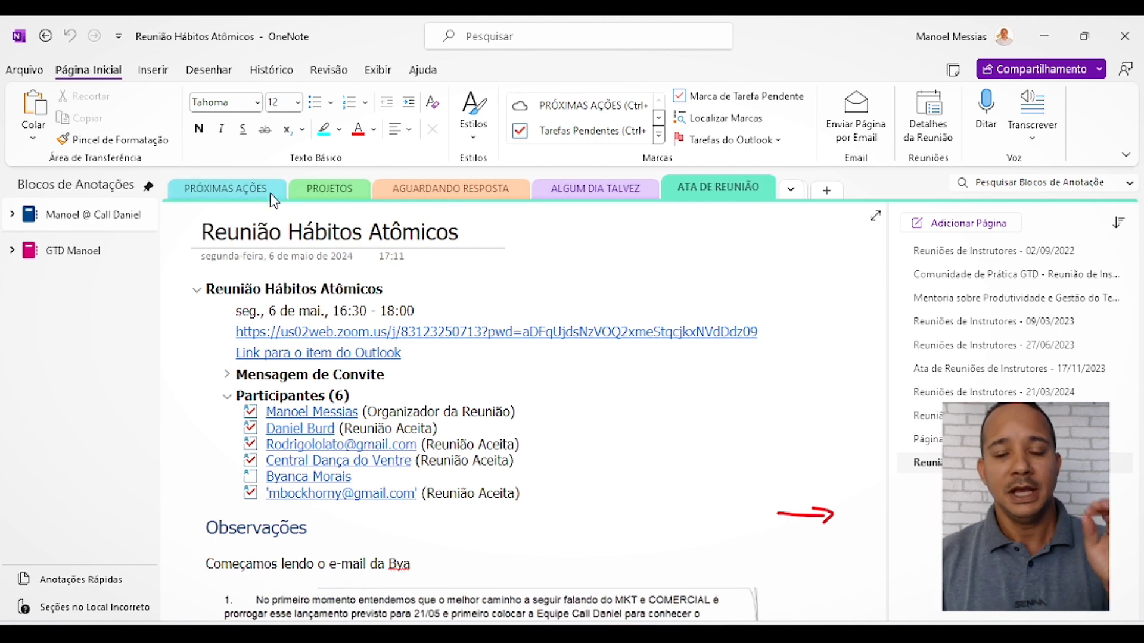
Collapse the ribbon so that only its tab names stay displayed above the meeting notes page
{"action": "double_click", "coordinate": [103, 72]}
{"action": "left_click", "coordinate": [103, 71]}
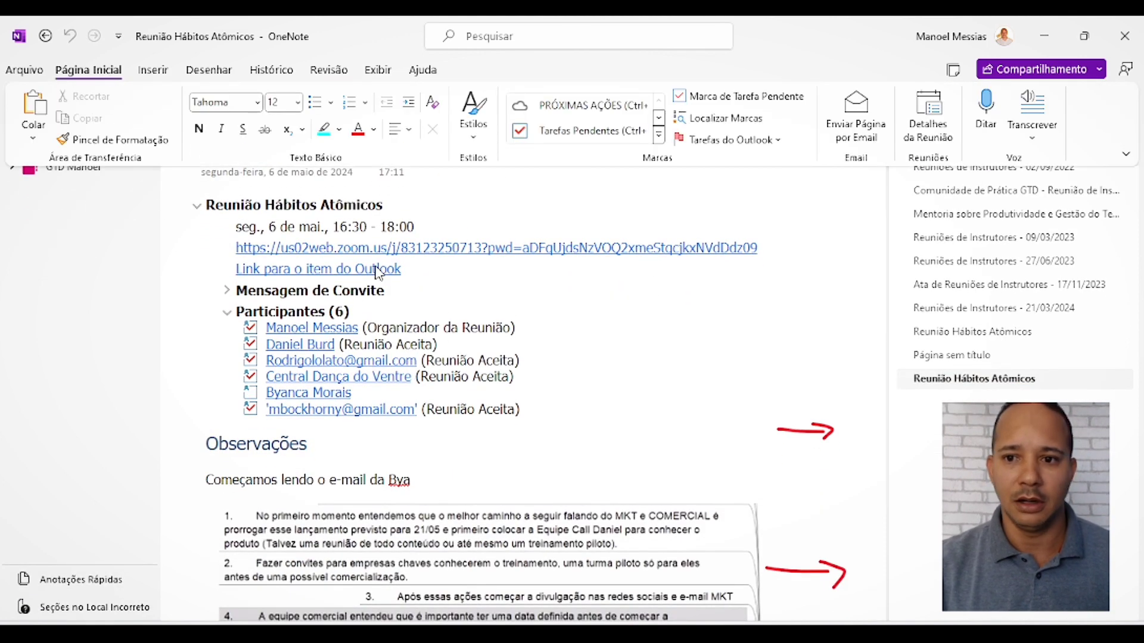
{"action": "left_click", "coordinate": [97, 72]}
{"action": "left_click", "coordinate": [96, 72]}
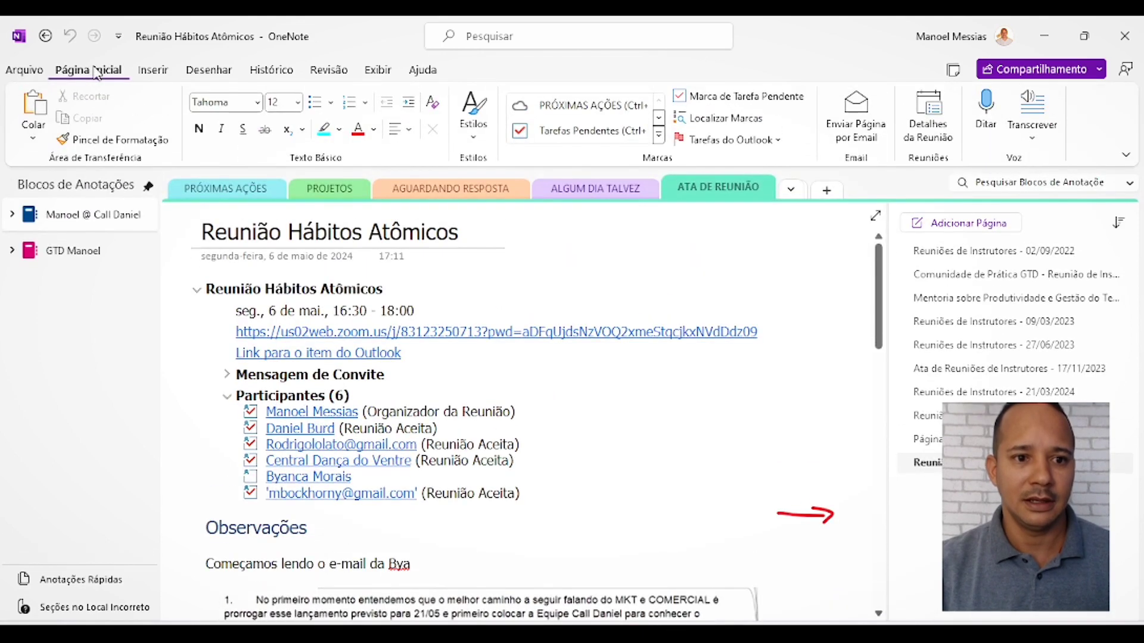
{"action": "left_click", "coordinate": [100, 72]}
{"action": "left_click", "coordinate": [100, 72]}
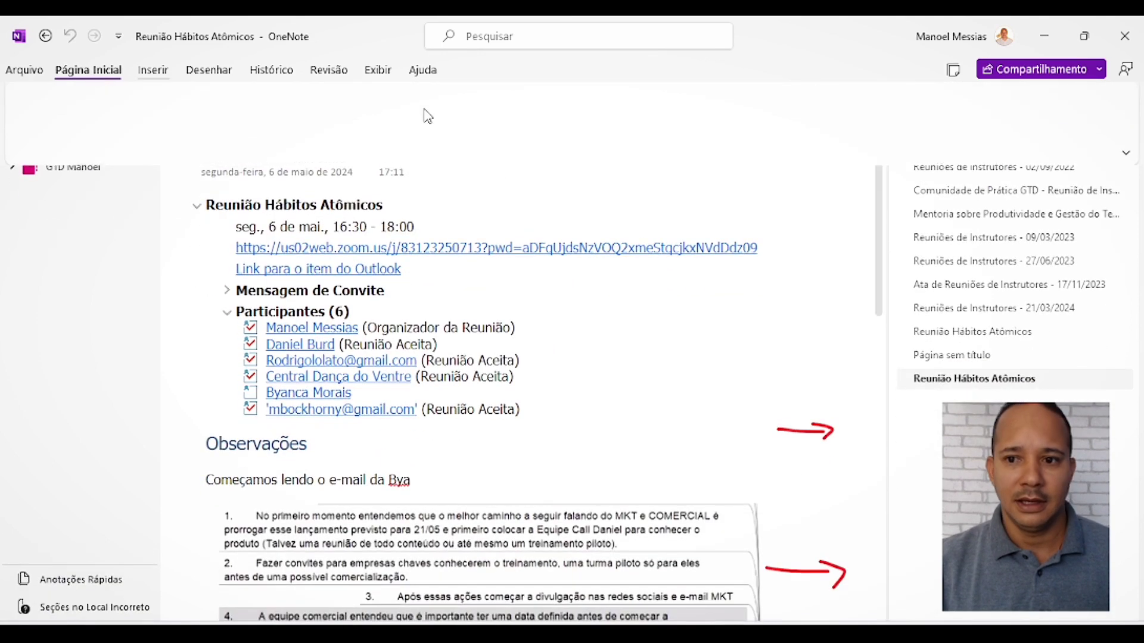
{"action": "left_click", "coordinate": [143, 300]}
Unpin the notebook list and narrow the page list to give the meeting notes more room
{"action": "left_click", "coordinate": [148, 107]}
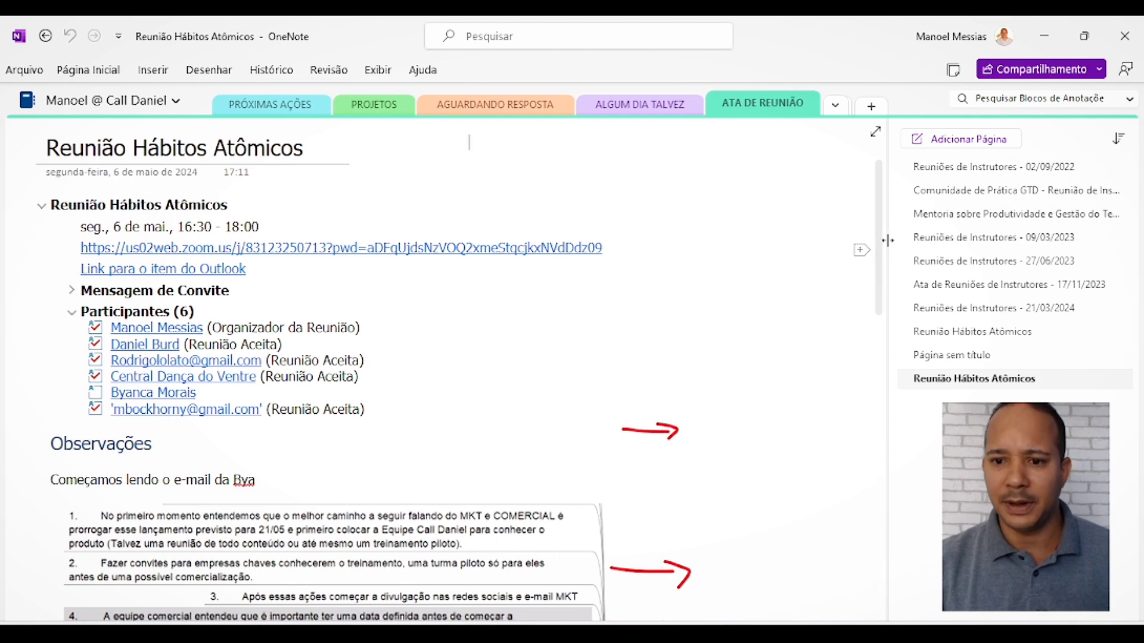
{"action": "left_click_drag", "start_coordinate": [882, 249], "coordinate": [946, 249]}
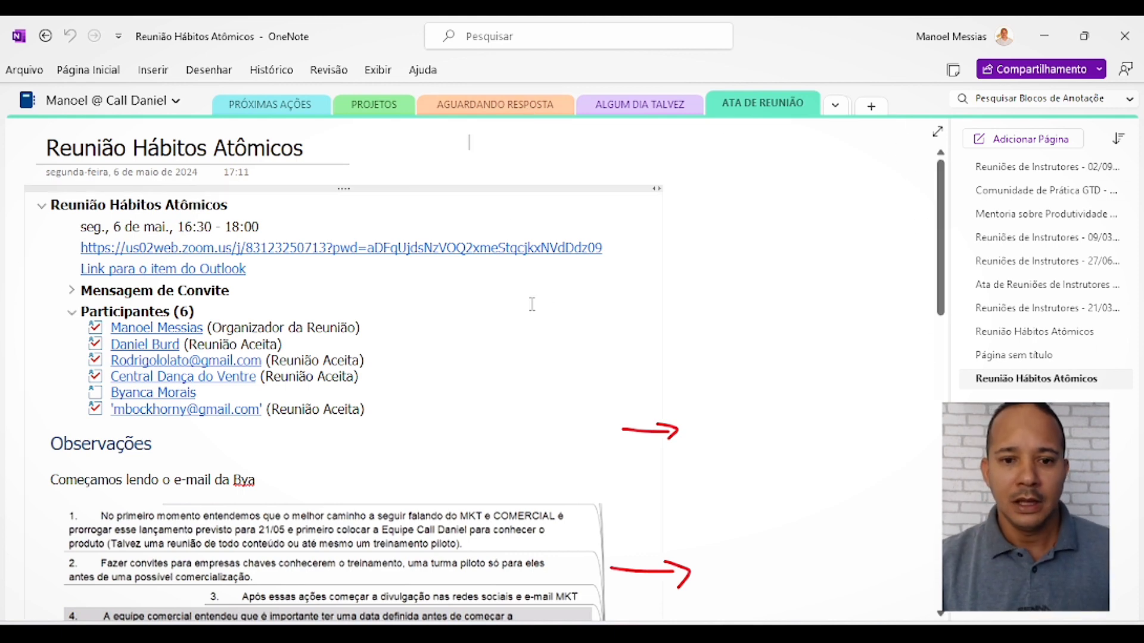
{"action": "left_click", "coordinate": [24, 69]}
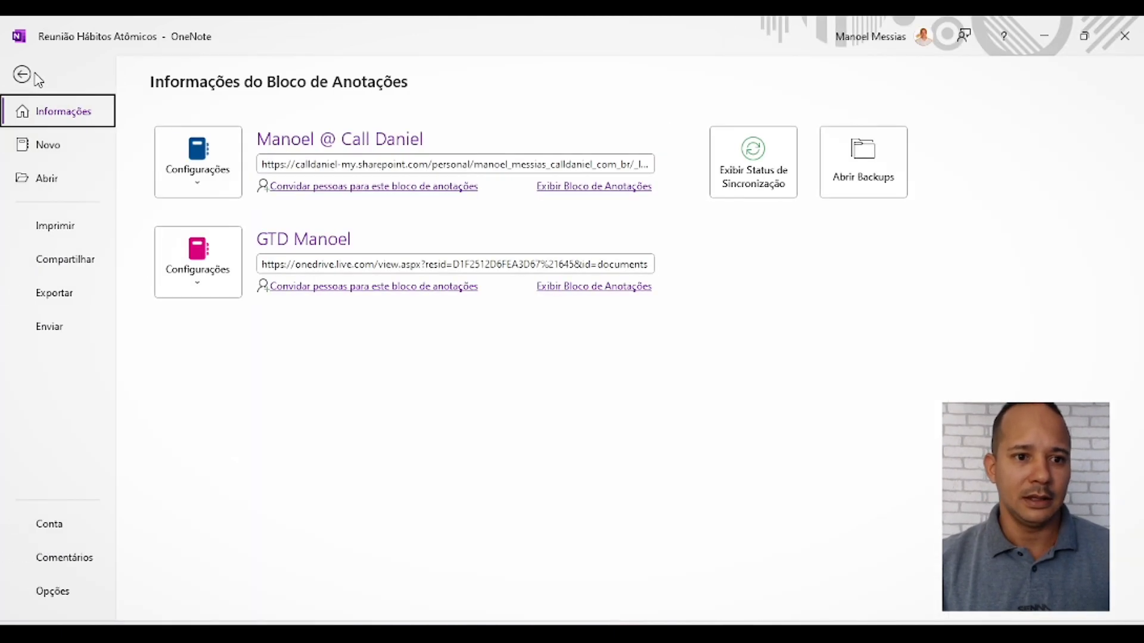
{"action": "left_click", "coordinate": [66, 154]}
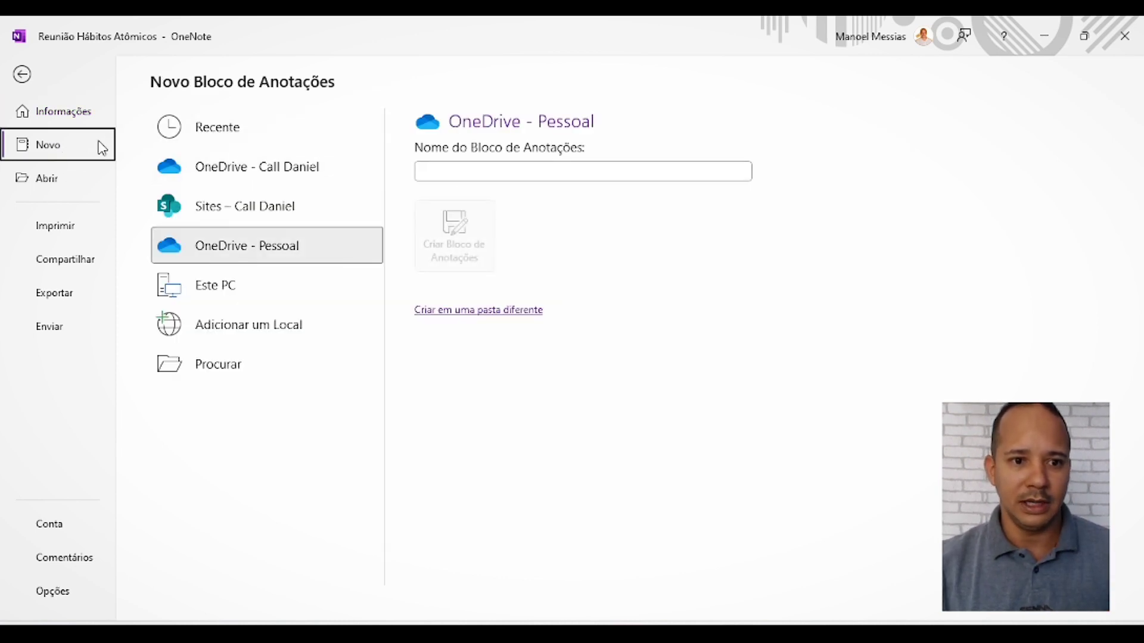
{"action": "left_click", "coordinate": [22, 75]}
Create a new notebook named "Sistema GTD Modelo" in OneDrive - Pessoal without inviting anyone to share it
{"action": "left_click", "coordinate": [26, 70]}
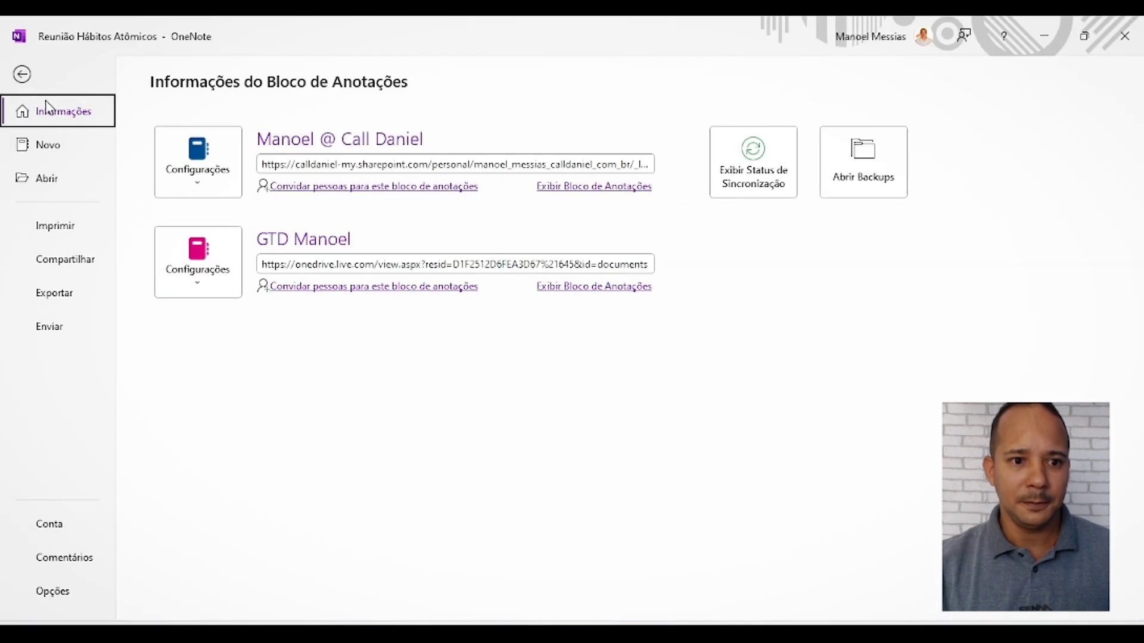
{"action": "left_click", "coordinate": [63, 156]}
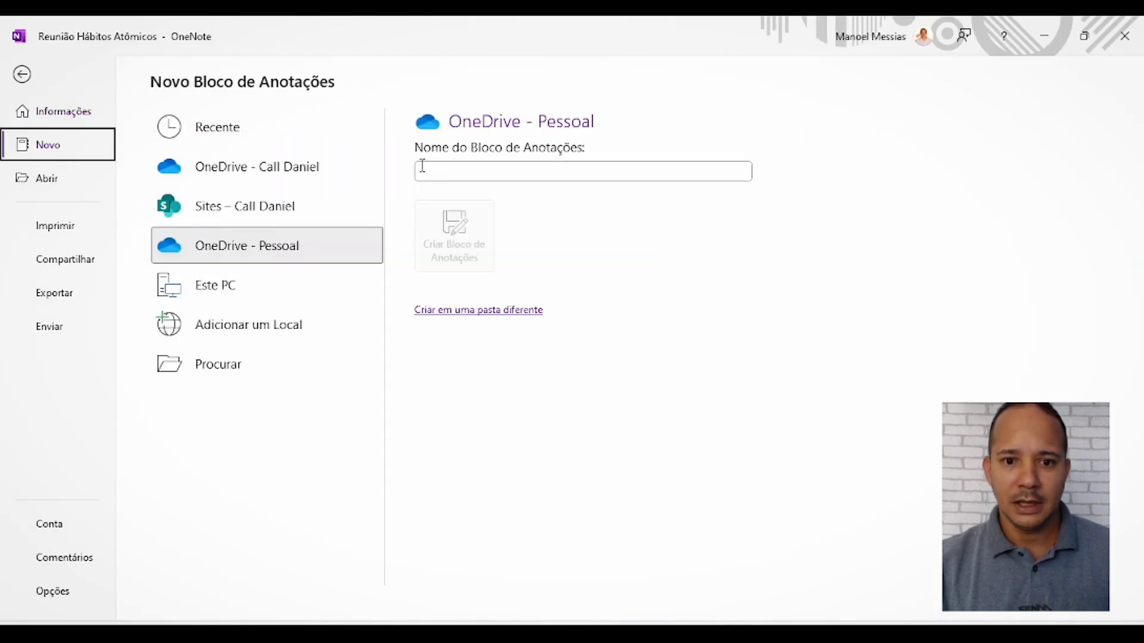
{"action": "left_click", "coordinate": [447, 173]}
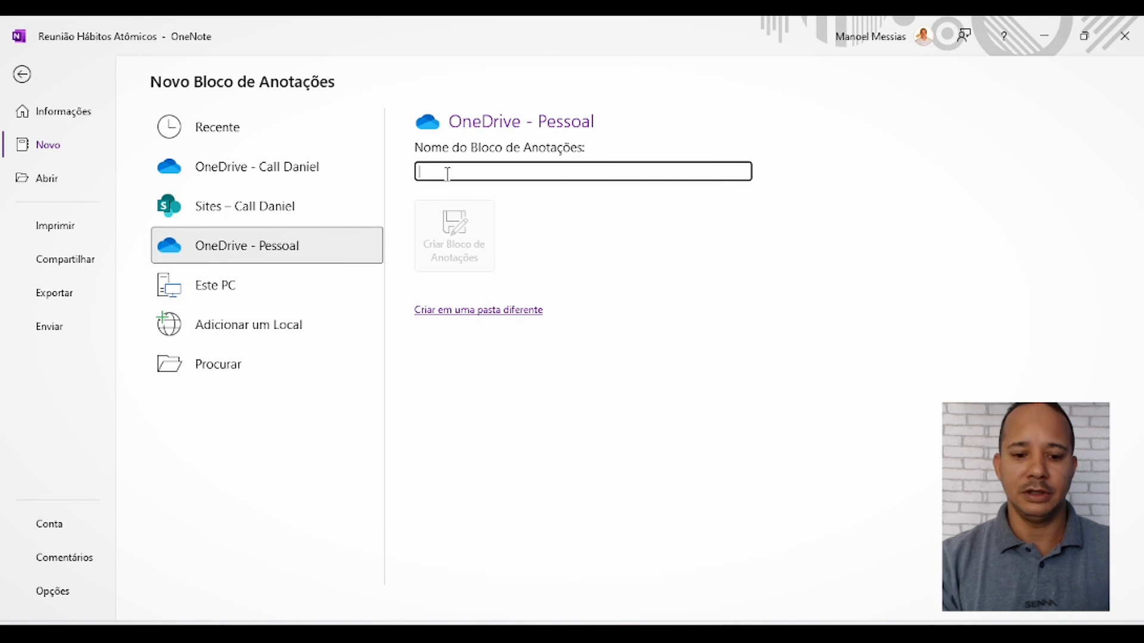
{"action": "type", "text": "Sistema "}
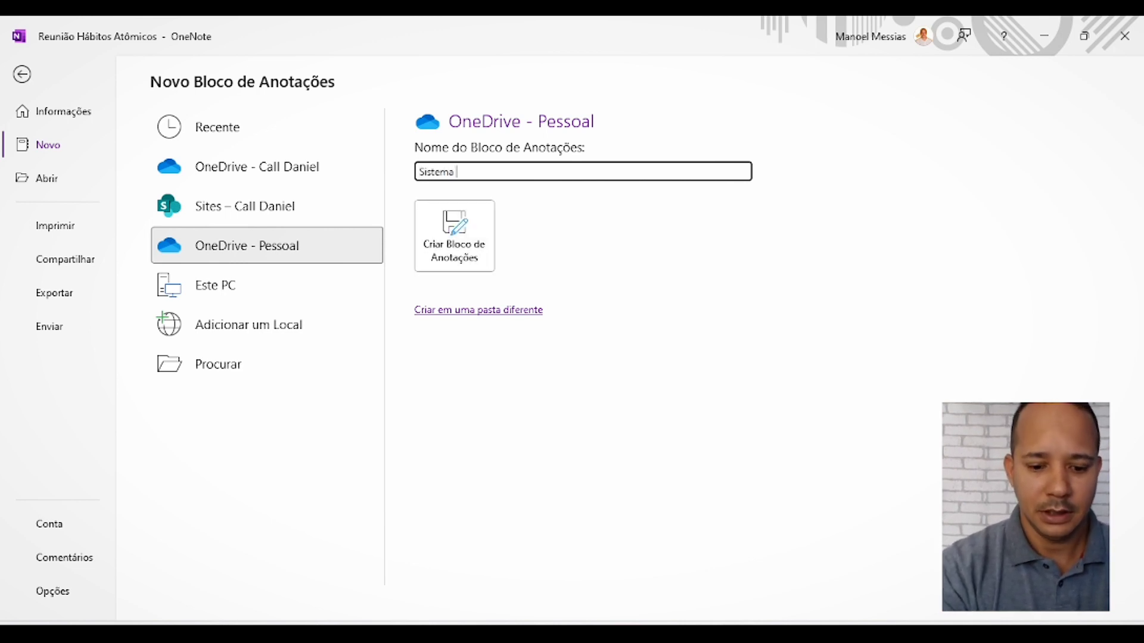
{"action": "type", "text": "GTD"}
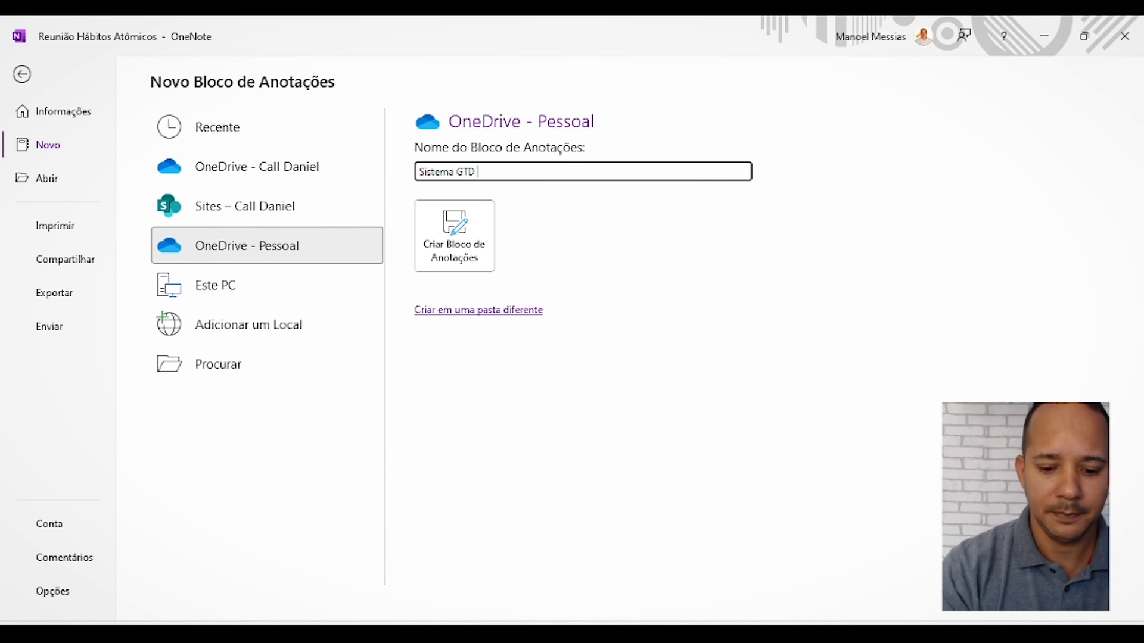
{"action": "type", "text": " Modelo"}
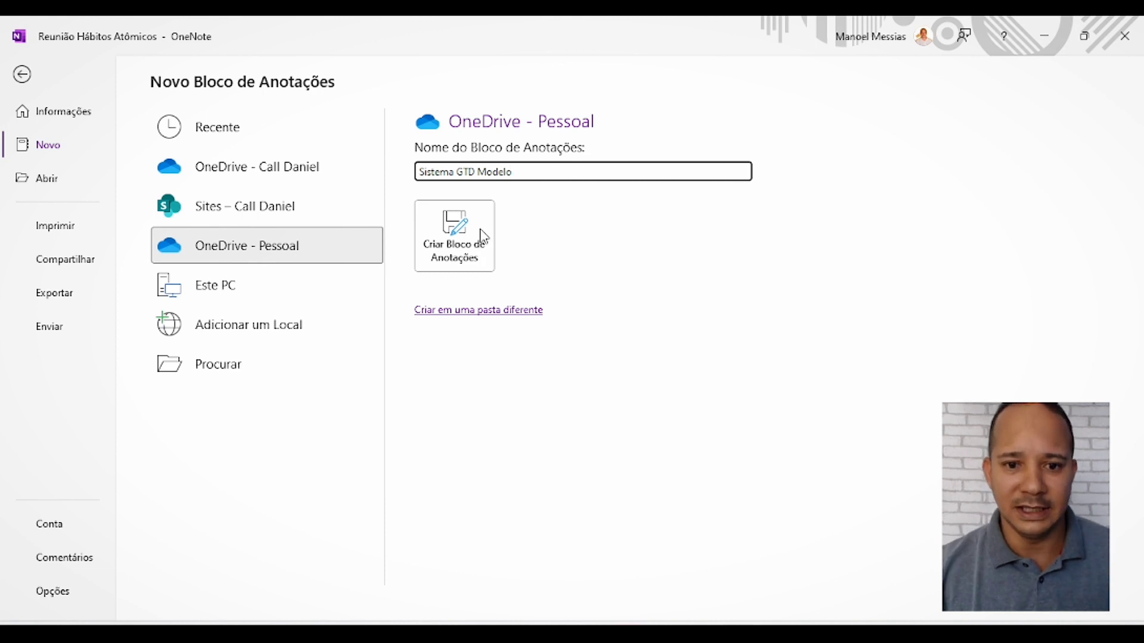
{"action": "left_click", "coordinate": [458, 254]}
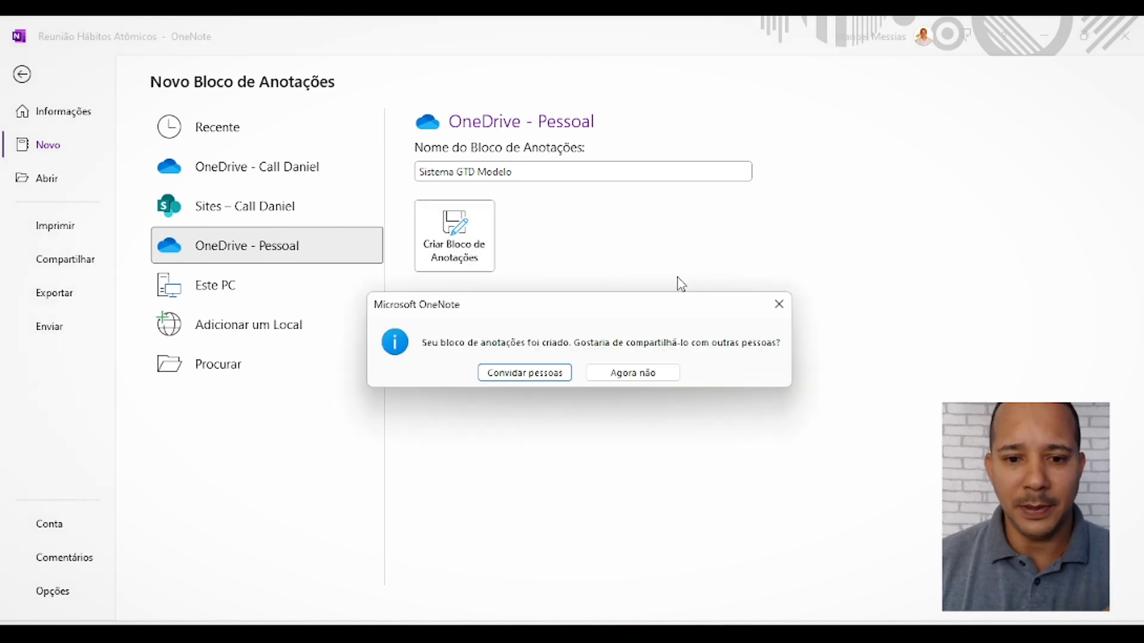
{"action": "left_click", "coordinate": [649, 376]}
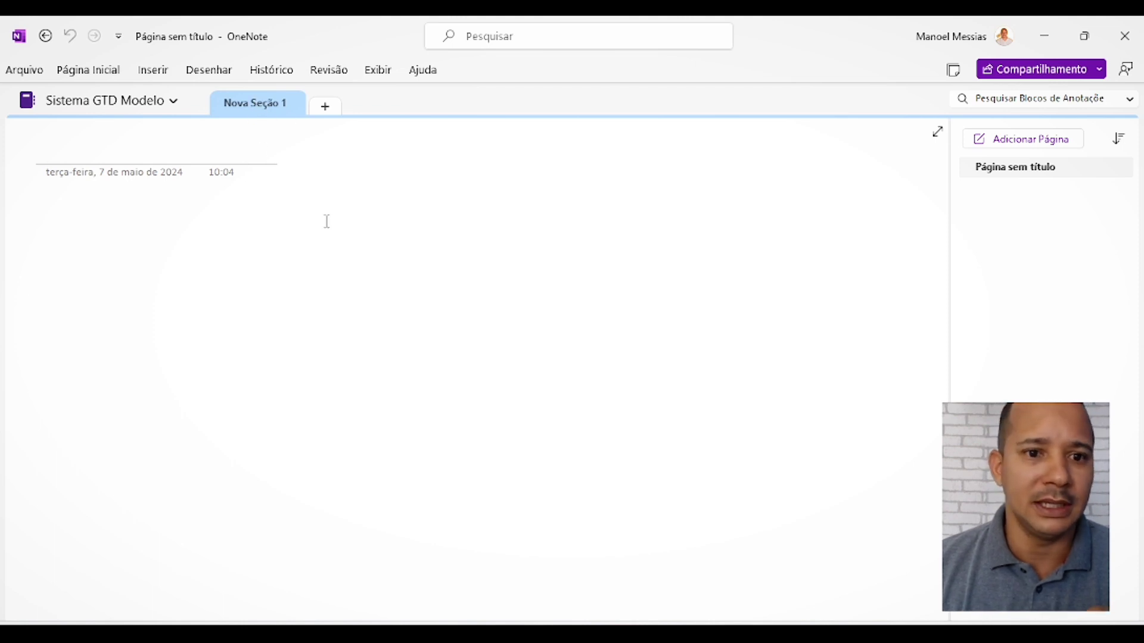
Keep the ribbon expanded and switch it to the simplified layout
{"action": "left_click", "coordinate": [99, 78]}
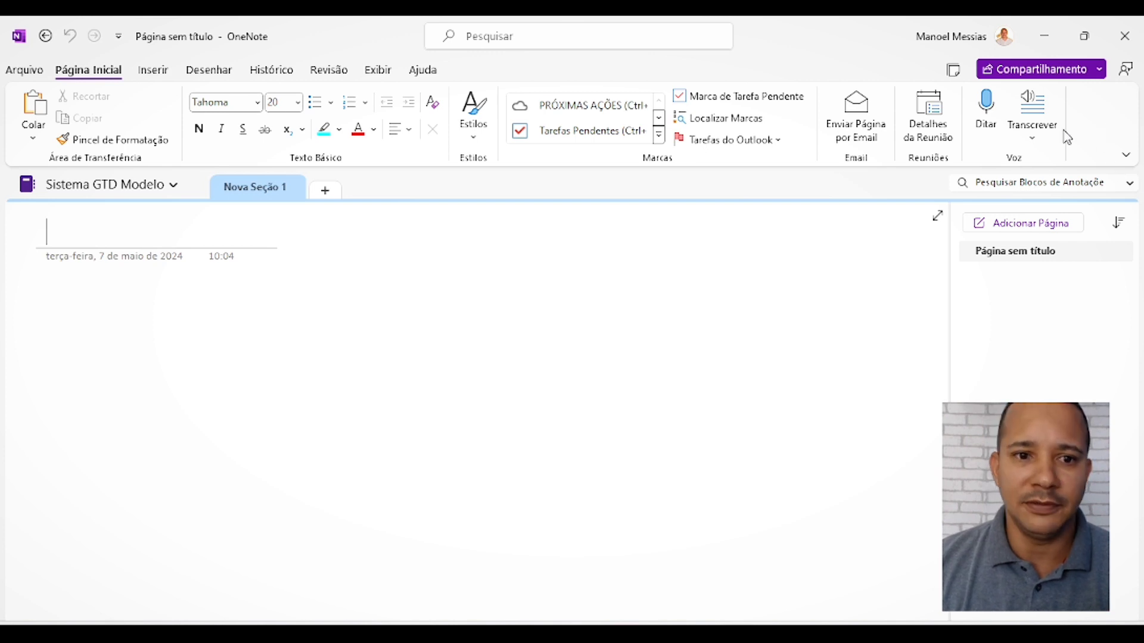
{"action": "right_click", "coordinate": [1098, 116]}
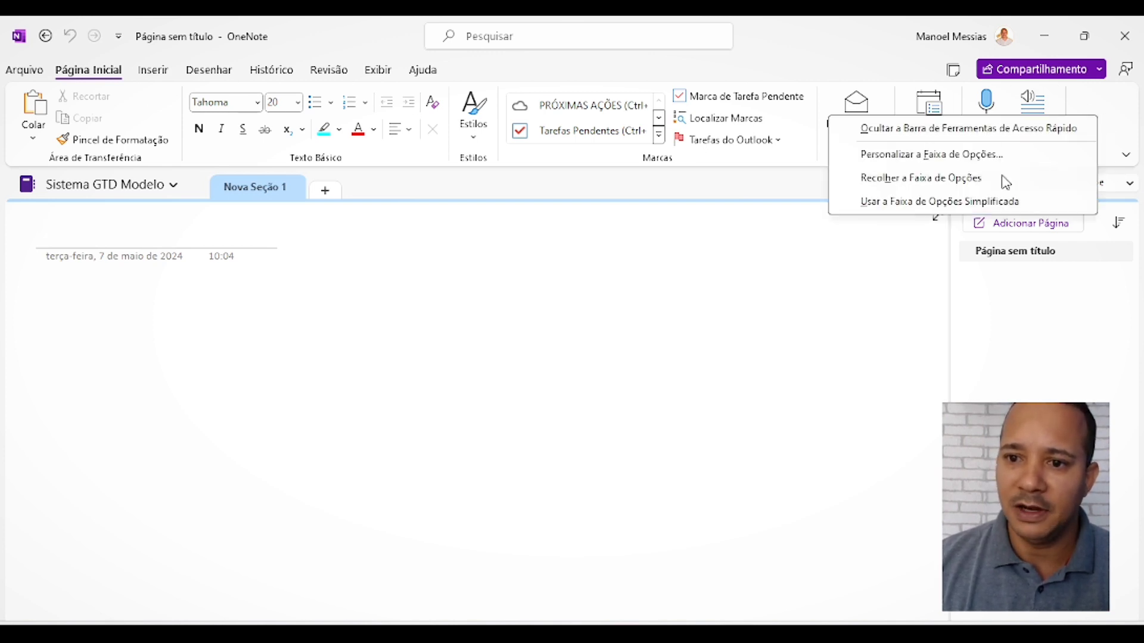
{"action": "left_click", "coordinate": [958, 205]}
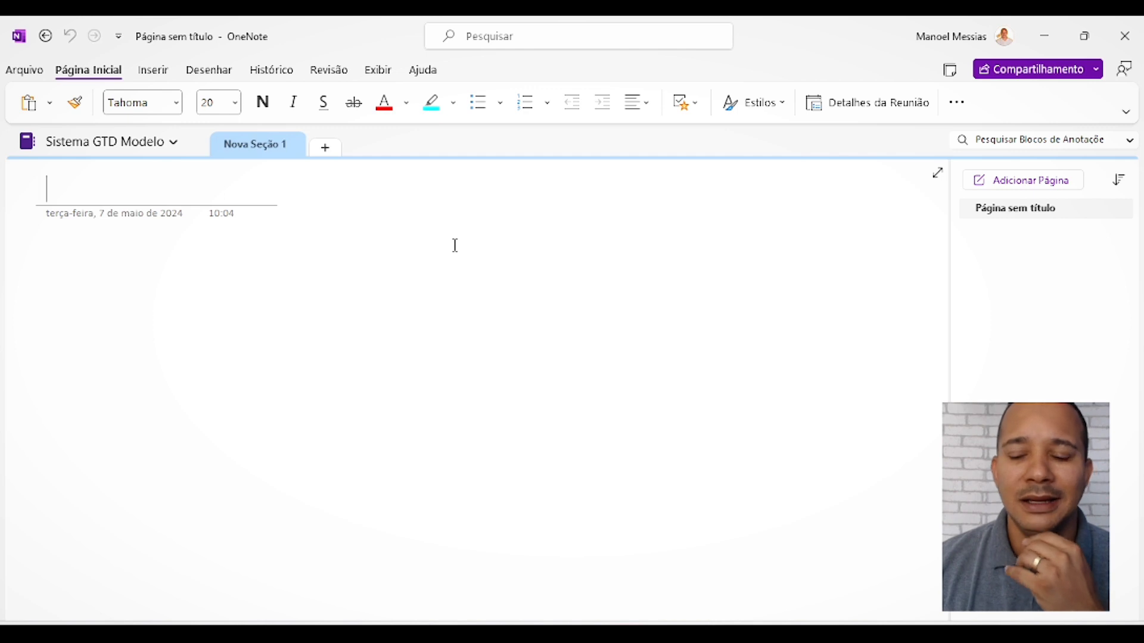
Return the ribbon to the classic layout
{"action": "right_click", "coordinate": [1100, 106]}
{"action": "right_click", "coordinate": [1107, 106]}
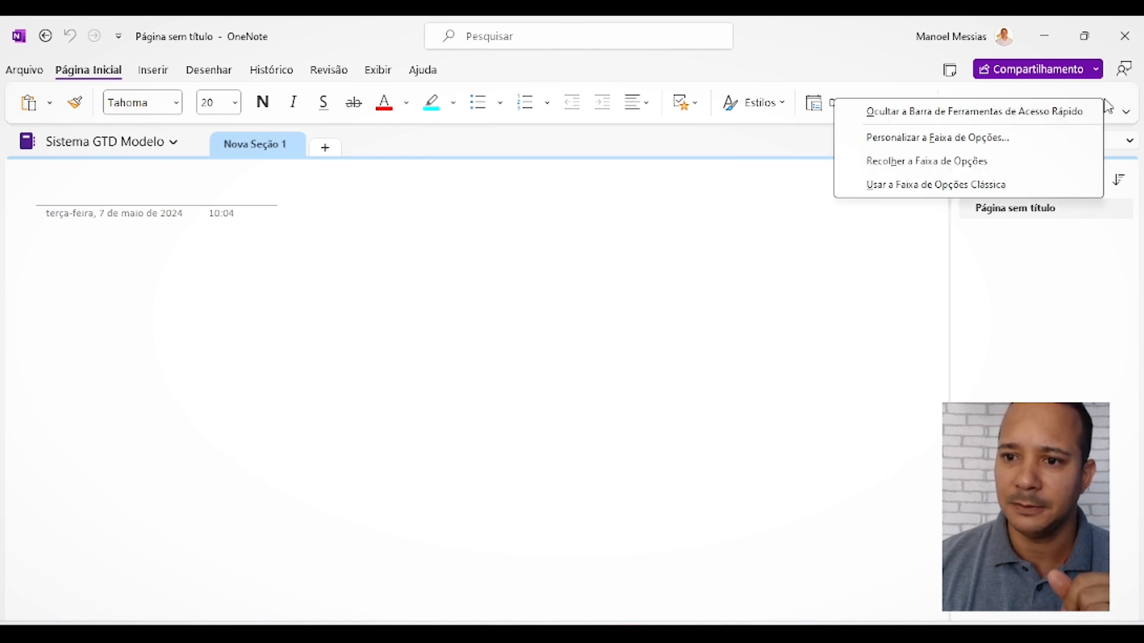
{"action": "left_click", "coordinate": [911, 186]}
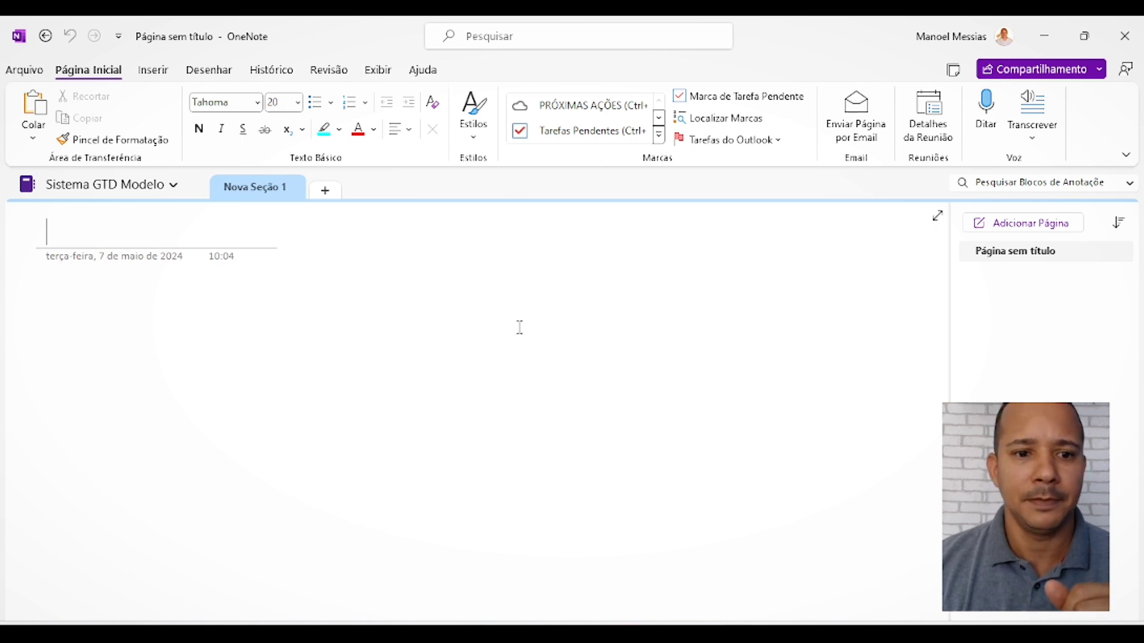
Open the list of notebooks and pin it so that it stays displayed beside the page
{"action": "left_click", "coordinate": [173, 186]}
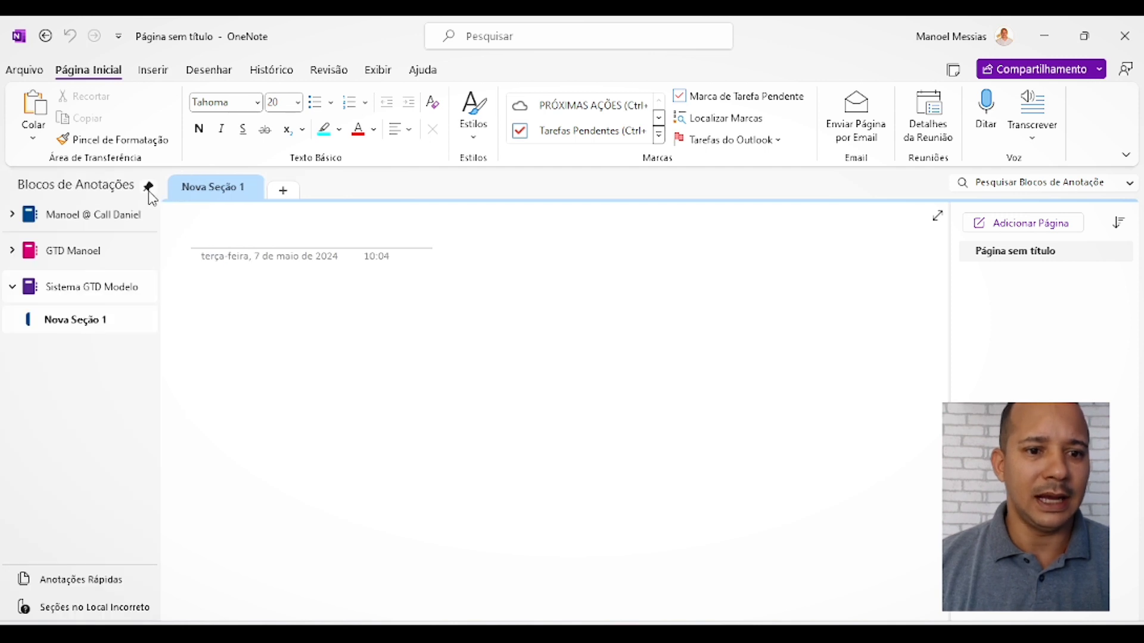
{"action": "left_click", "coordinate": [148, 187]}
{"action": "left_click", "coordinate": [174, 190]}
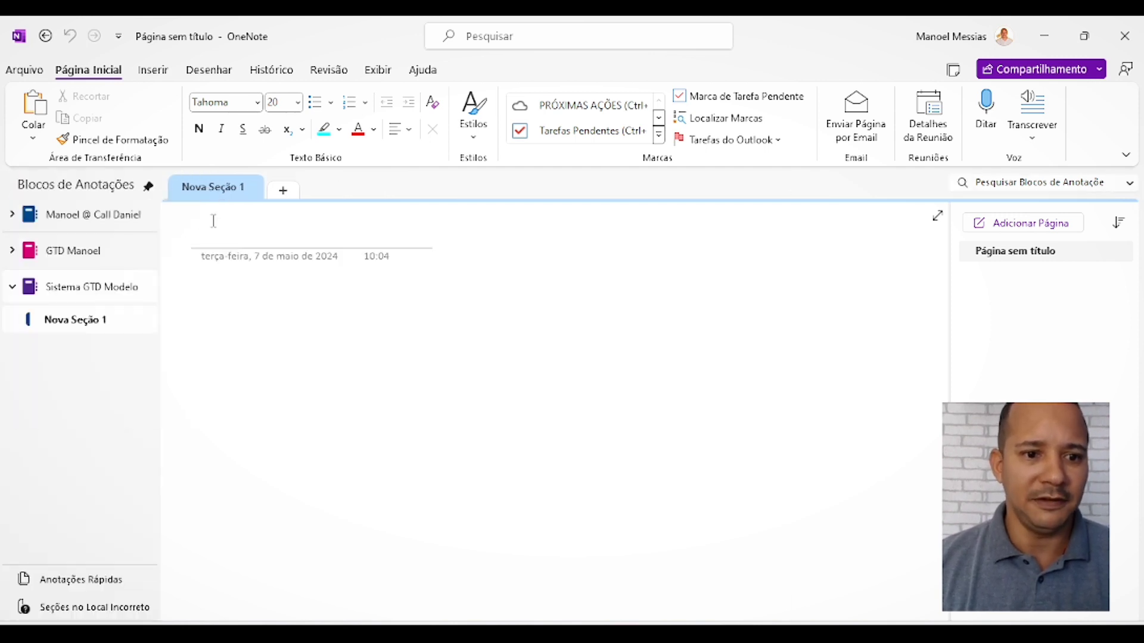
{"action": "left_click", "coordinate": [213, 218]}
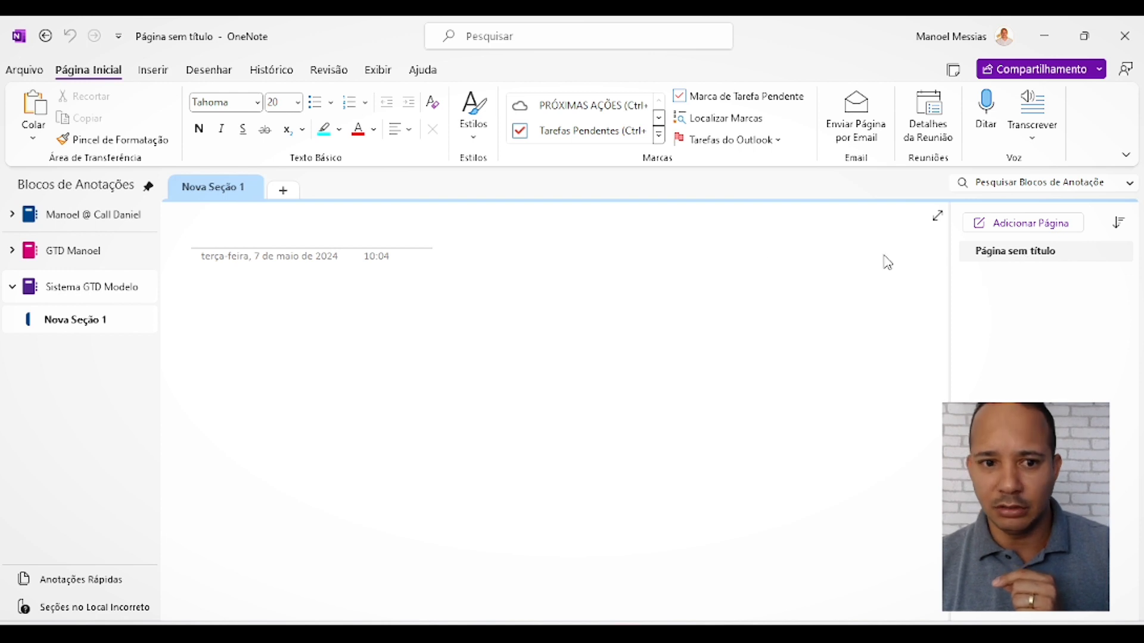
Rename the Nova Seção 1 section as "Capturas" and title its untitled page "Geral"
{"action": "double_click", "coordinate": [231, 191]}
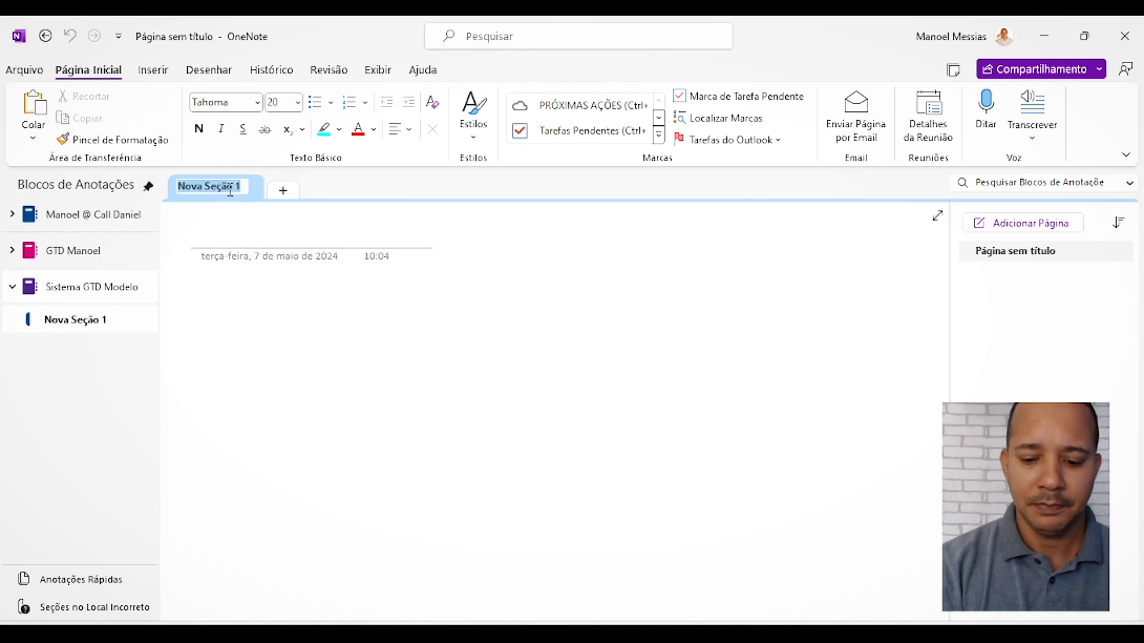
{"action": "type", "text": "Capturas"}
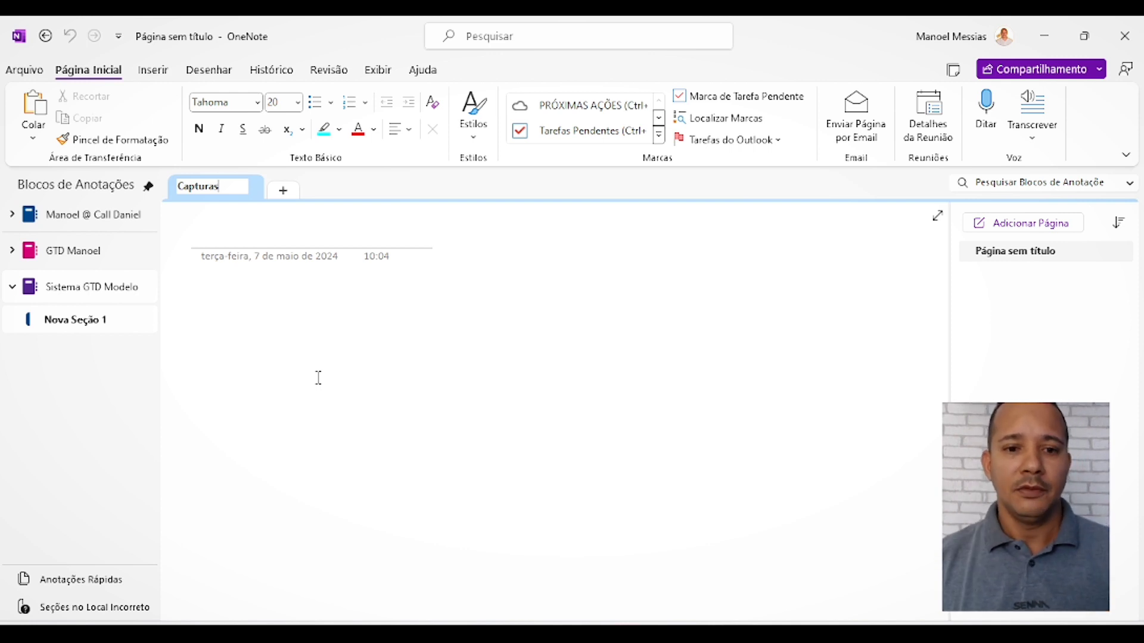
{"action": "key", "text": "Return"}
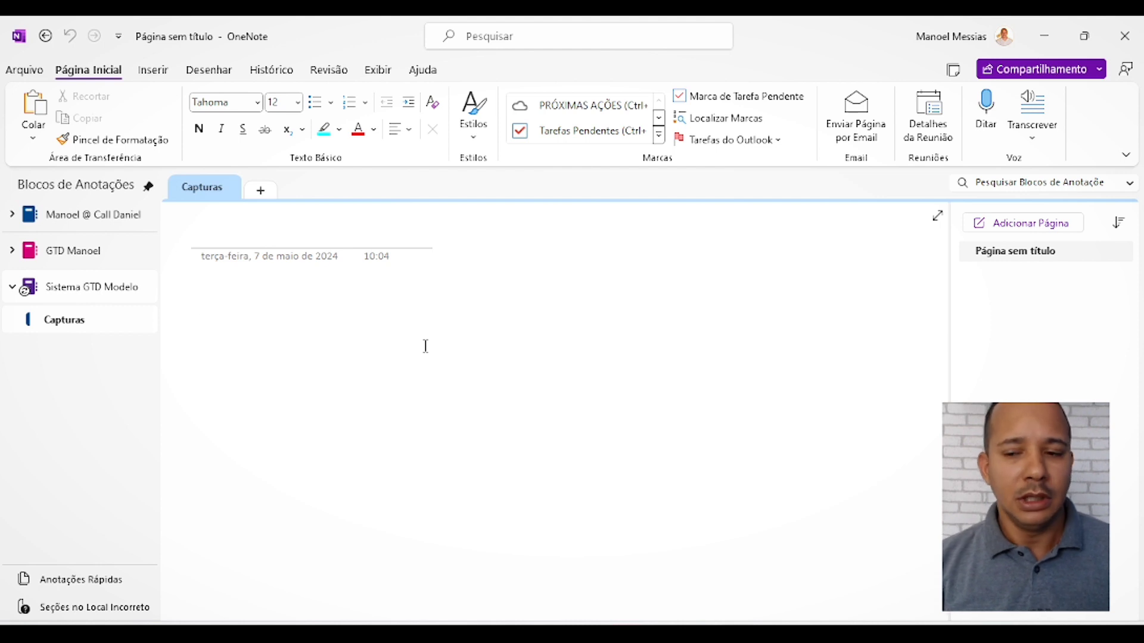
{"action": "left_click", "coordinate": [252, 237]}
{"action": "type", "text": "Geral"}
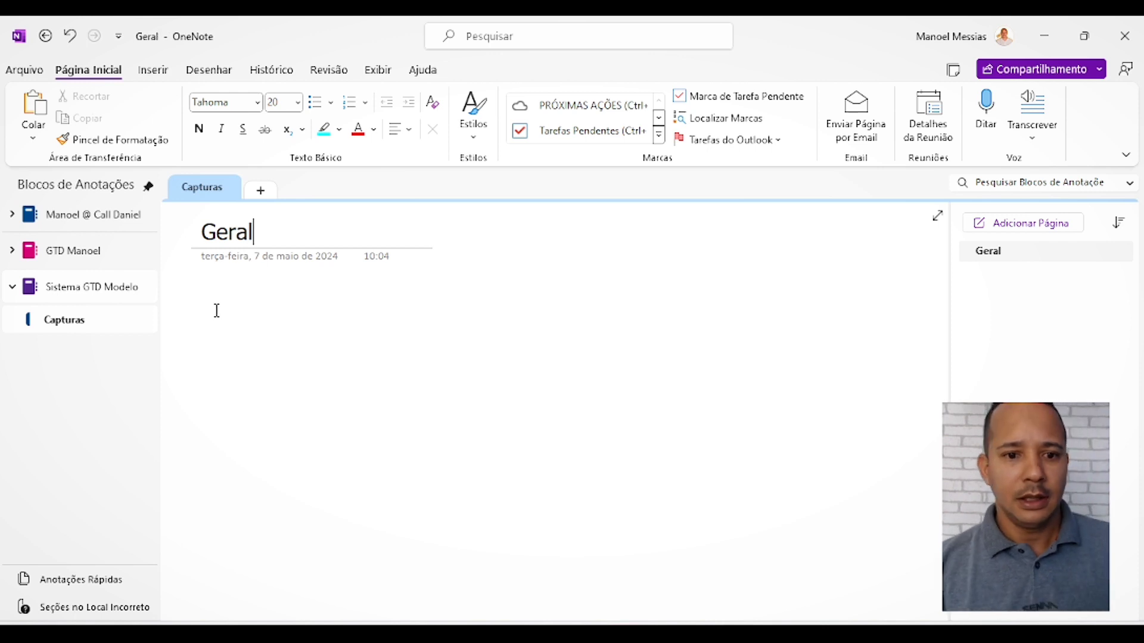
Add a note below the Geral title with the entries "Ligar para mãe" and "Comparar pilhas" on separate lines
{"action": "left_click", "coordinate": [264, 325]}
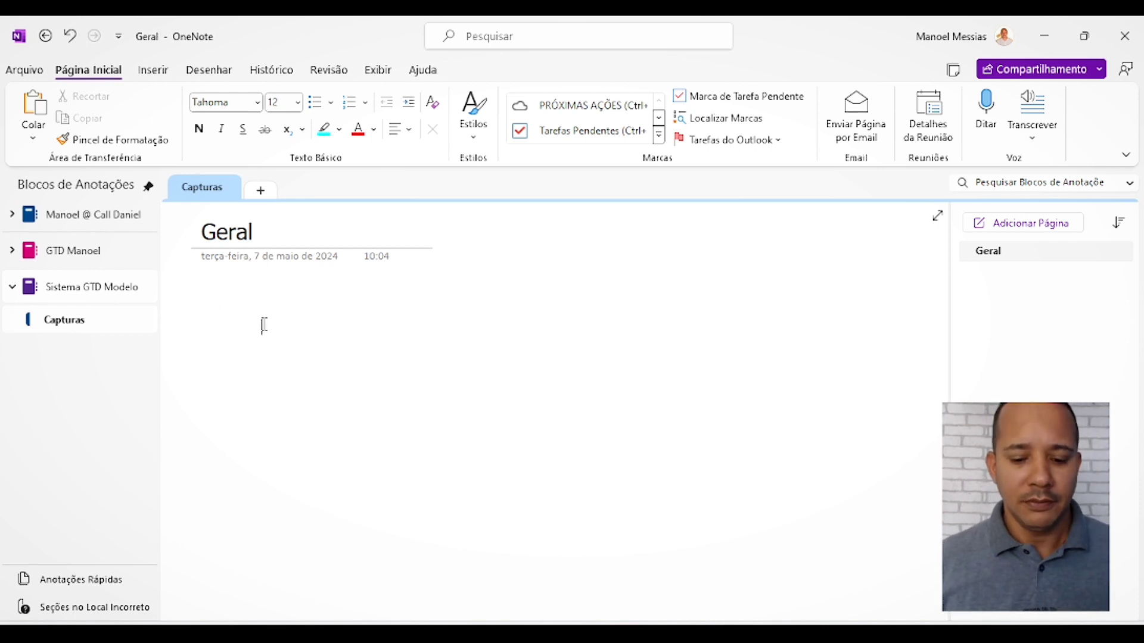
{"action": "type", "text": "Li"}
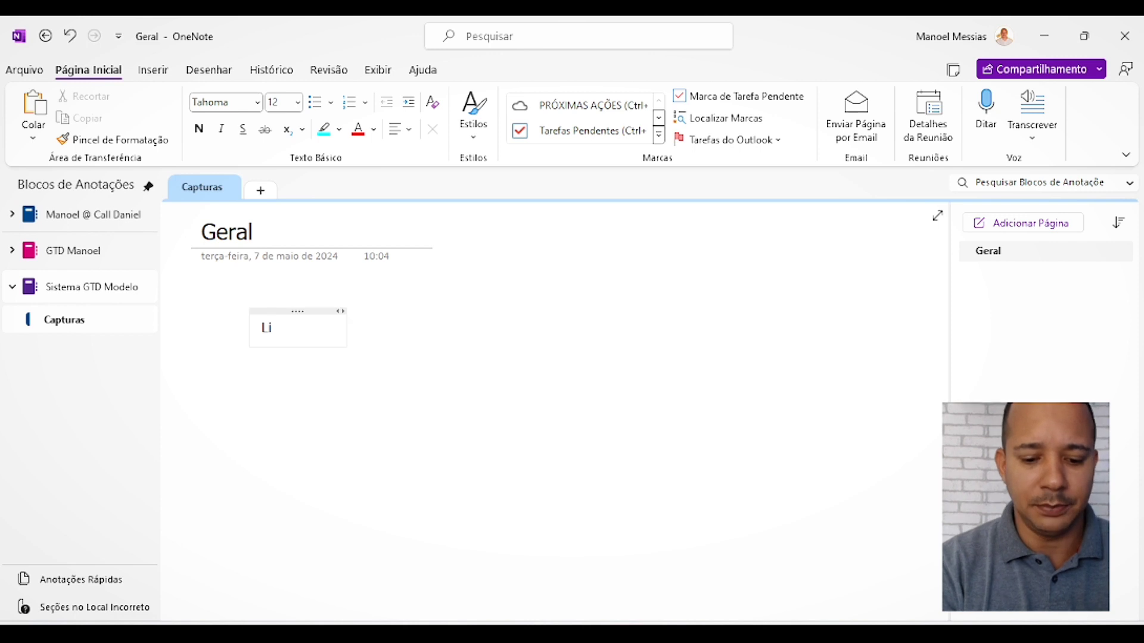
{"action": "type", "text": "gar para mãe"}
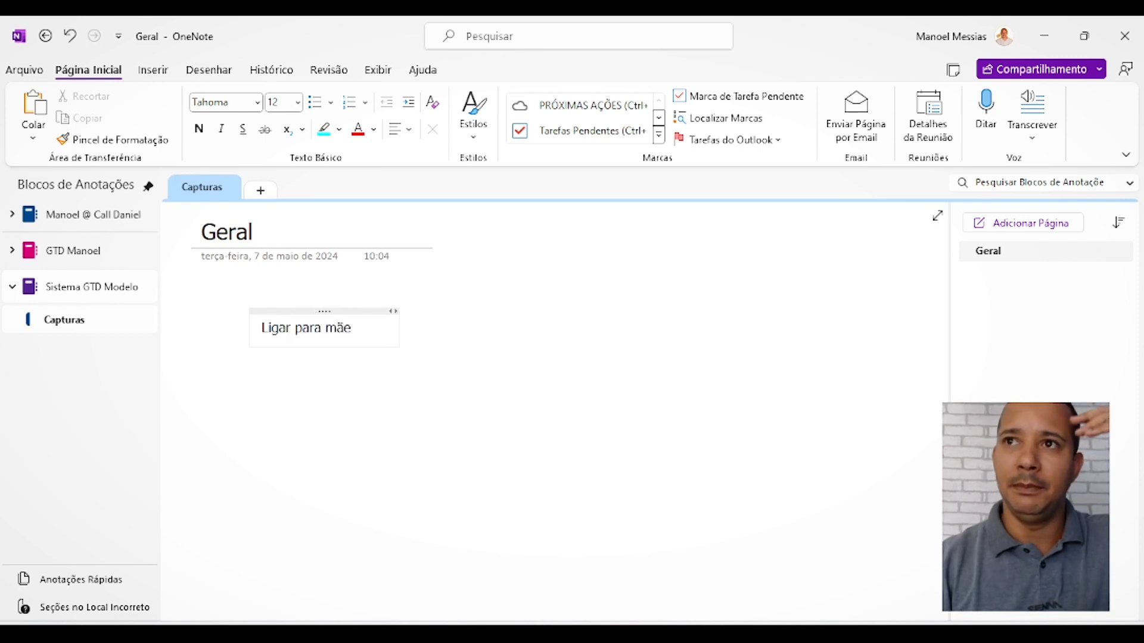
{"action": "key", "text": "Return"}
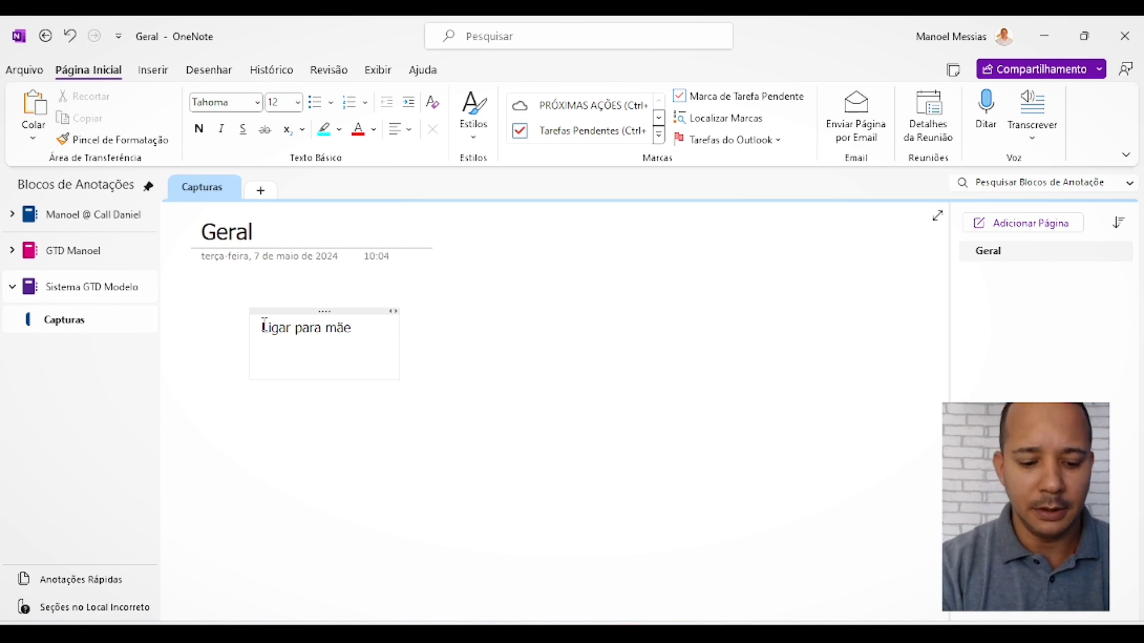
{"action": "type", "text": "Comparar pilhas"}
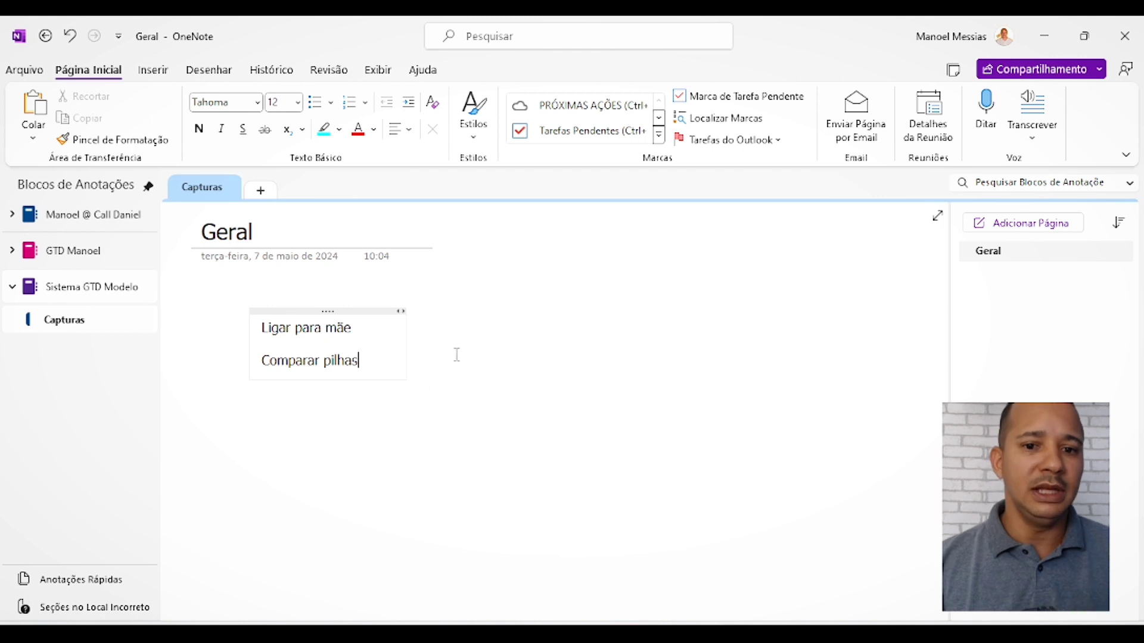
Place two separate test notes, "fff" and "ffff", in empty areas of the Geral page and delete the "ffff" one
{"action": "left_click", "coordinate": [512, 325]}
{"action": "type", "text": "fff"}
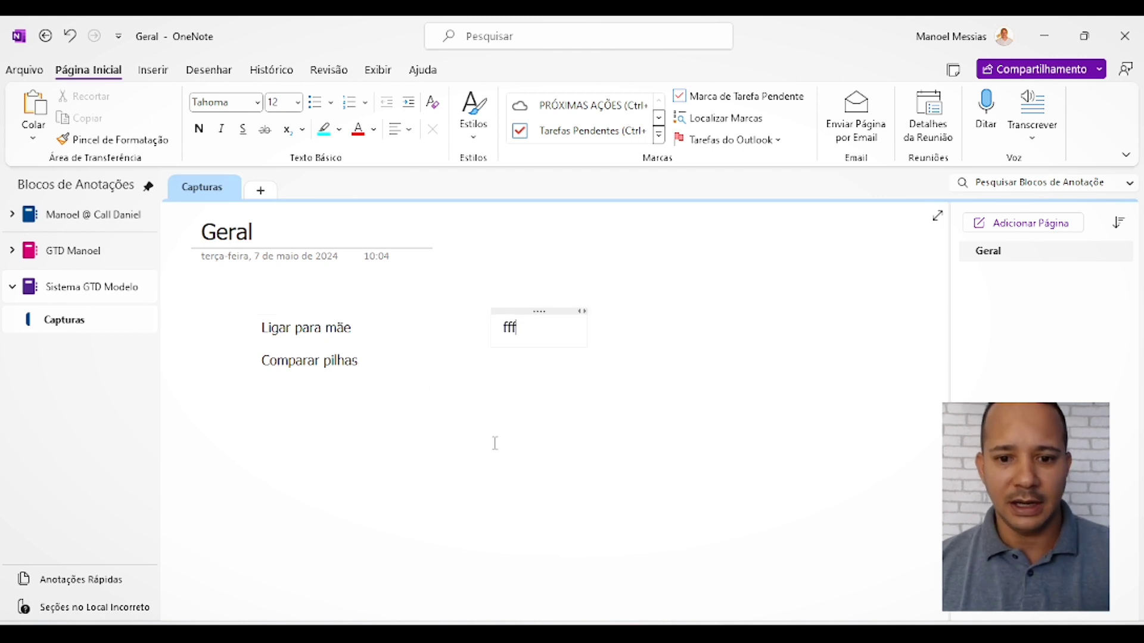
{"action": "left_click", "coordinate": [492, 444]}
{"action": "type", "text": "ffff"}
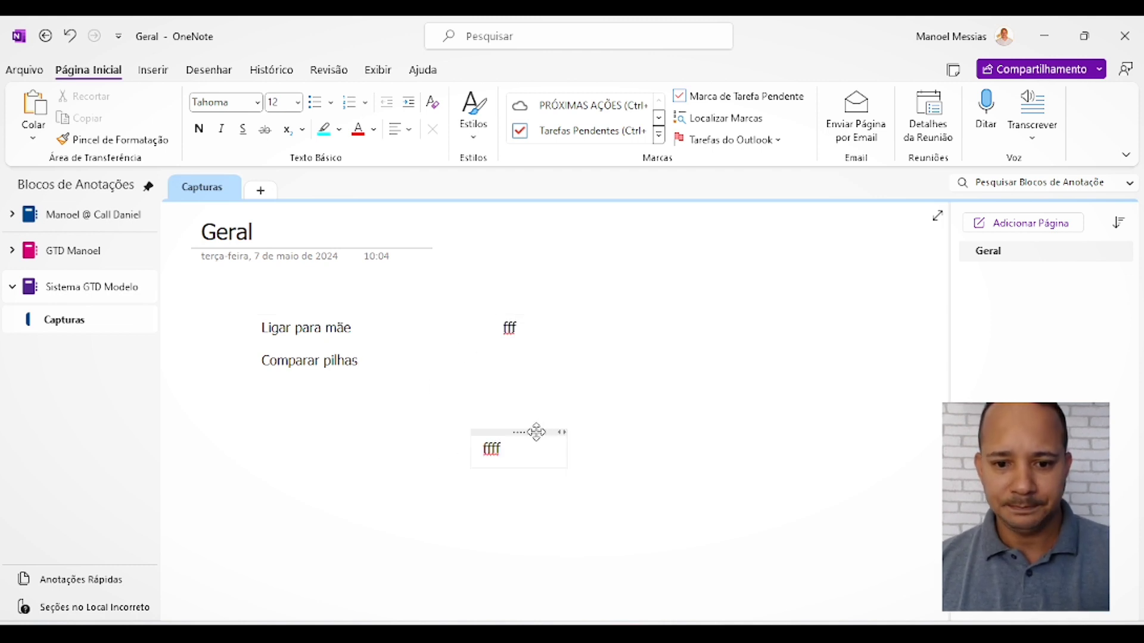
{"action": "left_click", "coordinate": [537, 432]}
{"action": "key", "text": "Delete"}
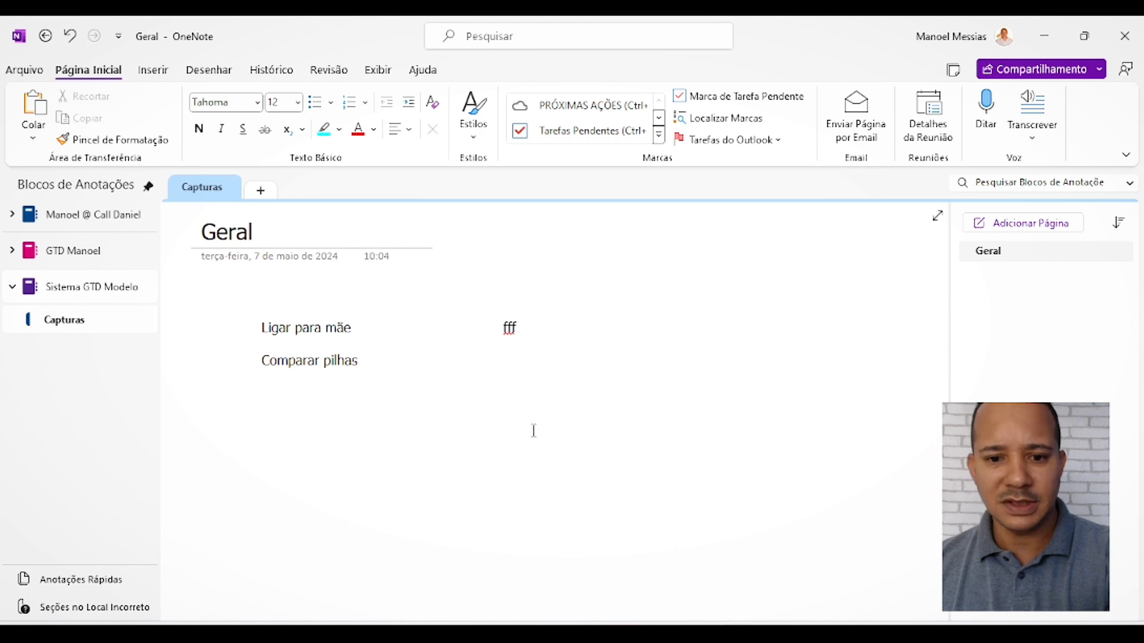
Delete the remaining "fff" test note from the Geral page
{"action": "left_click", "coordinate": [541, 314]}
{"action": "key", "text": "Delete"}
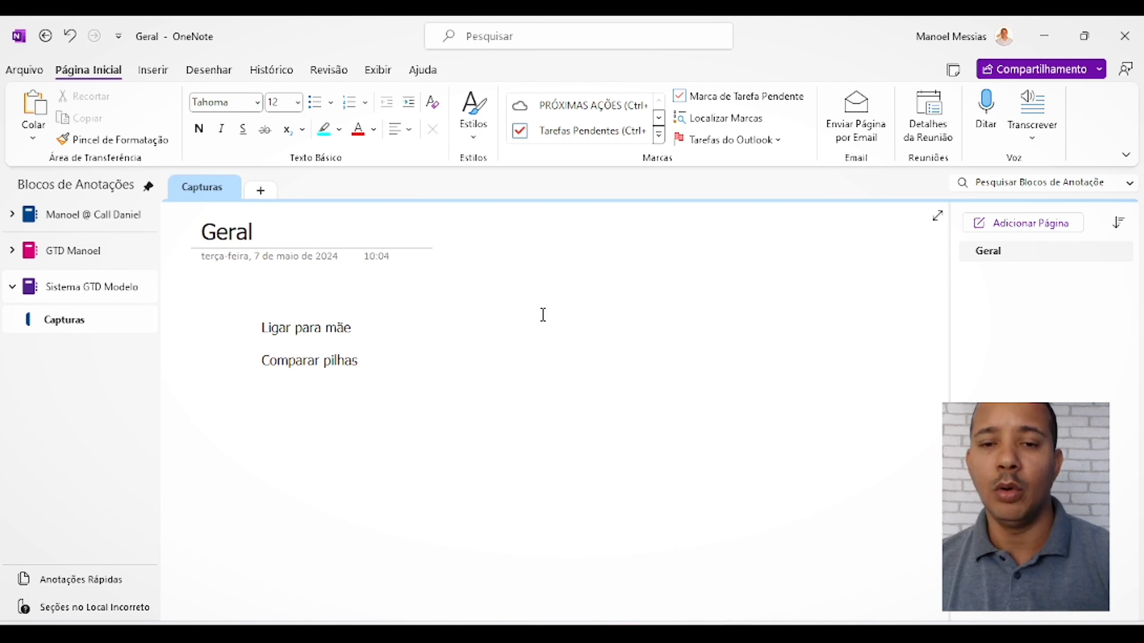
Add two new sections after Capturas, named "PRÓXIMAS AÇÕES" and "PROJETOS"
{"action": "left_click", "coordinate": [261, 193]}
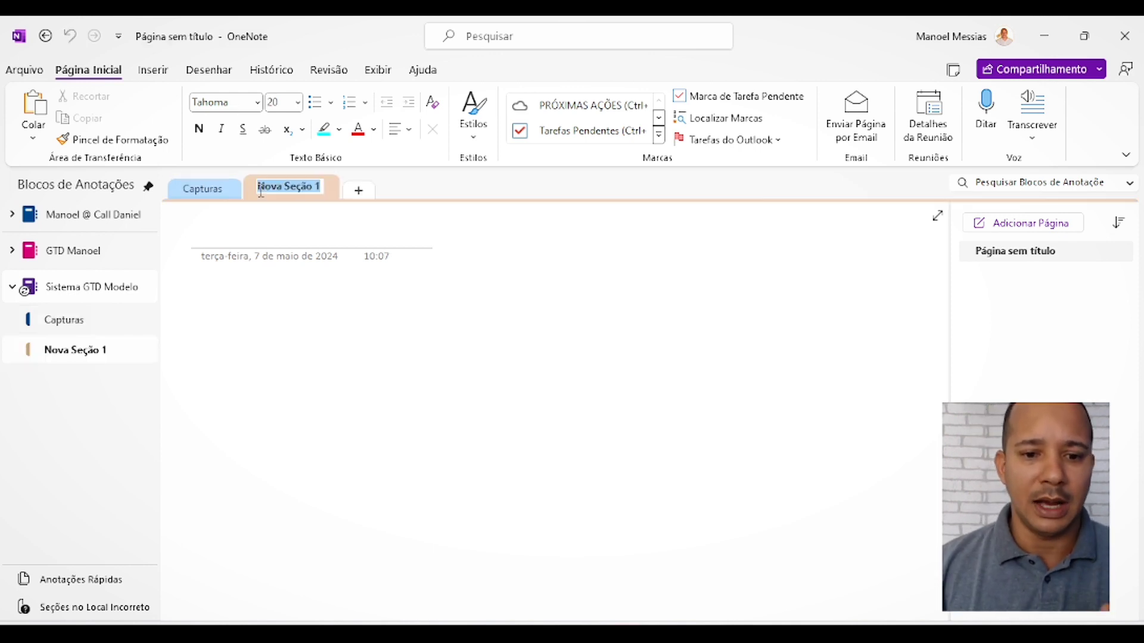
{"action": "type", "text": "PR"}
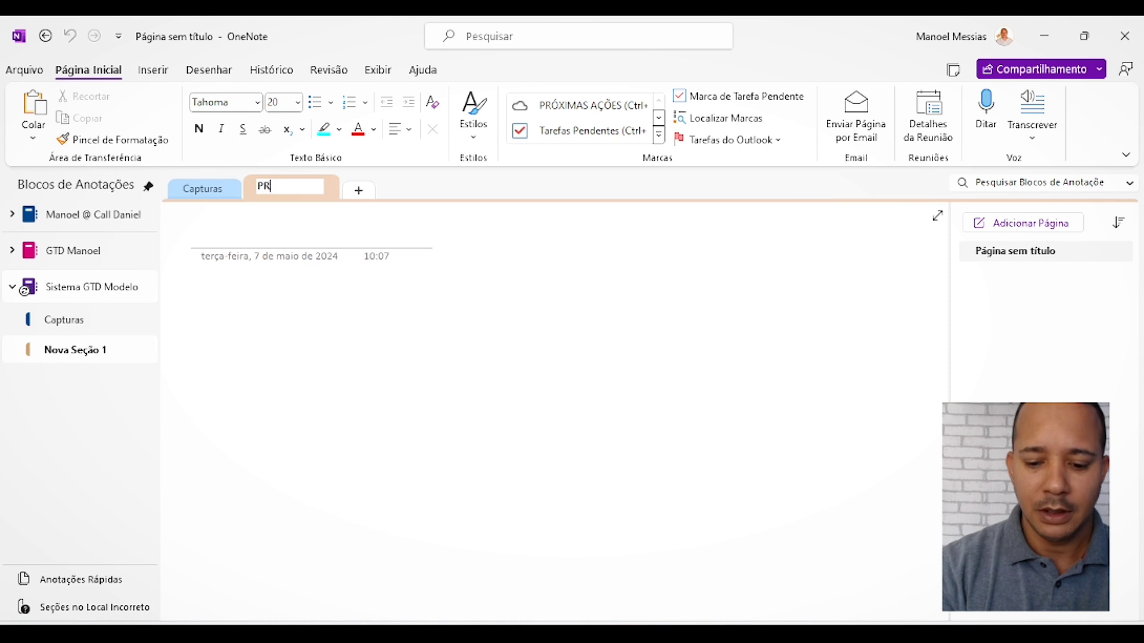
{"action": "type", "text": "ÓXIMAS AÇ"}
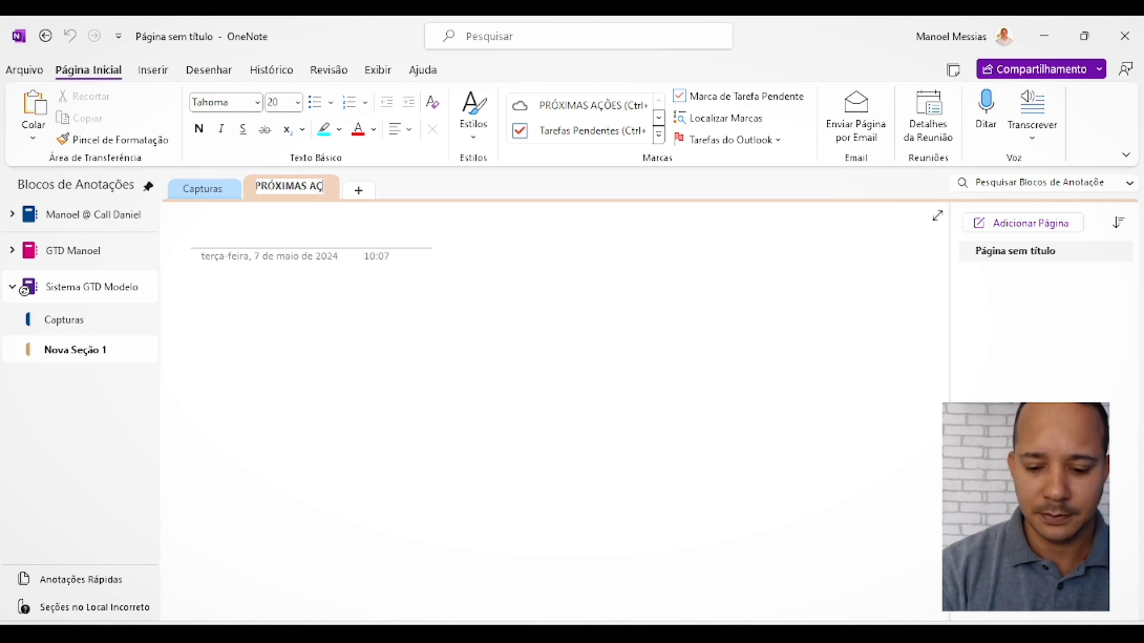
{"action": "type", "text": "ÕES"}
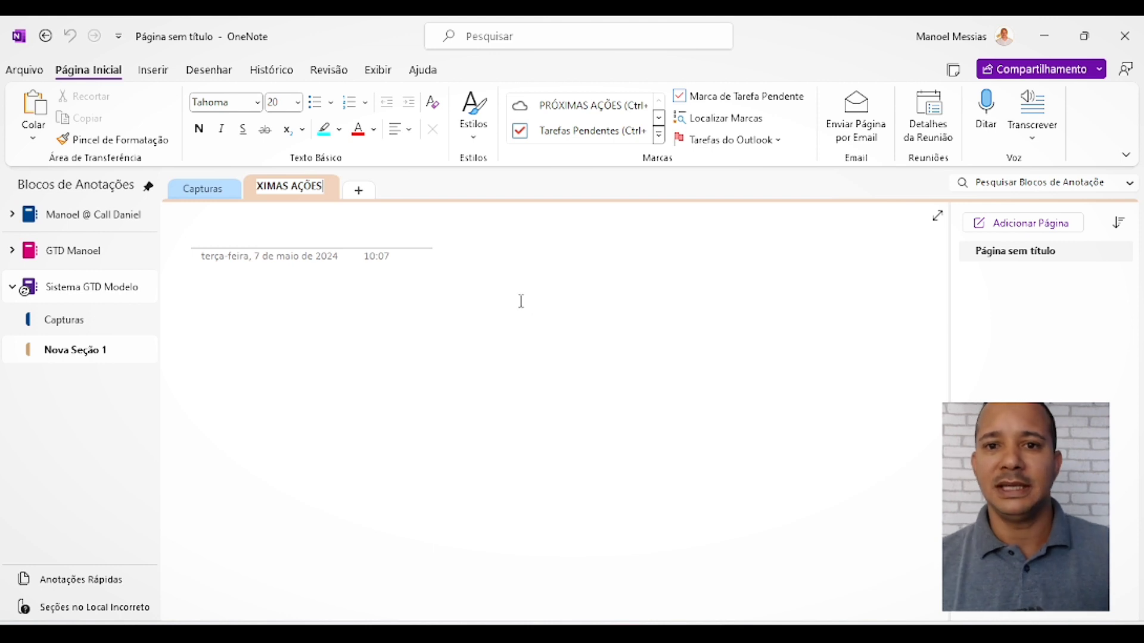
{"action": "left_click", "coordinate": [361, 191]}
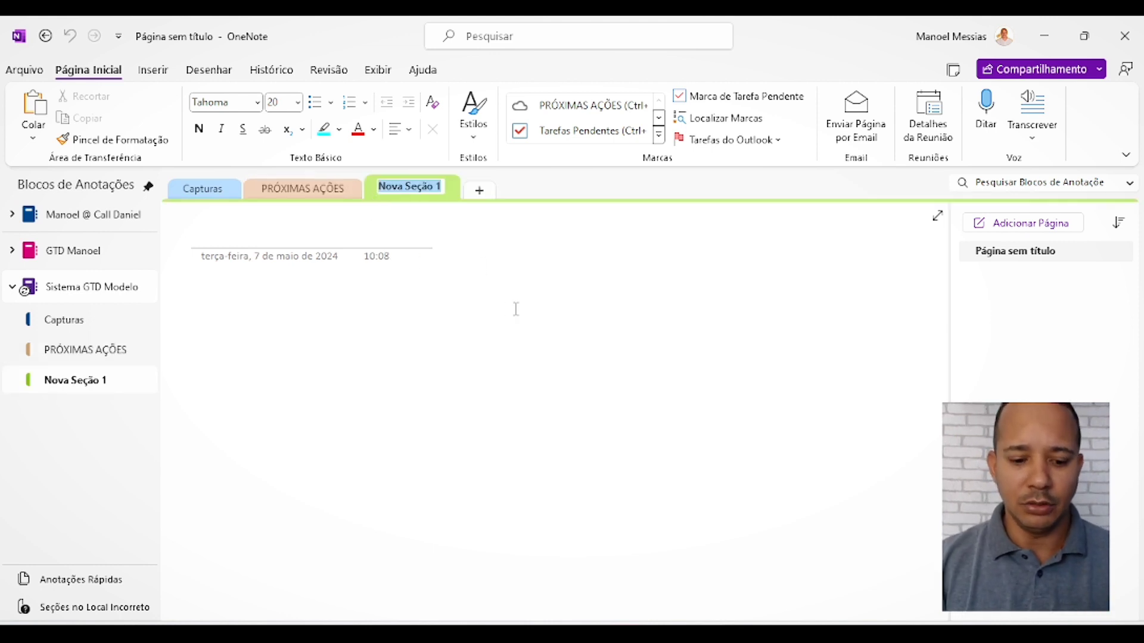
{"action": "type", "text": "PROJETOS"}
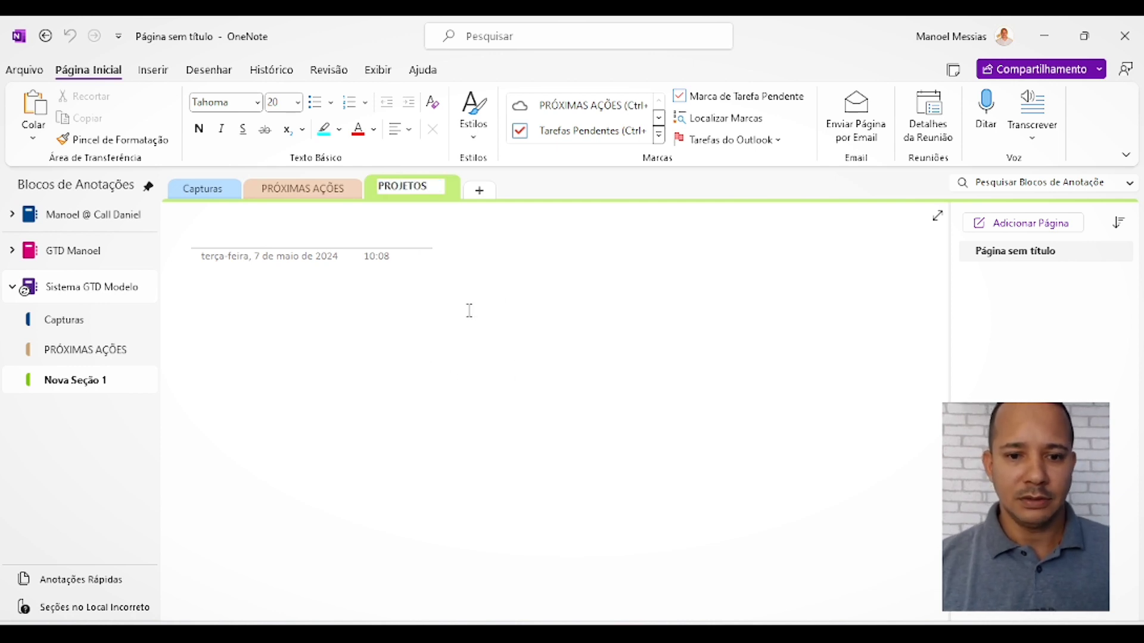
Add two more sections after PROJETOS, named "AGUARDANDO RESPOSTA" and "ALGUM DIA TALVEZ"
{"action": "left_click", "coordinate": [483, 194]}
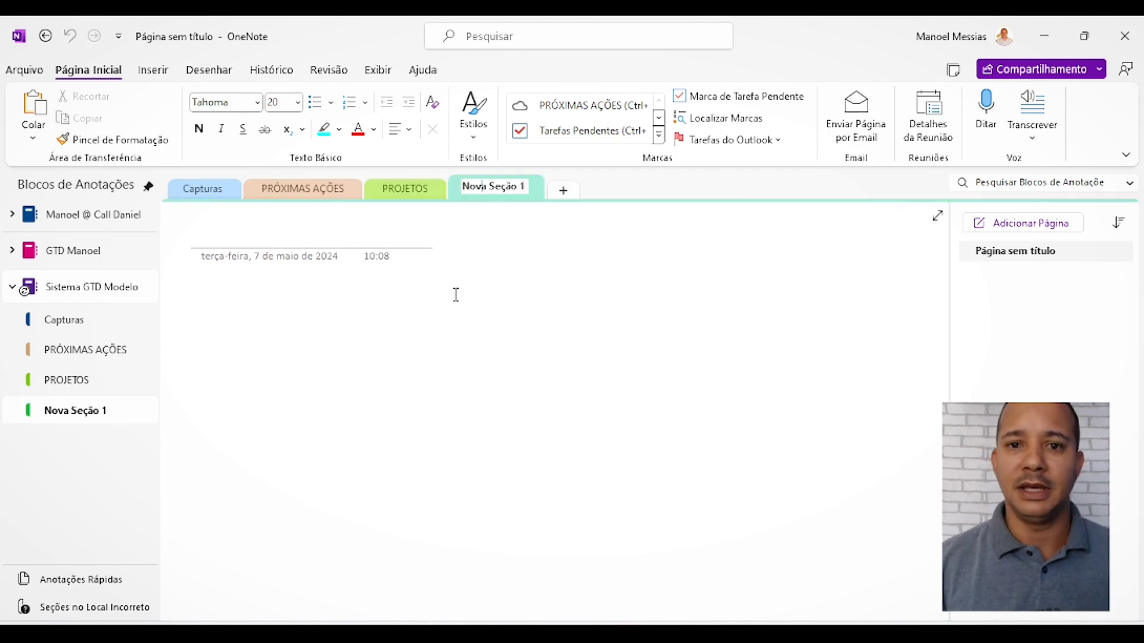
{"action": "triple_click", "coordinate": [510, 187]}
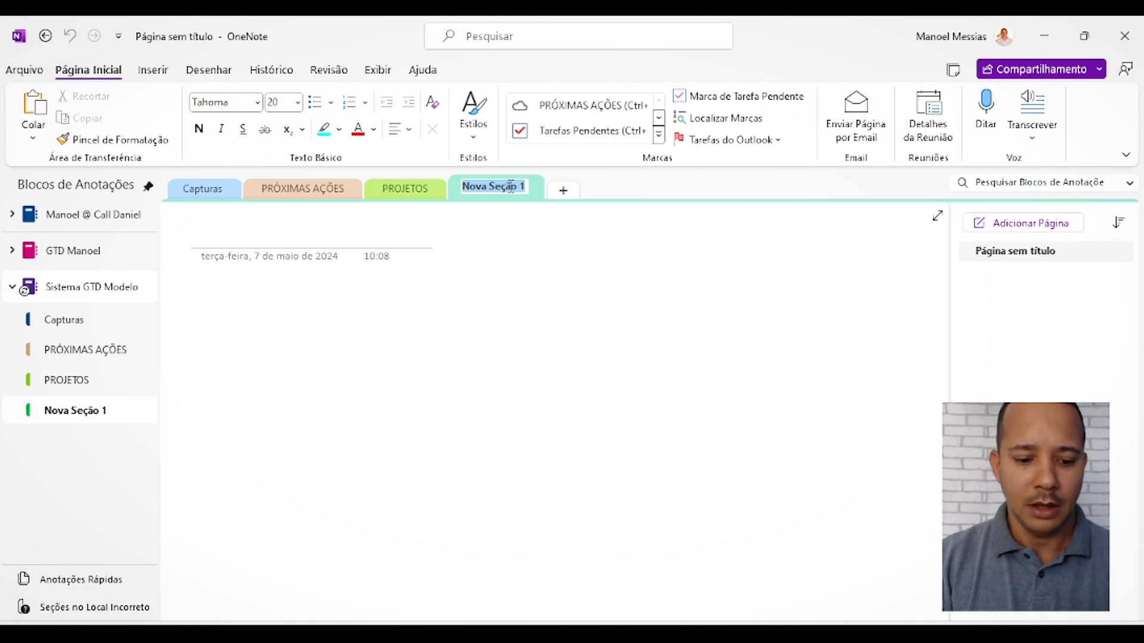
{"action": "type", "text": "AGUARDAN"}
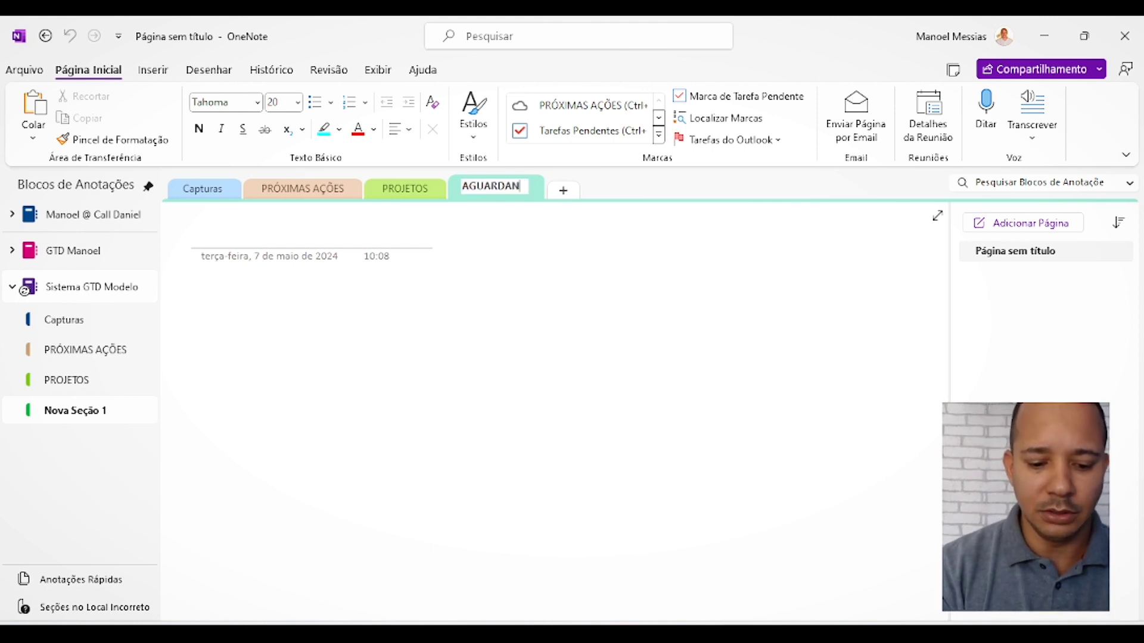
{"action": "type", "text": "DO RESPOSTA"}
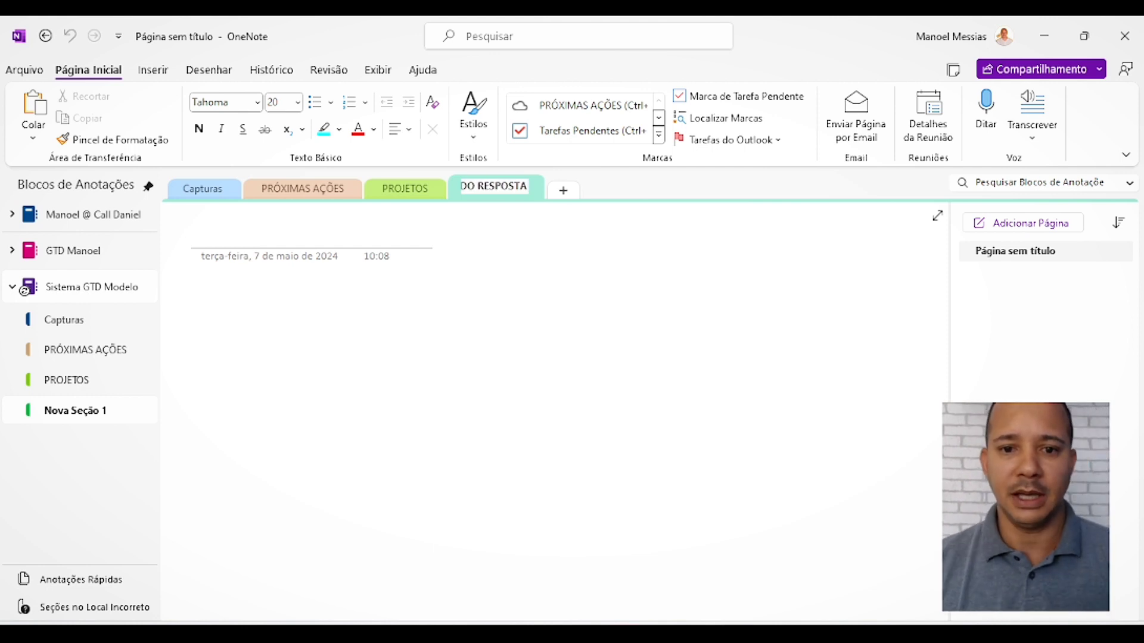
{"action": "left_click", "coordinate": [563, 190]}
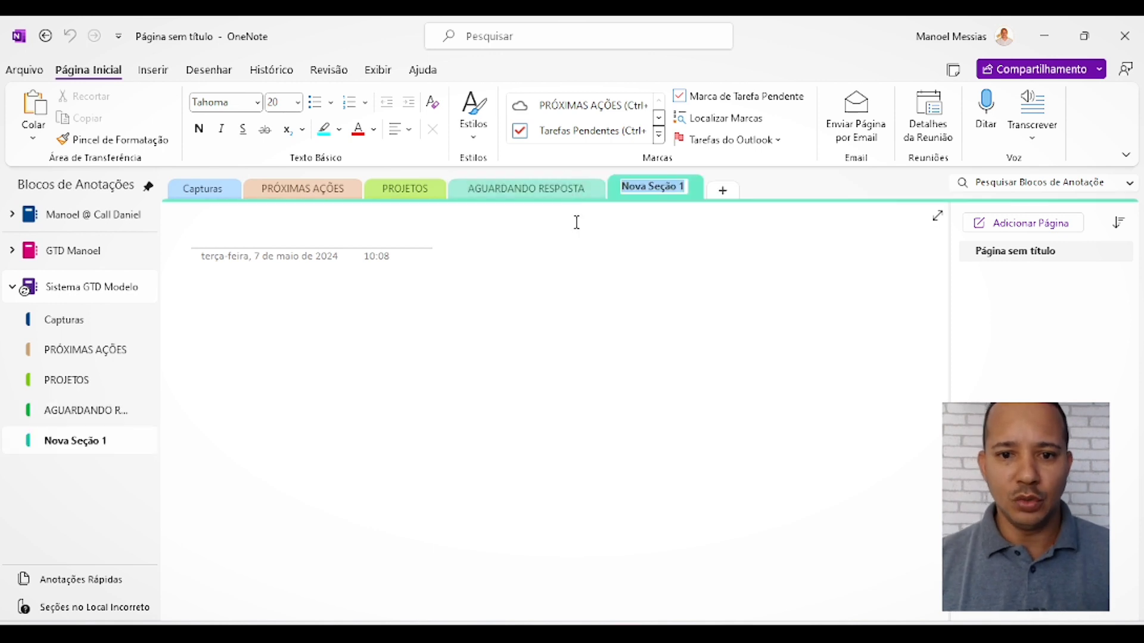
{"action": "type", "text": "ALGUM "}
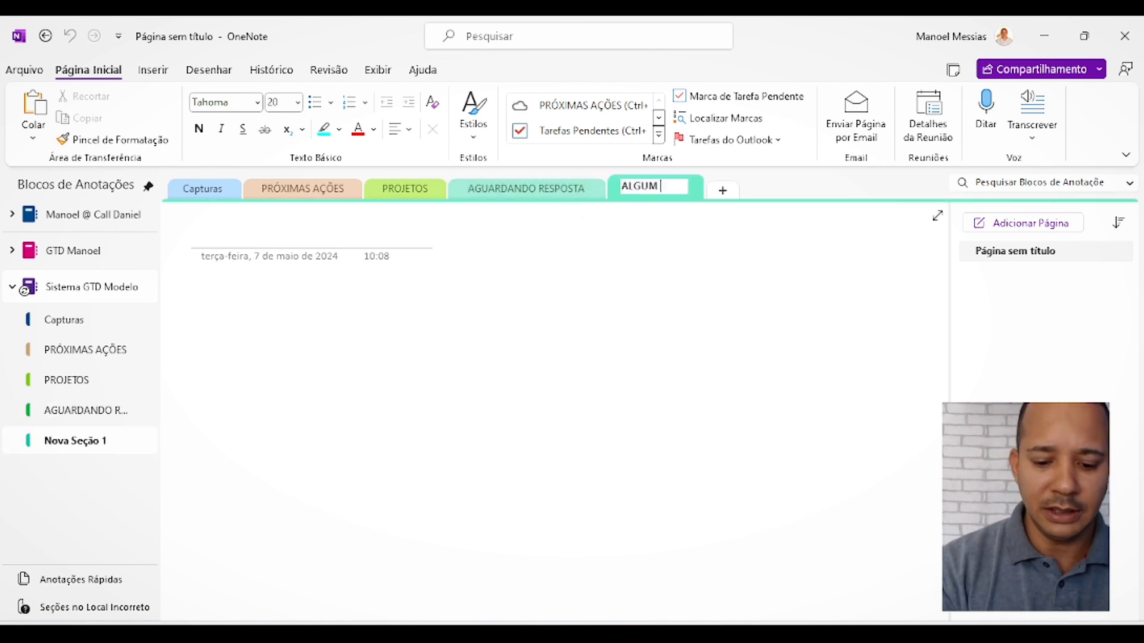
{"action": "type", "text": "DIA TALVEZ"}
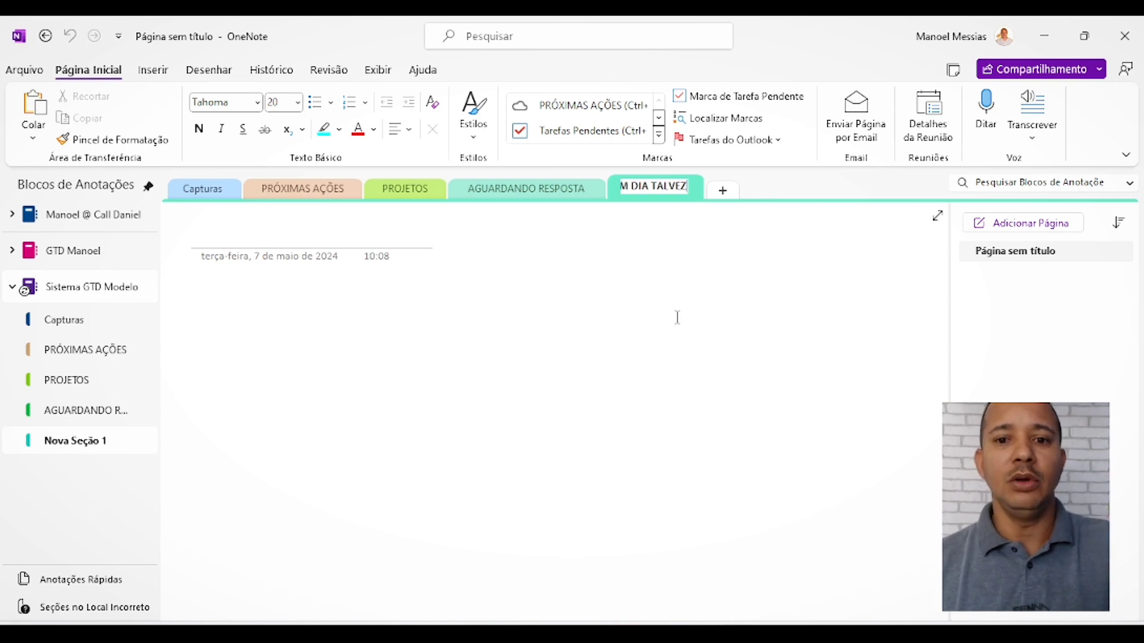
Add a section named "REFERÊNCIAS" at the end of the Sistema GTD Modelo notebook
{"action": "left_click", "coordinate": [725, 193]}
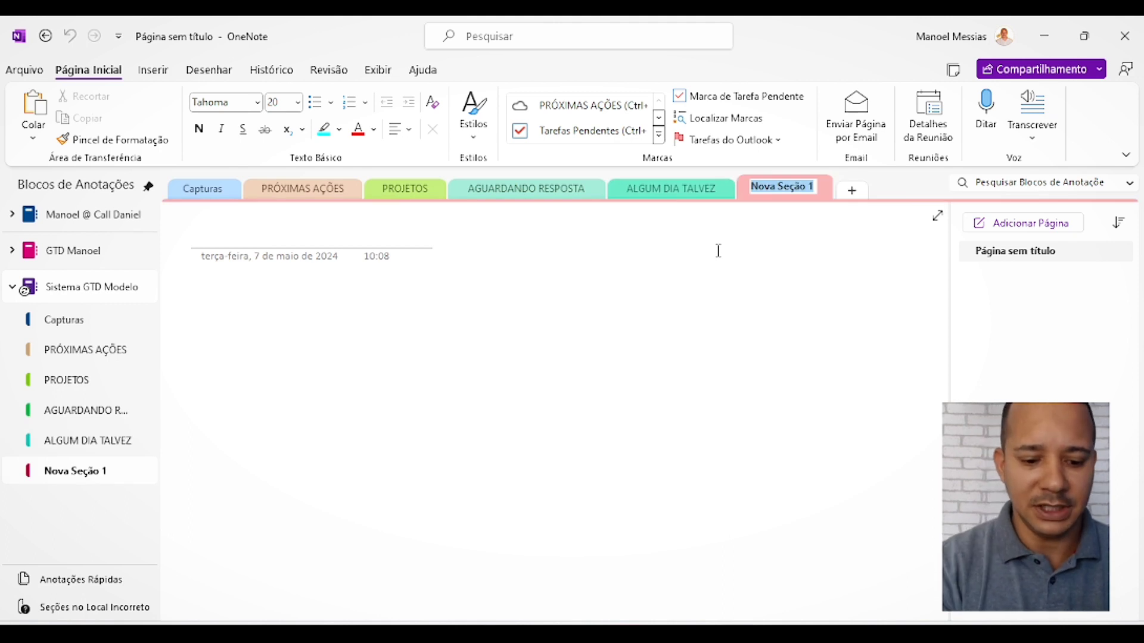
{"action": "type", "text": "REFERÊNCIAS"}
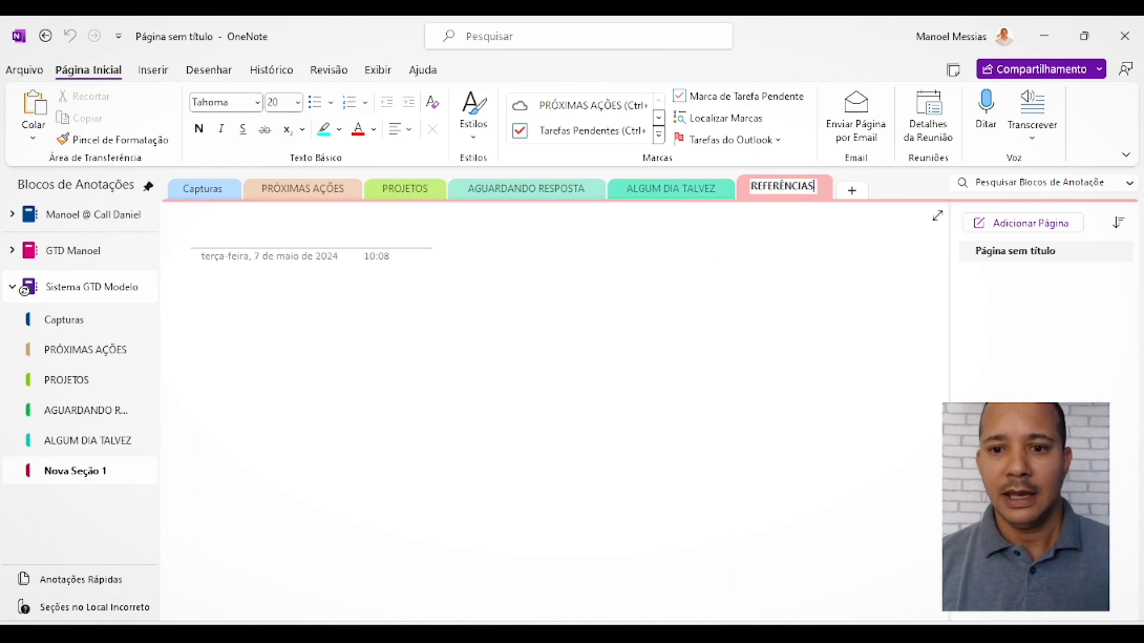
{"action": "left_click", "coordinate": [334, 262]}
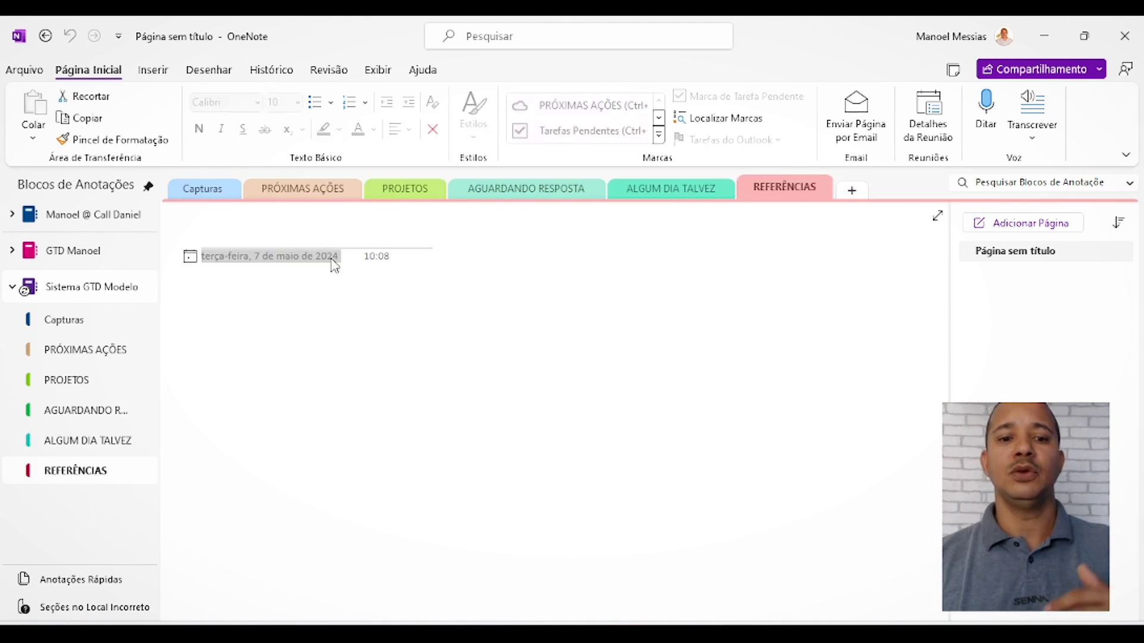
{"action": "left_click", "coordinate": [380, 320]}
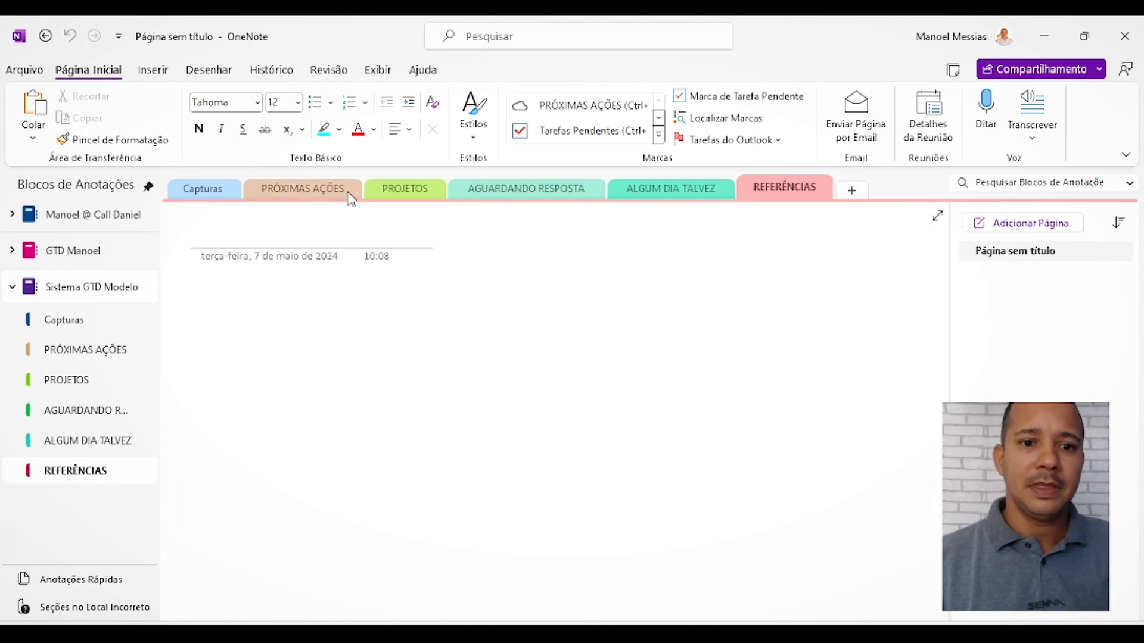
{"action": "left_click", "coordinate": [321, 189]}
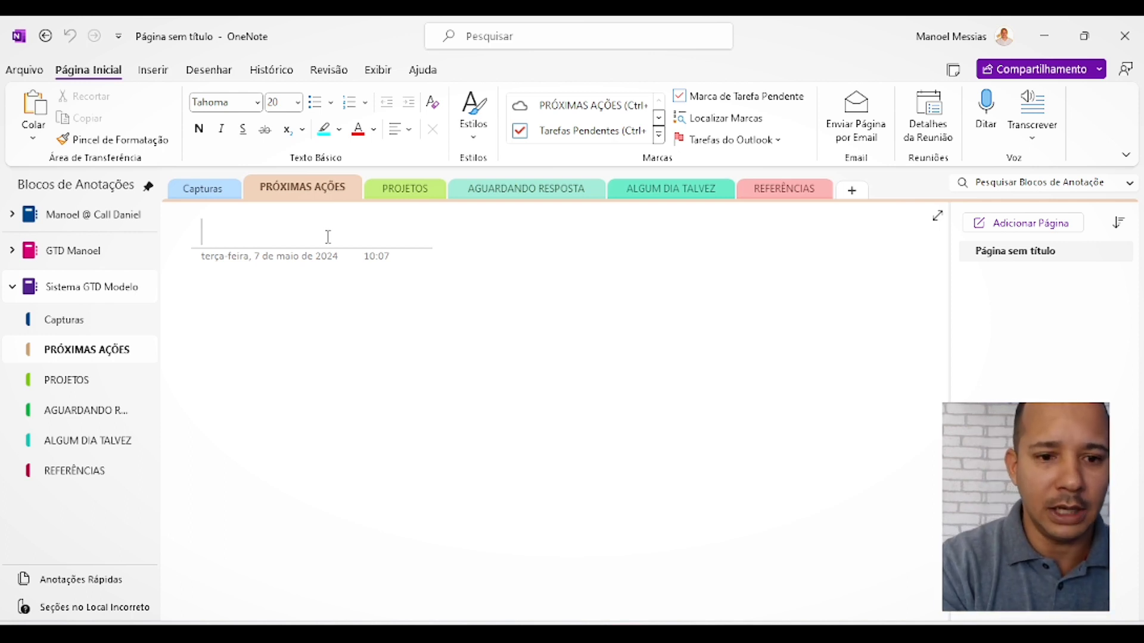
{"action": "type", "text": "@COMPU"}
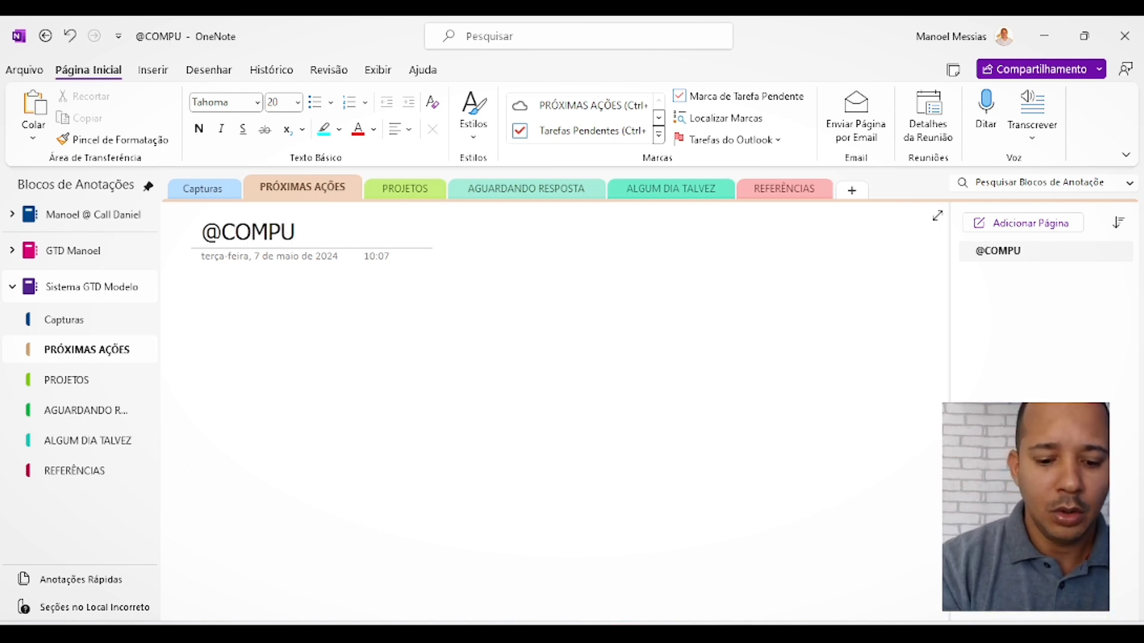
{"action": "type", "text": "TADOR"}
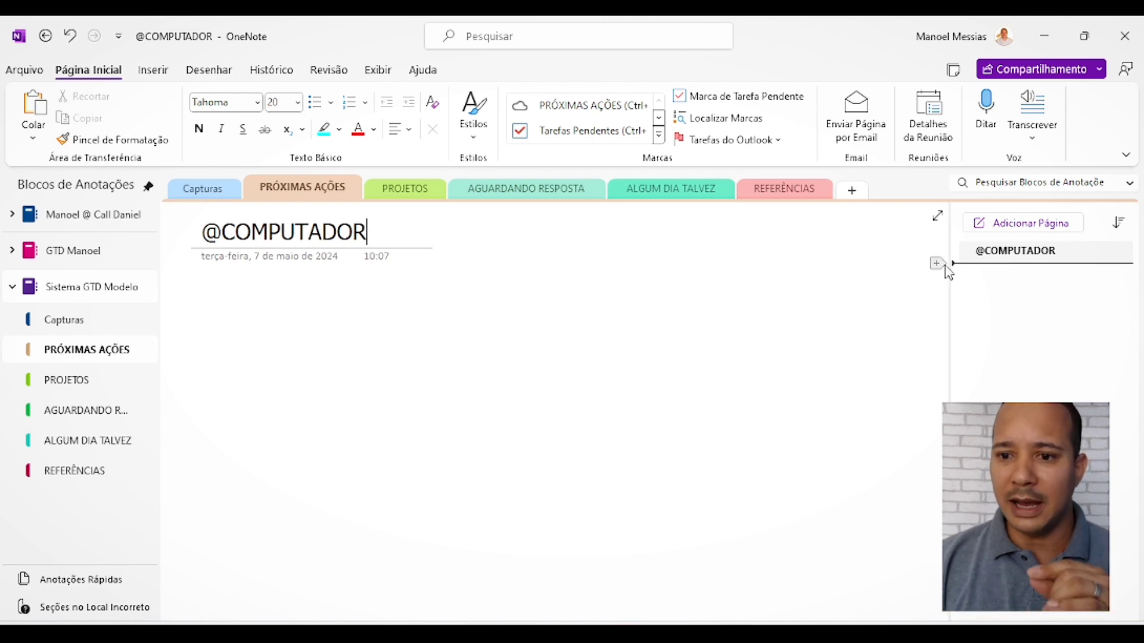
{"action": "left_click", "coordinate": [937, 269]}
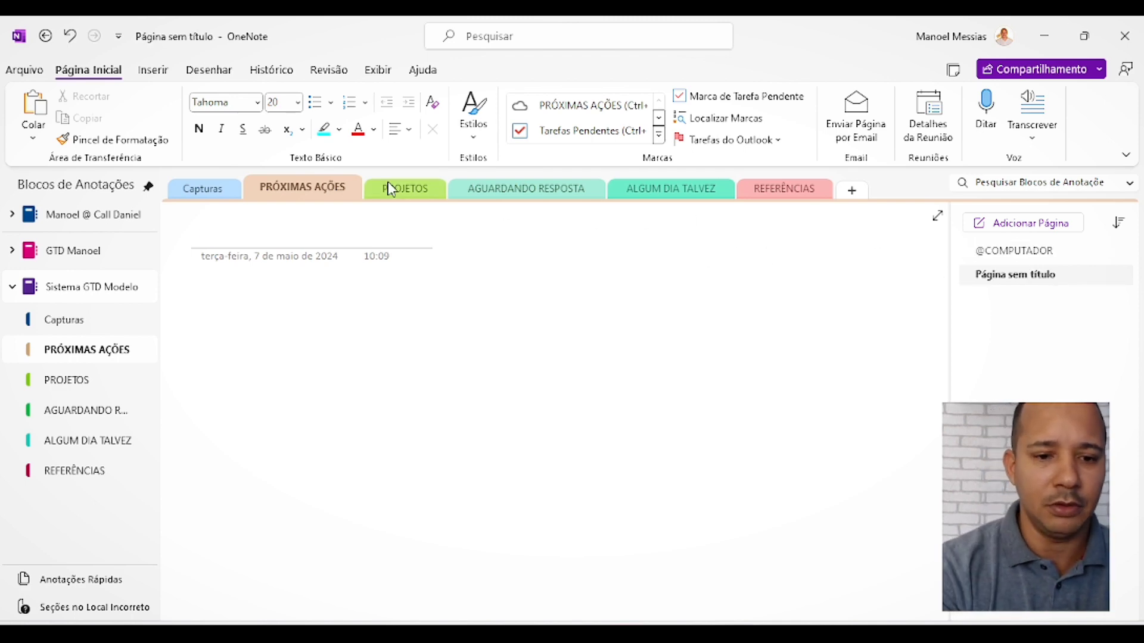
{"action": "type", "text": "@CASA"}
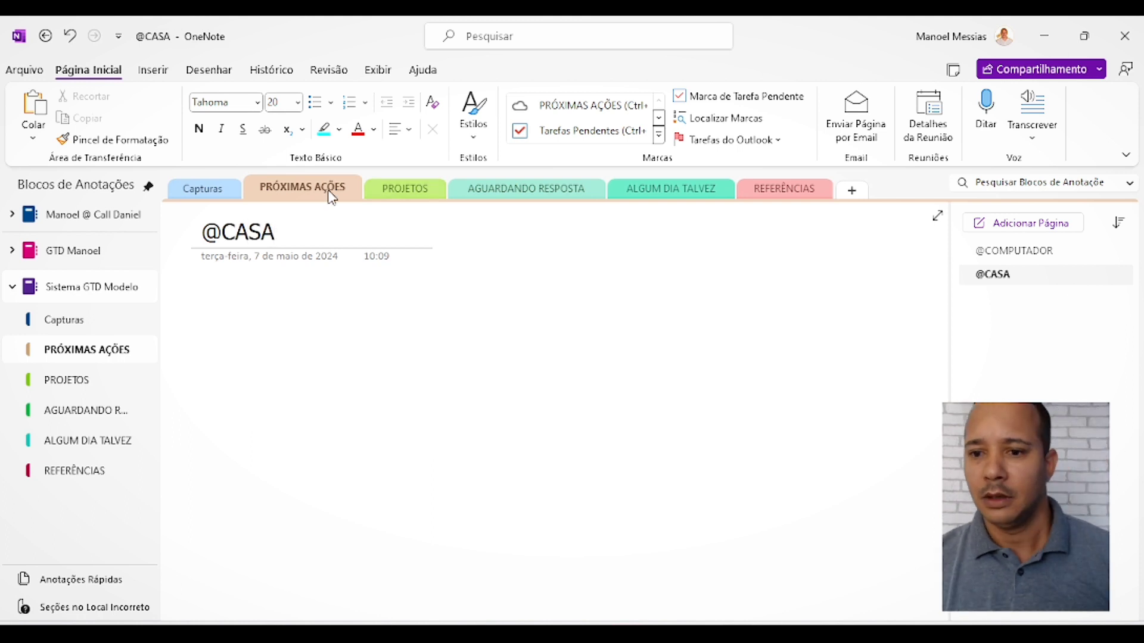
{"action": "left_click", "coordinate": [935, 289]}
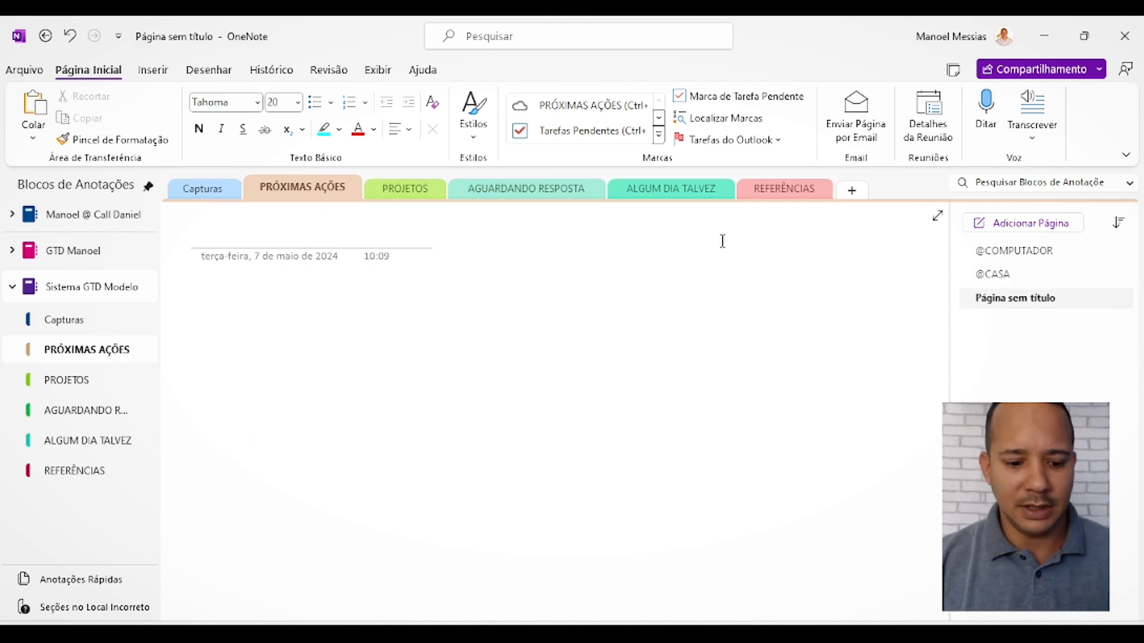
{"action": "type", "text": "@RUA"}
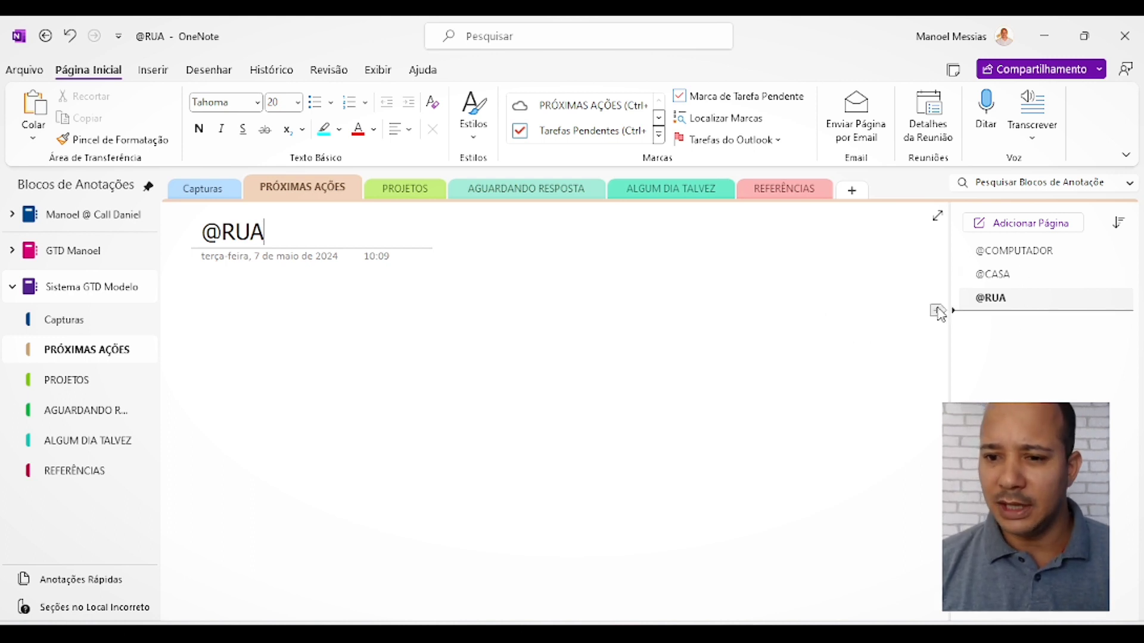
{"action": "left_click", "coordinate": [938, 310]}
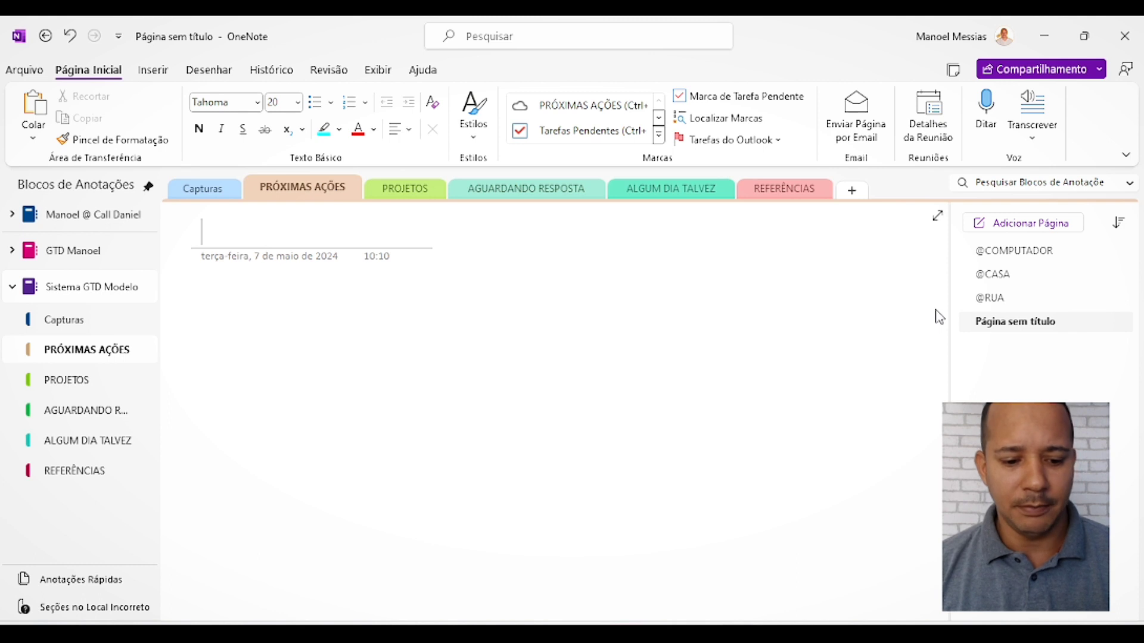
{"action": "type", "text": "@"}
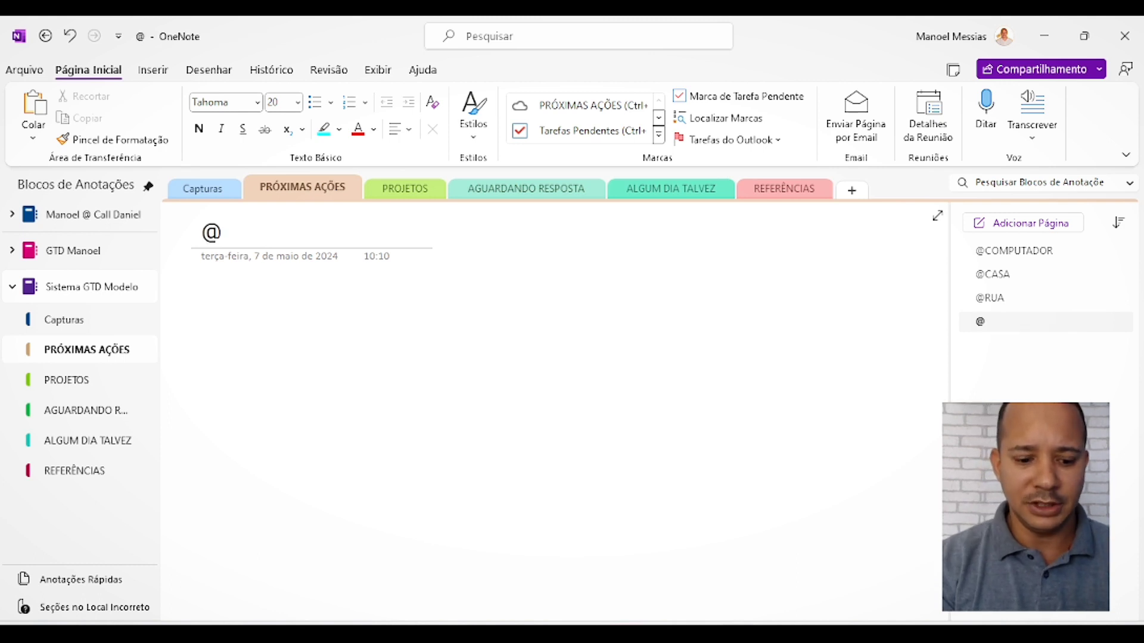
{"action": "type", "text": "ASSUNTO"}
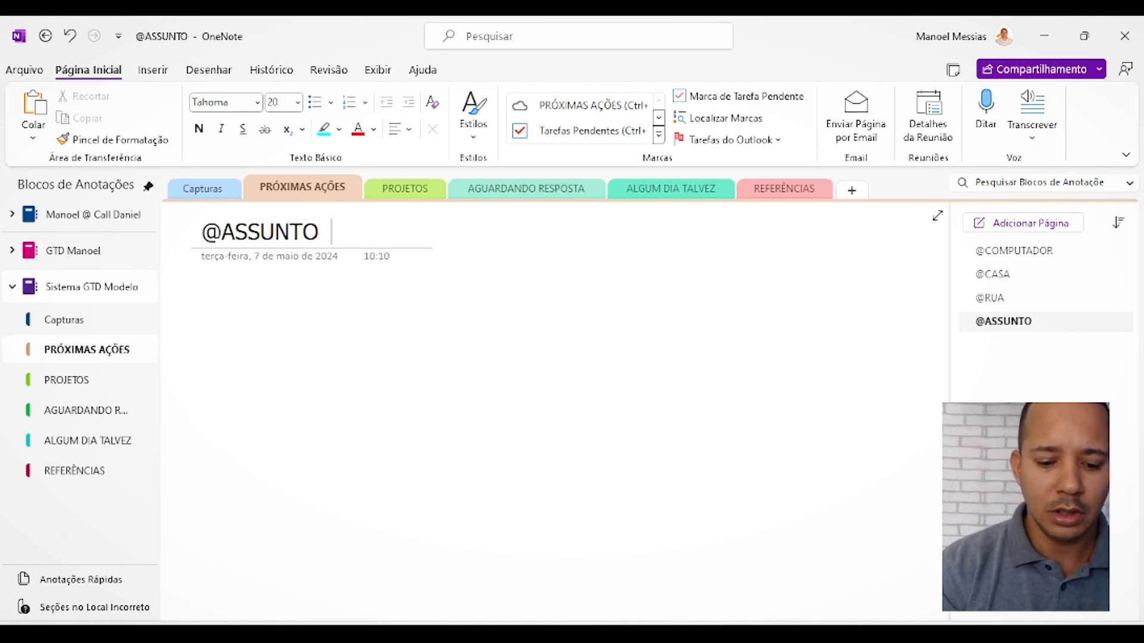
{"action": "type", "text": "S A TRATAR"}
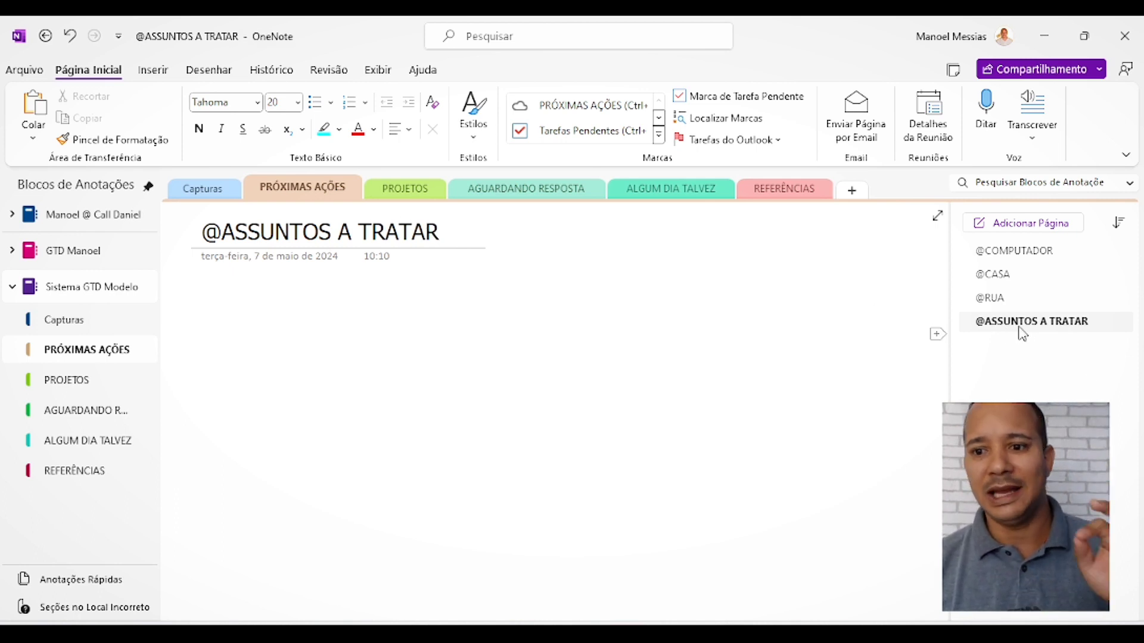
{"action": "left_click", "coordinate": [937, 333]}
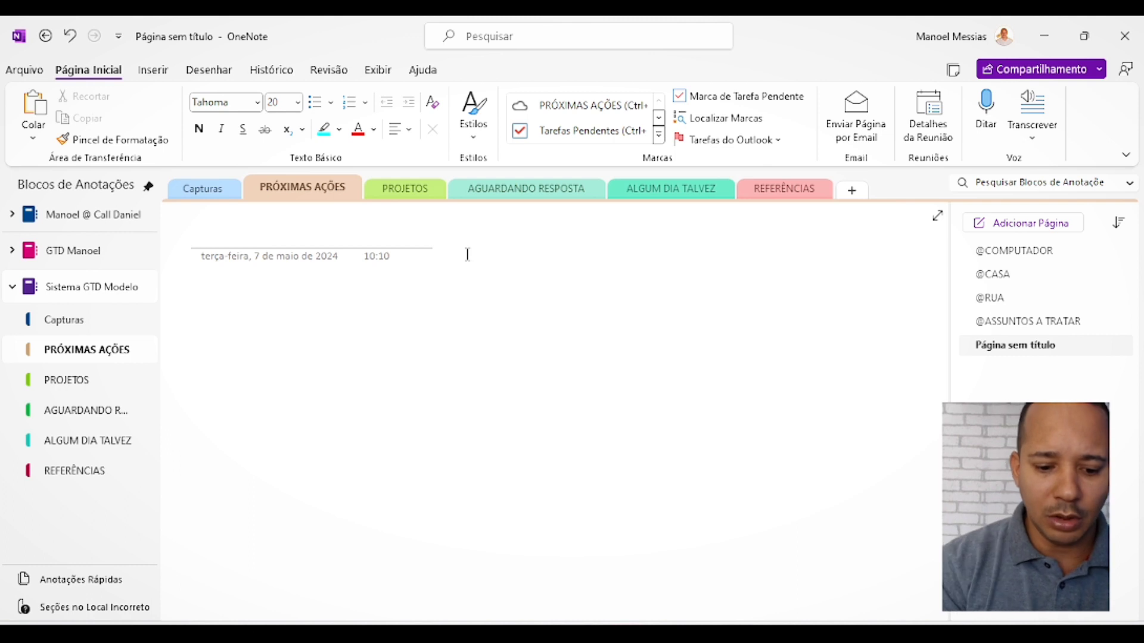
{"action": "type", "text": "ml"}
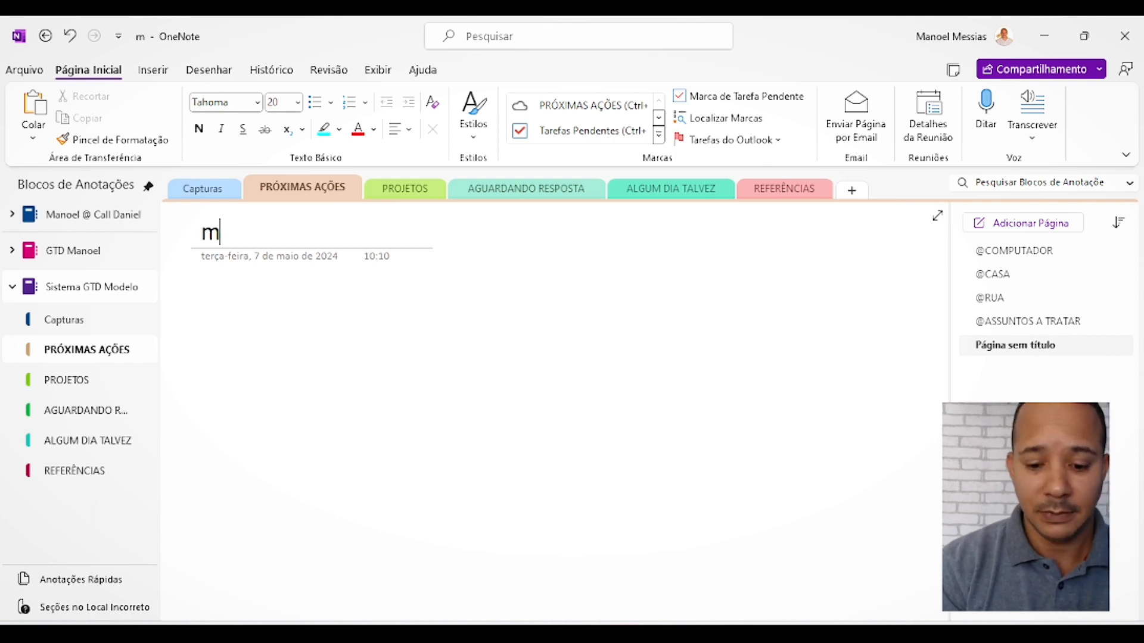
{"action": "key", "text": "BackSpace"}
{"action": "key", "text": "BackSpace"}
{"action": "type", "text": "Michelle"}
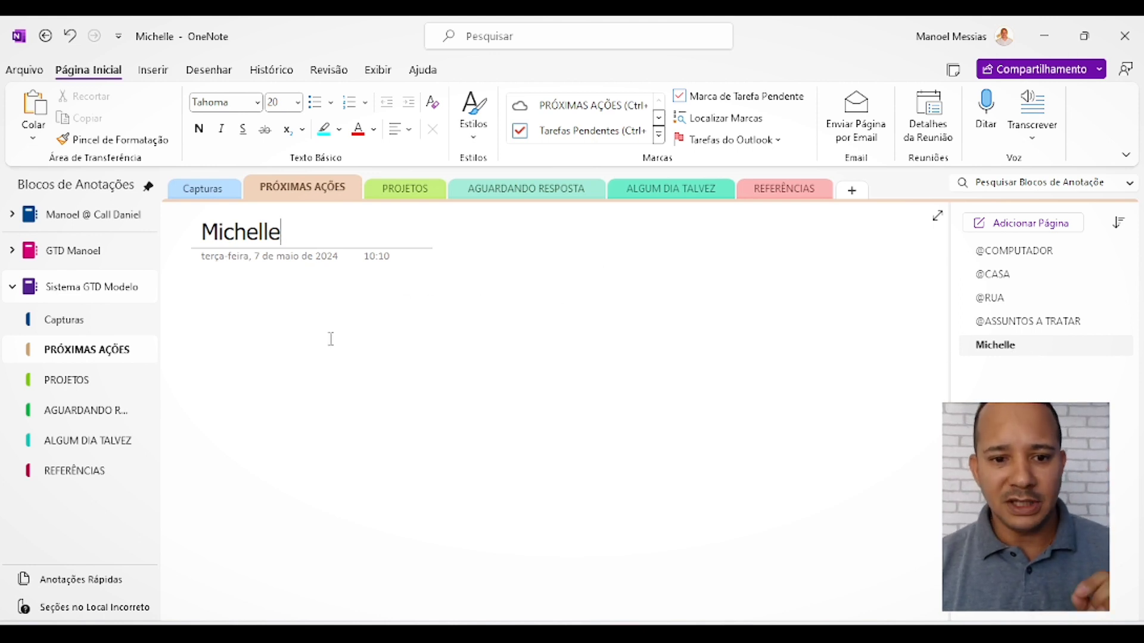
{"action": "key", "text": "Return"}
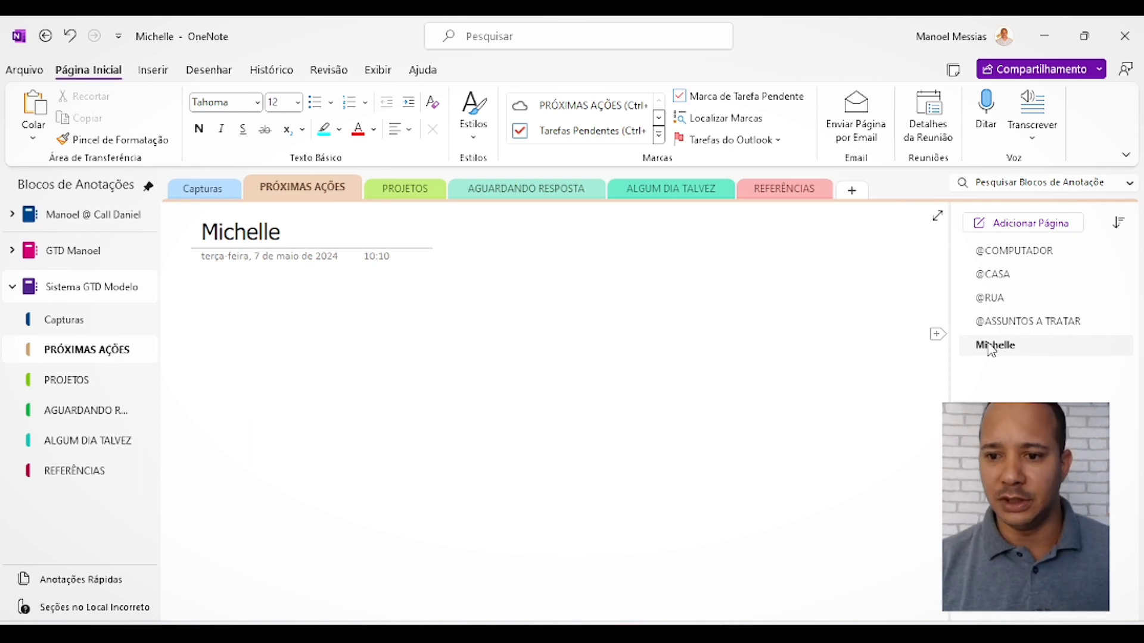
{"action": "right_click", "coordinate": [990, 350]}
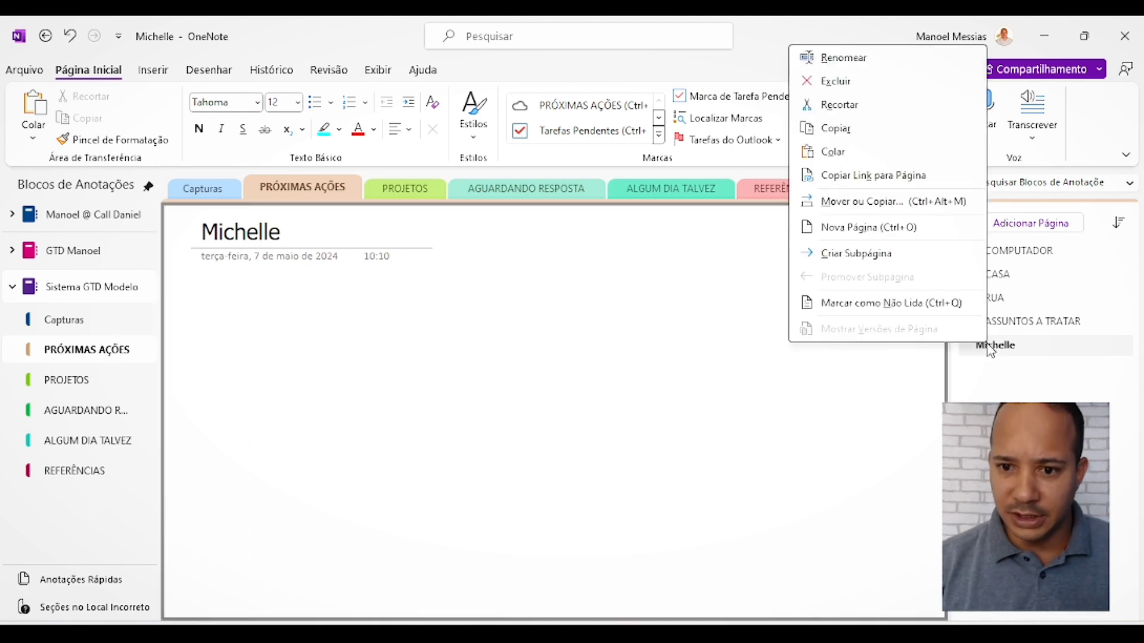
{"action": "left_click", "coordinate": [877, 266]}
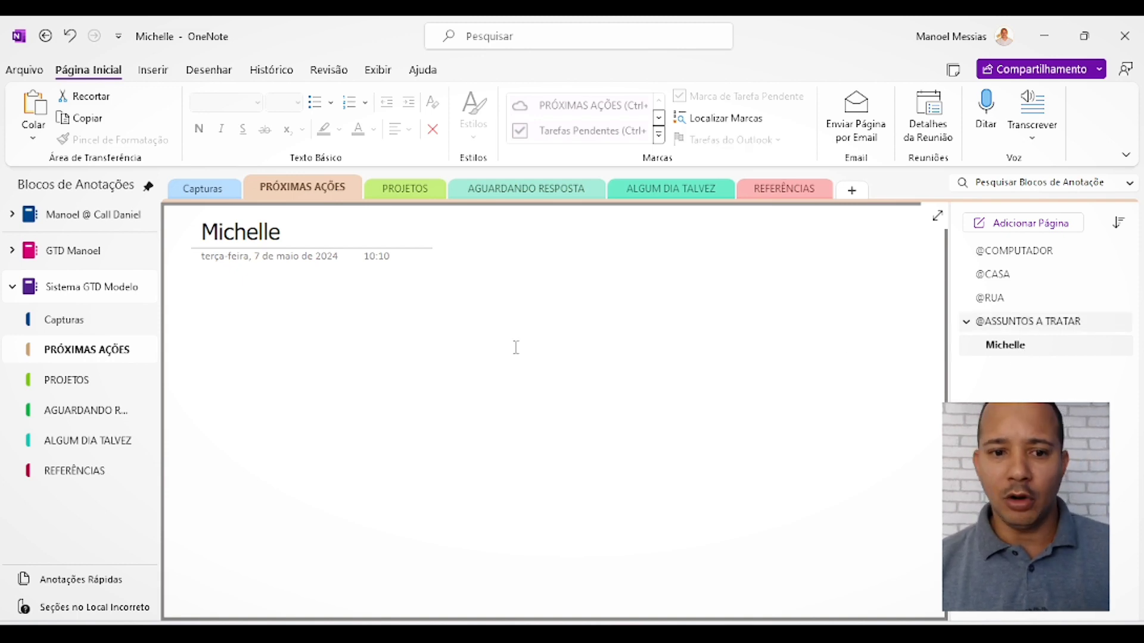
{"action": "left_click", "coordinate": [245, 305]}
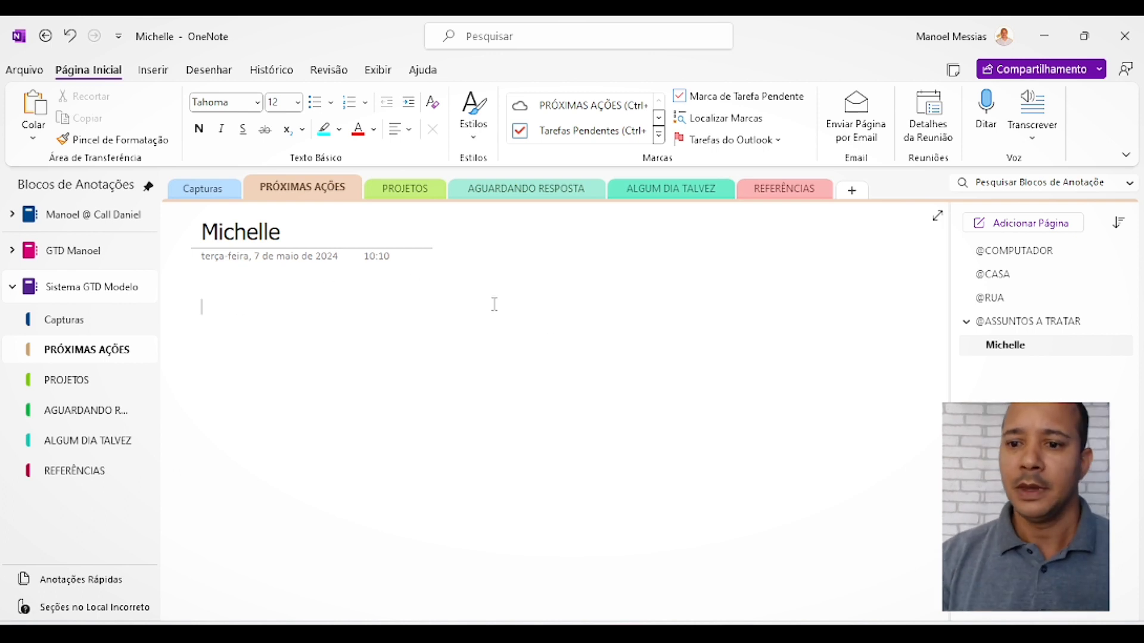
{"action": "left_click", "coordinate": [968, 325]}
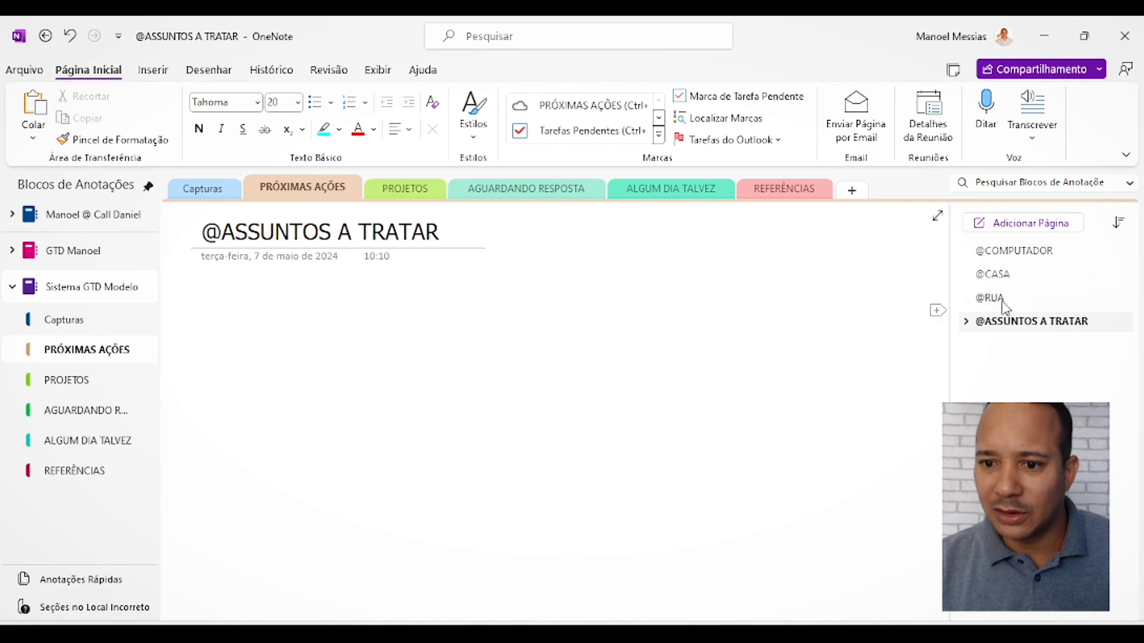
{"action": "left_click", "coordinate": [1004, 257]}
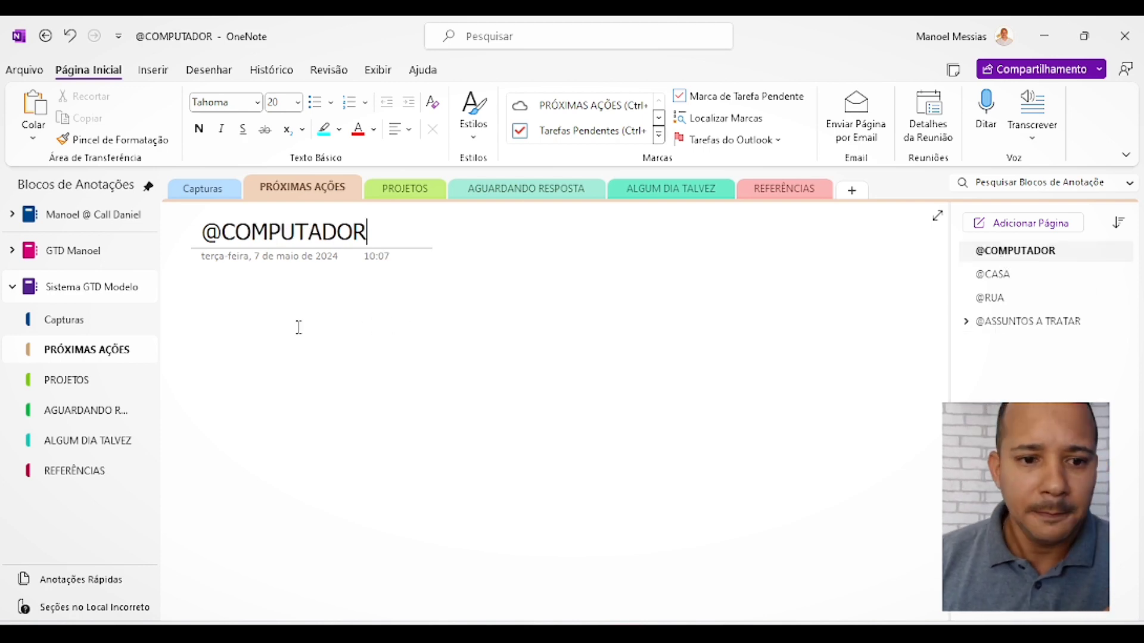
{"action": "left_click", "coordinate": [252, 317]}
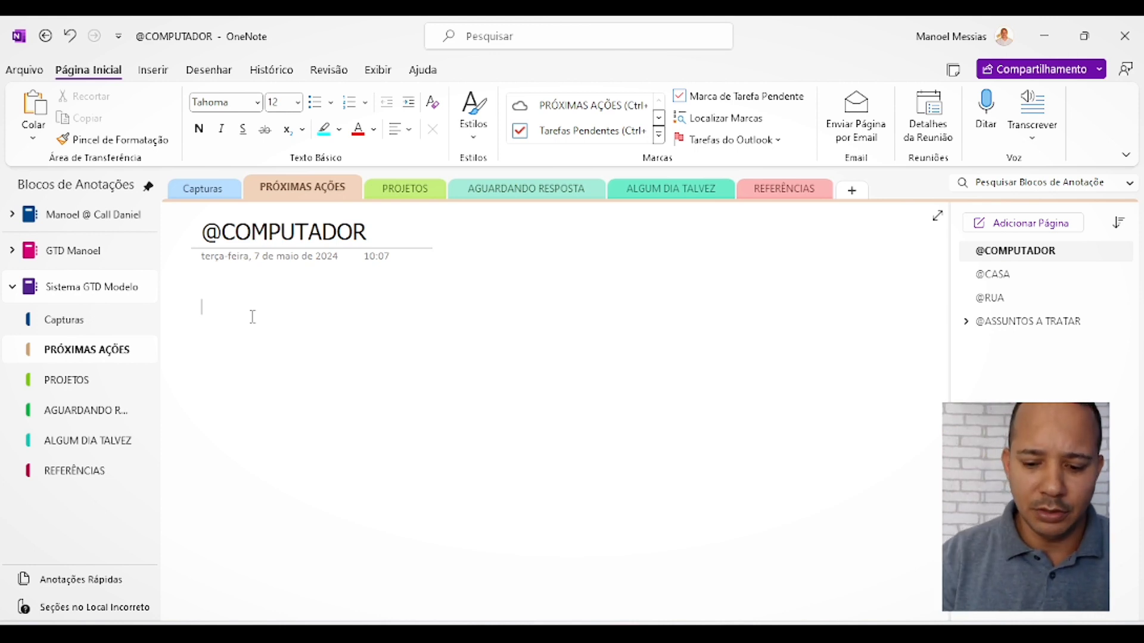
{"action": "type", "text": "P"}
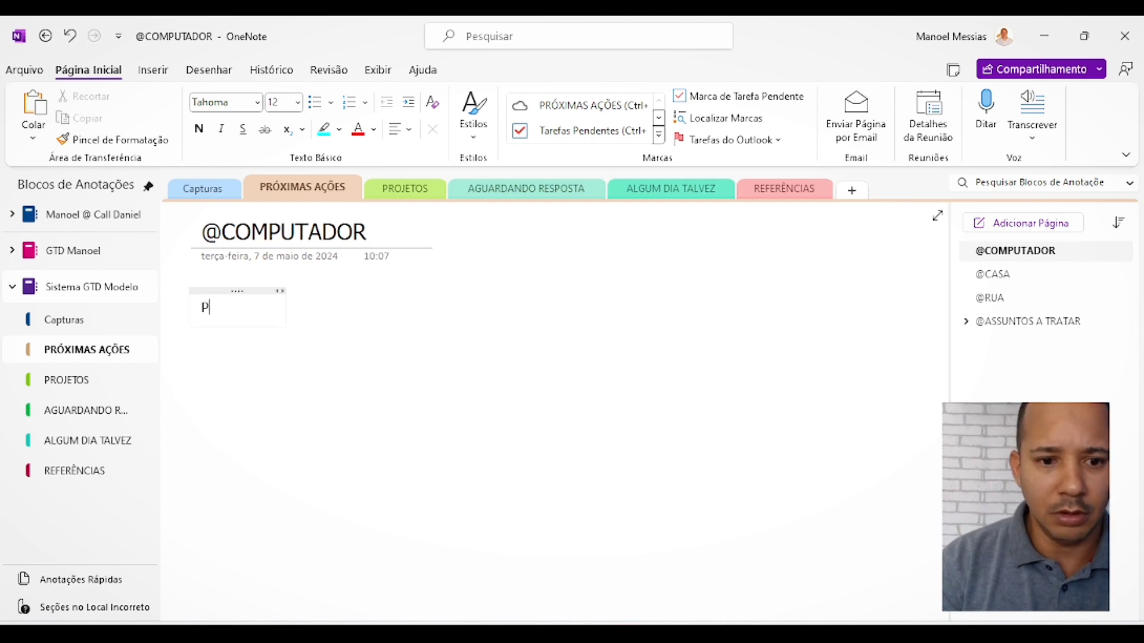
{"action": "key", "text": "BackSpace"}
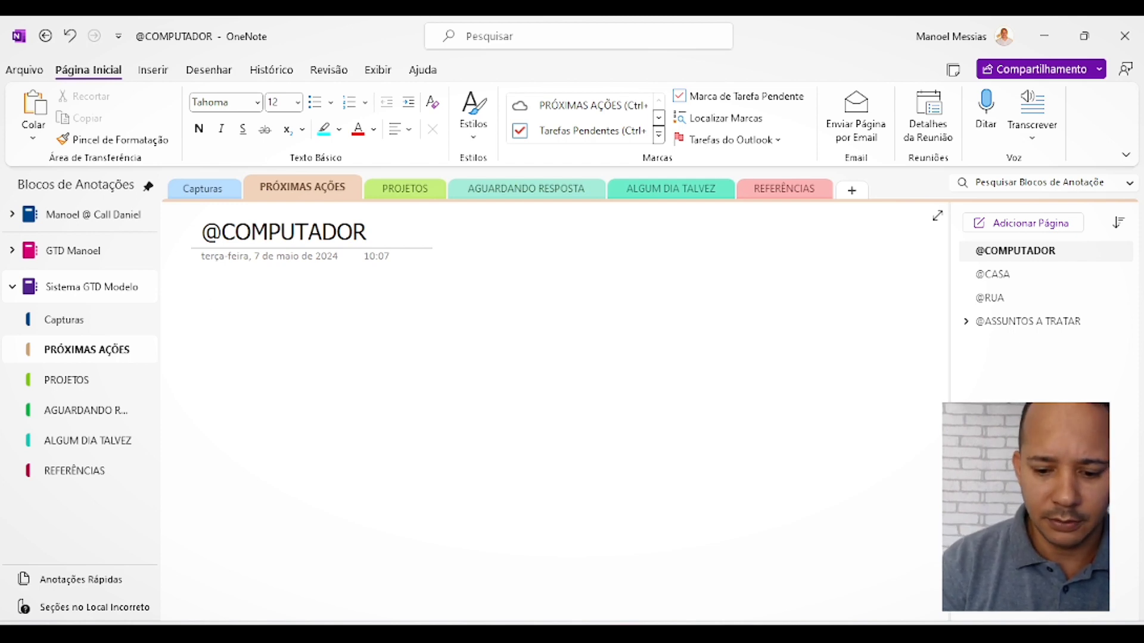
{"action": "type", "text": "PROFISSIOAN"}
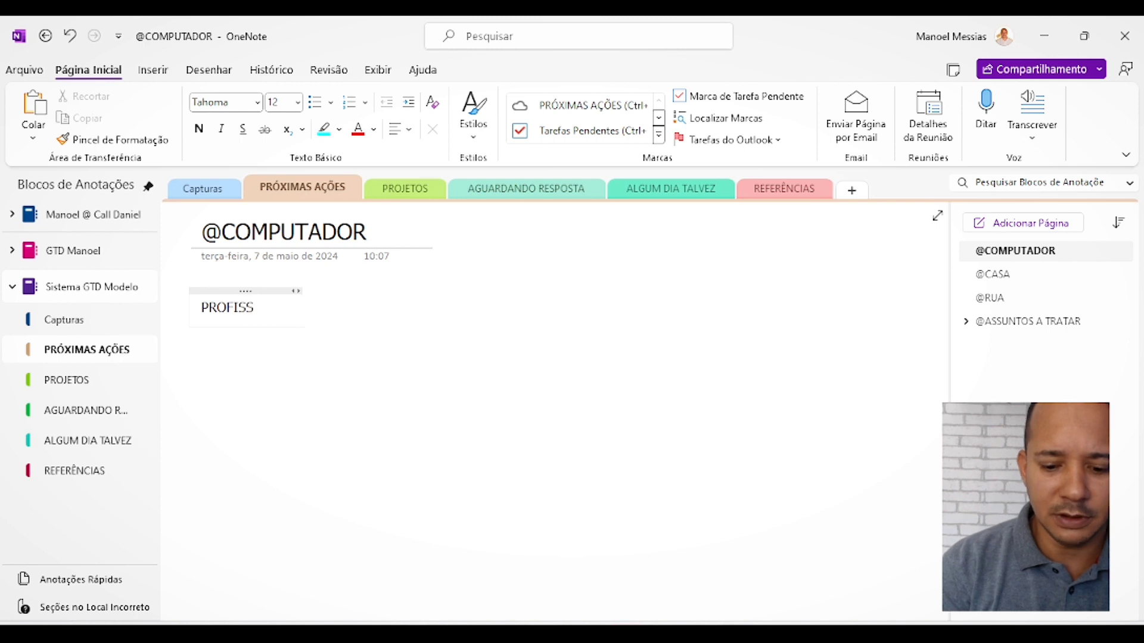
{"action": "key", "text": "BackSpace"}
{"action": "key", "text": "BackSpace"}
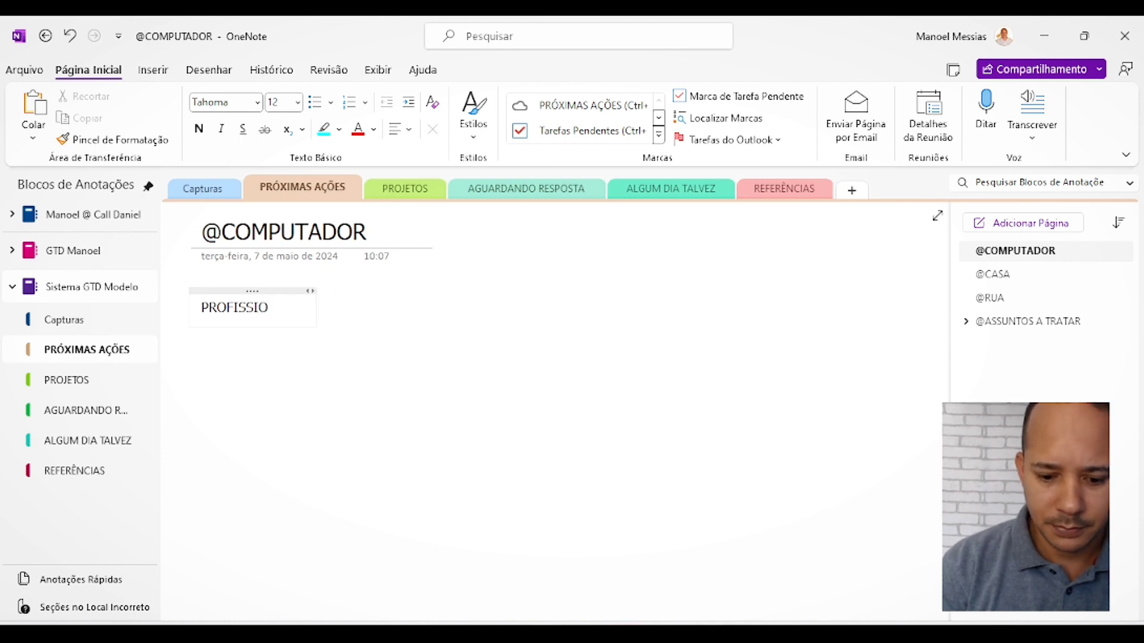
{"action": "type", "text": "NAL"}
{"action": "key", "text": "Return"}
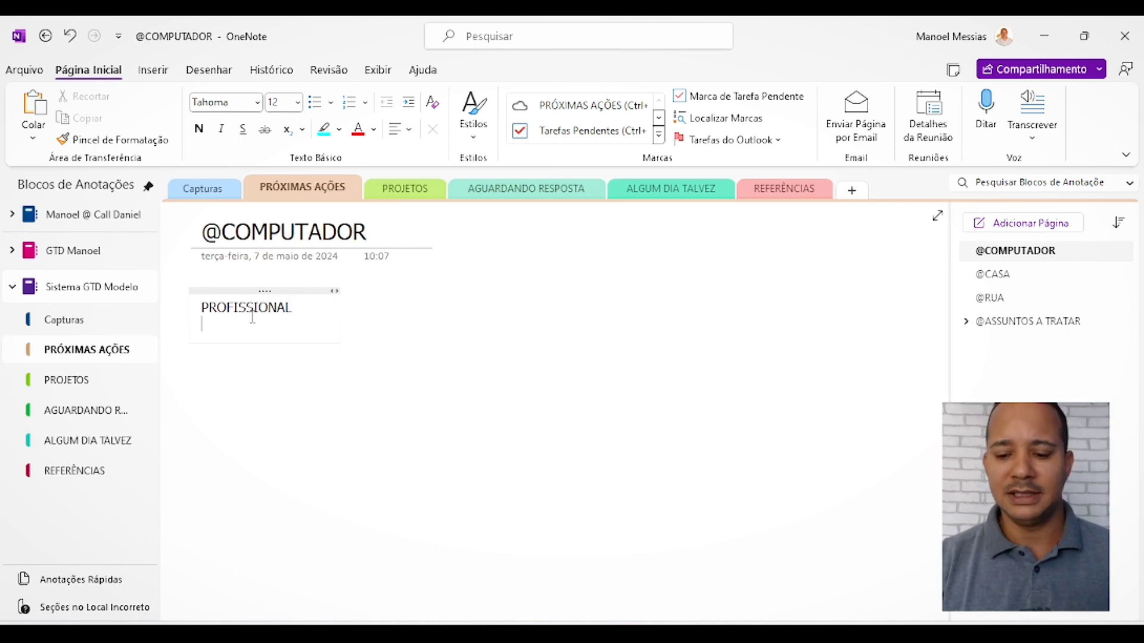
Leave a blank line under PROFISSIONAL and add the lines "Enviar e-mail" and "Finalizar planilha"
{"action": "key", "text": "Return"}
{"action": "type", "text": "E"}
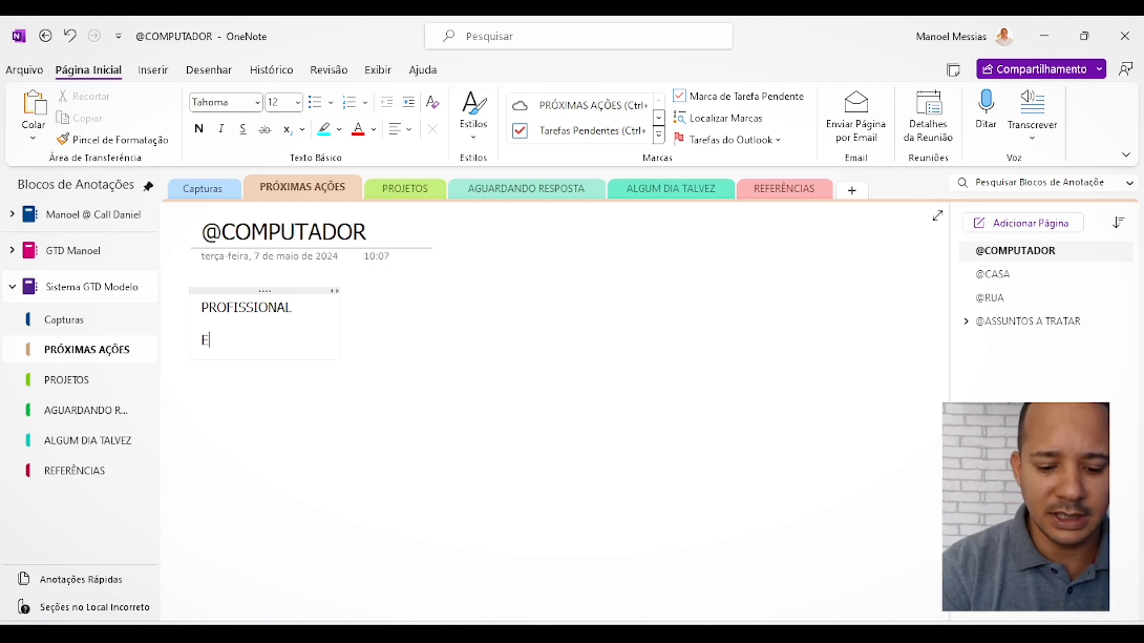
{"action": "type", "text": "nviar e-mail"}
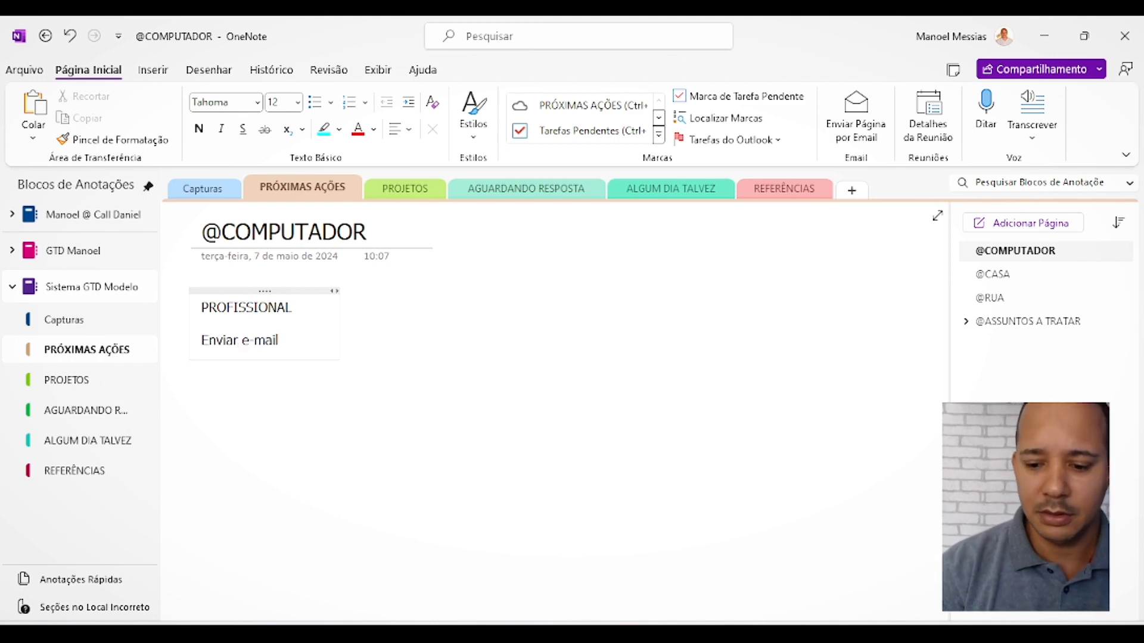
{"action": "key", "text": "Return"}
{"action": "type", "text": "Finalizar p"}
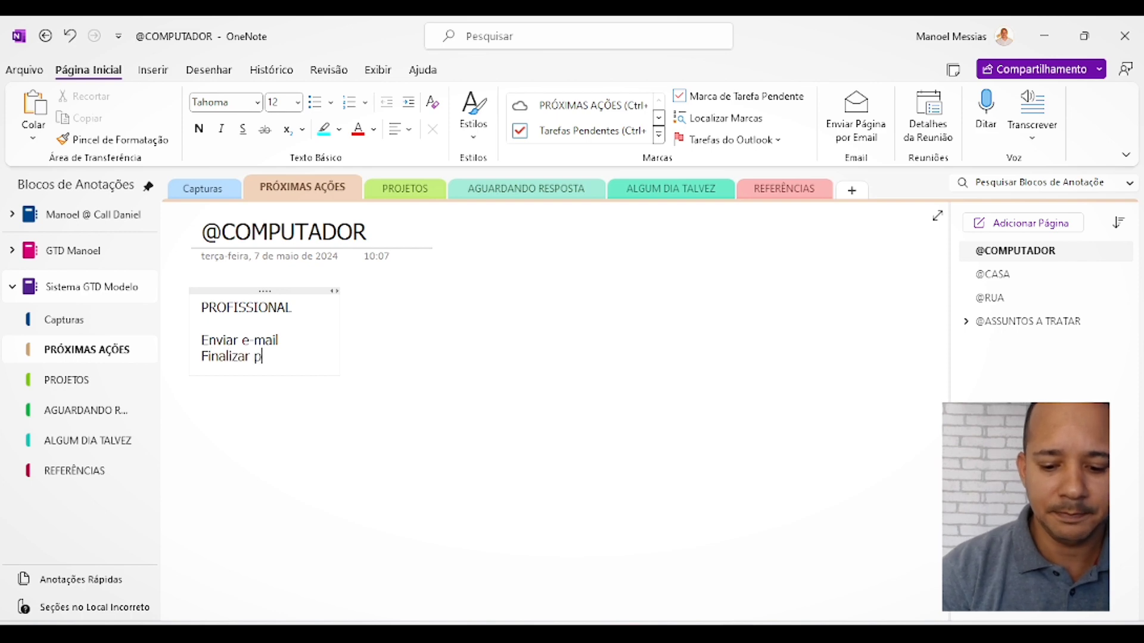
{"action": "type", "text": "lanilha"}
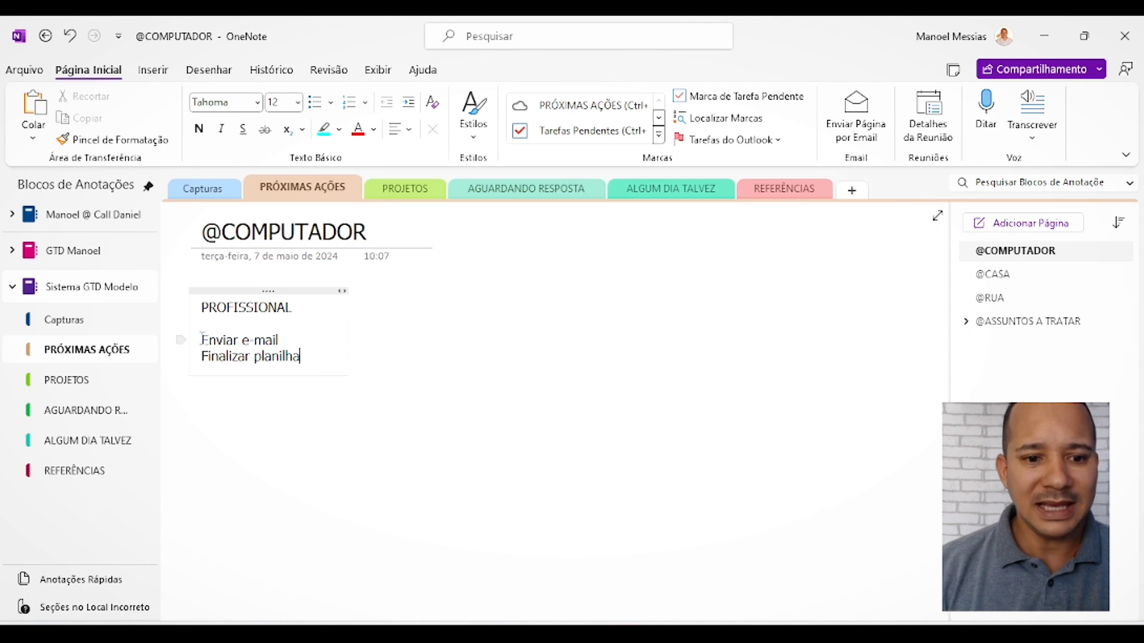
Tag both lines under PROFISSIONAL as to-do tasks and move the note block slightly to the right on the page
{"action": "left_click_drag", "start_coordinate": [203, 339], "coordinate": [323, 361]}
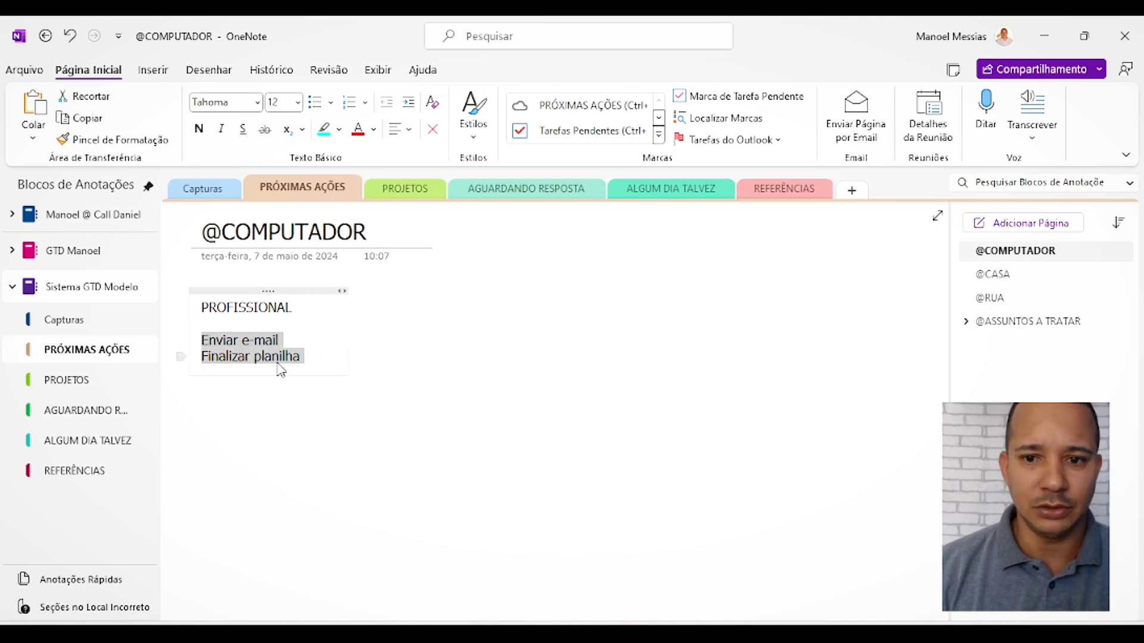
{"action": "left_click", "coordinate": [745, 102]}
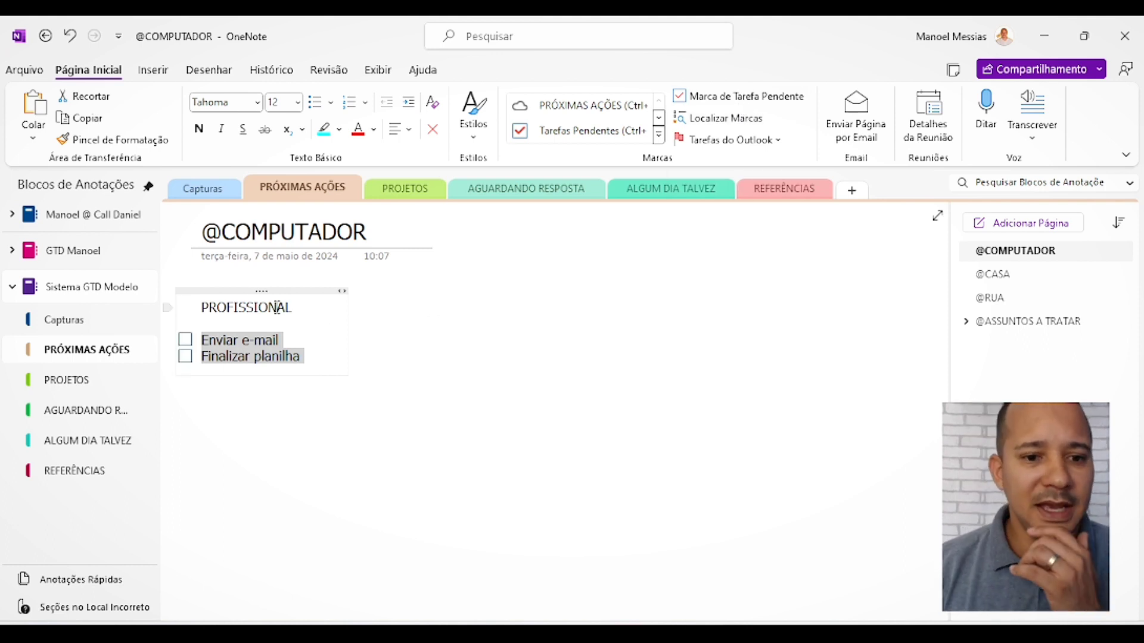
{"action": "left_click_drag", "start_coordinate": [290, 290], "coordinate": [337, 292]}
Create a separate note block beside the PROFISSIONAL list with the heading "PESSOAL"
{"action": "left_click", "coordinate": [506, 347]}
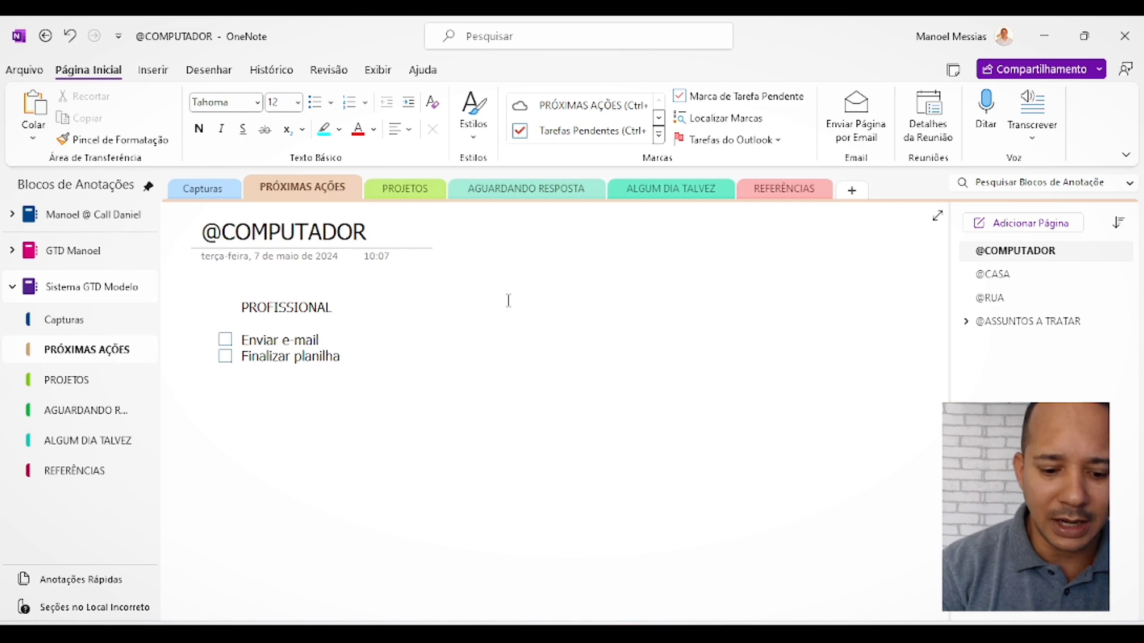
{"action": "type", "text": "pessoal"}
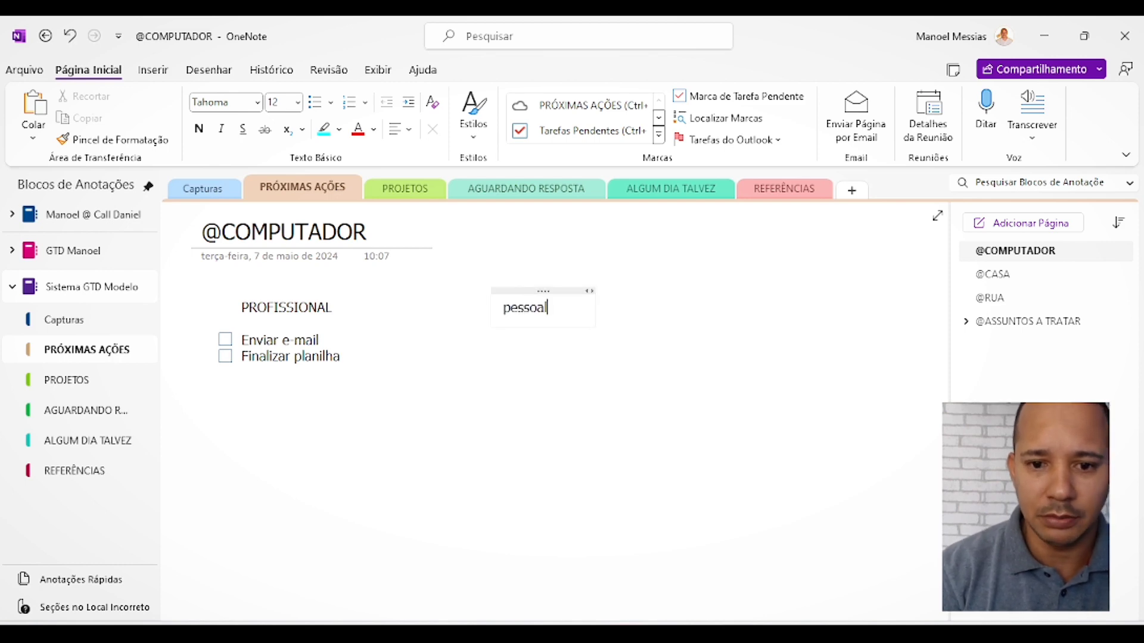
{"action": "key", "text": "BackSpace"}
{"action": "key", "text": "BackSpace"}
{"action": "key", "text": "BackSpace"}
{"action": "key", "text": "BackSpace"}
{"action": "key", "text": "BackSpace"}
{"action": "key", "text": "BackSpace"}
{"action": "key", "text": "BackSpace"}
{"action": "type", "text": "P"}
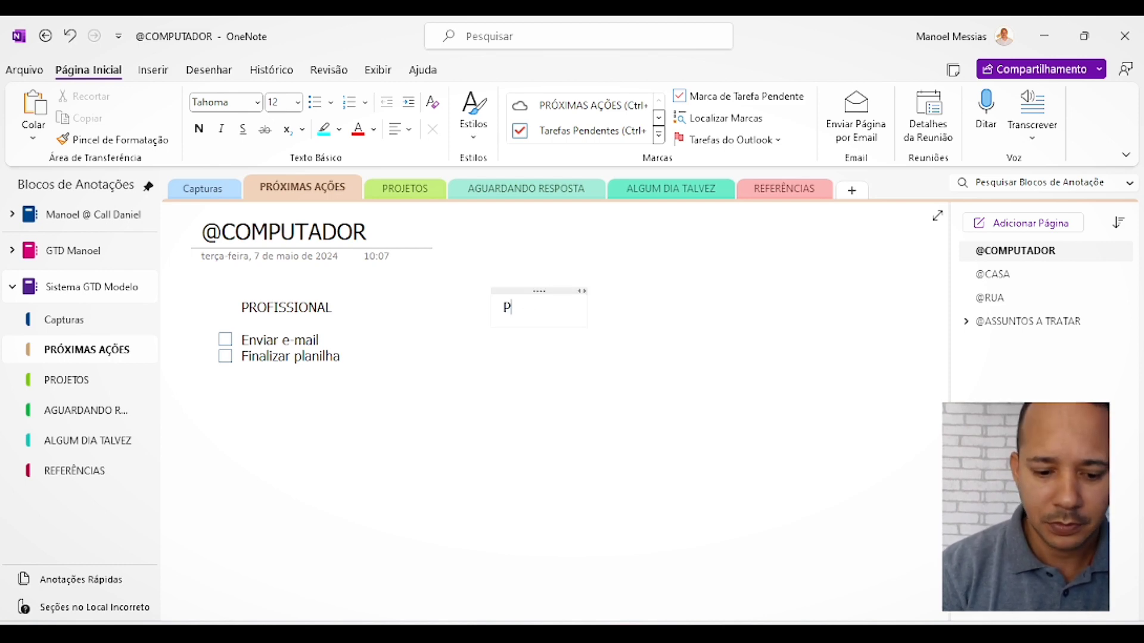
{"action": "type", "text": "ESSOAL"}
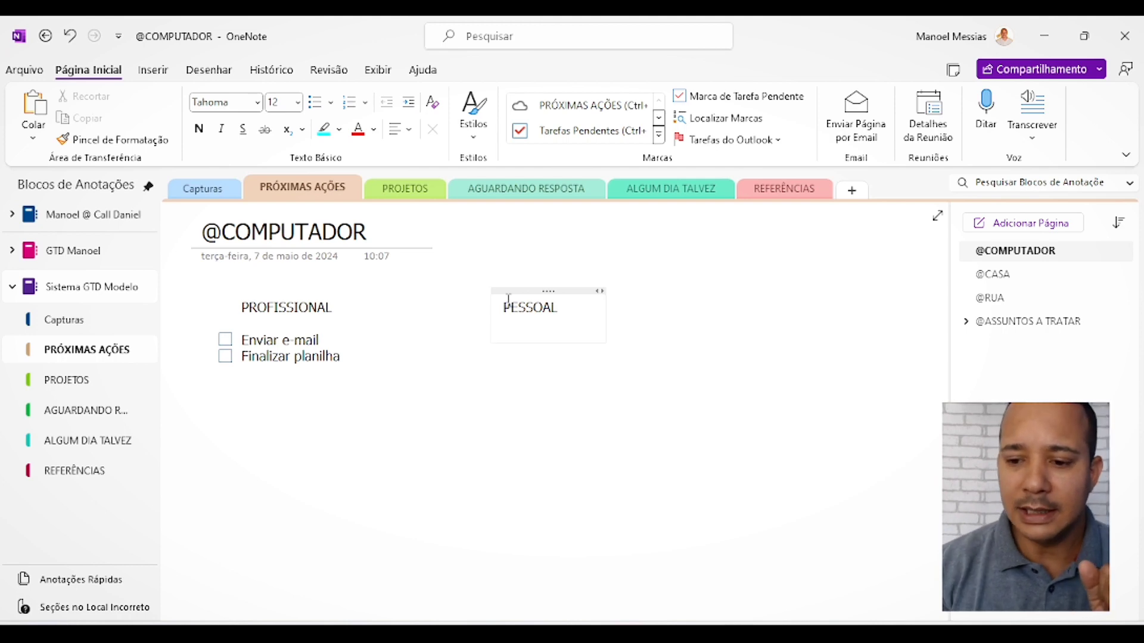
Leave a blank line under PESSOAL and add the line "Pesquisar passagem para viagem de férias"
{"action": "key", "text": "Return"}
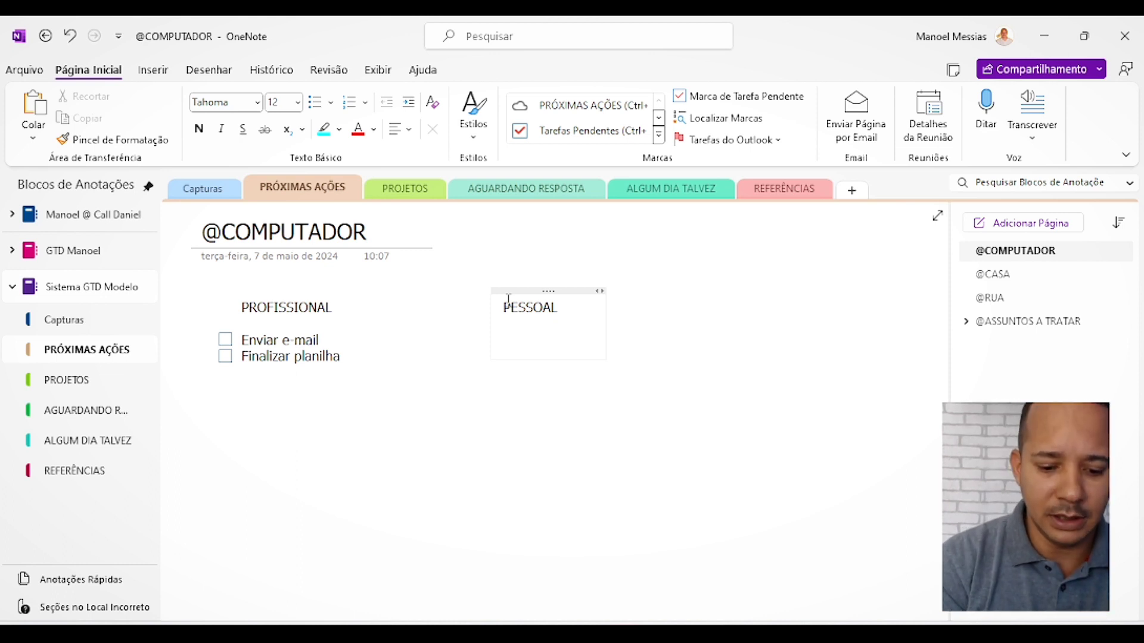
{"action": "type", "text": "Pesquisa"}
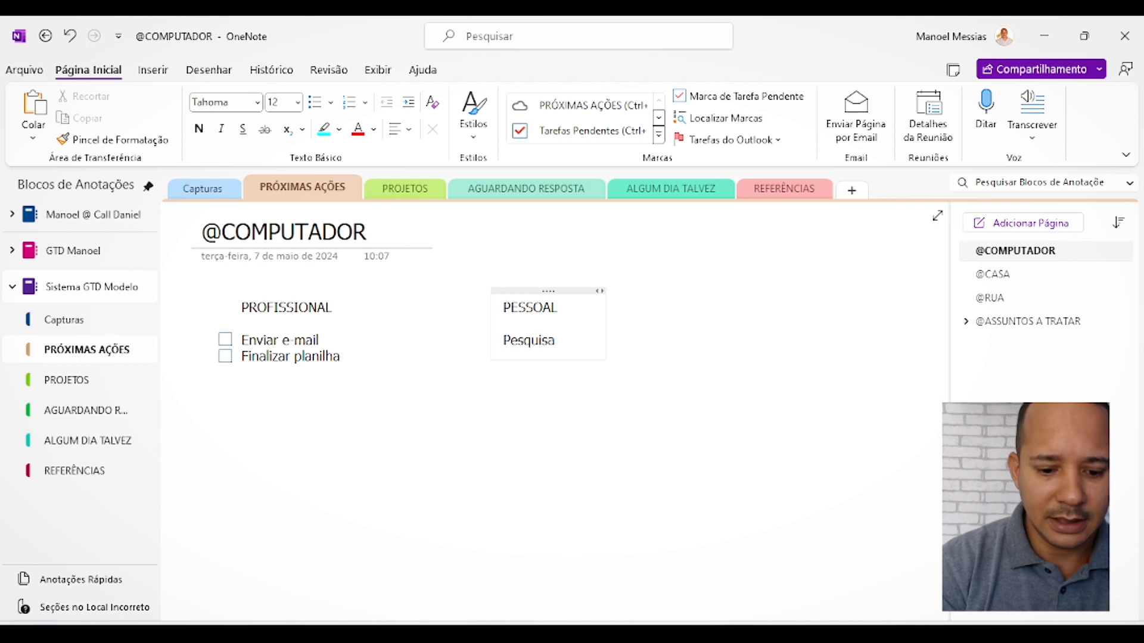
{"action": "type", "text": "r passgae"}
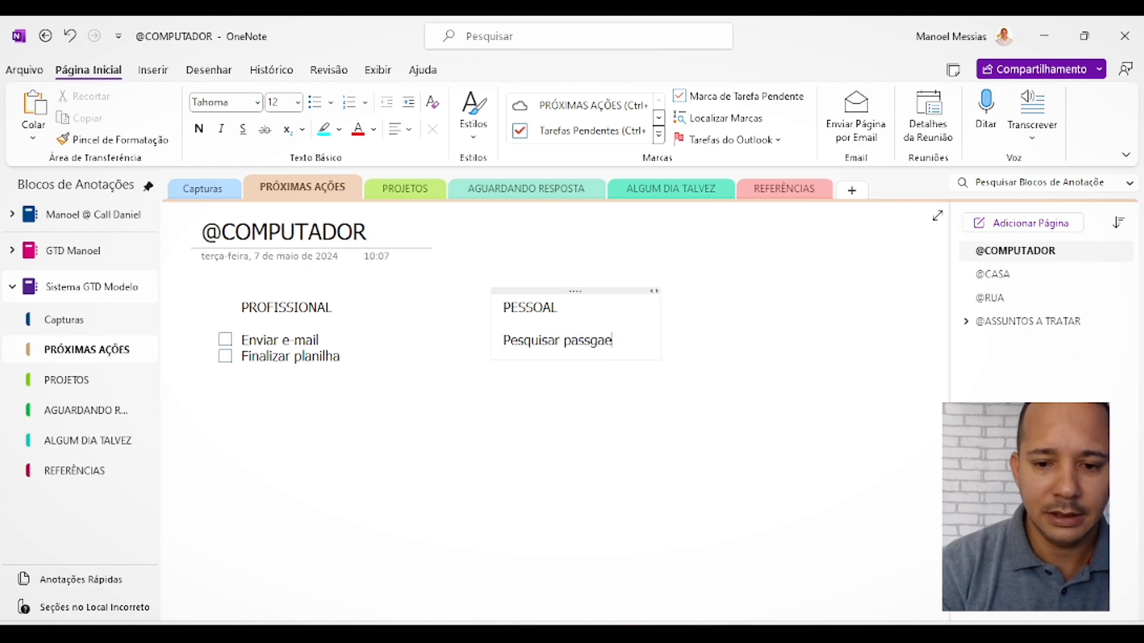
{"action": "key", "text": "BackSpace"}
{"action": "key", "text": "BackSpace"}
{"action": "key", "text": "BackSpace"}
{"action": "type", "text": "a"}
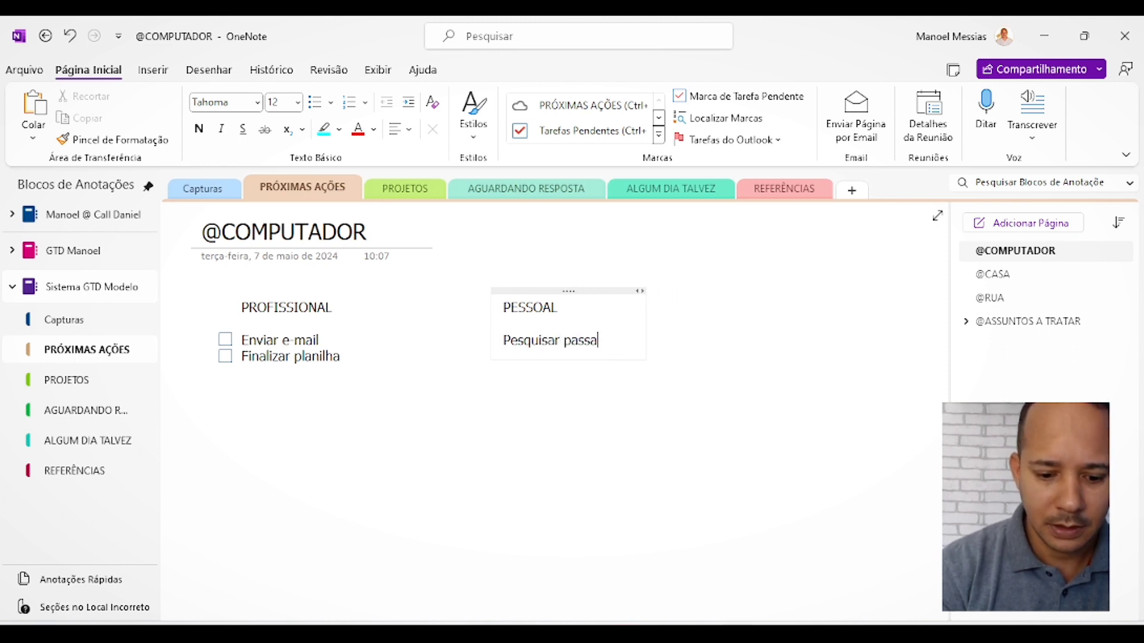
{"action": "type", "text": "gem"}
{"action": "key", "text": "BackSpace"}
{"action": "type", "text": "m "}
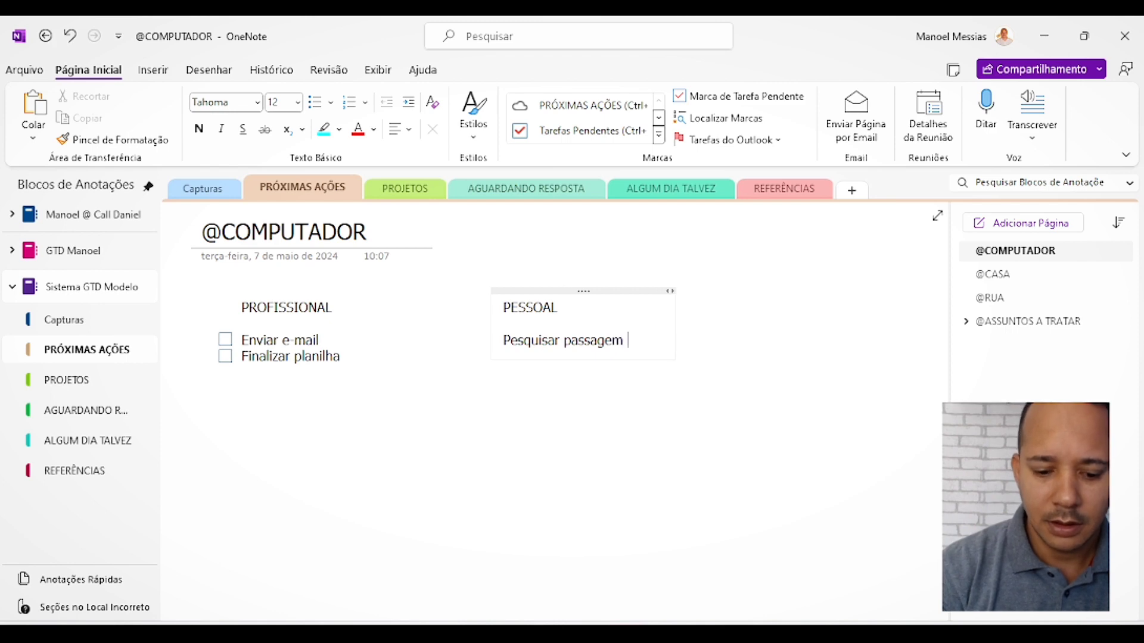
{"action": "type", "text": "para viagem de "}
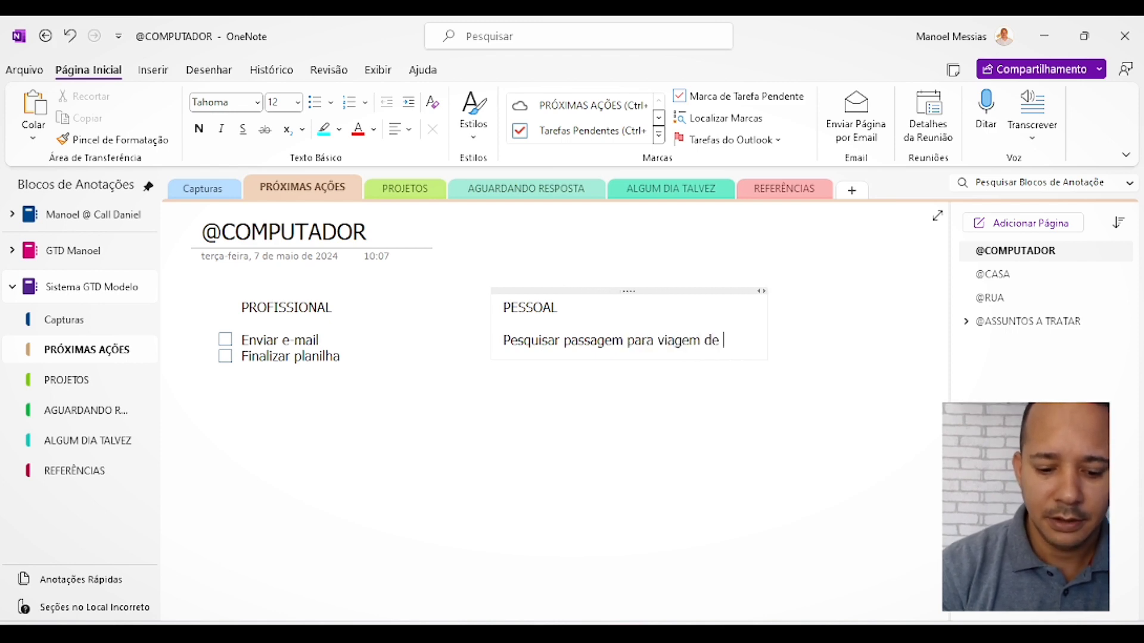
{"action": "type", "text": "féria"}
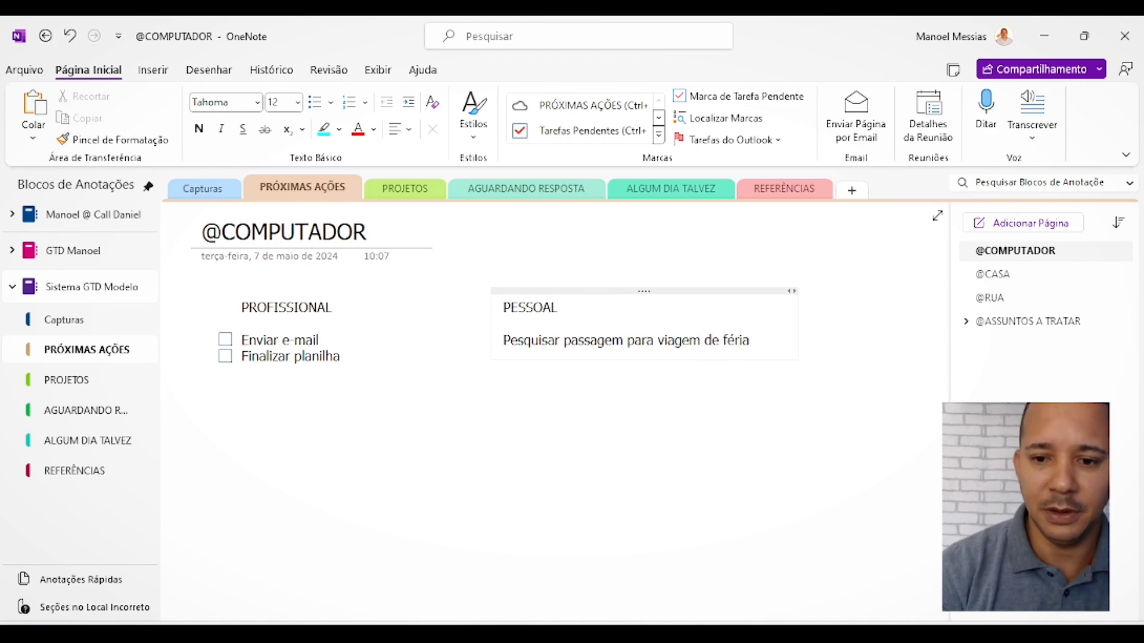
{"action": "type", "text": "s "}
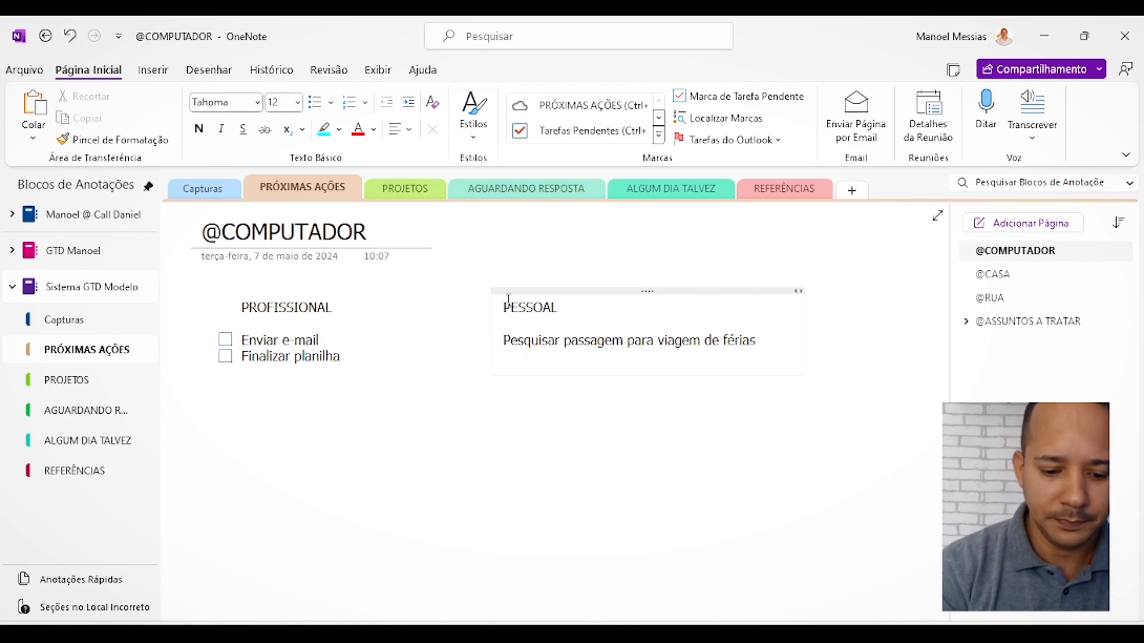
Add the line "Comprar ingresso para o show" as the second entry under PESSOAL
{"action": "type", "text": "Comprar in"}
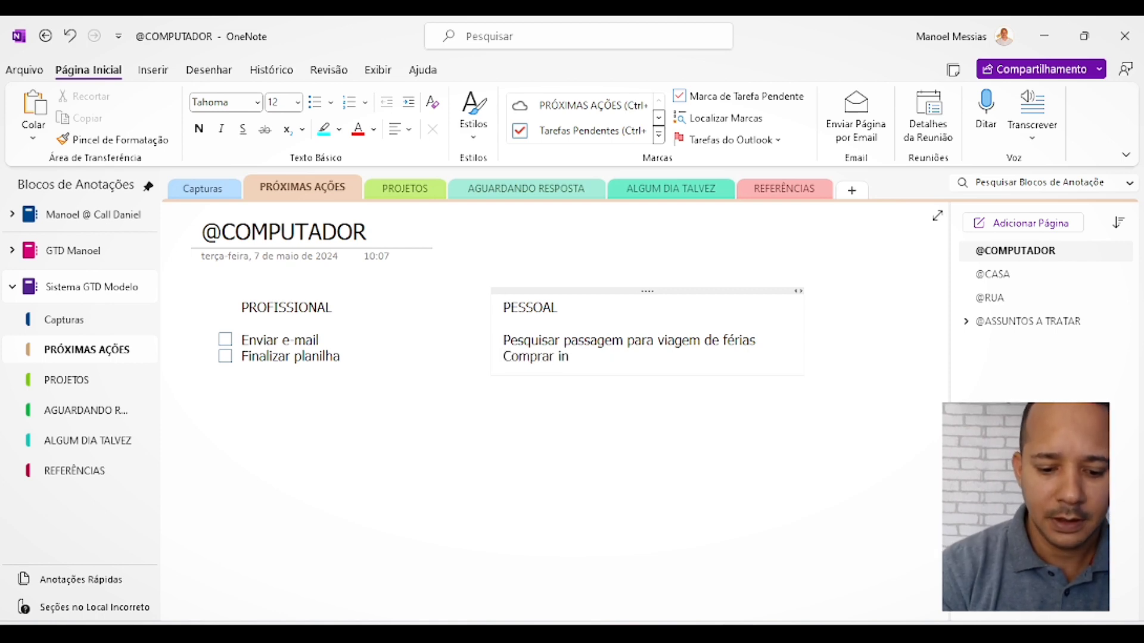
{"action": "type", "text": "gresso para"}
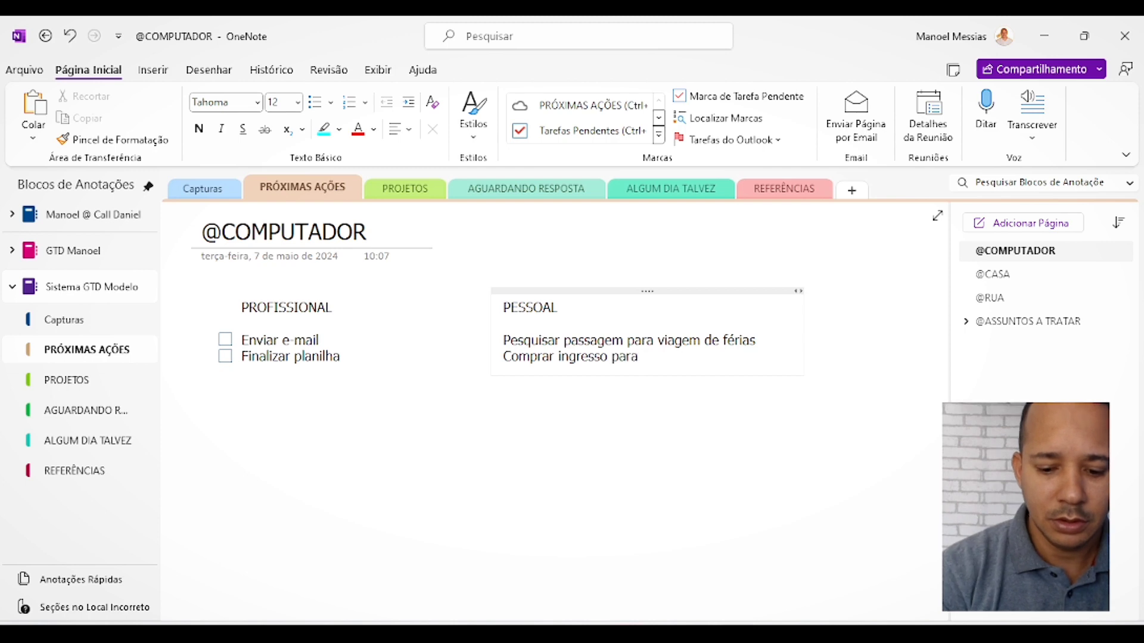
{"action": "type", "text": " o show"}
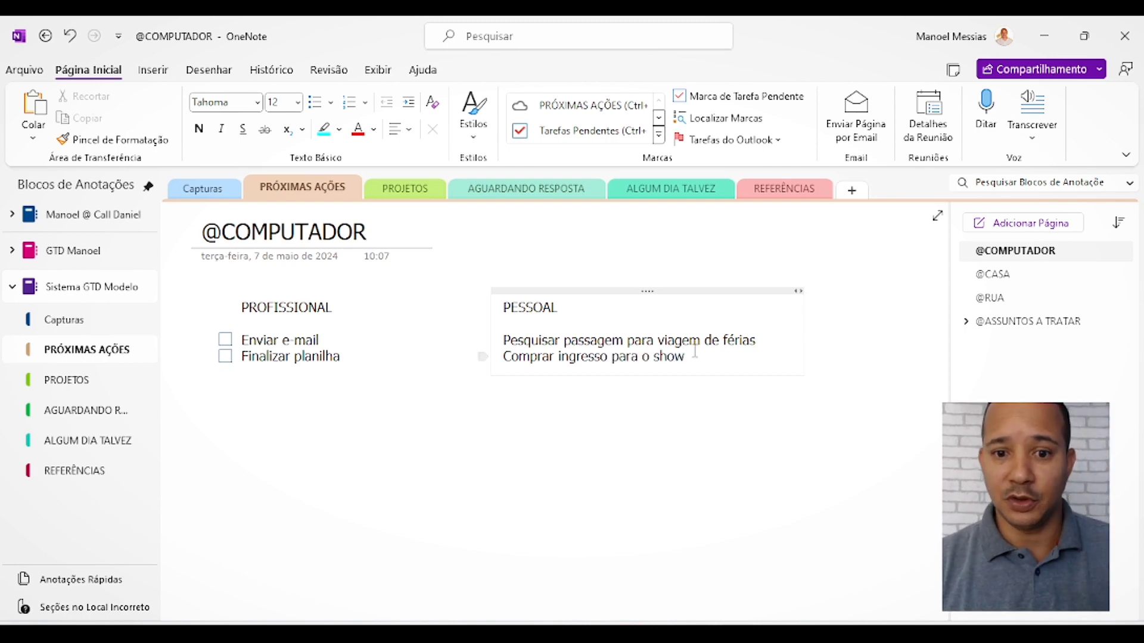
Tag the two lines under PESSOAL as to-do tasks with checkboxes
{"action": "left_click_drag", "start_coordinate": [686, 356], "coordinate": [508, 330]}
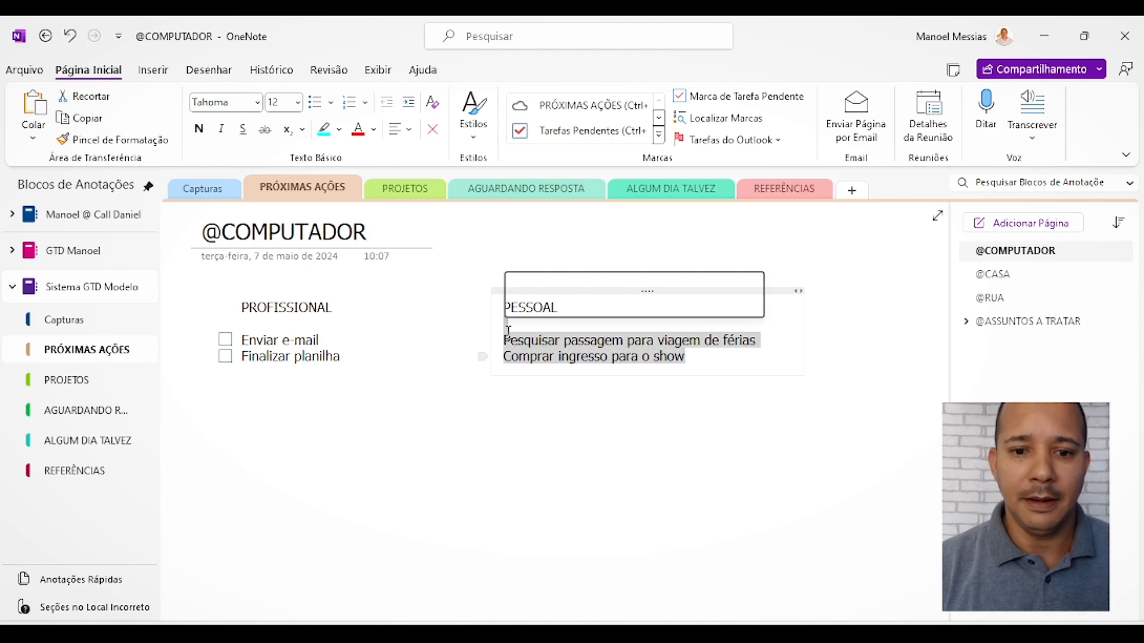
{"action": "left_click", "coordinate": [508, 329]}
{"action": "left_click_drag", "start_coordinate": [686, 357], "coordinate": [503, 339]}
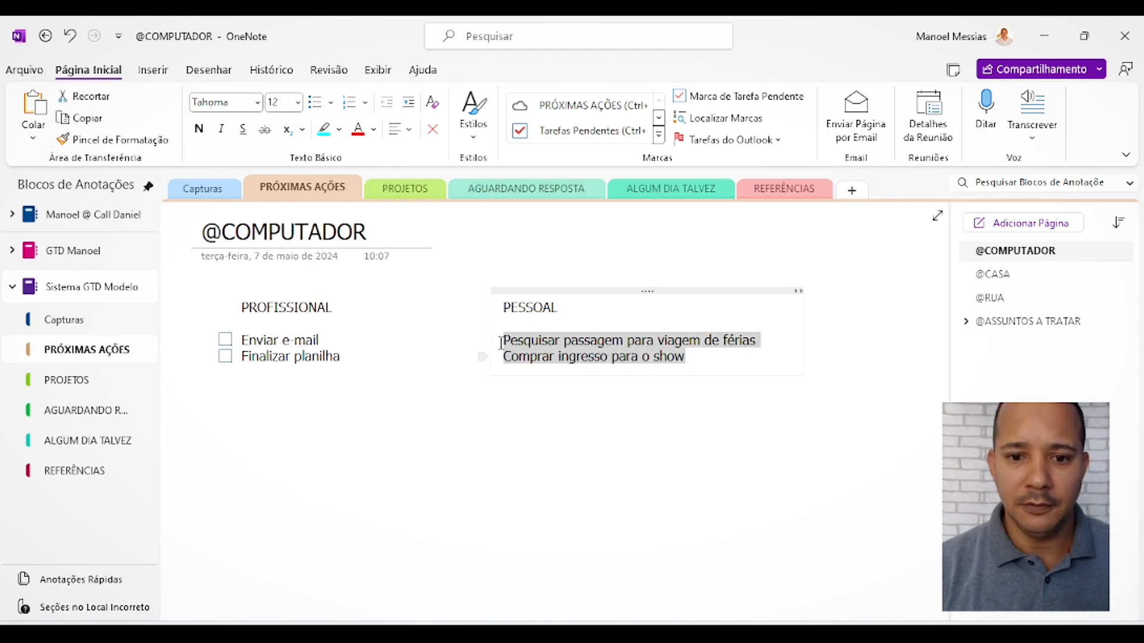
{"action": "left_click", "coordinate": [743, 100]}
{"action": "left_click", "coordinate": [655, 471]}
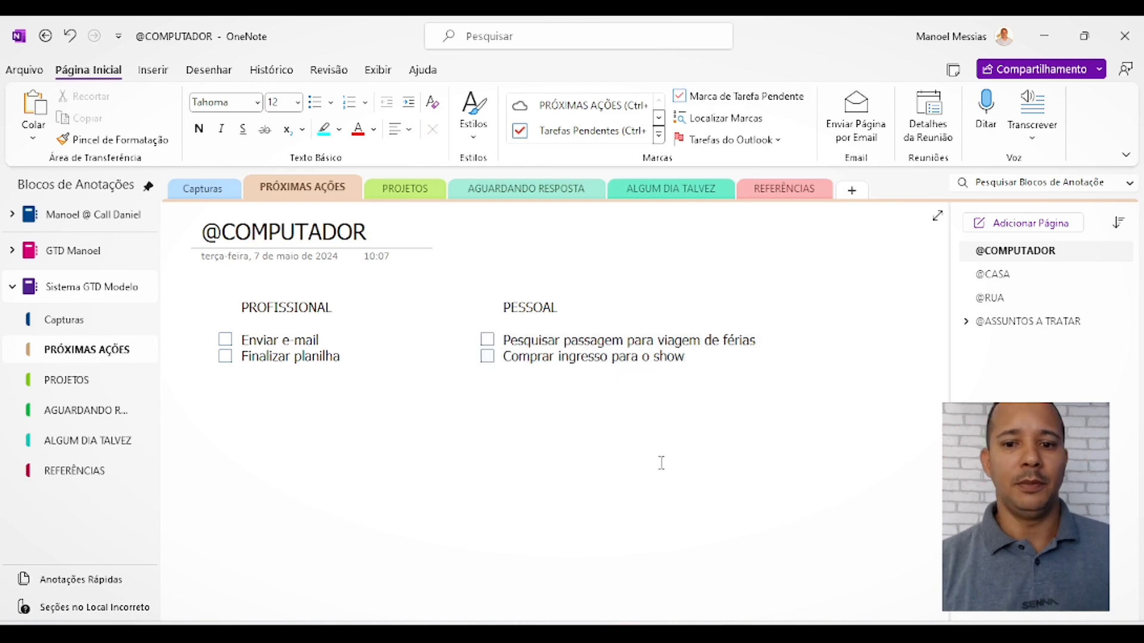
Extend the PROFISSIONAL checklist below "Finalizar planilha" with placeholder tasks 3 to 9, one per line, ending with an empty task line
{"action": "left_click", "coordinate": [362, 357]}
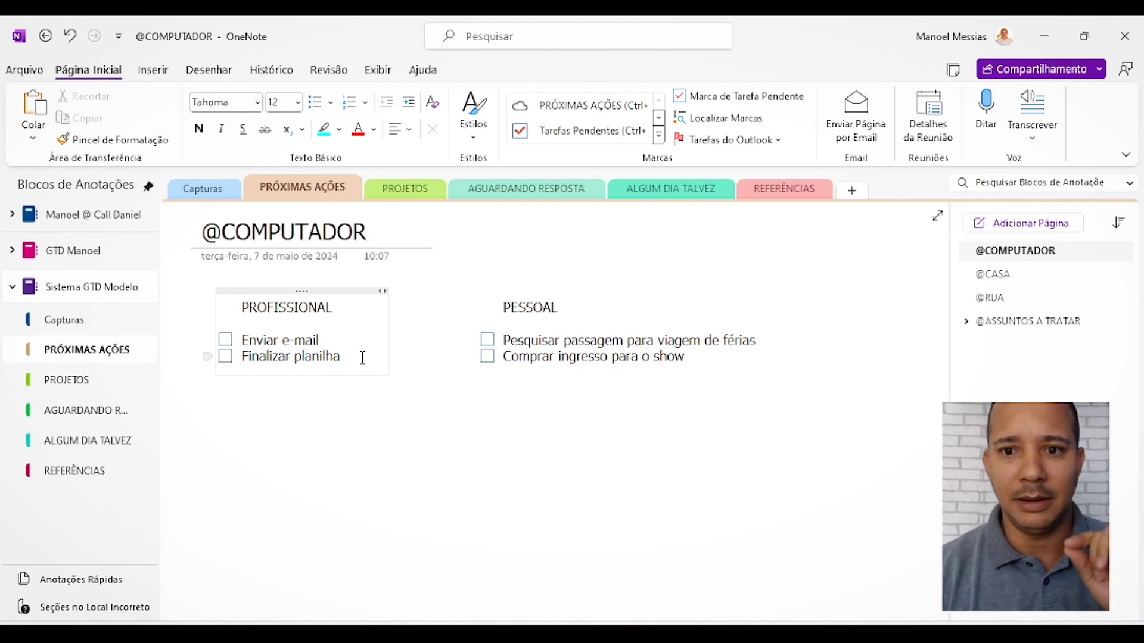
{"action": "key", "text": "Return"}
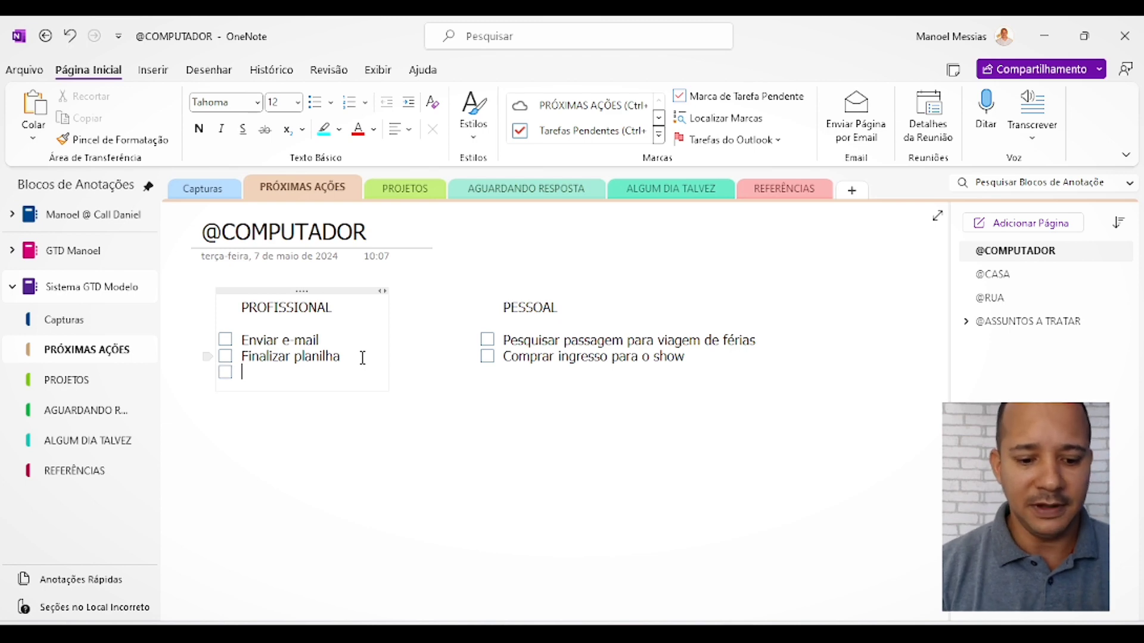
{"action": "type", "text": "3"}
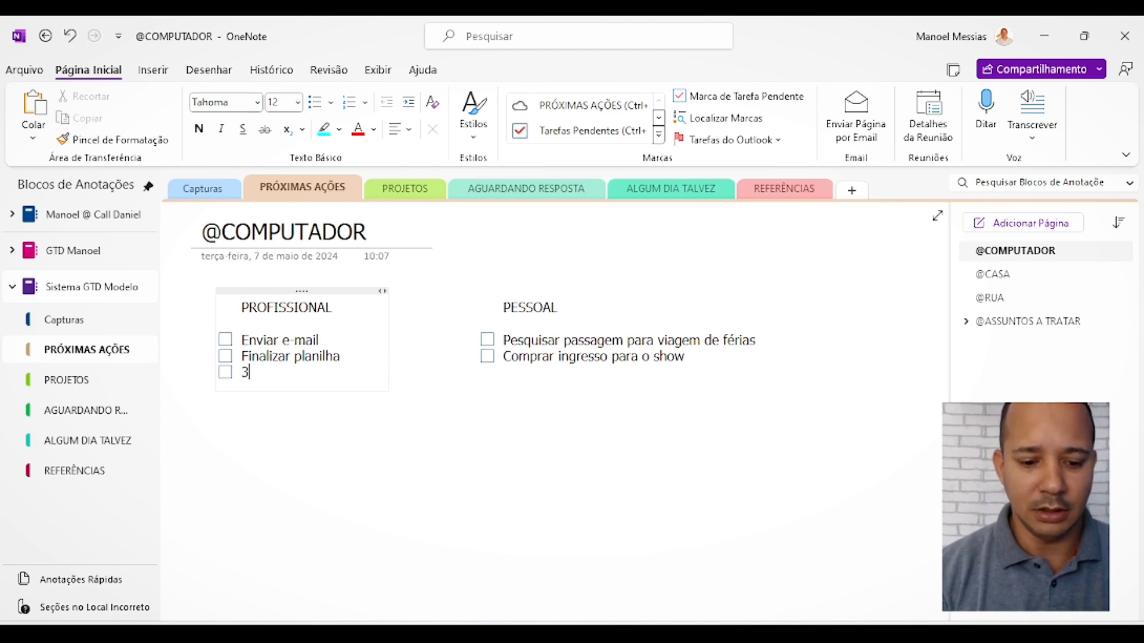
{"action": "key", "text": "Return"}
{"action": "type", "text": "4"}
{"action": "key", "text": "Return"}
{"action": "type", "text": "5"}
{"action": "key", "text": "Return"}
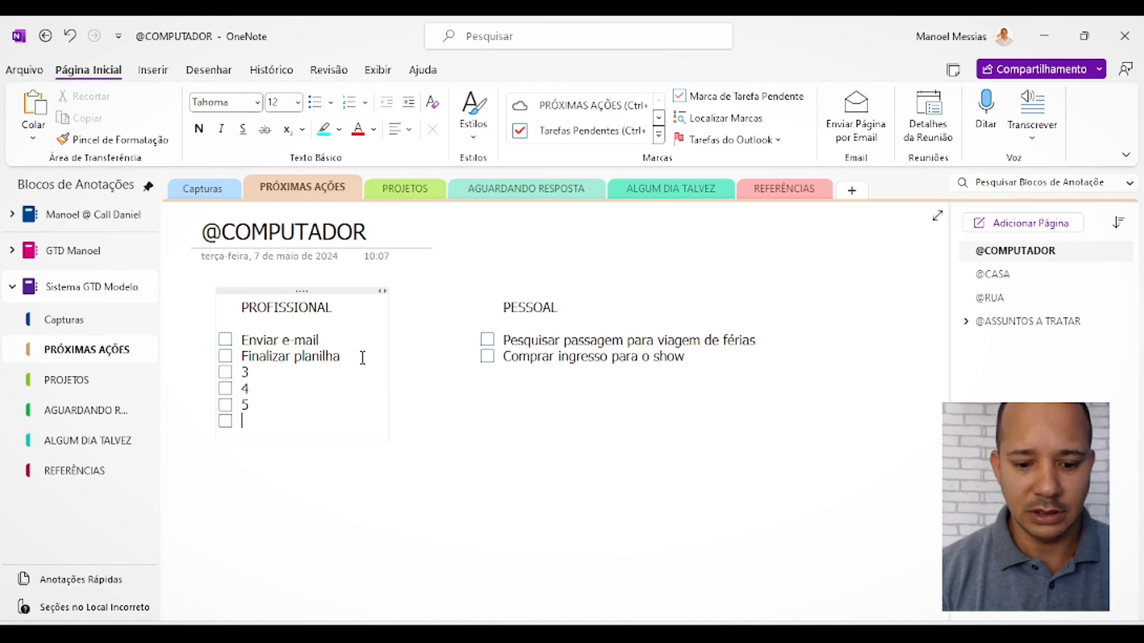
{"action": "type", "text": "6"}
{"action": "key", "text": "Return"}
{"action": "type", "text": "7"}
{"action": "key", "text": "Return"}
{"action": "type", "text": "8"}
{"action": "key", "text": "Return"}
{"action": "type", "text": "9"}
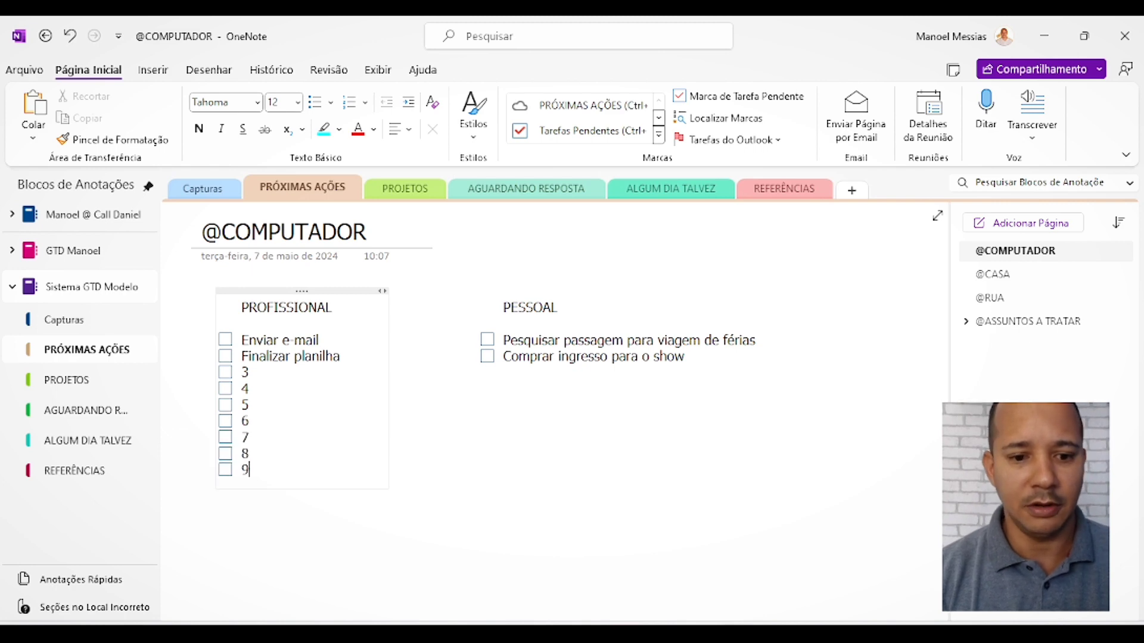
{"action": "key", "text": "Return"}
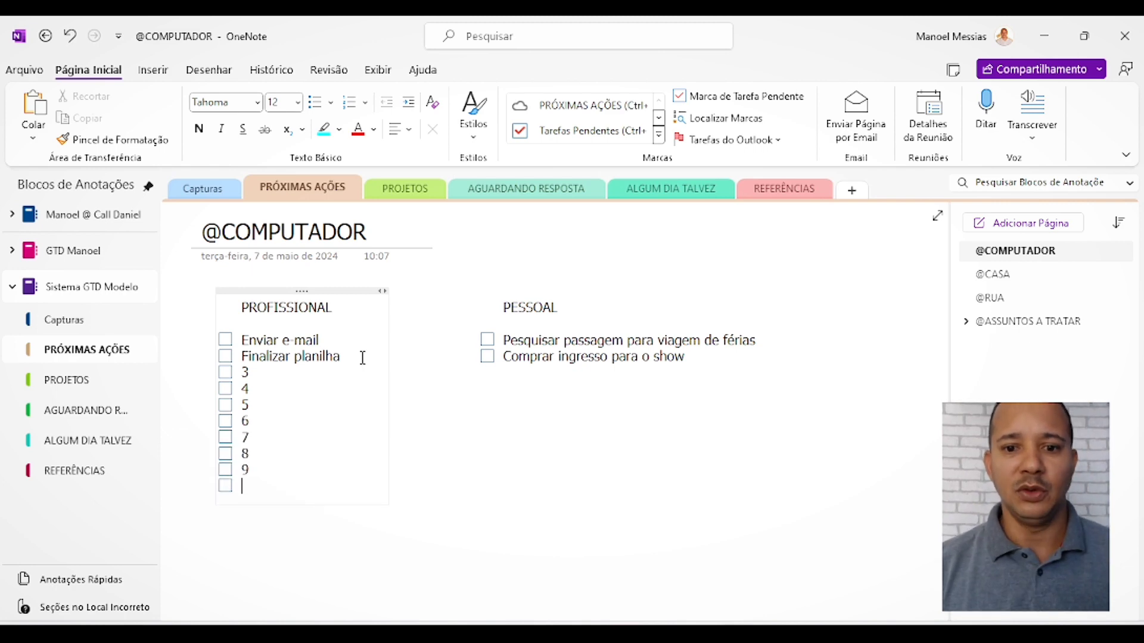
Mark "Pesquisar passagem para viagem de férias" under PESSOAL and "Finalizar planilha" and "3" under PROFISSIONAL as completed
{"action": "left_click", "coordinate": [712, 357]}
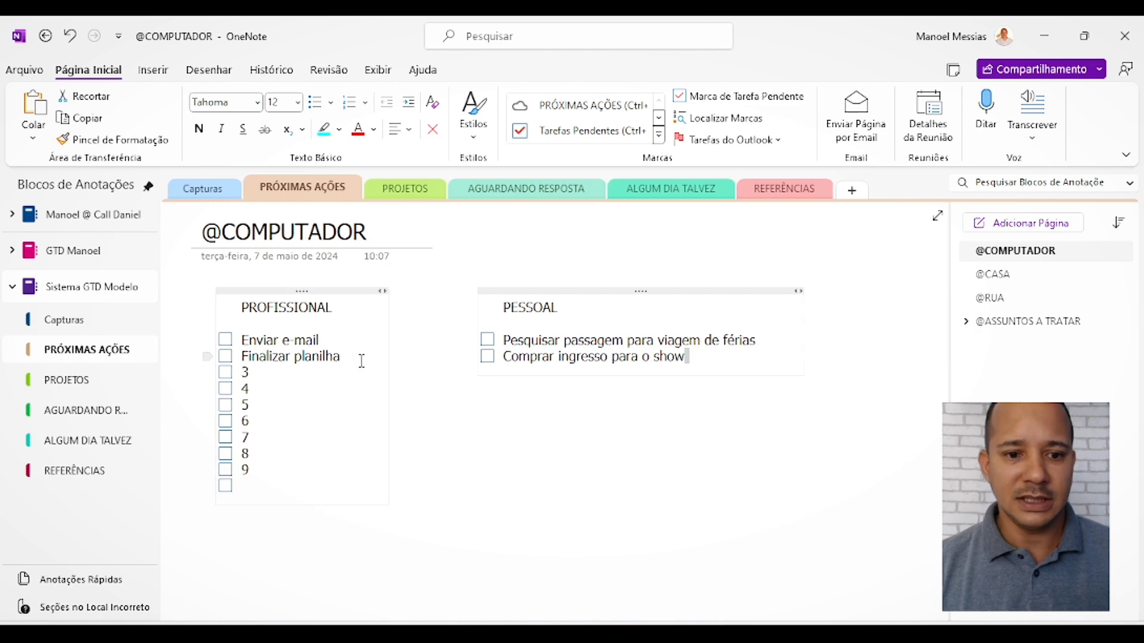
{"action": "left_click", "coordinate": [488, 341]}
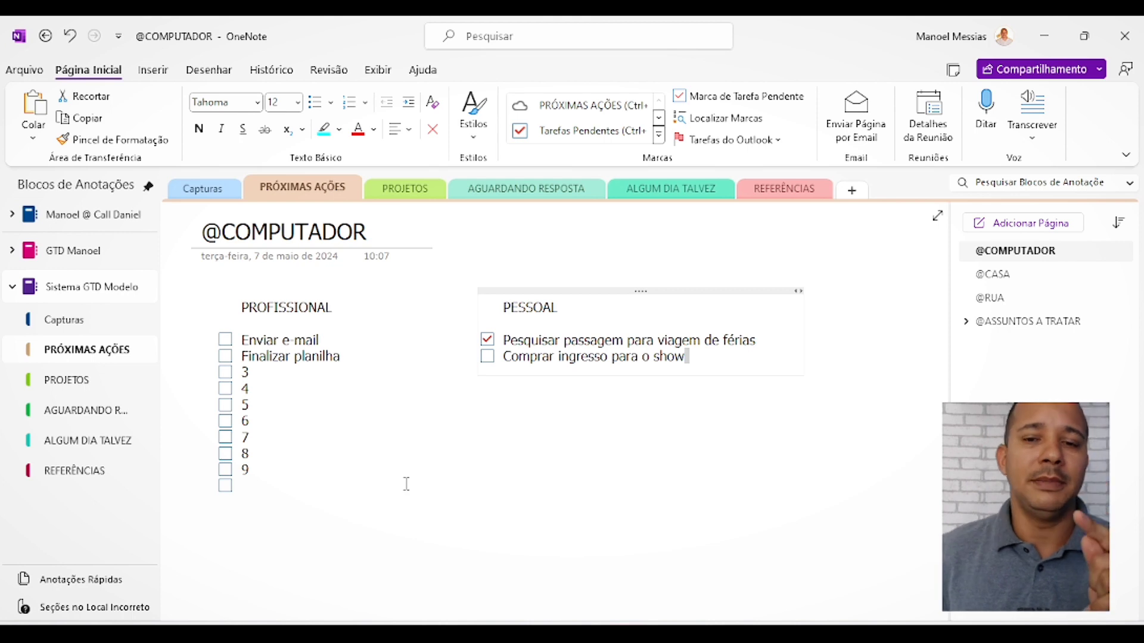
{"action": "left_click", "coordinate": [225, 356]}
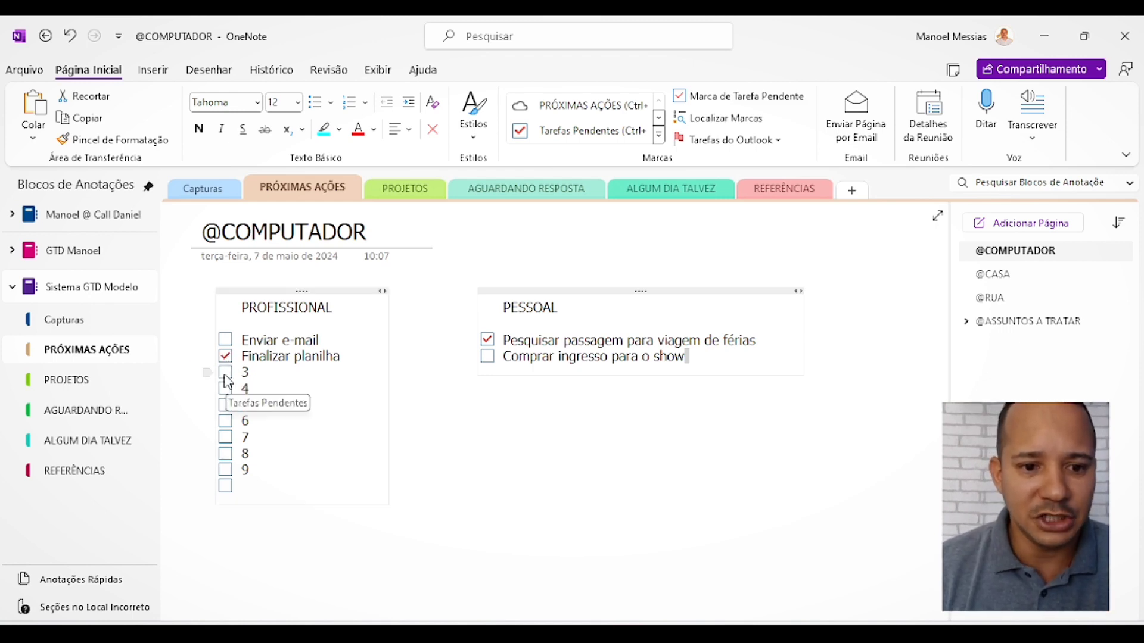
{"action": "left_click", "coordinate": [225, 373]}
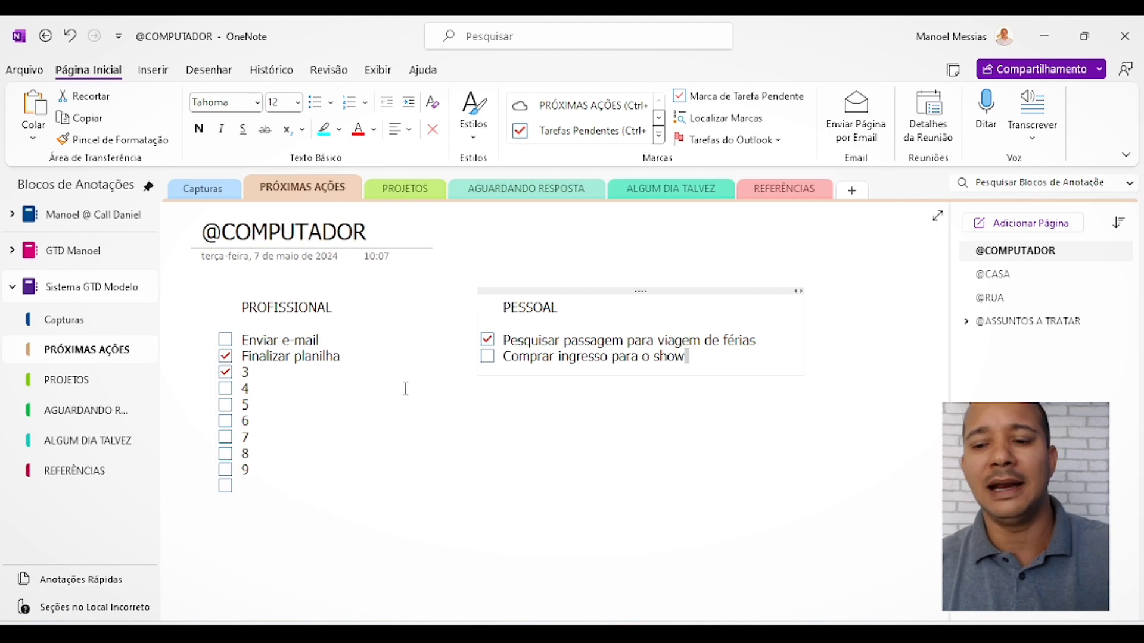
{"action": "left_click", "coordinate": [1007, 282]}
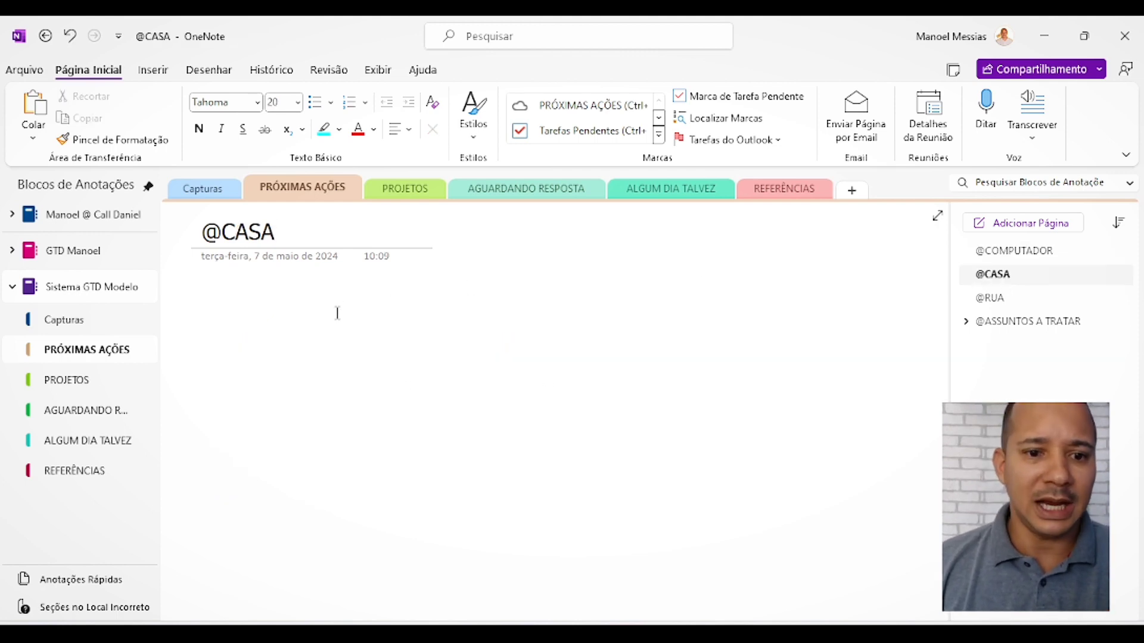
{"action": "key", "text": "Return"}
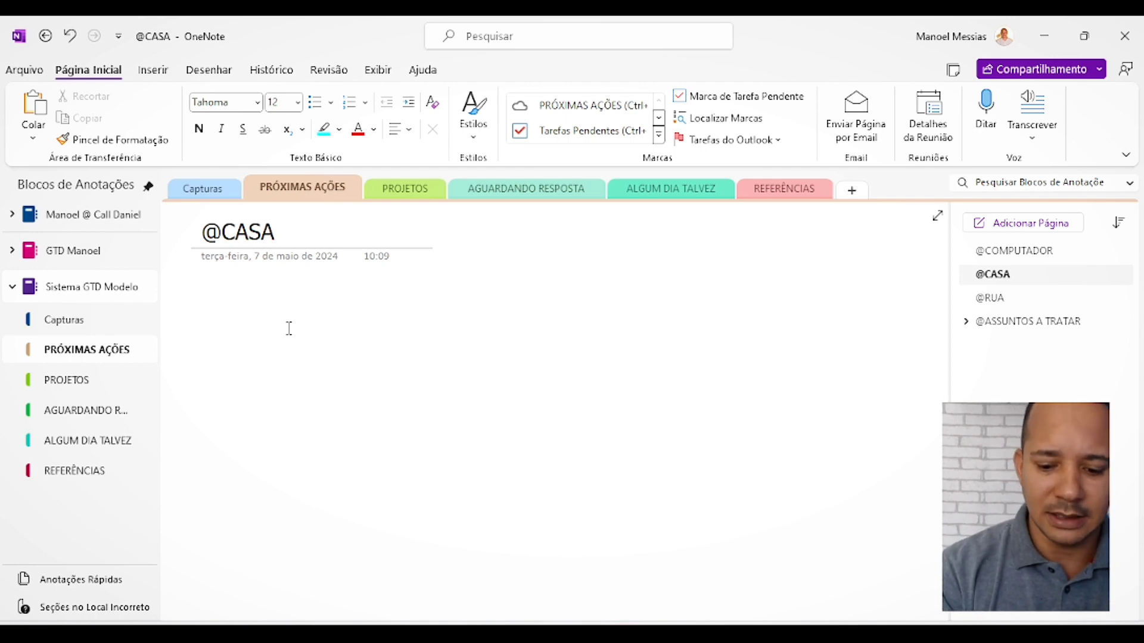
{"action": "type", "text": "Limpar"}
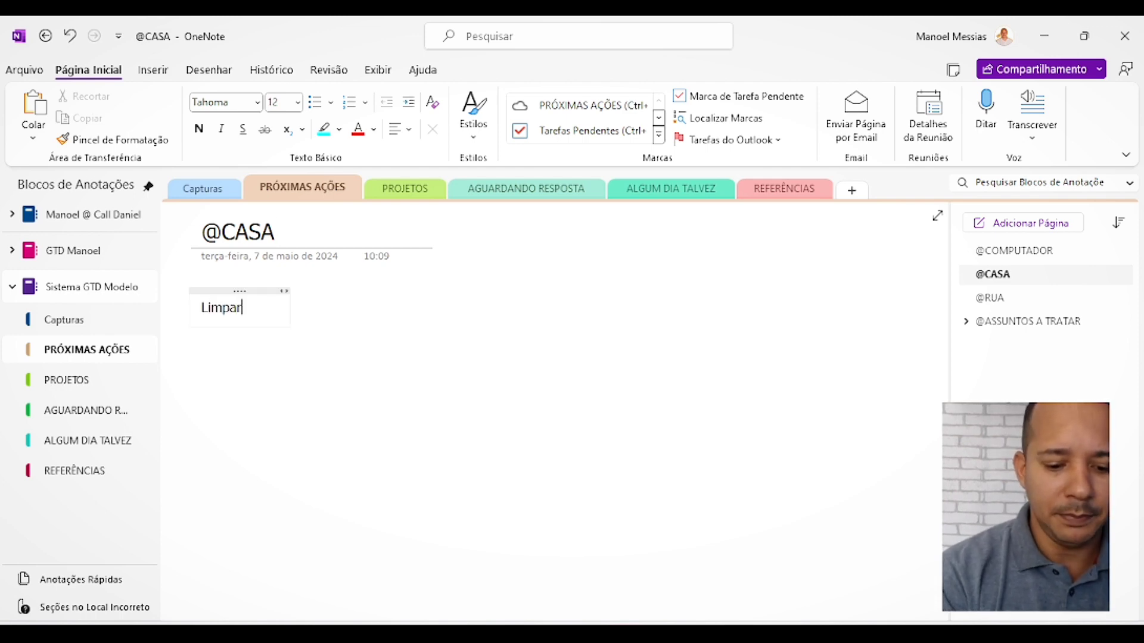
{"action": "type", "text": " os armá"}
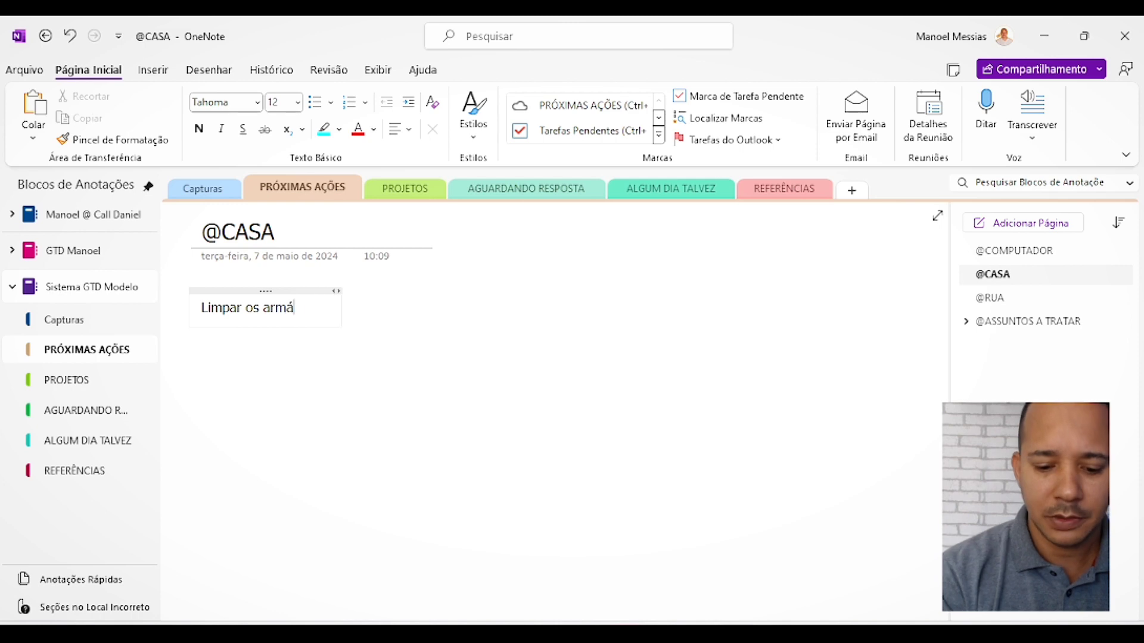
{"action": "type", "text": "rios"}
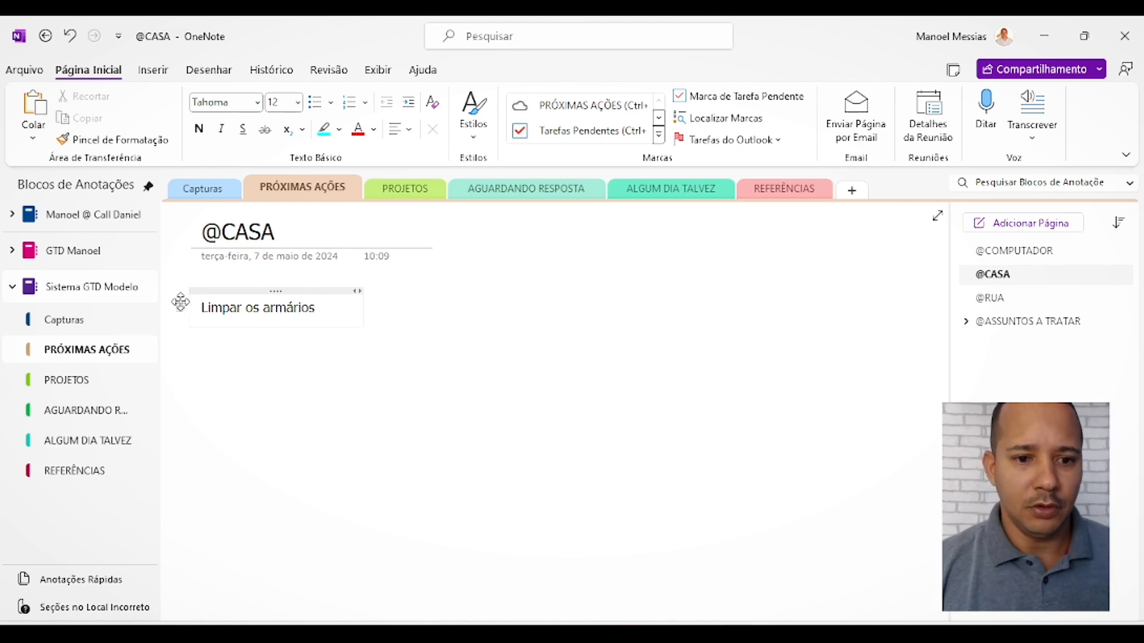
{"action": "left_click", "coordinate": [744, 96]}
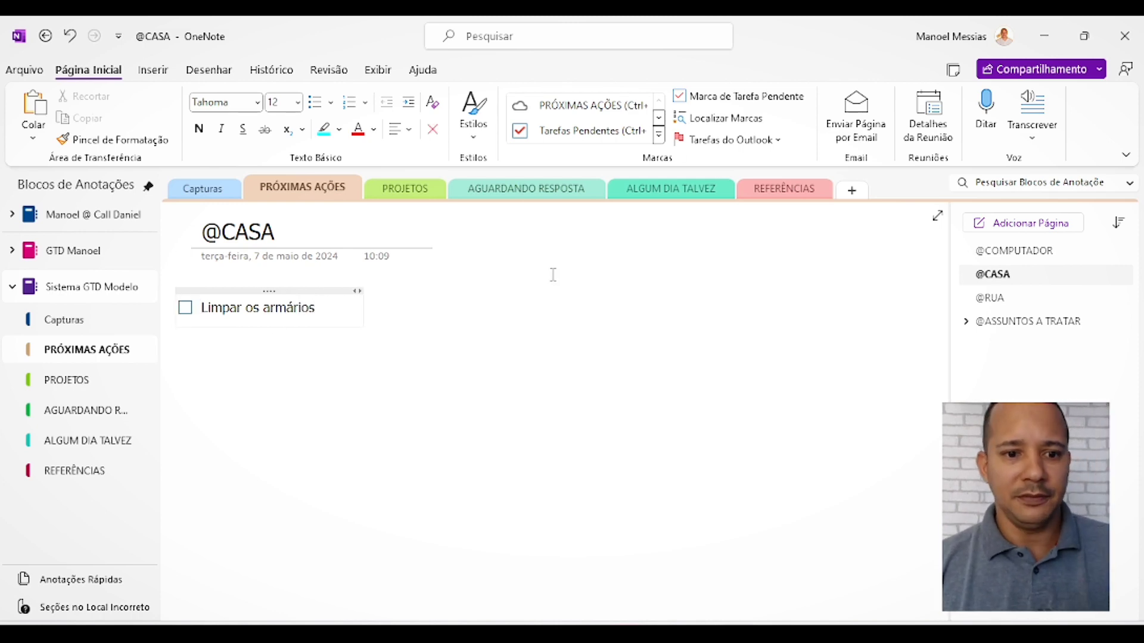
{"action": "left_click", "coordinate": [990, 298]}
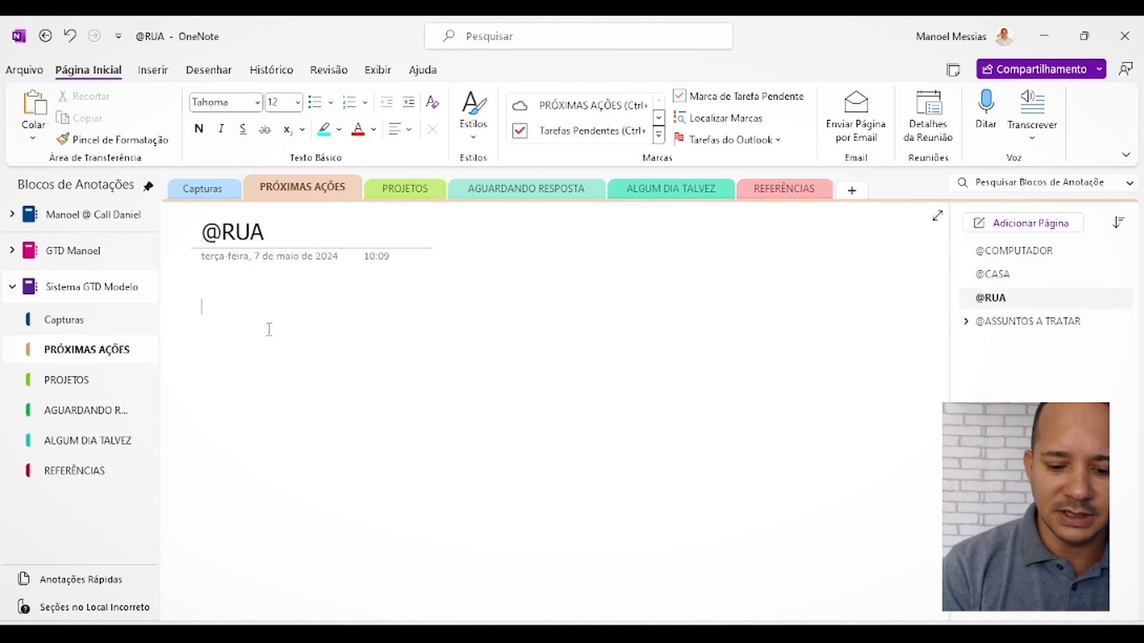
{"action": "type", "text": "Comprar p"}
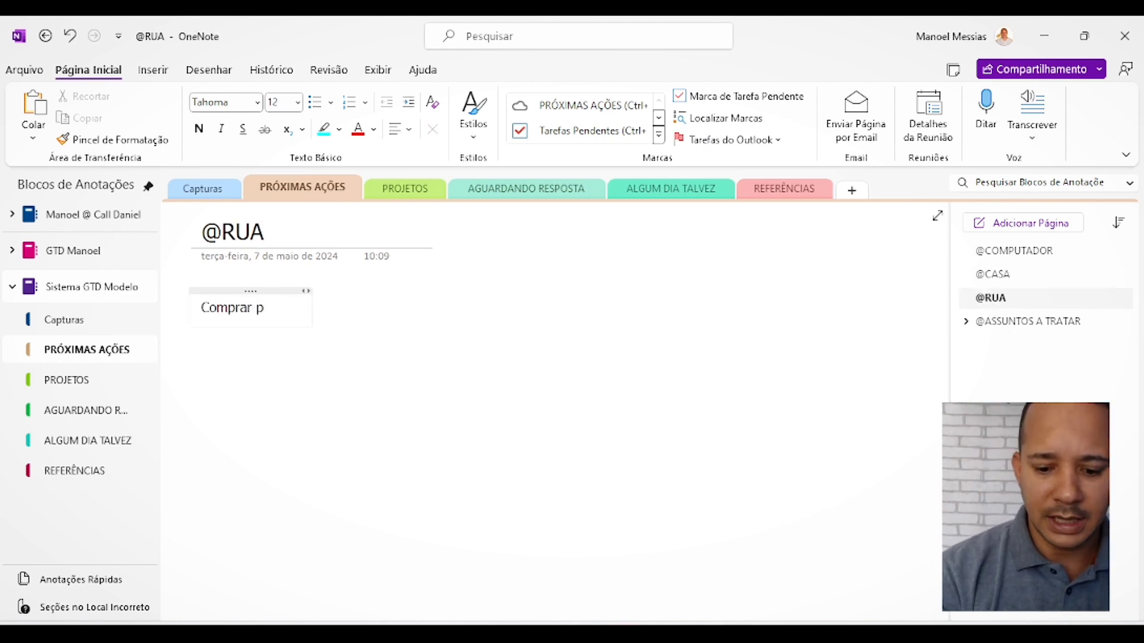
{"action": "type", "text": "ilhas"}
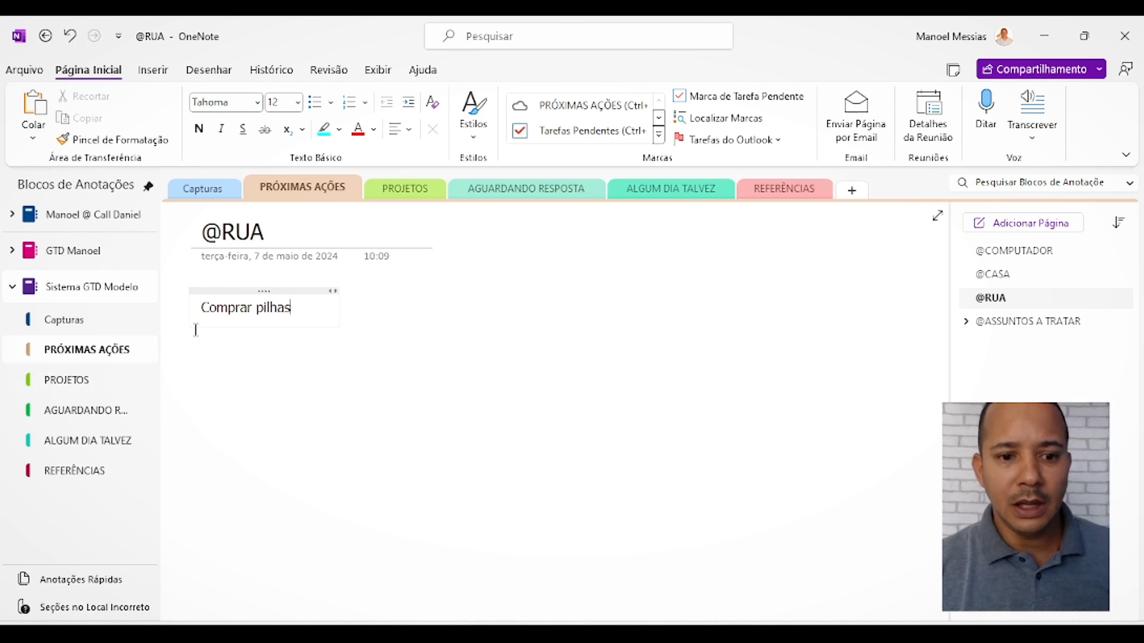
{"action": "left_click", "coordinate": [204, 311]}
{"action": "left_click", "coordinate": [748, 92]}
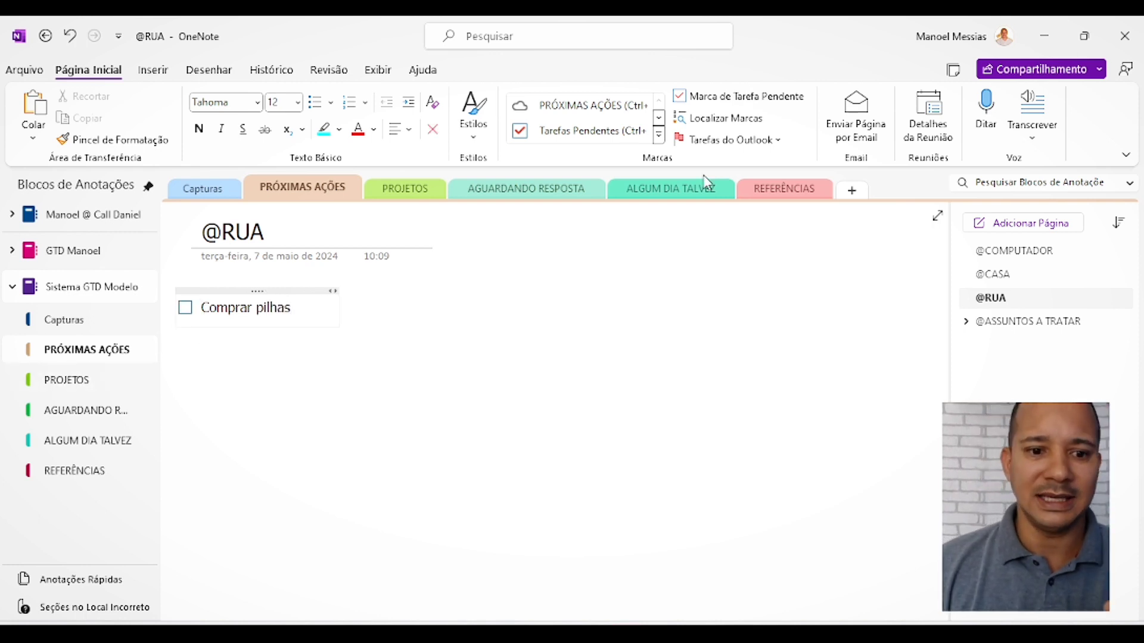
{"action": "left_click_drag", "start_coordinate": [262, 291], "coordinate": [340, 291]}
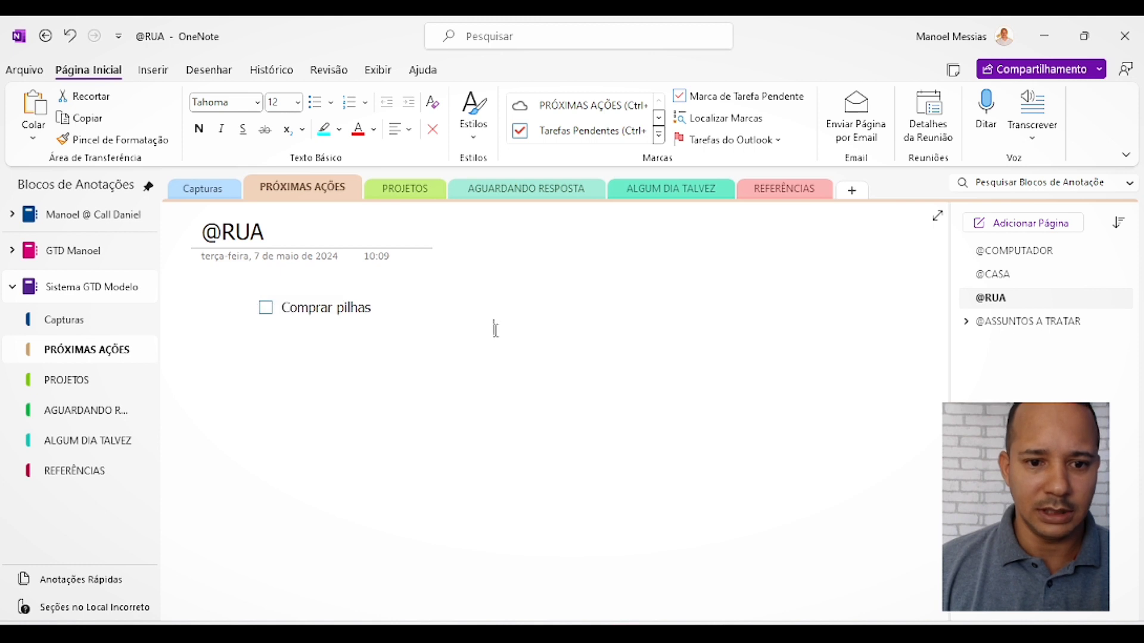
{"action": "left_click", "coordinate": [495, 330]}
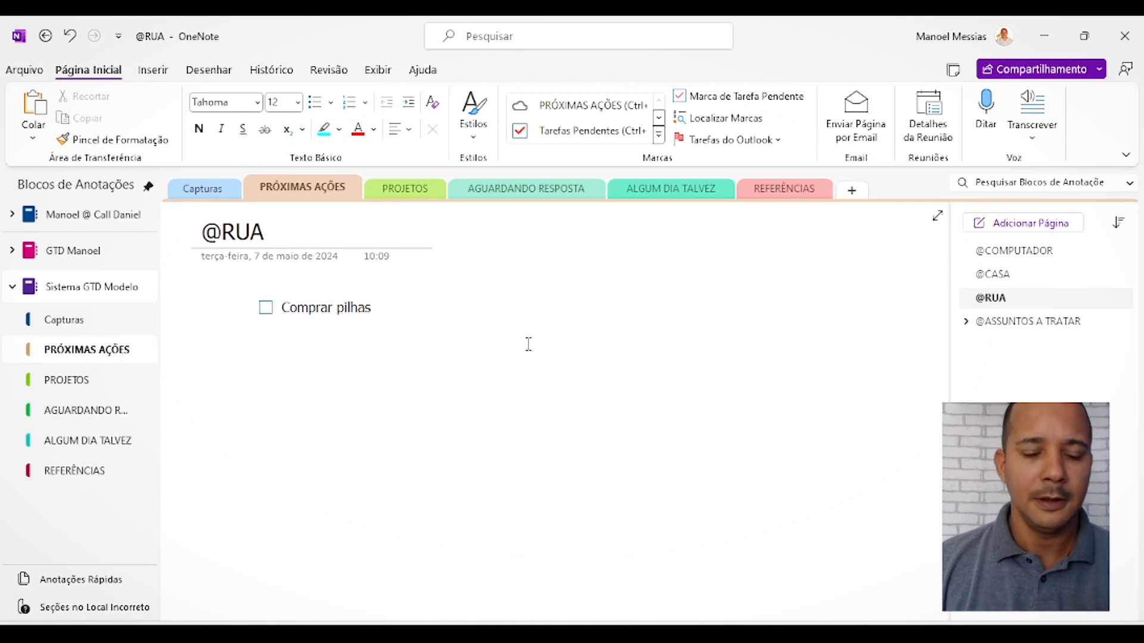
Delete the line "Comparar pilhas" from the Geral page in the Capturas section
{"action": "left_click", "coordinate": [219, 198]}
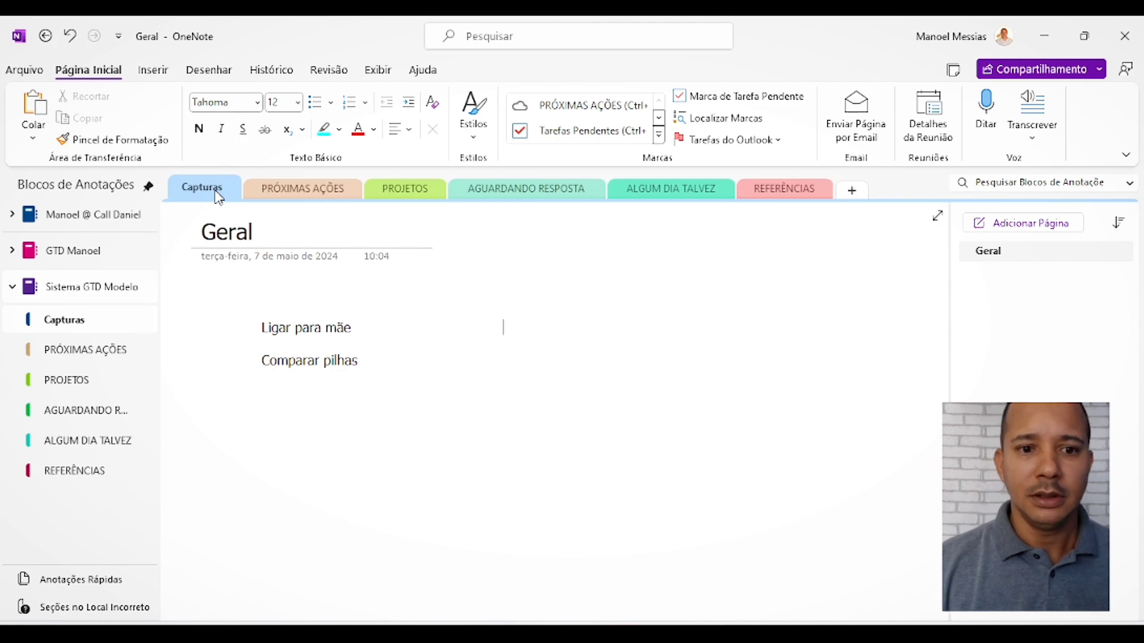
{"action": "left_click", "coordinate": [285, 187]}
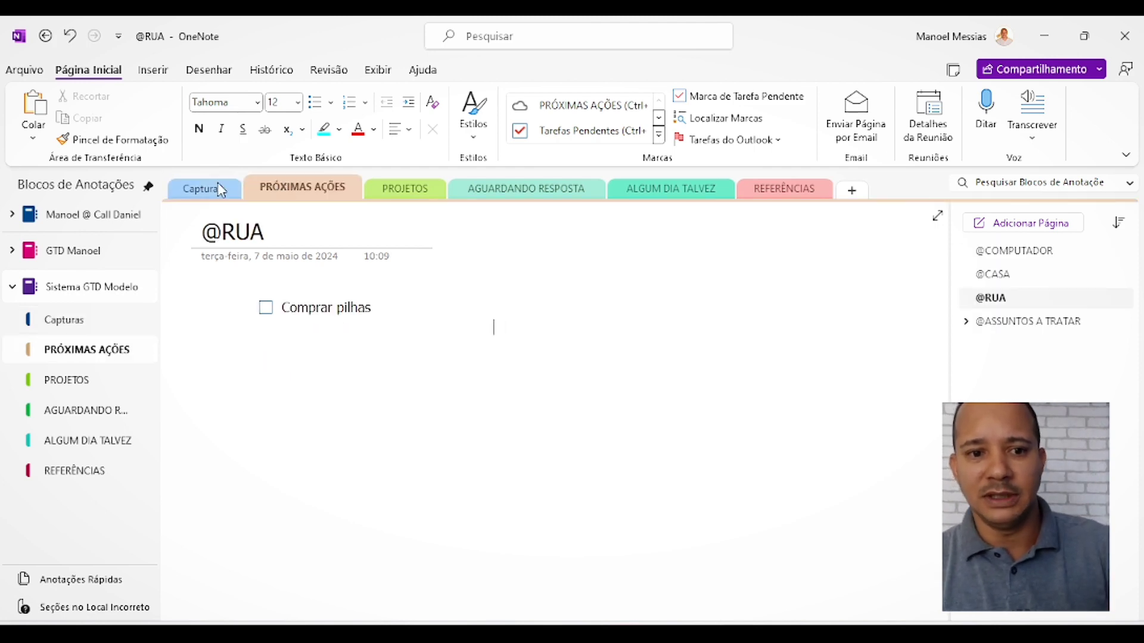
{"action": "left_click", "coordinate": [200, 189]}
{"action": "left_click_drag", "start_coordinate": [366, 354], "coordinate": [268, 366]}
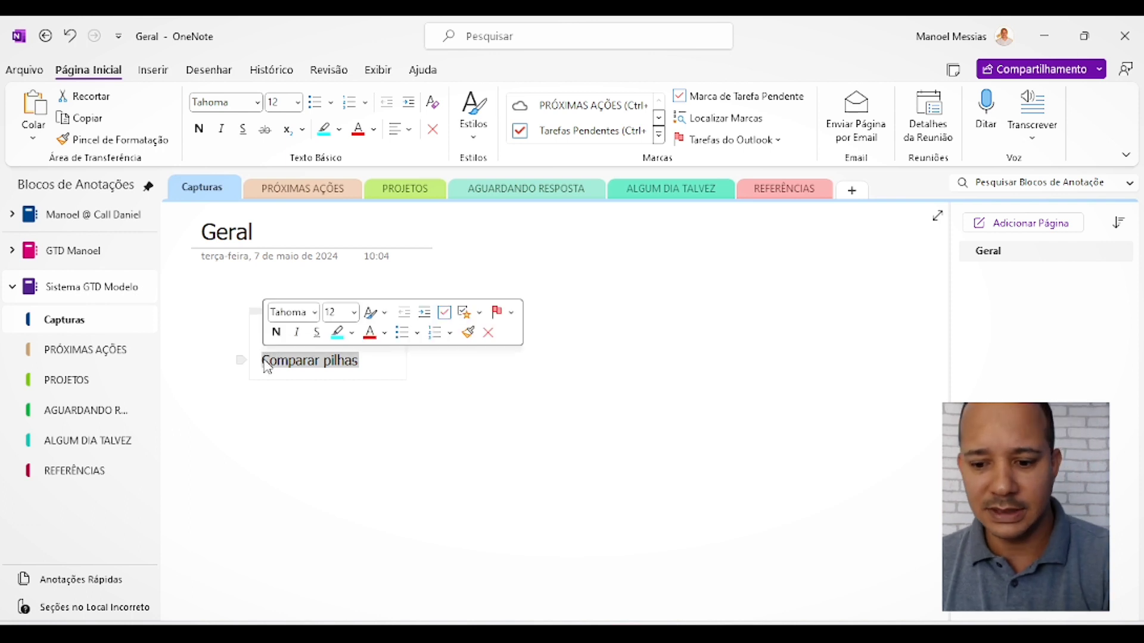
{"action": "key", "text": "Delete"}
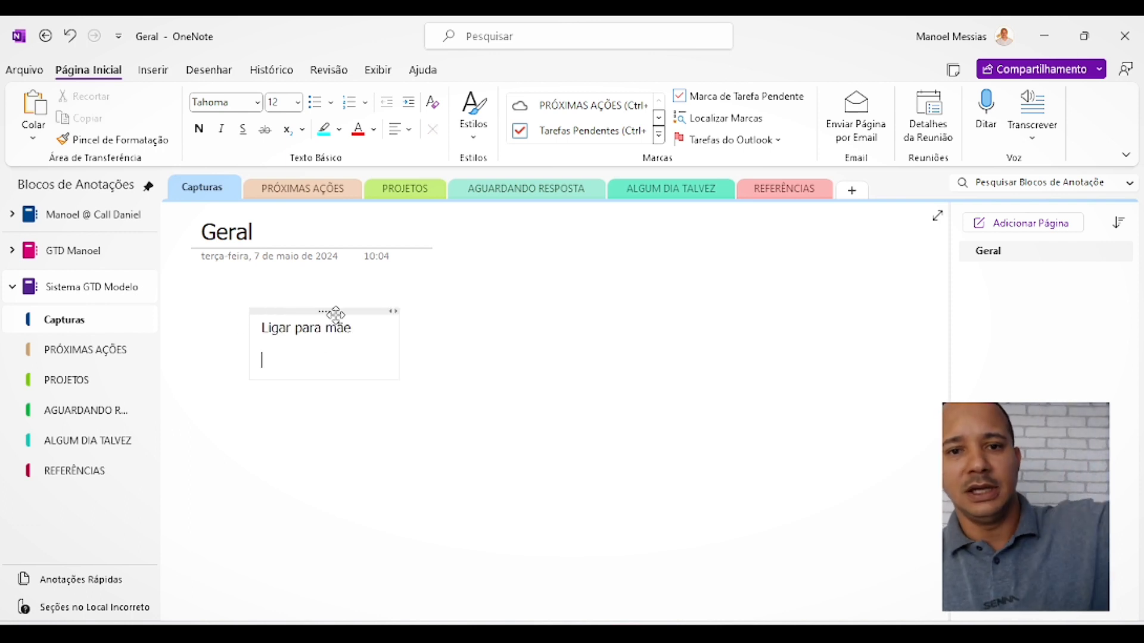
{"action": "left_click", "coordinate": [301, 196]}
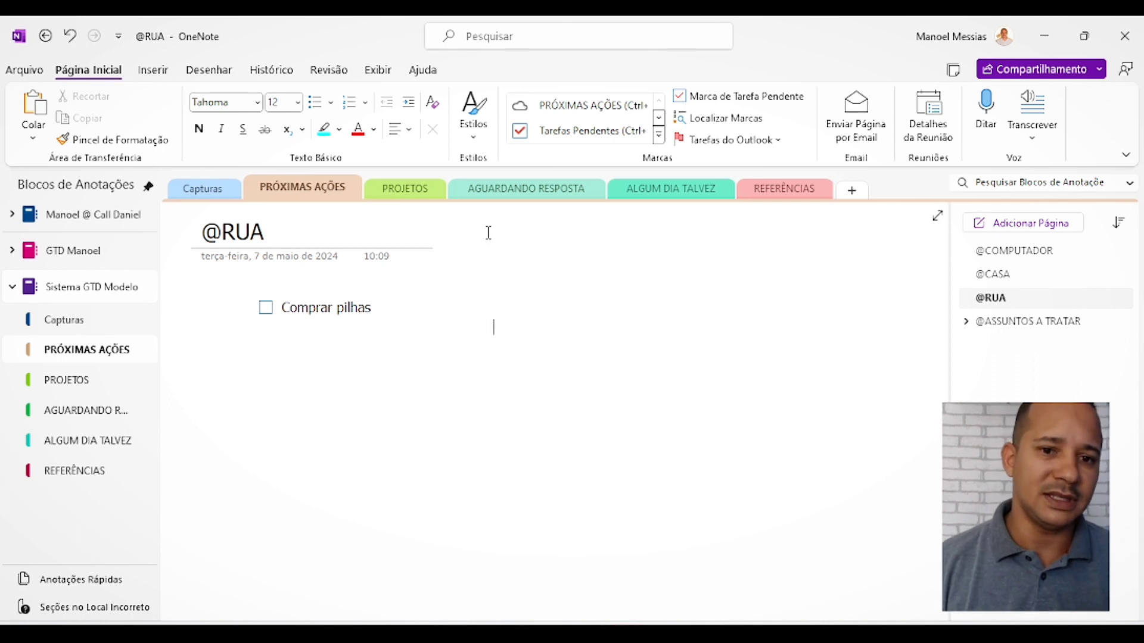
{"action": "left_click", "coordinate": [414, 192]}
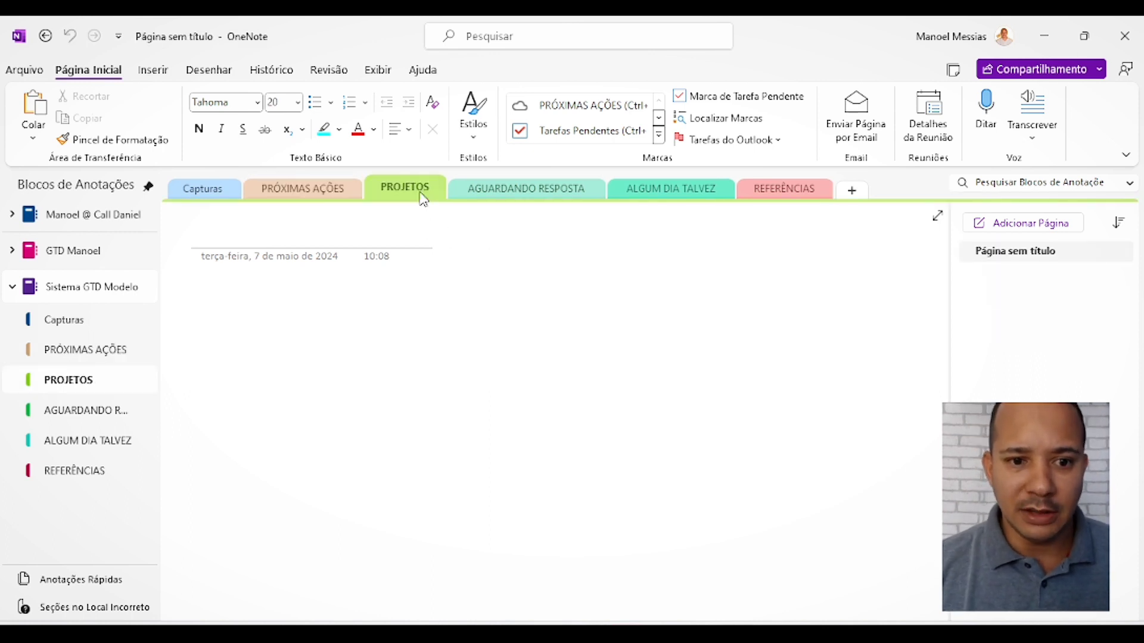
{"action": "left_click", "coordinate": [320, 191]}
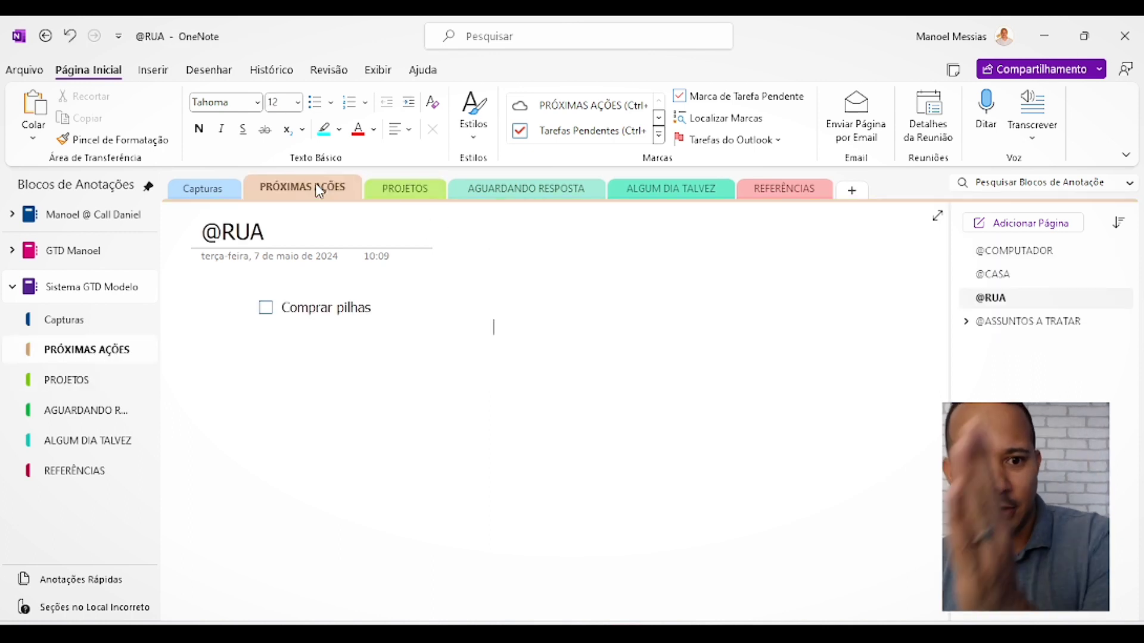
Title the untitled page in the PROJETOS section "PROFISSIONAL" in capital letters
{"action": "left_click", "coordinate": [385, 195]}
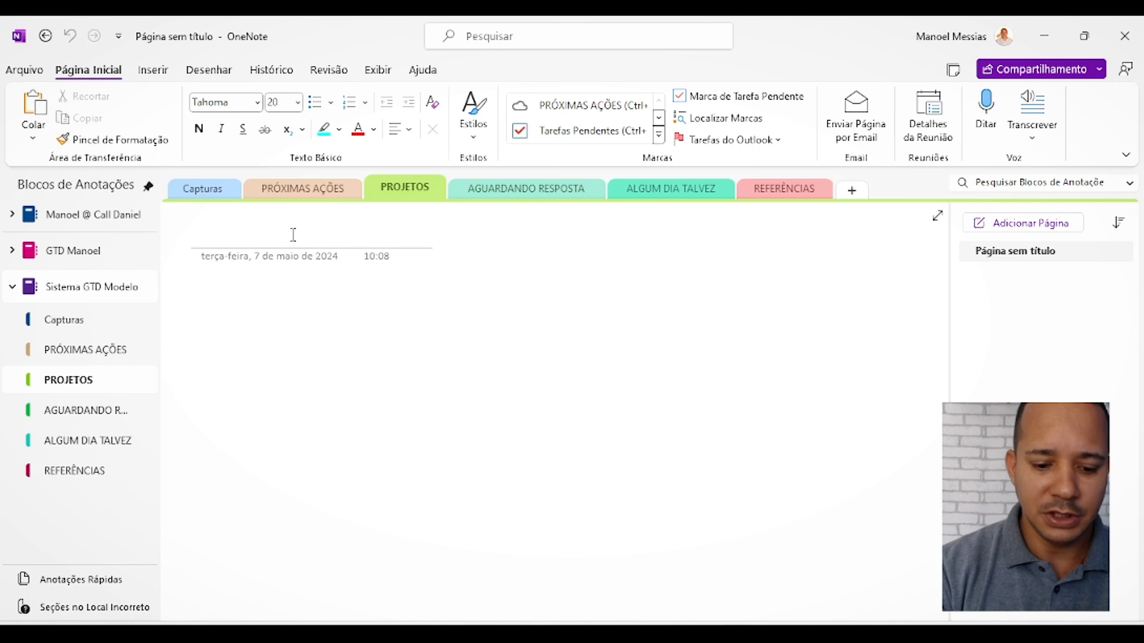
{"action": "type", "text": "profissio"}
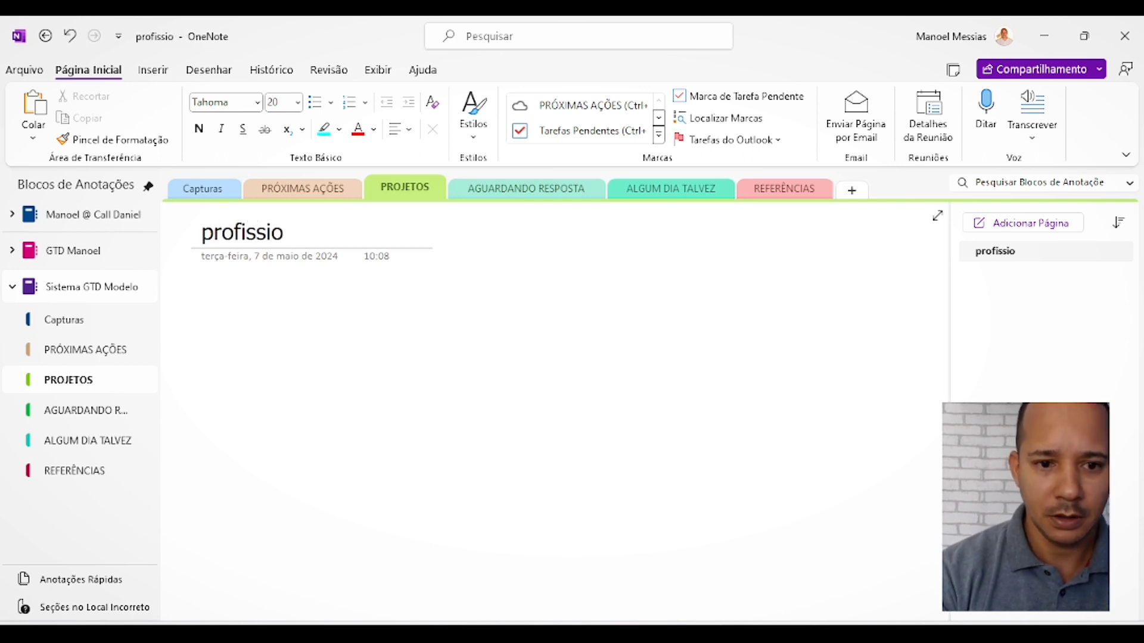
{"action": "key", "text": "BackSpace"}
{"action": "key", "text": "BackSpace"}
{"action": "key", "text": "BackSpace"}
{"action": "key", "text": "BackSpace"}
{"action": "key", "text": "BackSpace"}
{"action": "key", "text": "BackSpace"}
{"action": "key", "text": "BackSpace"}
{"action": "key", "text": "BackSpace"}
{"action": "key", "text": "BackSpace"}
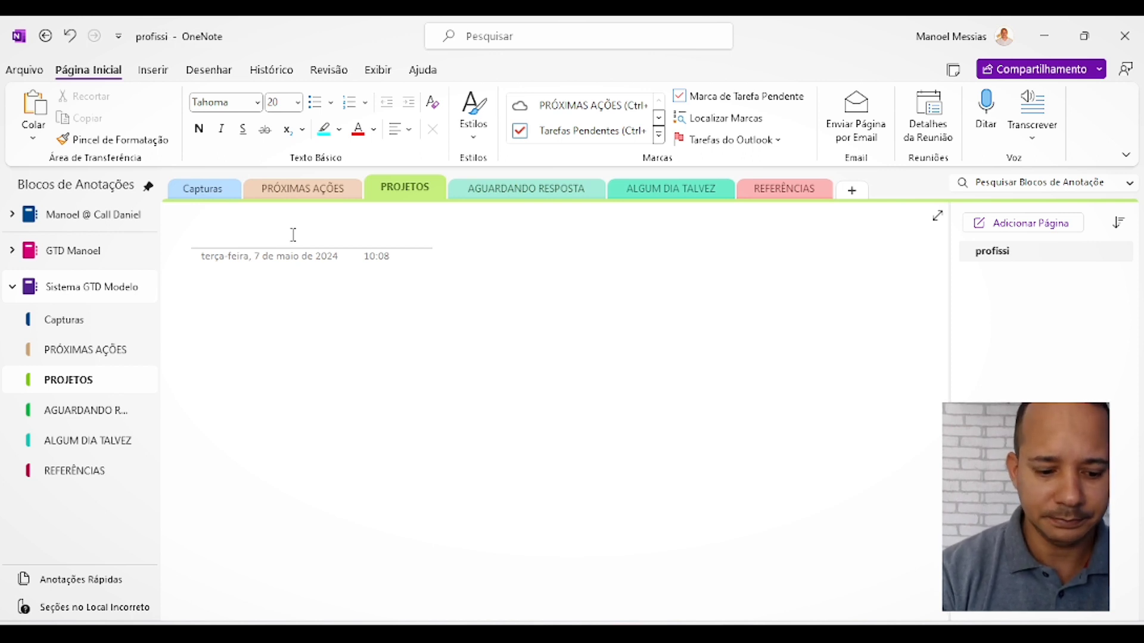
{"action": "type", "text": "PROFISSI"}
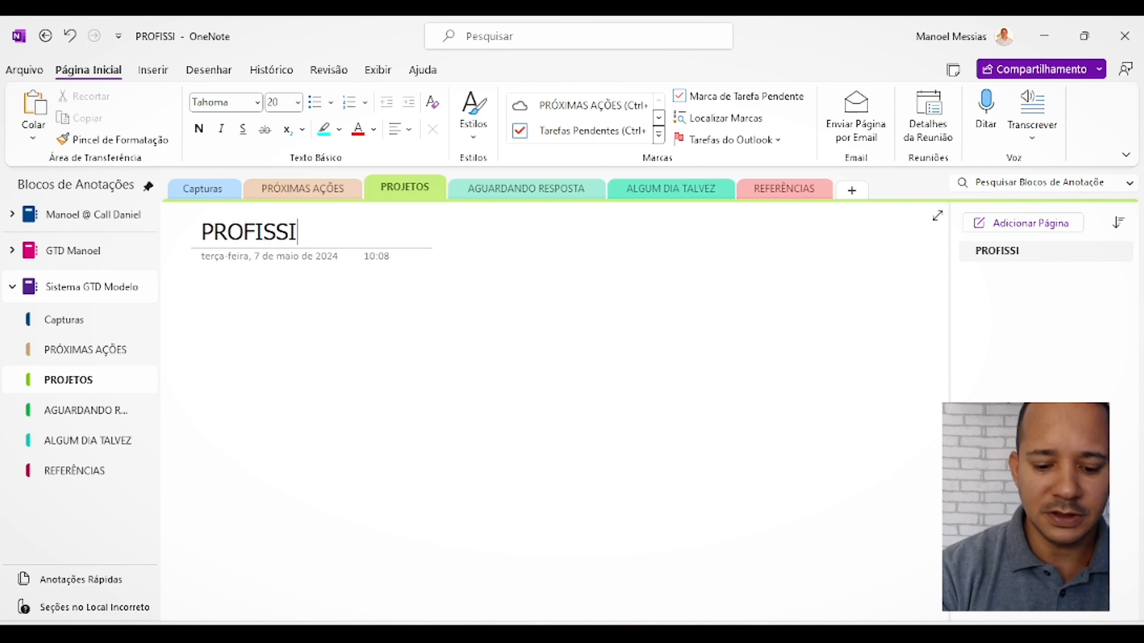
{"action": "type", "text": "ONAL"}
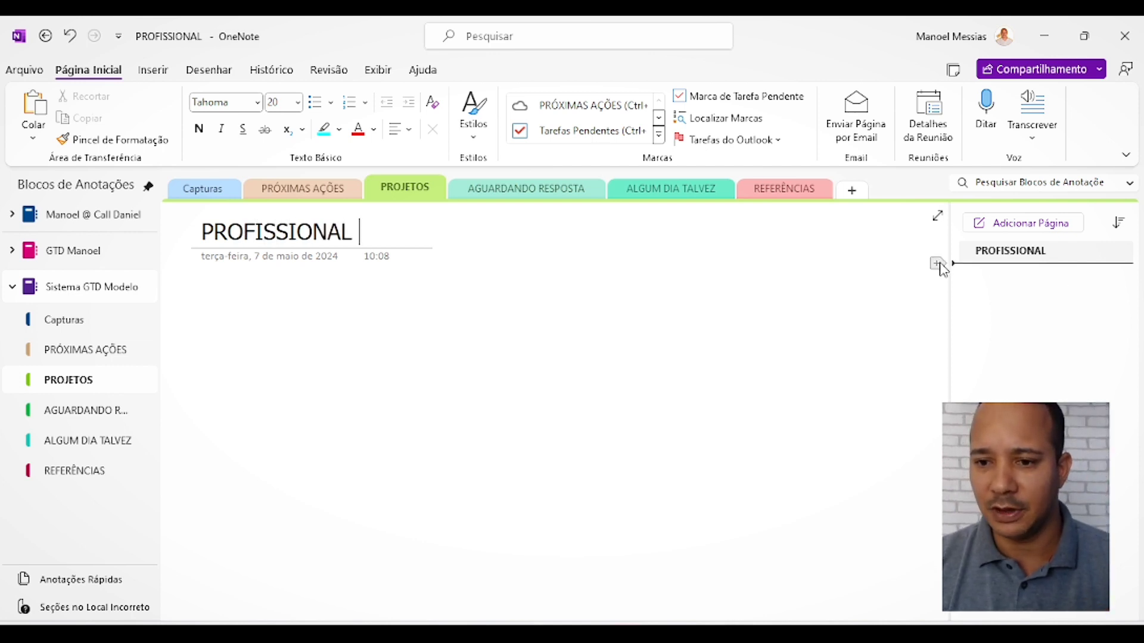
Add a page titled "PESSOAL" in capital letters below PROFISSIONAL in the PROJETOS section
{"action": "left_click", "coordinate": [937, 264]}
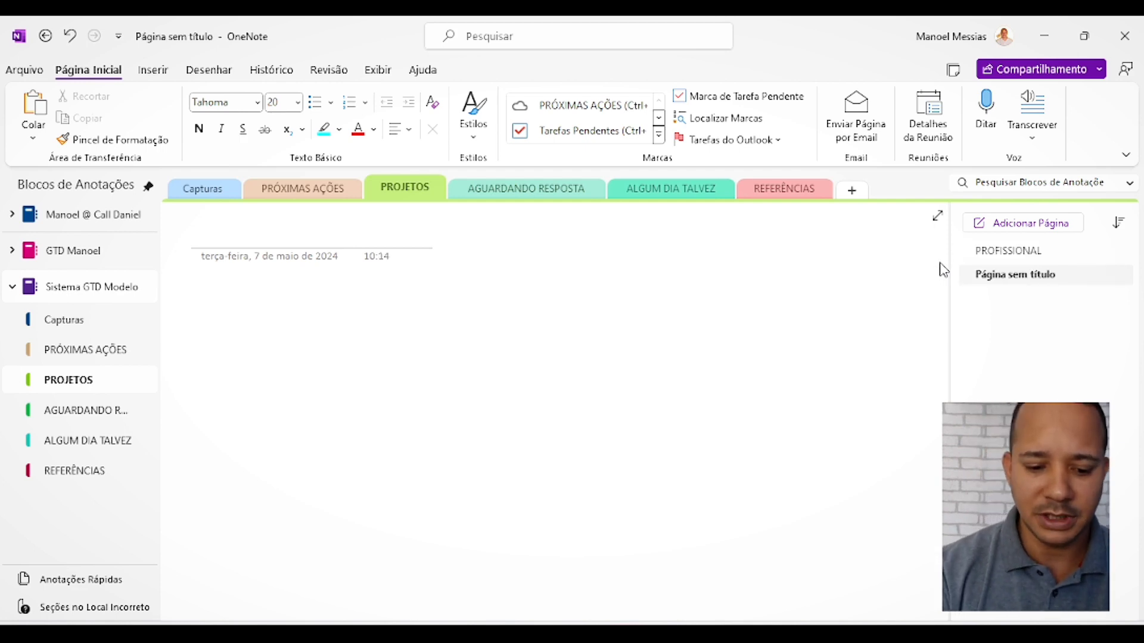
{"action": "type", "text": "PESSOAL"}
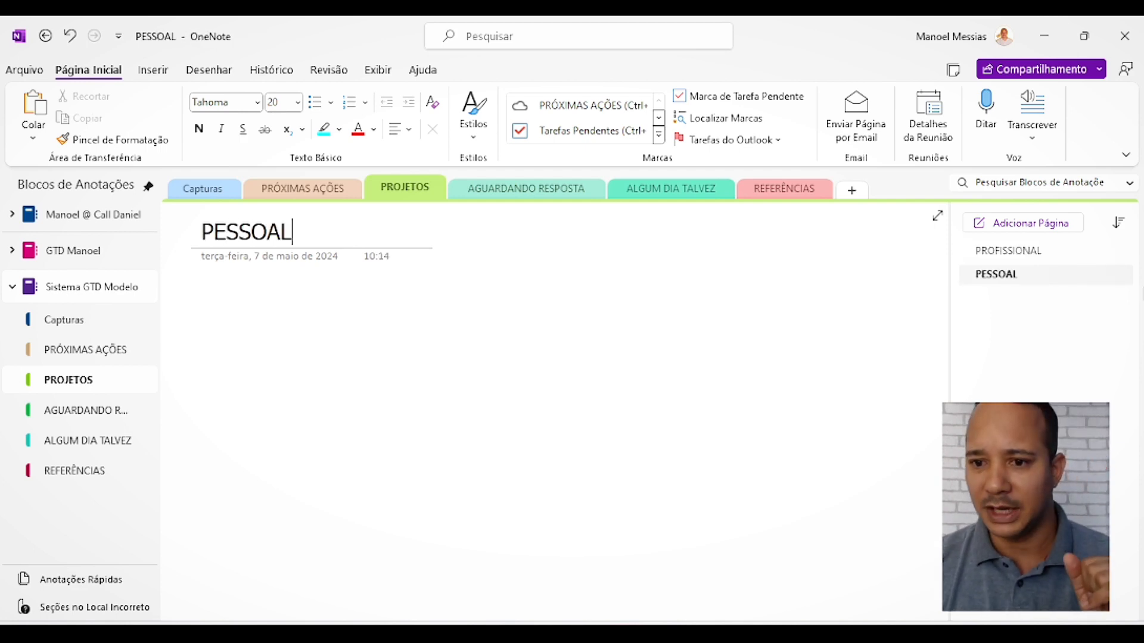
Insert a page titled "Contratar um funcionário" between PROFISSIONAL and PESSOAL and make it a subpage of PROFISSIONAL
{"action": "left_click", "coordinate": [940, 267]}
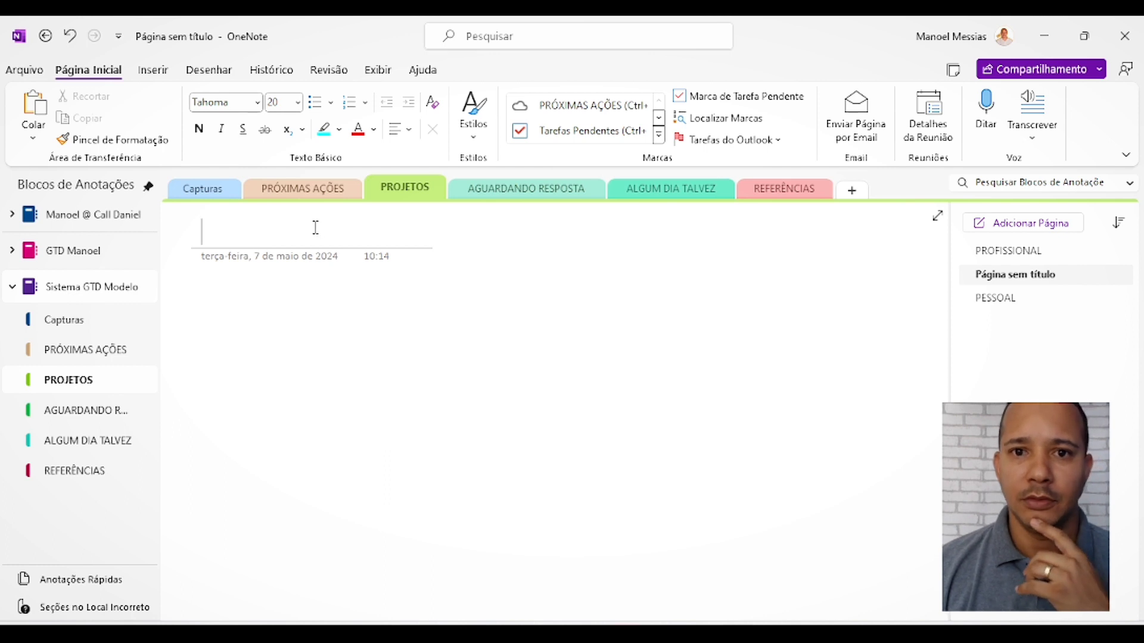
{"action": "type", "text": "Contr"}
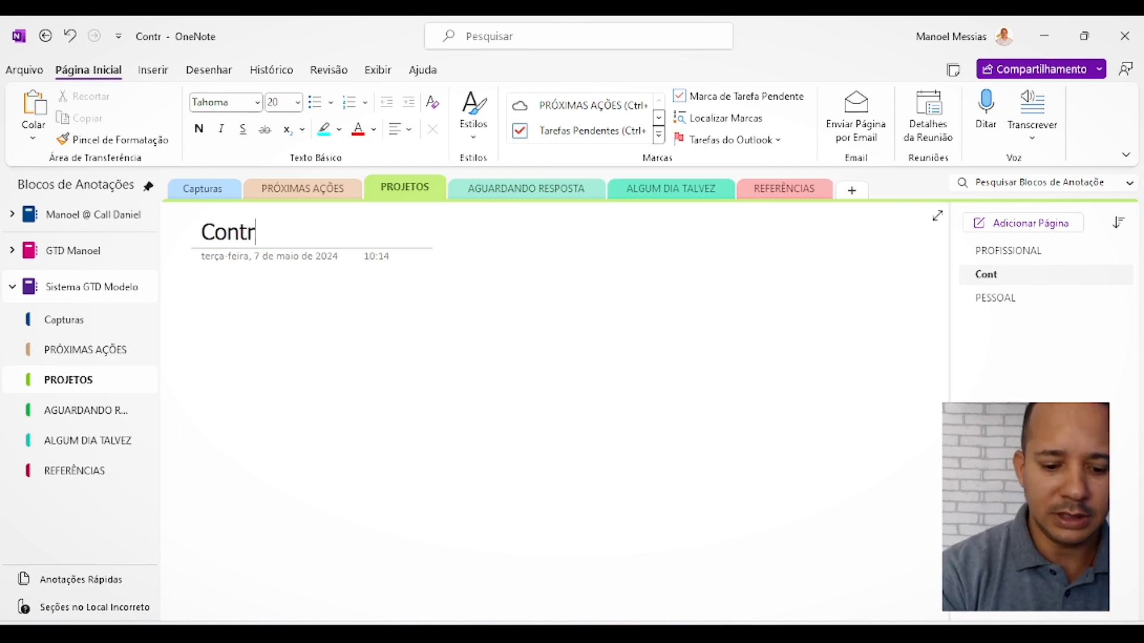
{"action": "type", "text": "atar um fun"}
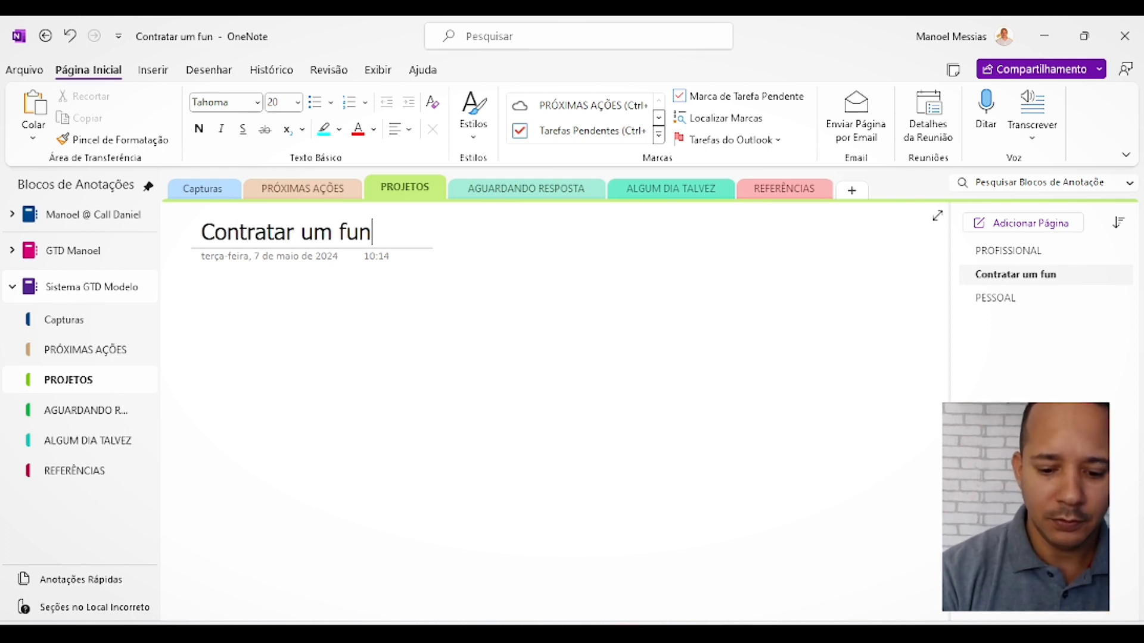
{"action": "type", "text": "cionário"}
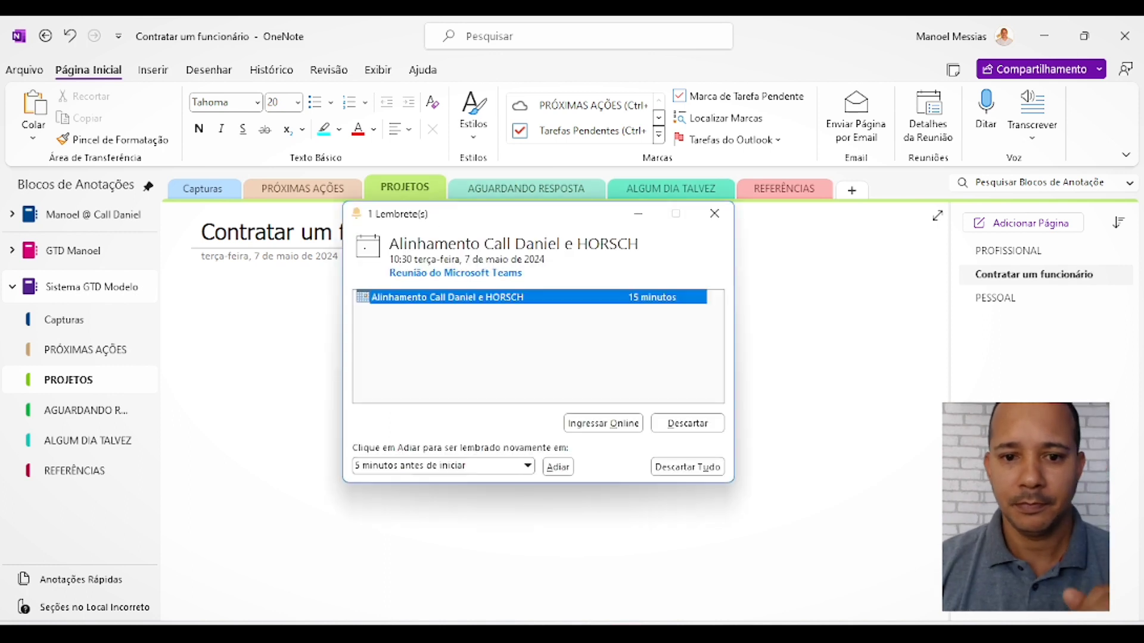
{"action": "left_click", "coordinate": [730, 216]}
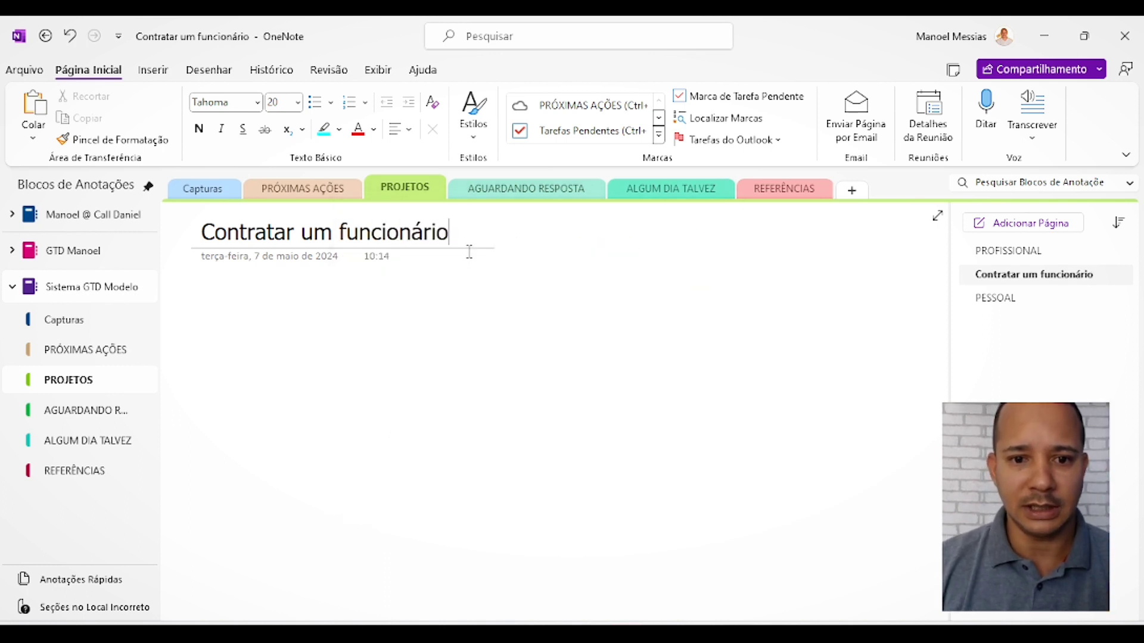
{"action": "right_click", "coordinate": [998, 280]}
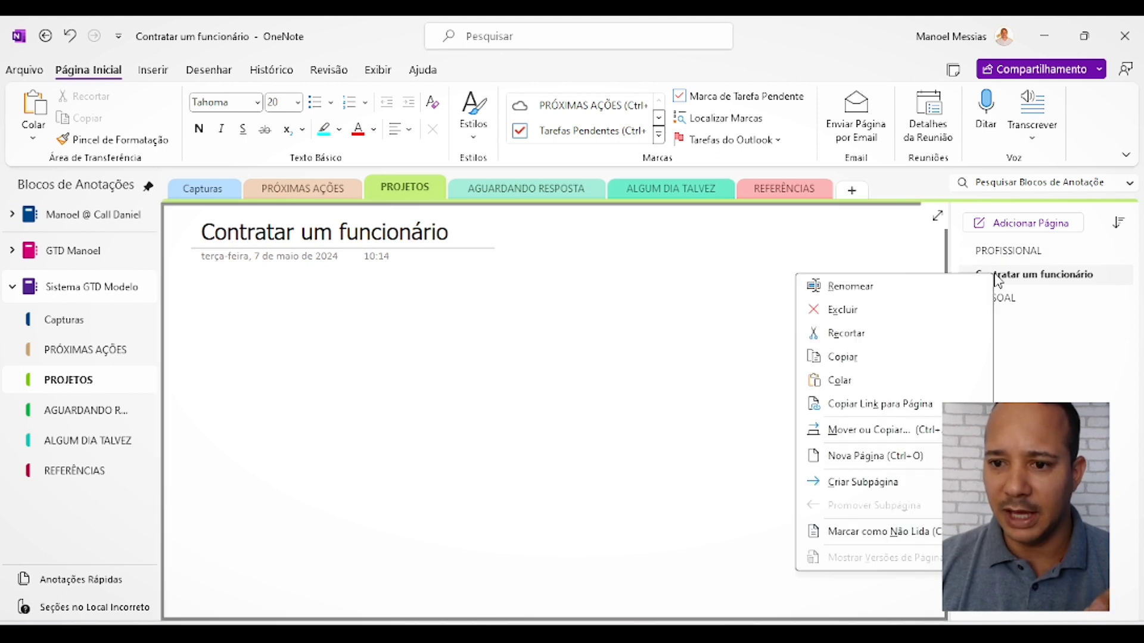
{"action": "left_click", "coordinate": [849, 482]}
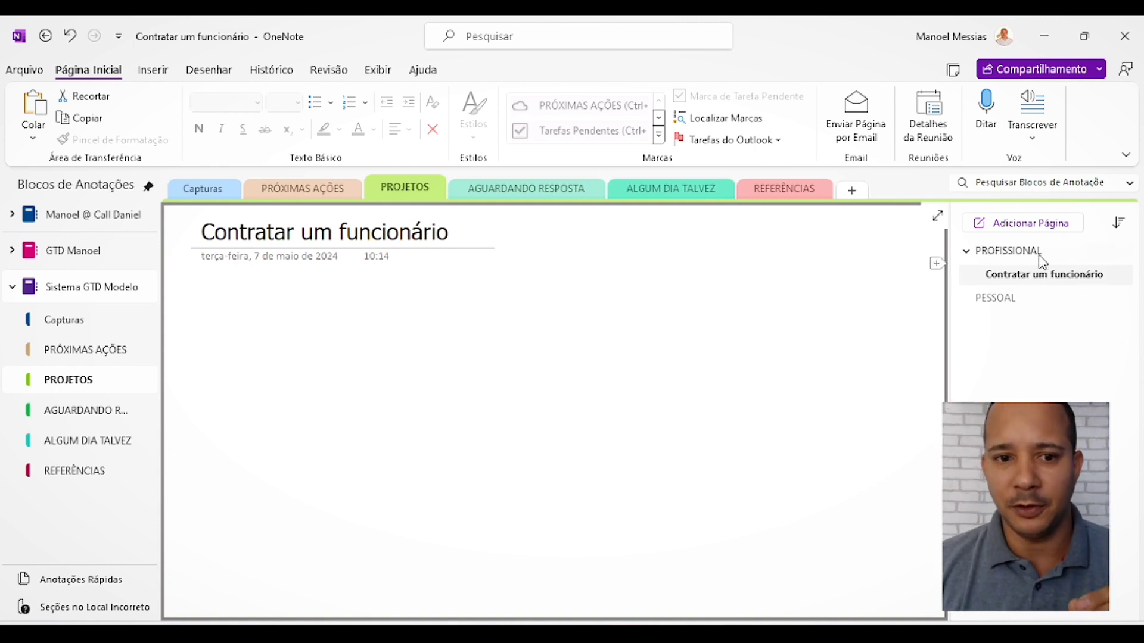
Add a second subpage under PROFISSIONAL, below "Contratar um funcionário", titled "Fazer um relatório completo de dados"
{"action": "left_click", "coordinate": [939, 288]}
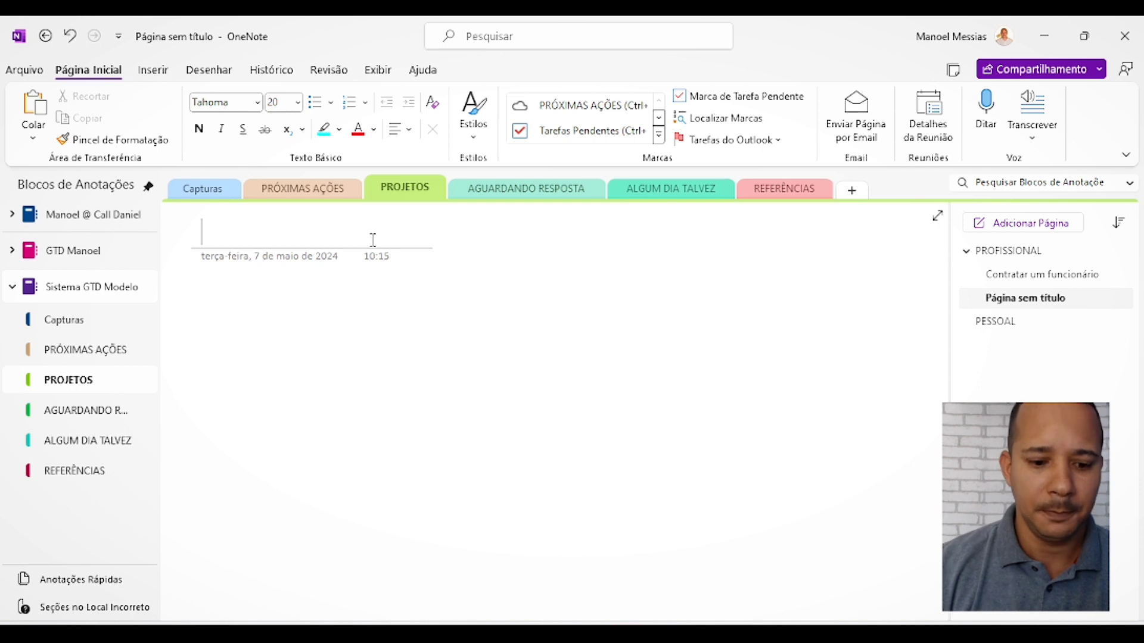
{"action": "type", "text": "Fa"}
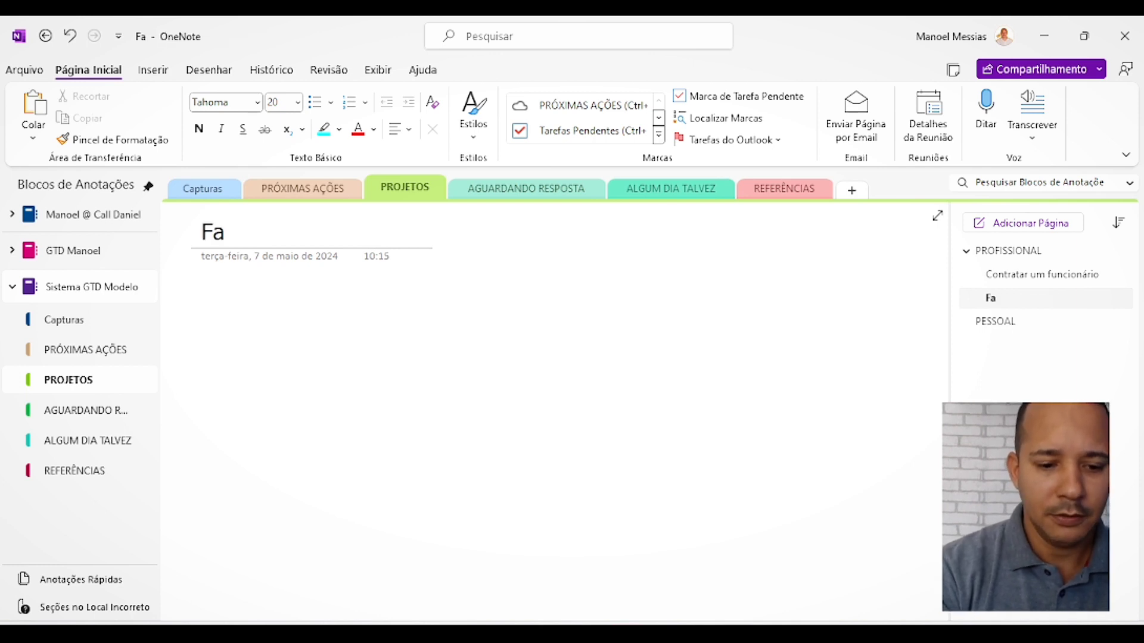
{"action": "type", "text": "zer um re"}
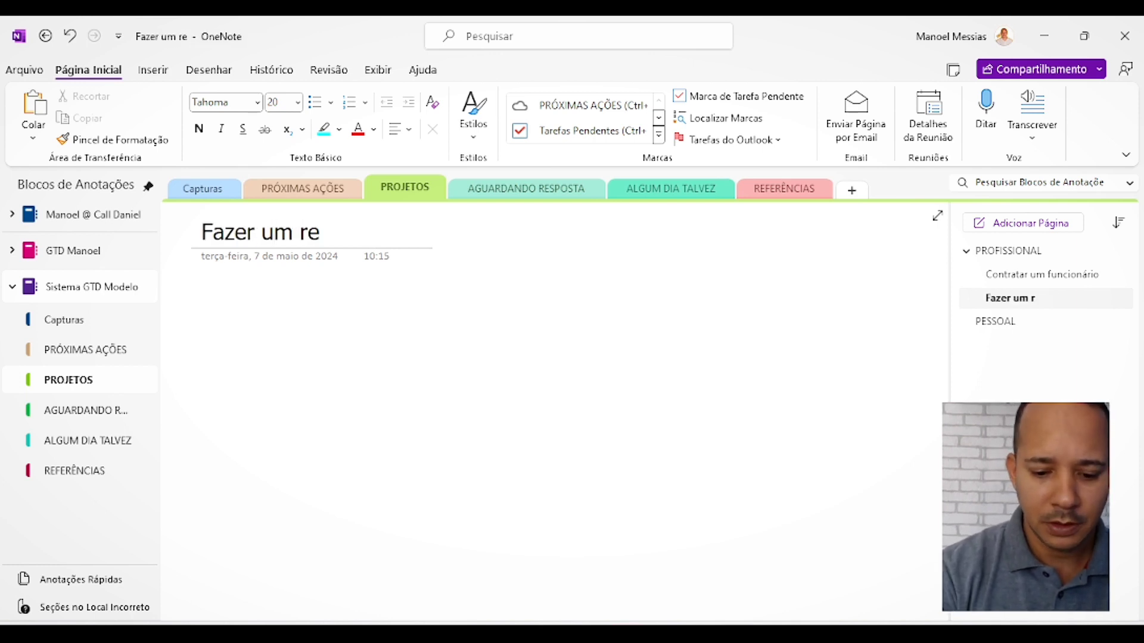
{"action": "type", "text": "latório"}
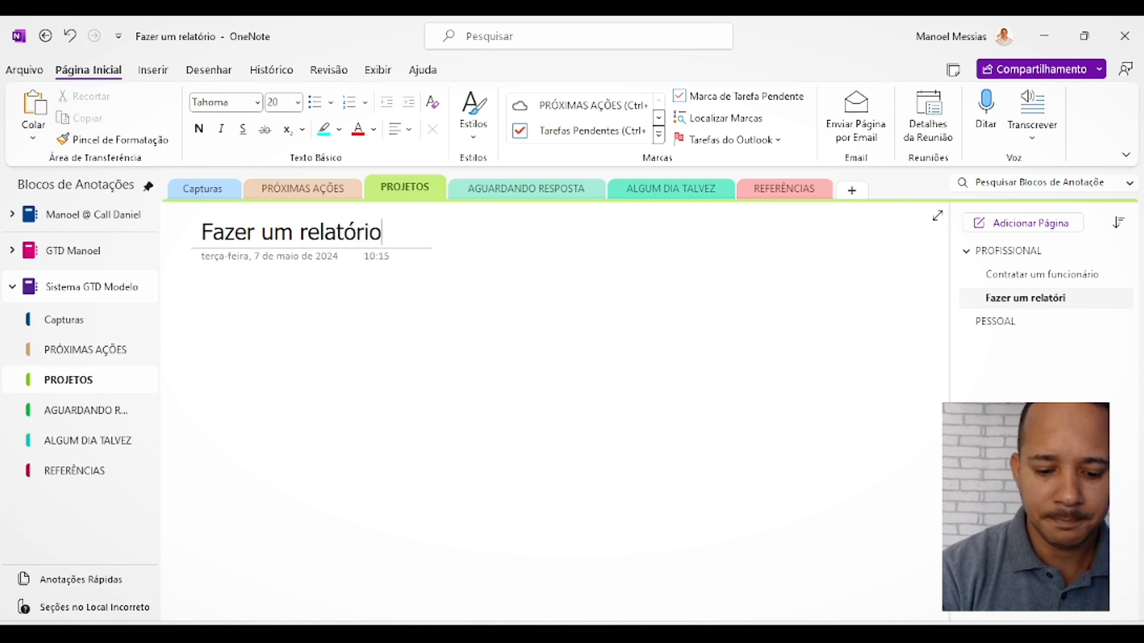
{"action": "type", "text": " completo"}
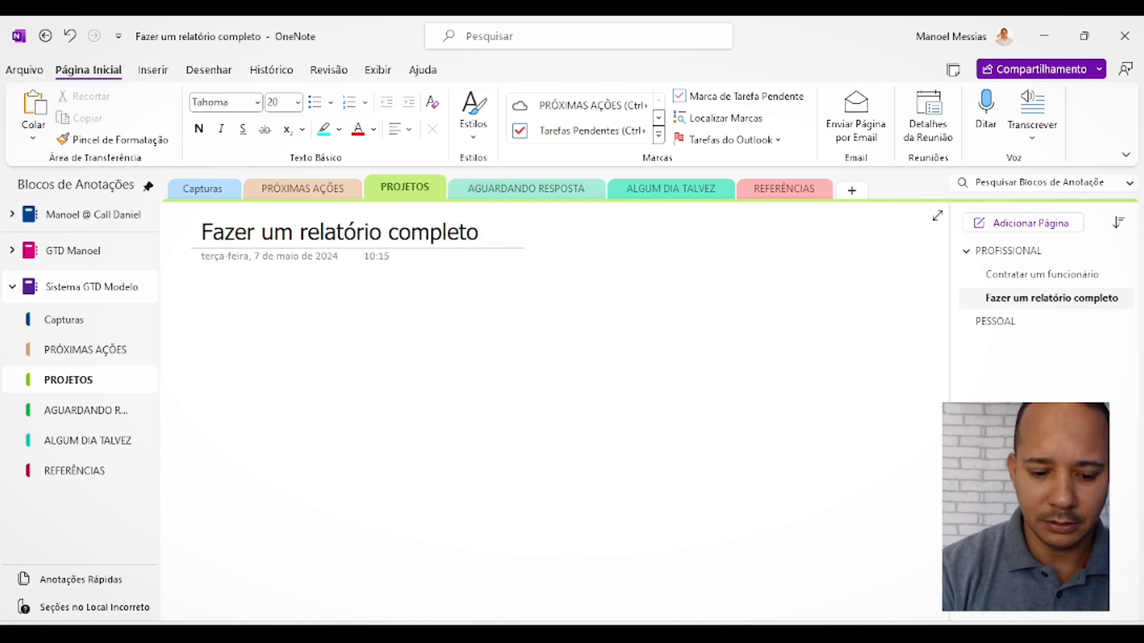
{"action": "type", "text": " de dados"}
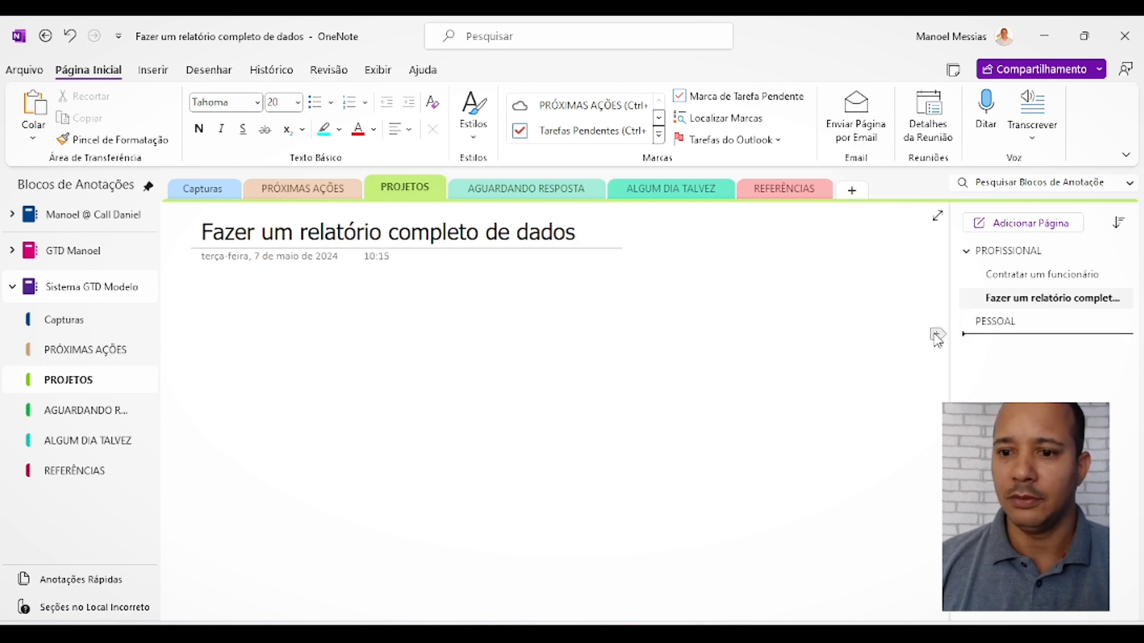
Add a page titled "Fazer o aniversário do filho" directly below the PESSOAL page
{"action": "left_click", "coordinate": [937, 335]}
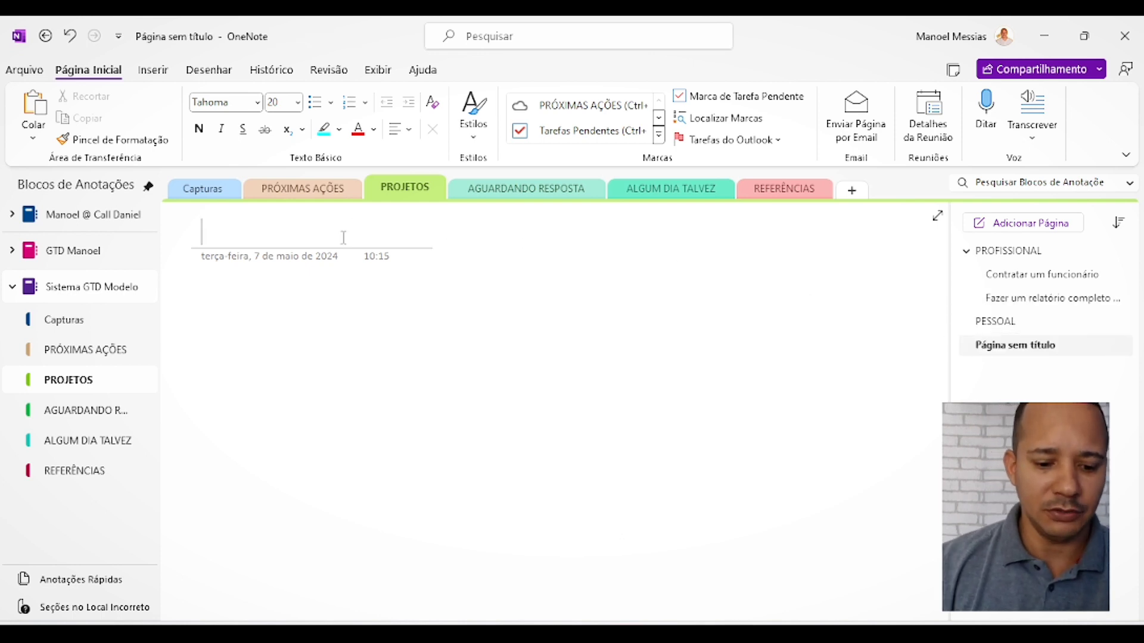
{"action": "type", "text": "Fazer o"}
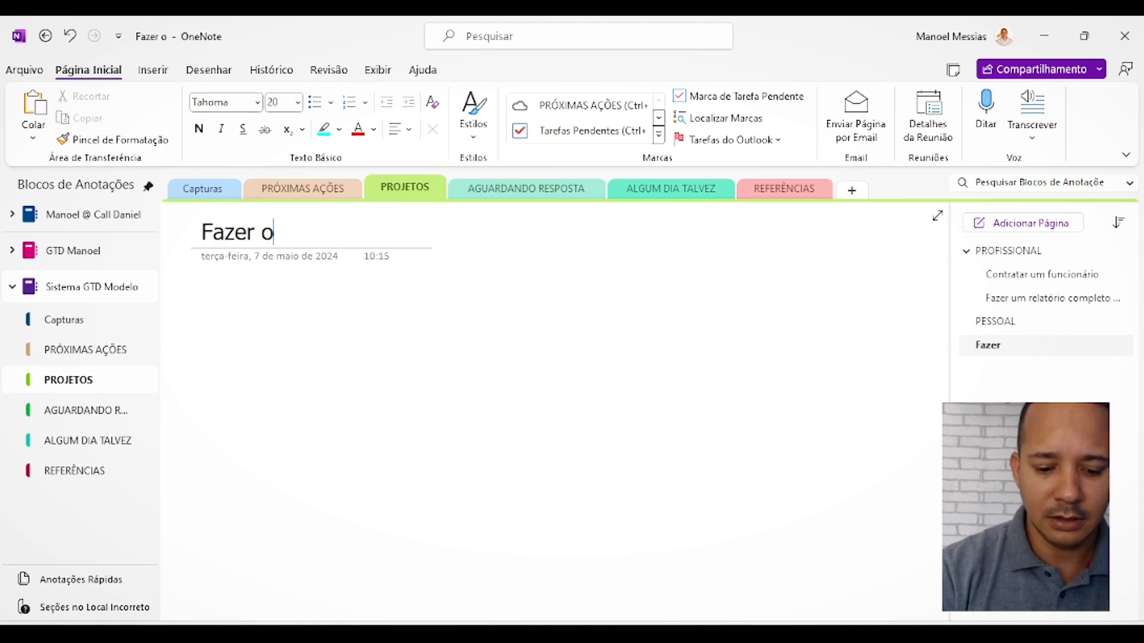
{"action": "type", "text": " anivers"}
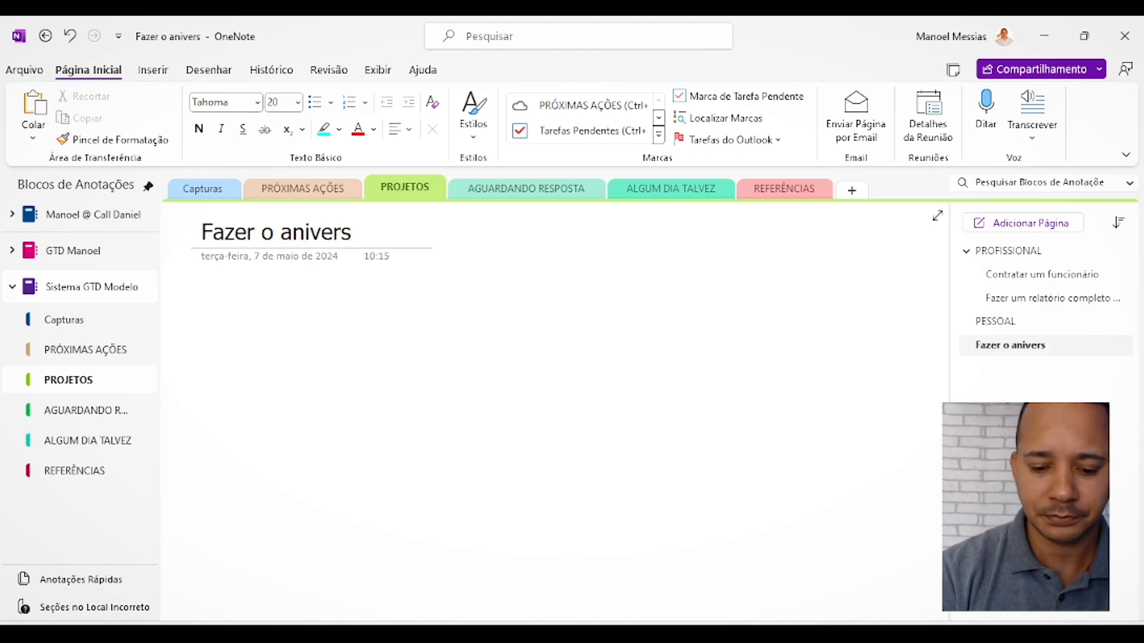
{"action": "type", "text": "ário do fil"}
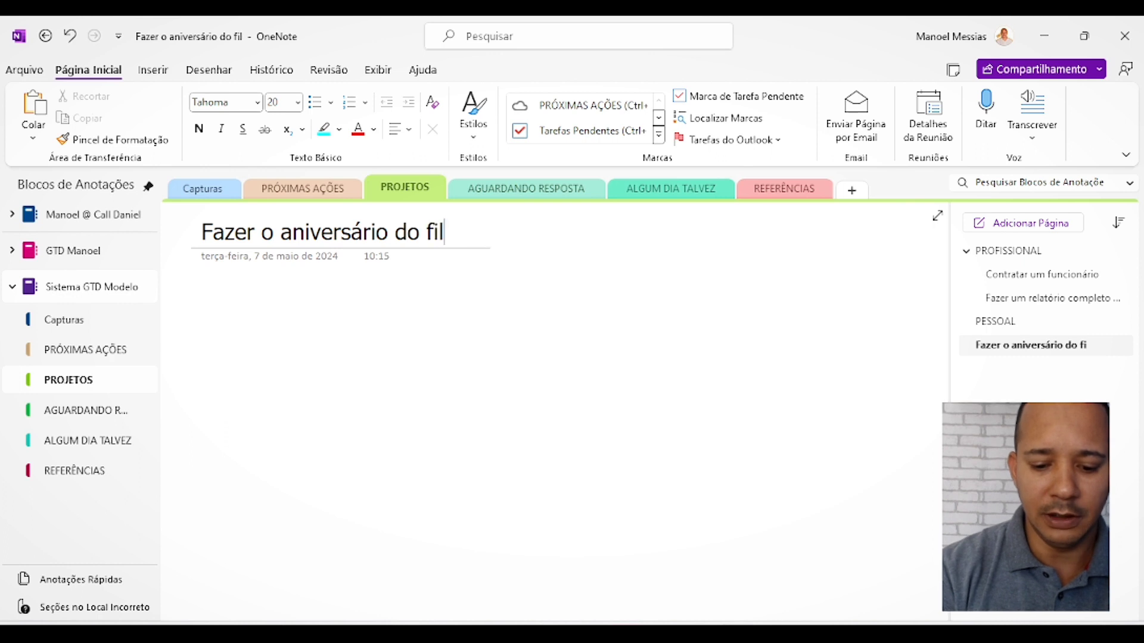
{"action": "type", "text": "ho"}
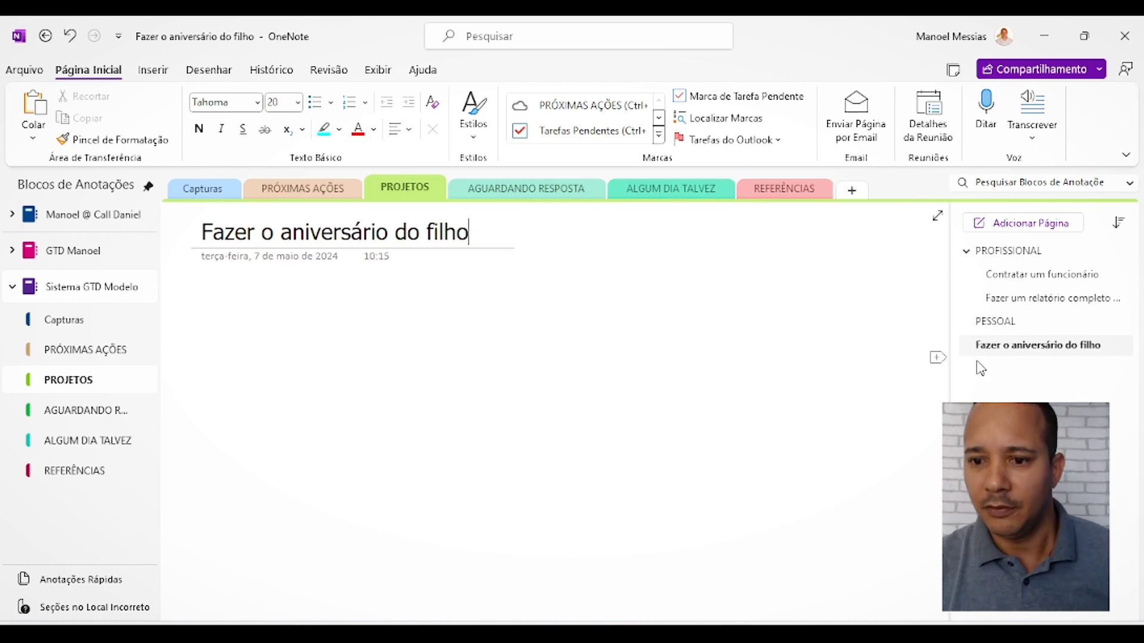
Add a page titled "Reformar o quarto" below "Fazer o aniversário do filho"
{"action": "left_click", "coordinate": [937, 358]}
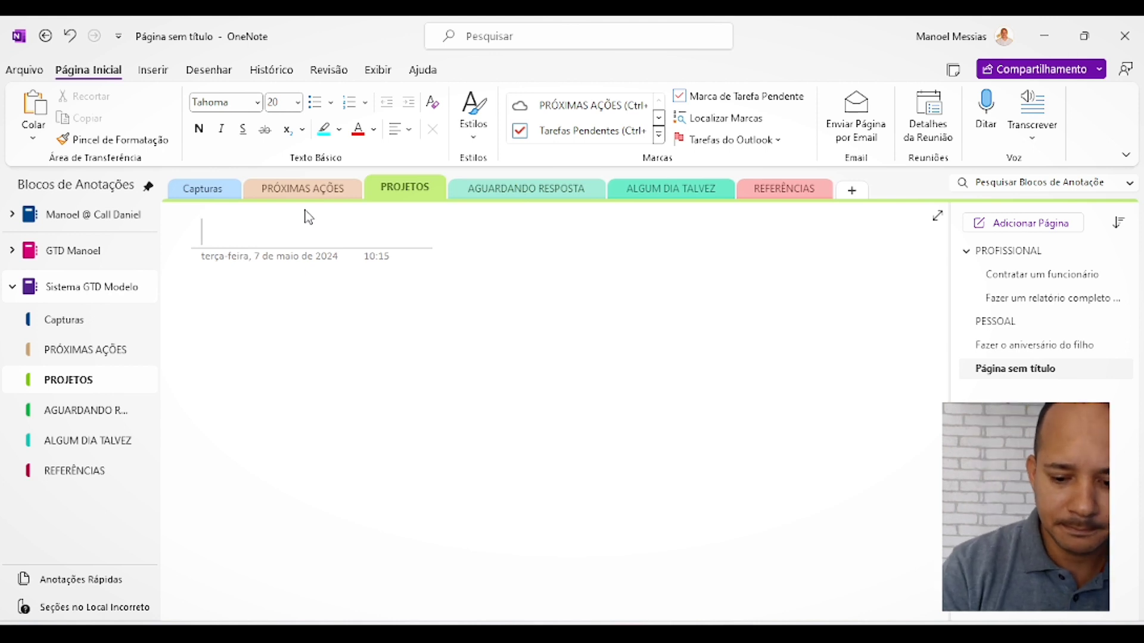
{"action": "type", "text": "Refor"}
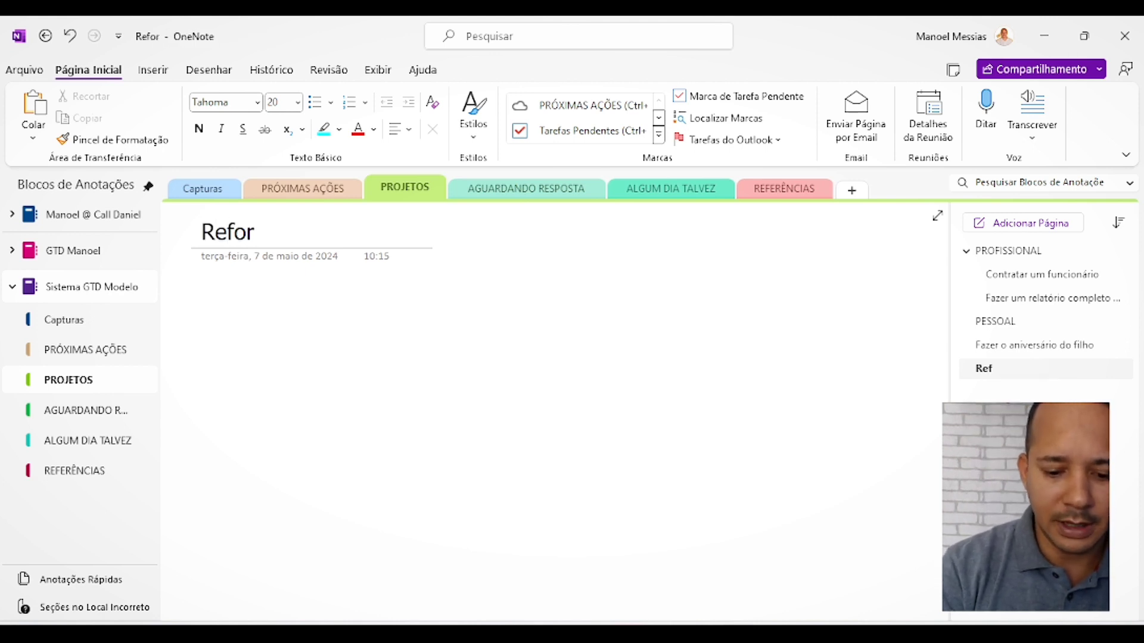
{"action": "type", "text": "mar o qus"}
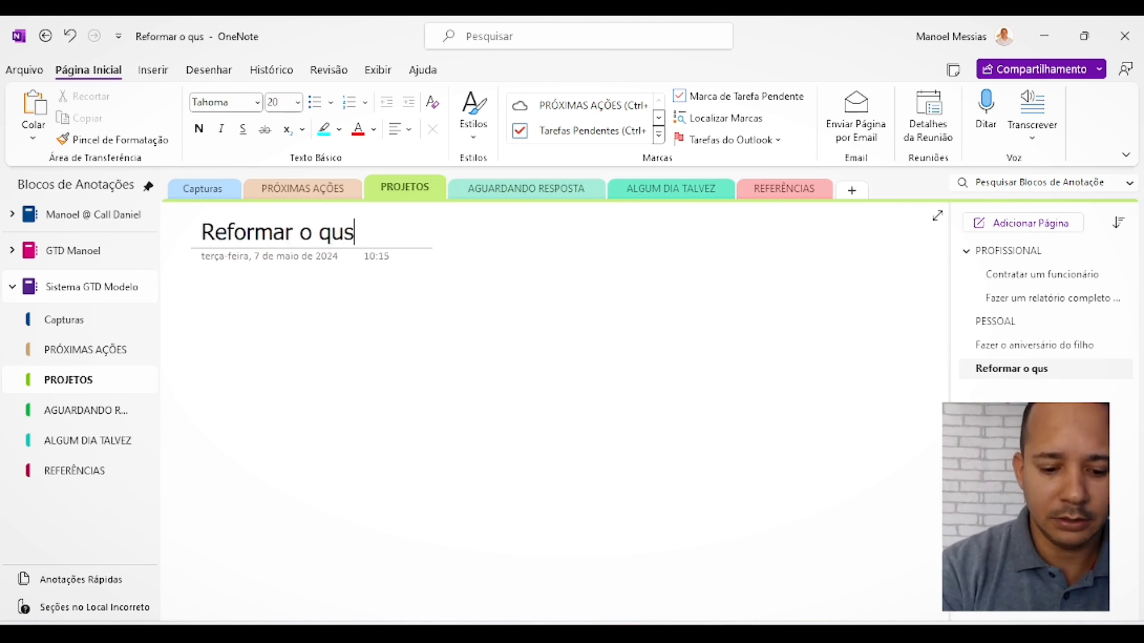
{"action": "key", "text": "BackSpace"}
{"action": "type", "text": "rto"}
{"action": "key", "text": "BackSpace"}
{"action": "key", "text": "BackSpace"}
{"action": "type", "text": "a"}
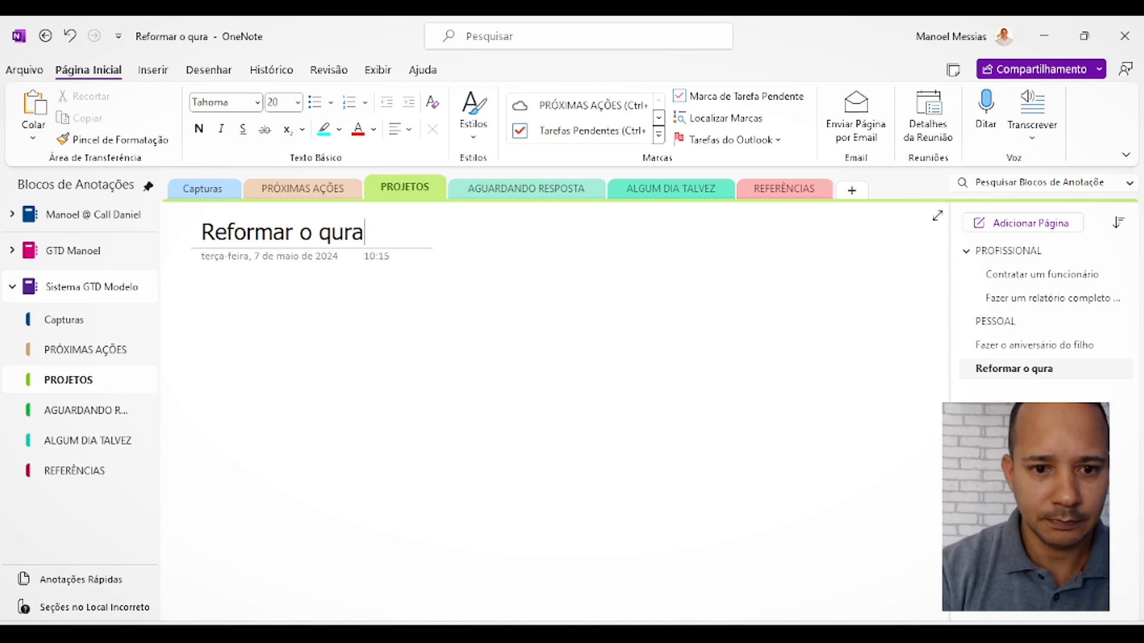
{"action": "key", "text": "BackSpace"}
{"action": "key", "text": "BackSpace"}
{"action": "type", "text": "arto"}
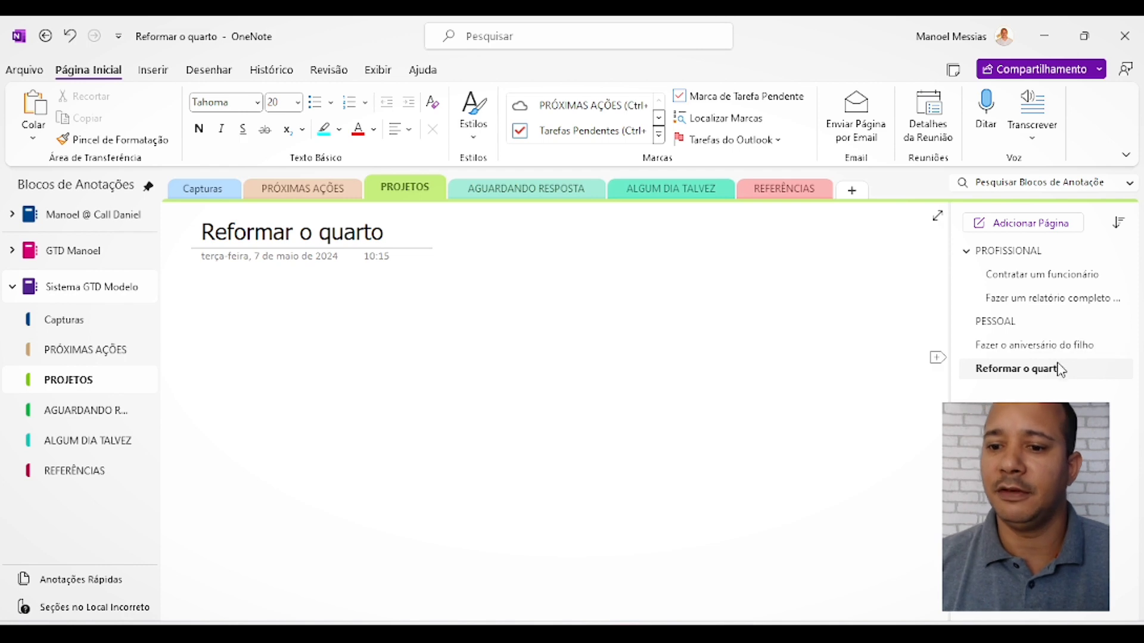
Turn the pages "Fazer o aniversário do filho" and "Reformar o quarto" into subpages of PESSOAL
{"action": "right_click", "coordinate": [1028, 351]}
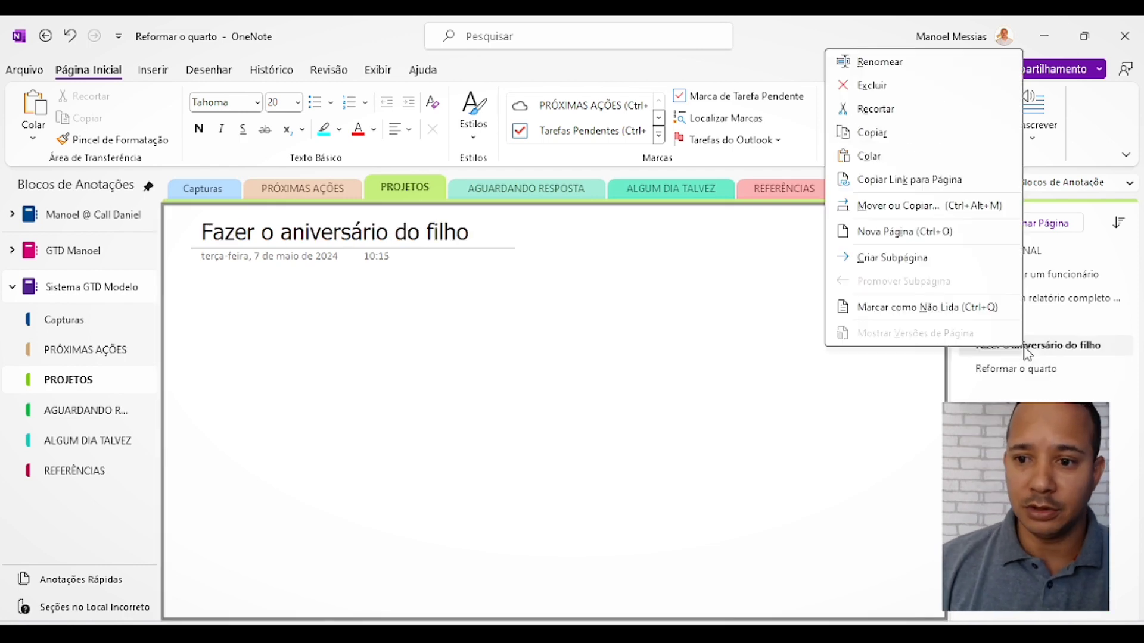
{"action": "left_click", "coordinate": [918, 263]}
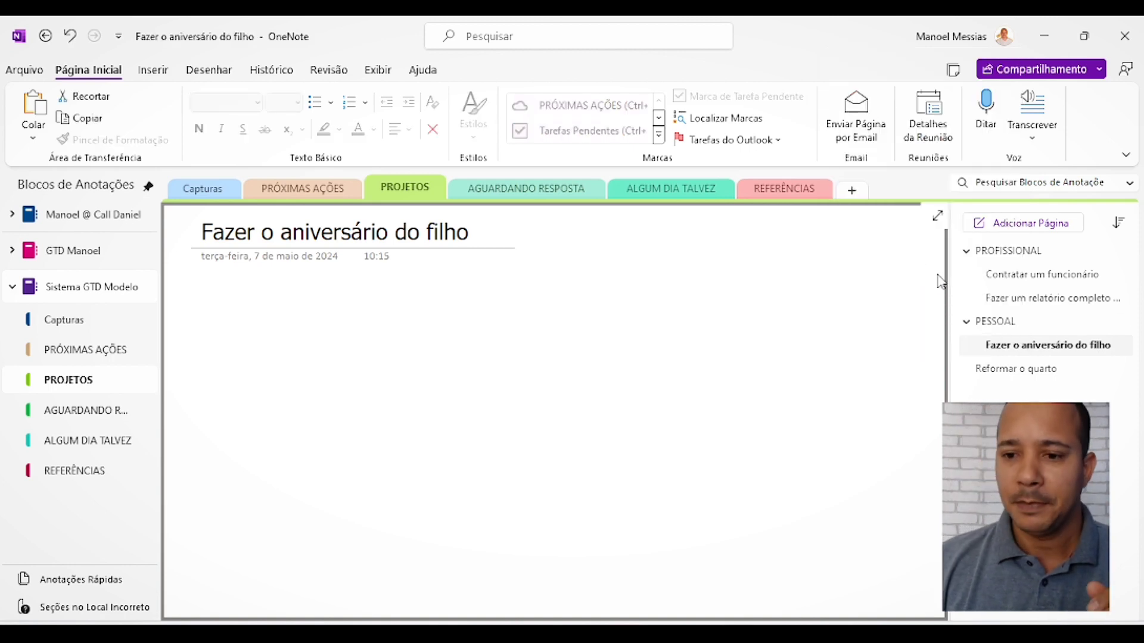
{"action": "right_click", "coordinate": [1018, 370]}
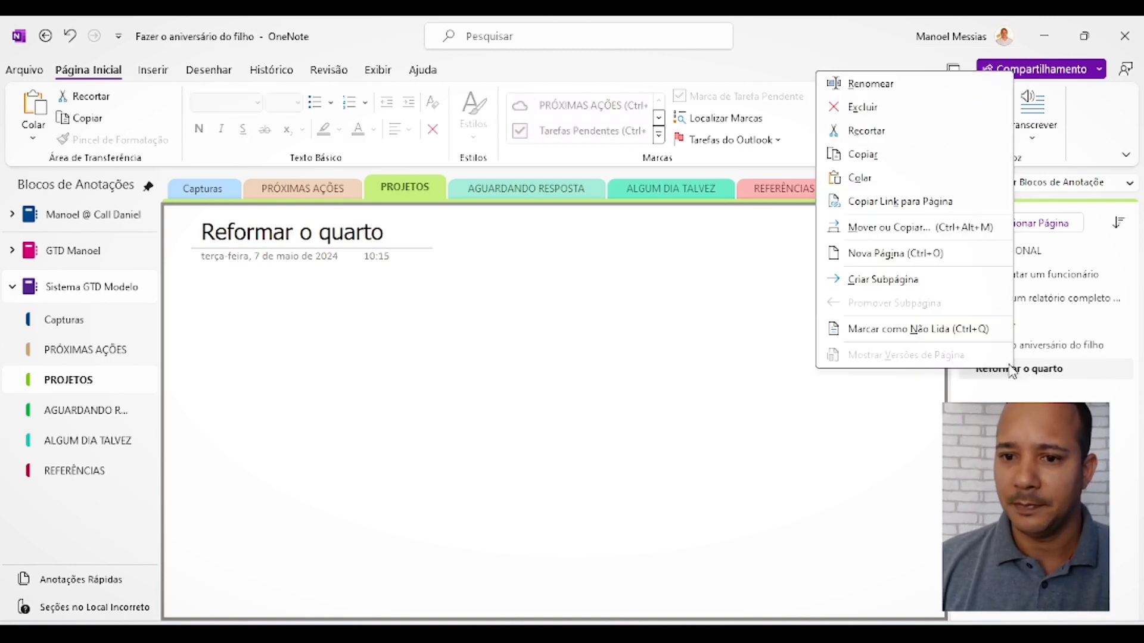
{"action": "left_click", "coordinate": [925, 282]}
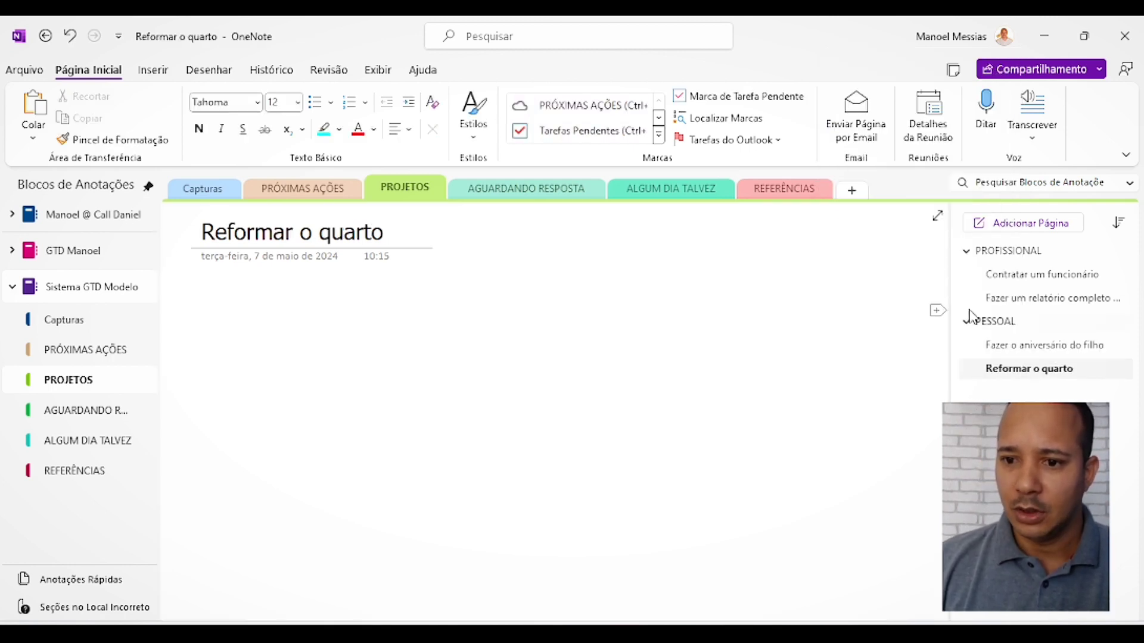
Collapse the PROFISSIONAL and PESSOAL page groups and expand both again
{"action": "left_click", "coordinate": [967, 253]}
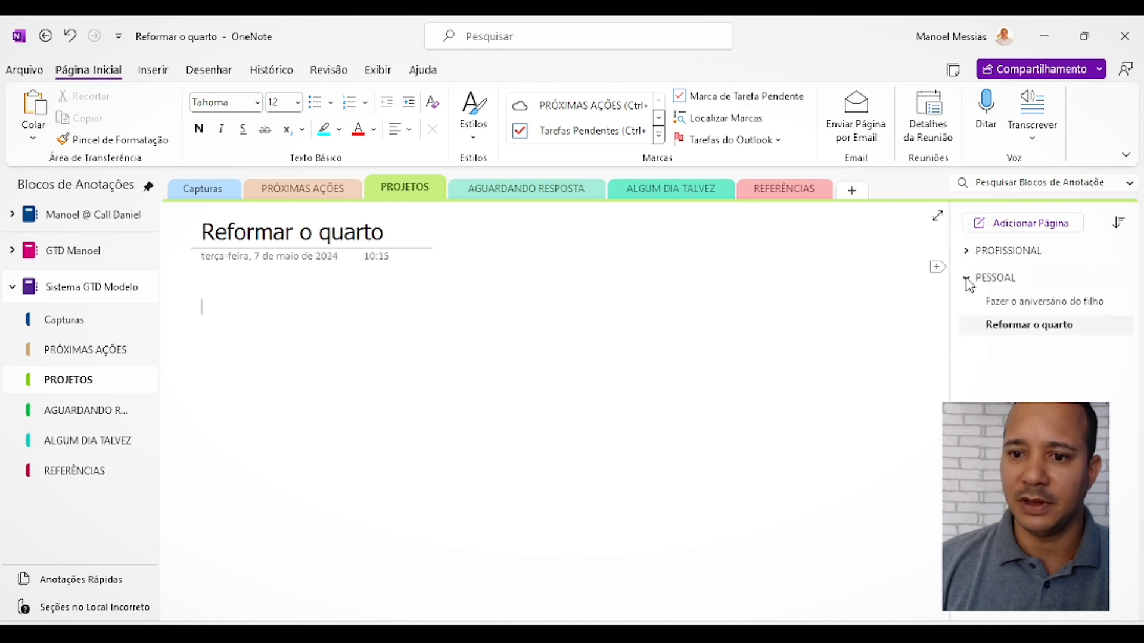
{"action": "left_click", "coordinate": [968, 278]}
{"action": "left_click", "coordinate": [967, 252]}
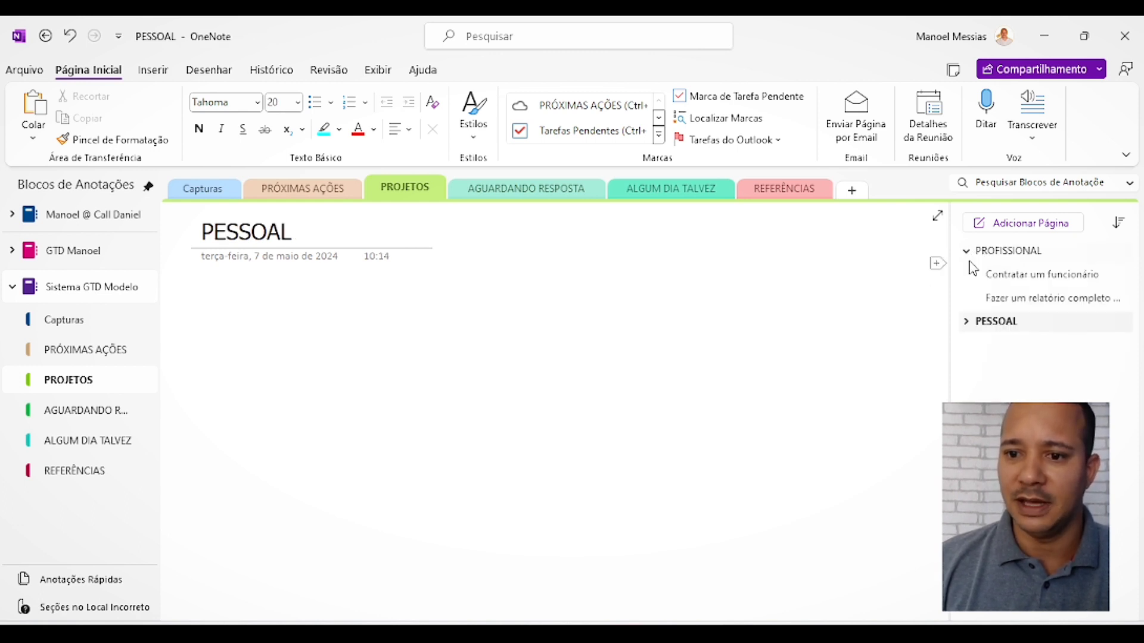
{"action": "left_click", "coordinate": [967, 322]}
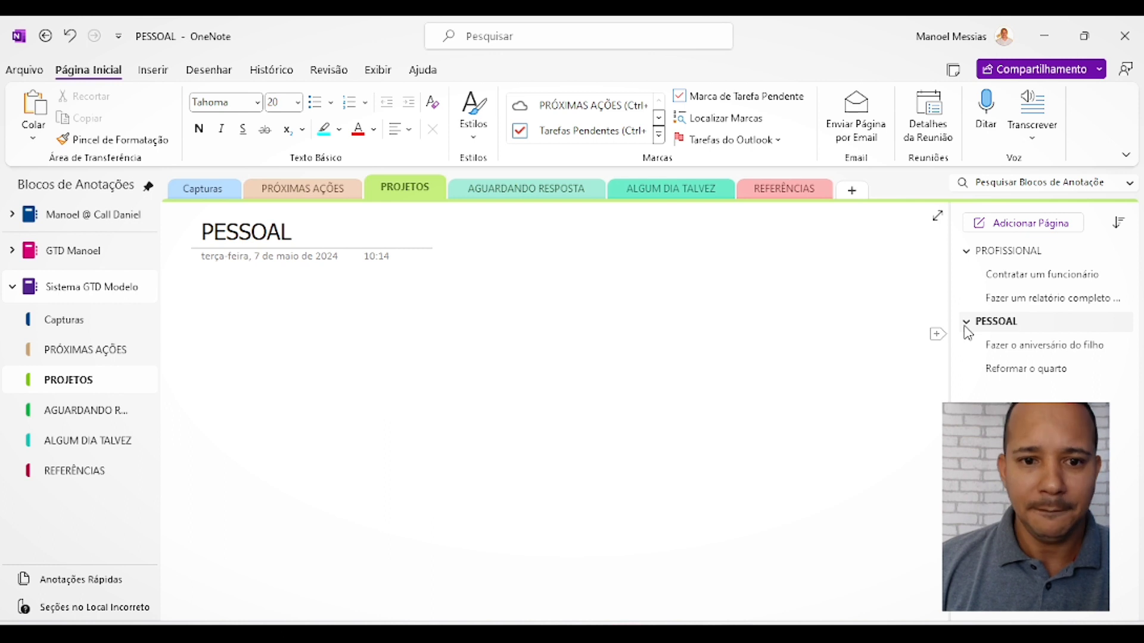
On the page "Contratar um funcionário", write a "Check-list" heading followed by lines numbered 1 to 5
{"action": "left_click", "coordinate": [1032, 280]}
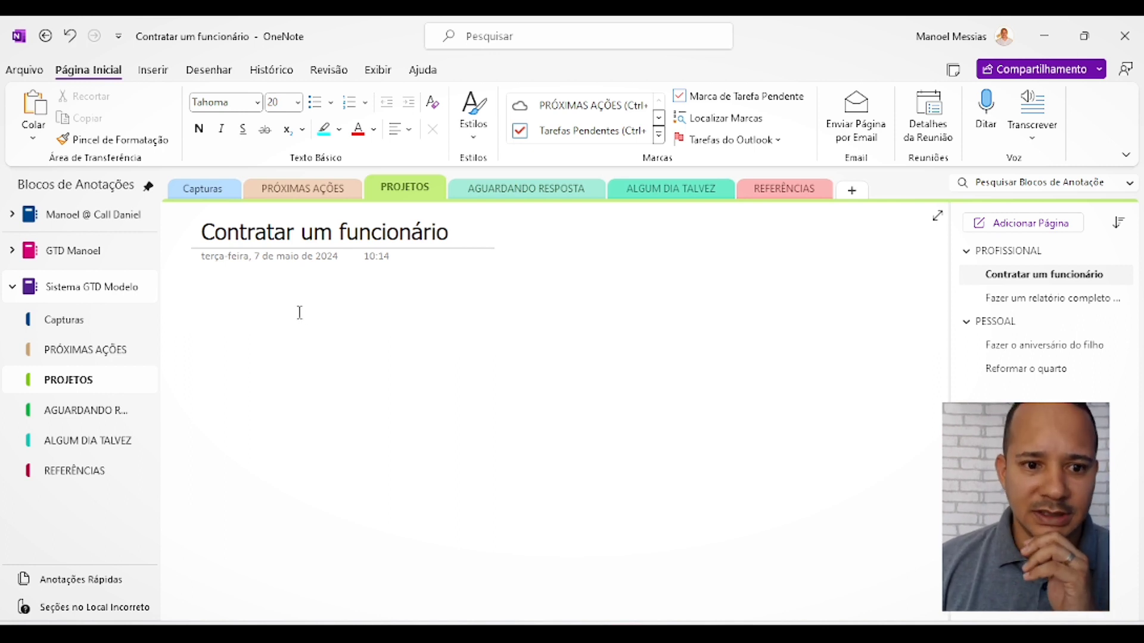
{"action": "left_click", "coordinate": [259, 305]}
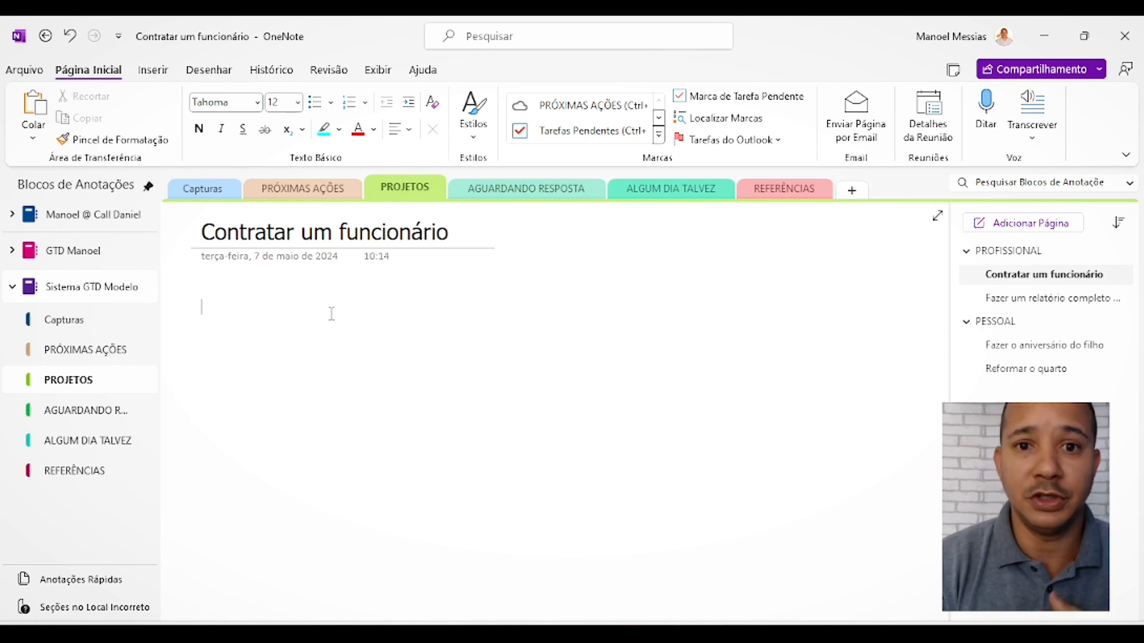
{"action": "type", "text": "Che"}
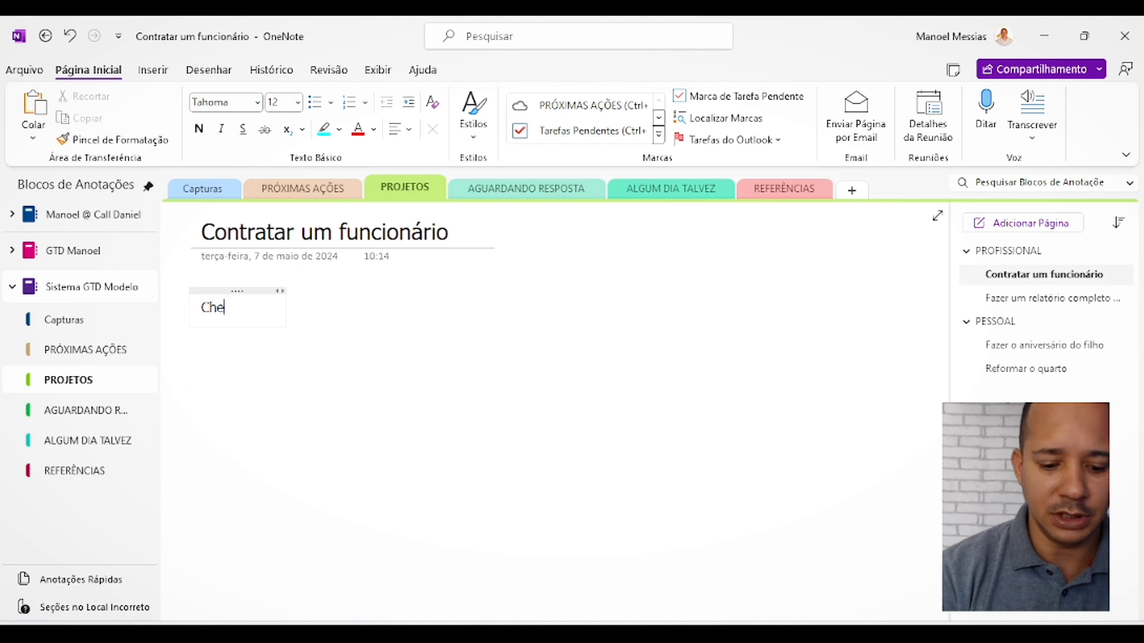
{"action": "type", "text": "ck-list"}
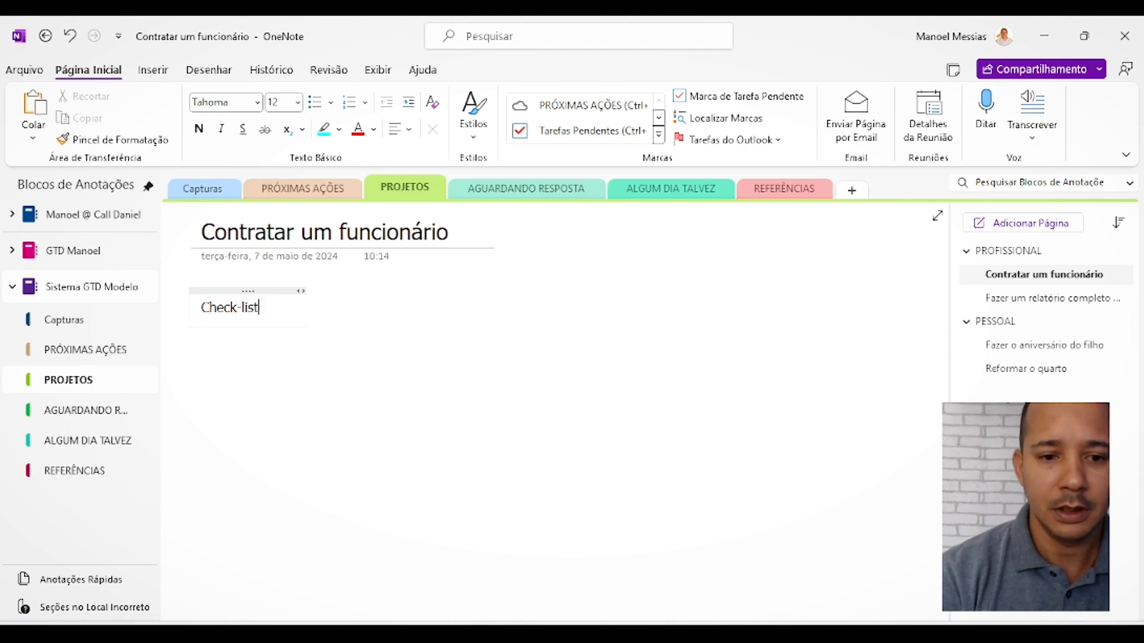
{"action": "key", "text": "Return"}
{"action": "type", "text": "1"}
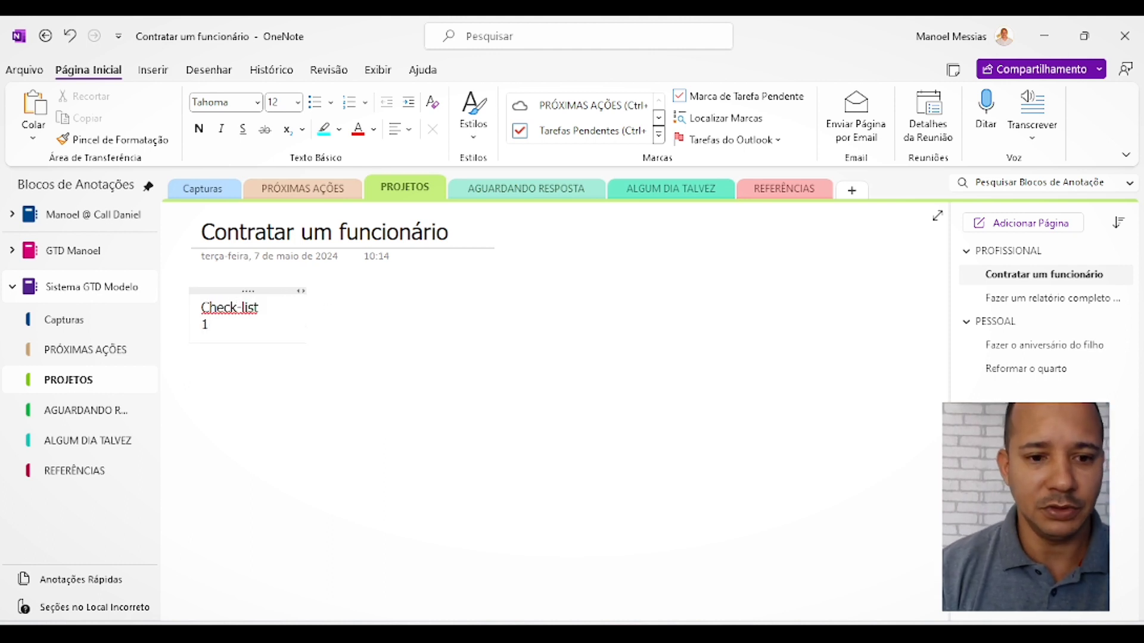
{"action": "key", "text": "Return"}
{"action": "type", "text": "2"}
{"action": "key", "text": "Return"}
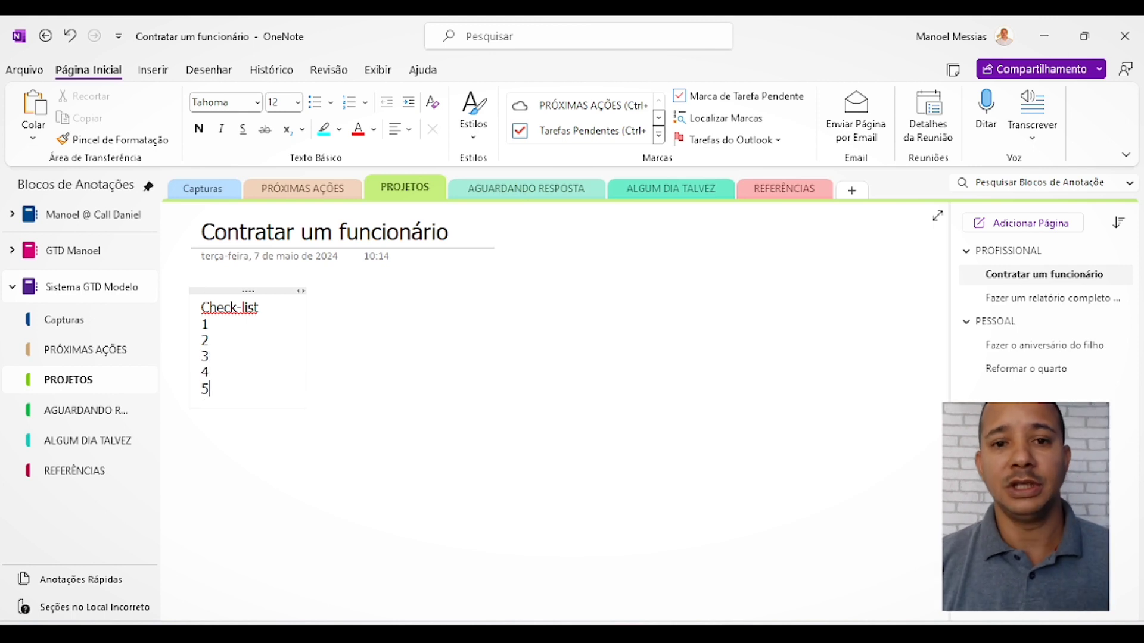
{"action": "left_click", "coordinate": [350, 313]}
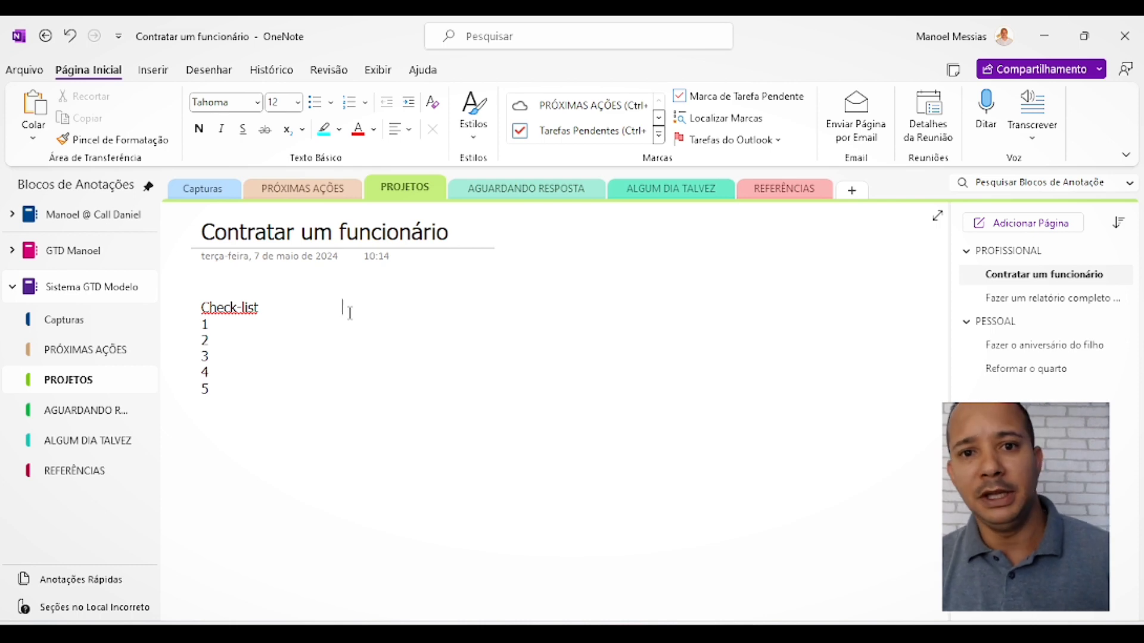
Switch to File Explorer and try to attach the presentation "GTD N1 V4 - Deck de Slides_Online" to the "Contratar um funcionário" page
{"action": "left_click", "coordinate": [490, 566]}
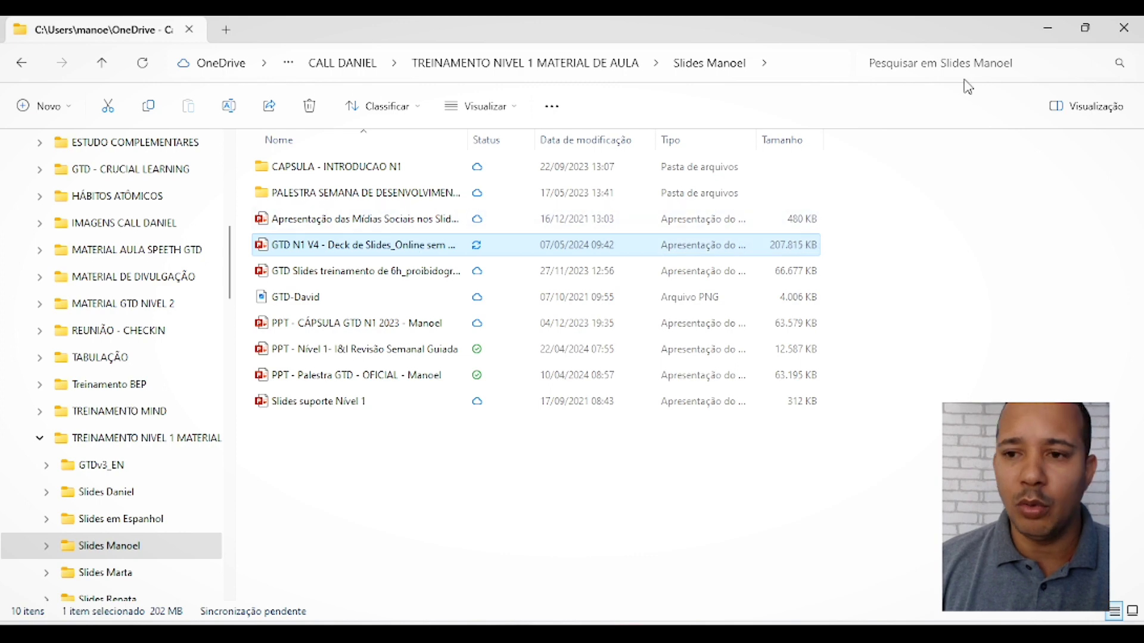
{"action": "left_click", "coordinate": [1084, 31]}
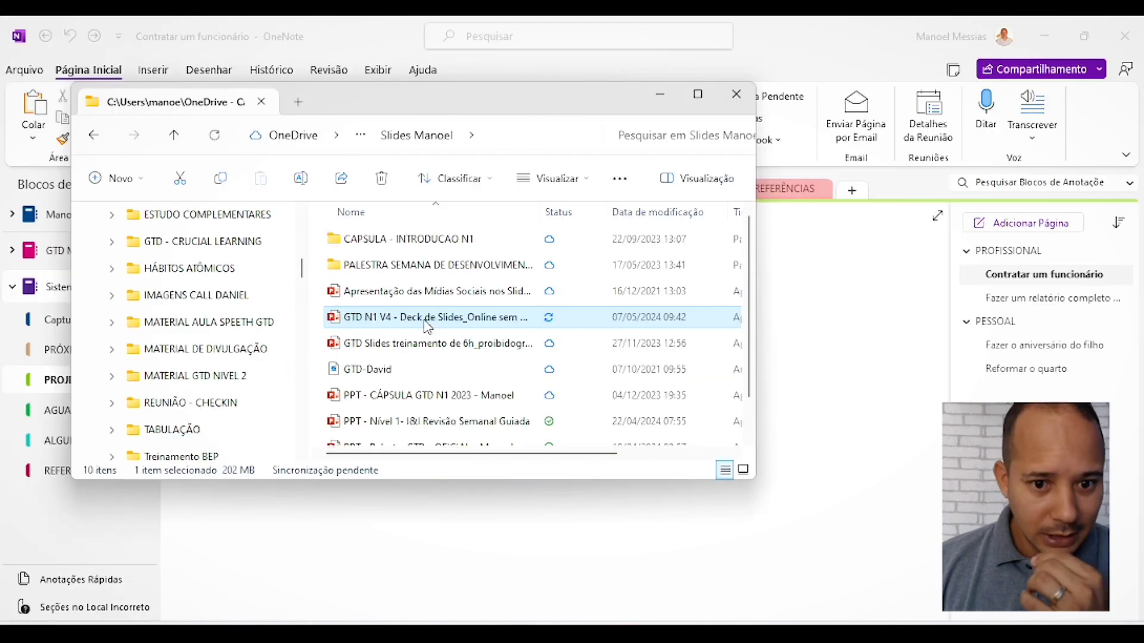
{"action": "left_click_drag", "start_coordinate": [428, 327], "coordinate": [834, 358]}
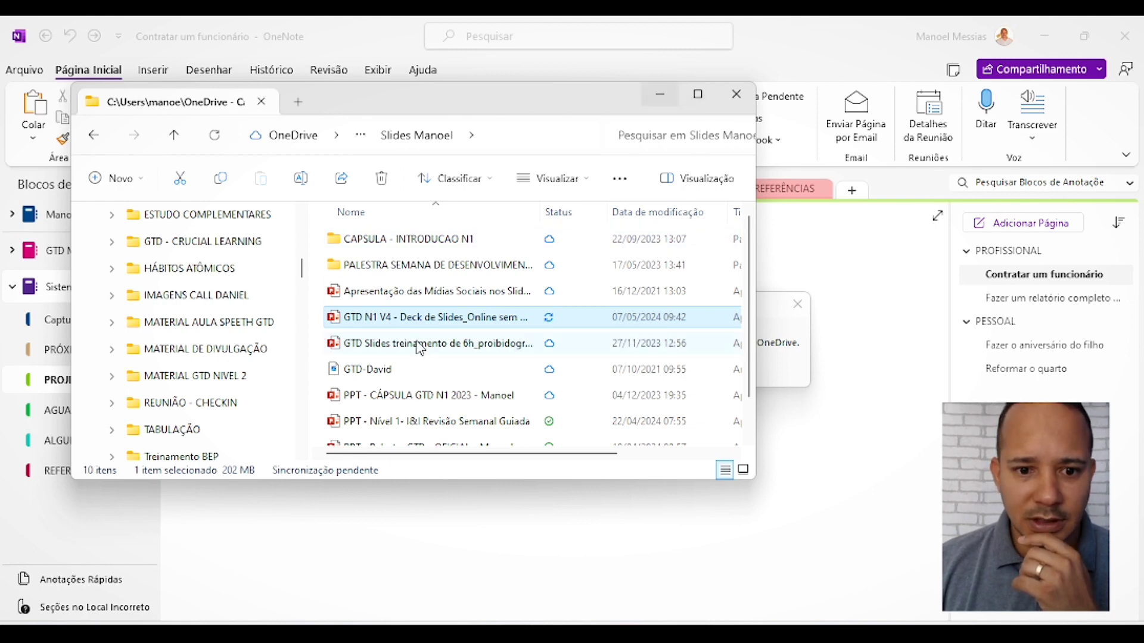
{"action": "left_click", "coordinate": [797, 304]}
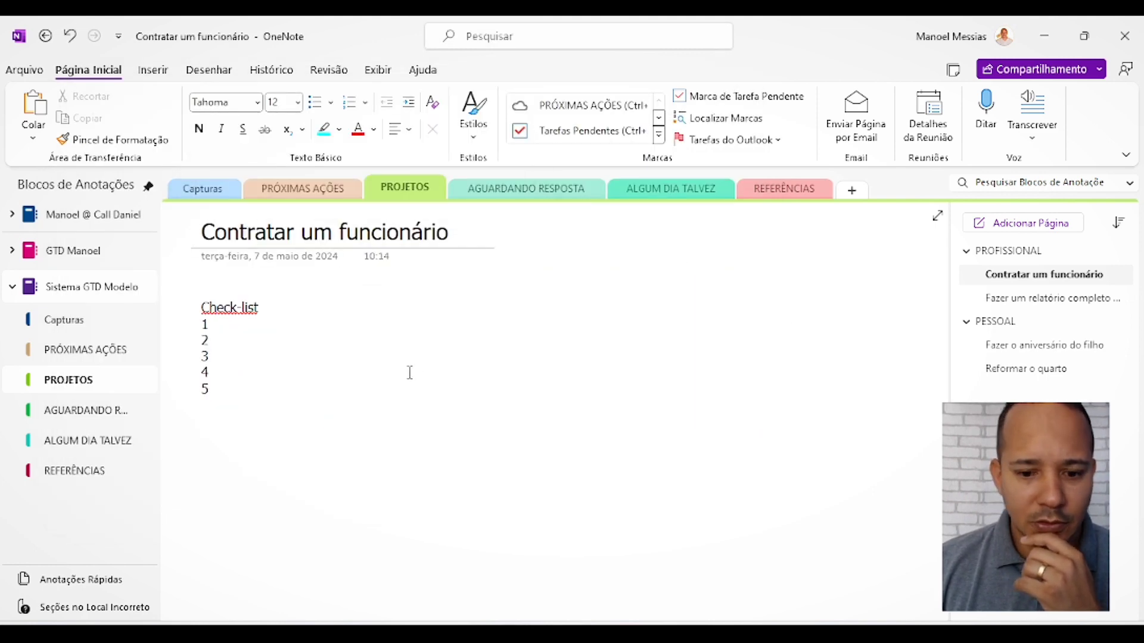
Attach the PDF "830 GTD Microsoft To Do A4_ptBR" from APOSTILAS DE FERRAMENTAS as a file and place it beside the check-list
{"action": "left_click", "coordinate": [517, 634]}
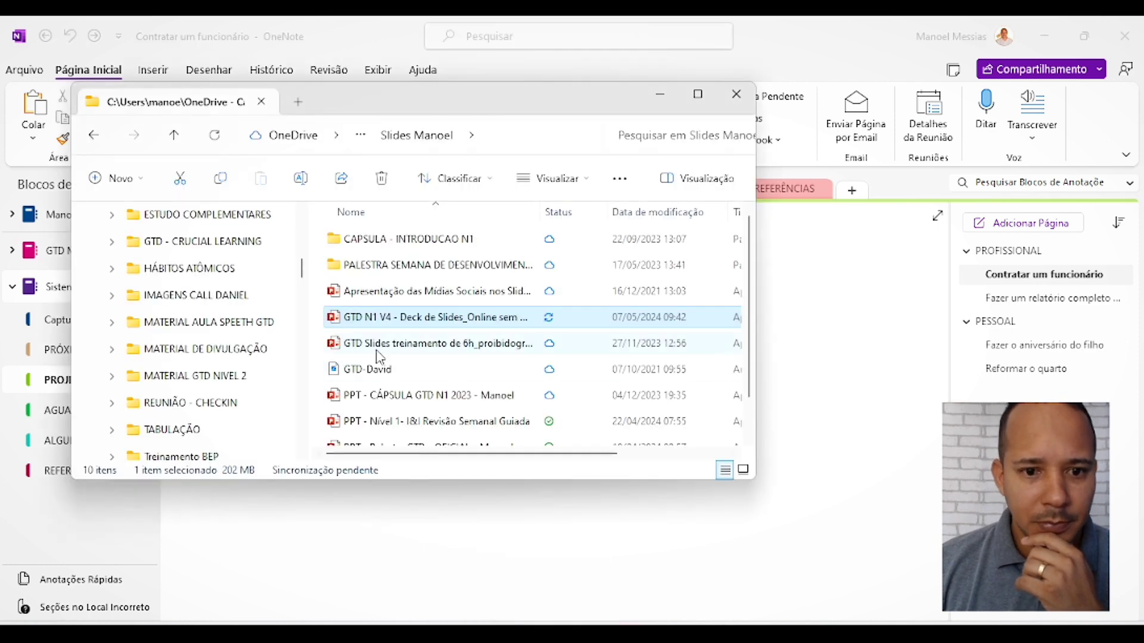
{"action": "scroll", "coordinate": [209, 295], "scroll_direction": "up", "scroll_amount": 5}
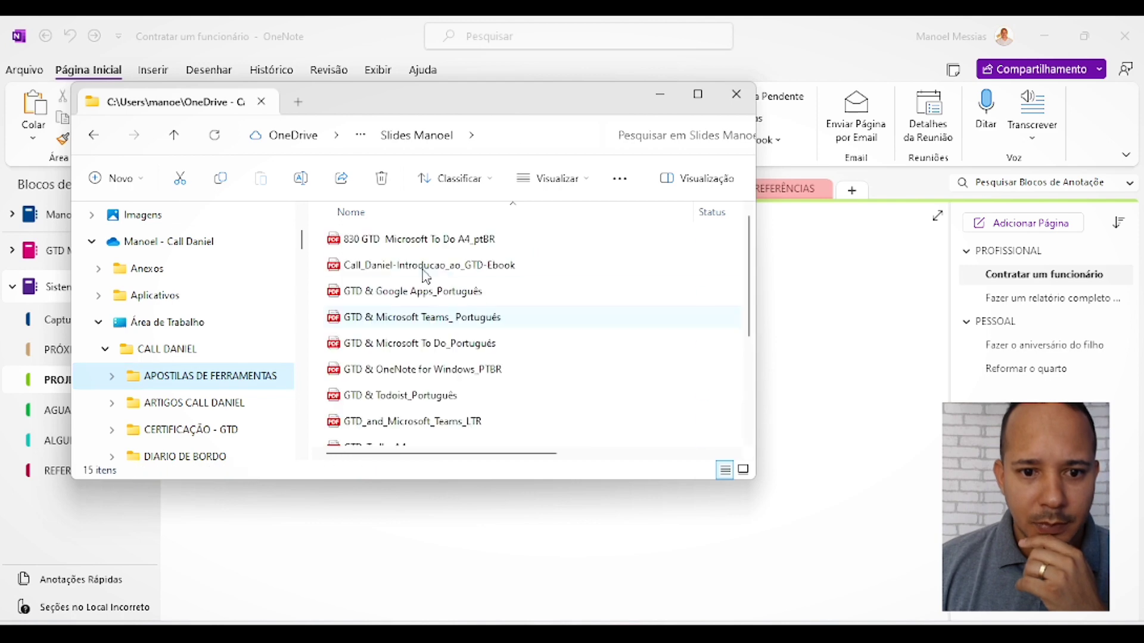
{"action": "left_click_drag", "start_coordinate": [424, 248], "coordinate": [807, 312]}
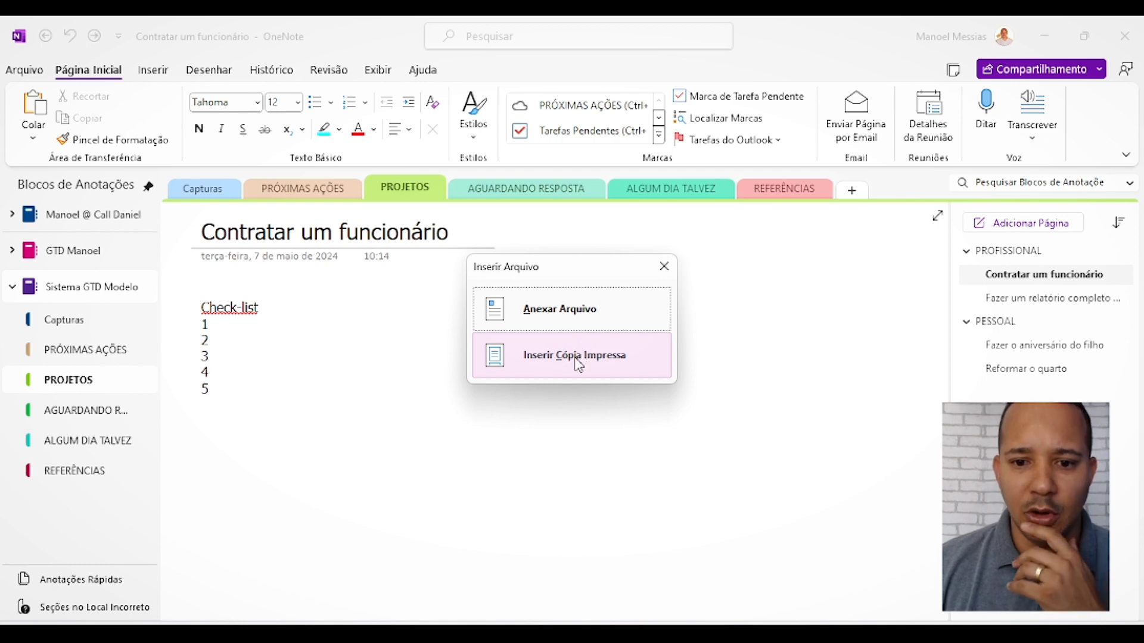
{"action": "left_click", "coordinate": [581, 319]}
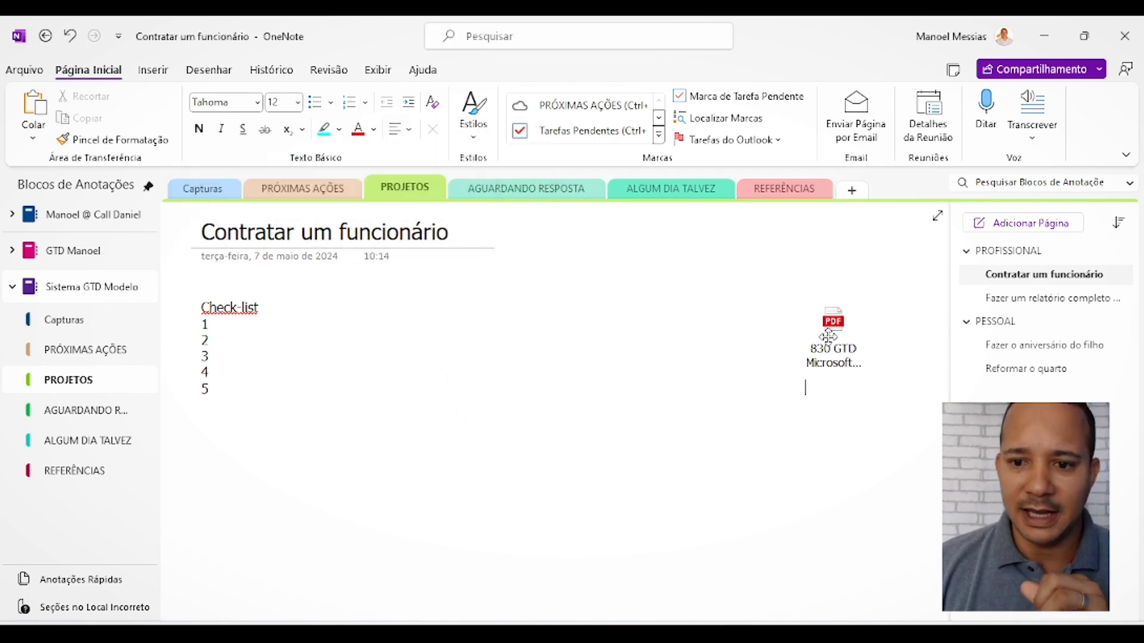
{"action": "left_click_drag", "start_coordinate": [831, 327], "coordinate": [369, 333]}
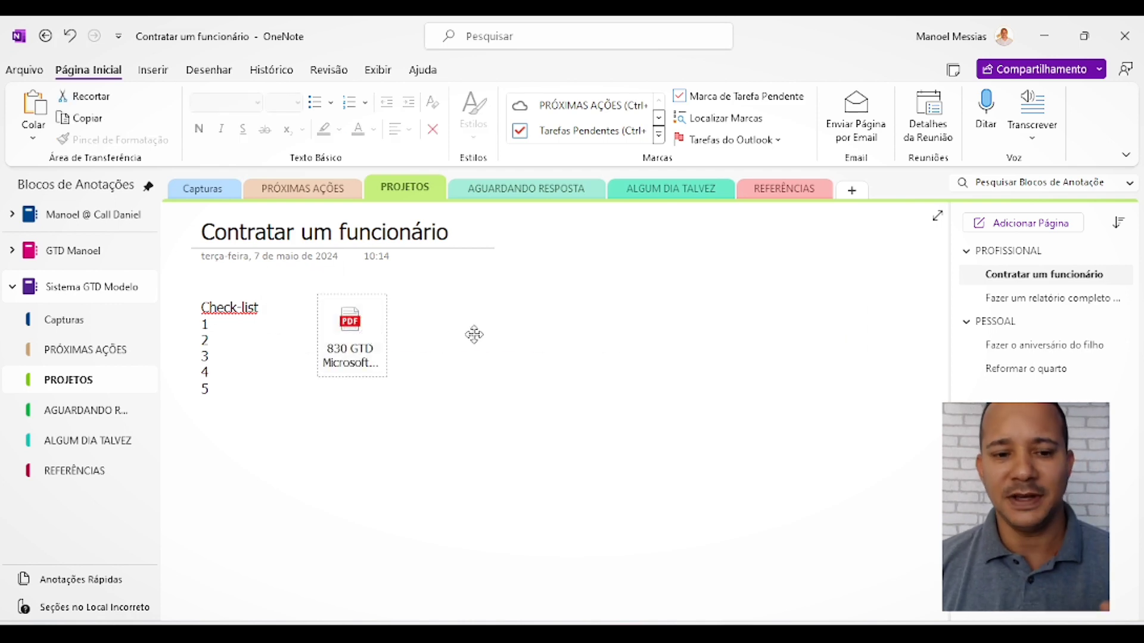
{"action": "left_click", "coordinate": [476, 335]}
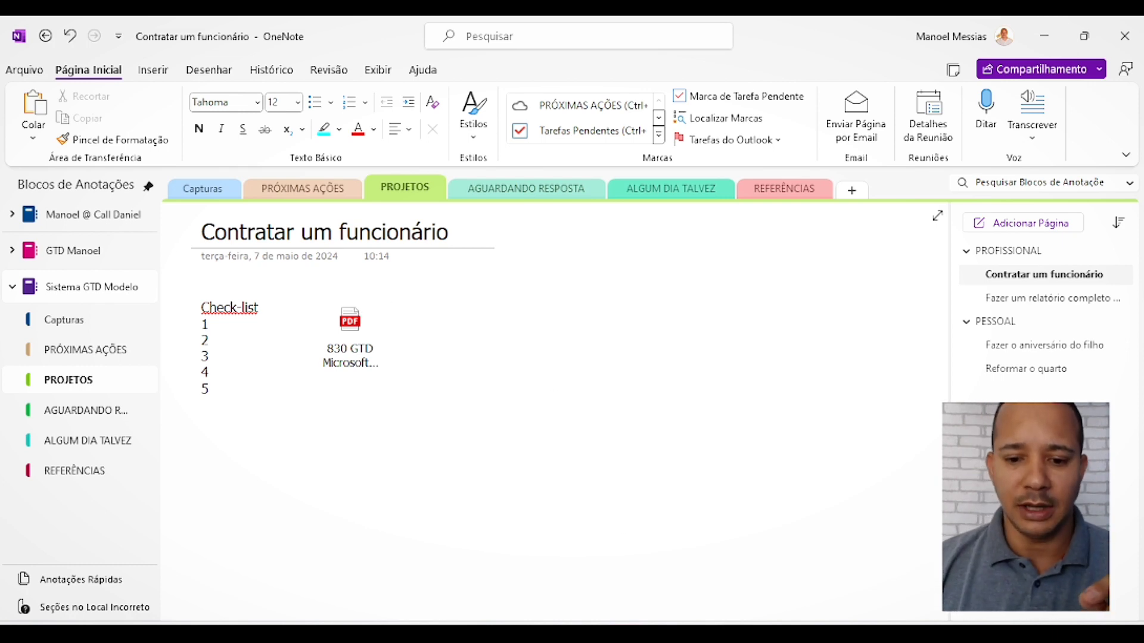
Switch to Outlook and attach the e-mail "Action: Pre-Work Check-In do Time | 09/05" to the OneNote page, beside the PDF
{"action": "mouse_move", "coordinate": [589, 634]}
{"action": "left_click", "coordinate": [588, 559]}
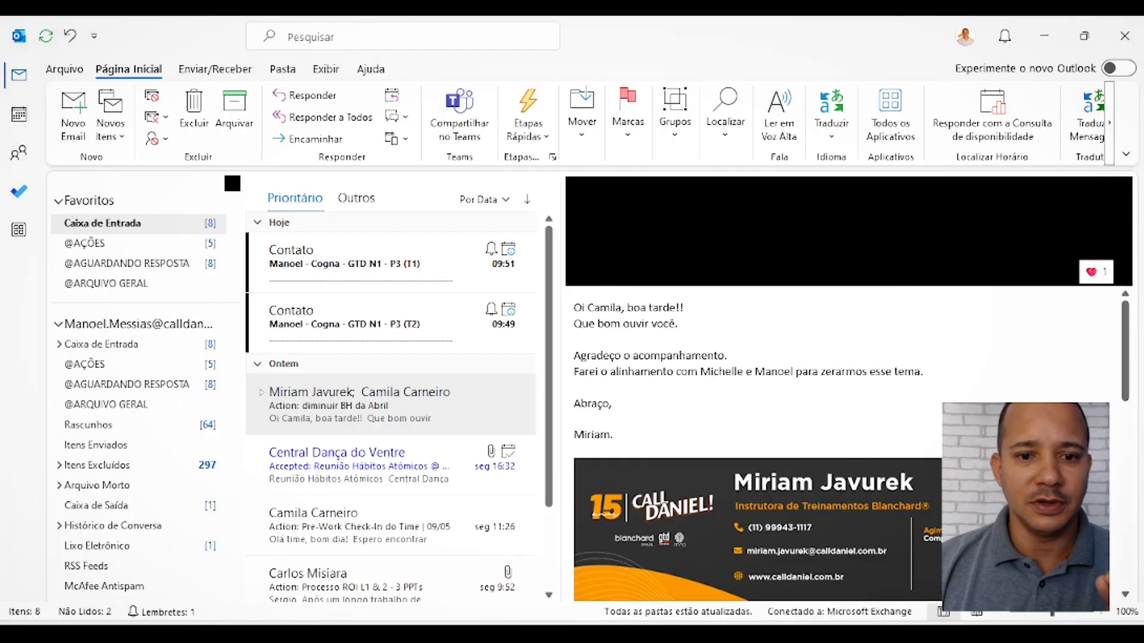
{"action": "left_click", "coordinate": [327, 464]}
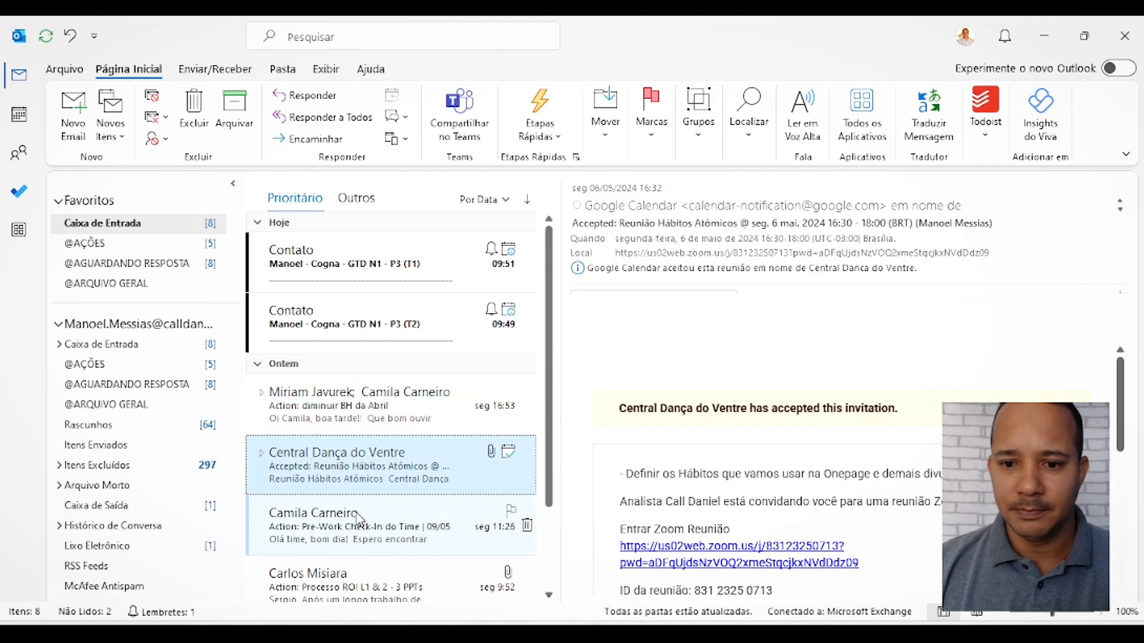
{"action": "left_click", "coordinate": [357, 521]}
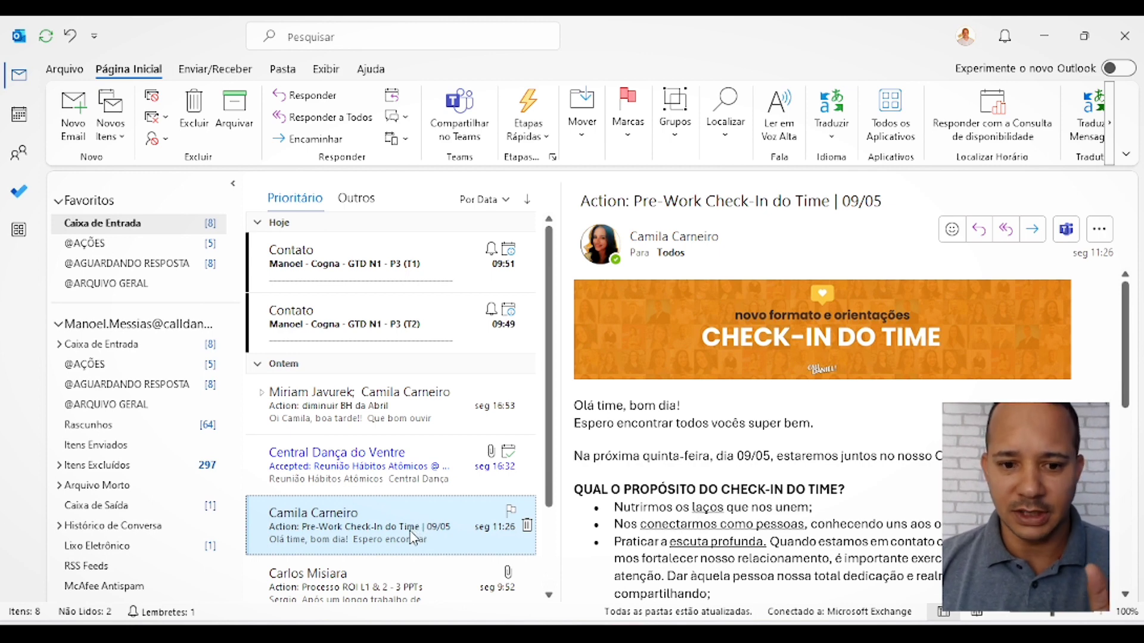
{"action": "left_click", "coordinate": [458, 634]}
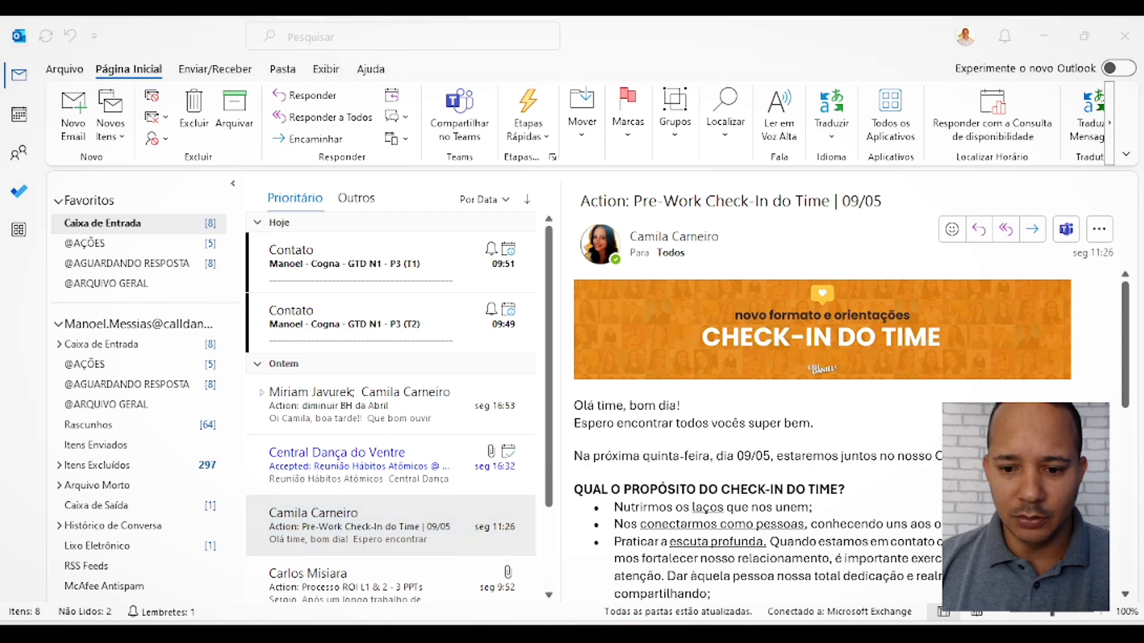
{"action": "left_click_drag", "start_coordinate": [453, 355], "coordinate": [434, 344]}
{"action": "left_click", "coordinate": [625, 331]}
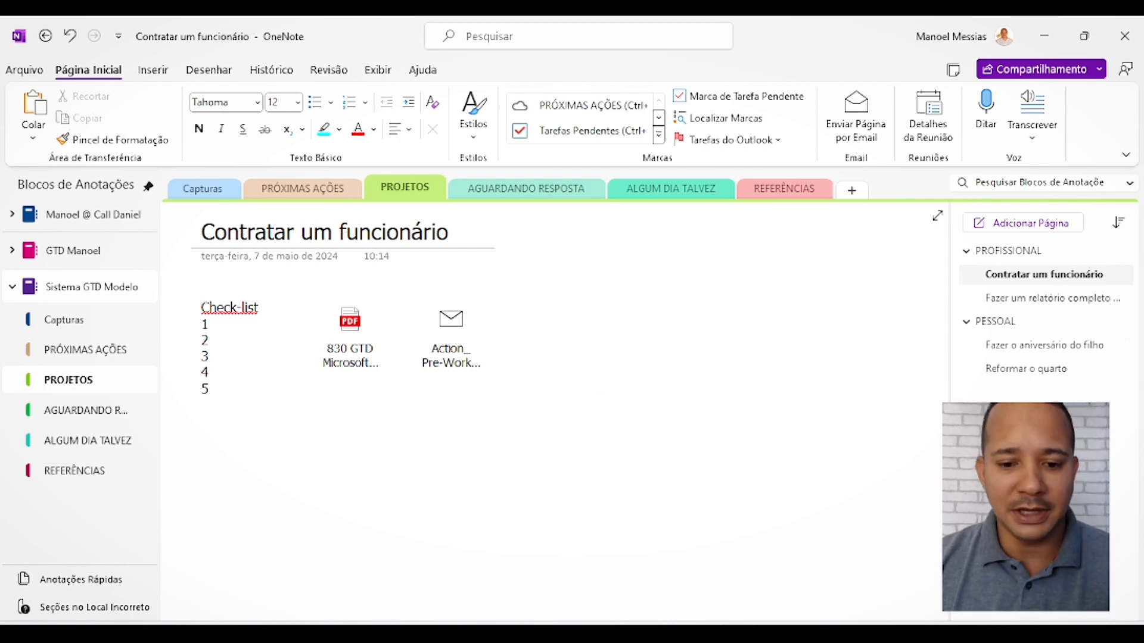
Switch to Chrome and search Google for "contratar um funcionario" in a new tab
{"action": "left_click", "coordinate": [472, 634]}
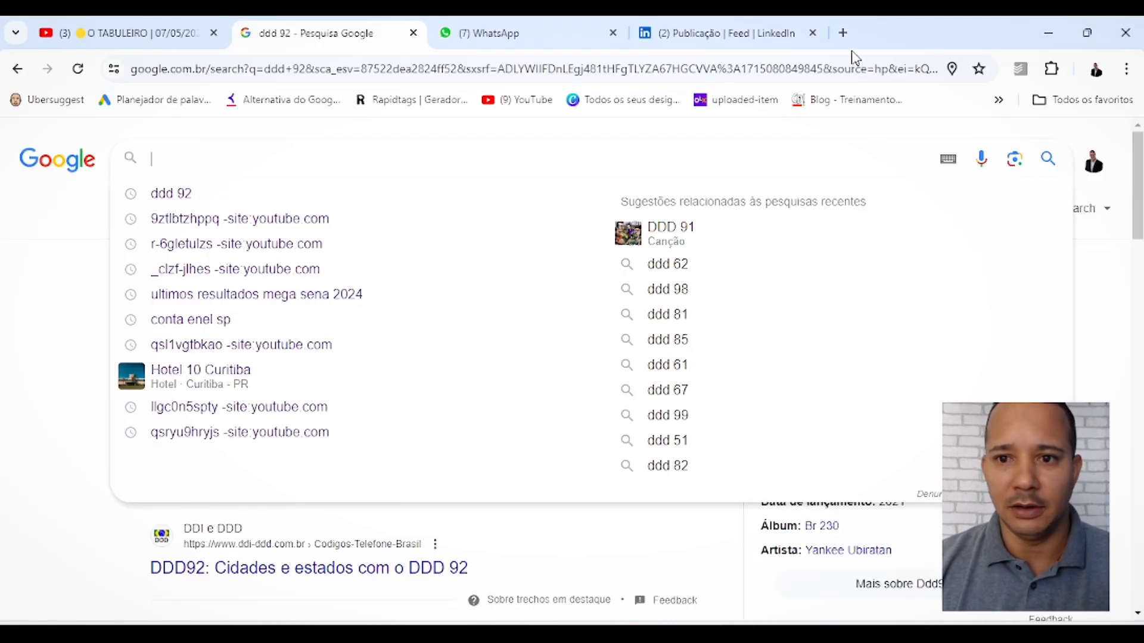
{"action": "left_click", "coordinate": [844, 34]}
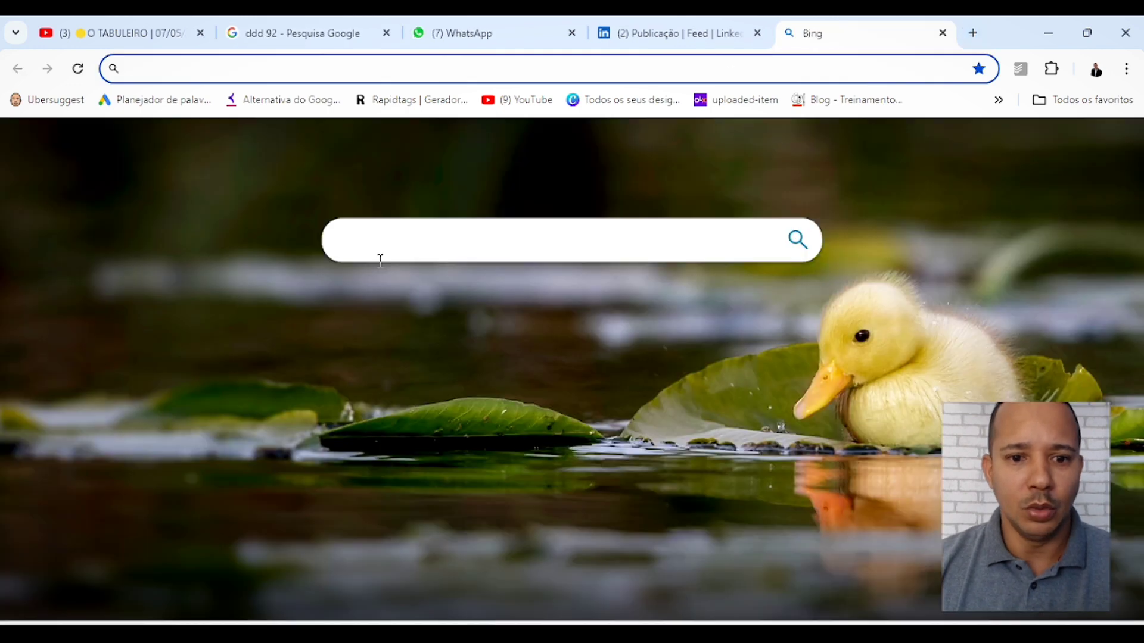
{"action": "left_click", "coordinate": [354, 313]}
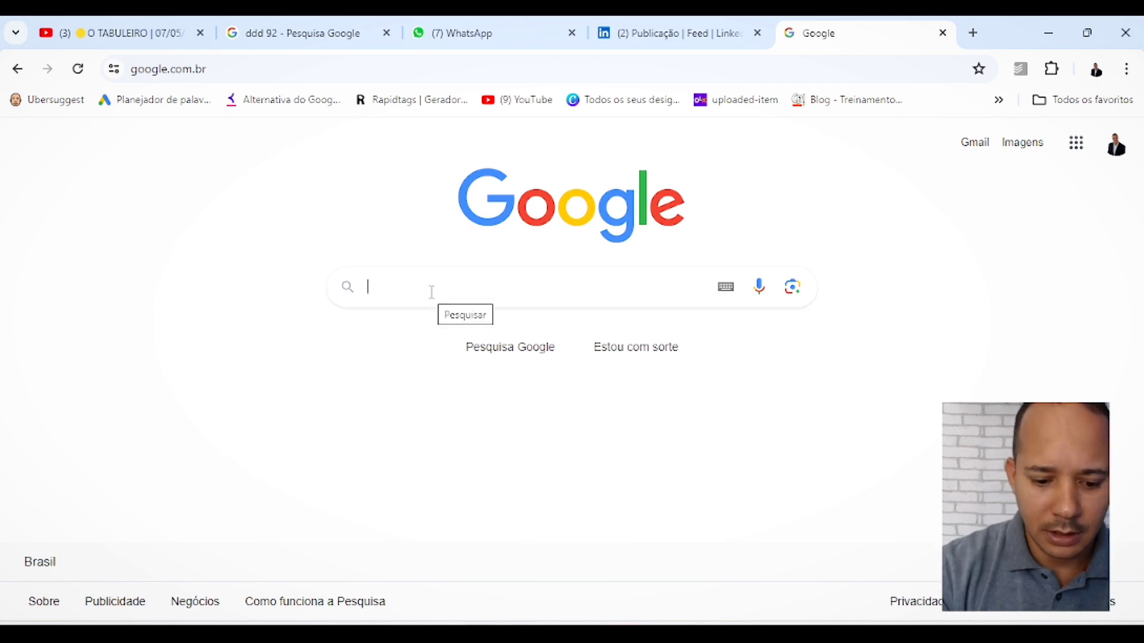
{"action": "type", "text": "contaratr"}
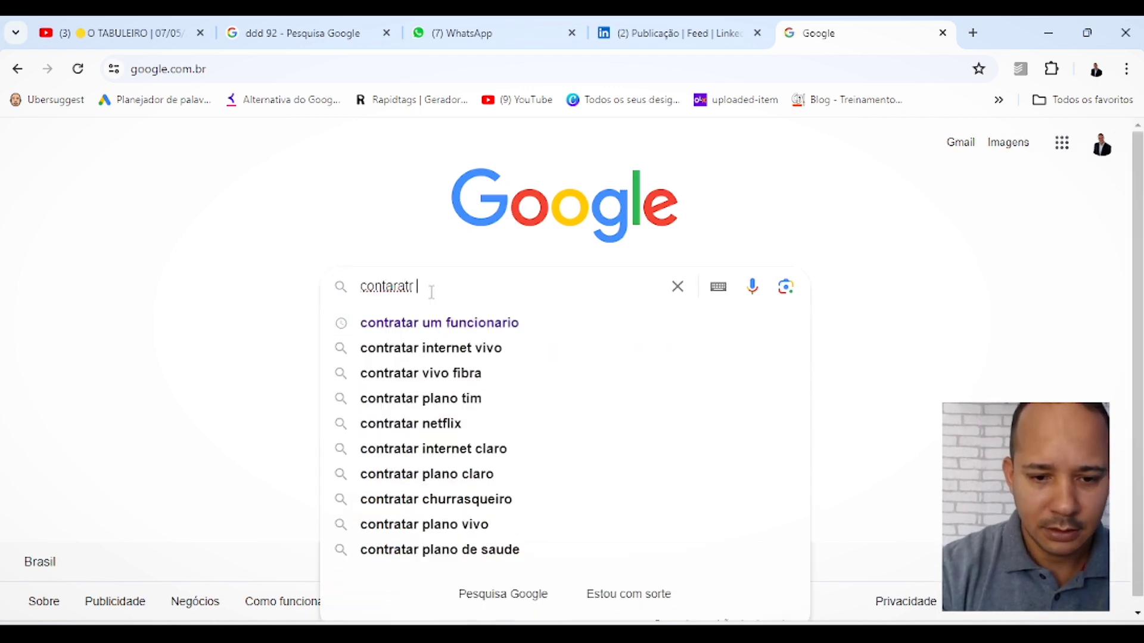
{"action": "key", "text": "BackSpace"}
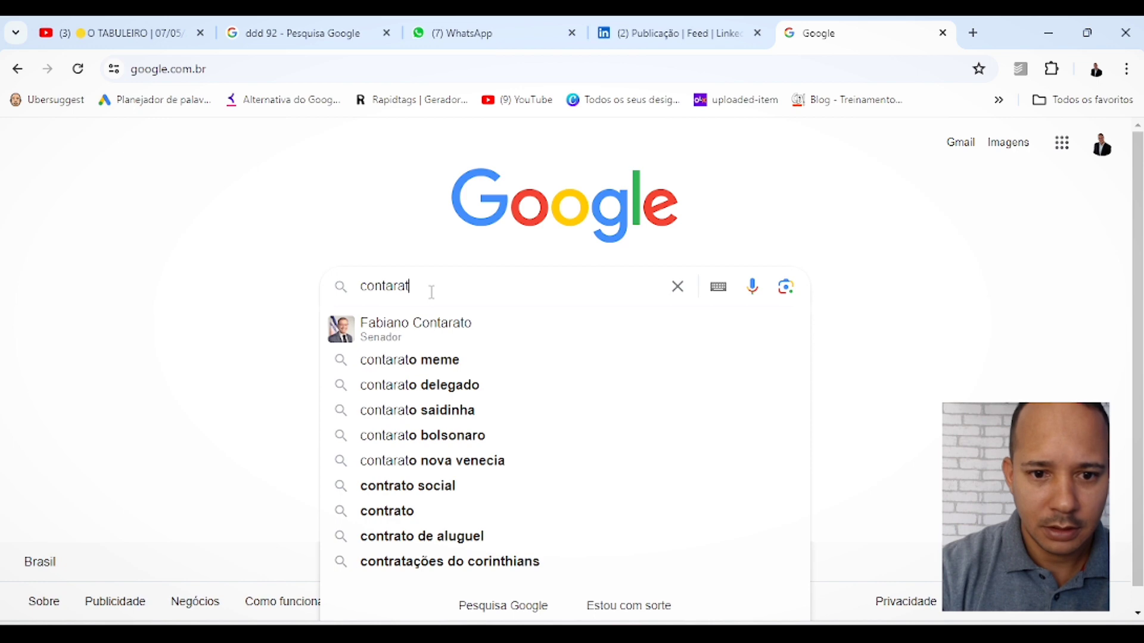
{"action": "key", "text": "BackSpace"}
{"action": "key", "text": "BackSpace"}
{"action": "key", "text": "BackSpace"}
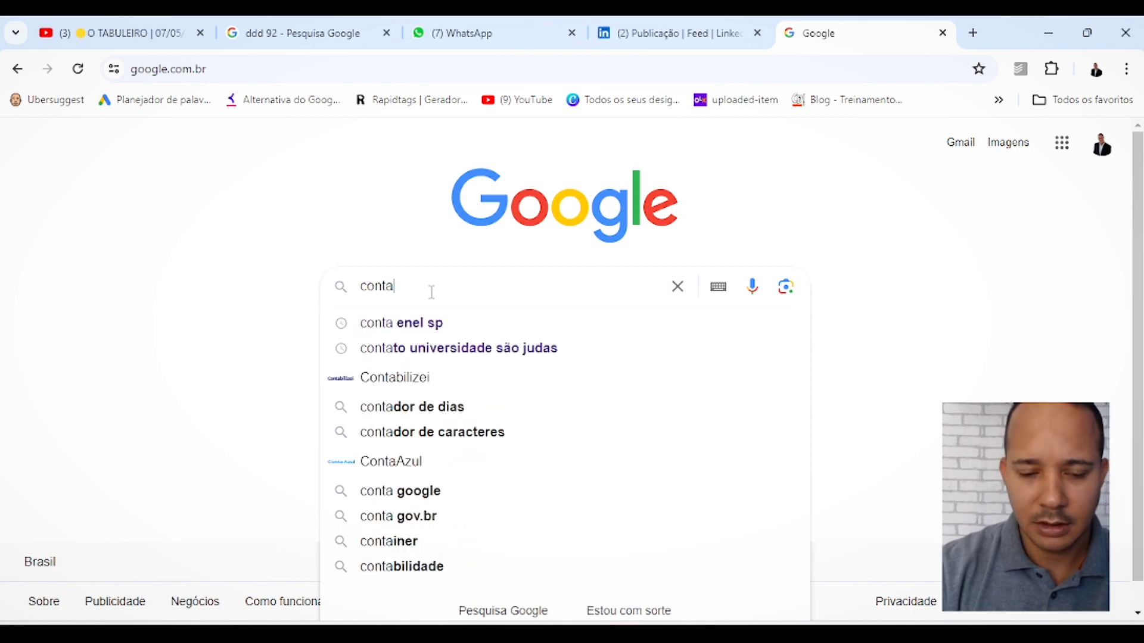
{"action": "key", "text": "BackSpace"}
{"action": "key", "text": "Down"}
{"action": "key", "text": "Return"}
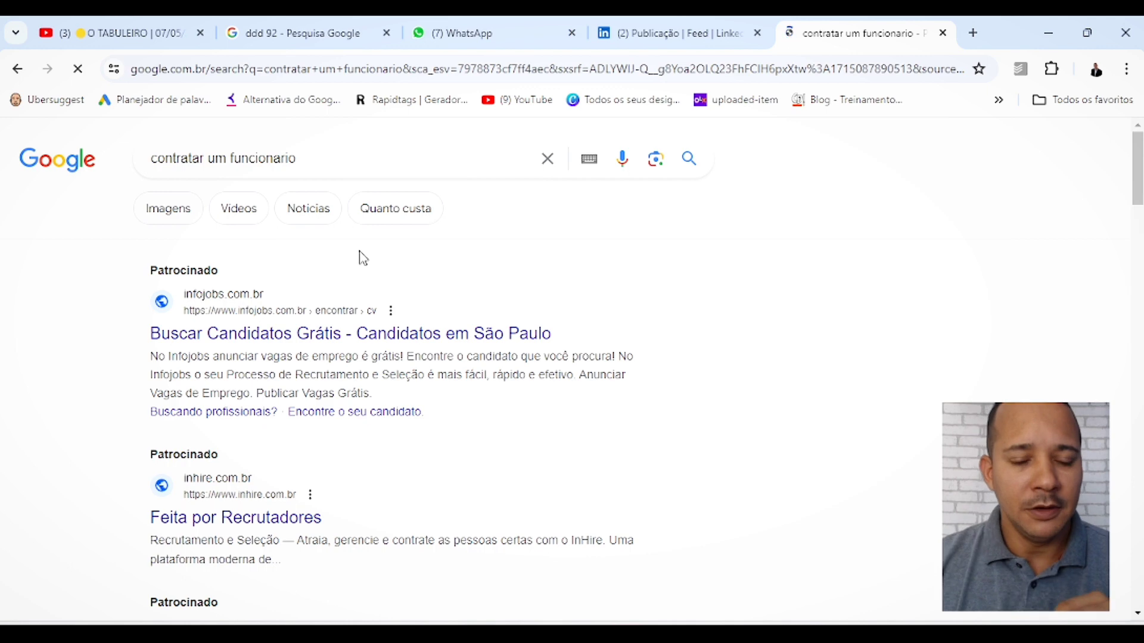
Show the image results and open the Portal Contábeis photo of two men shaking hands
{"action": "left_click", "coordinate": [190, 210]}
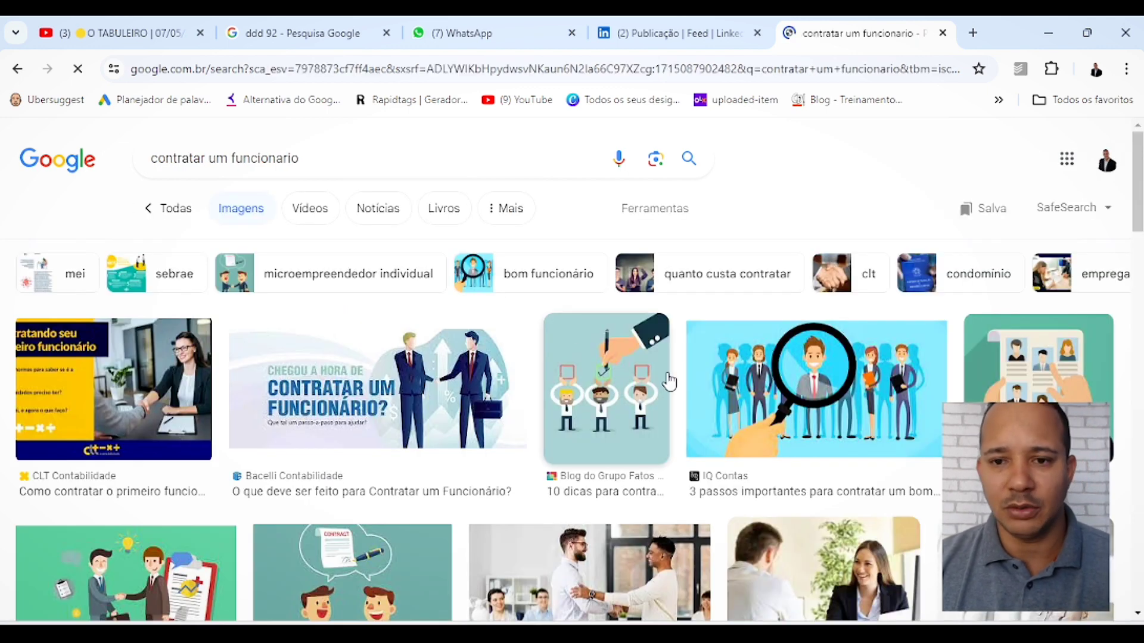
{"action": "scroll", "coordinate": [559, 298], "scroll_direction": "down", "scroll_amount": 5}
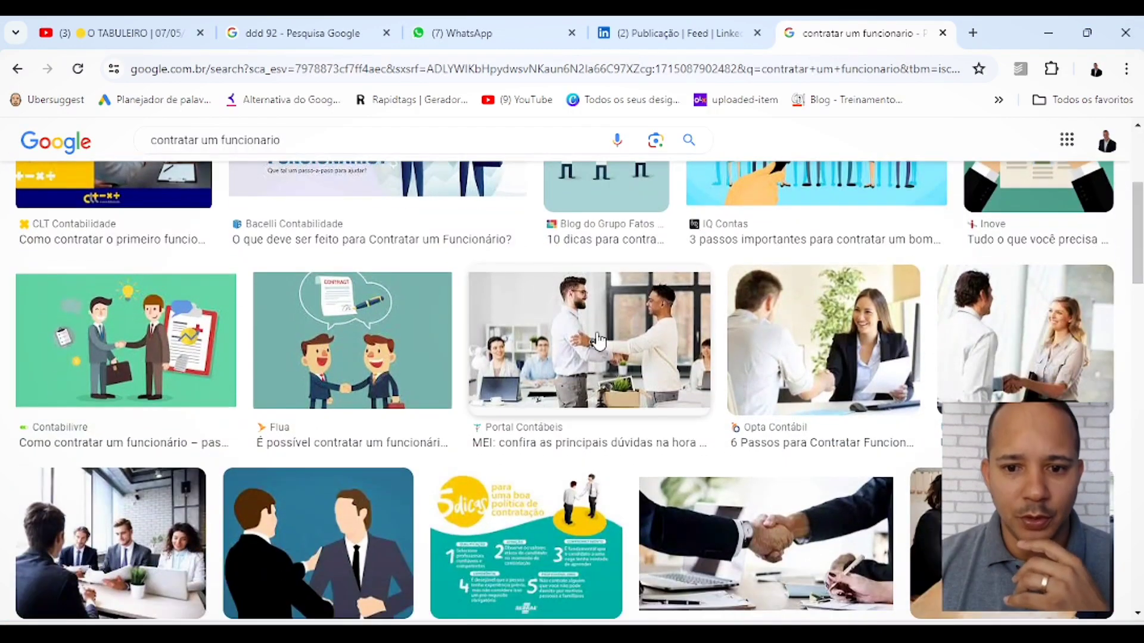
{"action": "left_click", "coordinate": [600, 341]}
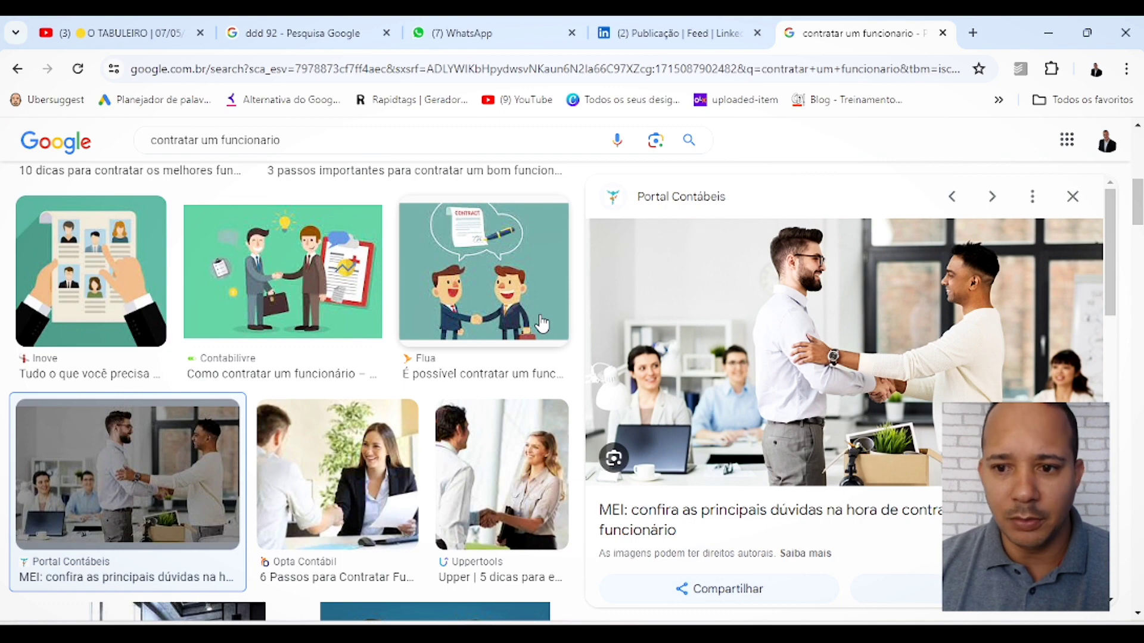
Switch to OneNote and insert a screen clipping of the browser's handshake photo on the "Contratar um funcionário" page
{"action": "key", "text": "alt+Tab"}
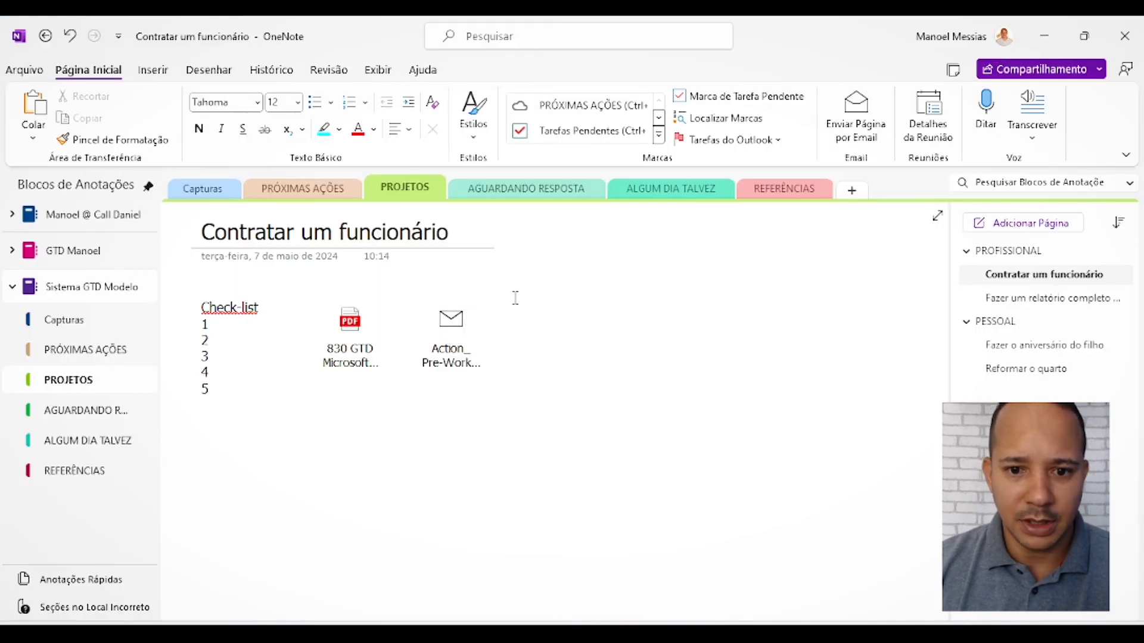
{"action": "left_click", "coordinate": [156, 79]}
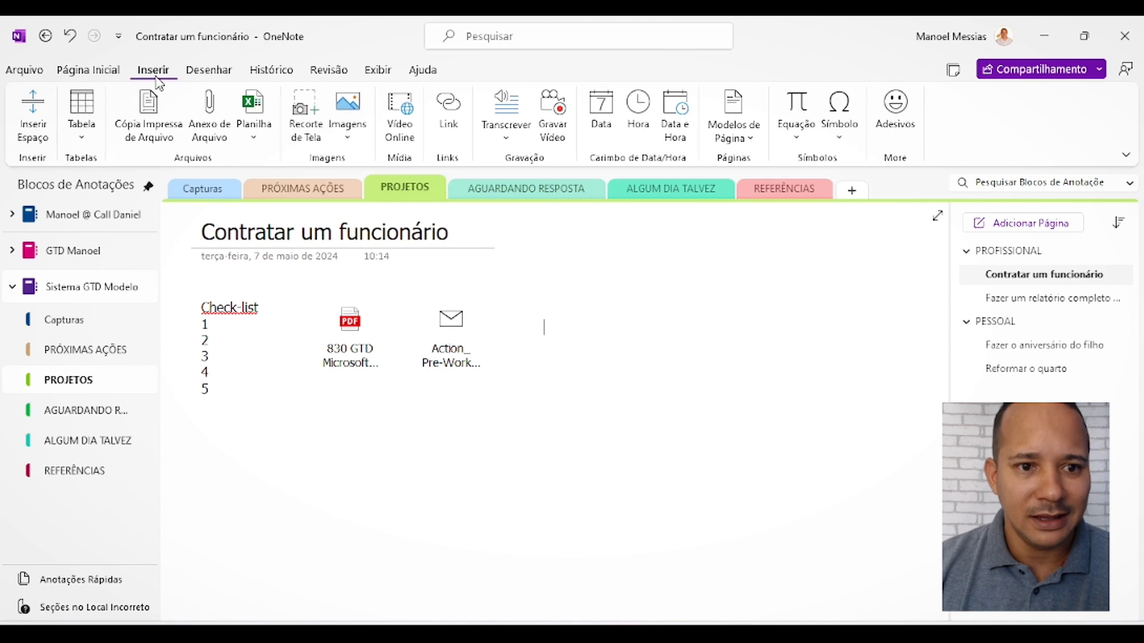
{"action": "left_click", "coordinate": [309, 124]}
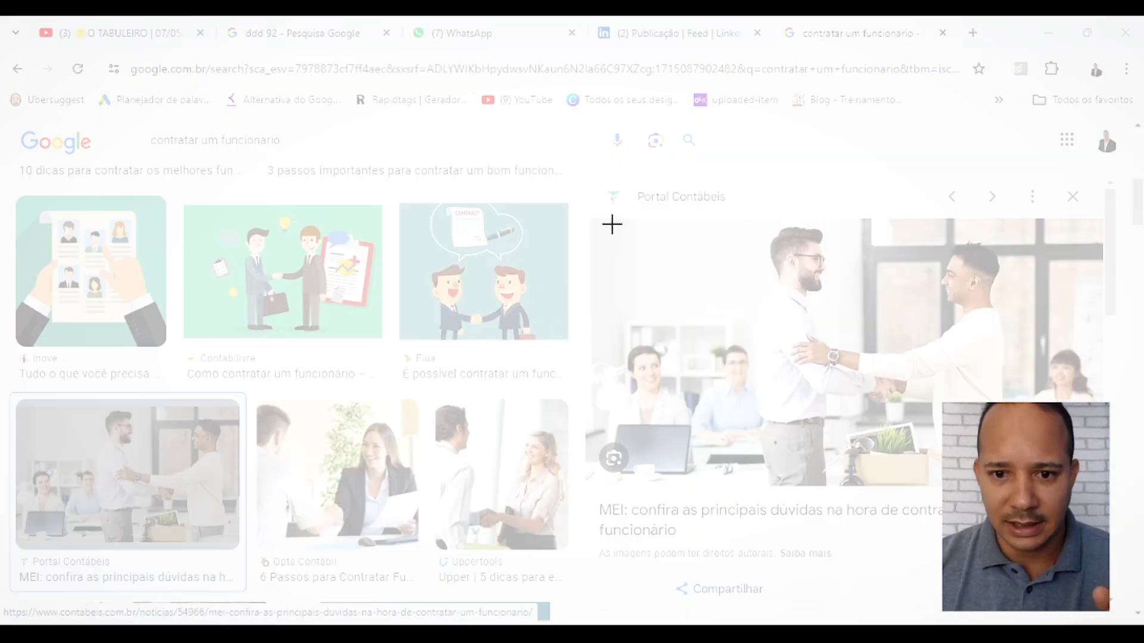
{"action": "left_click_drag", "start_coordinate": [610, 226], "coordinate": [1056, 475]}
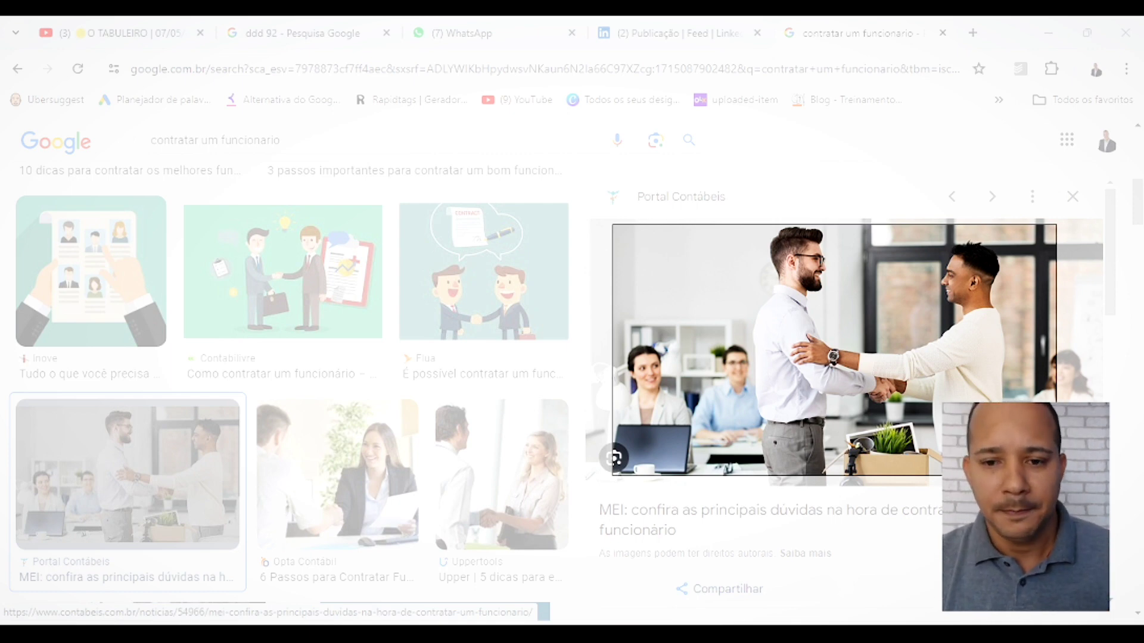
{"action": "left_click_drag", "start_coordinate": [1056, 475], "coordinate": [1056, 476]}
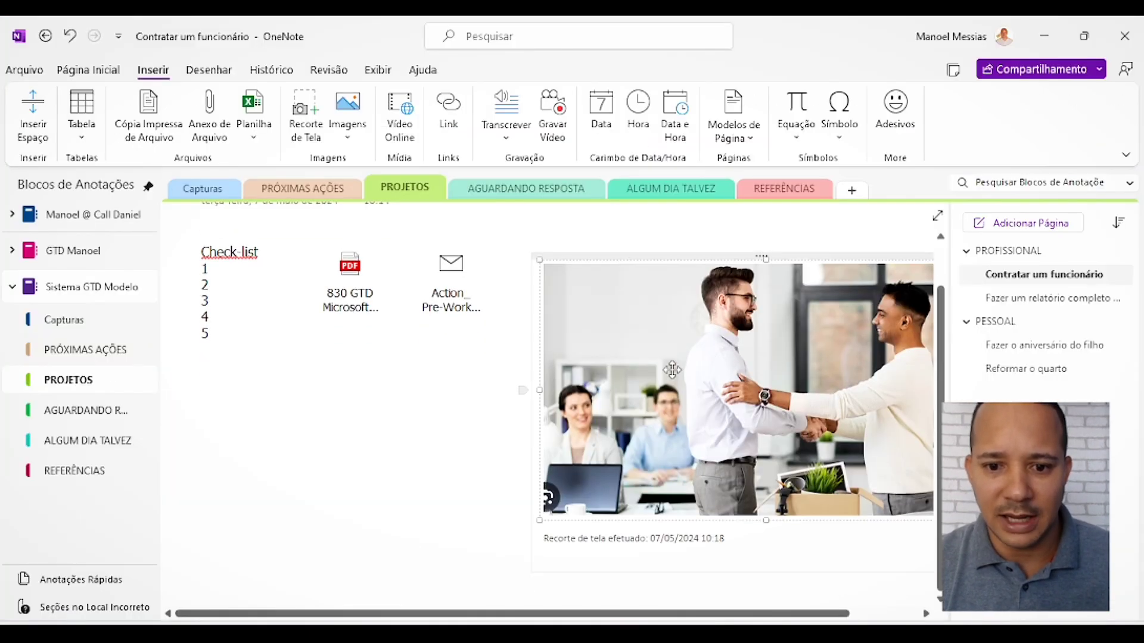
Shrink the handshake clipping and move it slightly closer to the attached e-mail
{"action": "left_click_drag", "start_coordinate": [541, 520], "coordinate": [673, 436]}
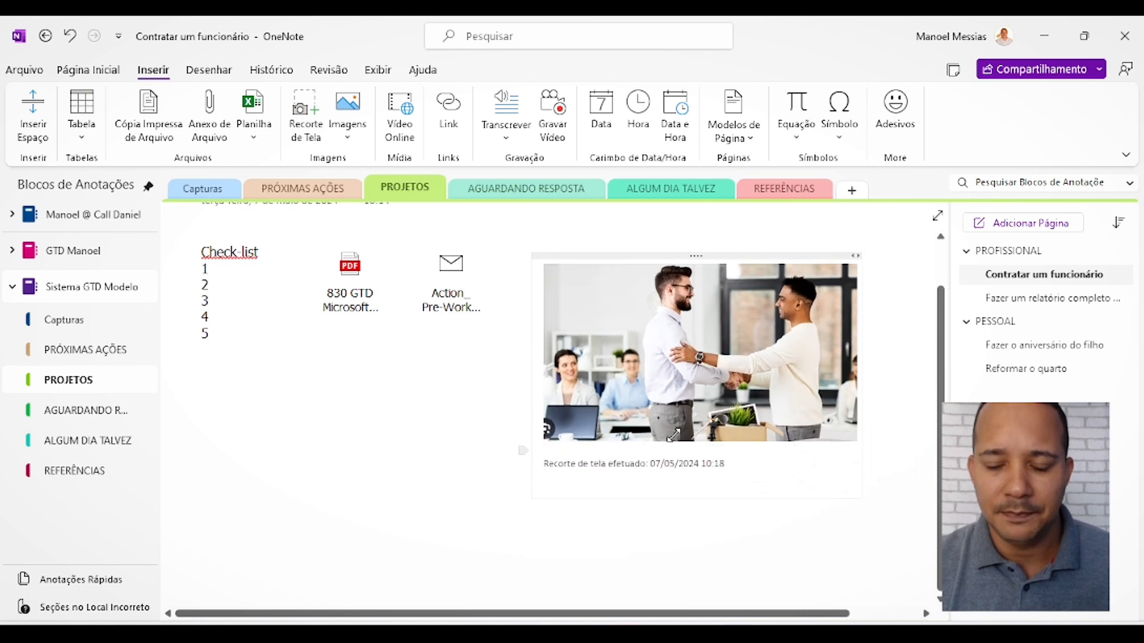
{"action": "left_click_drag", "start_coordinate": [757, 255], "coordinate": [737, 237]}
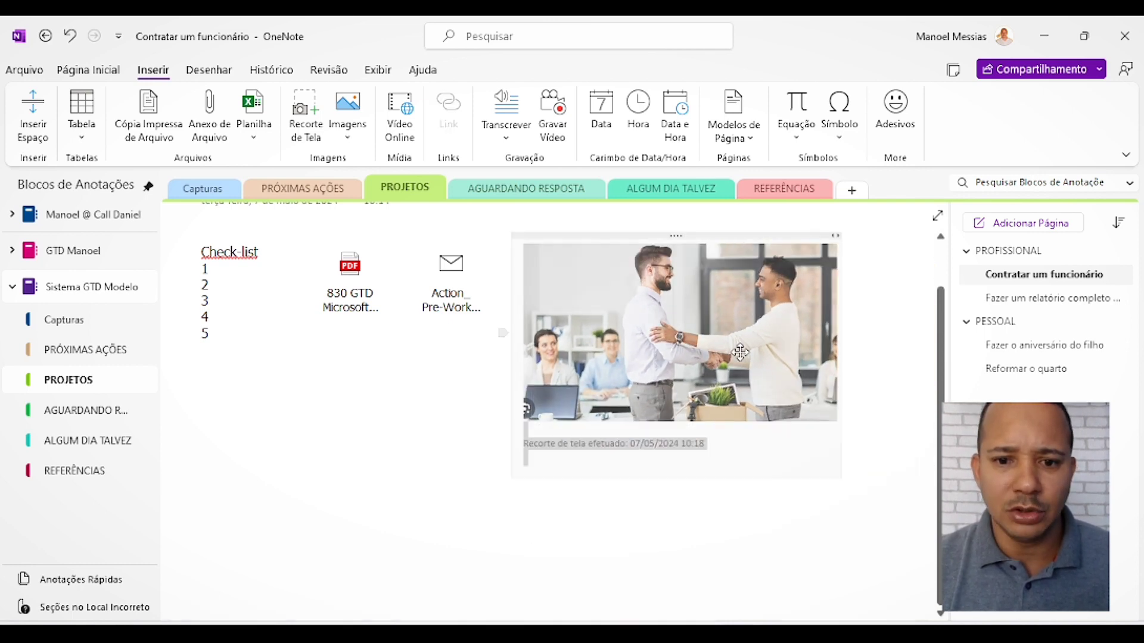
{"action": "left_click", "coordinate": [499, 557]}
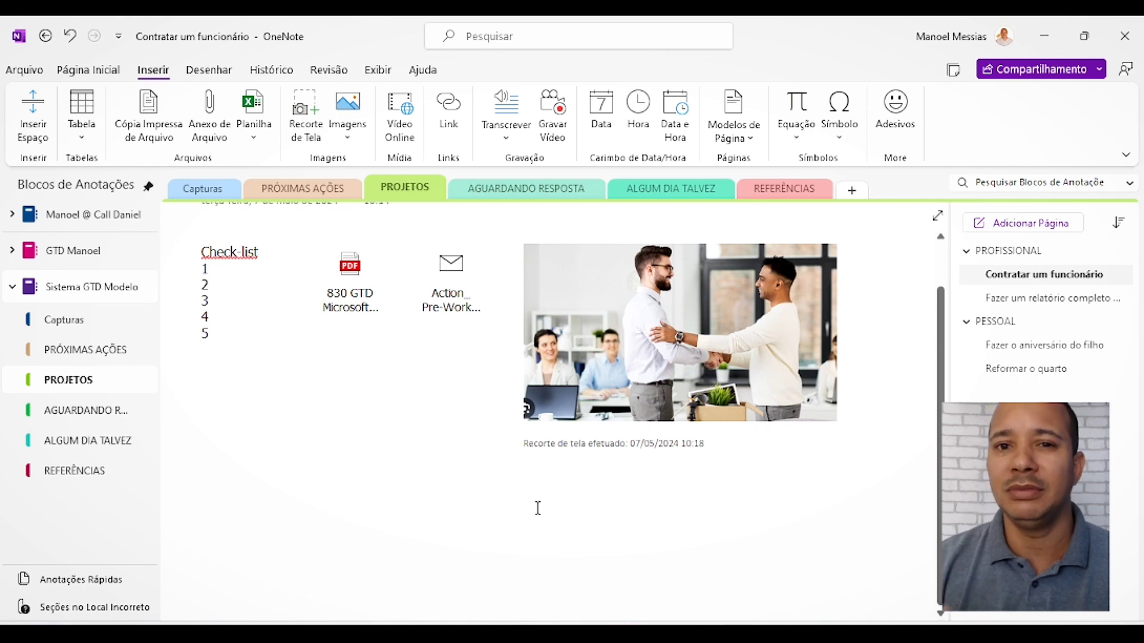
Switch to Chrome and search Google Images for "contratar um funcionario texto"
{"action": "key", "text": "alt+Tab"}
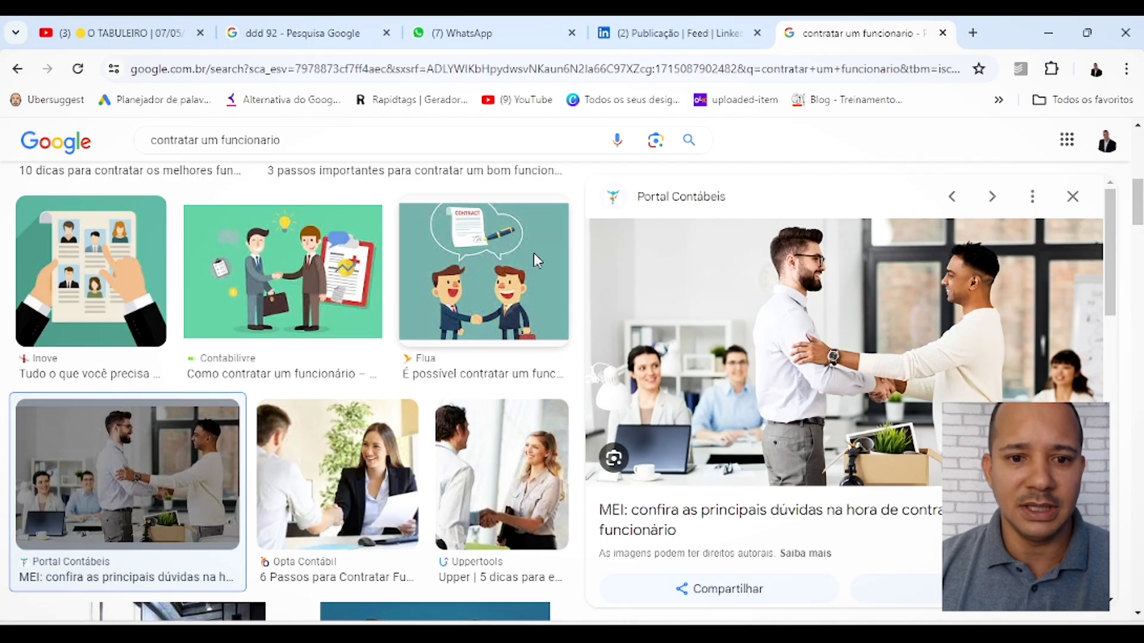
{"action": "left_click", "coordinate": [330, 133]}
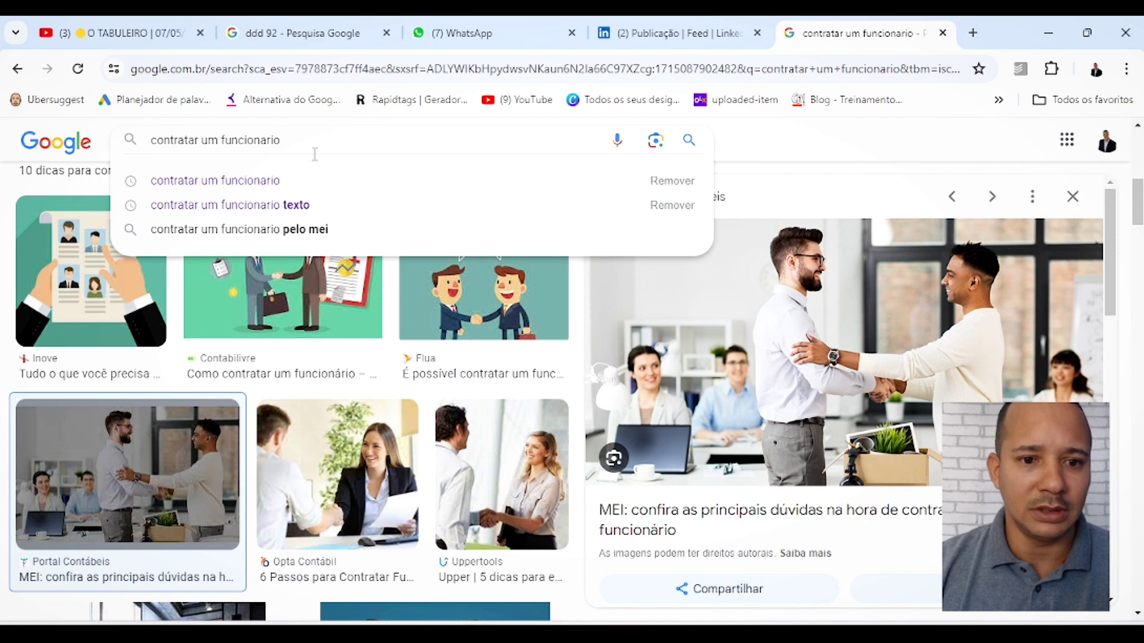
{"action": "left_click", "coordinate": [273, 204]}
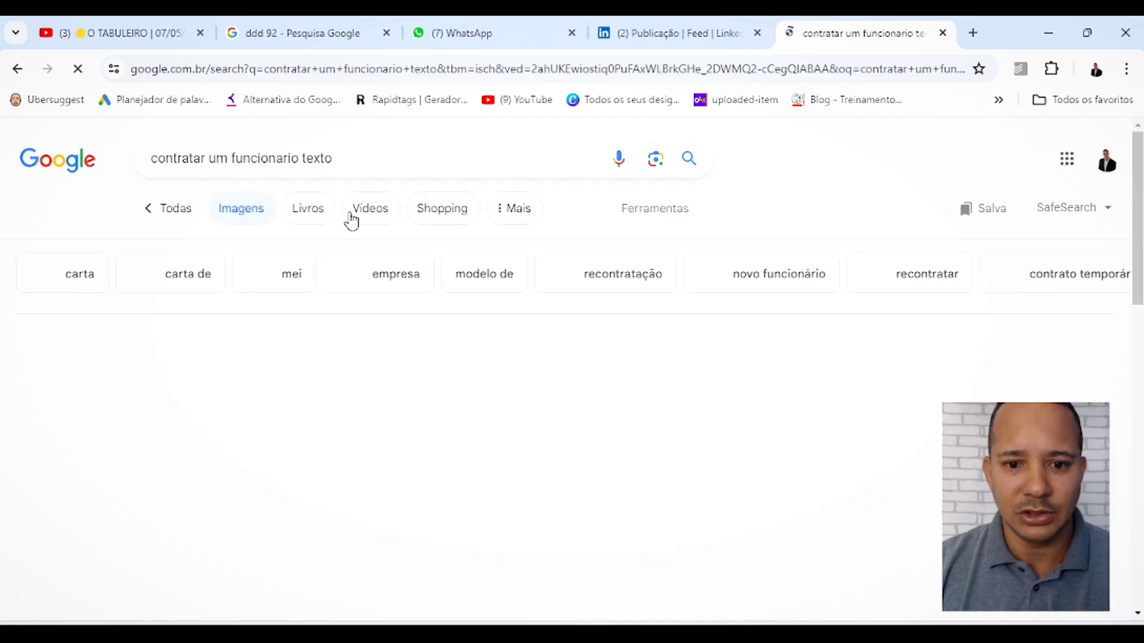
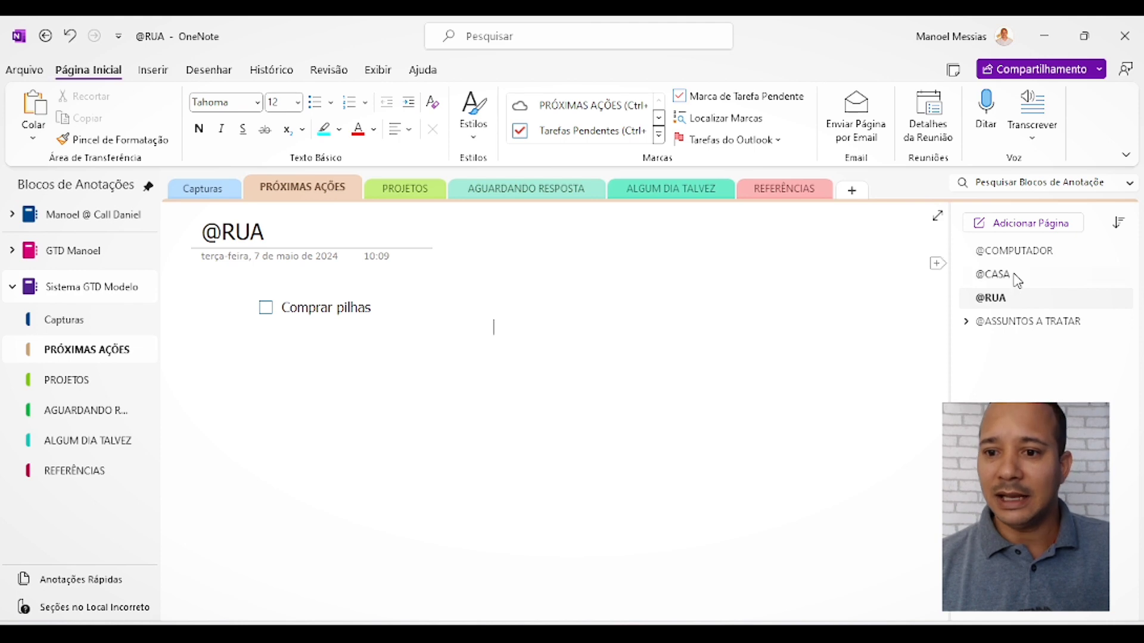
{"action": "left_click", "coordinate": [1024, 251]}
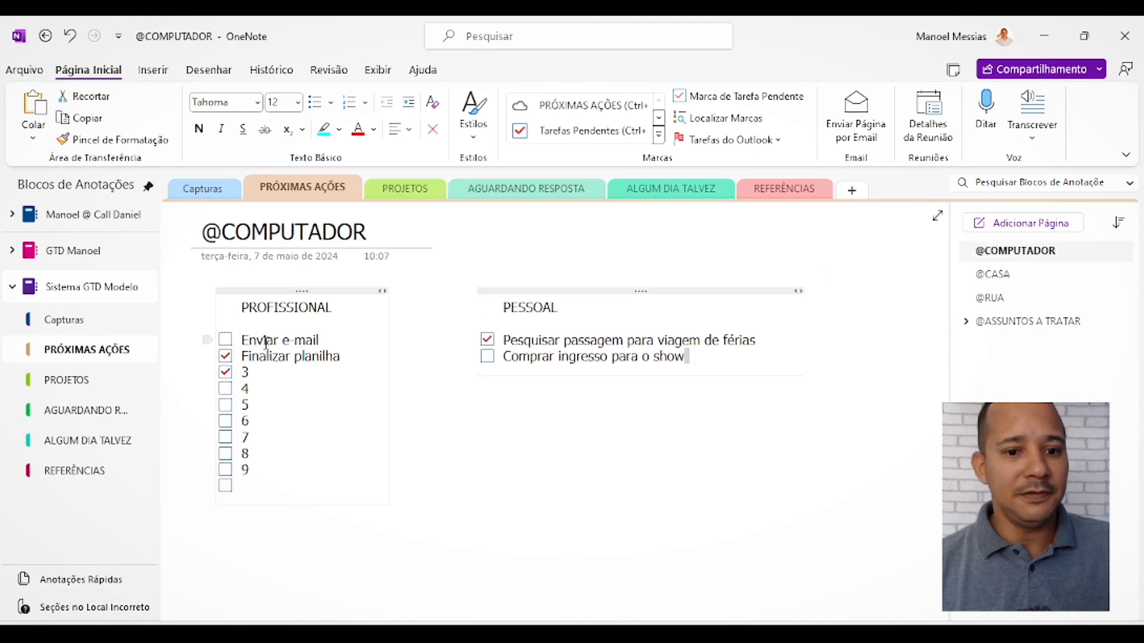
{"action": "left_click_drag", "start_coordinate": [326, 339], "coordinate": [241, 340]}
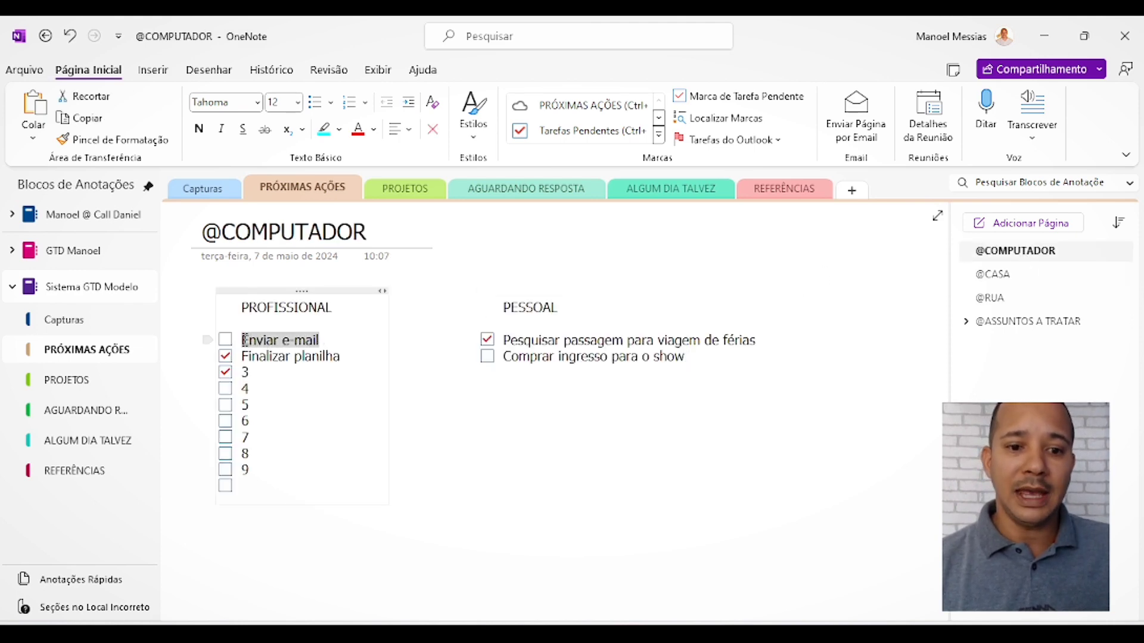
{"action": "left_click", "coordinate": [199, 132]}
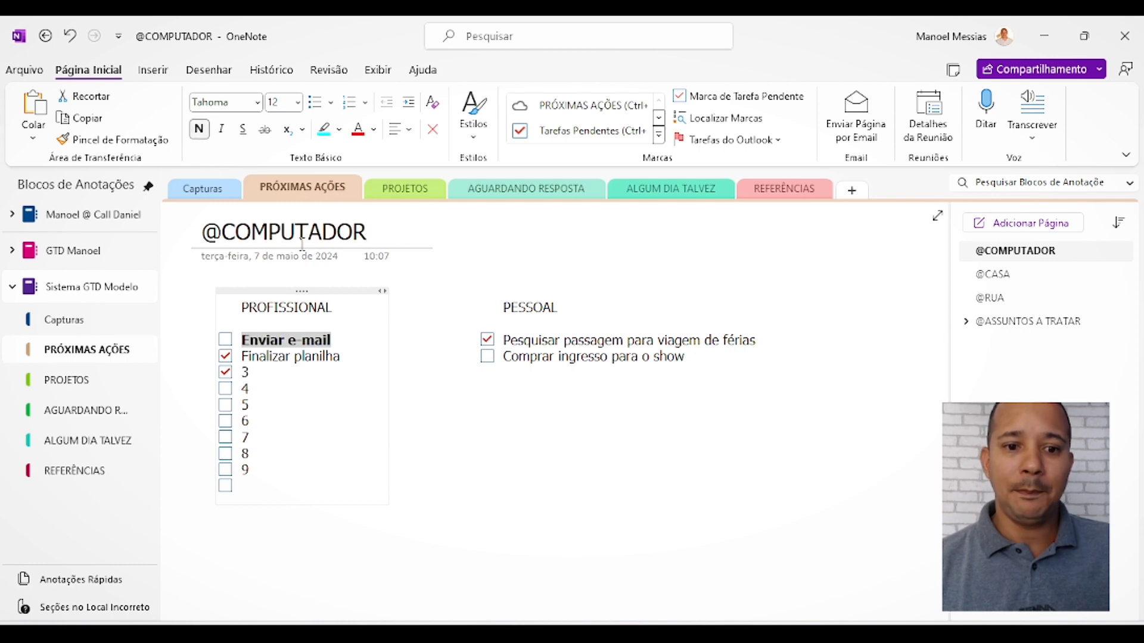
{"action": "left_click", "coordinate": [364, 338]}
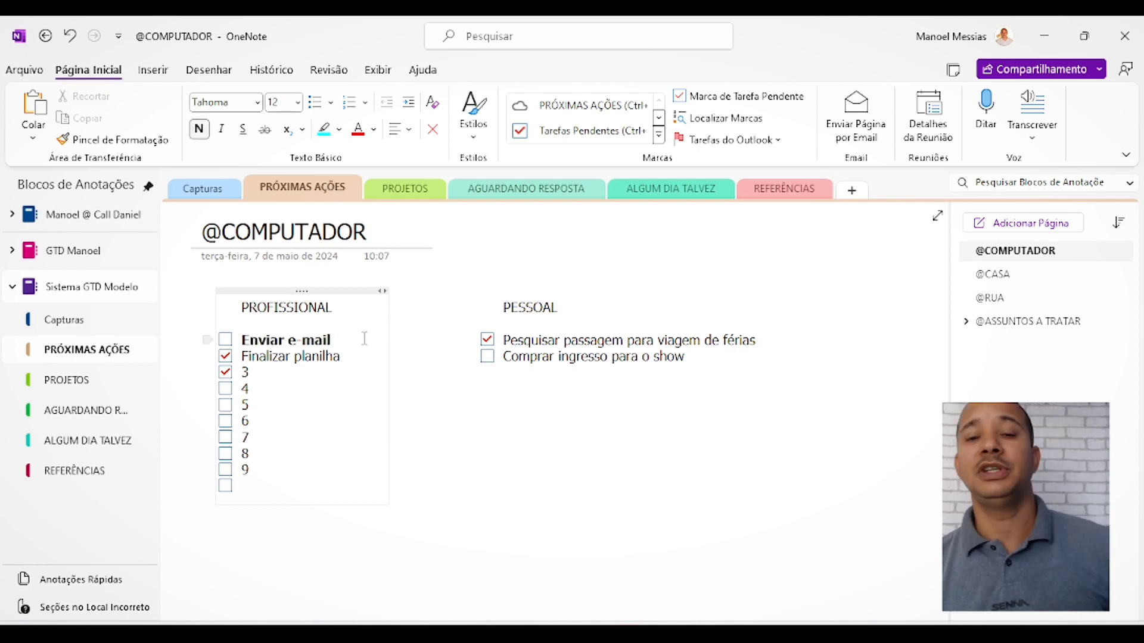
Copy the link to the "Contratar um funcionário" page in the PROJETOS section
{"action": "left_click", "coordinate": [411, 200]}
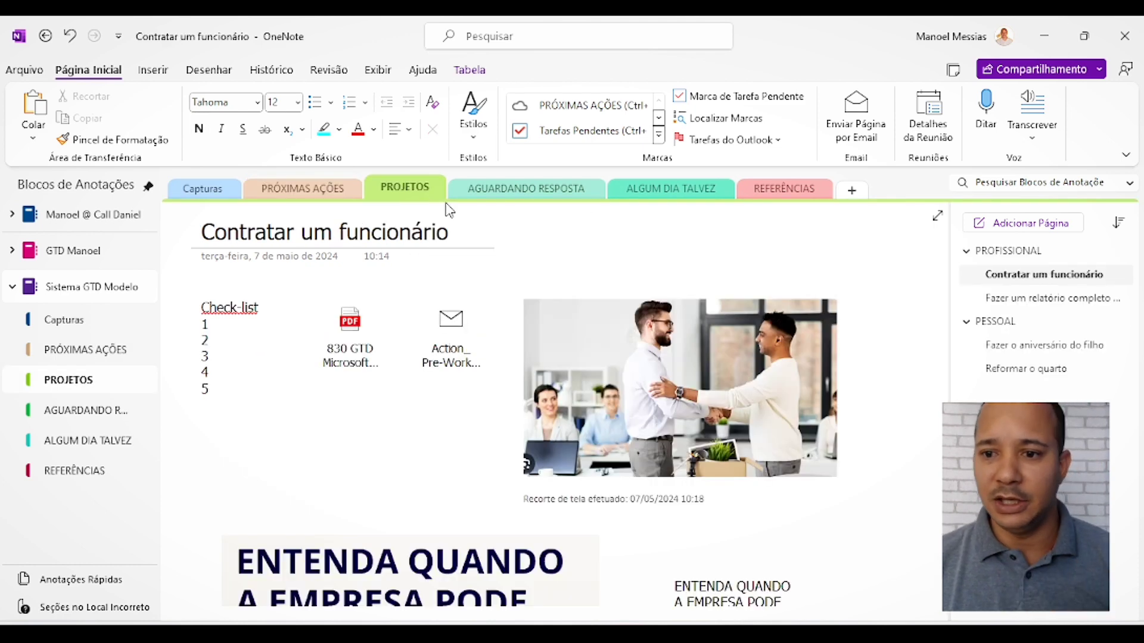
{"action": "right_click", "coordinate": [1030, 284]}
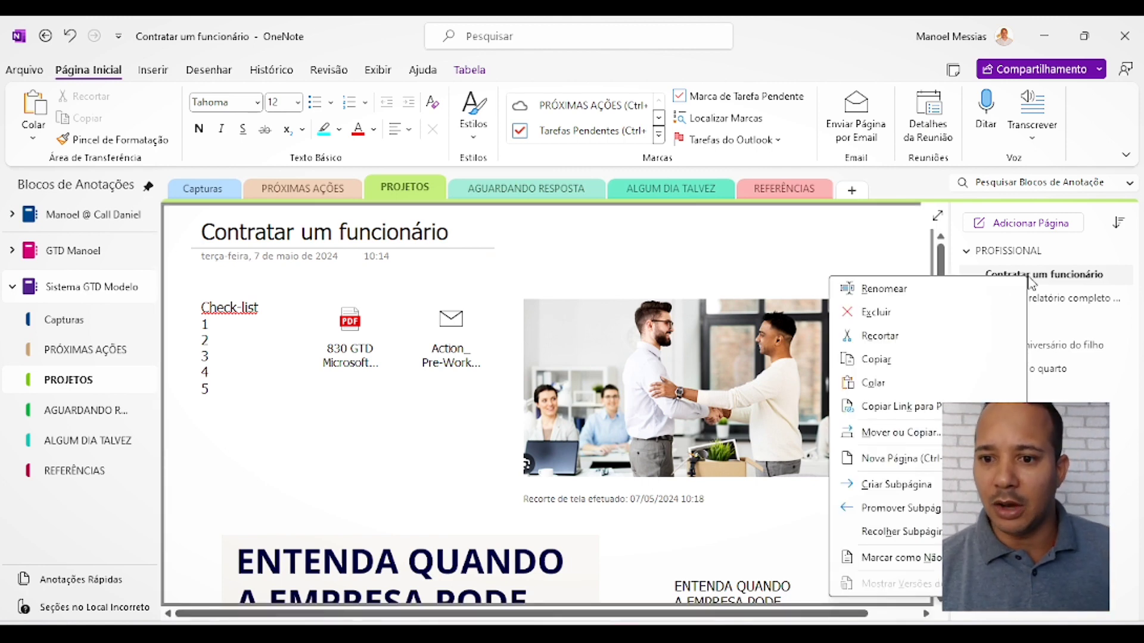
{"action": "right_click", "coordinate": [1047, 279]}
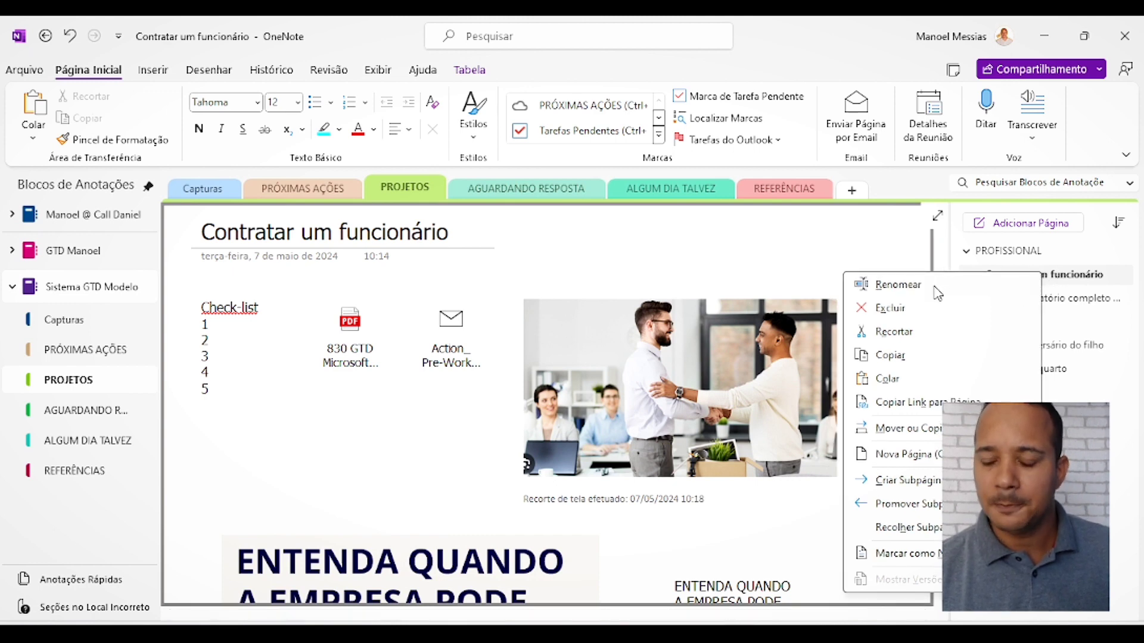
{"action": "left_click", "coordinate": [917, 402]}
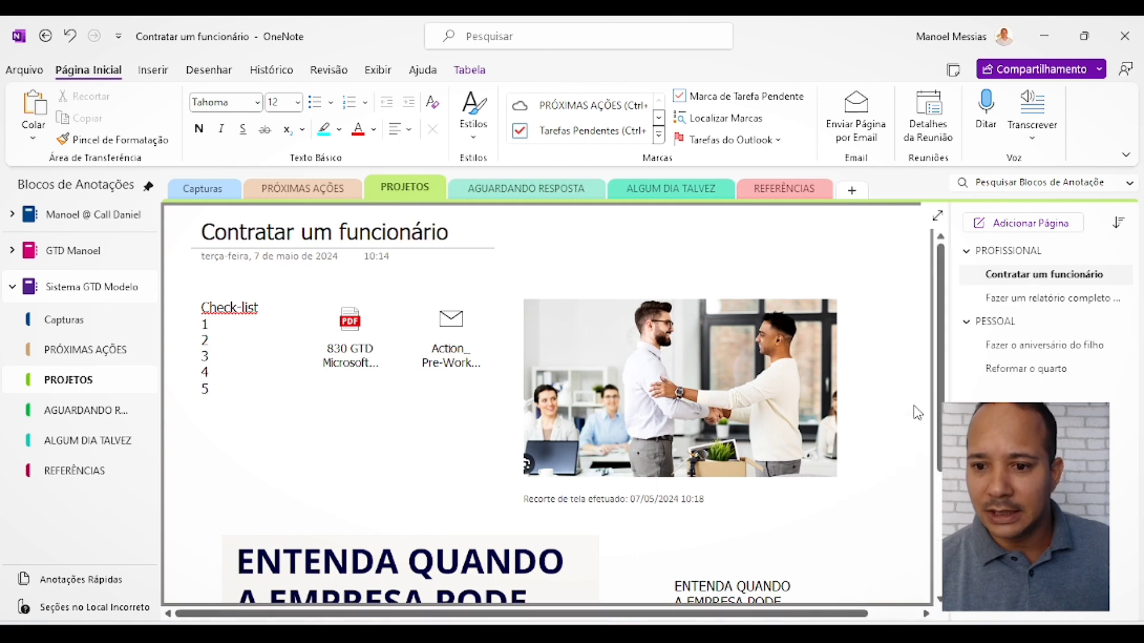
{"action": "left_click", "coordinate": [312, 197]}
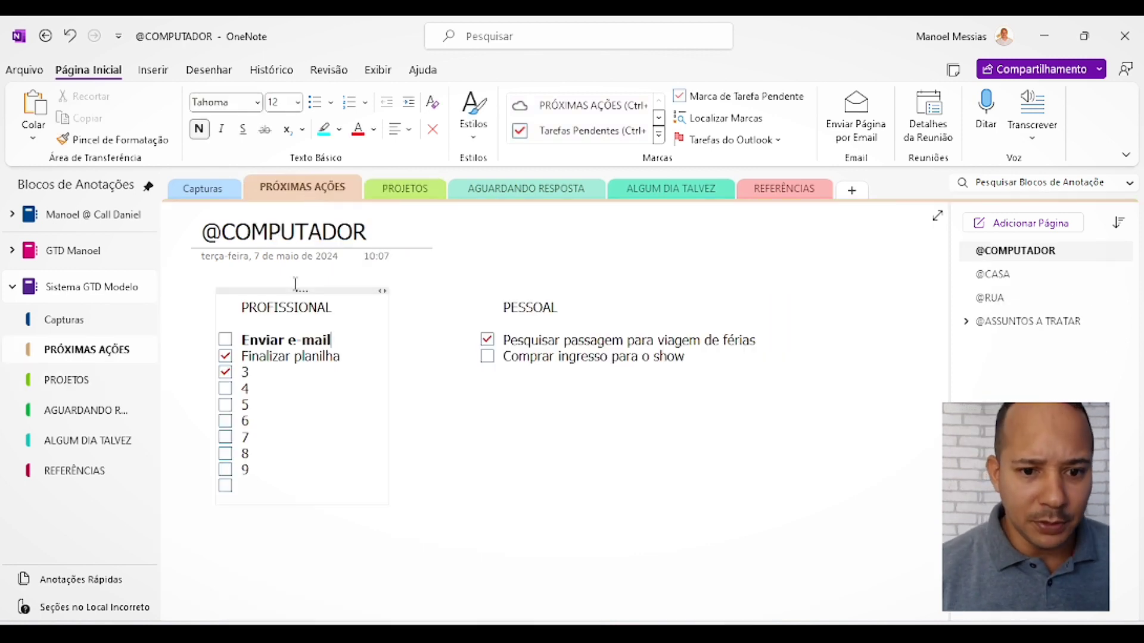
{"action": "left_click", "coordinate": [344, 340]}
{"action": "type", "text": "-"}
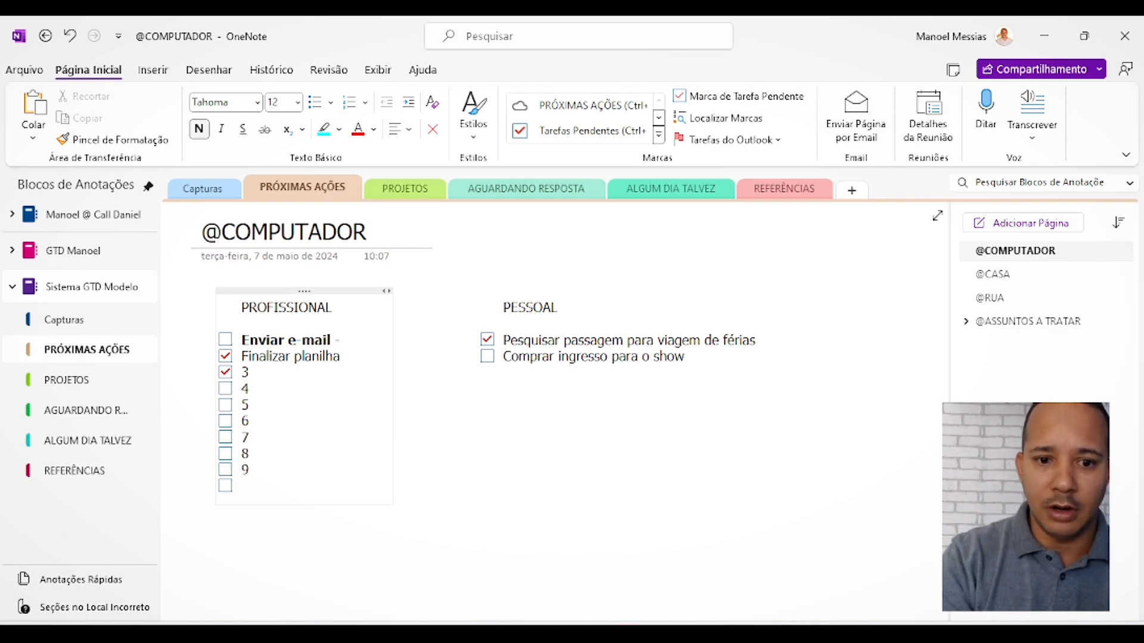
{"action": "type", "text": "Contratar um funcionário"}
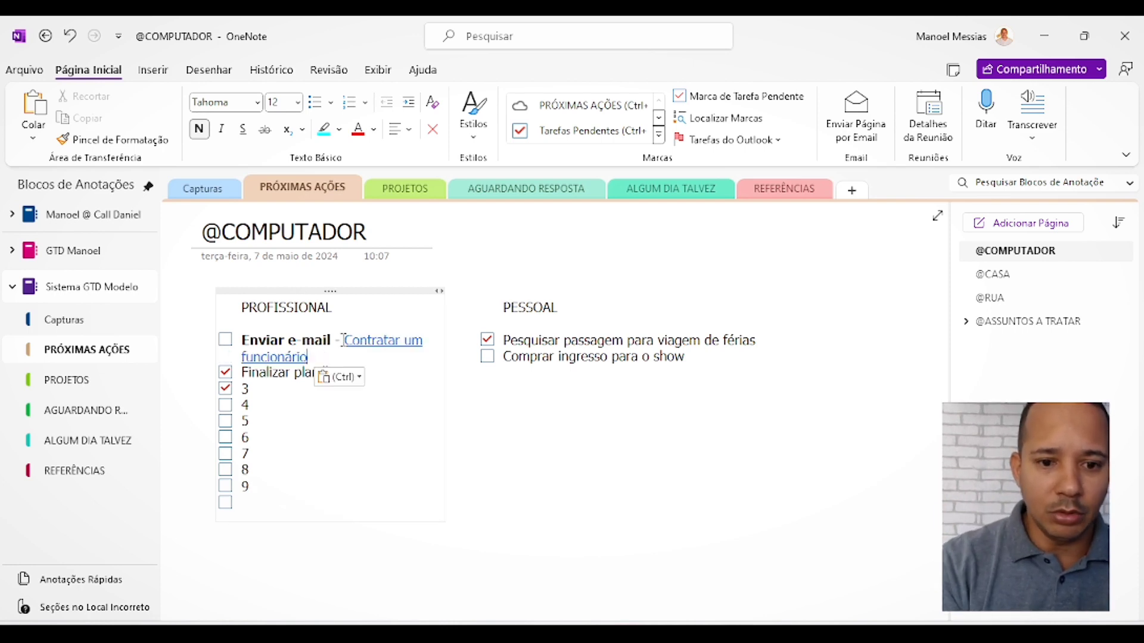
{"action": "key", "text": "Return"}
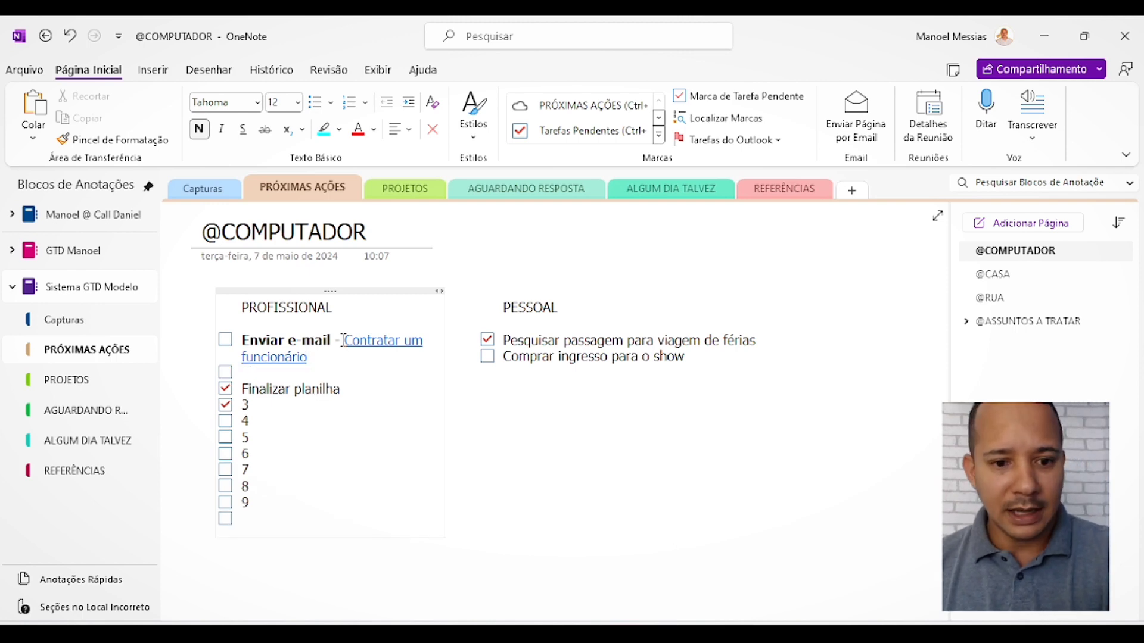
{"action": "key", "text": "BackSpace"}
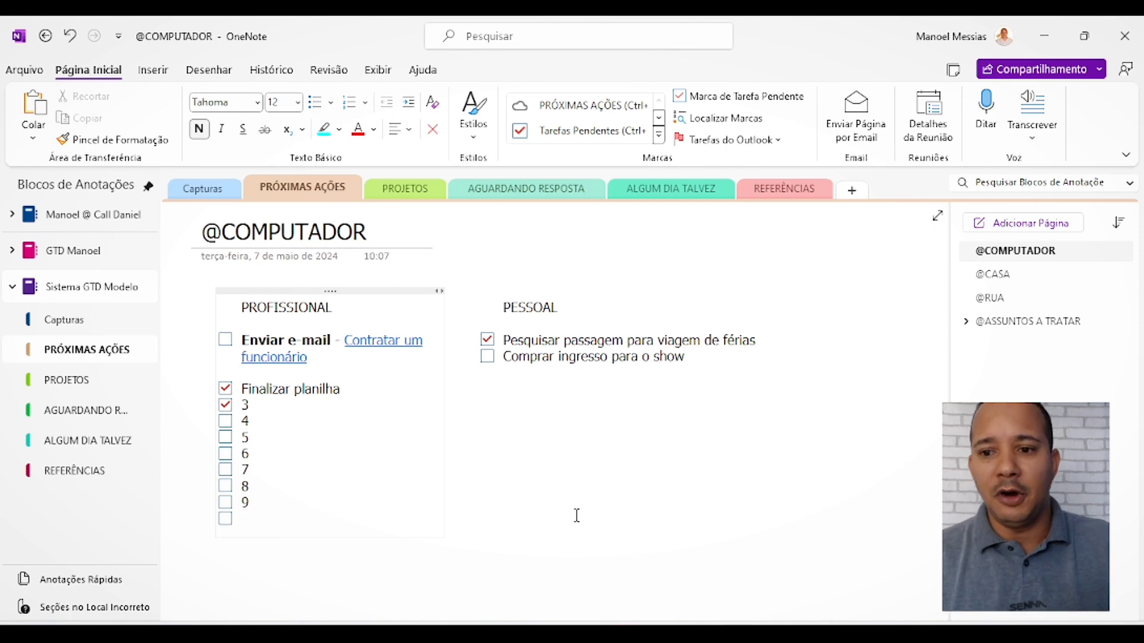
{"action": "left_click", "coordinate": [380, 348]}
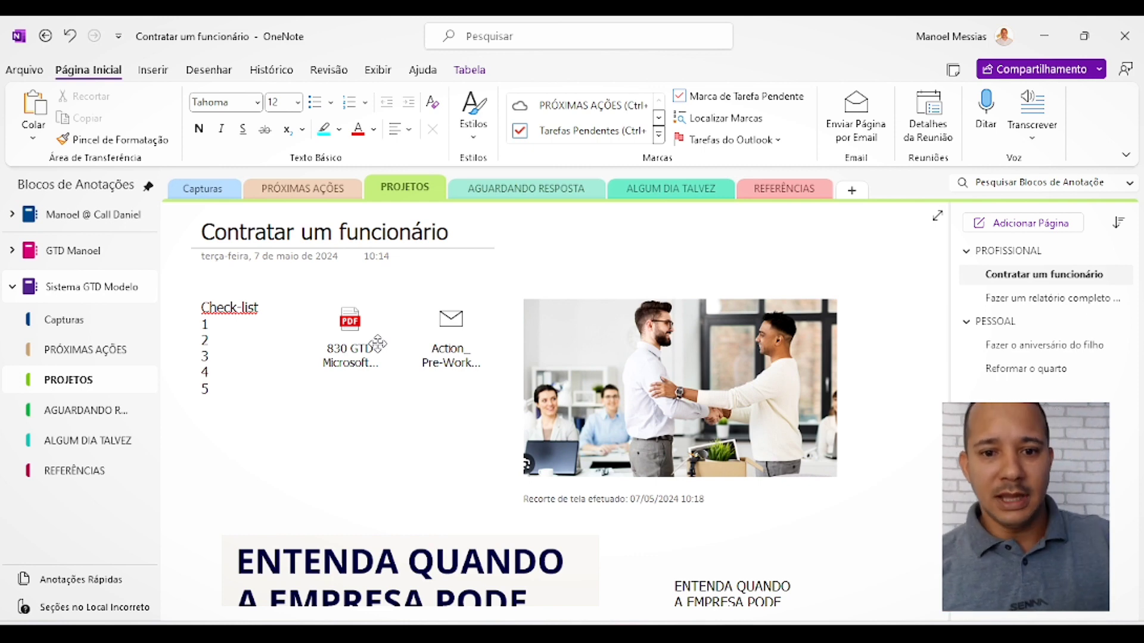
In the AGUARDANDO RESPOSTA section, title the empty page with a person's first name and add two more pages named after other people
{"action": "left_click", "coordinate": [549, 189]}
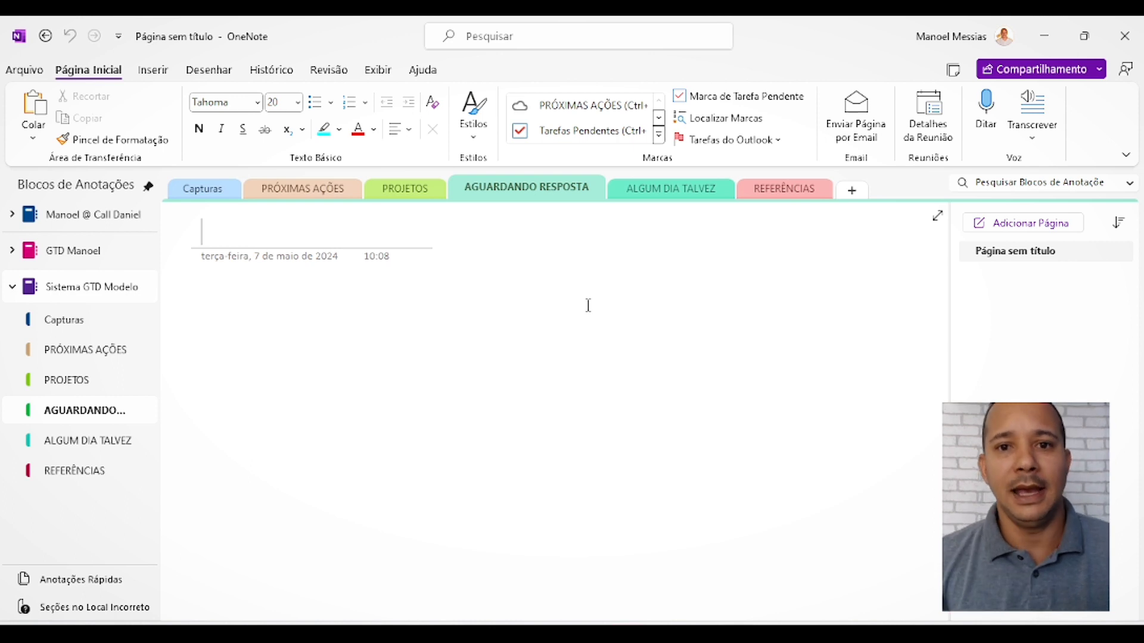
{"action": "type", "text": "Marta"}
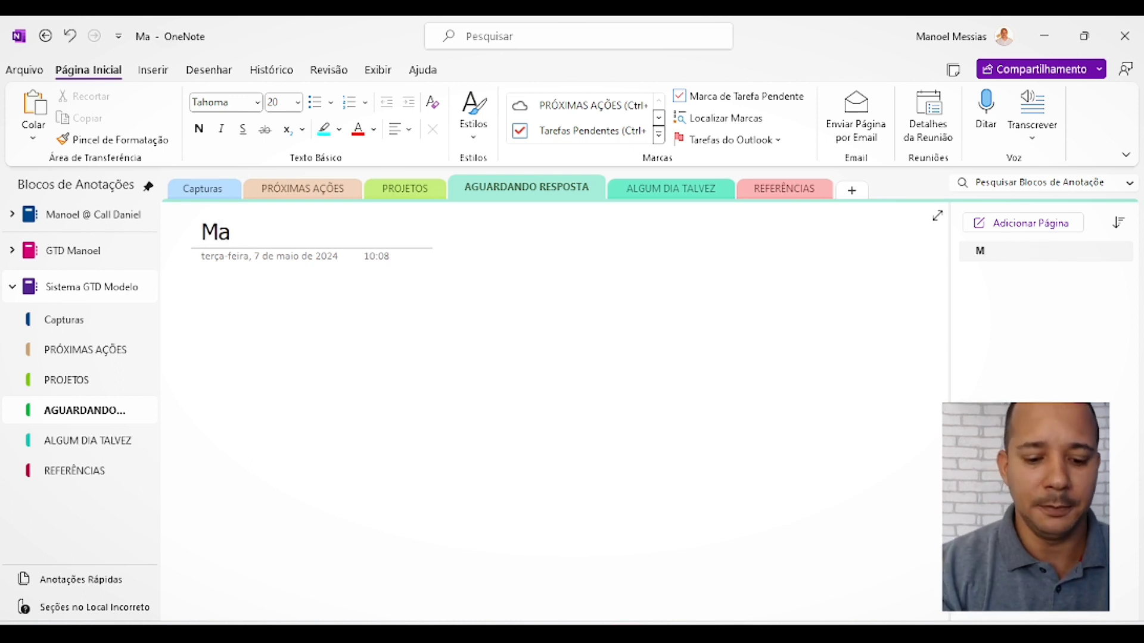
{"action": "left_click", "coordinate": [938, 266]}
{"action": "type", "text": "João"}
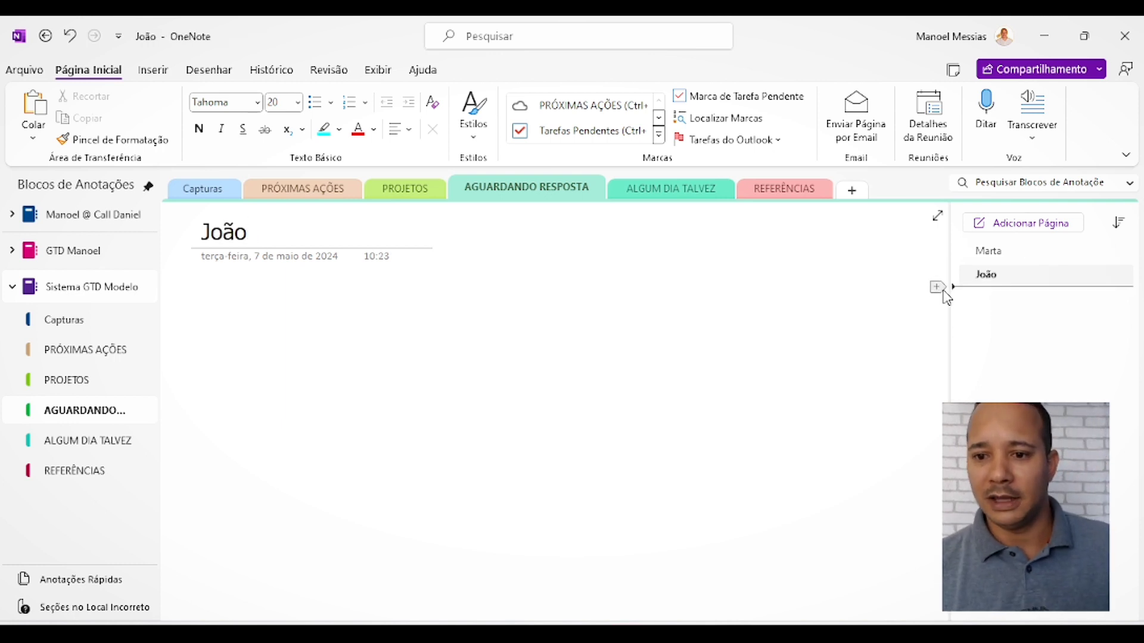
{"action": "left_click", "coordinate": [937, 289]}
{"action": "type", "text": "Maria"}
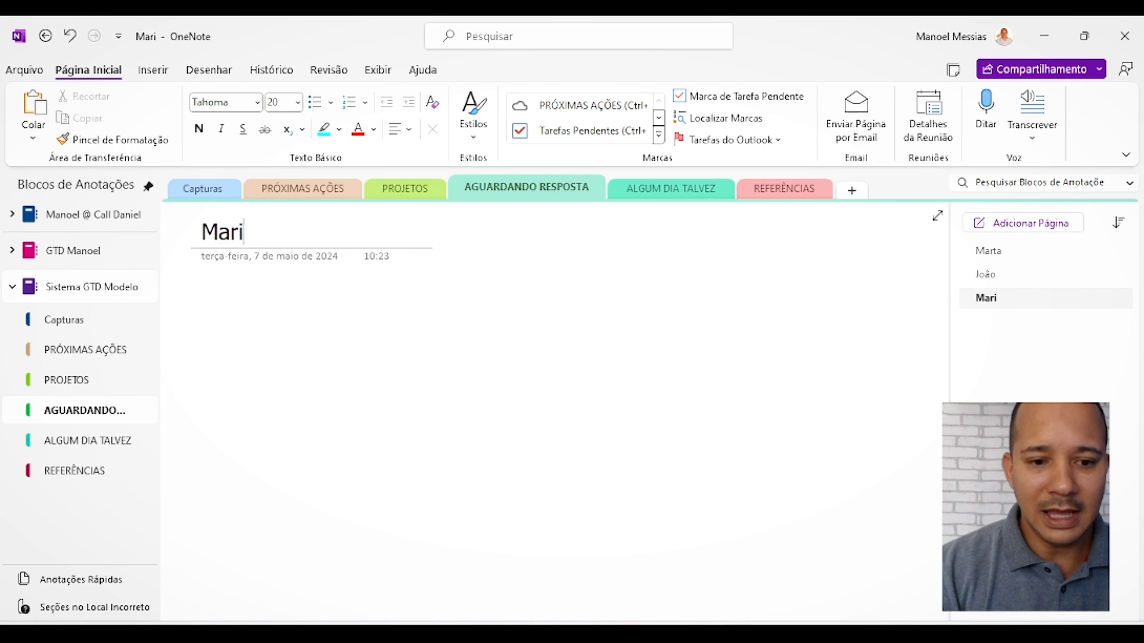
Insert a table of three columns and two rows on the first person's page
{"action": "left_click", "coordinate": [1020, 258]}
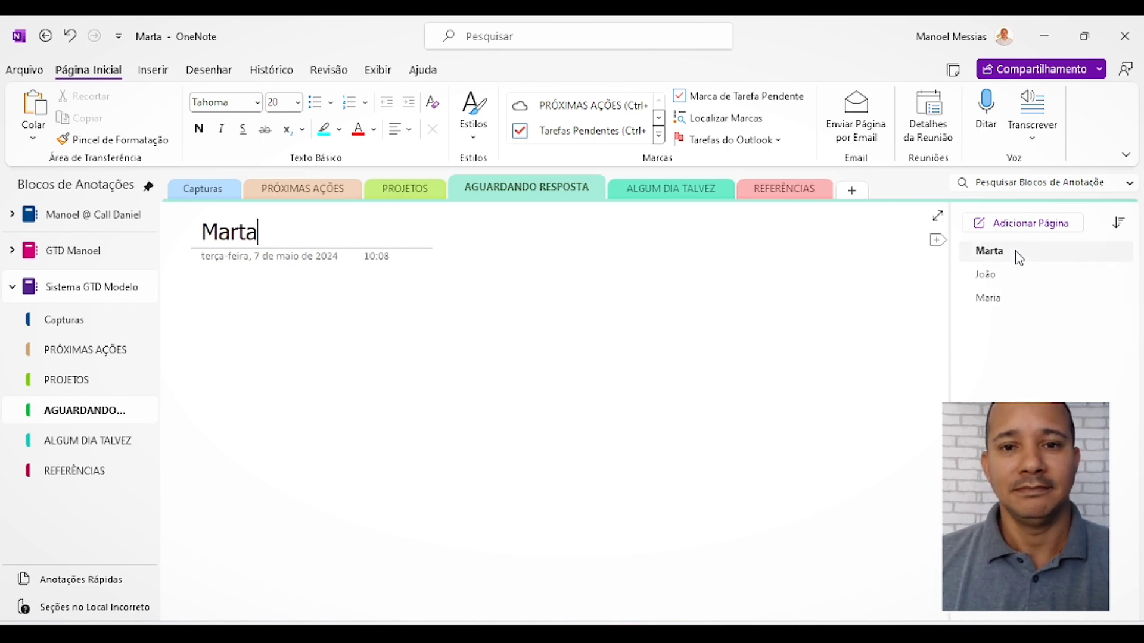
{"action": "left_click", "coordinate": [152, 71]}
{"action": "left_click", "coordinate": [82, 134]}
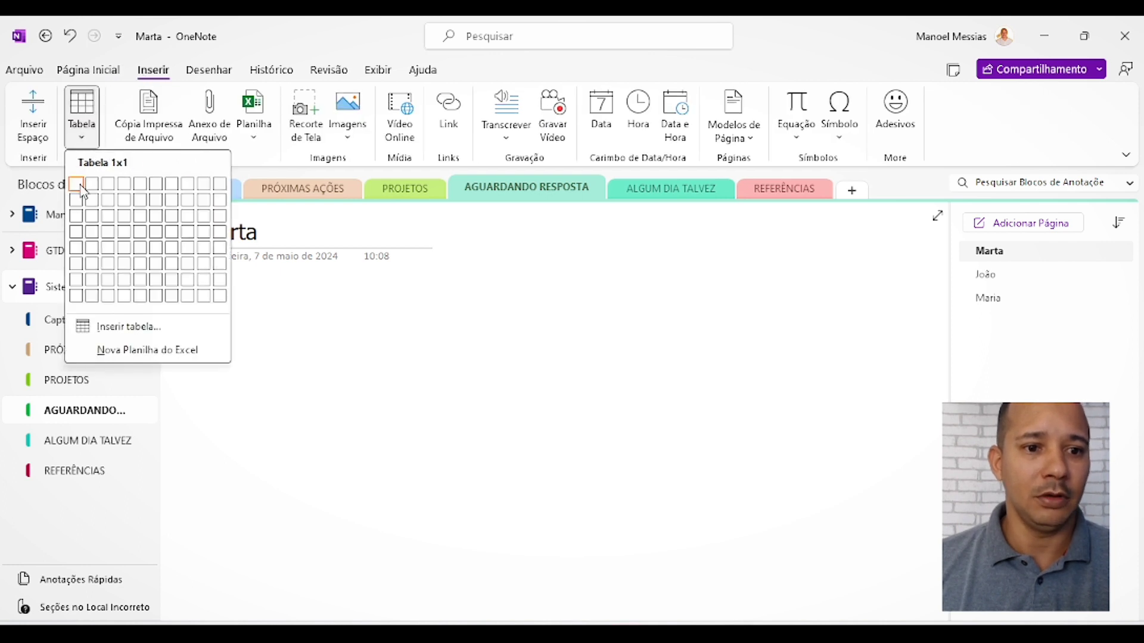
{"action": "left_click", "coordinate": [107, 200]}
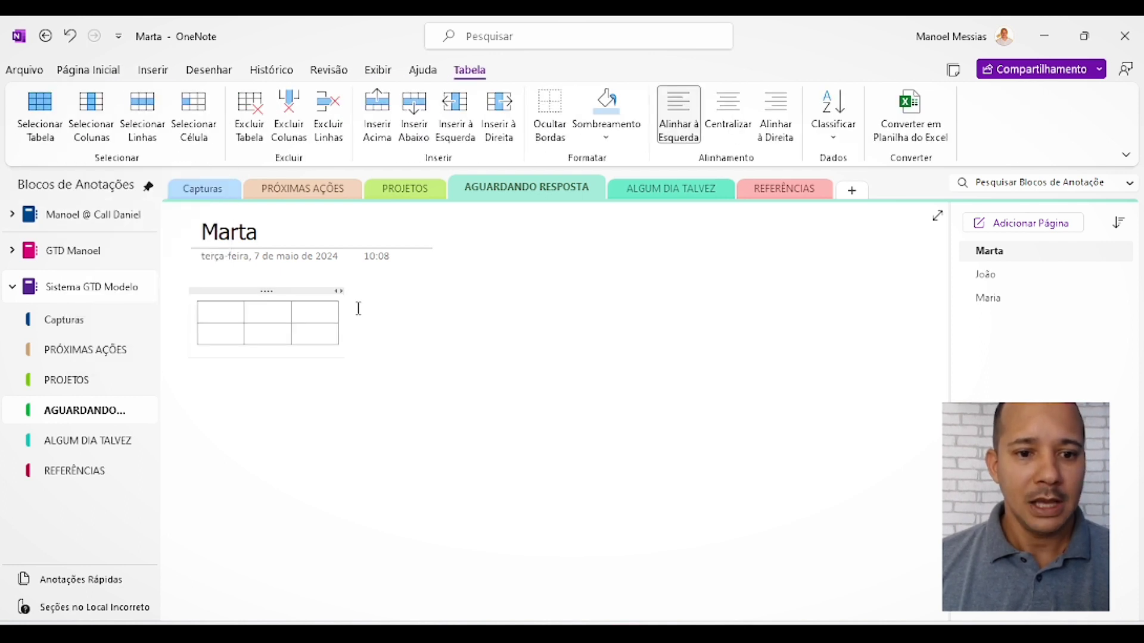
Fill the table's header row with "Solicitação", "Data" and "Entrega"
{"action": "type", "text": "Solicitação"}
{"action": "key", "text": "Tab"}
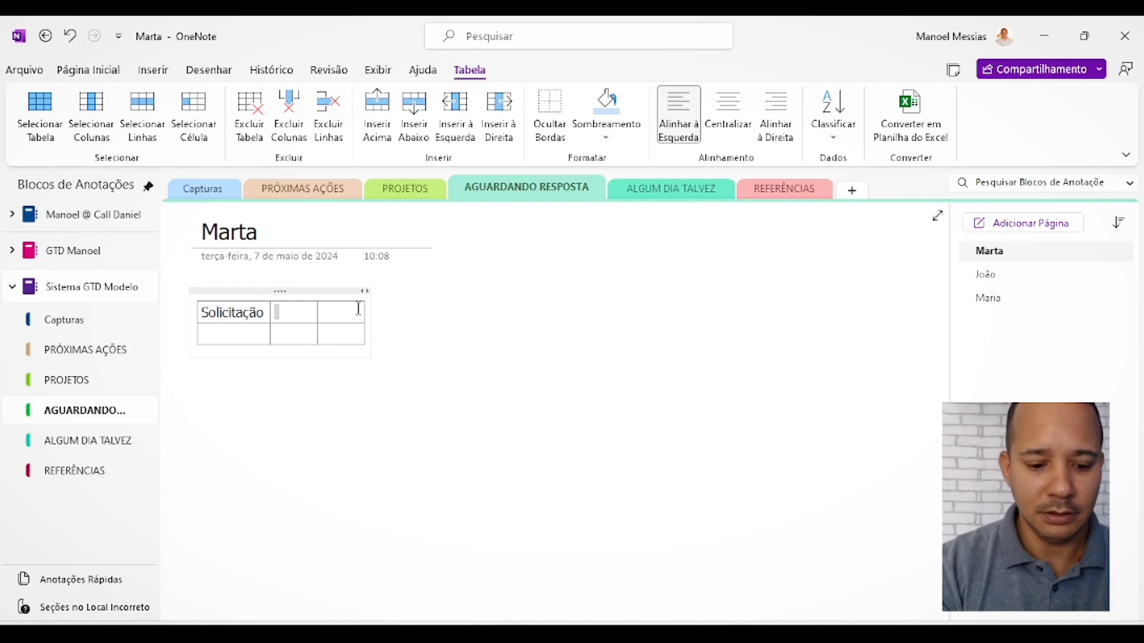
{"action": "type", "text": "Data"}
{"action": "key", "text": "Tab"}
{"action": "type", "text": "Entrega"}
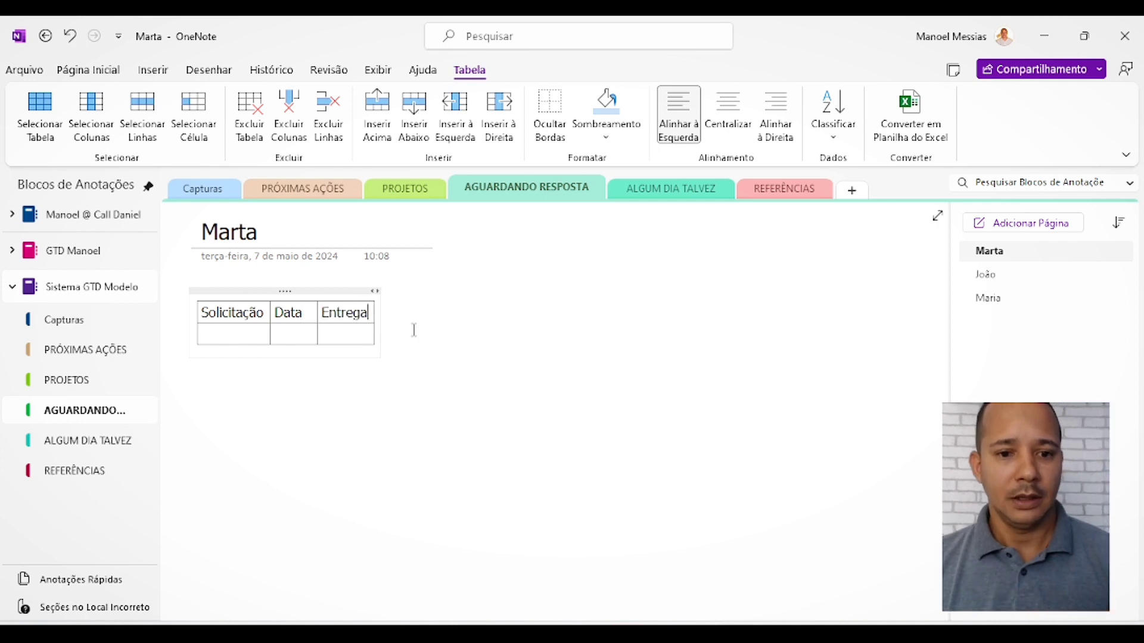
Fill the row below the header with "PPT do treinamento X" and 05/04/2024, and add a to-do checkbox to the request
{"action": "left_click", "coordinate": [207, 333]}
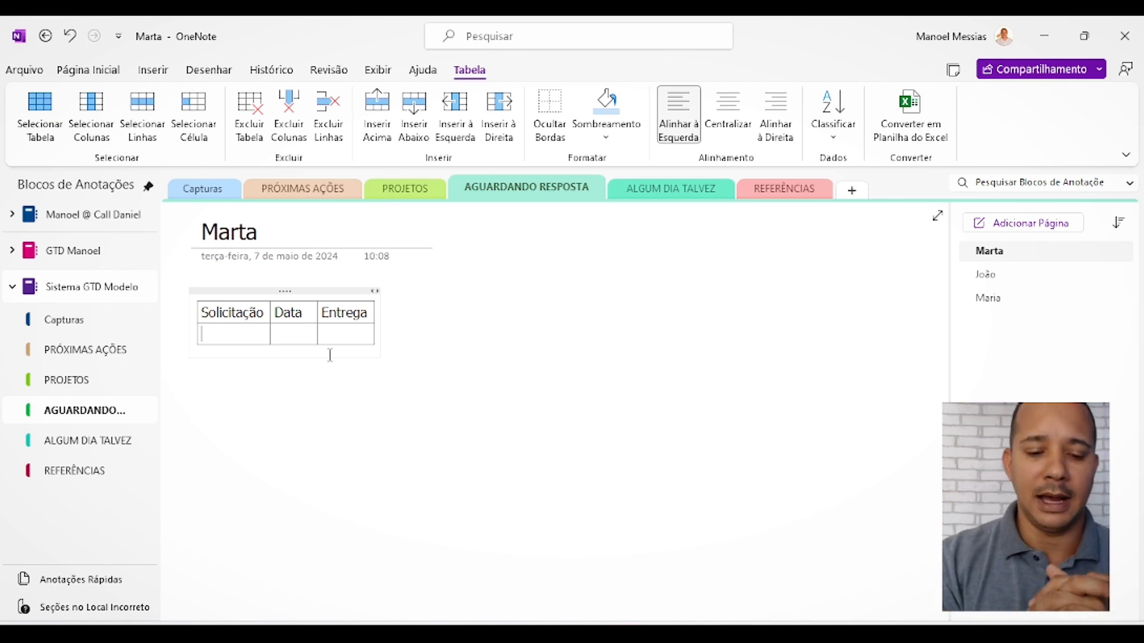
{"action": "type", "text": "PP"}
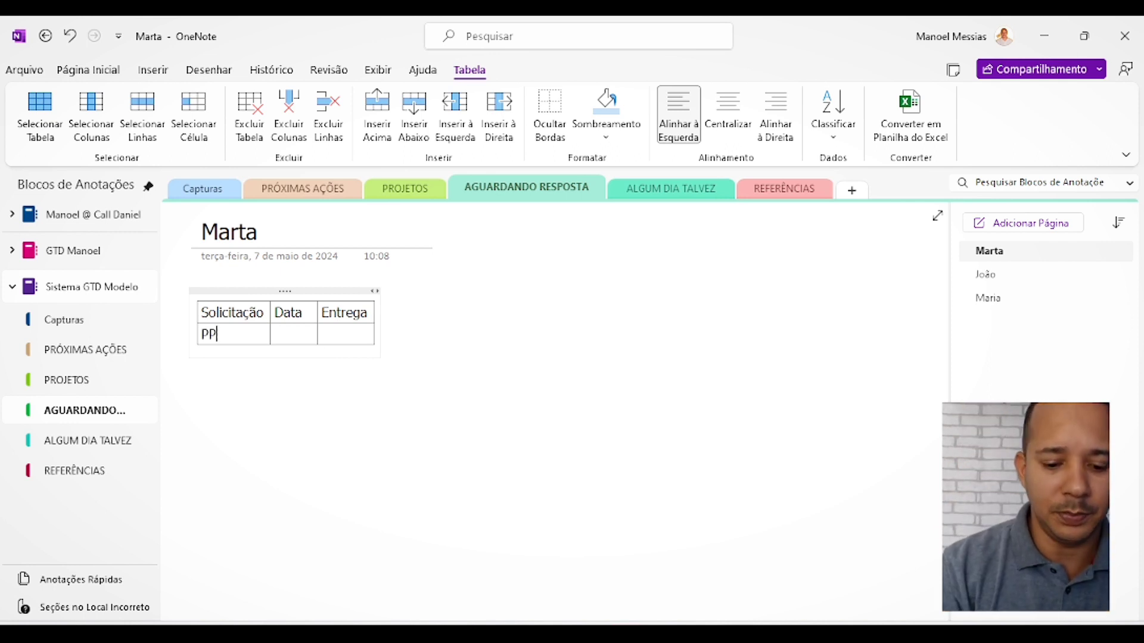
{"action": "type", "text": "T do tre"}
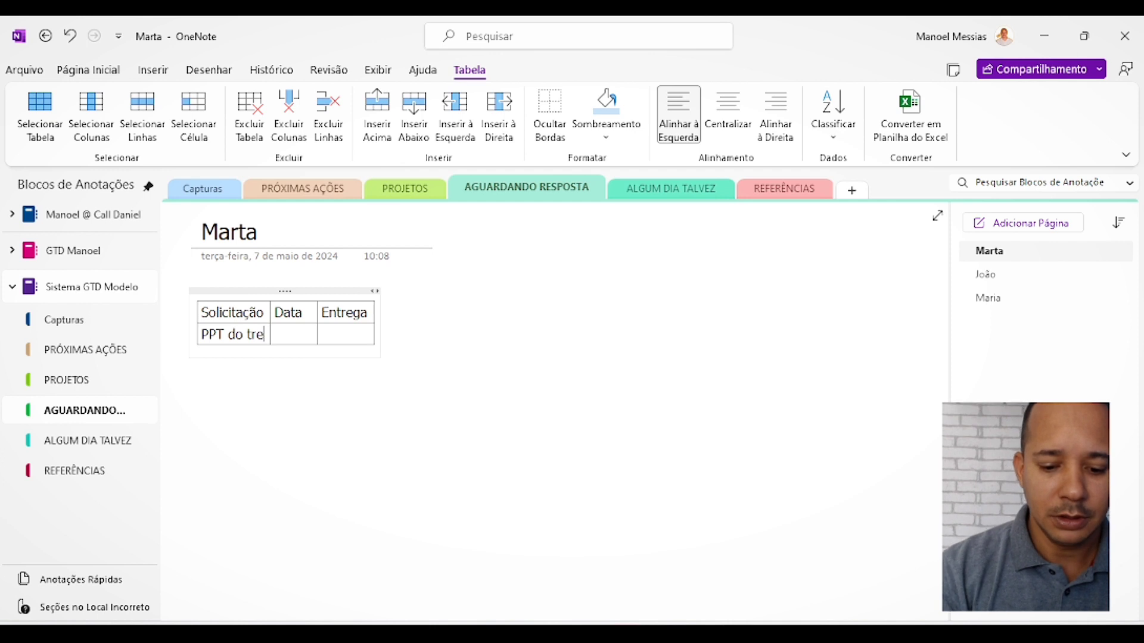
{"action": "type", "text": "inamento X"}
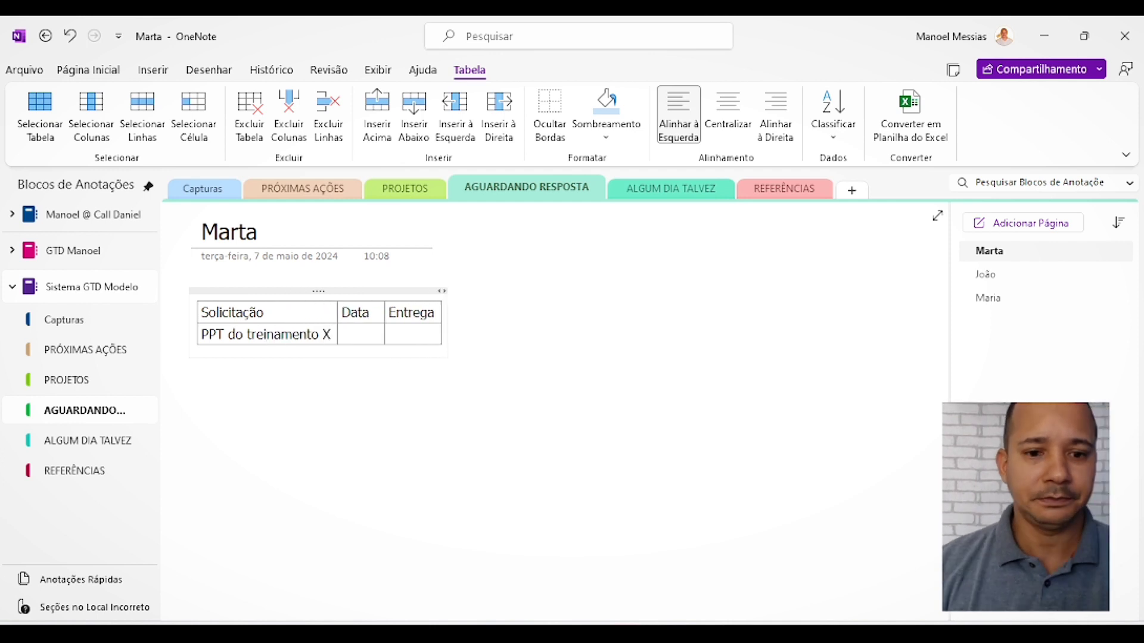
{"action": "left_click", "coordinate": [361, 334]}
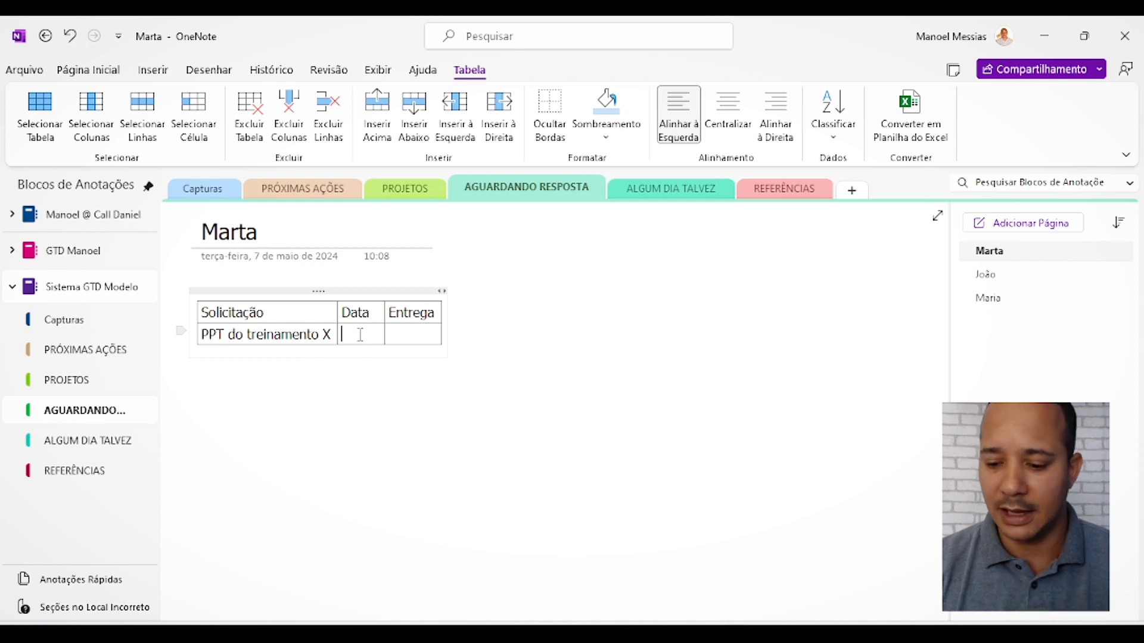
{"action": "type", "text": "05/04"}
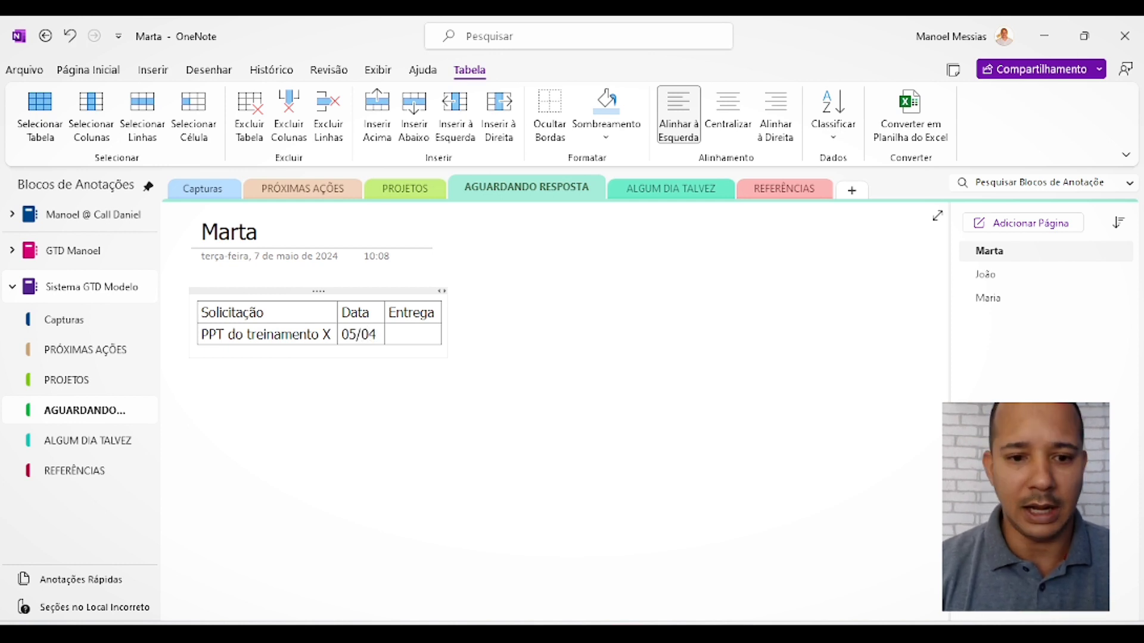
{"action": "type", "text": "/2024"}
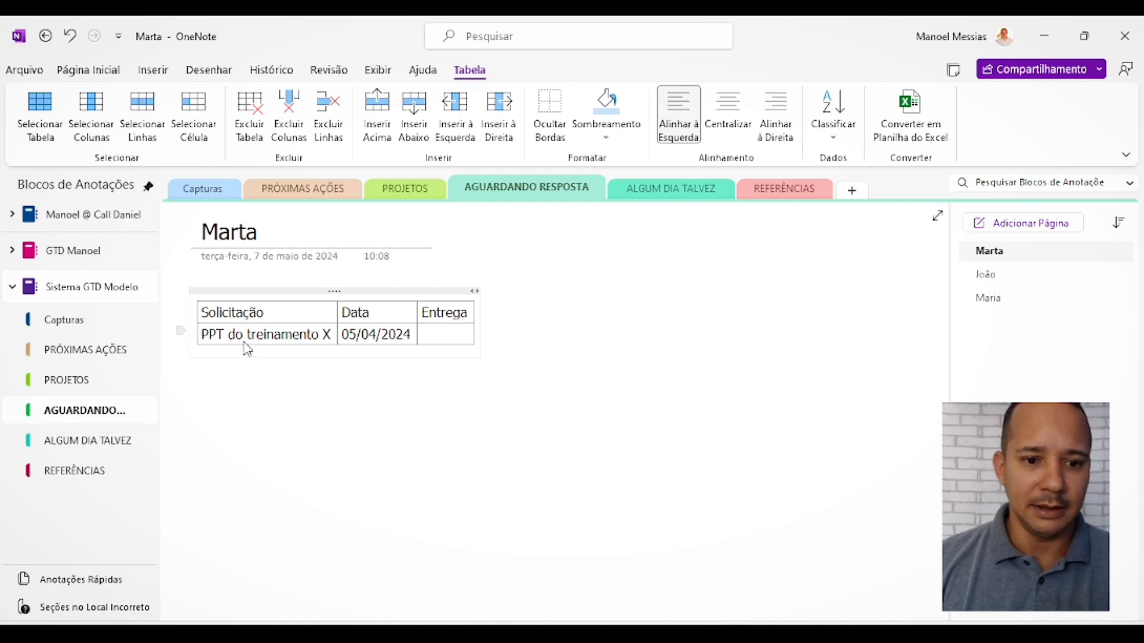
{"action": "left_click", "coordinate": [88, 69]}
{"action": "left_click", "coordinate": [679, 96]}
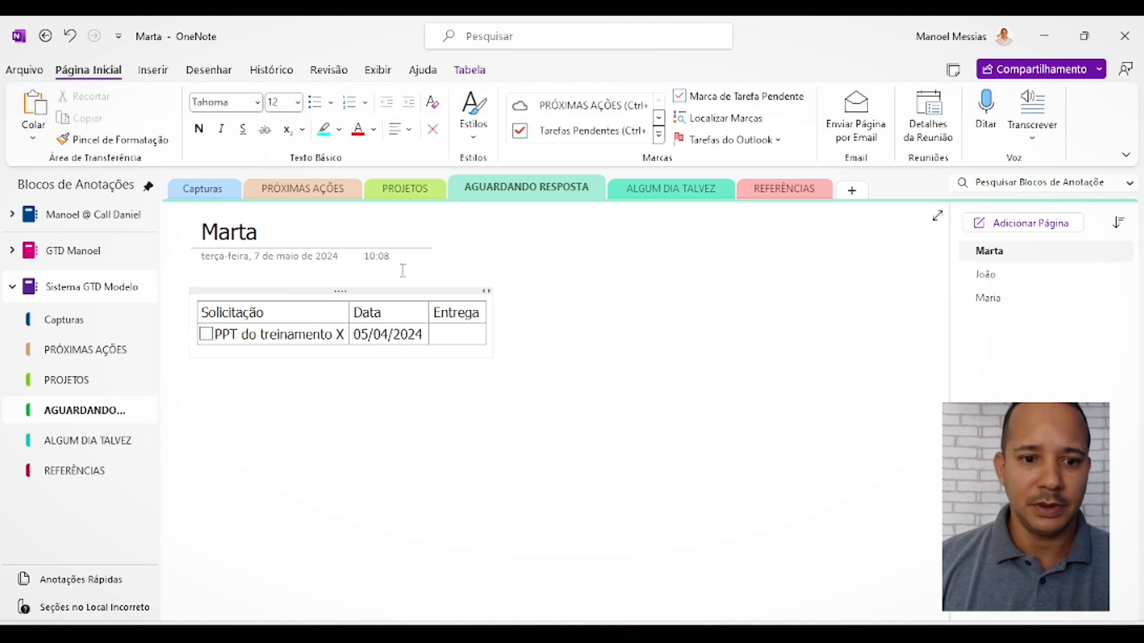
Make the table's header row "Solicitação", "Data" and "Entrega" bold
{"action": "double_click", "coordinate": [227, 312]}
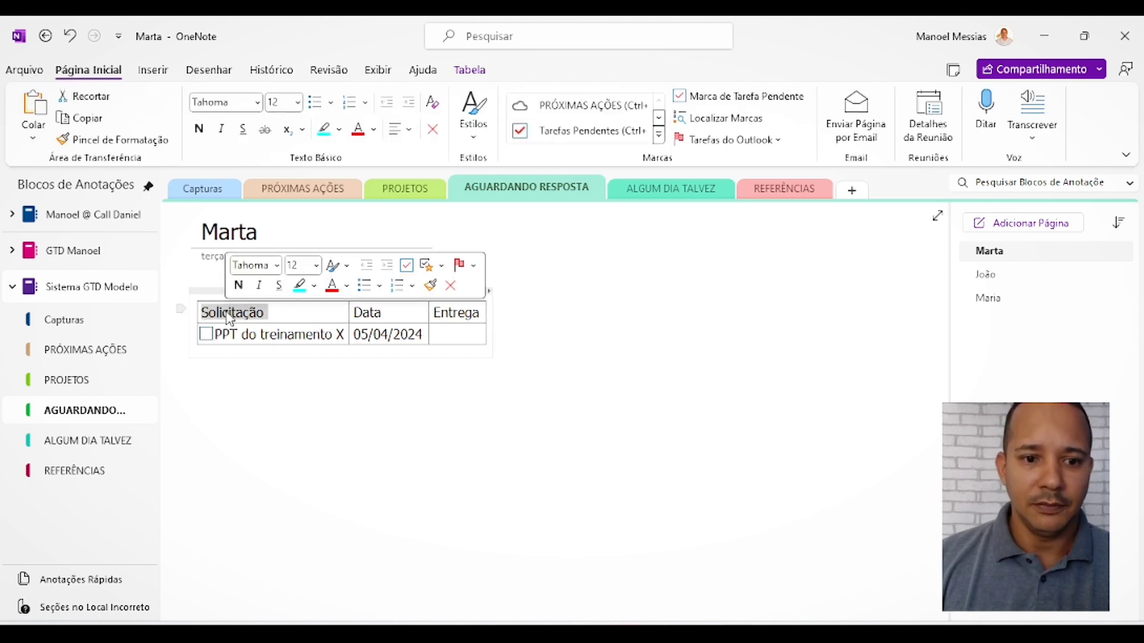
{"action": "key", "text": "Right"}
{"action": "left_click_drag", "start_coordinate": [204, 310], "coordinate": [456, 311]}
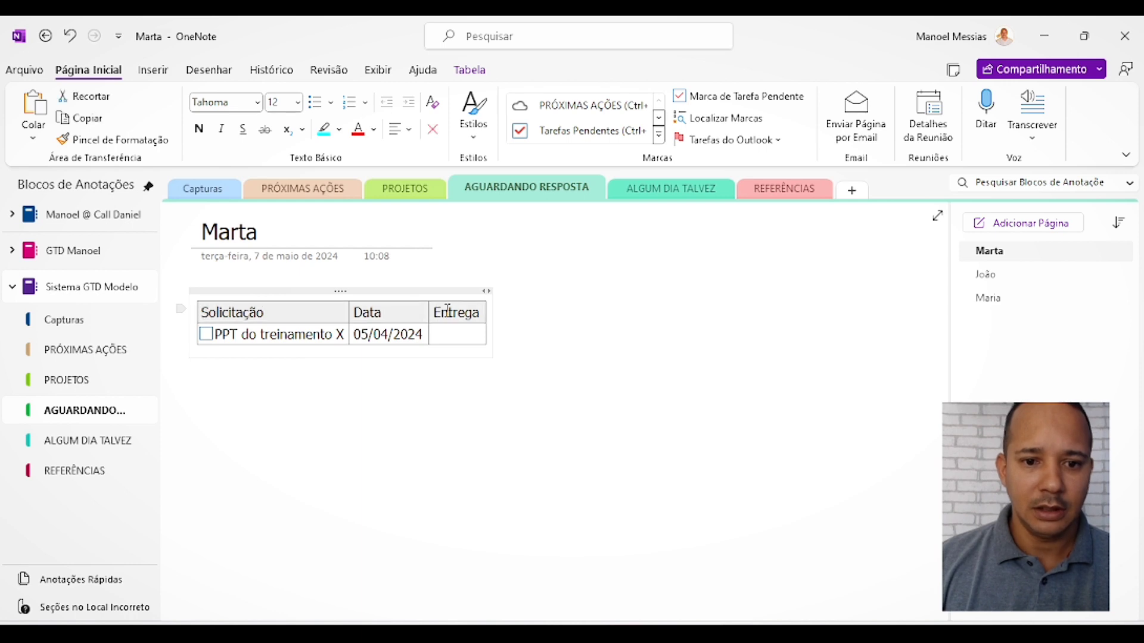
{"action": "left_click", "coordinate": [199, 128]}
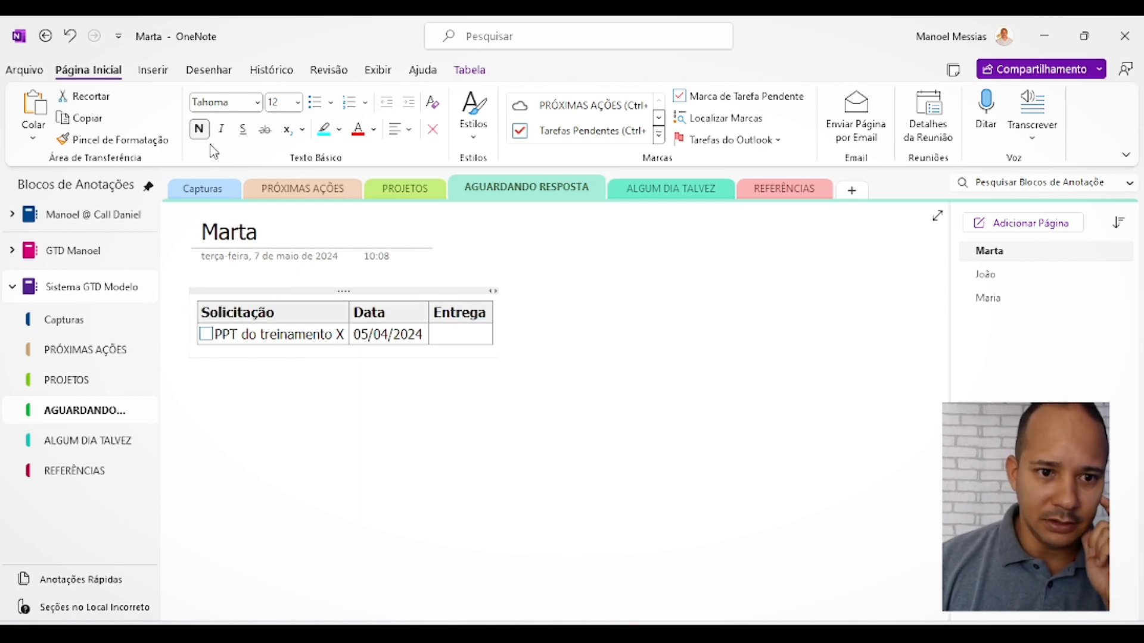
{"action": "left_click", "coordinate": [604, 367]}
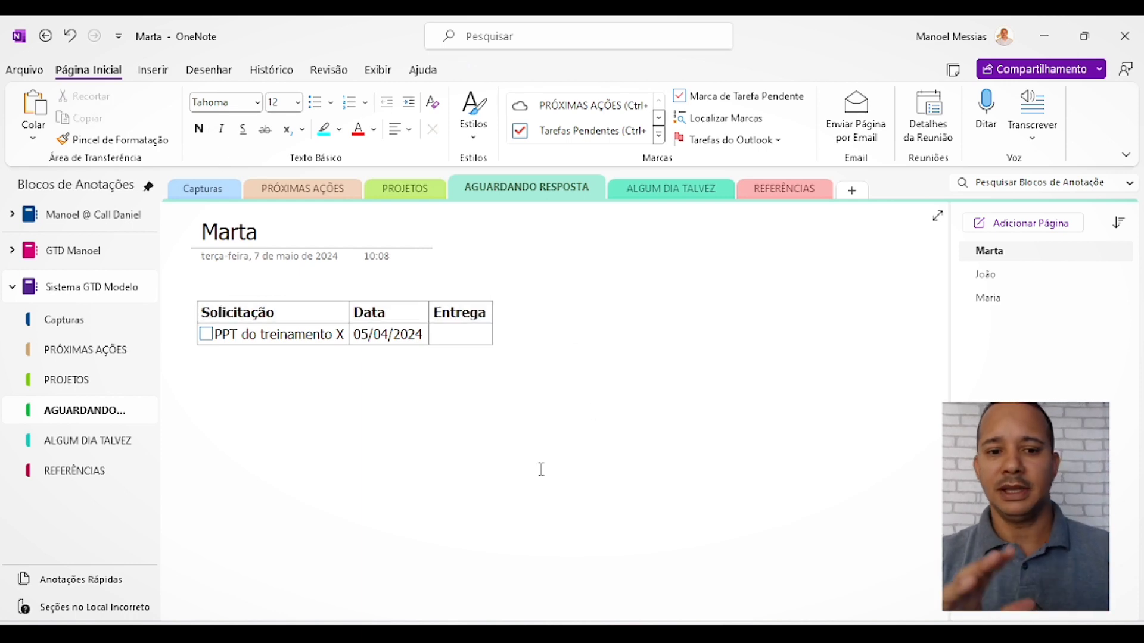
Add three empty rows to the end of the waiting-for table
{"action": "left_click", "coordinate": [465, 334]}
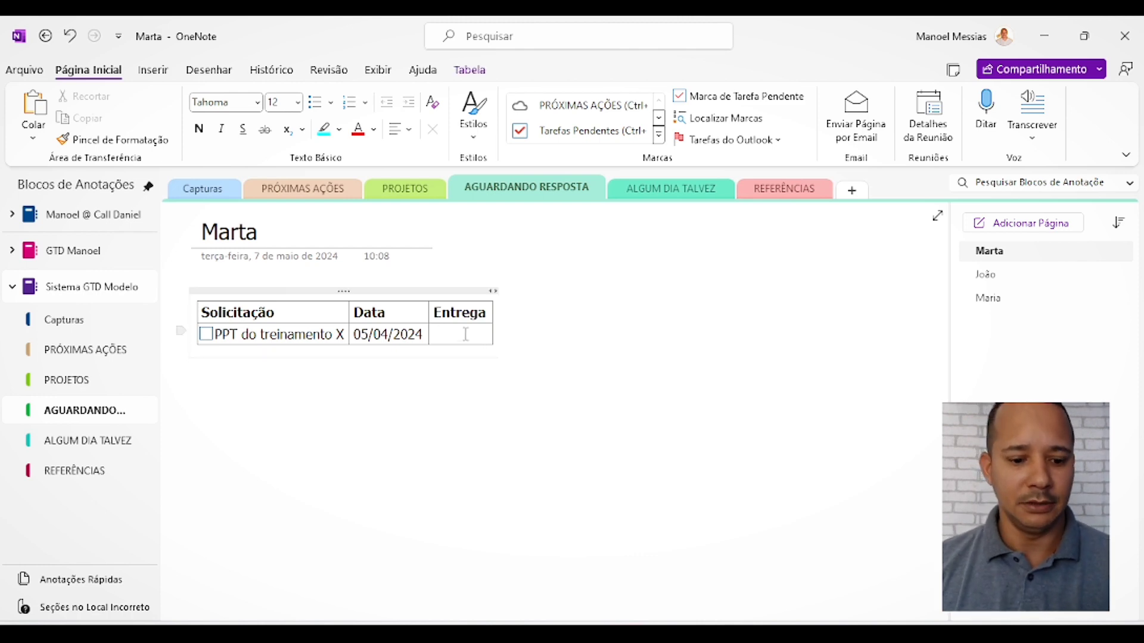
{"action": "key", "text": "Tab"}
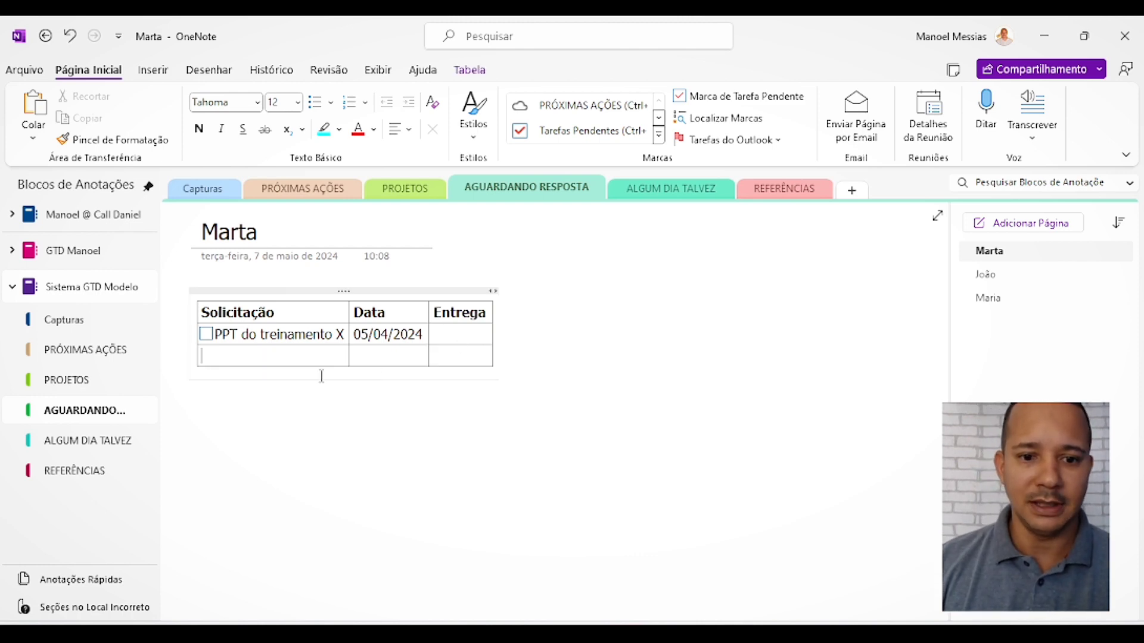
{"action": "key", "text": "Tab"}
{"action": "key", "text": "Tab"}
{"action": "key", "text": "Tab"}
{"action": "key", "text": "Tab"}
{"action": "key", "text": "Tab"}
{"action": "key", "text": "Tab"}
{"action": "key", "text": "Tab"}
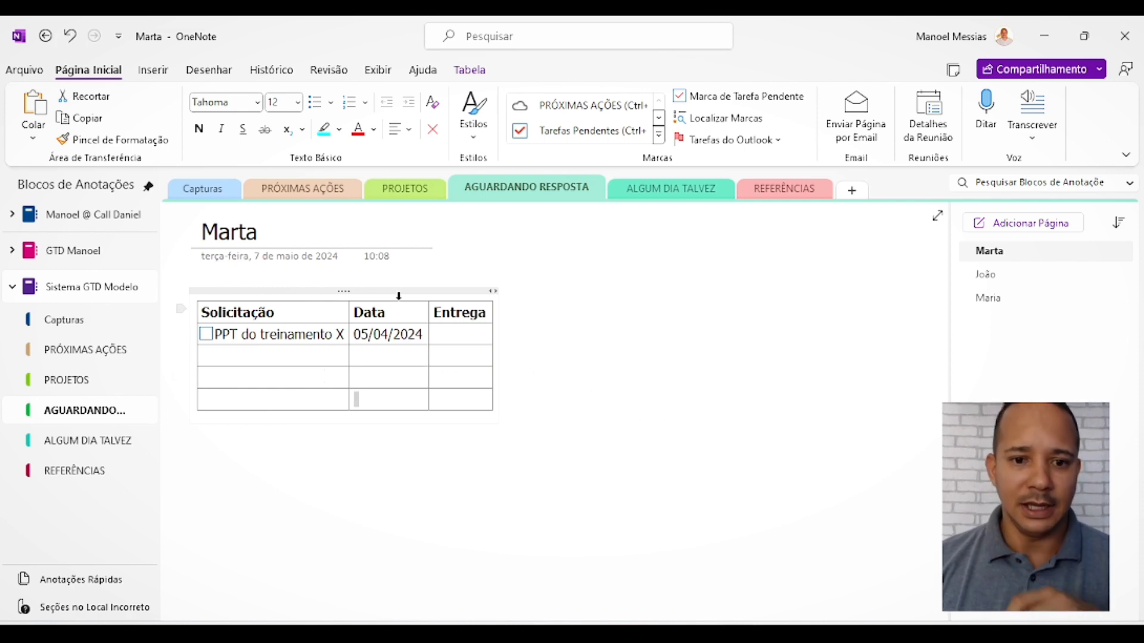
Copy the whole table and paste it onto the other two people's pages in AGUARDANDO RESPOSTA
{"action": "left_click", "coordinate": [384, 288]}
{"action": "key", "text": "ctrl+c"}
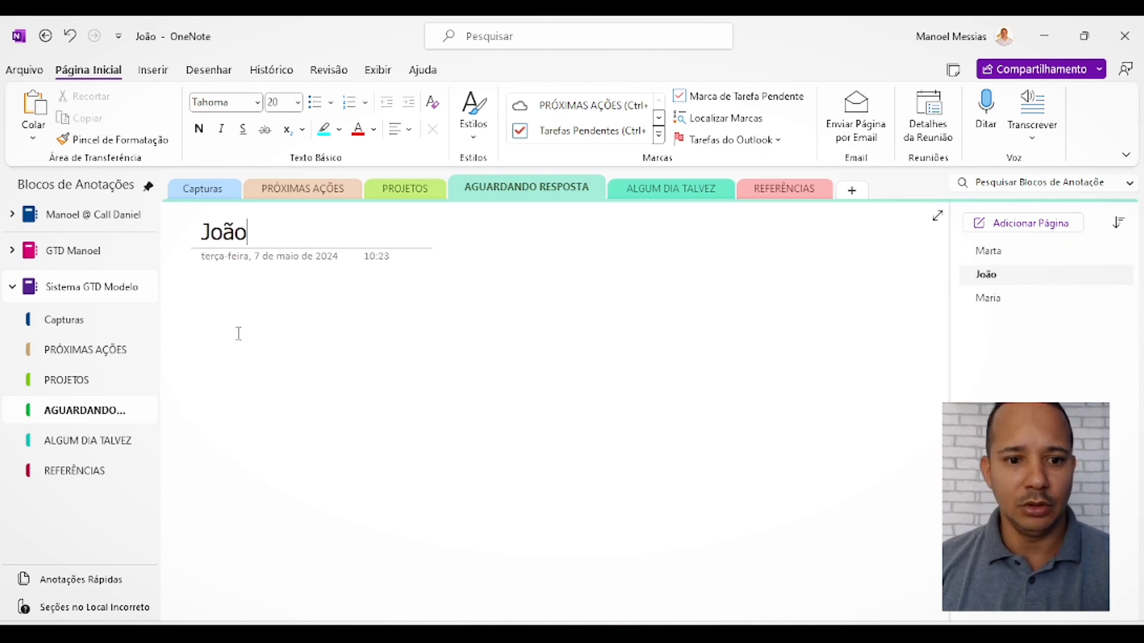
{"action": "left_click", "coordinate": [215, 300]}
{"action": "key", "text": "ctrl+v"}
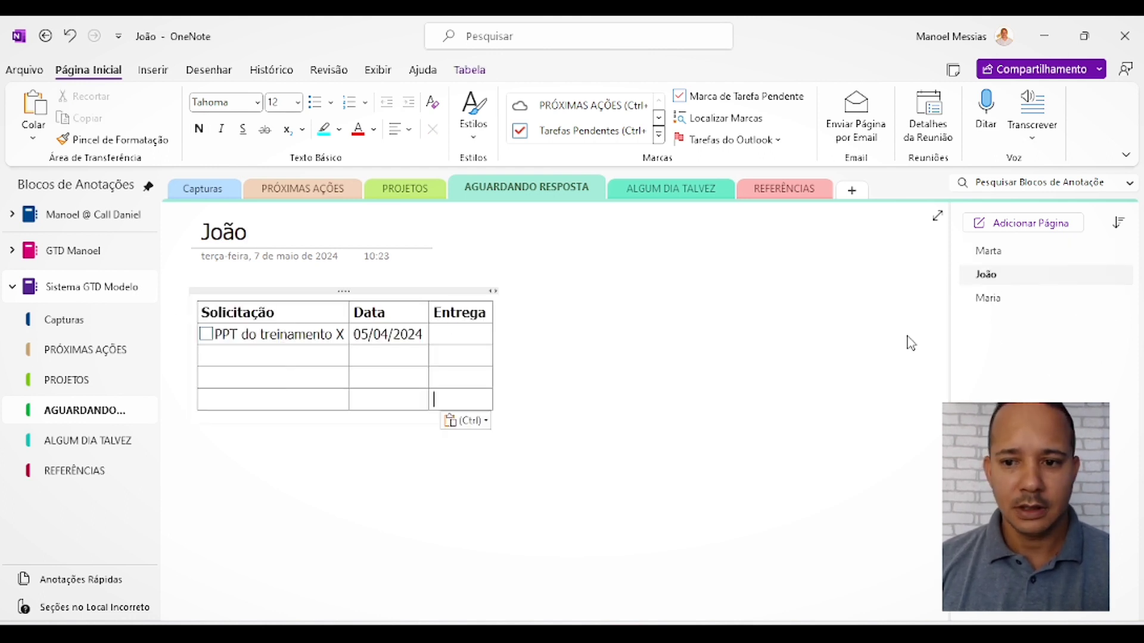
{"action": "left_click", "coordinate": [1034, 302]}
{"action": "left_click", "coordinate": [269, 312]}
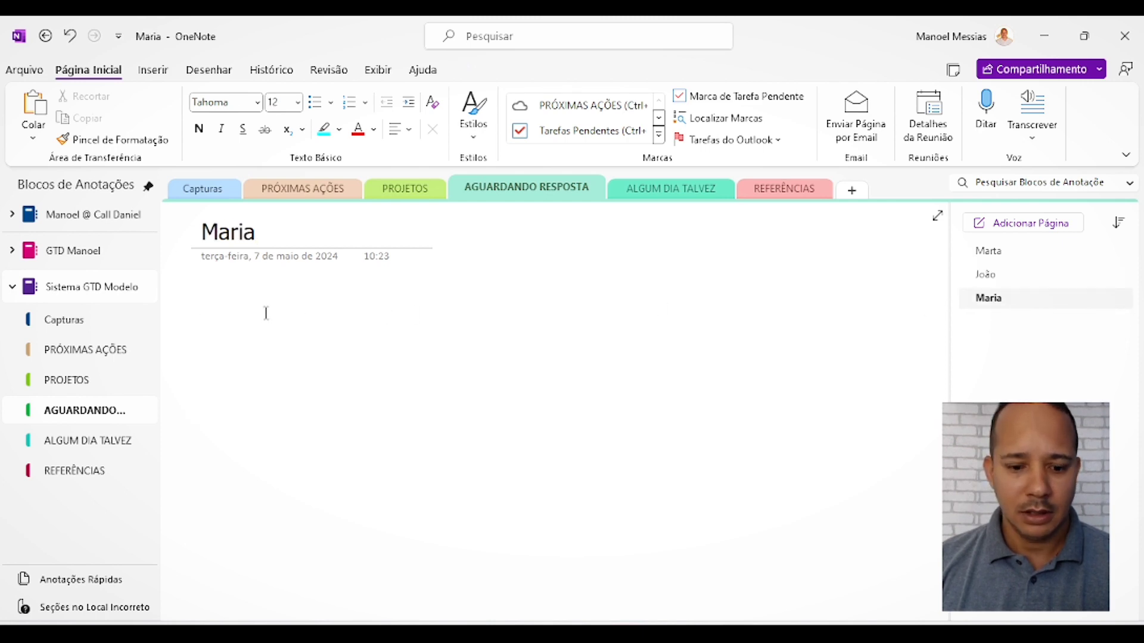
{"action": "key", "text": "ctrl+v"}
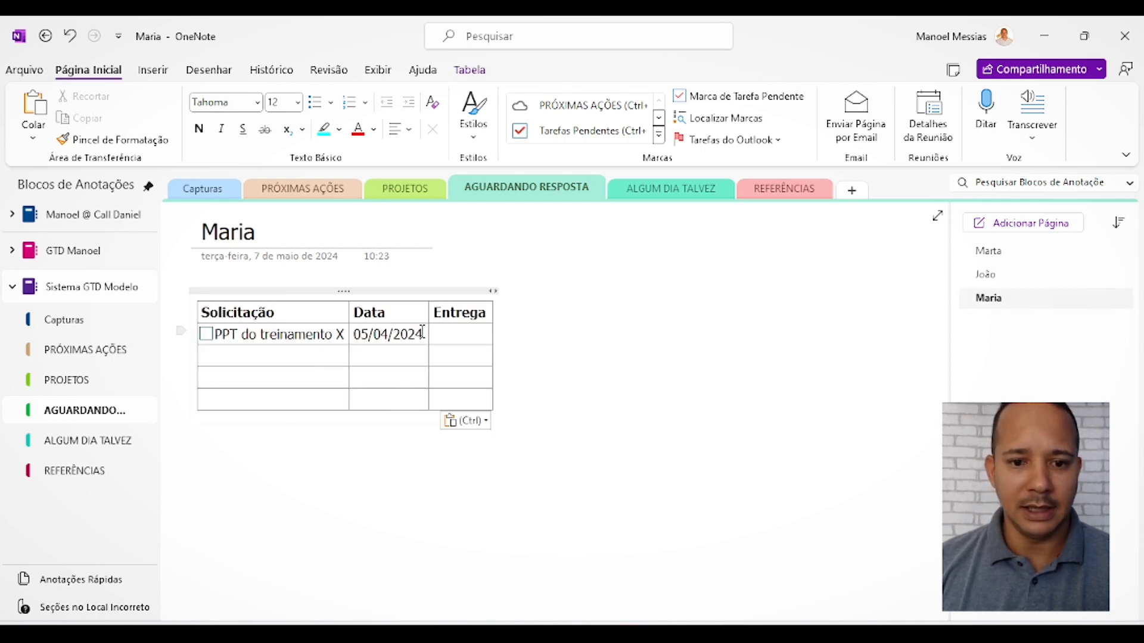
Clear the sample request, its checkbox and its date from the copied tables on both pages
{"action": "left_click_drag", "start_coordinate": [424, 332], "coordinate": [219, 327]}
{"action": "key", "text": "Delete"}
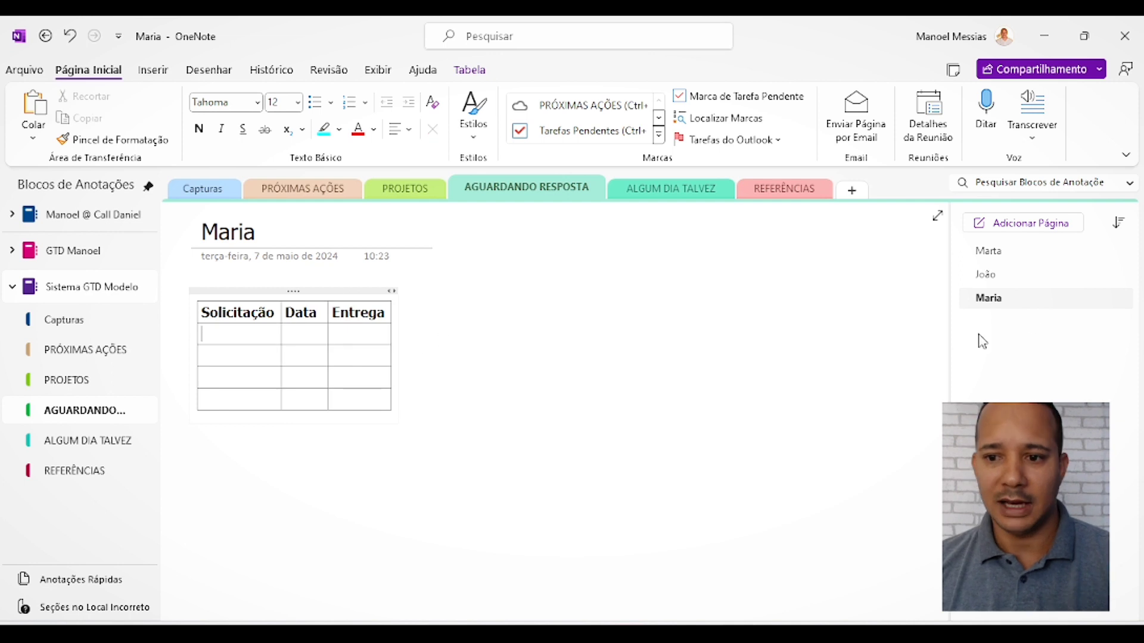
{"action": "left_click", "coordinate": [1015, 272]}
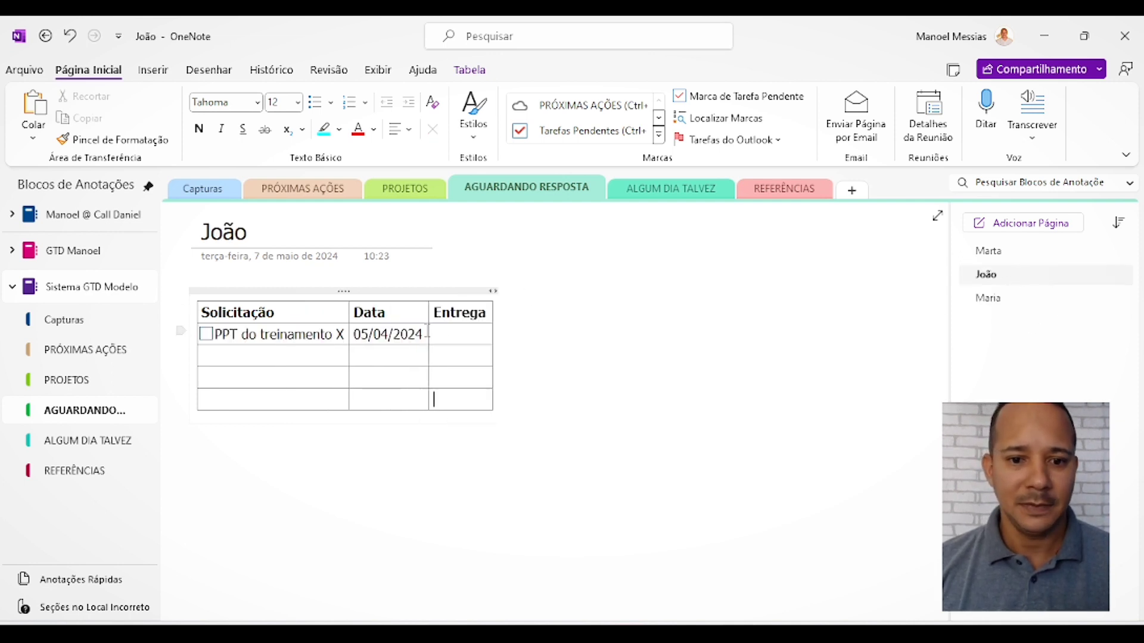
{"action": "left_click_drag", "start_coordinate": [427, 331], "coordinate": [228, 328]}
{"action": "key", "text": "Delete"}
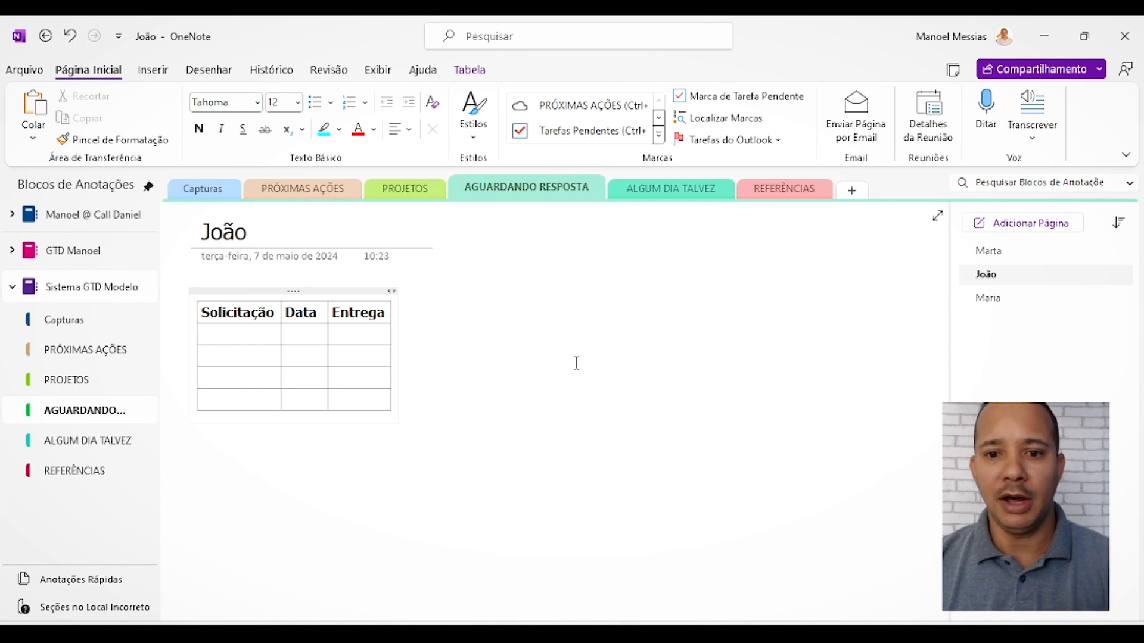
Examine how the first notebook's ALGUM DIA TALVEZ section organizes LUGARES PARA VISITAR, PROJETOS PESSOAIS and PROJETOS PROFISSIONAIS
{"action": "left_click", "coordinate": [686, 196]}
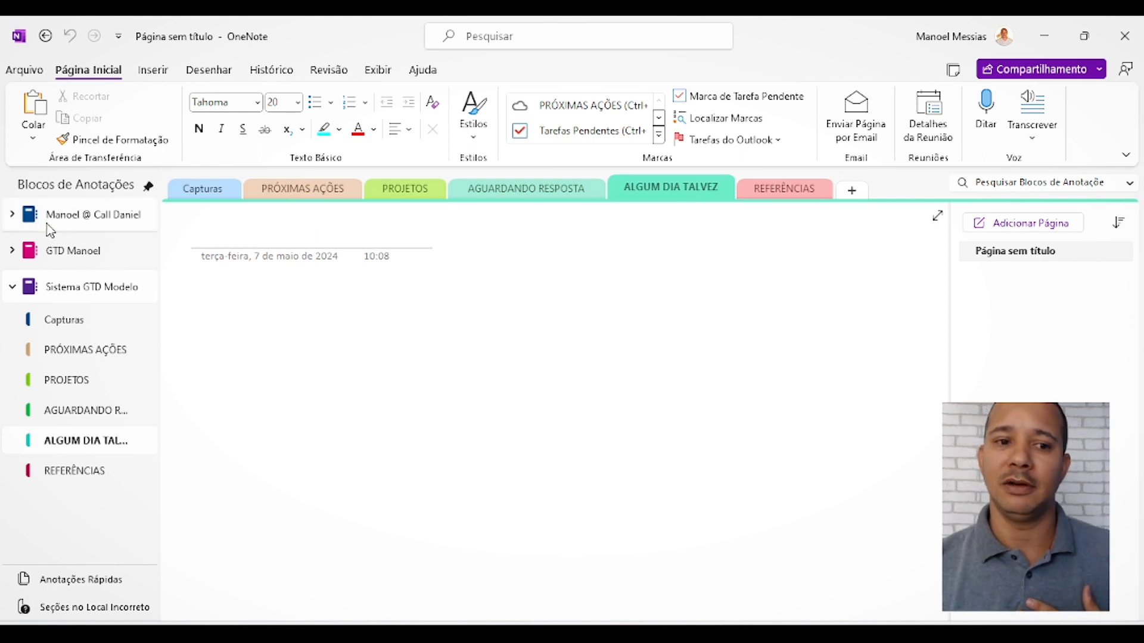
{"action": "left_click", "coordinate": [93, 216]}
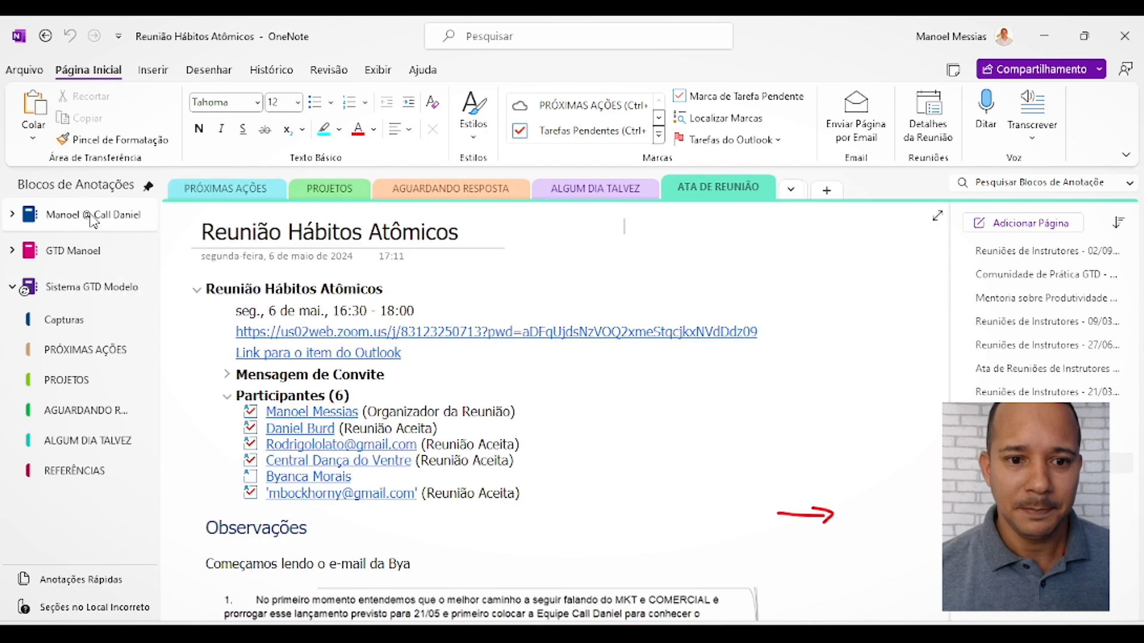
{"action": "left_click", "coordinate": [617, 192]}
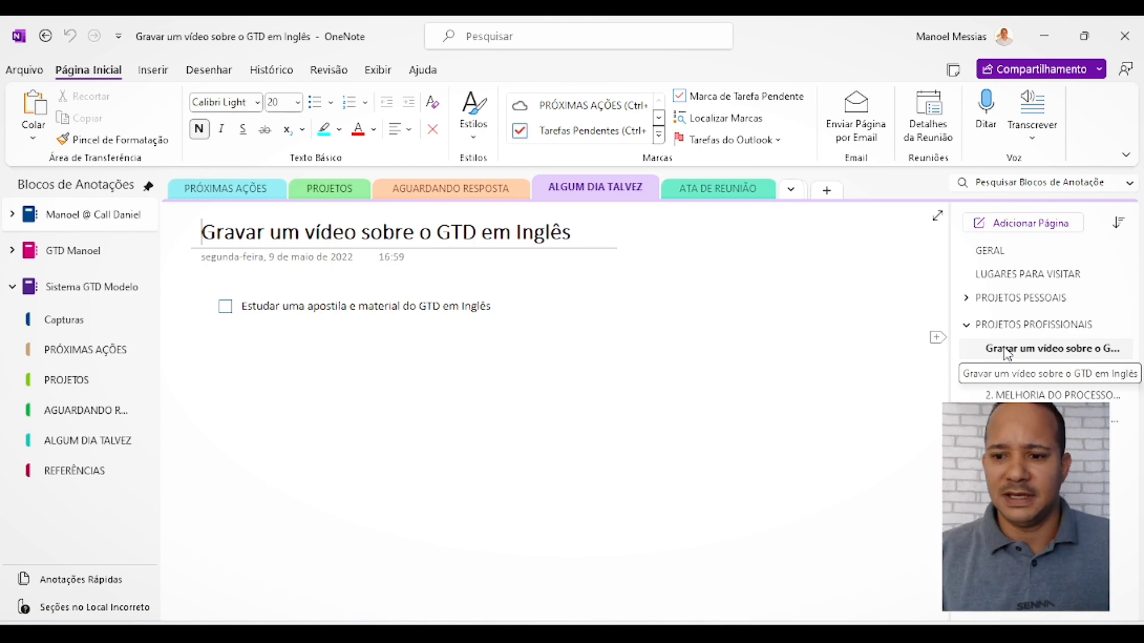
{"action": "left_click", "coordinate": [1013, 277]}
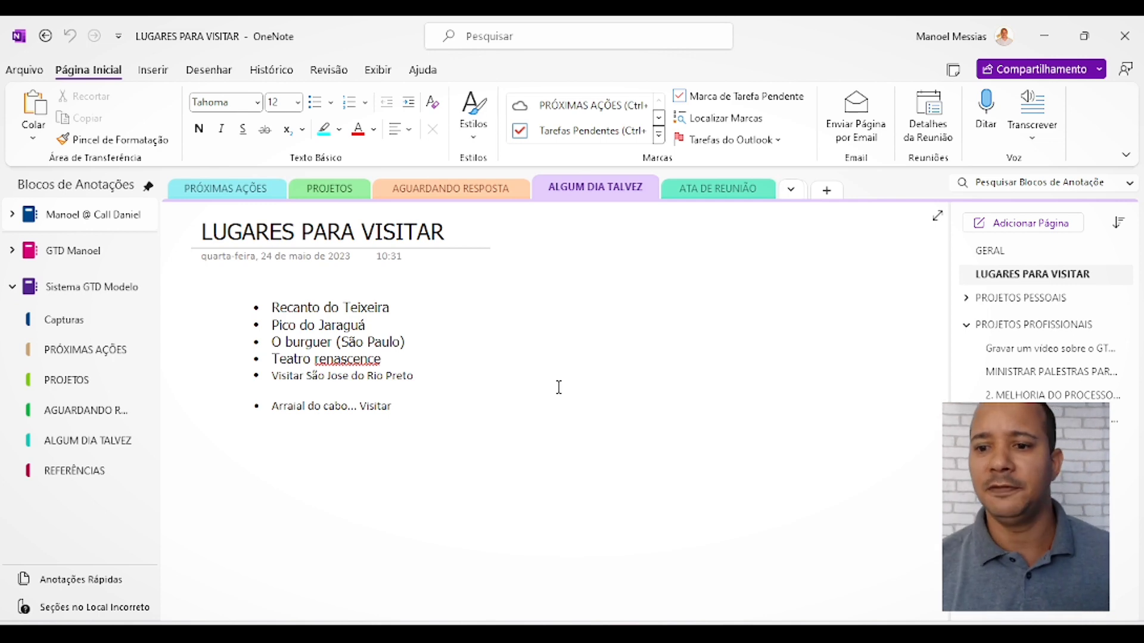
{"action": "left_click", "coordinate": [966, 298]}
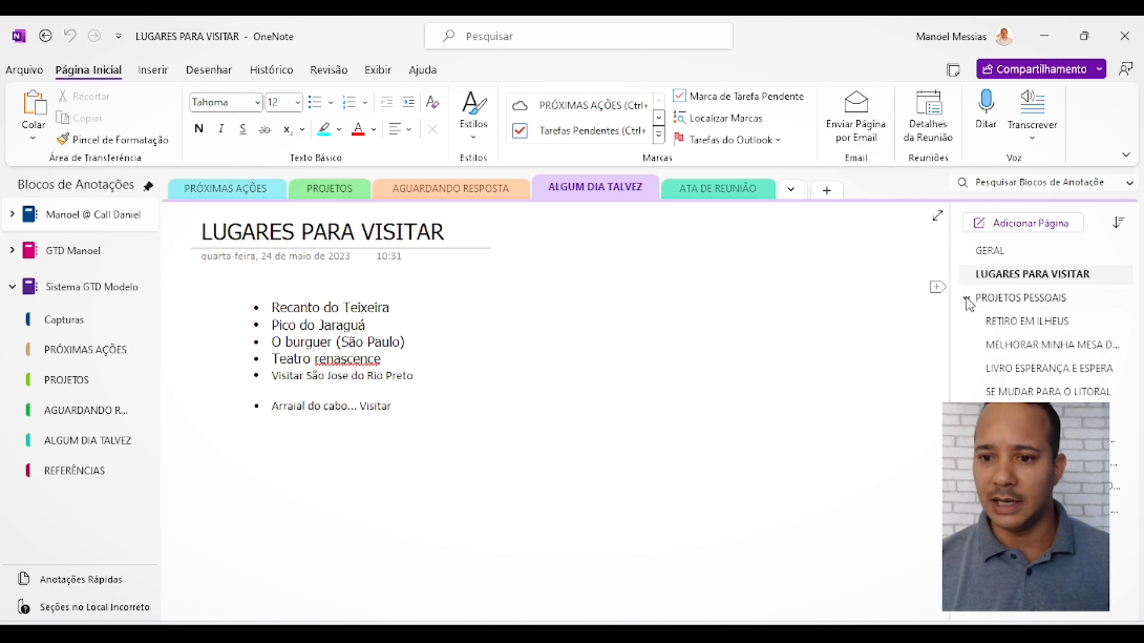
{"action": "left_click", "coordinate": [966, 298]}
{"action": "left_click", "coordinate": [966, 325]}
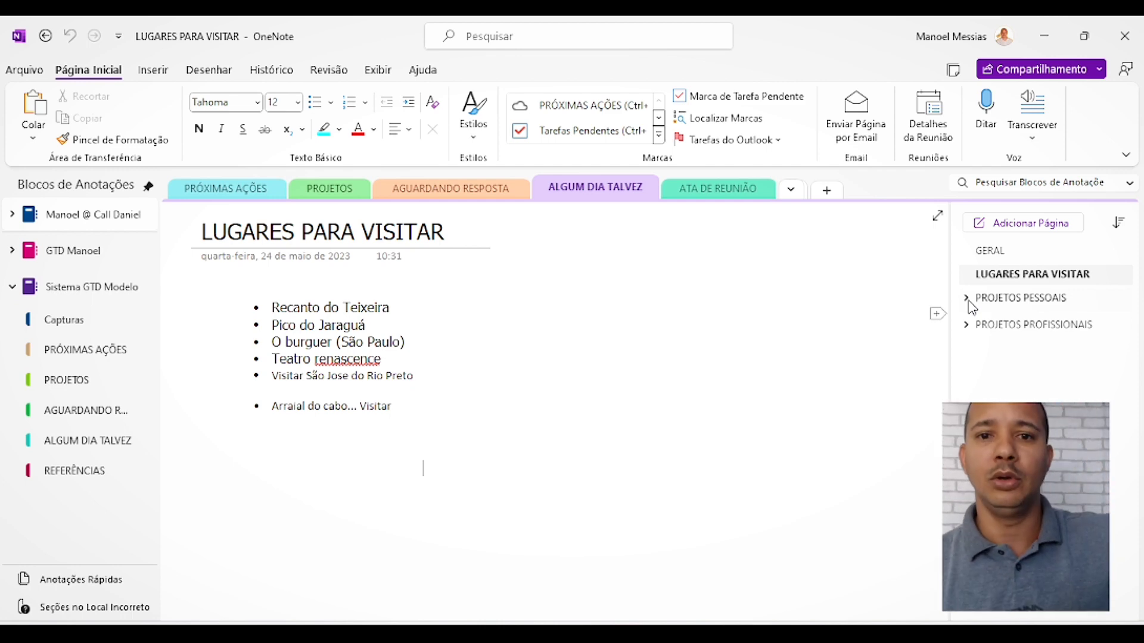
{"action": "left_click", "coordinate": [968, 299]}
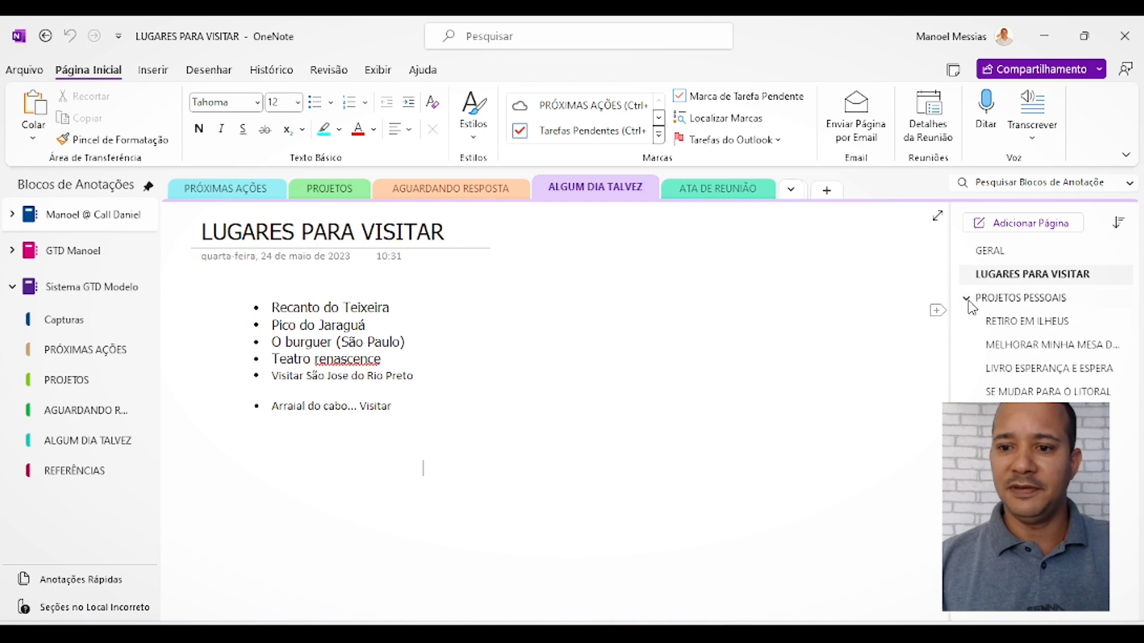
Move the page "MELHORAR MINHA MESA DE TRABALHO" from ALGUM DIA TALVEZ to the PROJETOS section, as the first subpage under PESSOAL
{"action": "left_click", "coordinate": [1029, 346]}
{"action": "left_click_drag", "start_coordinate": [1029, 346], "coordinate": [346, 189]}
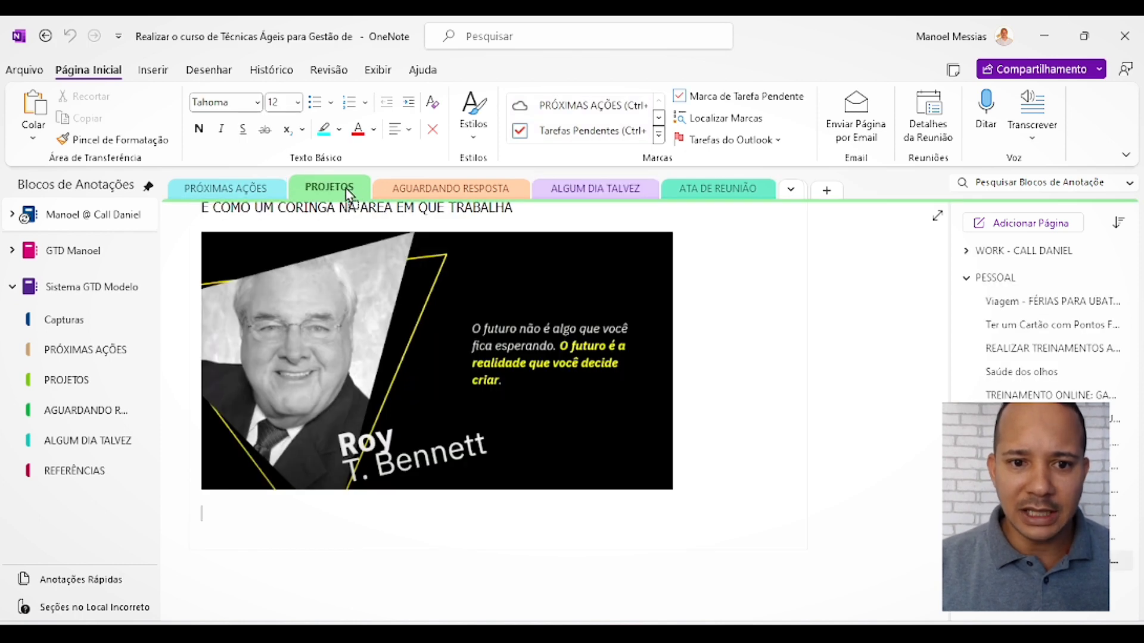
{"action": "left_click_drag", "start_coordinate": [618, 249], "coordinate": [988, 295]}
{"action": "left_click", "coordinate": [1024, 303]}
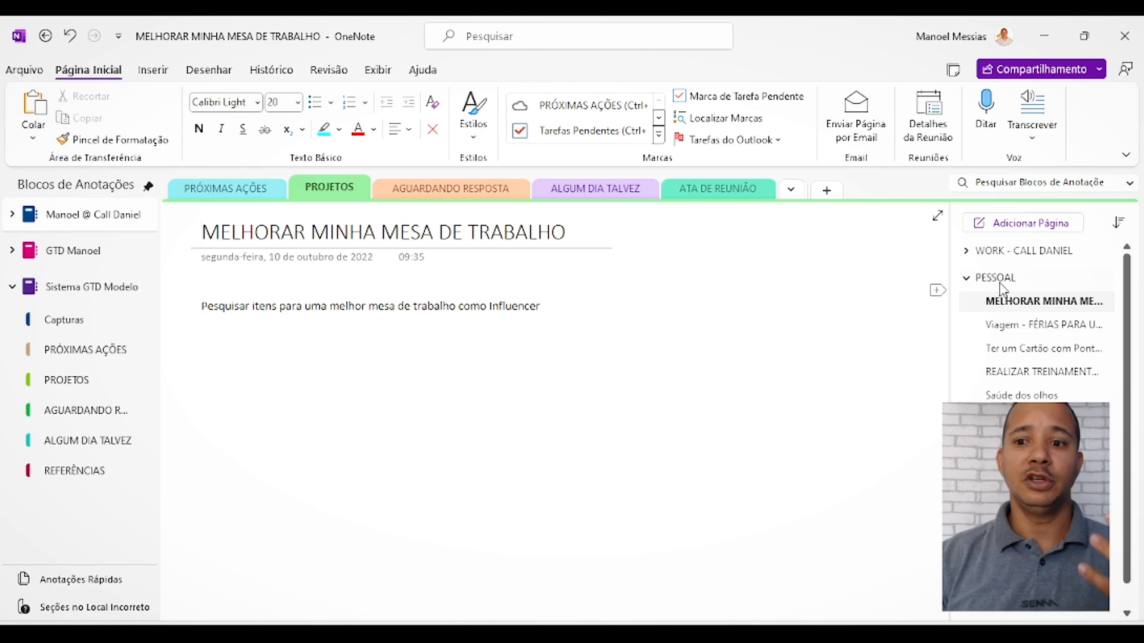
Examine the password protection options for the REFERÊNCIAS section of the Sistema GTD Modelo notebook without setting a password
{"action": "left_click", "coordinate": [613, 201]}
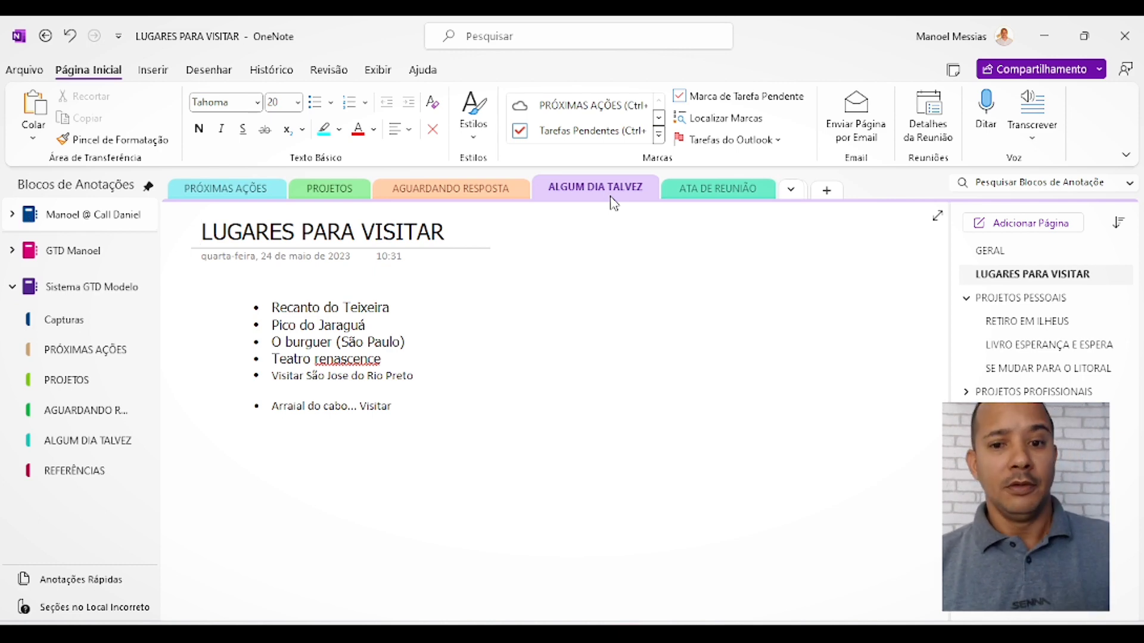
{"action": "left_click", "coordinate": [97, 298]}
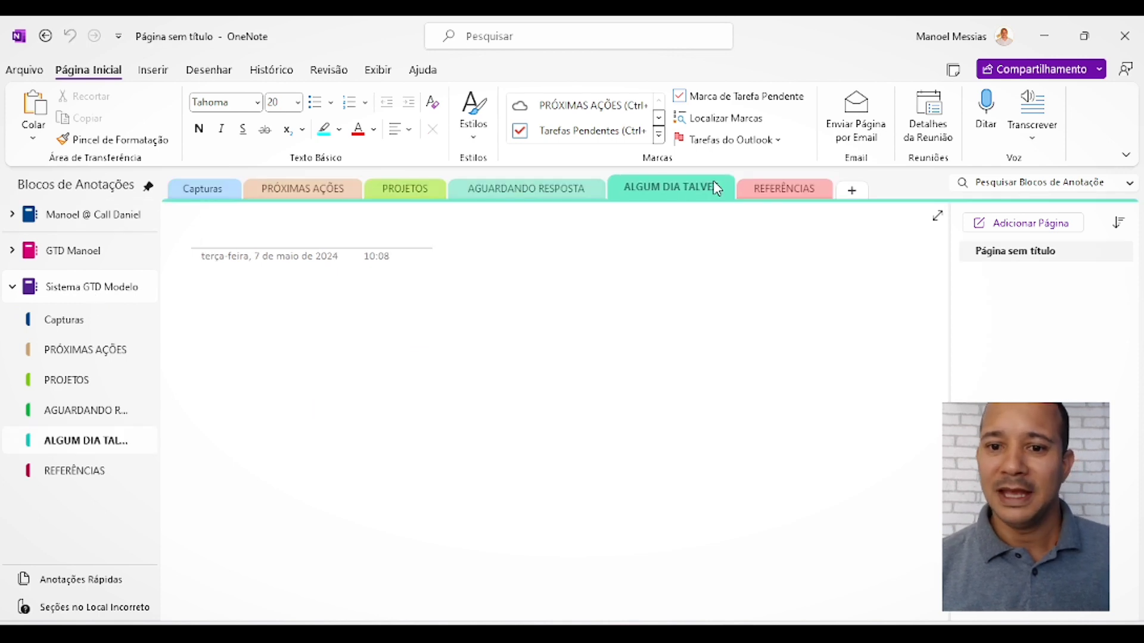
{"action": "left_click", "coordinate": [780, 194]}
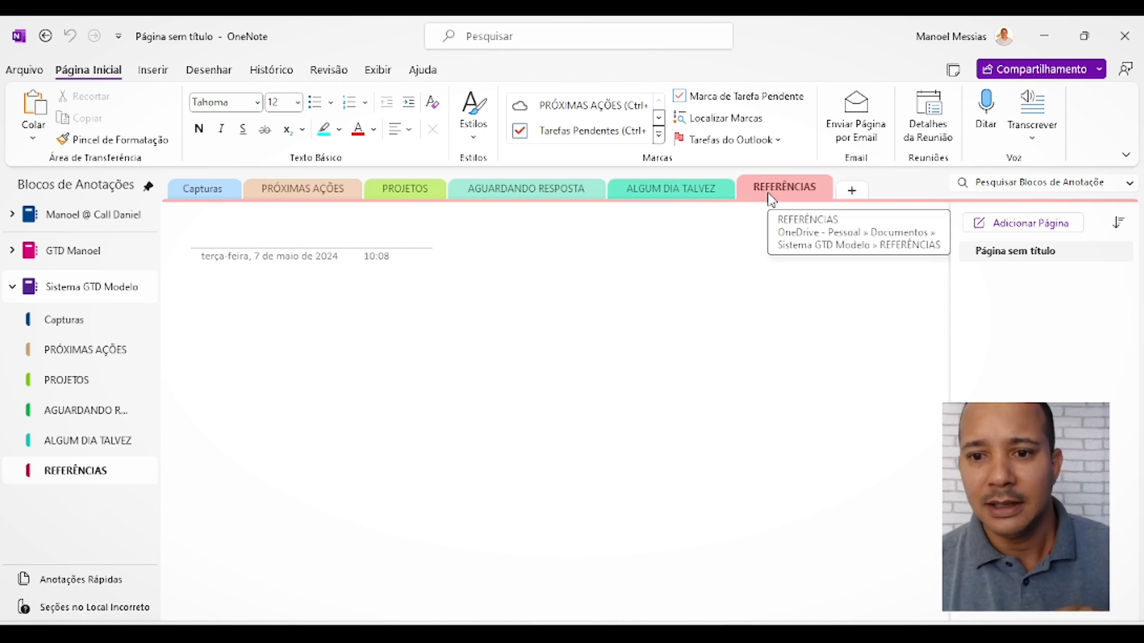
{"action": "right_click", "coordinate": [772, 200]}
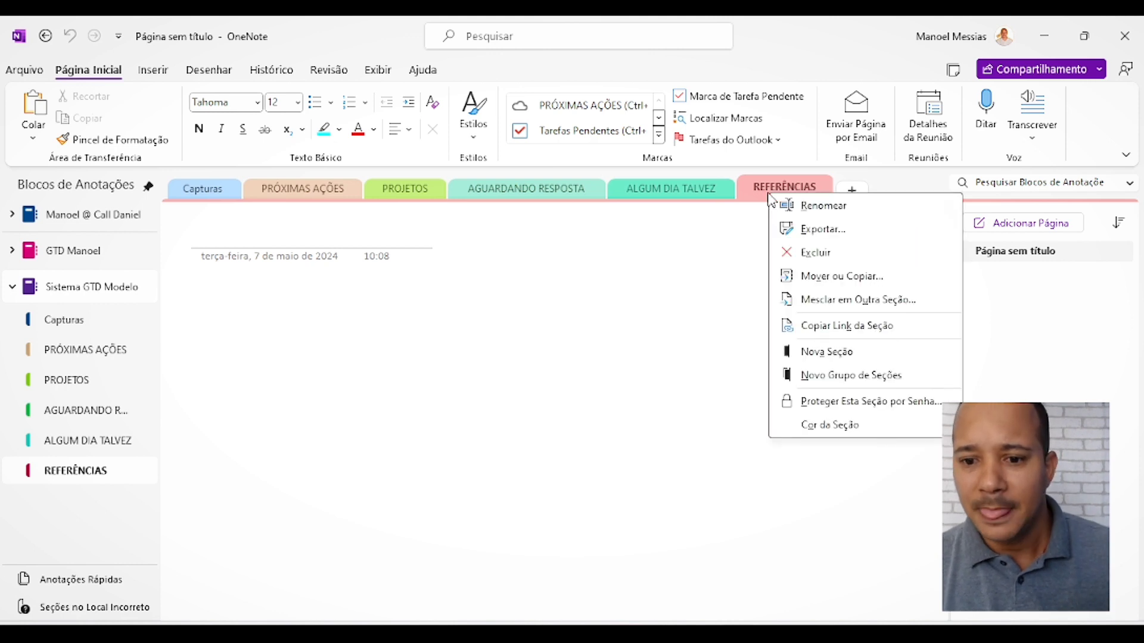
{"action": "left_click", "coordinate": [850, 403]}
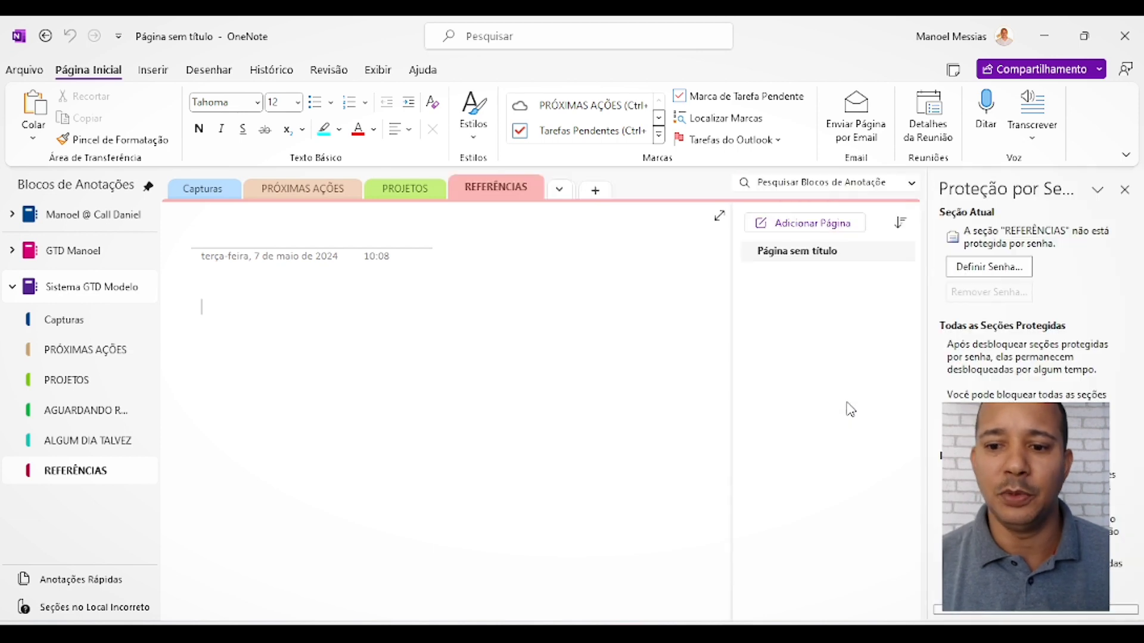
{"action": "left_click", "coordinate": [1000, 268]}
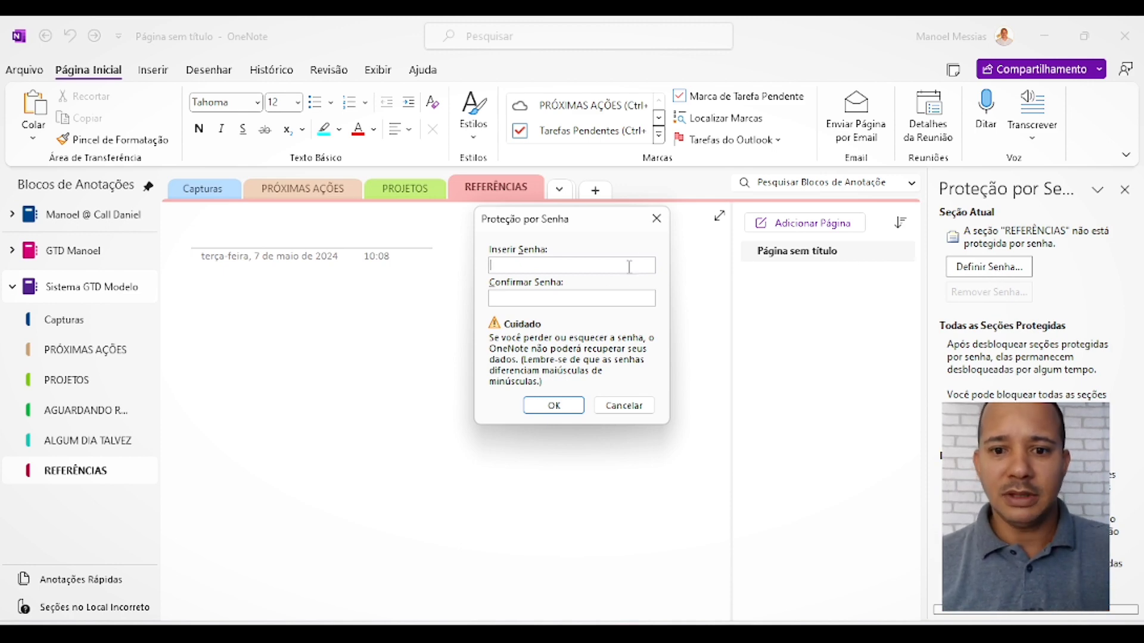
{"action": "left_click", "coordinate": [658, 219]}
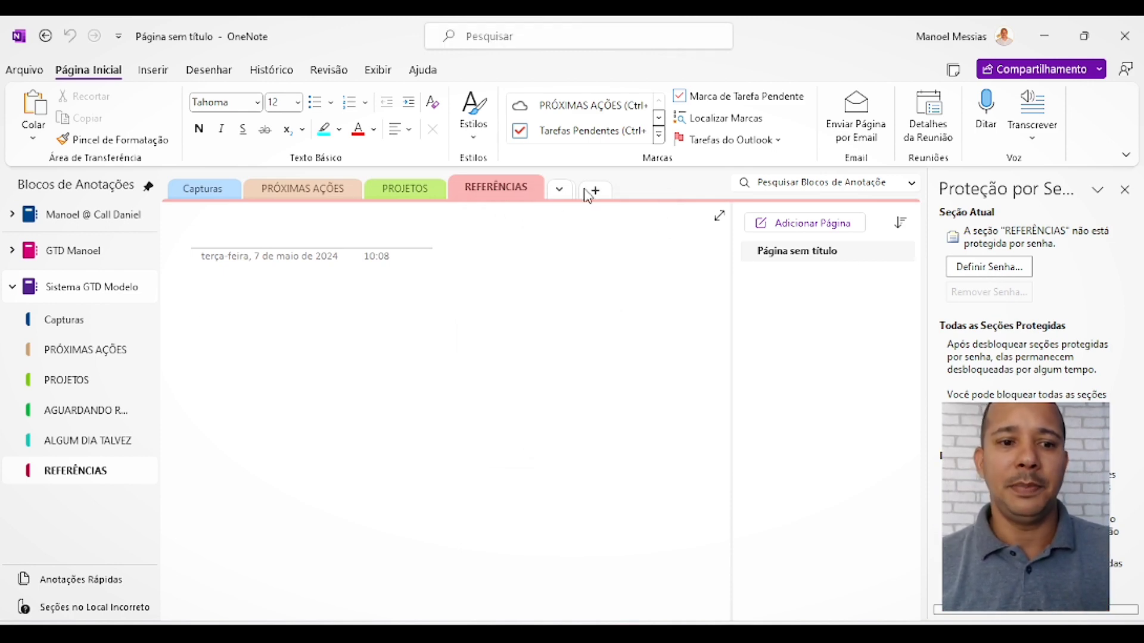
Close the password protection pane and unlock the first notebook's REFERÊNCIAS section with the section password
{"action": "left_click", "coordinate": [103, 219]}
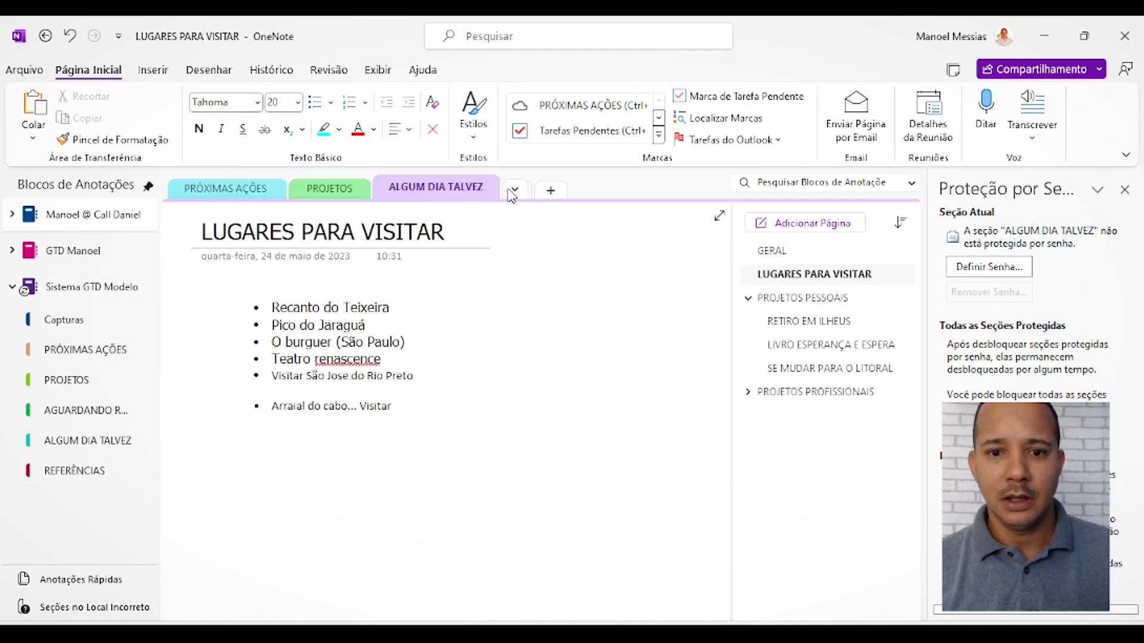
{"action": "left_click", "coordinate": [1123, 190]}
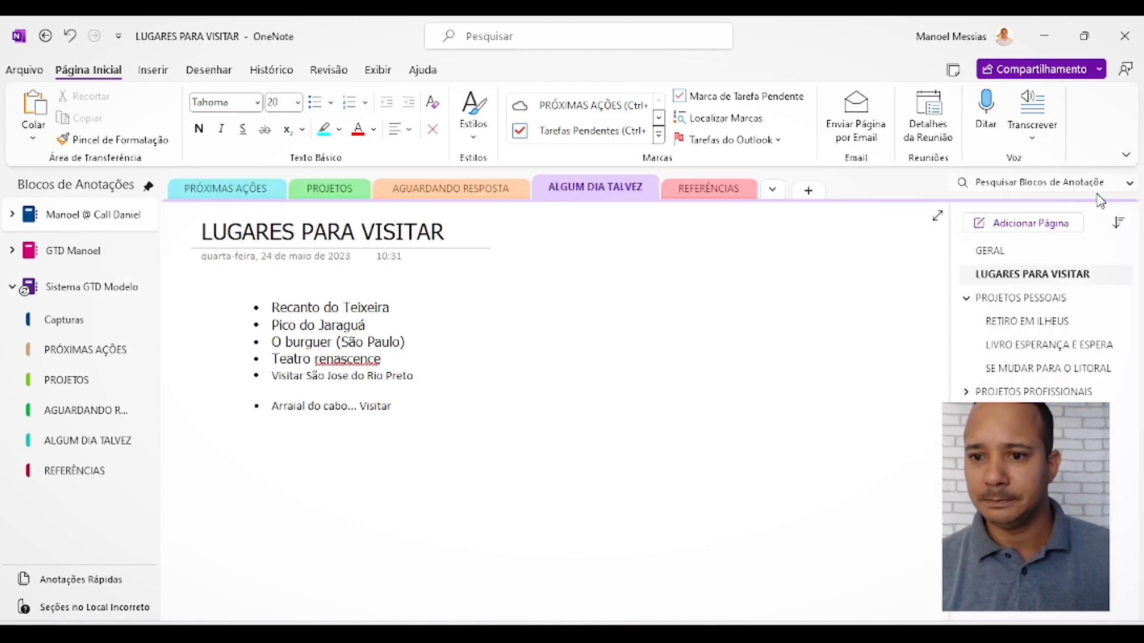
{"action": "left_click", "coordinate": [752, 197]}
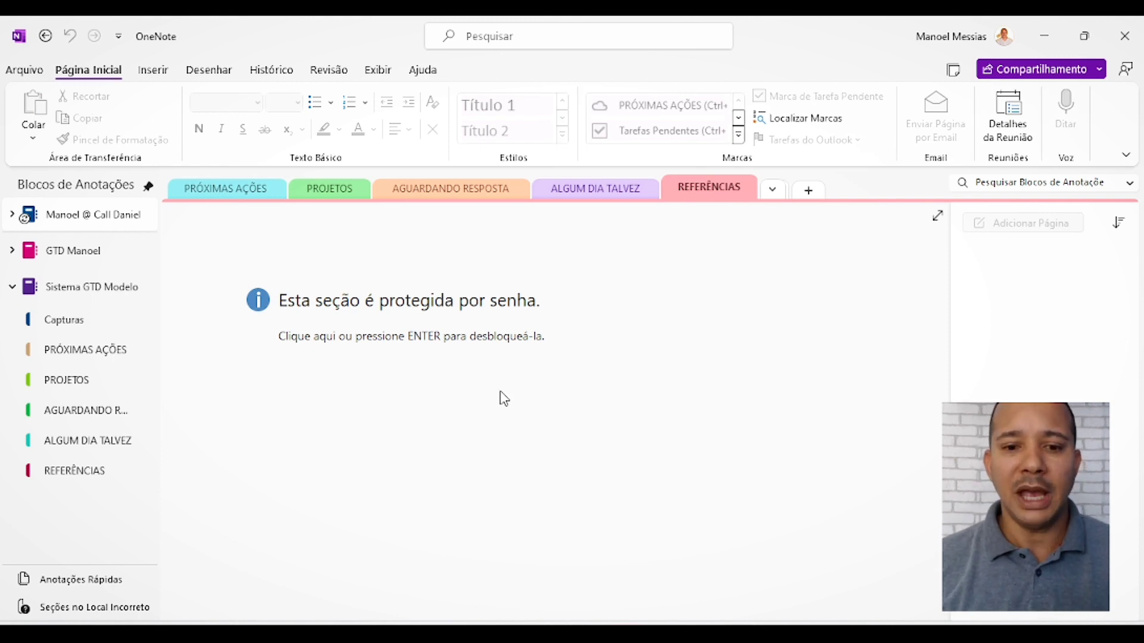
{"action": "left_click", "coordinate": [453, 414]}
{"action": "type", "text": "********"}
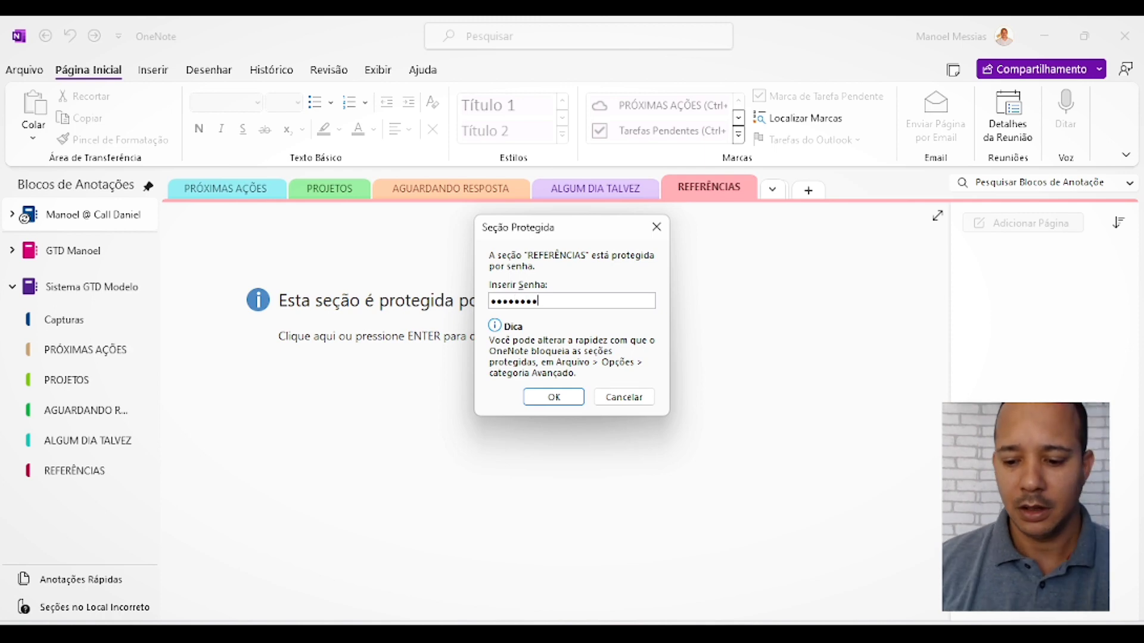
{"action": "key", "text": "Return"}
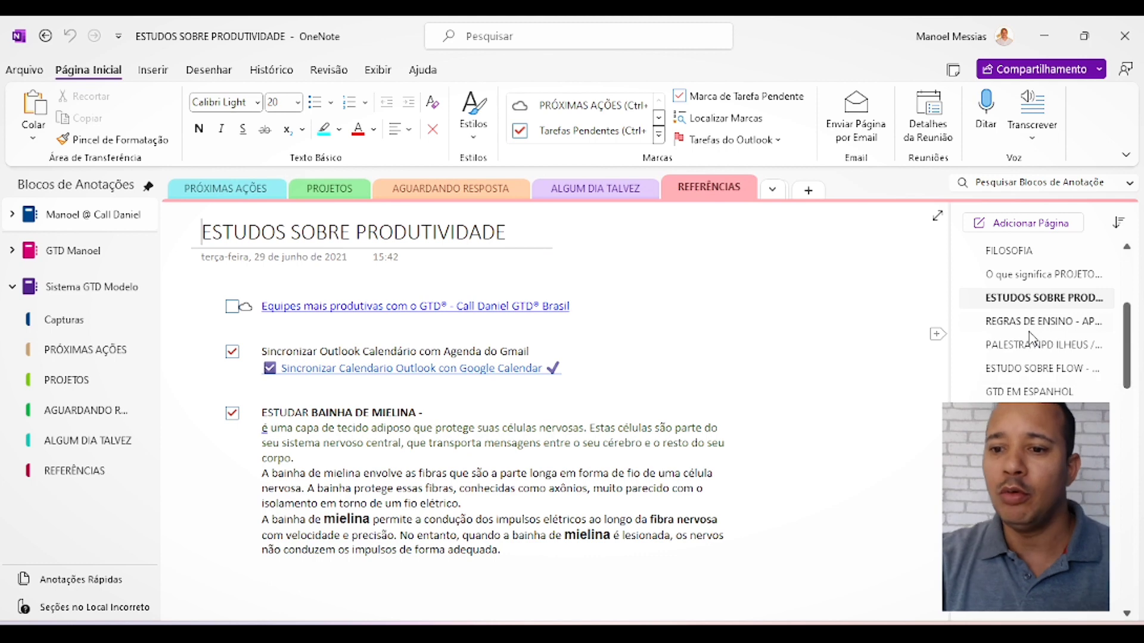
Examine how the first notebook's REFERÊNCIAS section stores studies and documents, including the pages CARTEIRA DE VACINAÇÃO, CARTEIRINHA MÉDICO and FILOSOFIA
{"action": "scroll", "coordinate": [1027, 352], "scroll_direction": "down", "scroll_amount": 5}
{"action": "scroll", "coordinate": [1021, 368], "scroll_direction": "down", "scroll_amount": 10}
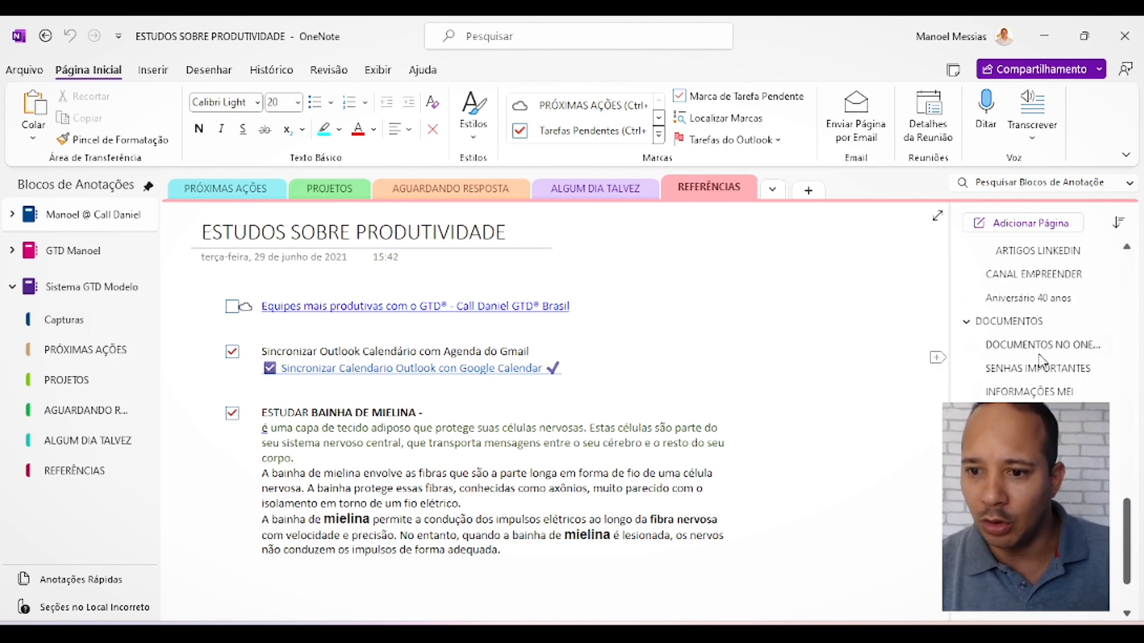
{"action": "left_click", "coordinate": [1026, 413]}
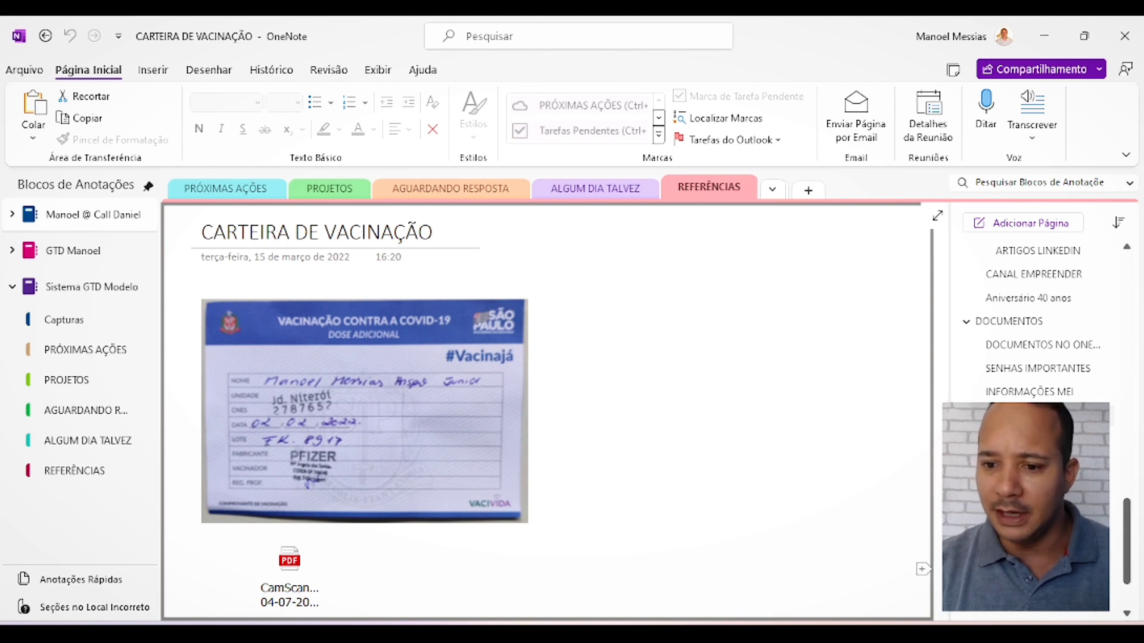
{"action": "scroll", "coordinate": [1042, 322], "scroll_direction": "down", "scroll_amount": 2}
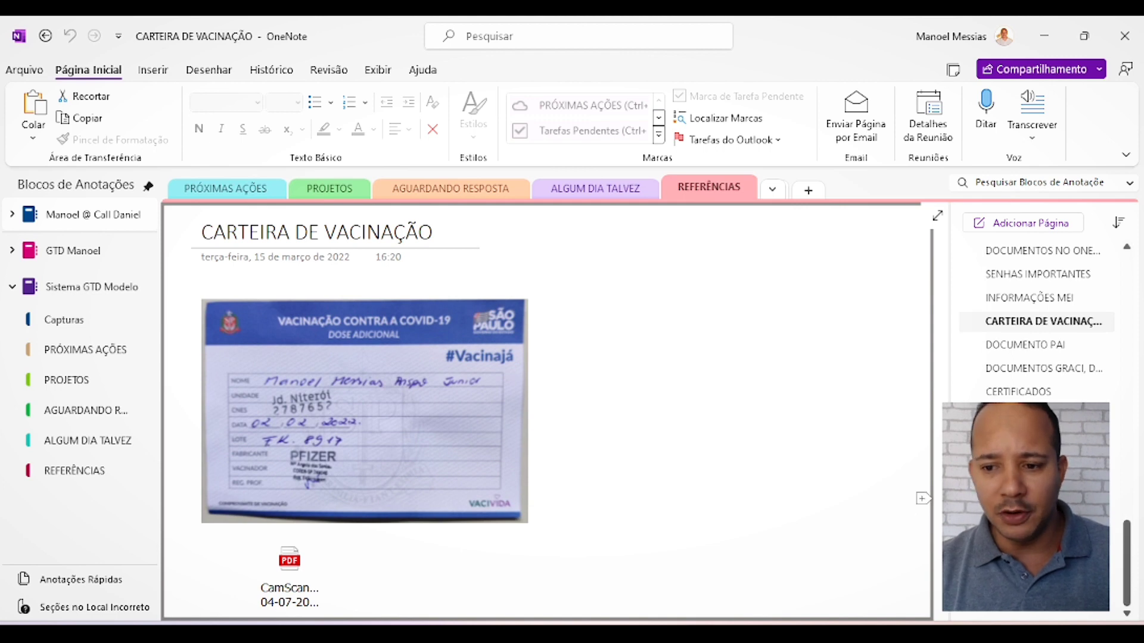
{"action": "left_click", "coordinate": [1028, 509]}
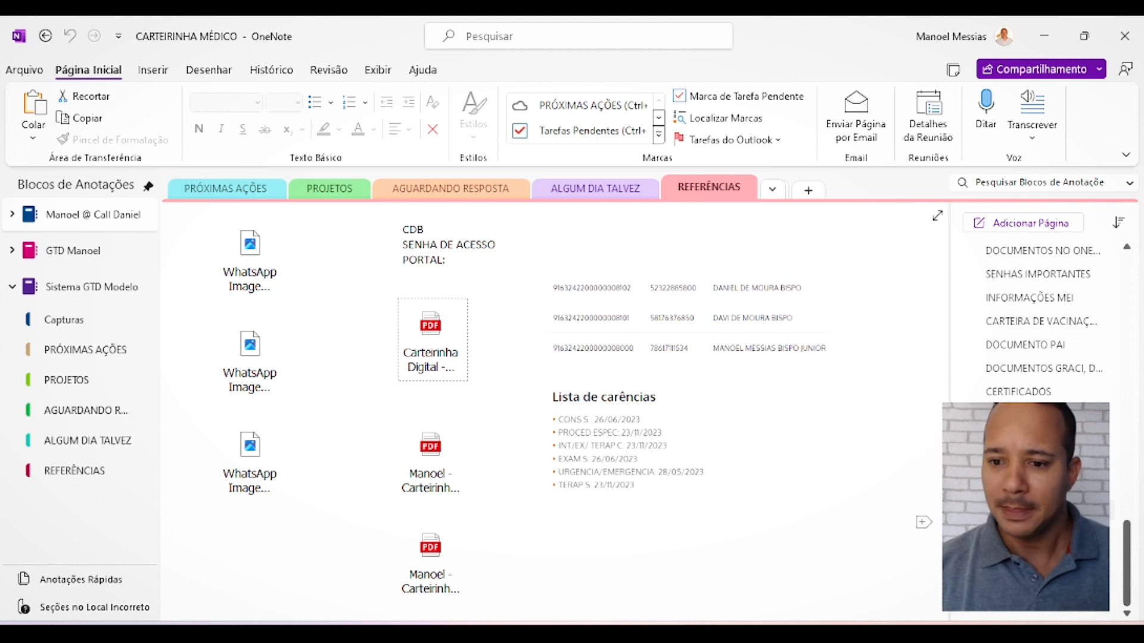
{"action": "scroll", "coordinate": [1035, 396], "scroll_direction": "up", "scroll_amount": 8}
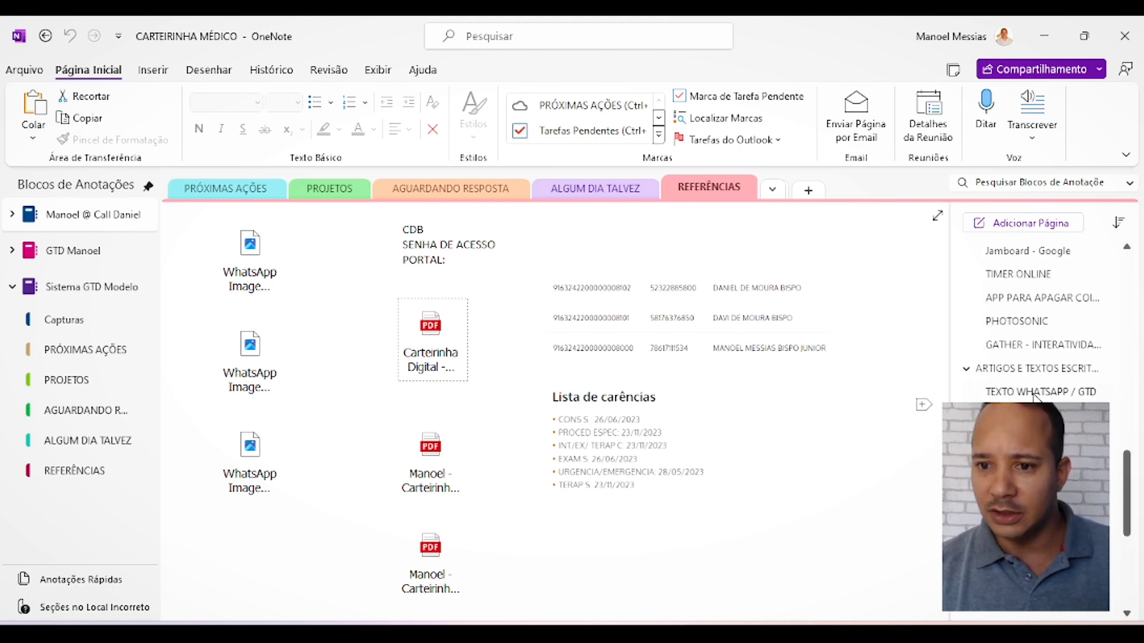
{"action": "scroll", "coordinate": [1035, 396], "scroll_direction": "up", "scroll_amount": 8}
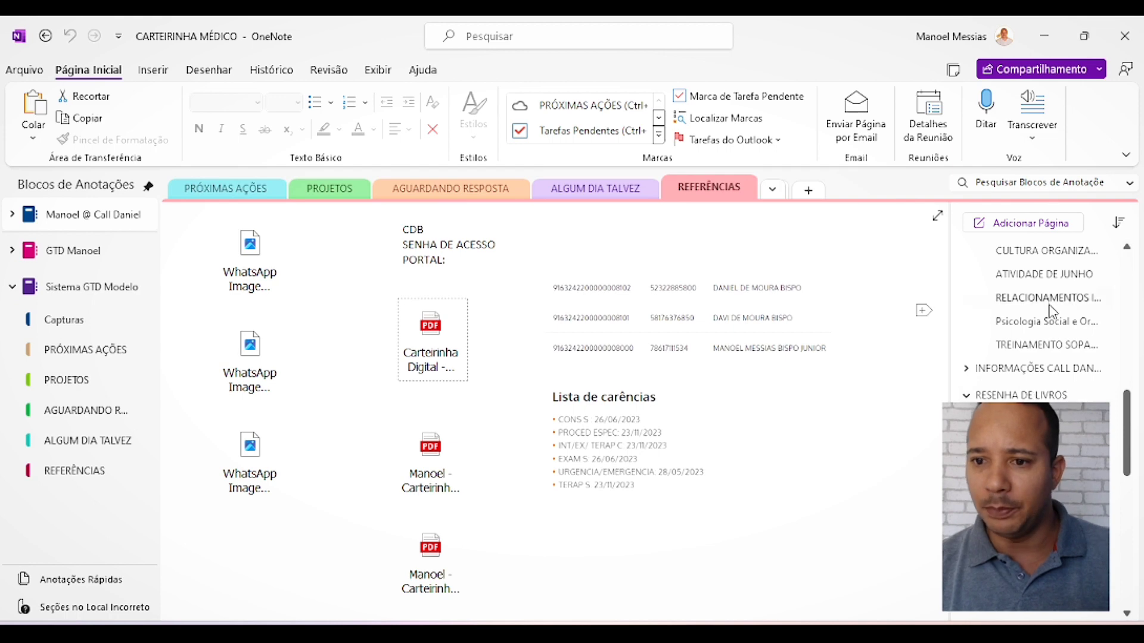
{"action": "scroll", "coordinate": [1017, 372], "scroll_direction": "up", "scroll_amount": 5}
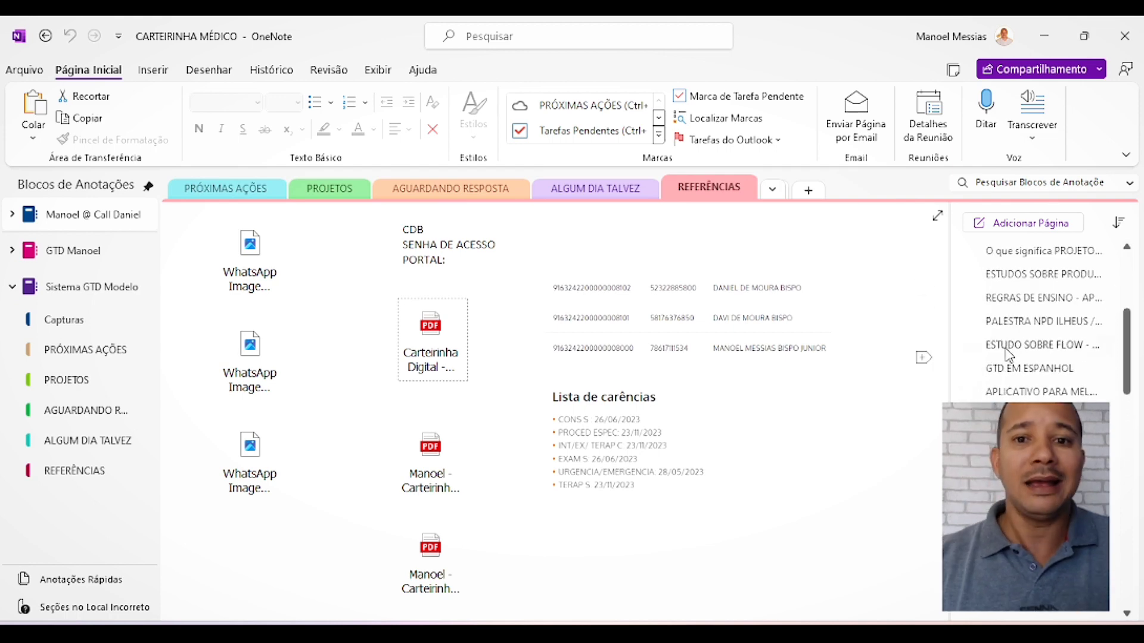
{"action": "scroll", "coordinate": [1008, 340], "scroll_direction": "up", "scroll_amount": 2}
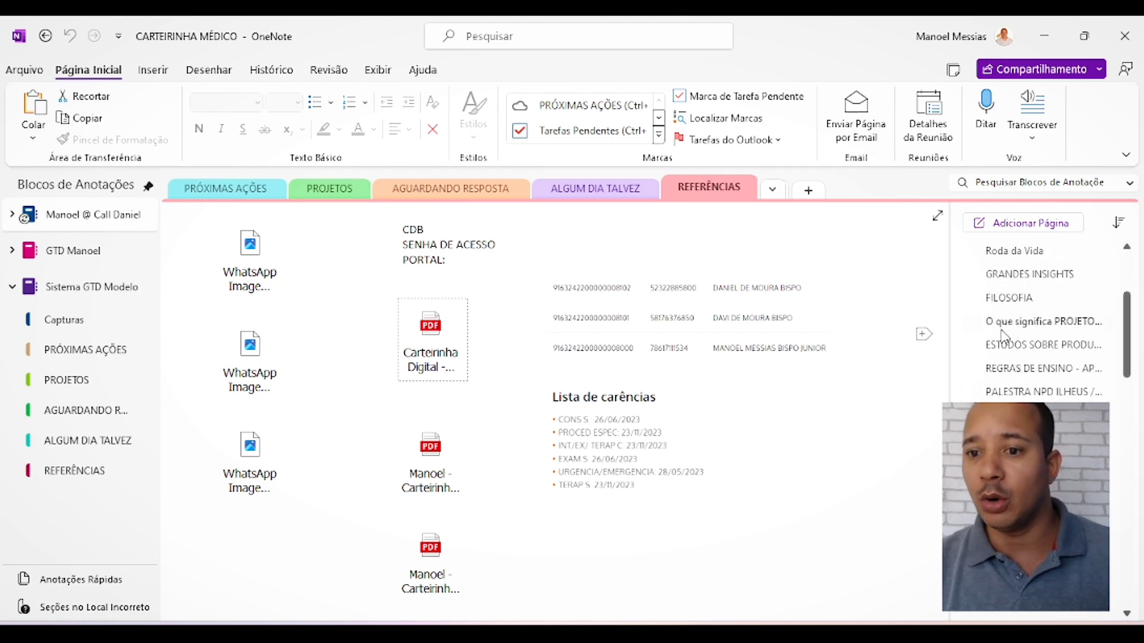
{"action": "left_click", "coordinate": [1011, 298]}
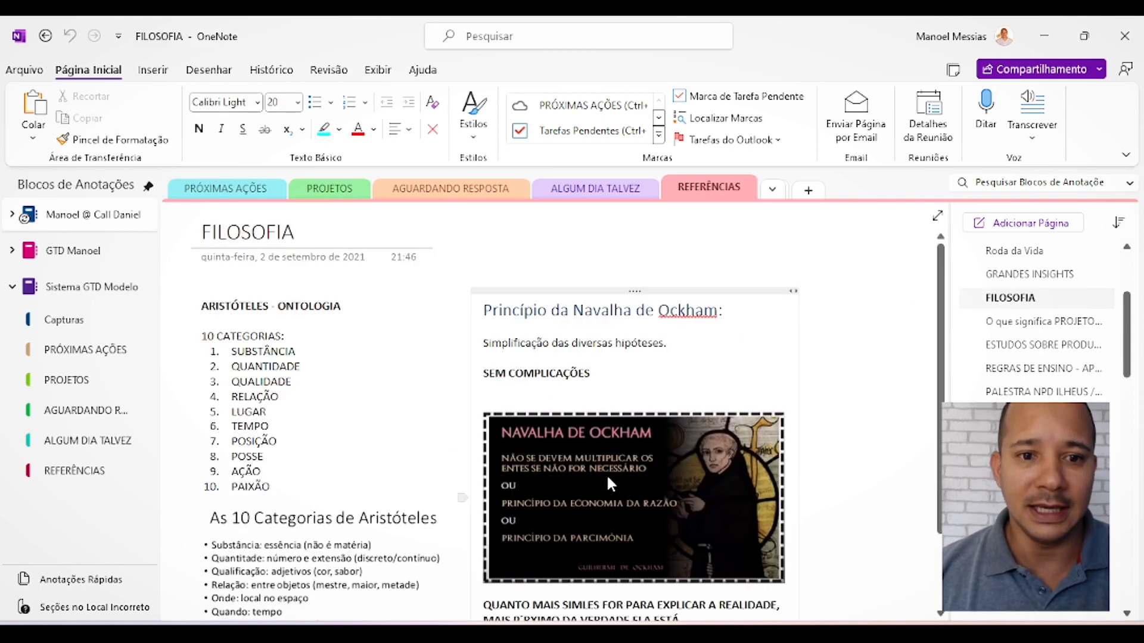
Review every section of the Sistema GTD Modelo notebook in order, from Capturas through REFERÊNCIAS
{"action": "left_click", "coordinate": [105, 300]}
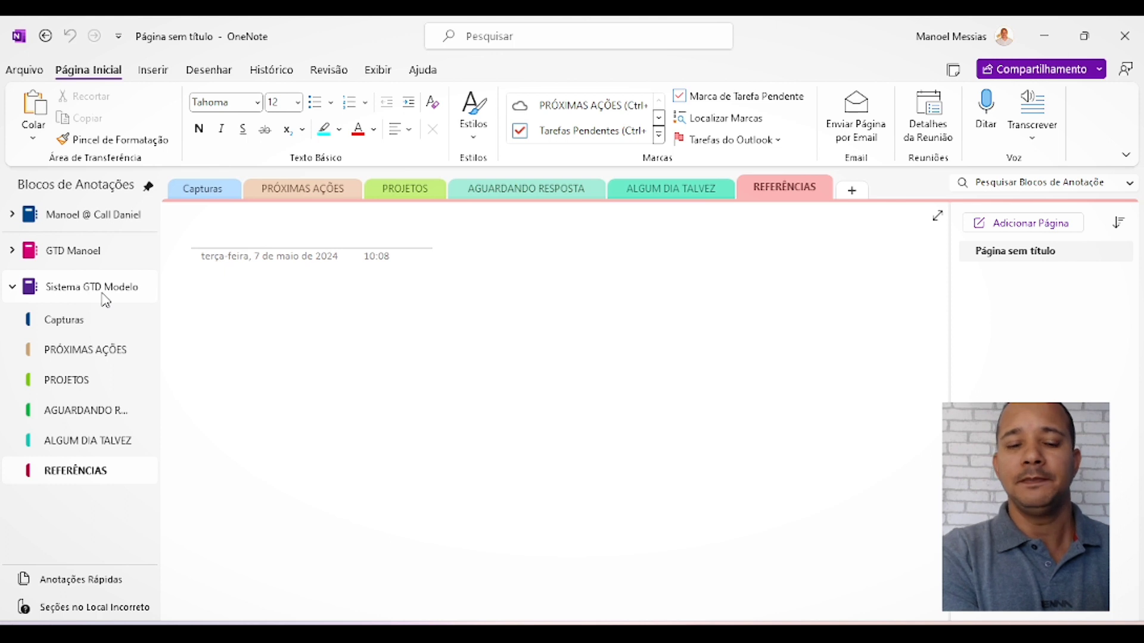
{"action": "left_click", "coordinate": [215, 189]}
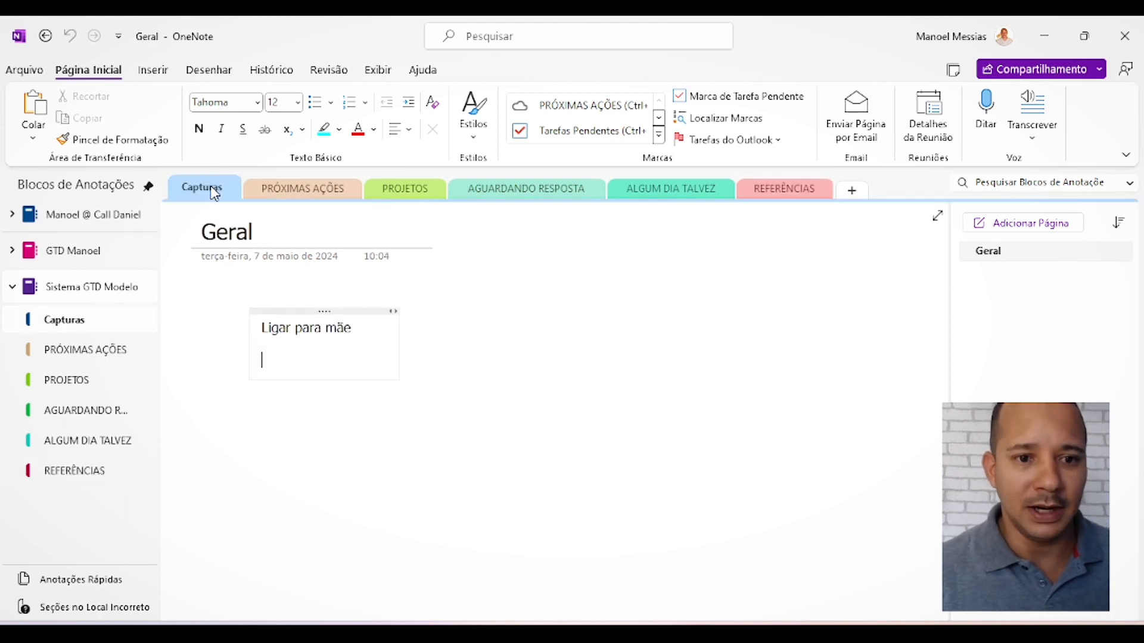
{"action": "left_click", "coordinate": [307, 196]}
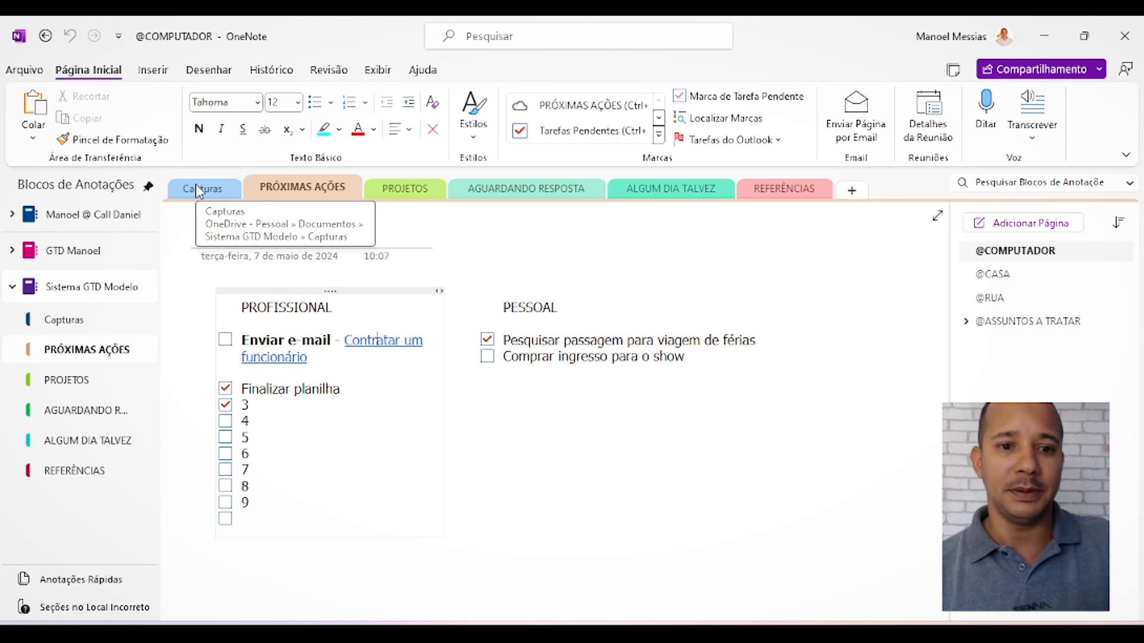
{"action": "left_click", "coordinate": [387, 190]}
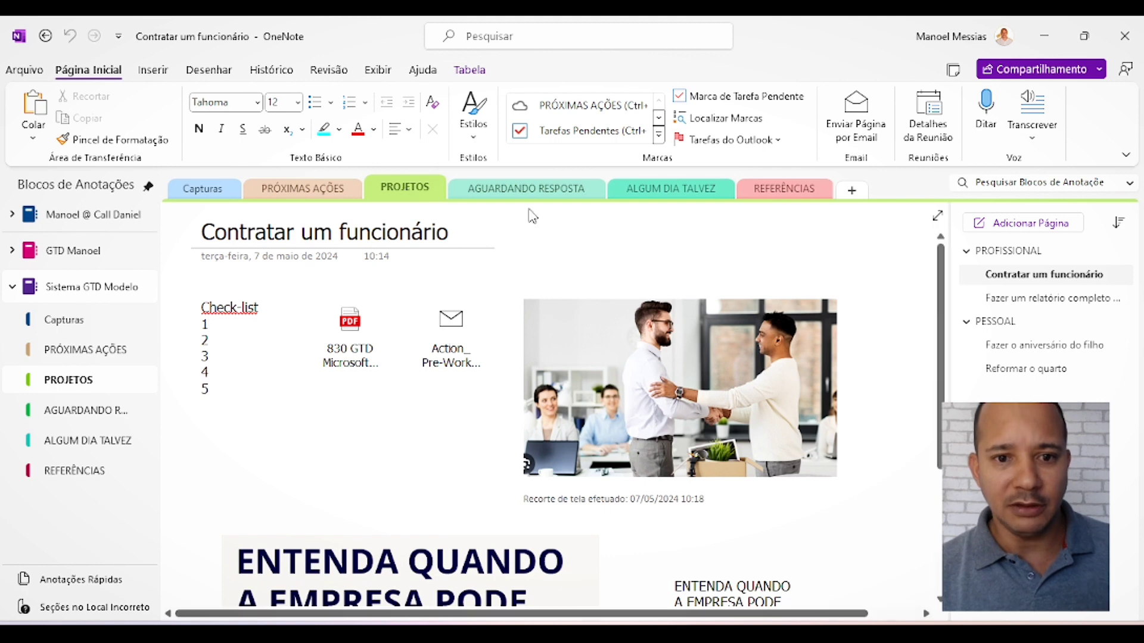
{"action": "left_click", "coordinate": [544, 191]}
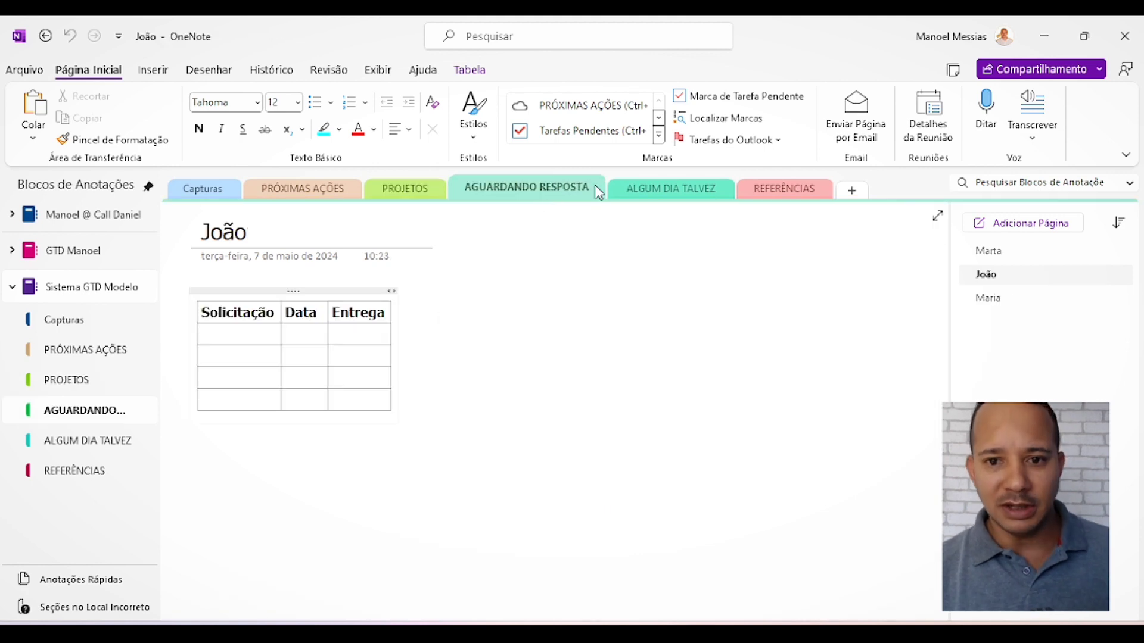
{"action": "left_click", "coordinate": [674, 194]}
{"action": "left_click", "coordinate": [793, 194]}
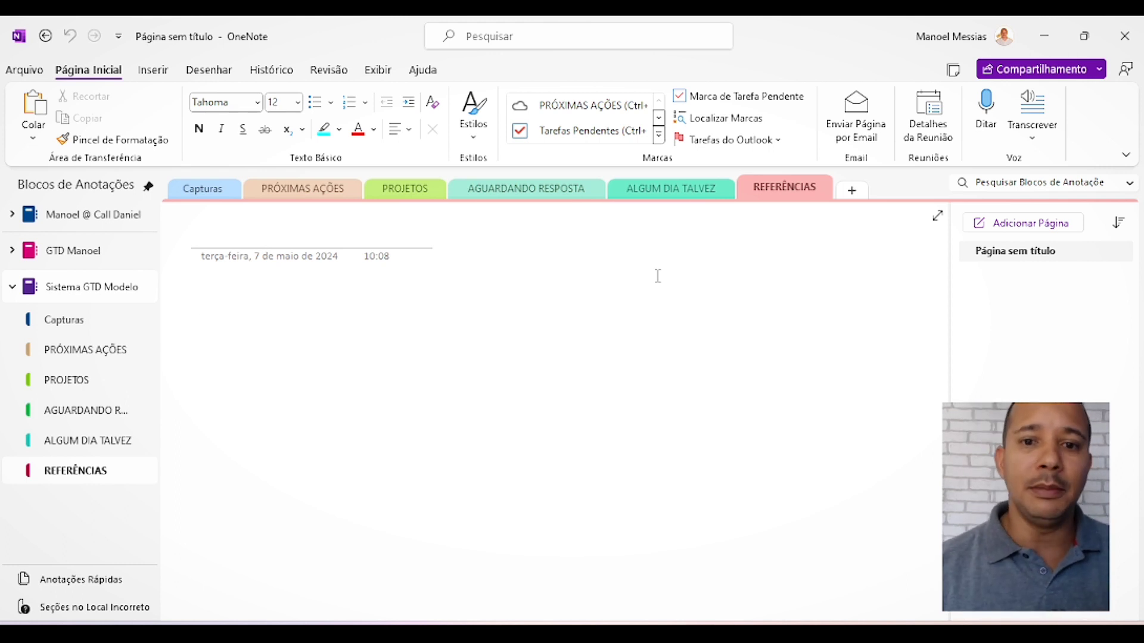
Switch to the Outlook calendar and view the appointments for the week 5 - 11 de maio de 2024
{"action": "mouse_move", "coordinate": [663, 634]}
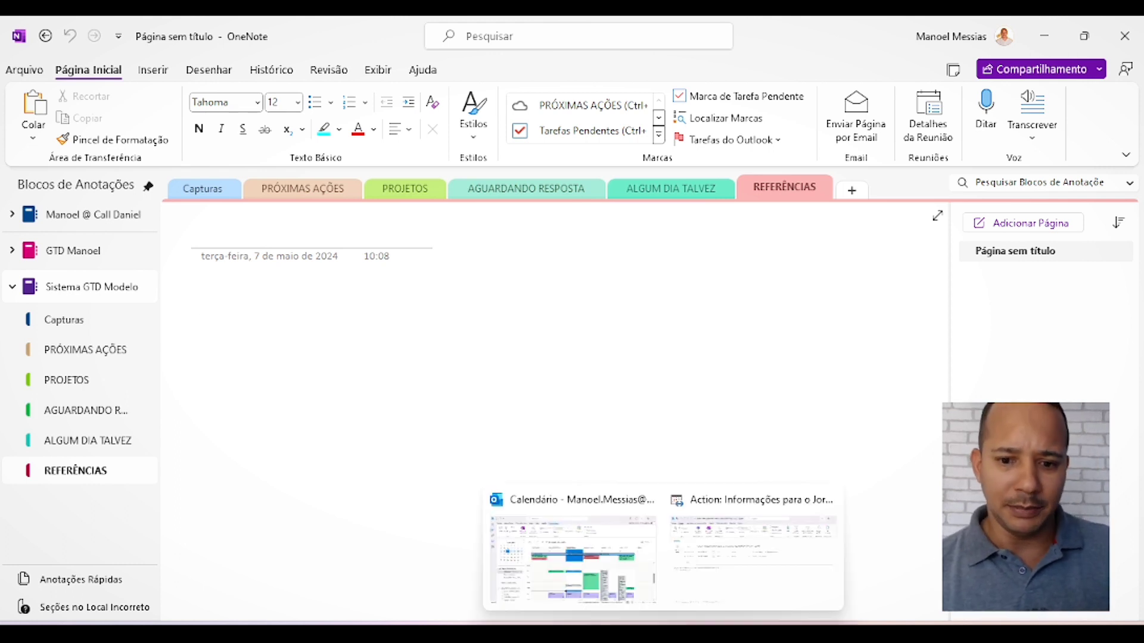
{"action": "left_click", "coordinate": [593, 577]}
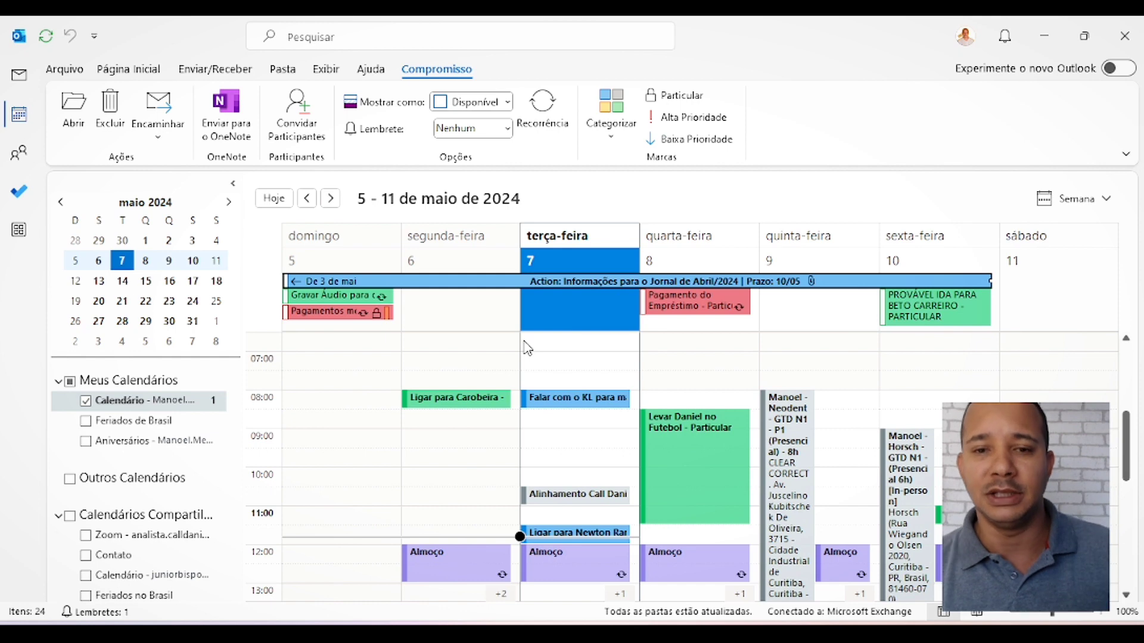
{"action": "scroll", "coordinate": [587, 357], "scroll_direction": "down", "scroll_amount": 3}
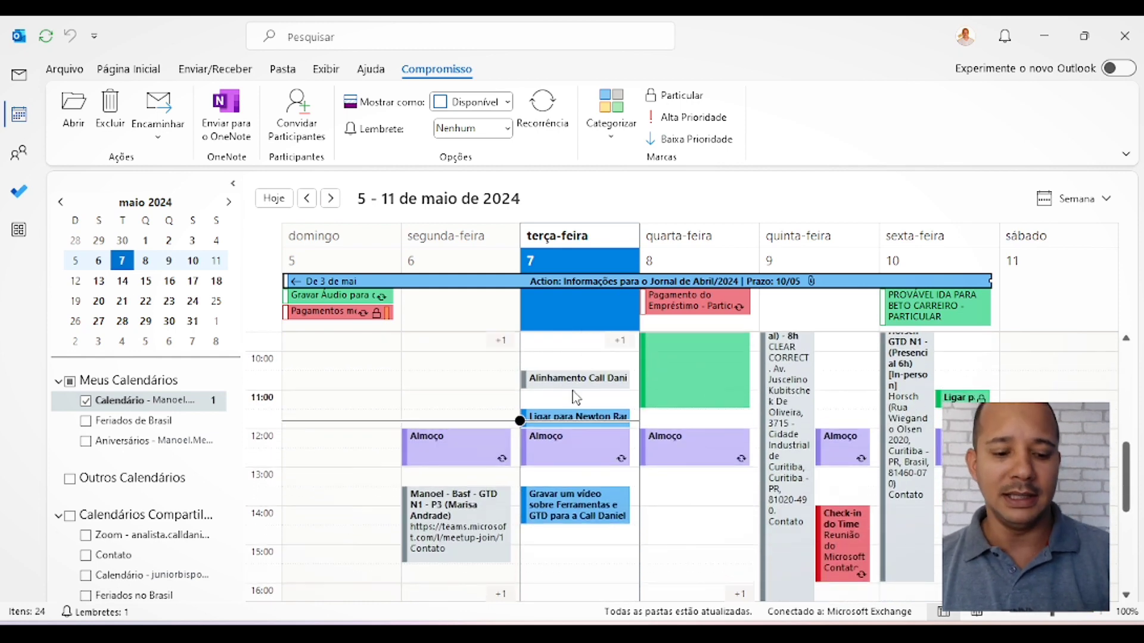
{"action": "key", "text": "alt"}
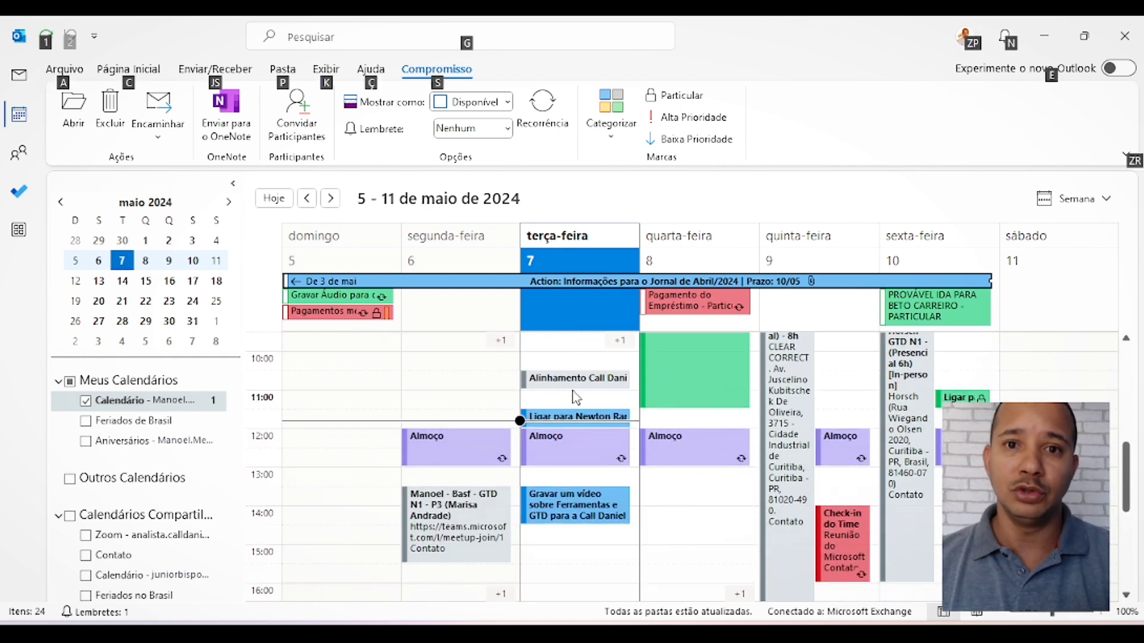
Switch back to OneNote and examine the Outlook task options and the tag summary for the notebook
{"action": "key", "text": "alt+Tab"}
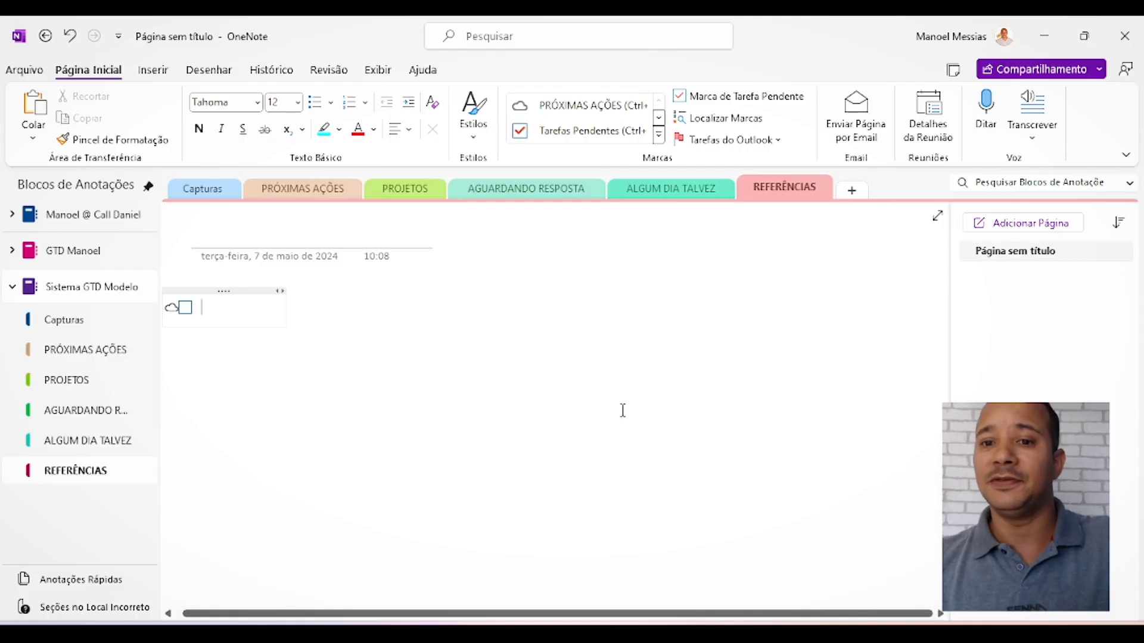
{"action": "left_click", "coordinate": [777, 141]}
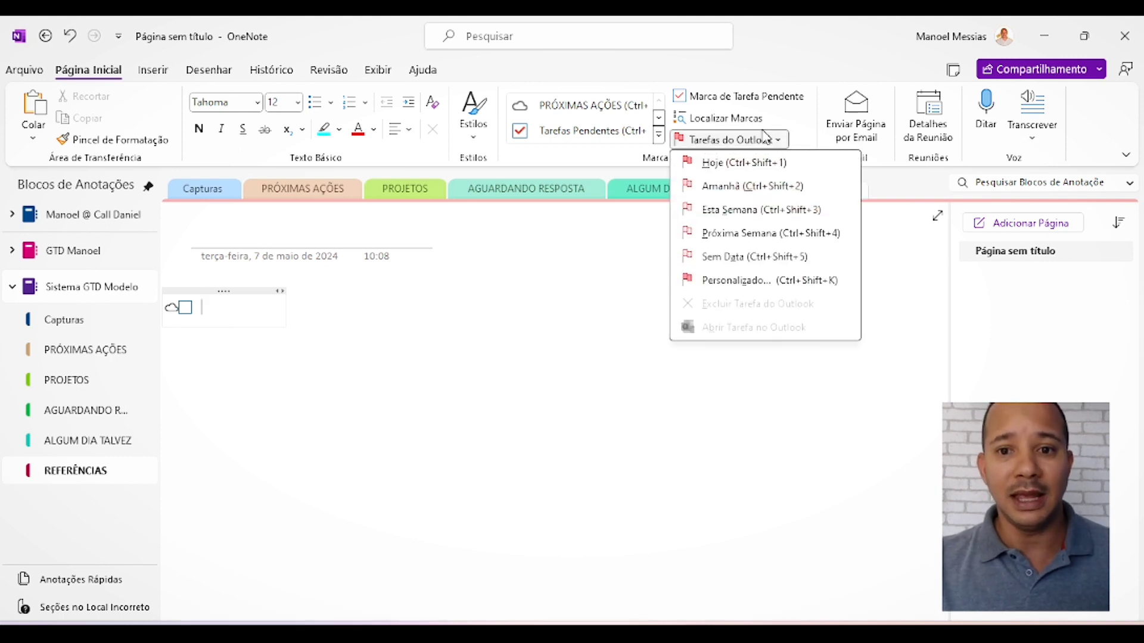
{"action": "left_click", "coordinate": [734, 119]}
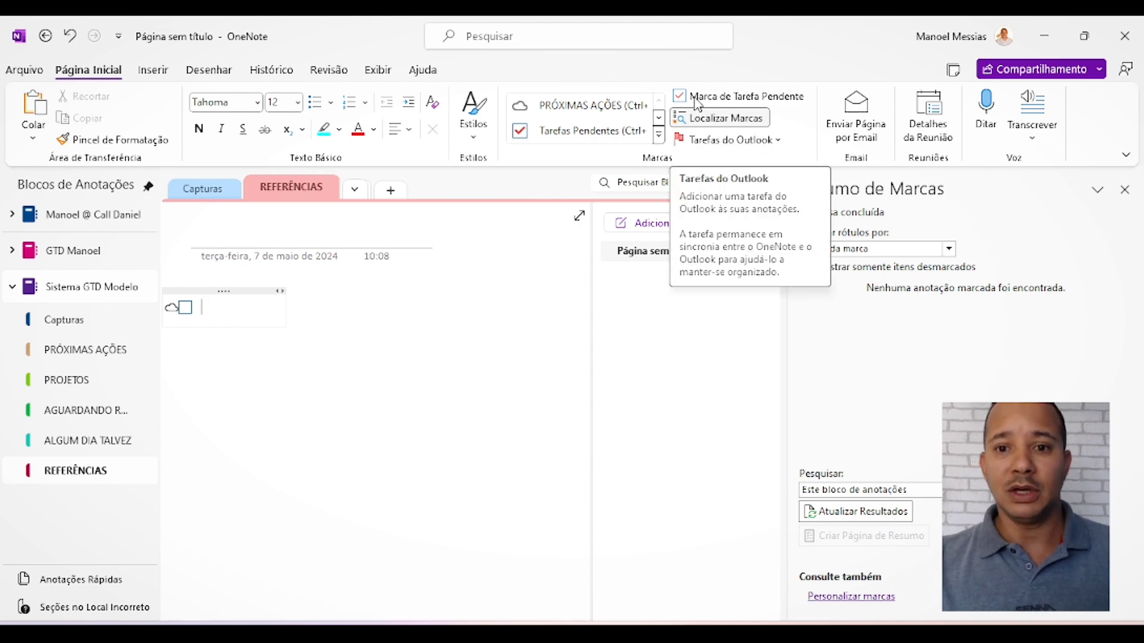
{"action": "left_click", "coordinate": [1104, 192]}
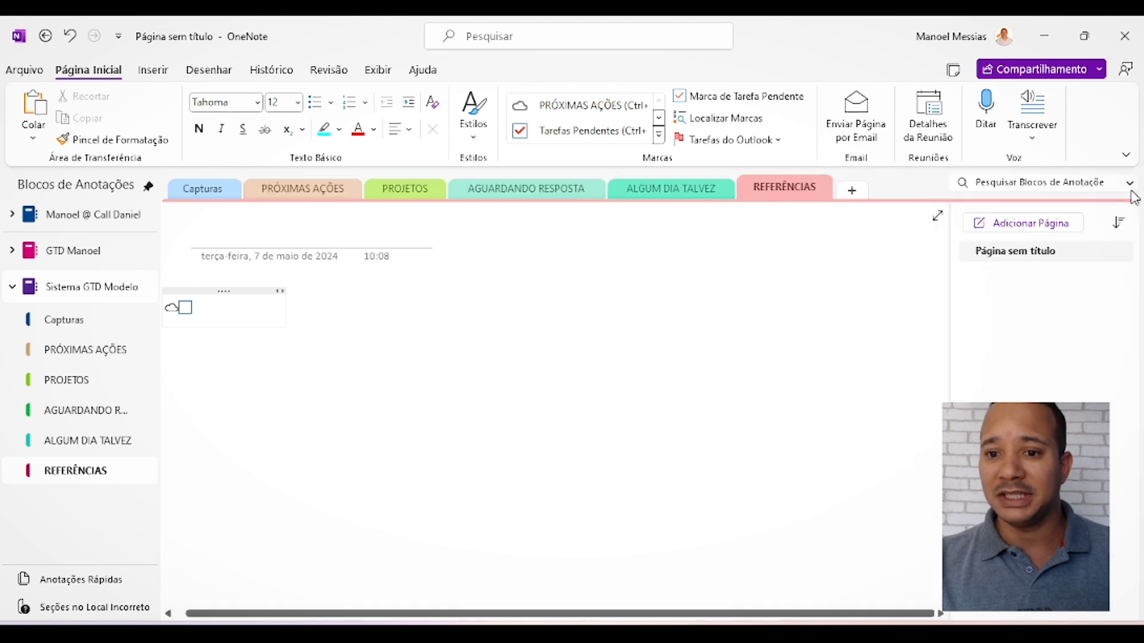
View the notebook search with its recent selections, and the PRÓXIMAS AÇÕES and PROJETOS sections
{"action": "left_click", "coordinate": [1056, 179]}
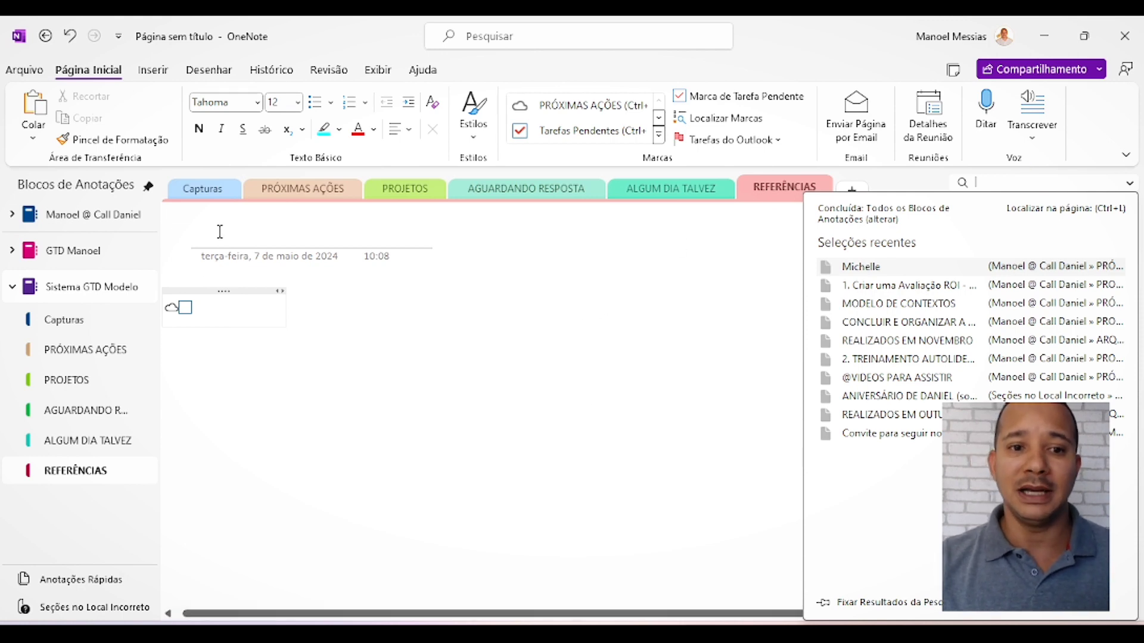
{"action": "left_click", "coordinate": [316, 199]}
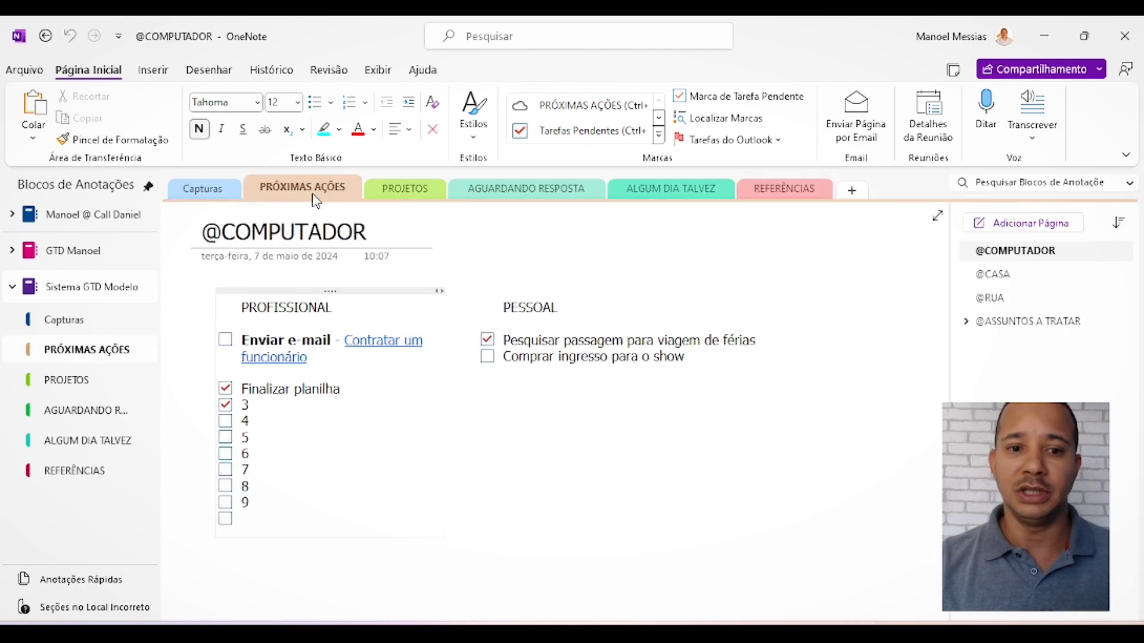
{"action": "left_click", "coordinate": [392, 193]}
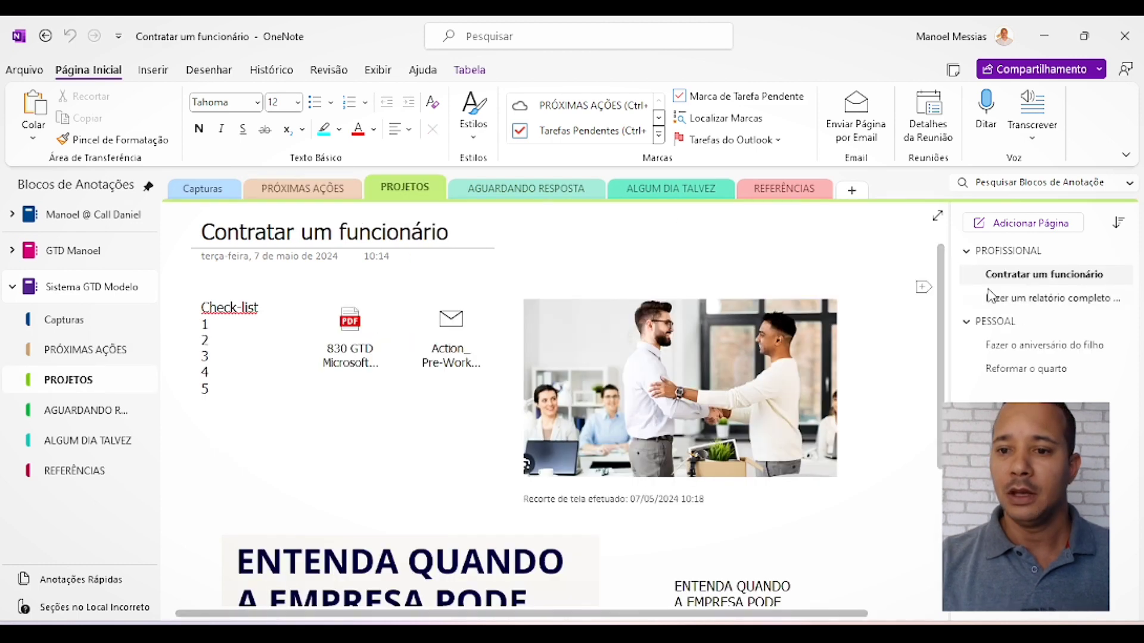
Create an email copy of the Contratar um funcionário page, review its attachments and content, and discard the draft
{"action": "left_click", "coordinate": [1011, 275]}
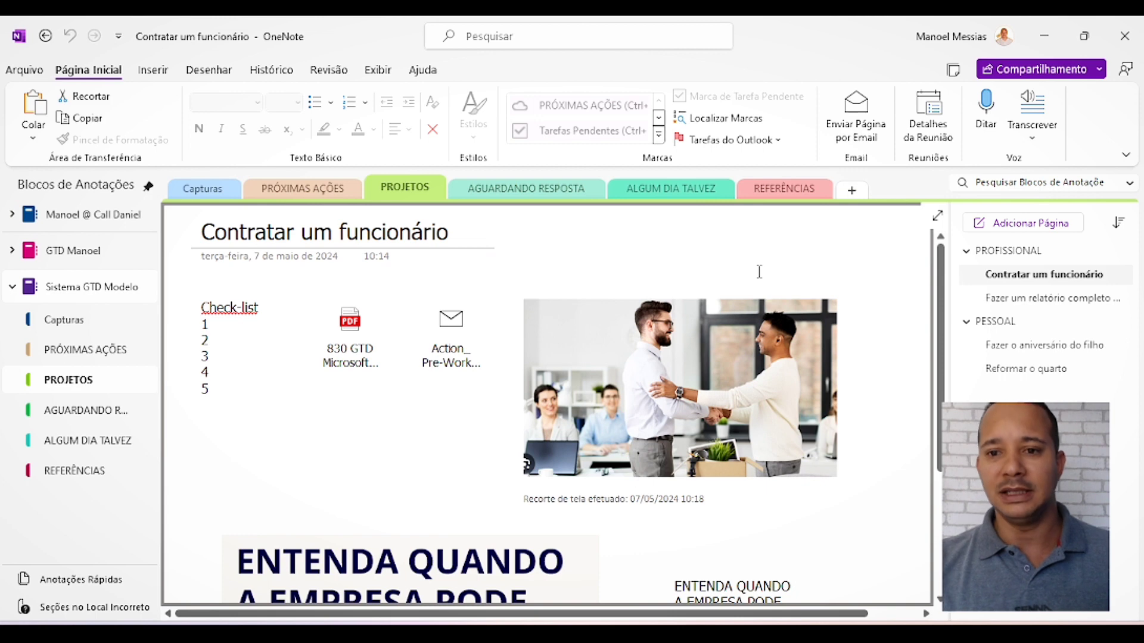
{"action": "key", "text": "ctrl+shift+e"}
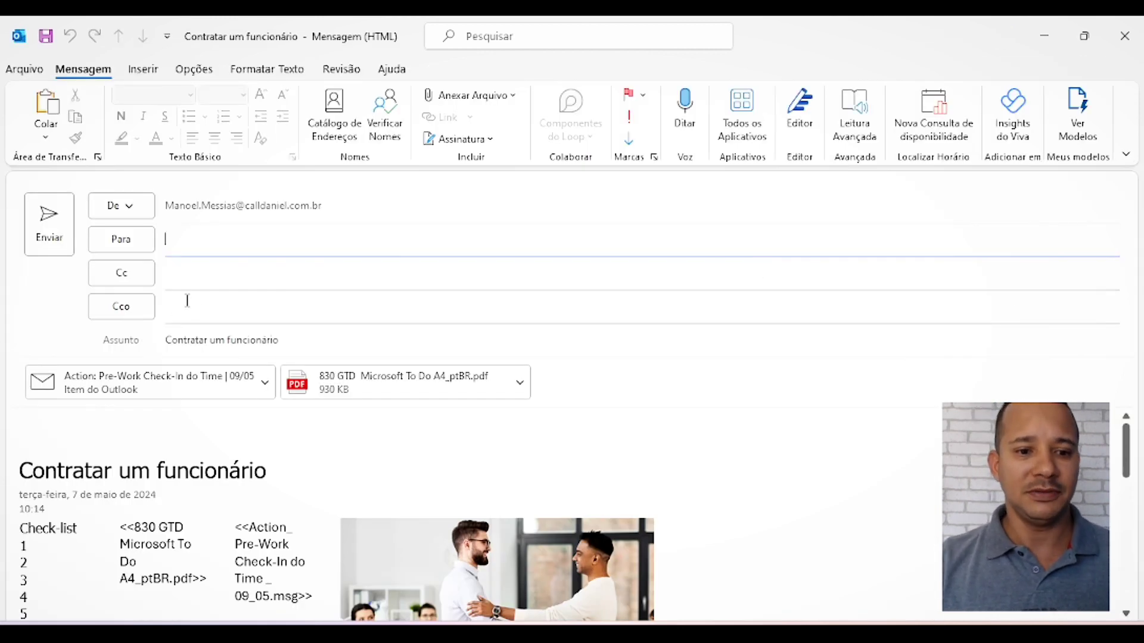
{"action": "scroll", "coordinate": [651, 533], "scroll_direction": "down", "scroll_amount": 5}
{"action": "scroll", "coordinate": [651, 534], "scroll_direction": "up", "scroll_amount": 5}
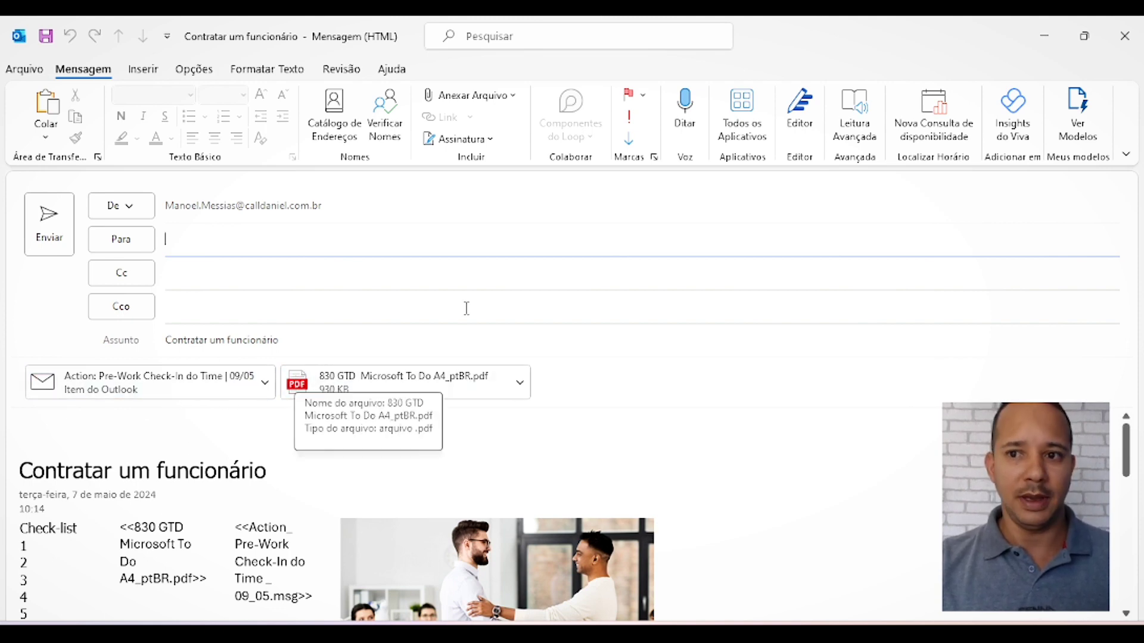
{"action": "left_click", "coordinate": [1134, 31]}
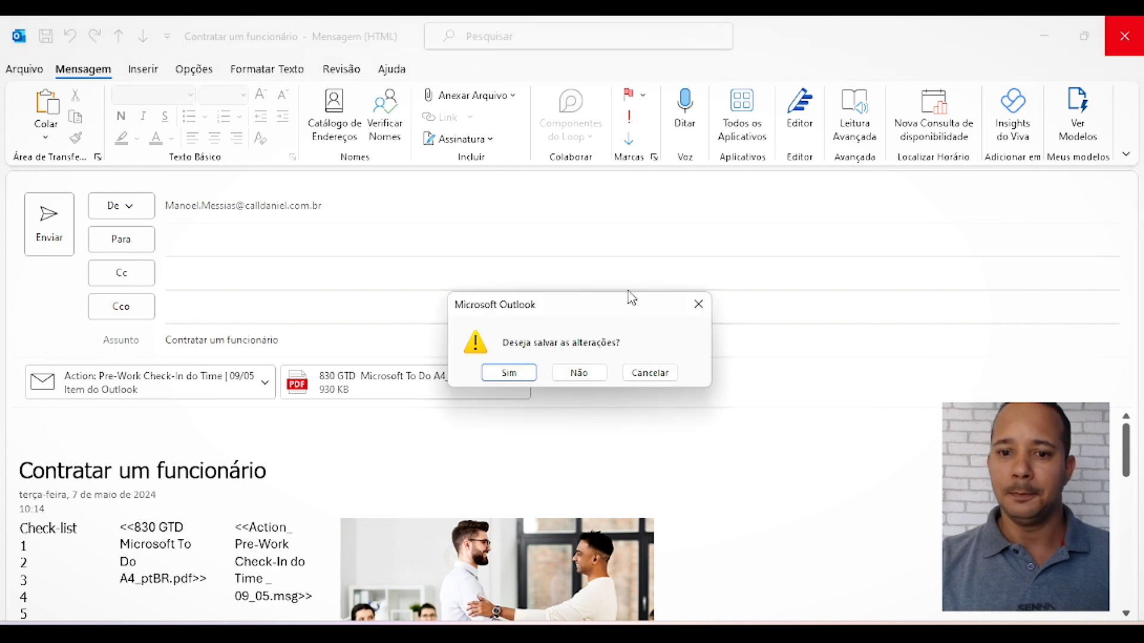
{"action": "left_click", "coordinate": [600, 377]}
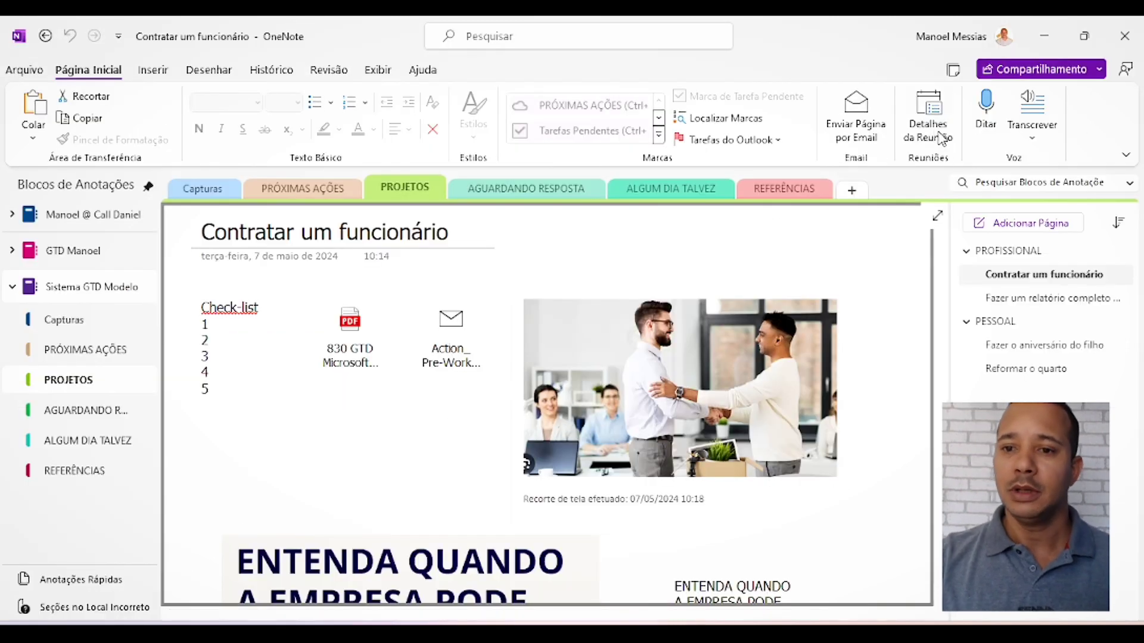
Add a page to PROJETOS and insert the Outlook details of the 7 May 2024 meeting Alinhamento Call Daniel e HORSCH
{"action": "left_click", "coordinate": [931, 384]}
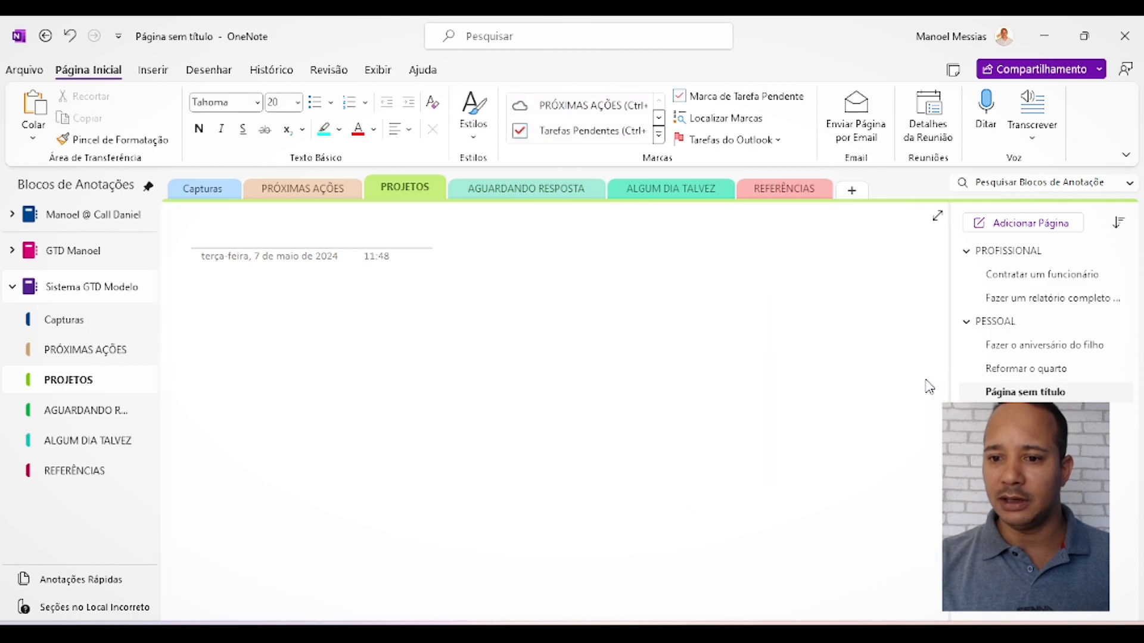
{"action": "left_click", "coordinate": [930, 126]}
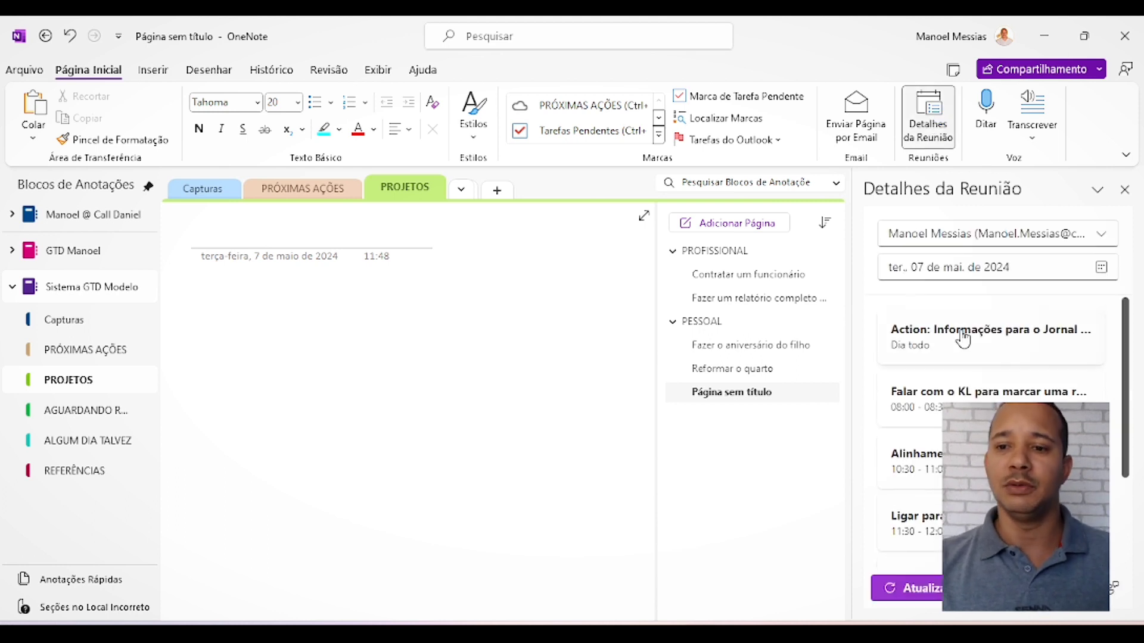
{"action": "scroll", "coordinate": [939, 456], "scroll_direction": "down", "scroll_amount": 3}
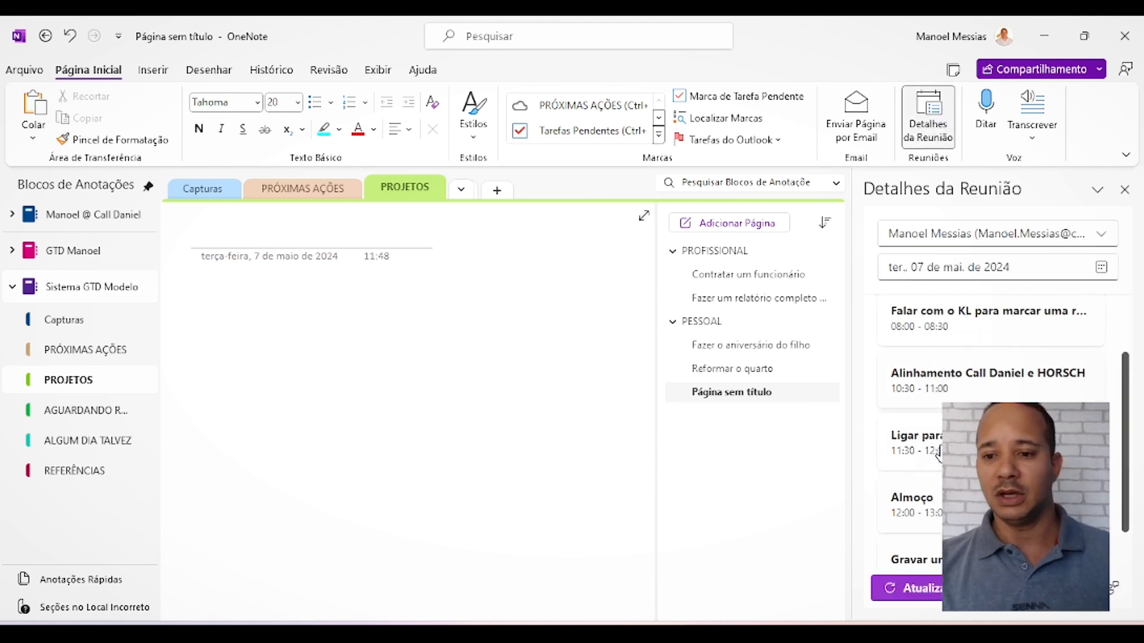
{"action": "scroll", "coordinate": [940, 455], "scroll_direction": "up", "scroll_amount": 3}
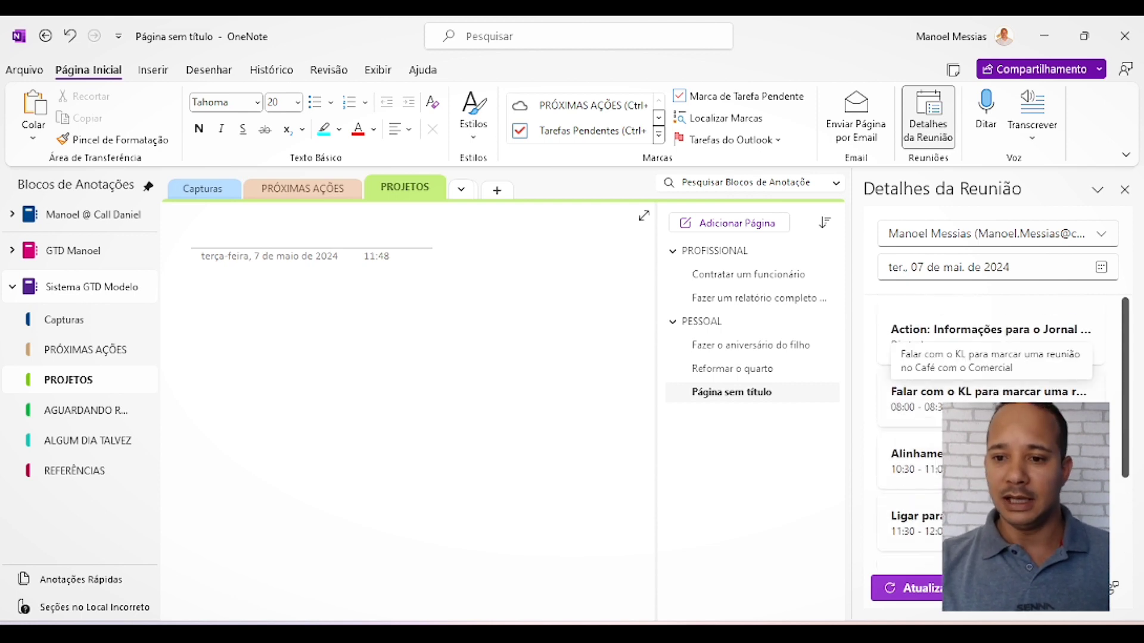
{"action": "scroll", "coordinate": [965, 358], "scroll_direction": "down", "scroll_amount": 2}
{"action": "left_click", "coordinate": [968, 330]}
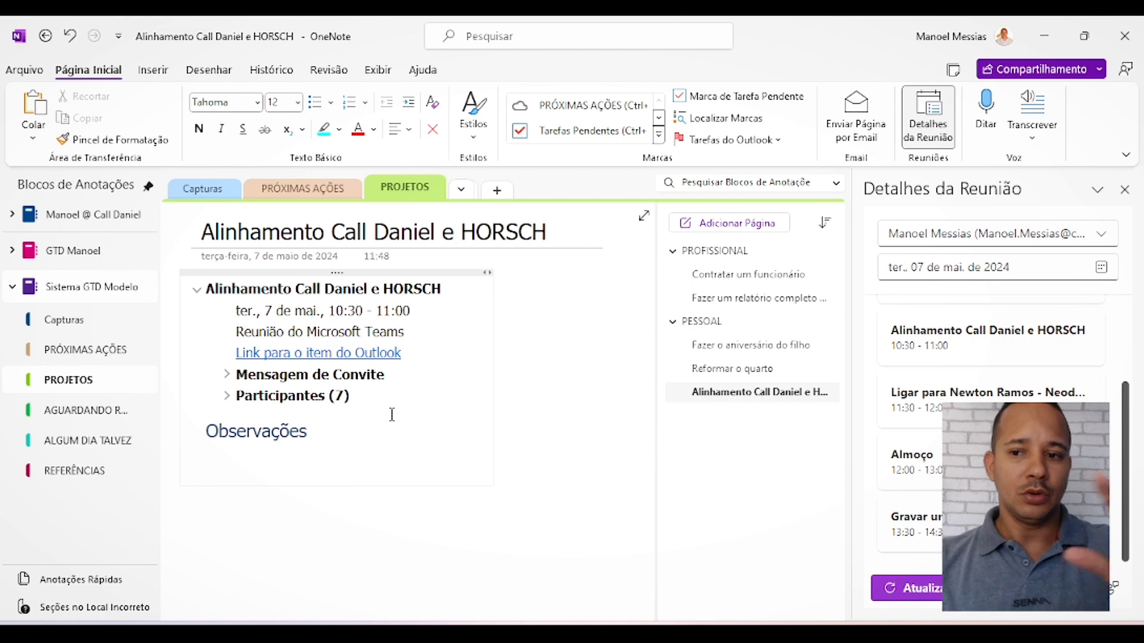
{"action": "left_click", "coordinate": [1125, 190]}
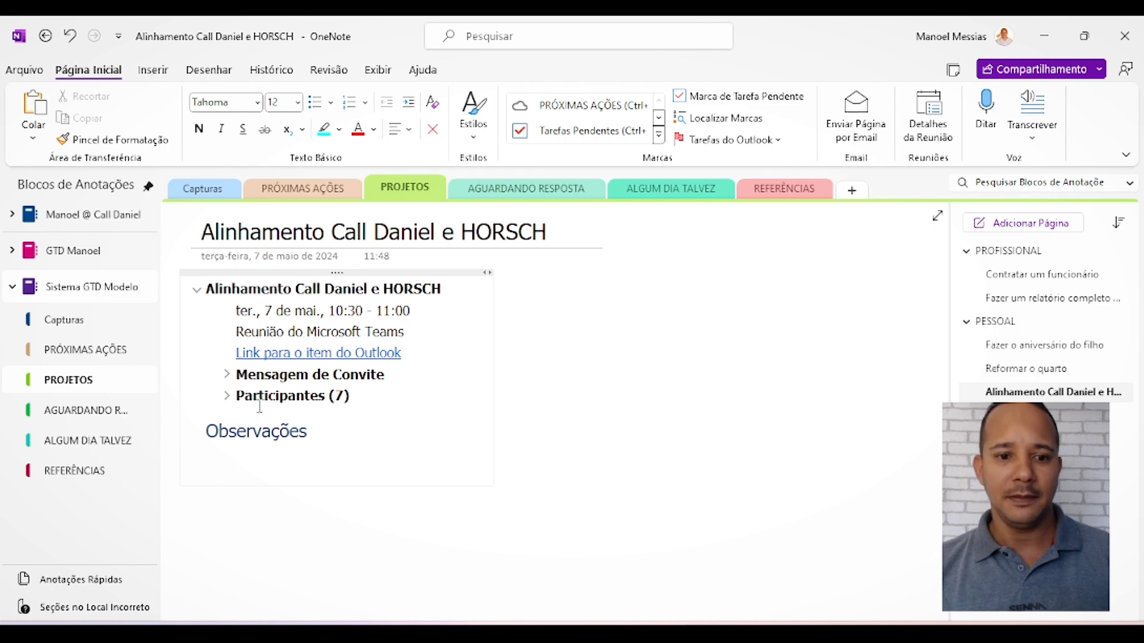
Expand the meeting's Participantes list and view the contact card of one participant
{"action": "left_click", "coordinate": [227, 396]}
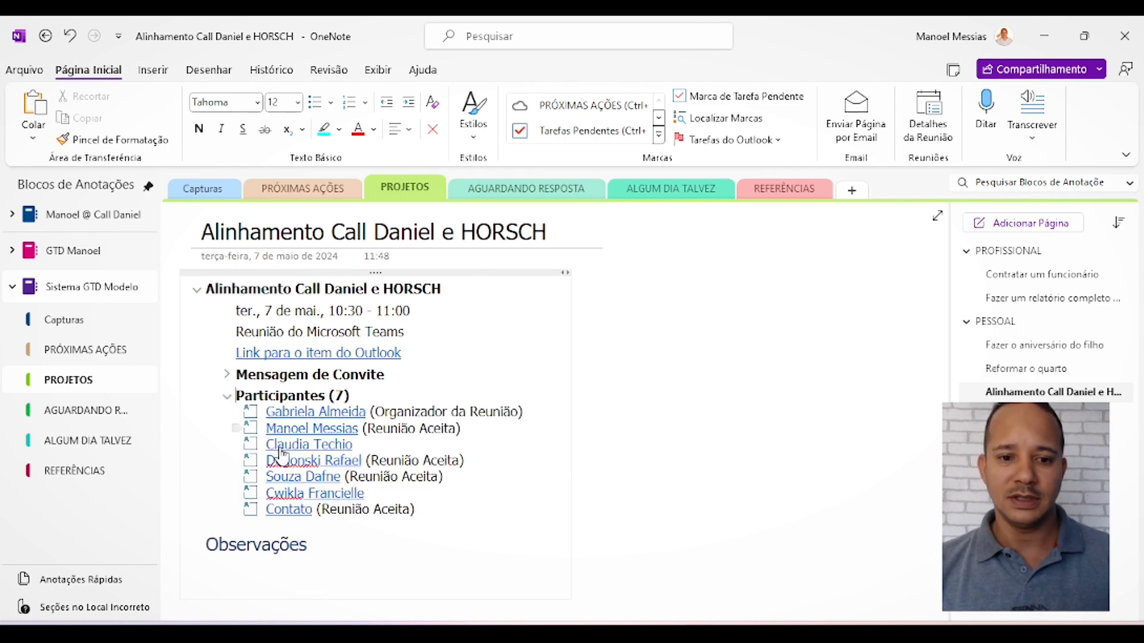
{"action": "mouse_move", "coordinate": [311, 429]}
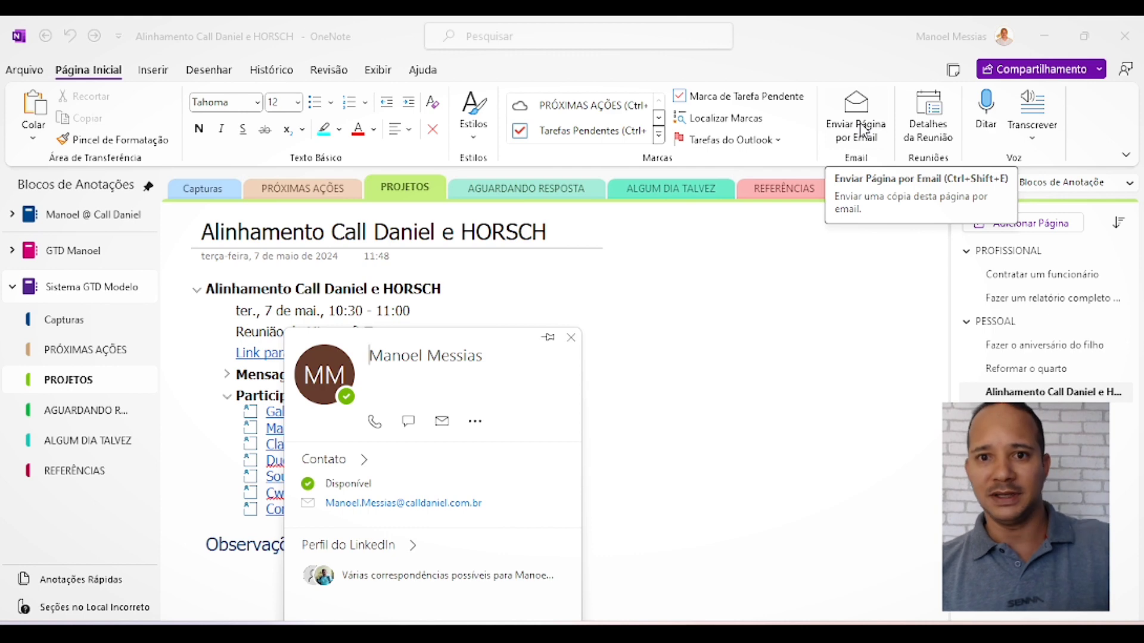
{"action": "left_click", "coordinate": [721, 305]}
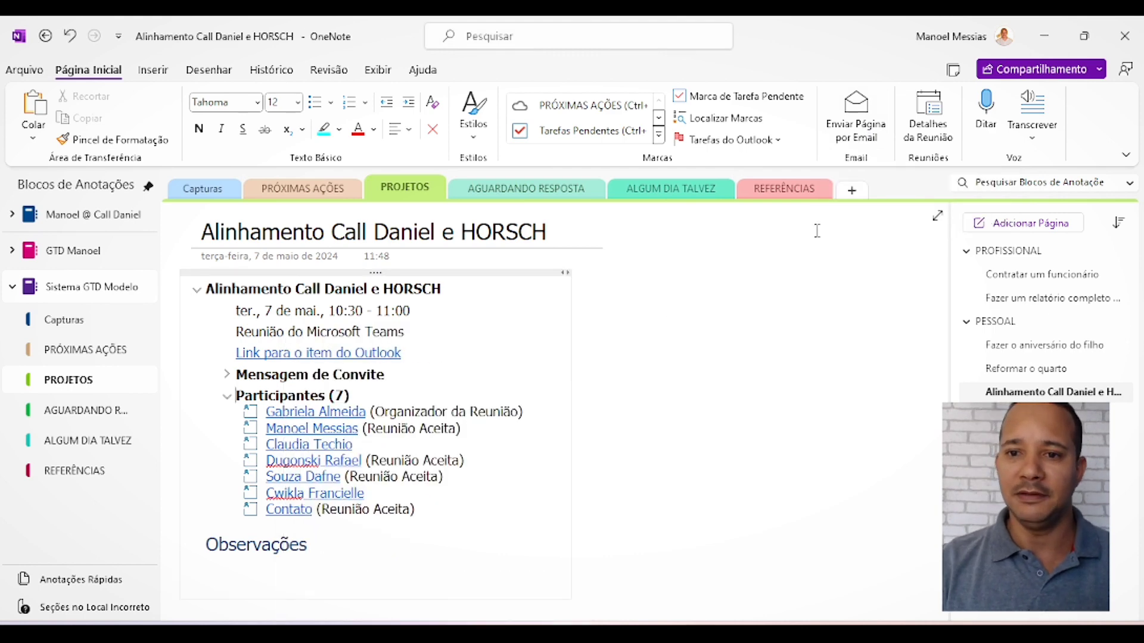
Create an email of the meeting page addressed to its participants, review it down to Observações, and discard the draft
{"action": "left_click", "coordinate": [870, 136]}
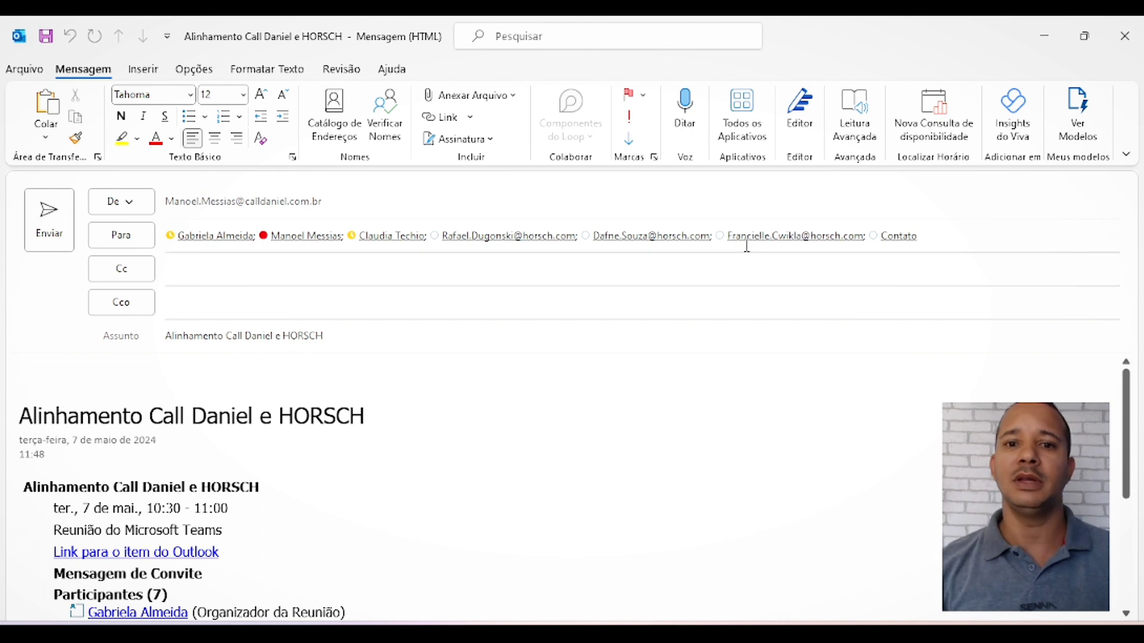
{"action": "scroll", "coordinate": [416, 432], "scroll_direction": "down", "scroll_amount": 4}
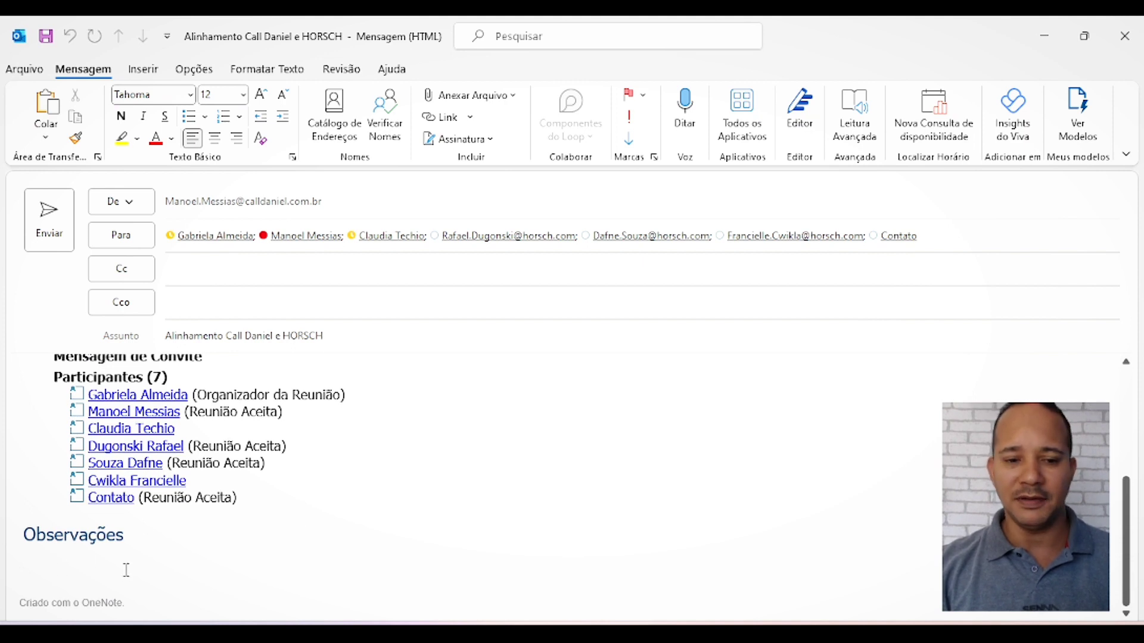
{"action": "left_click", "coordinate": [1125, 37]}
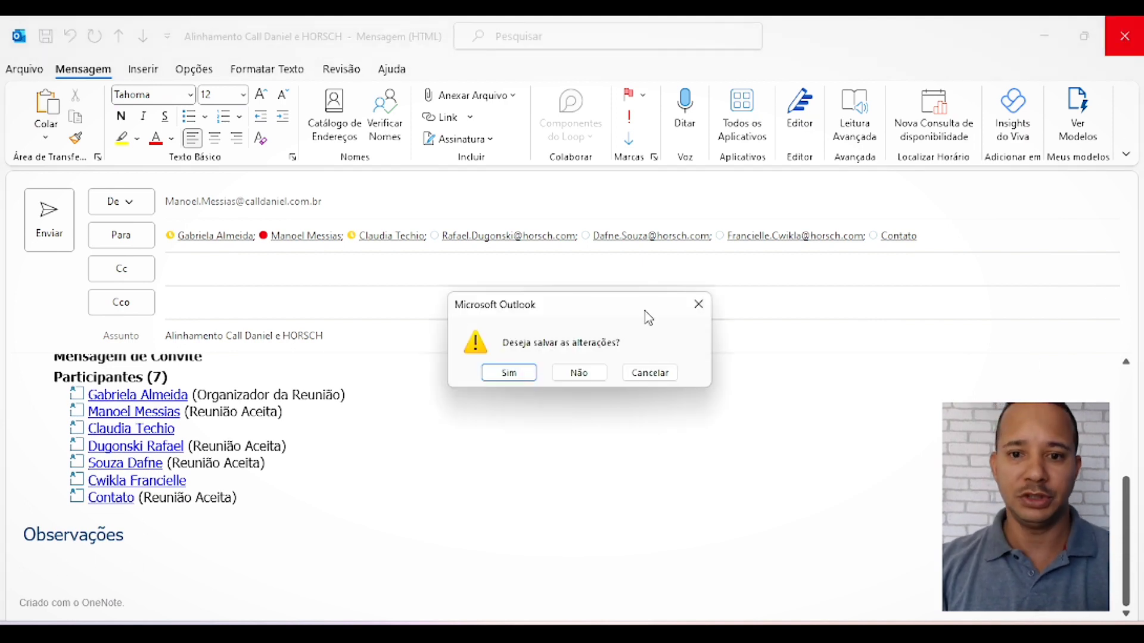
{"action": "left_click", "coordinate": [606, 373]}
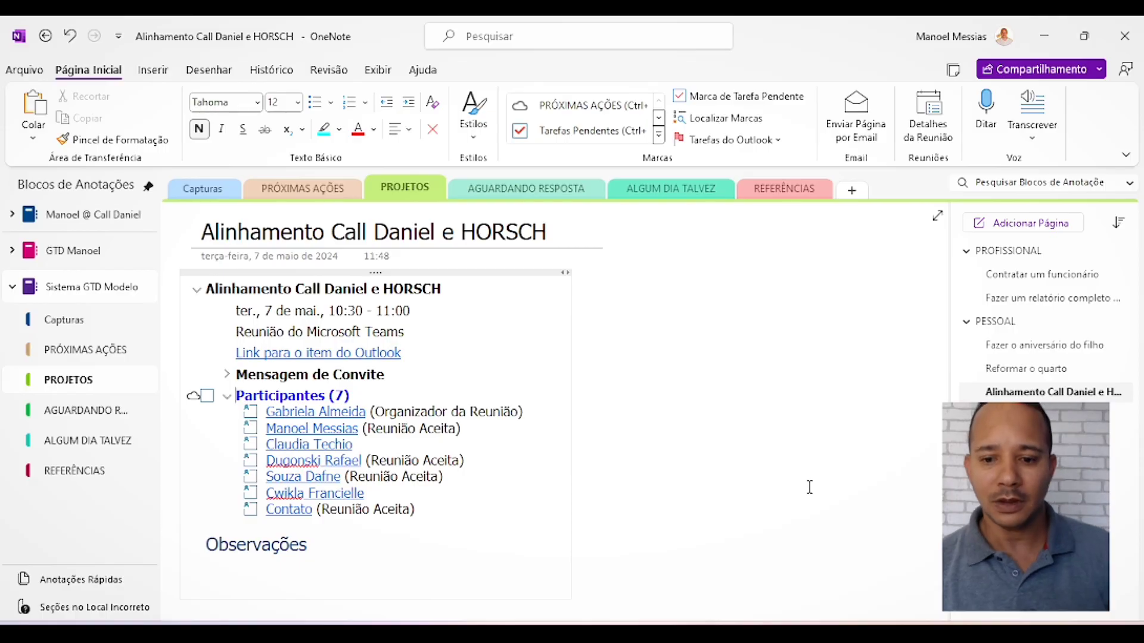
Switch to Chrome, open Google Agenda from the Google apps, and show its task lists
{"action": "left_click", "coordinate": [545, 604]}
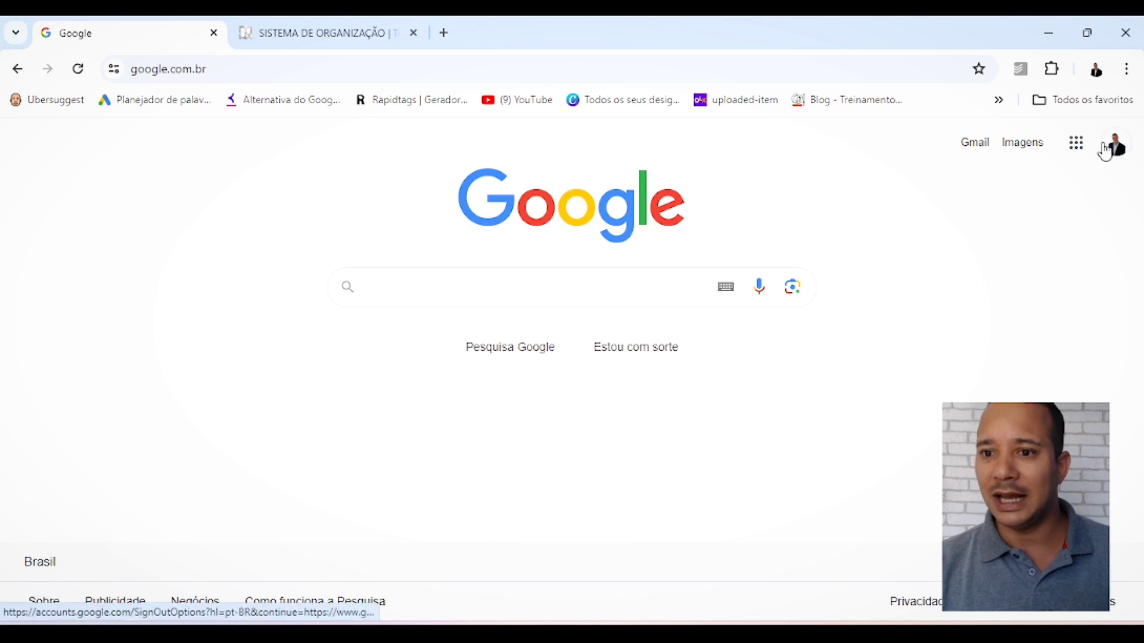
{"action": "left_click", "coordinate": [1077, 149]}
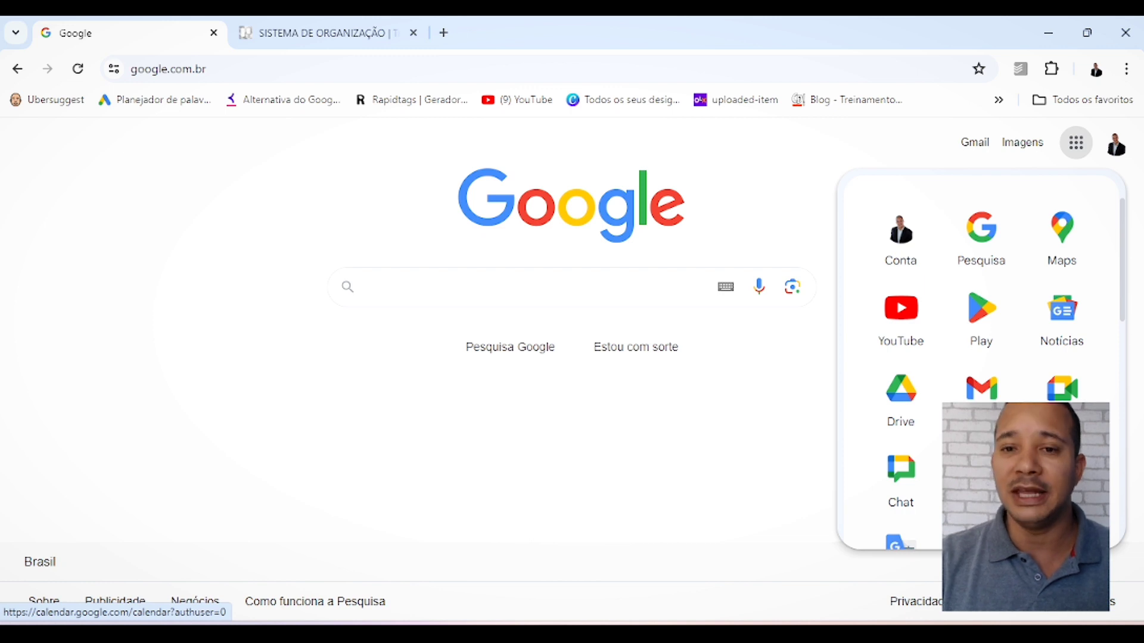
{"action": "left_click", "coordinate": [1061, 477]}
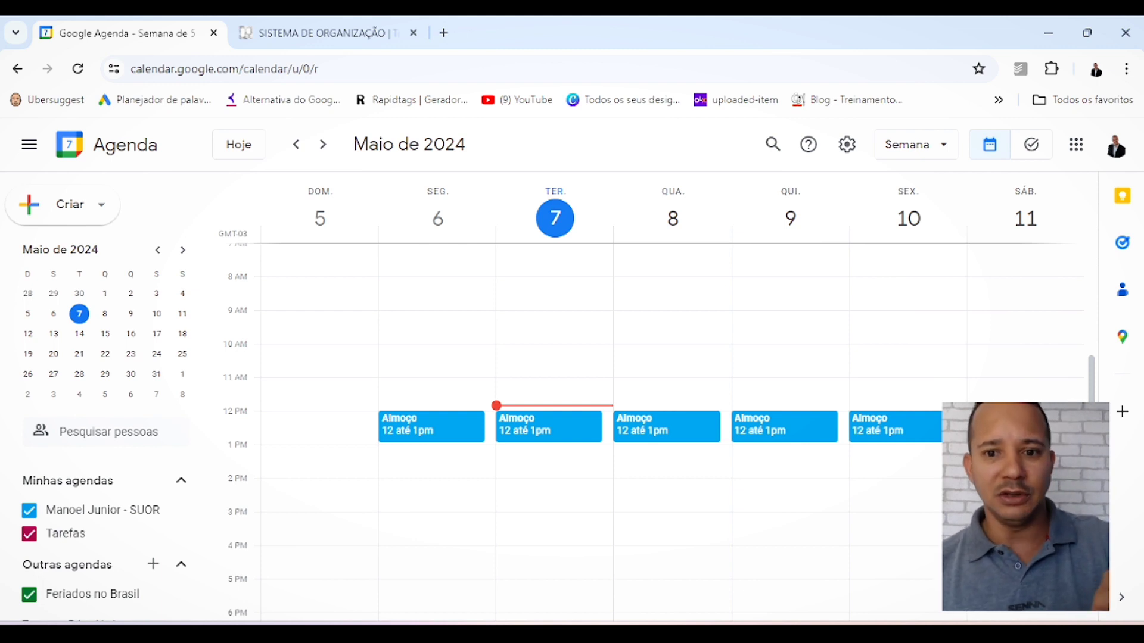
{"action": "left_click", "coordinate": [1033, 153]}
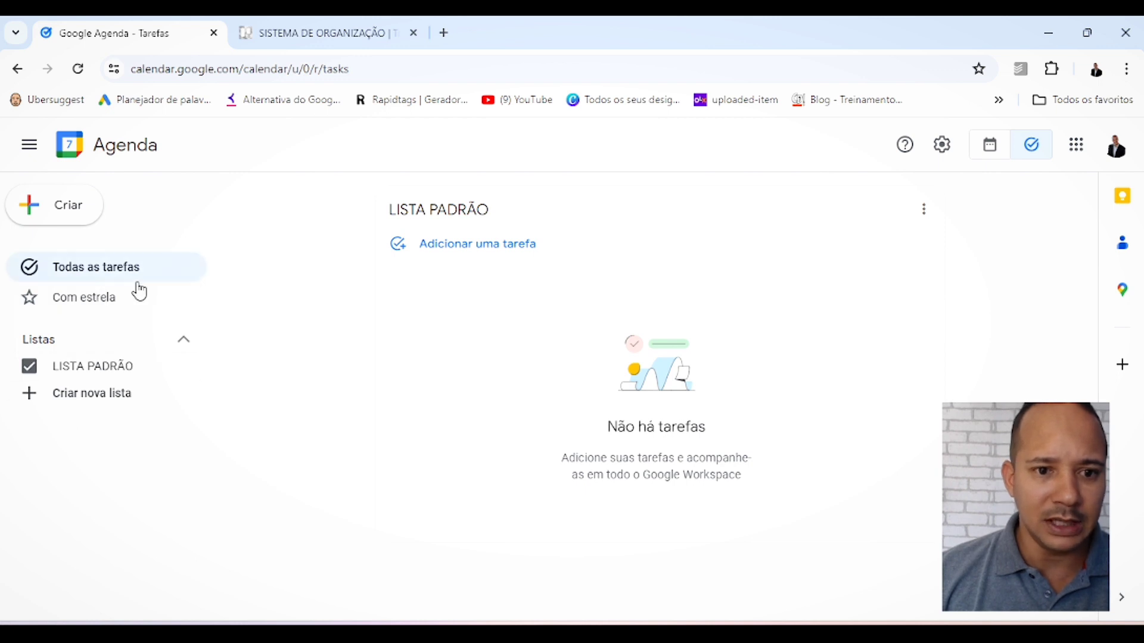
Examine the new task form with its title, date, repetition, description and list options, and close it without saving
{"action": "left_click", "coordinate": [56, 219]}
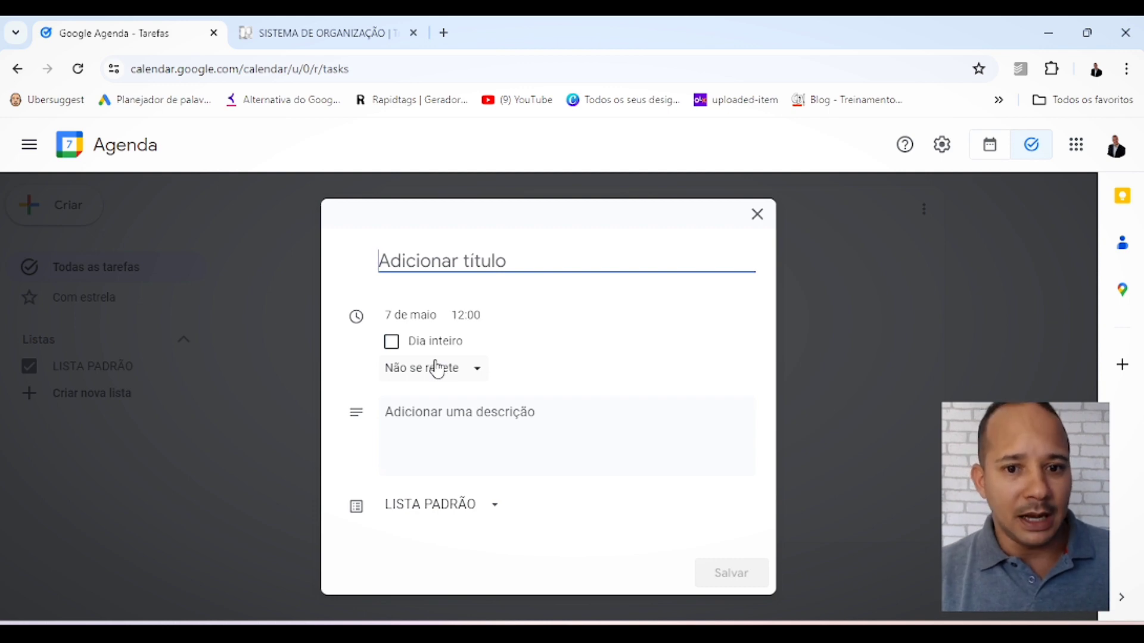
{"action": "left_click", "coordinate": [758, 216]}
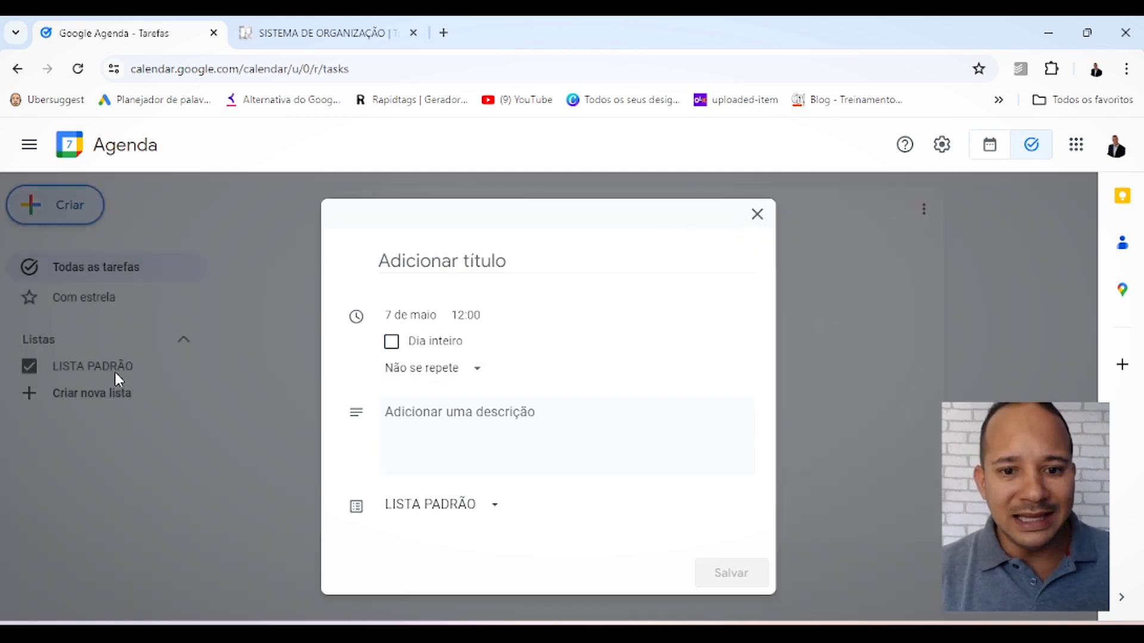
{"action": "left_click", "coordinate": [759, 219]}
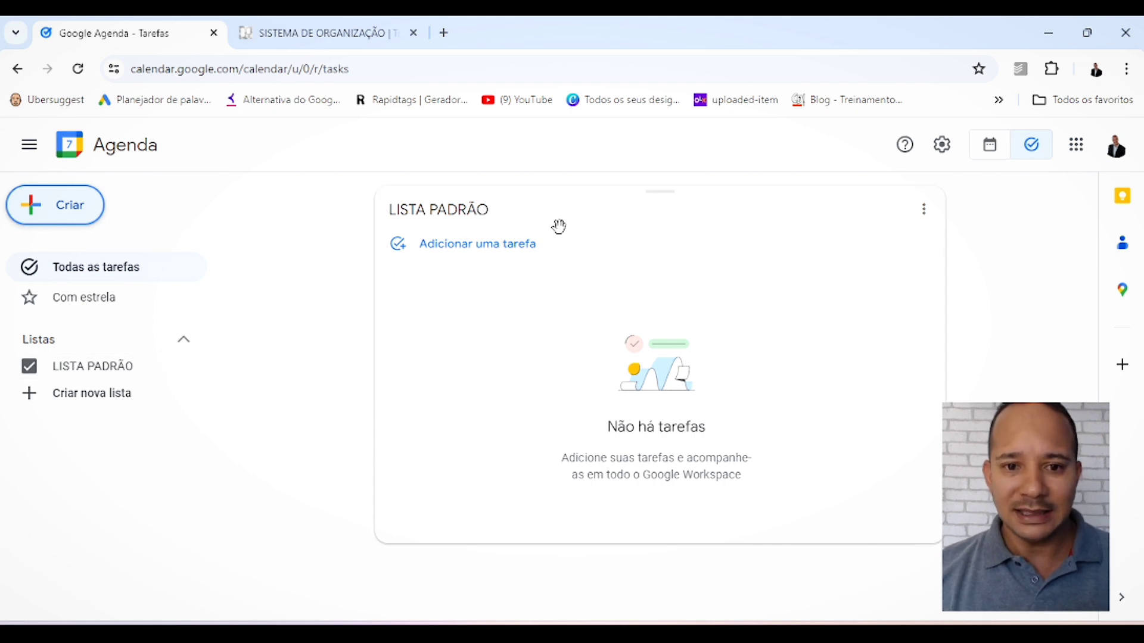
Rename the task list LISTA PADRÃO as PRÓXIMAS AÇÕES
{"action": "left_click", "coordinate": [924, 212]}
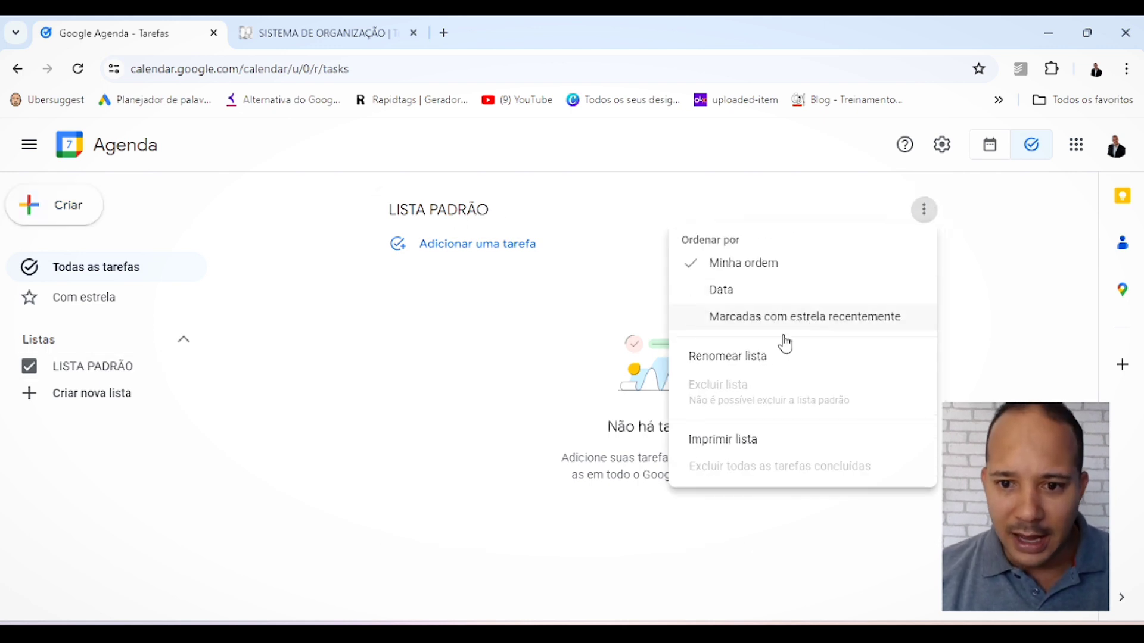
{"action": "left_click", "coordinate": [758, 364]}
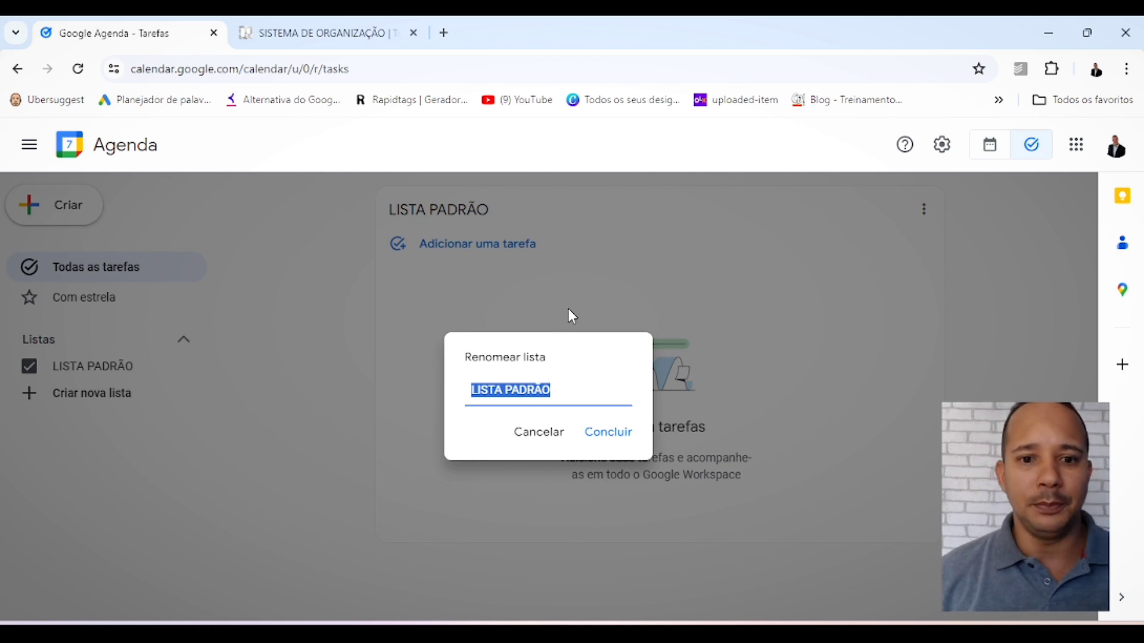
{"action": "type", "text": "P"}
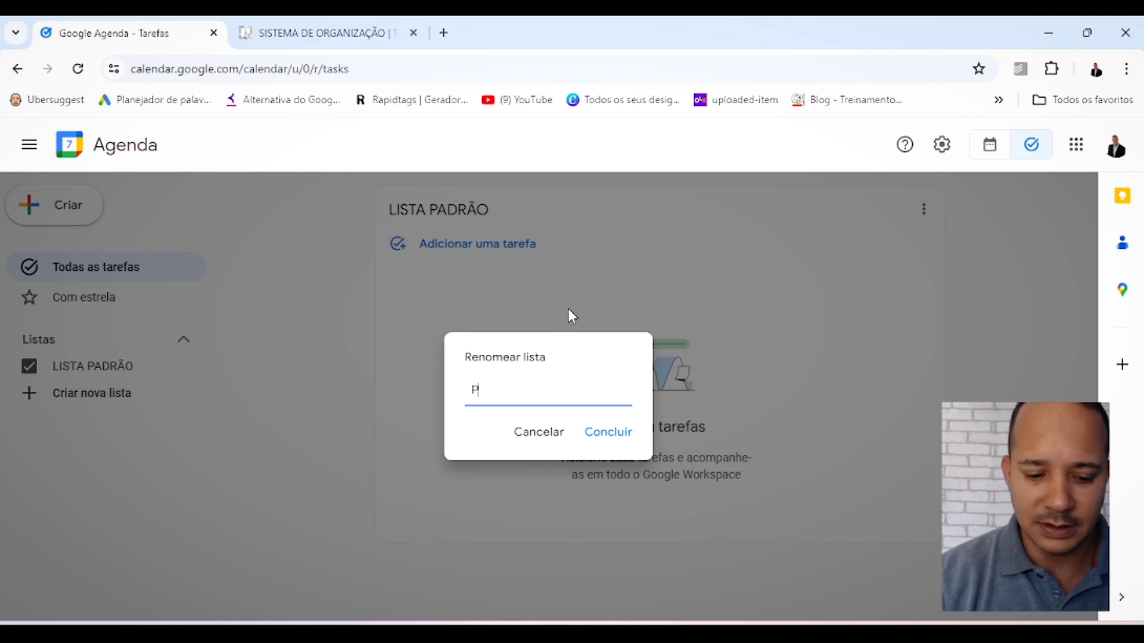
{"action": "type", "text": "RÓXIMAS"}
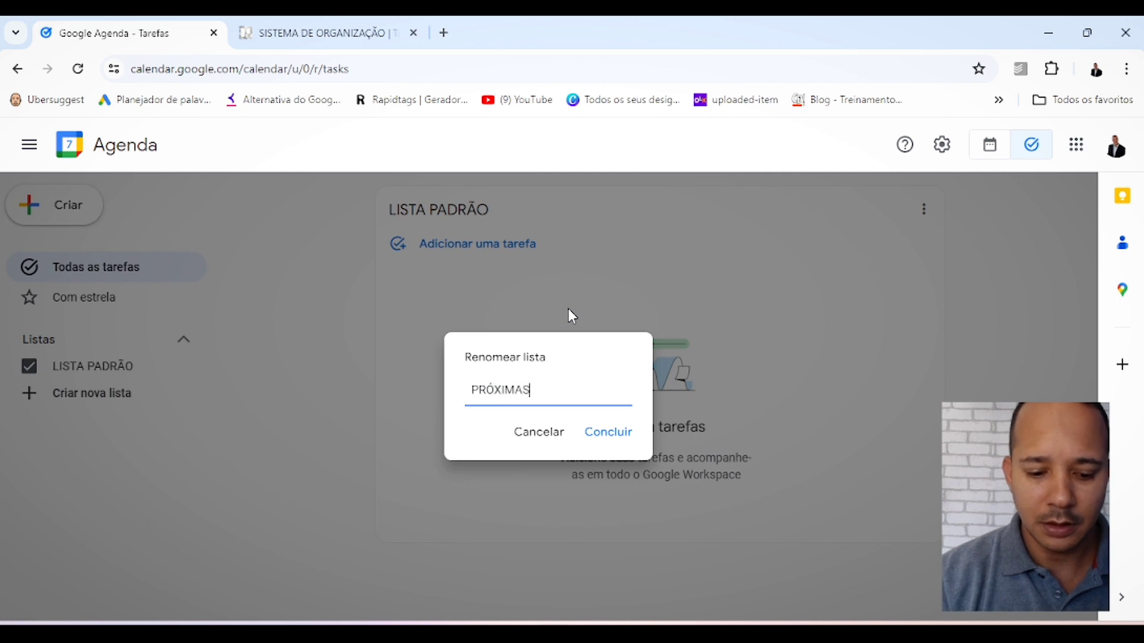
{"action": "type", "text": " AÇÕES"}
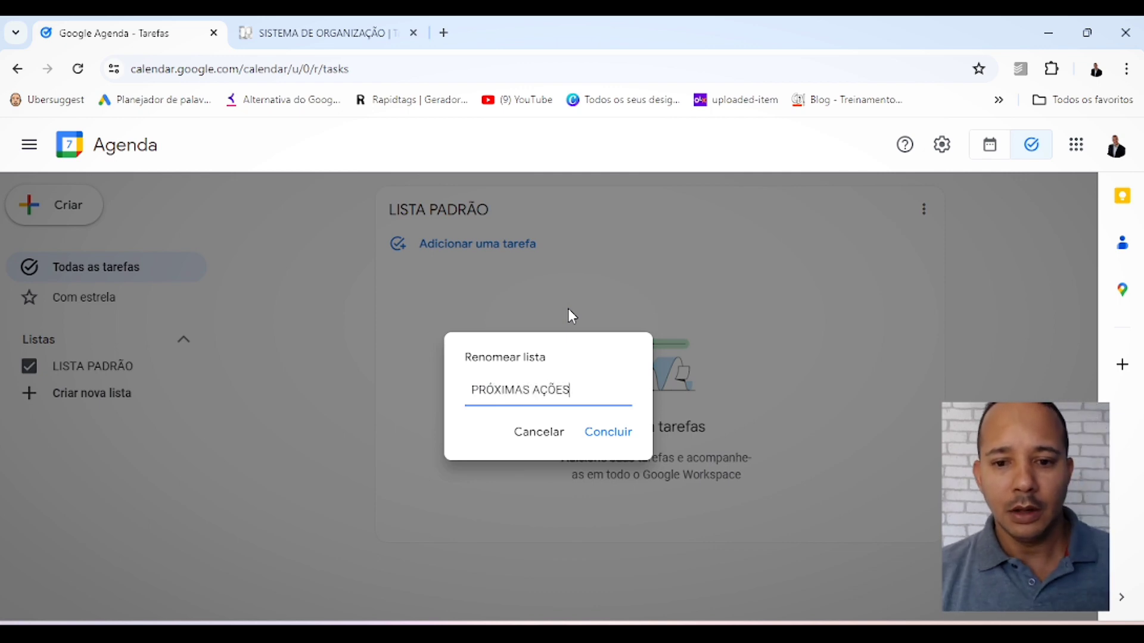
{"action": "left_click", "coordinate": [607, 434]}
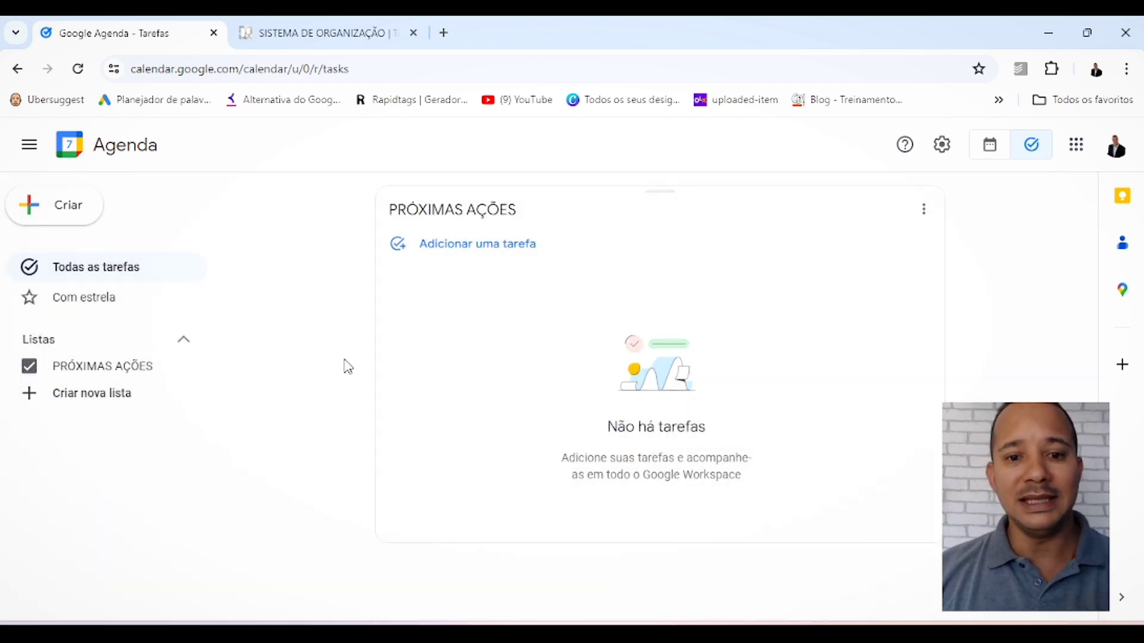
{"action": "left_click", "coordinate": [483, 253]}
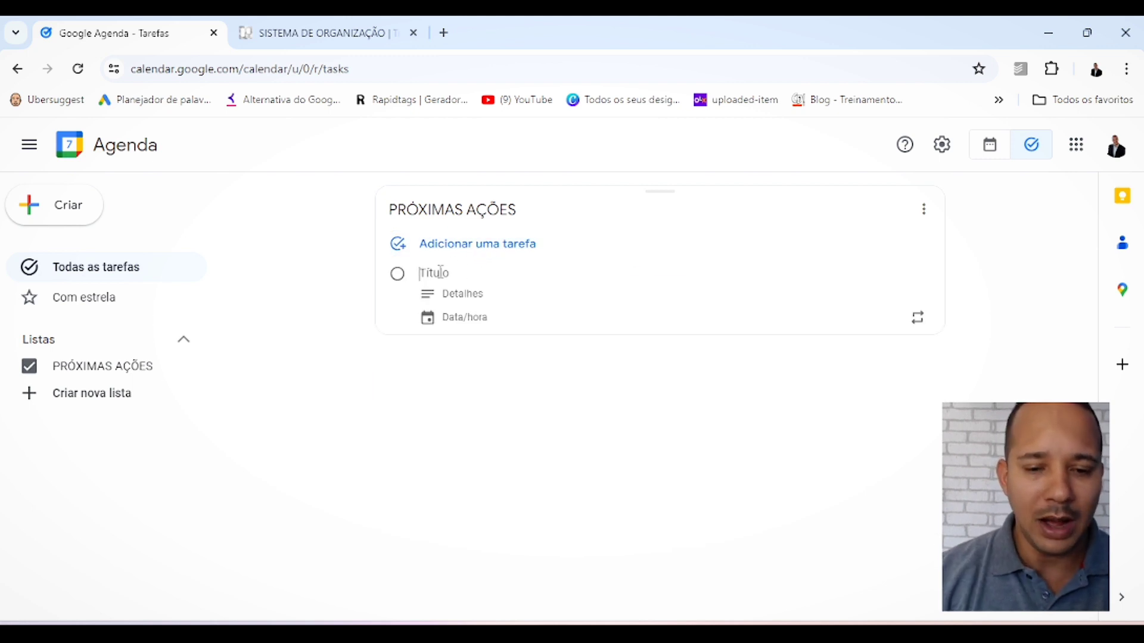
{"action": "type", "text": "@COMP"}
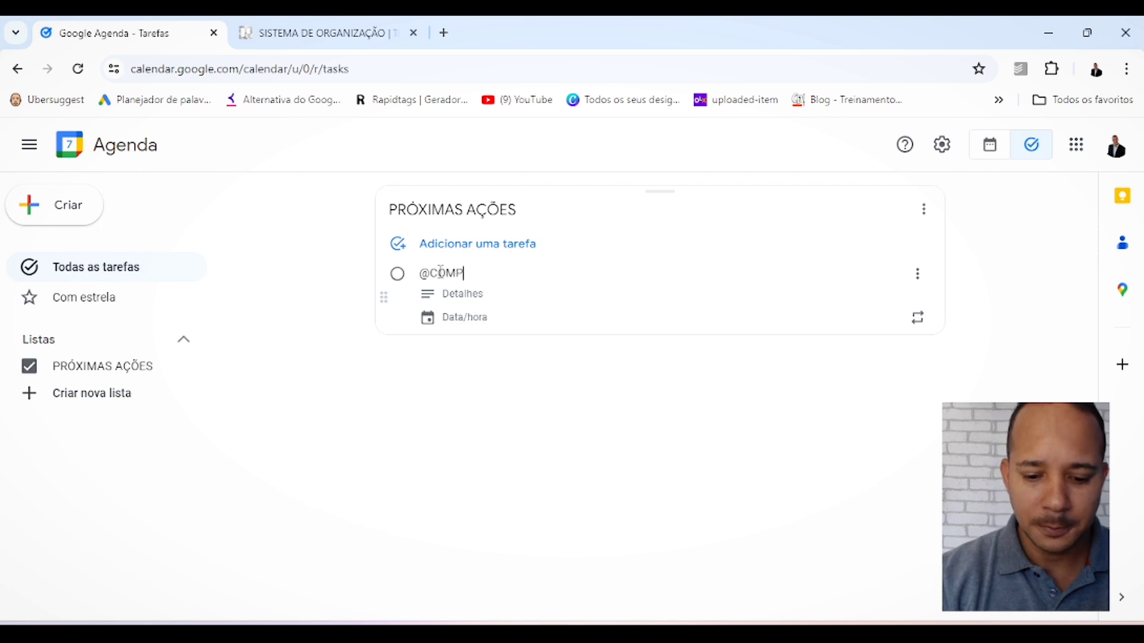
{"action": "type", "text": "UTADOR"}
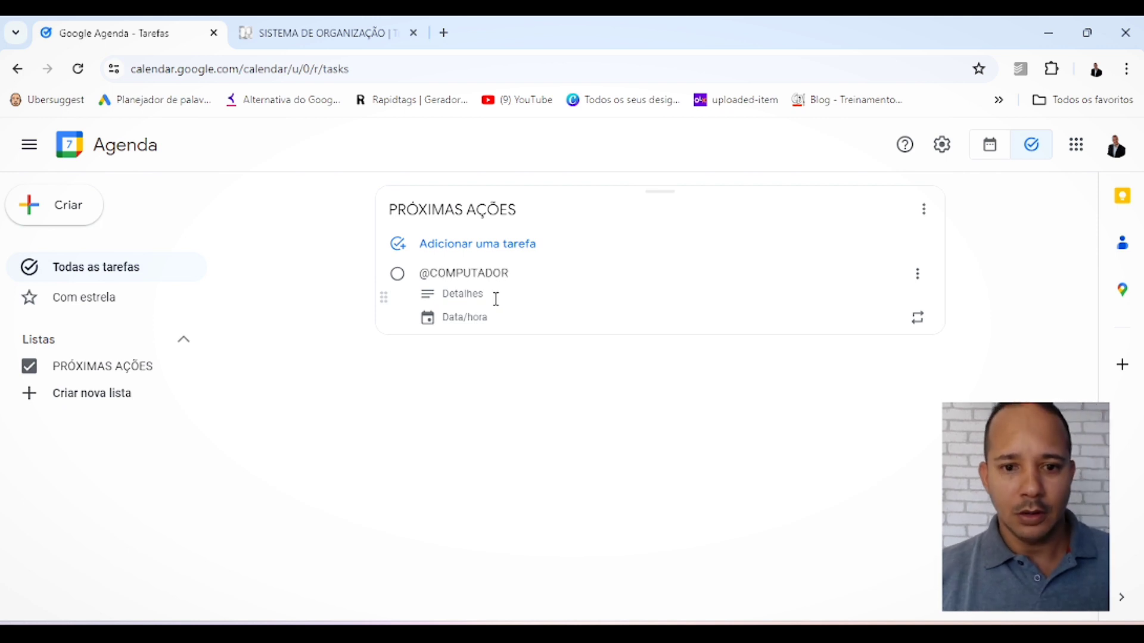
{"action": "left_click", "coordinate": [681, 439]}
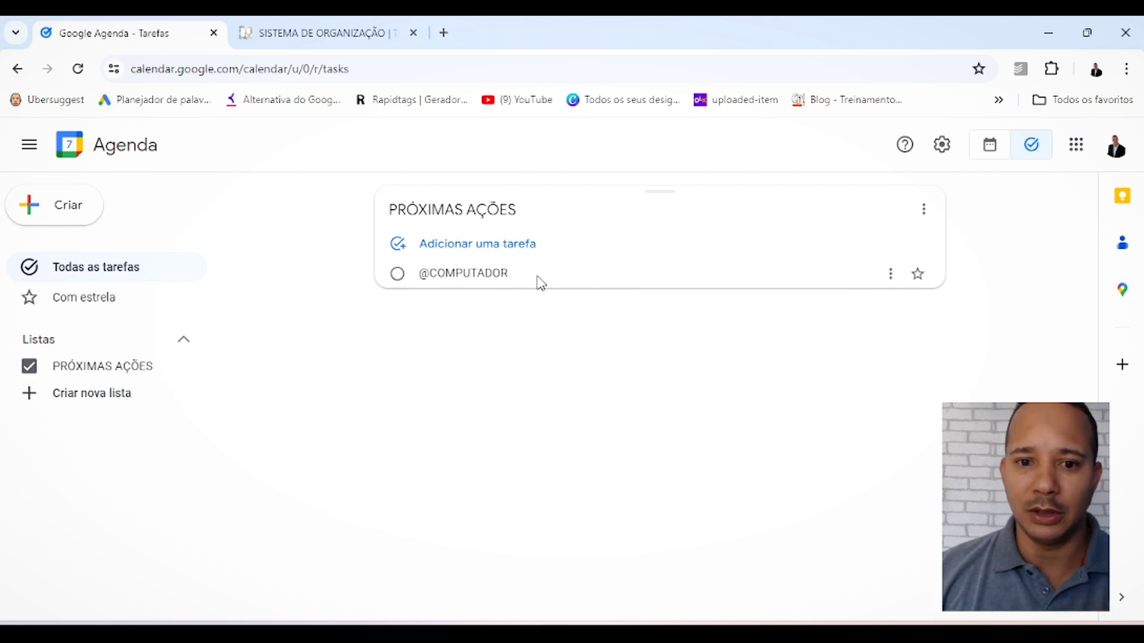
{"action": "left_click", "coordinate": [506, 255]}
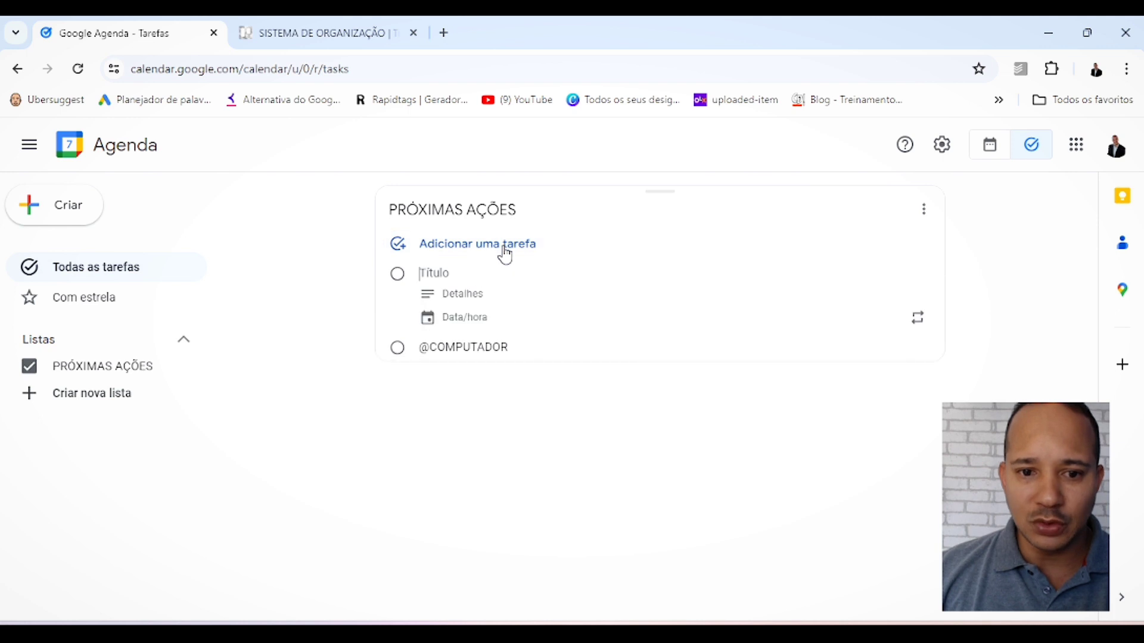
{"action": "type", "text": "@"}
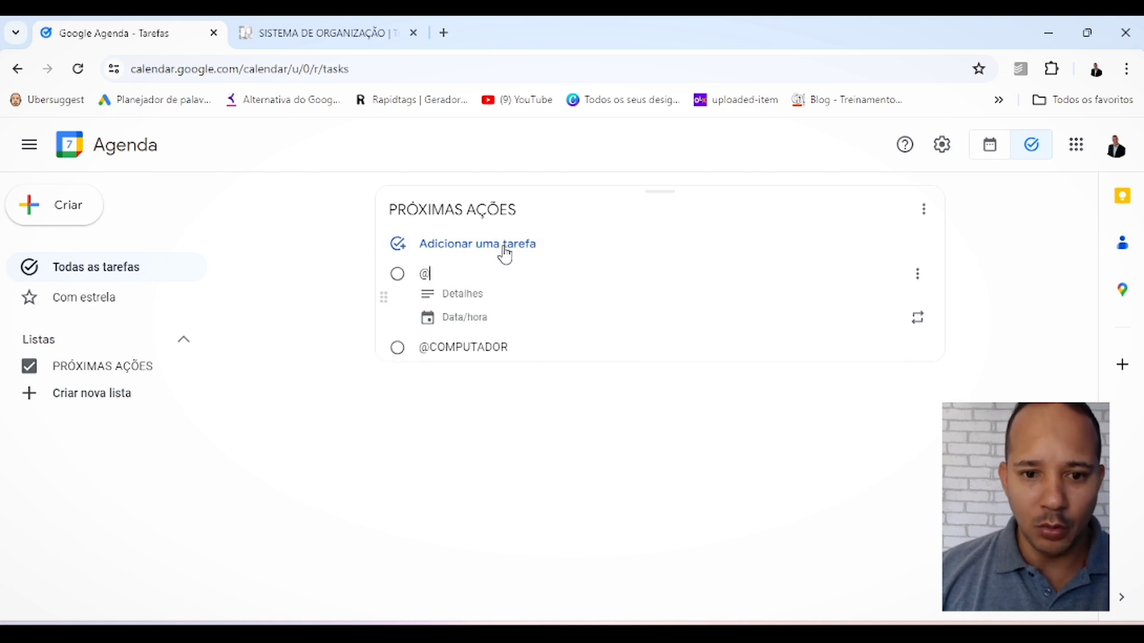
{"action": "type", "text": "CASA"}
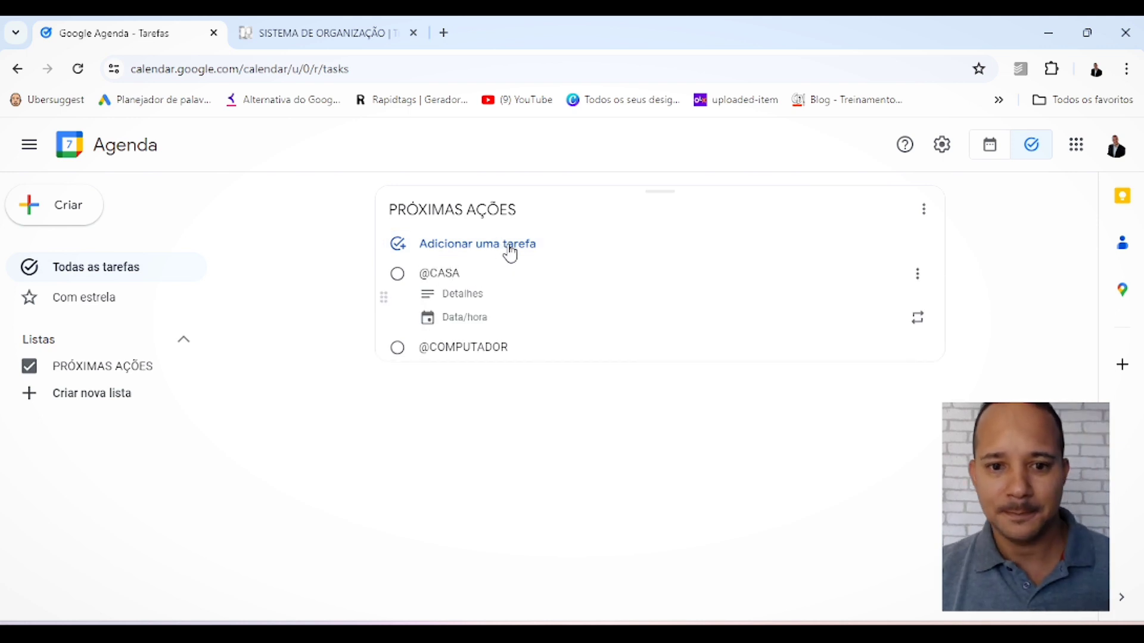
{"action": "left_click", "coordinate": [515, 416]}
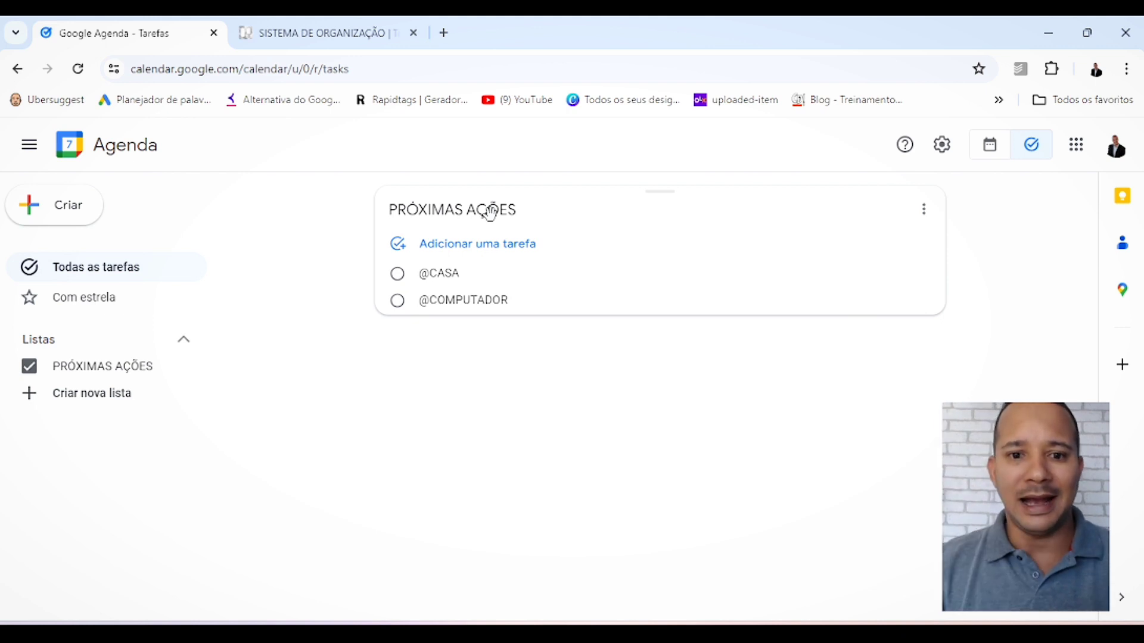
Start another new task in the PRÓXIMAS AÇÕES list with a title beginning with @R
{"action": "left_click", "coordinate": [492, 253]}
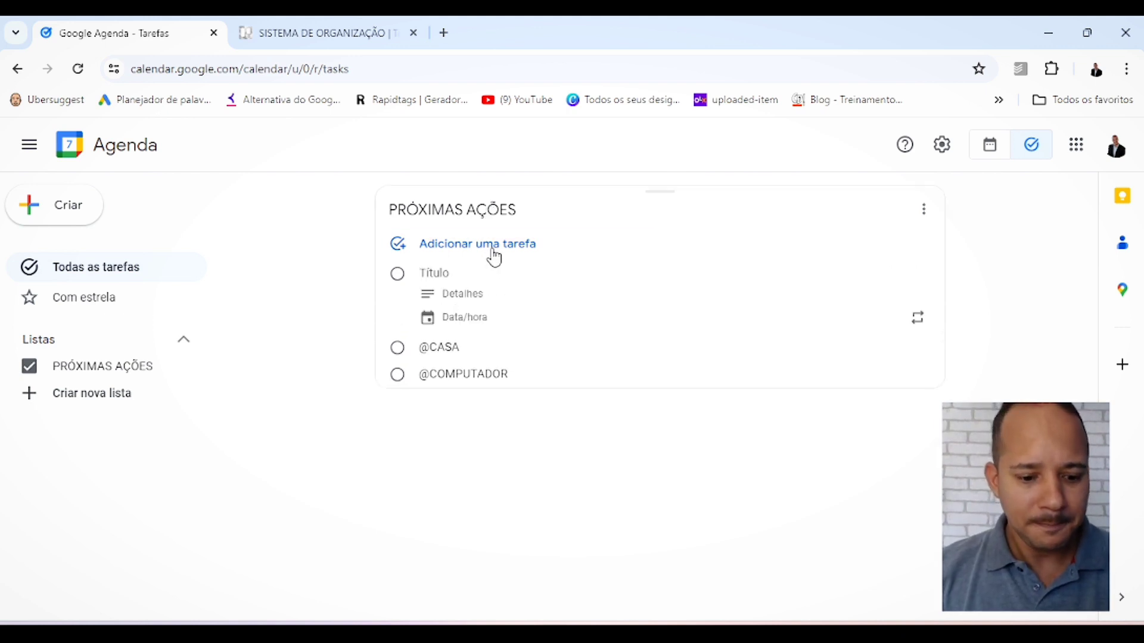
{"action": "type", "text": "@"}
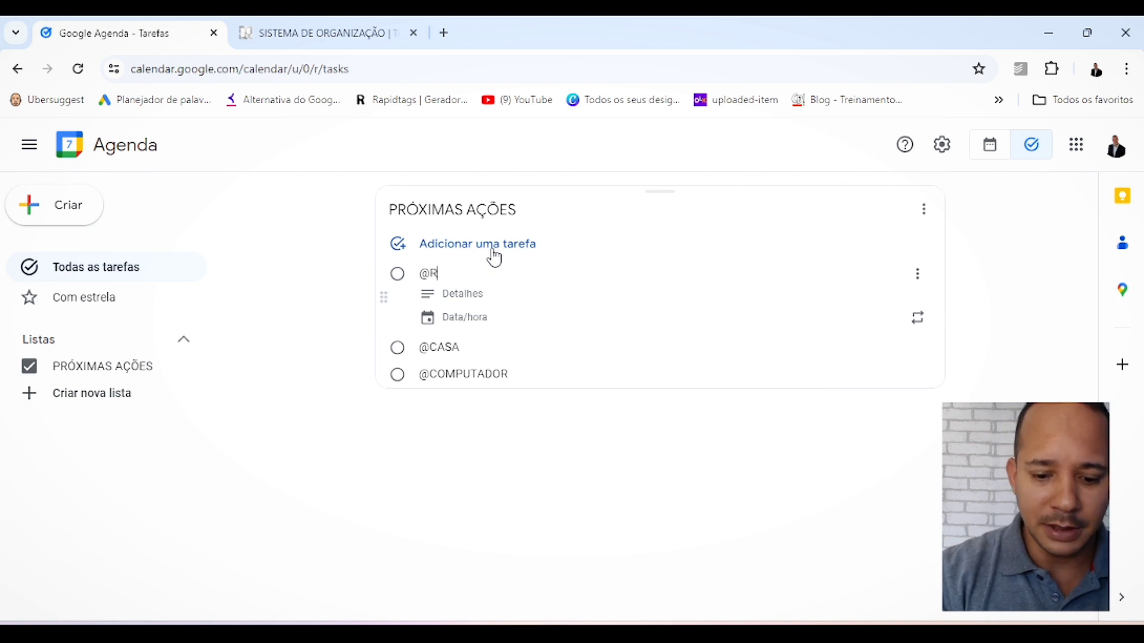
{"action": "type", "text": "RUA"}
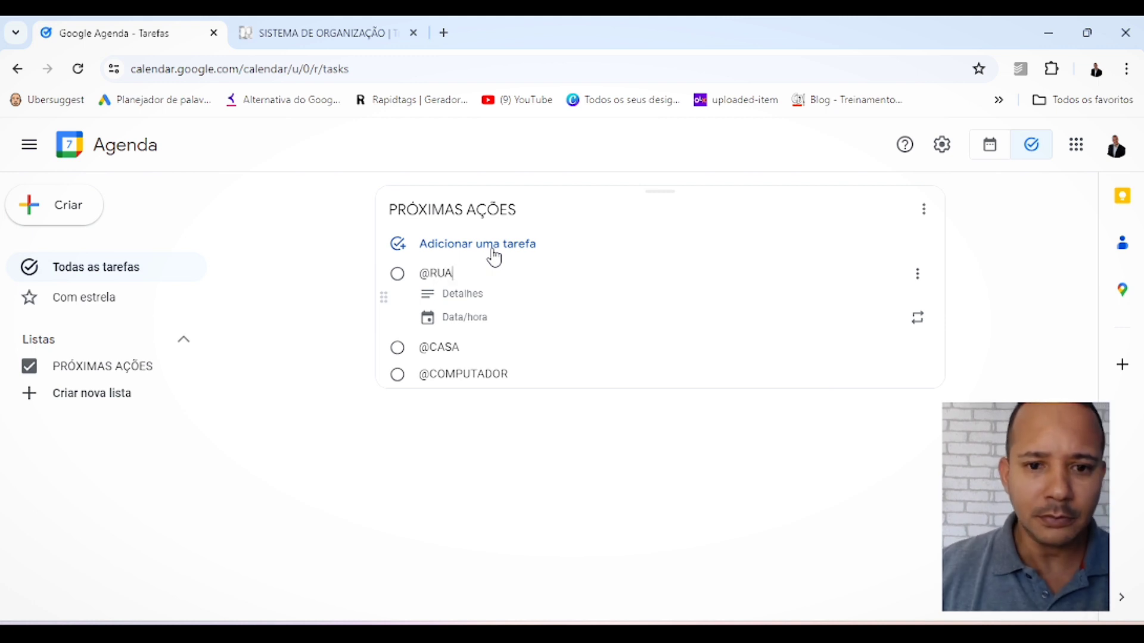
{"action": "triple_click", "coordinate": [477, 377]}
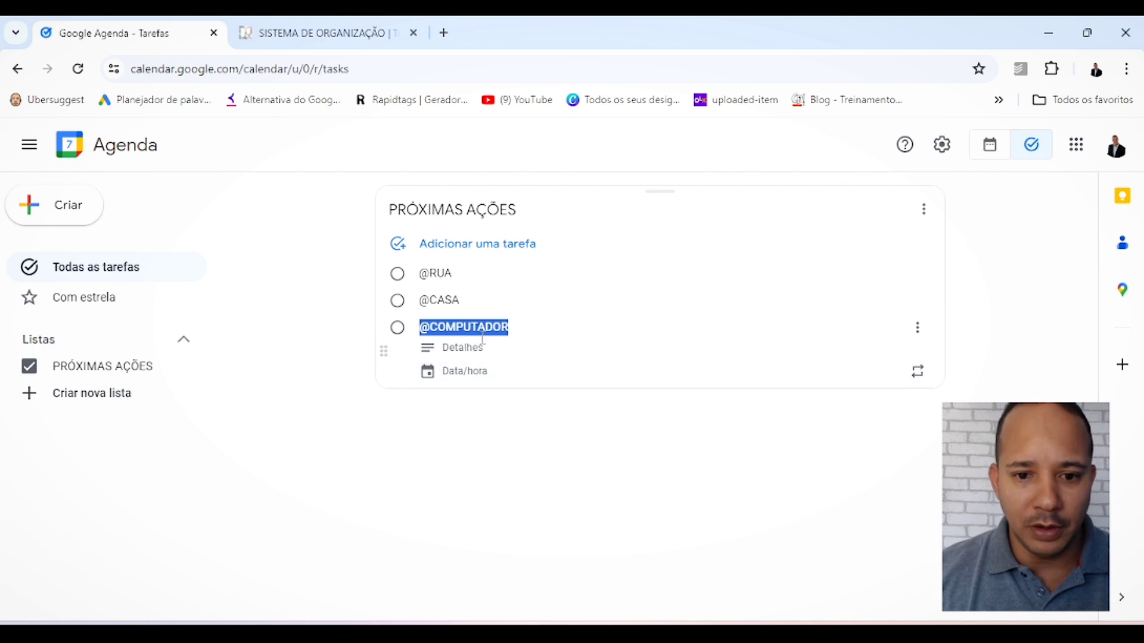
{"action": "left_click", "coordinate": [461, 352]}
{"action": "left_click", "coordinate": [480, 329]}
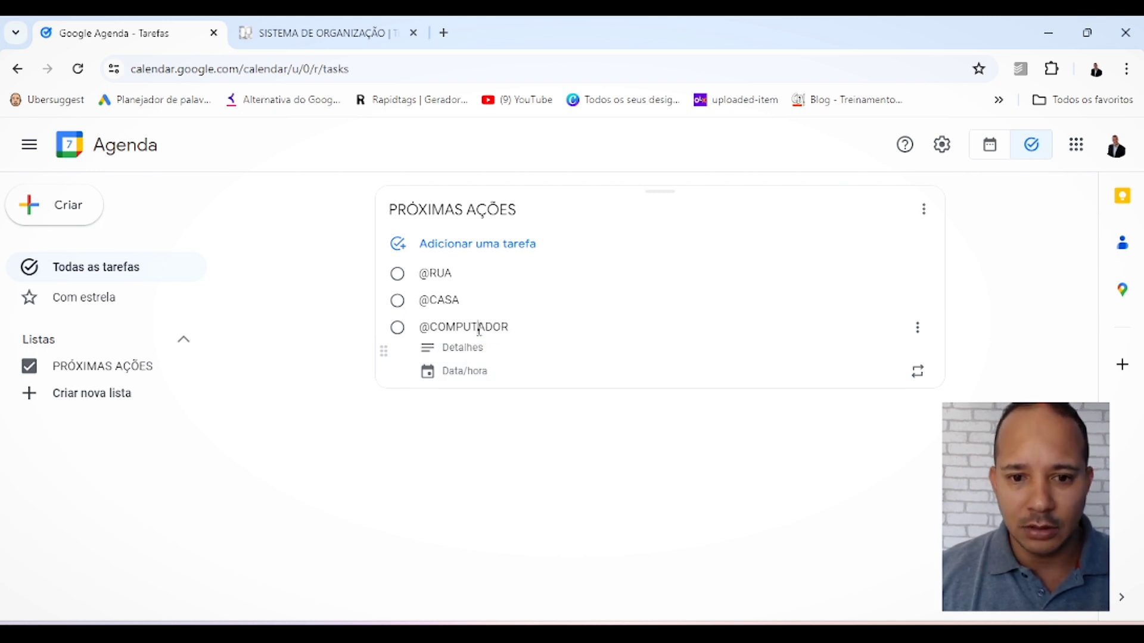
{"action": "left_click_drag", "start_coordinate": [457, 329], "coordinate": [447, 329]}
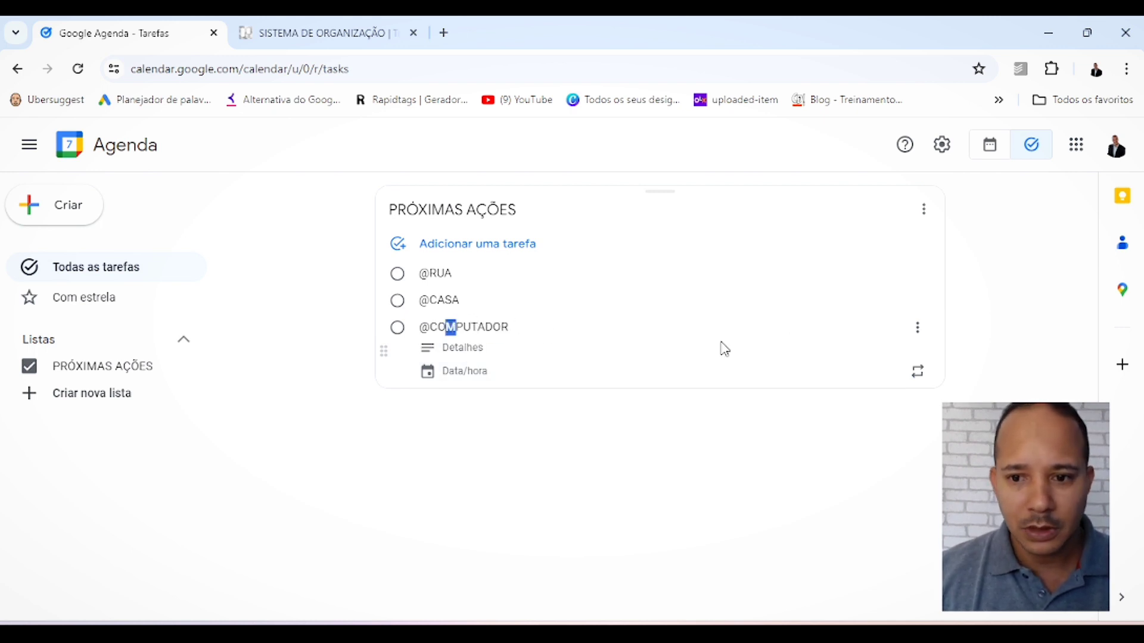
{"action": "left_click", "coordinate": [918, 329]}
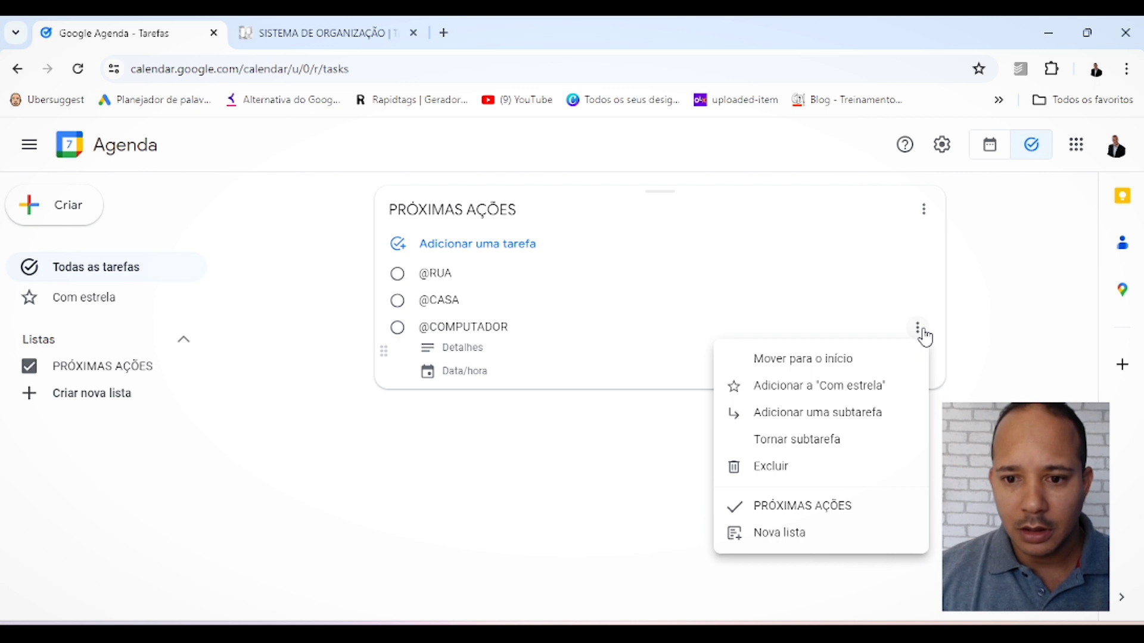
{"action": "left_click", "coordinate": [475, 345]}
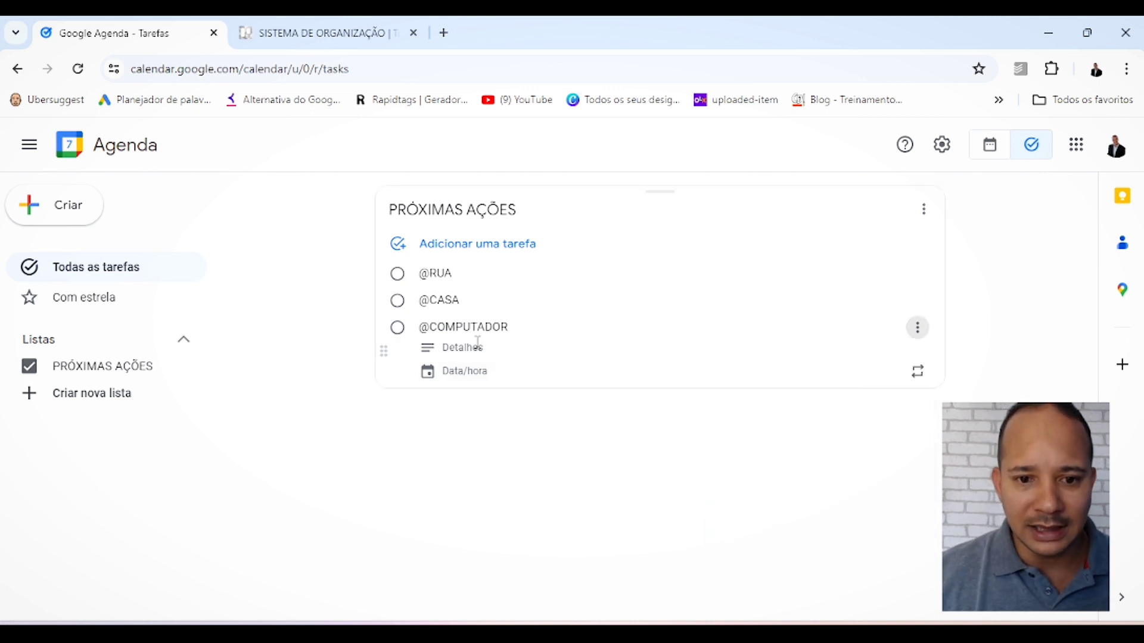
{"action": "left_click", "coordinate": [467, 352]}
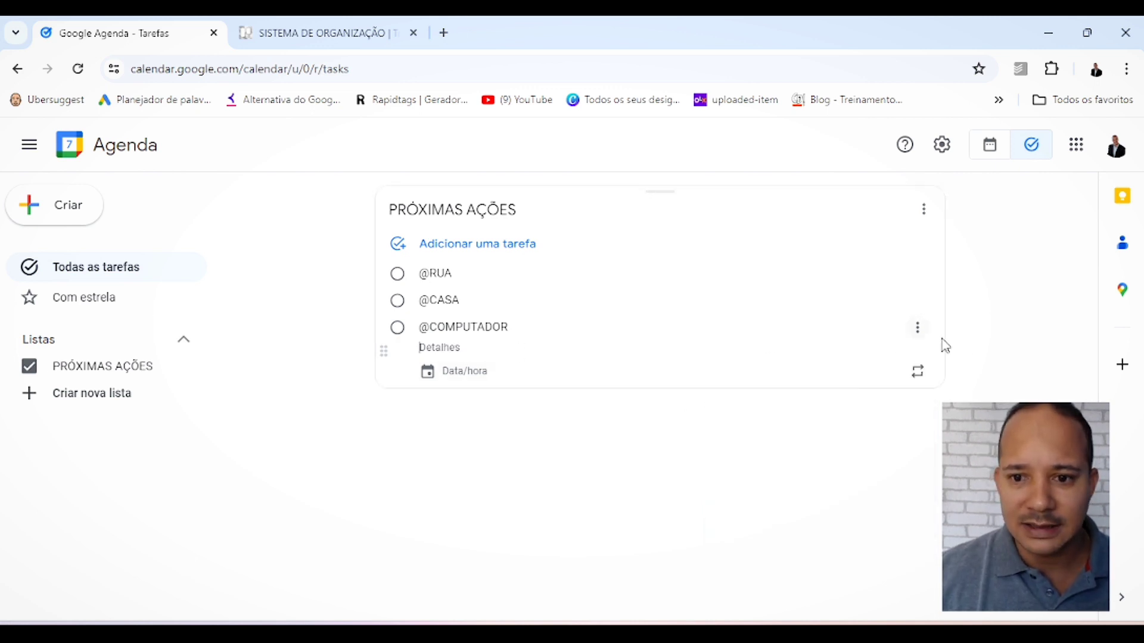
{"action": "left_click", "coordinate": [917, 331]}
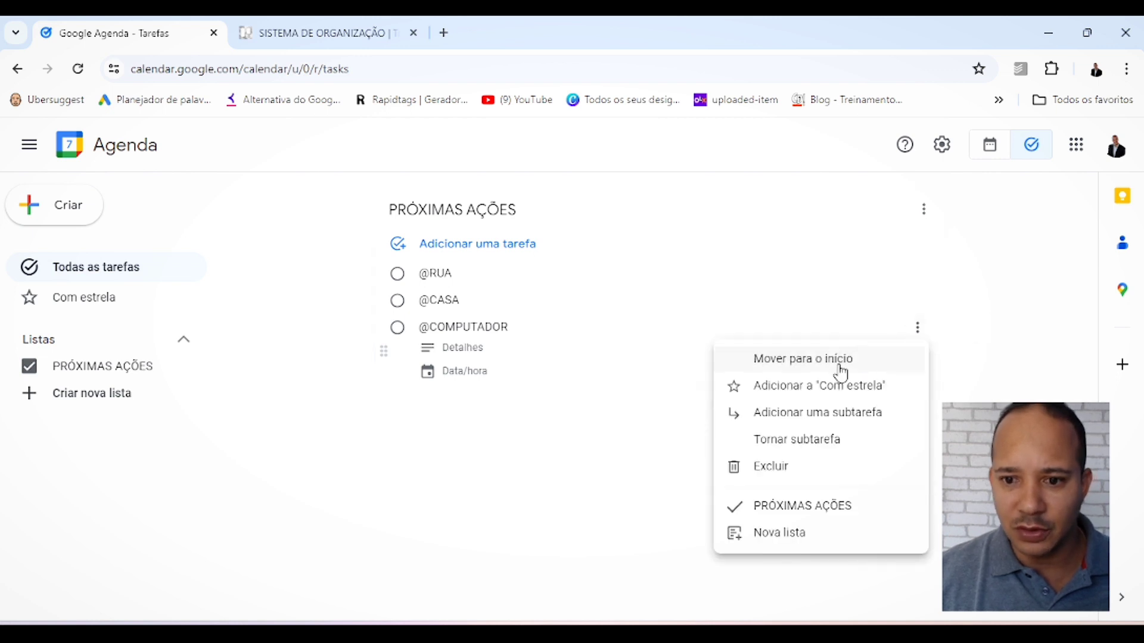
{"action": "left_click", "coordinate": [774, 417]}
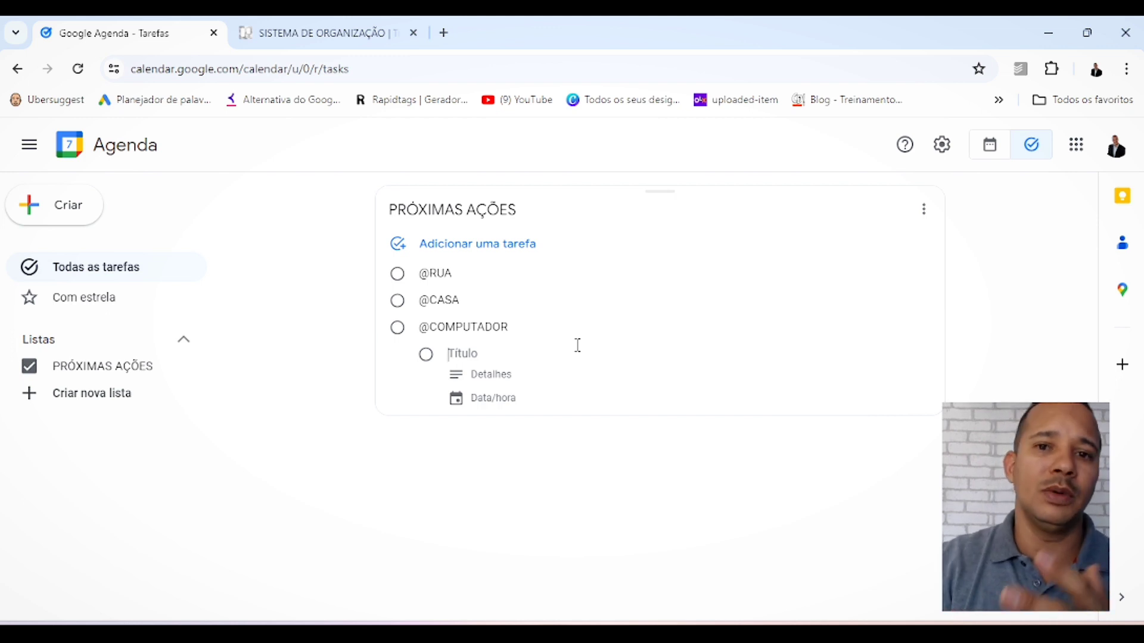
{"action": "type", "text": "Enviar Planilha de dados"}
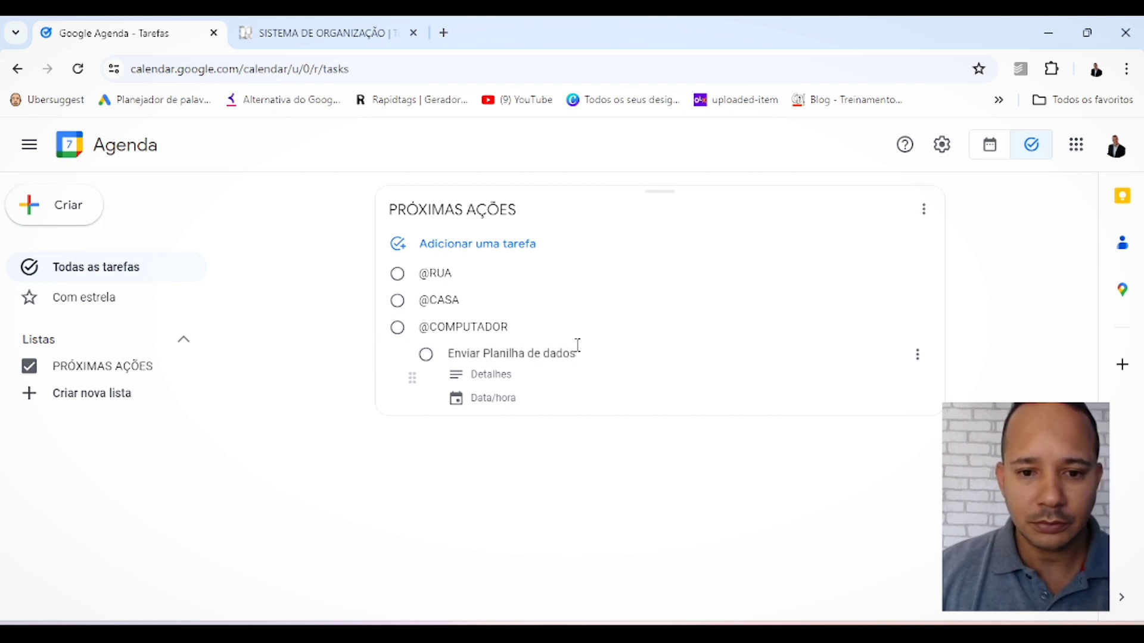
{"action": "left_click", "coordinate": [918, 357]}
{"action": "left_click", "coordinate": [570, 509]}
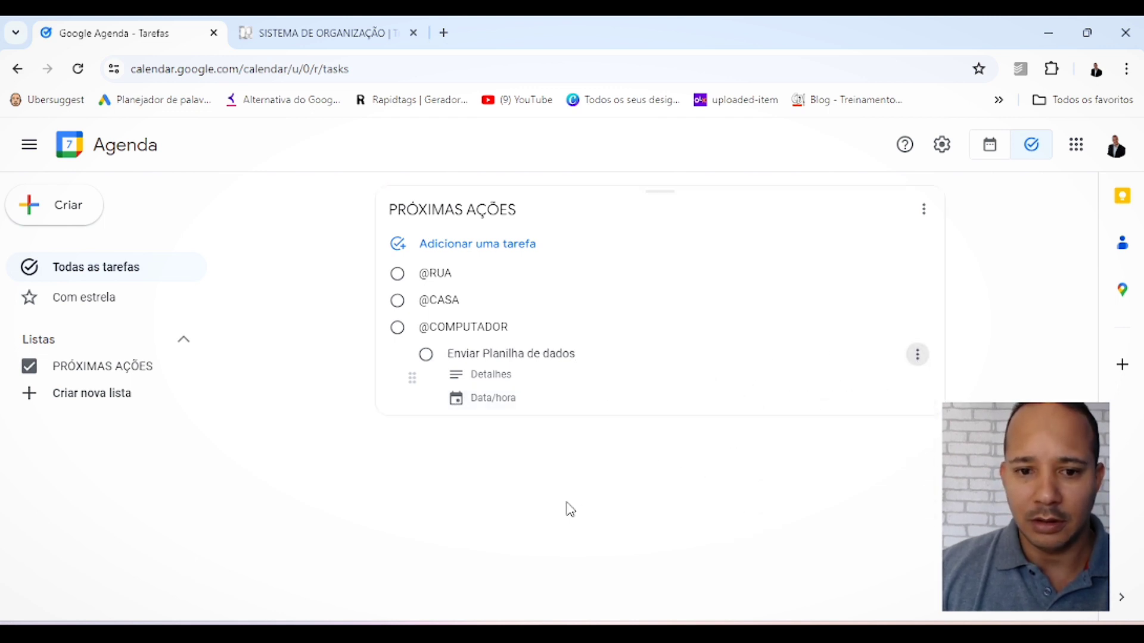
{"action": "left_click", "coordinate": [488, 462]}
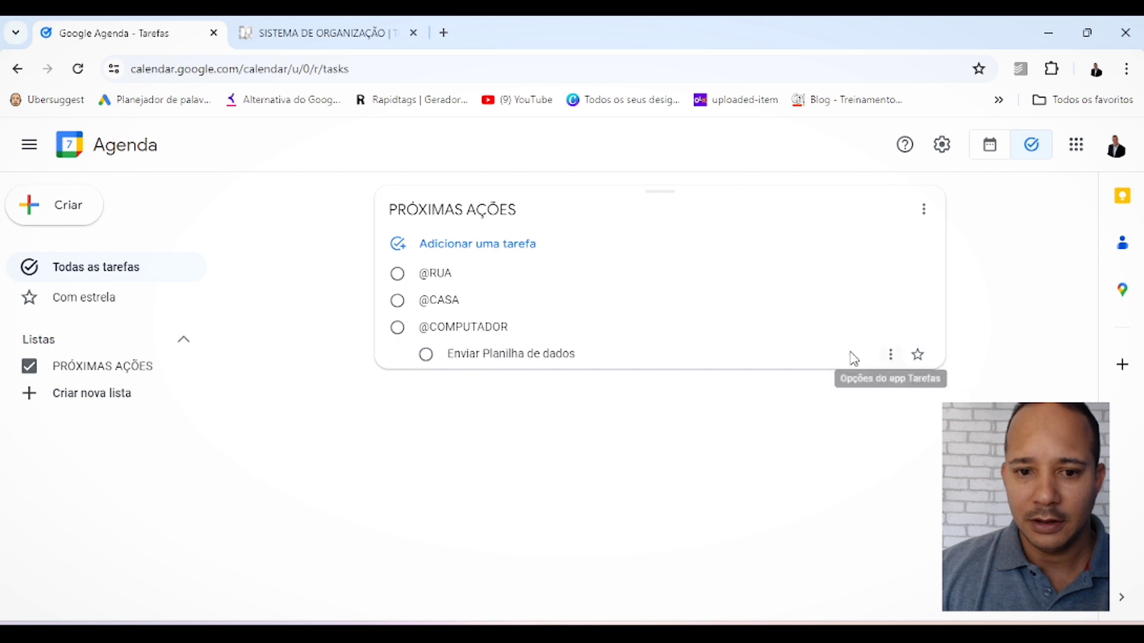
{"action": "left_click", "coordinate": [891, 329]}
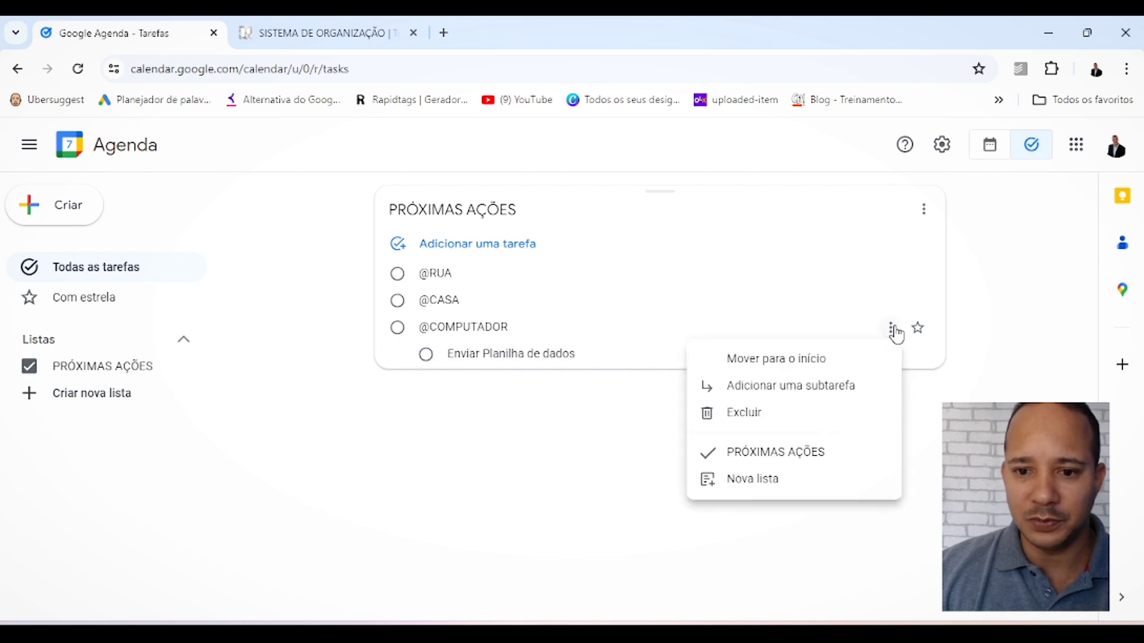
{"action": "left_click", "coordinate": [801, 386]}
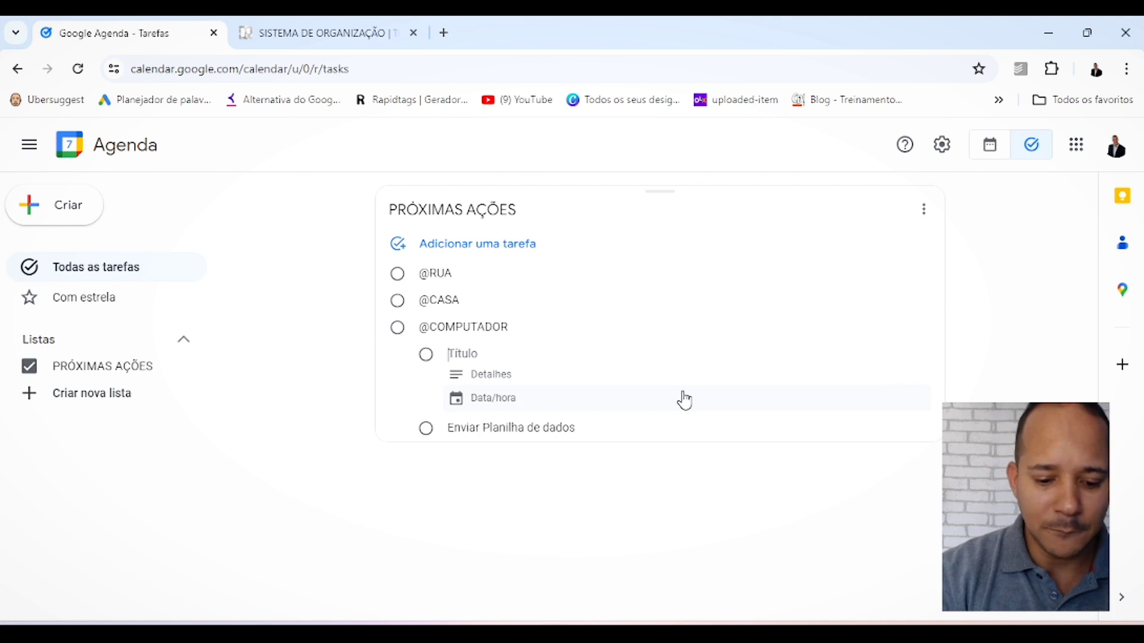
{"action": "type", "text": "Finalizar"}
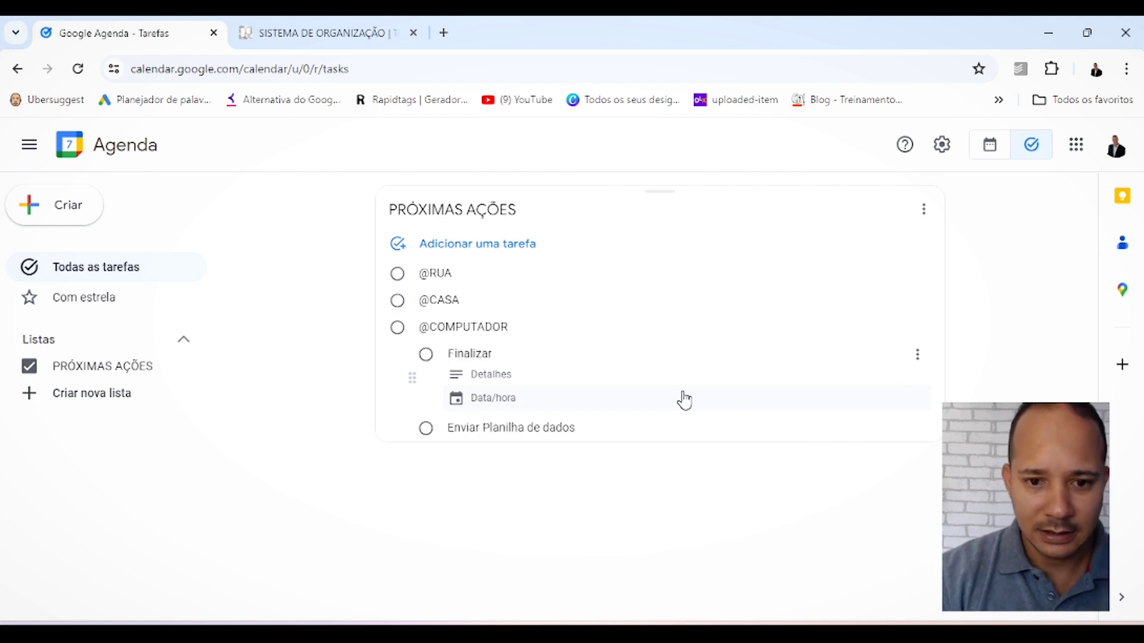
{"action": "type", "text": " Aprese"}
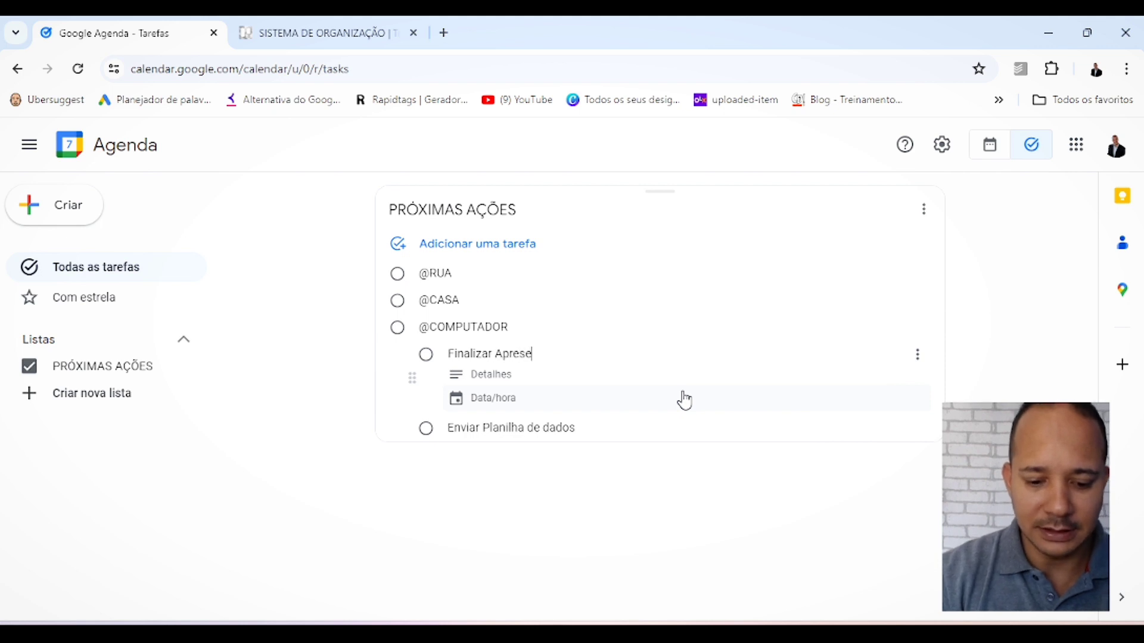
{"action": "type", "text": "ntação da reunia"}
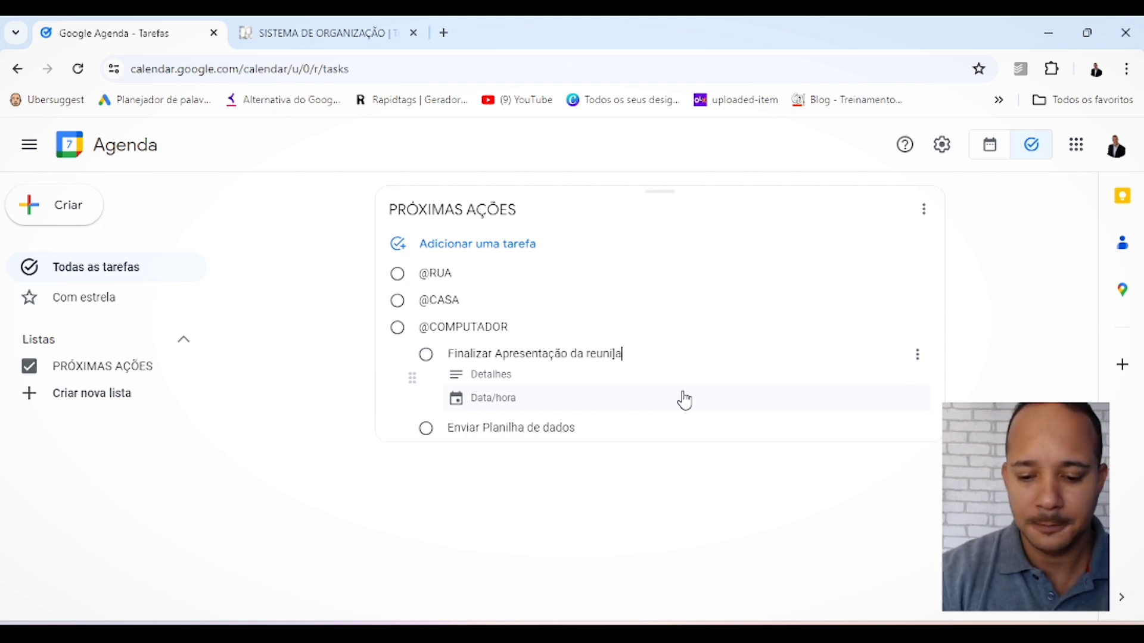
{"action": "key", "text": "BackSpace"}
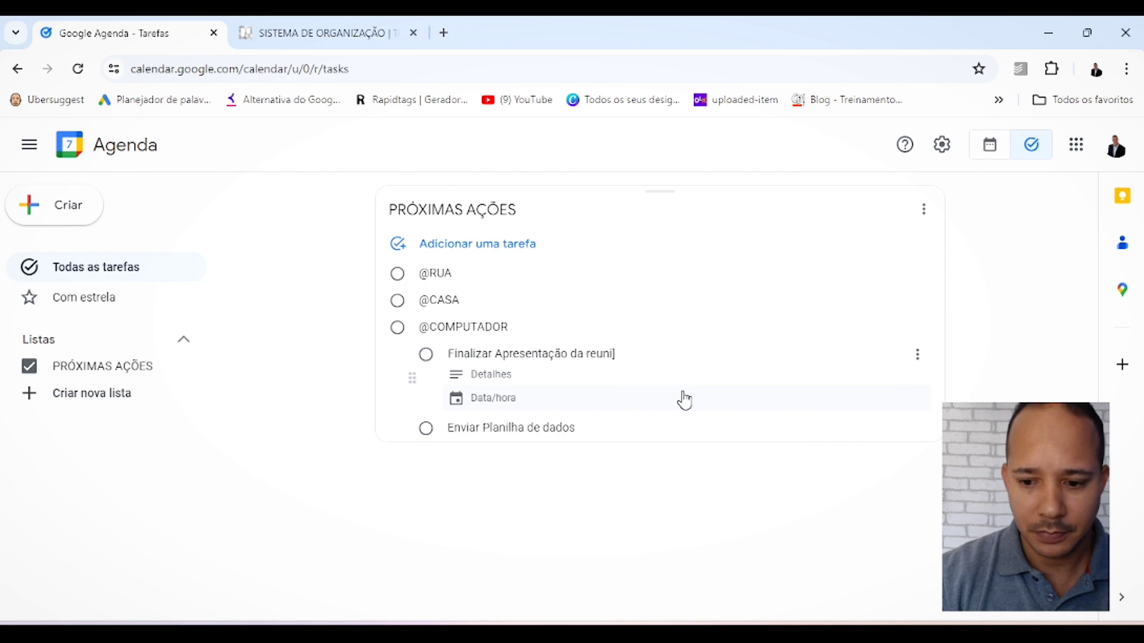
{"action": "left_click", "coordinate": [602, 503]}
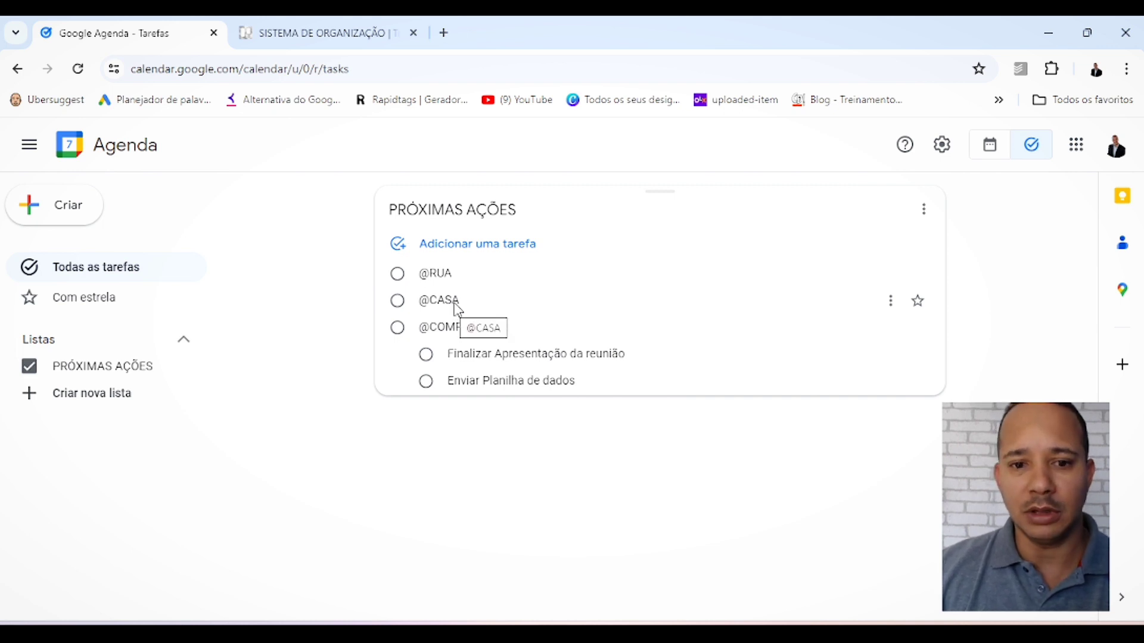
Set the date of the "Finalizar Apresentação da reunião" subtask to today, 7 May 2024, without a time
{"action": "triple_click", "coordinate": [588, 355]}
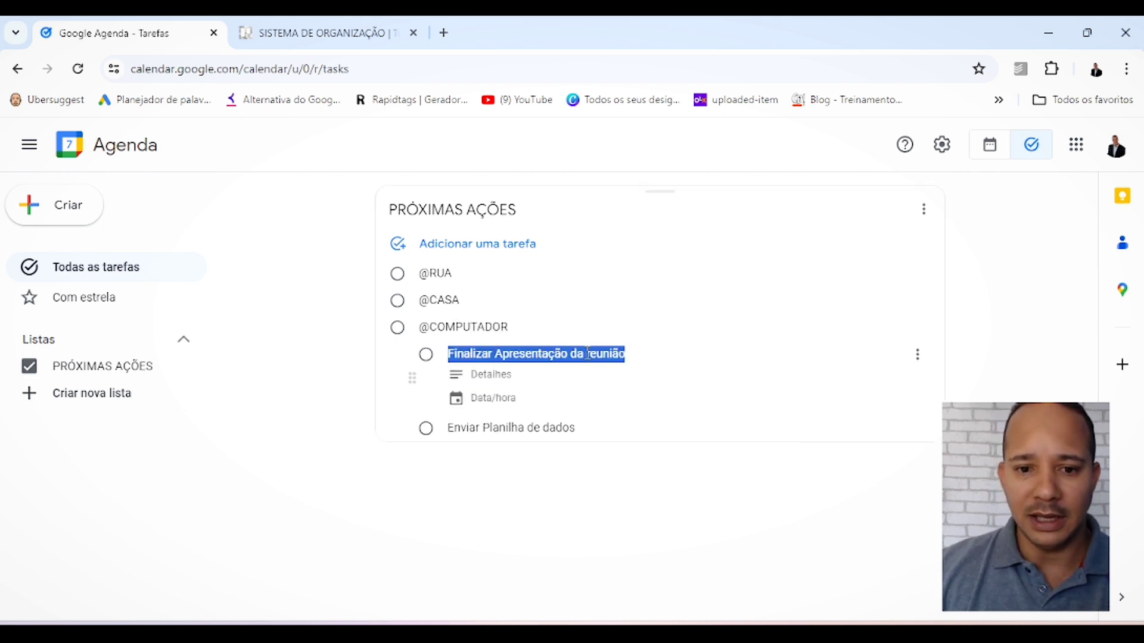
{"action": "left_click", "coordinate": [496, 373]}
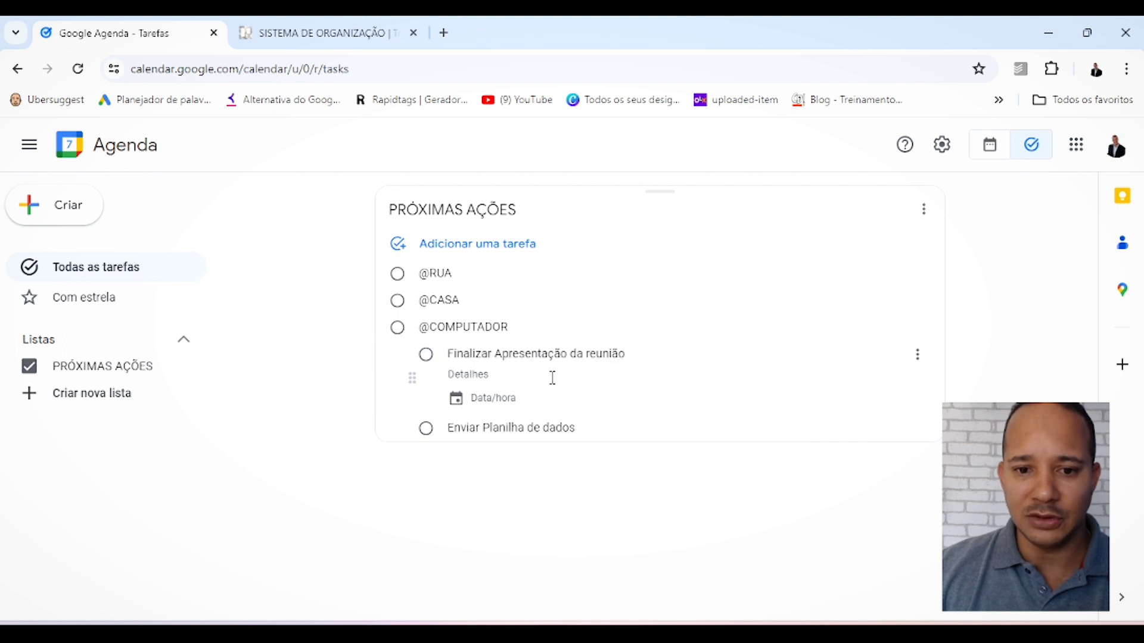
{"action": "left_click", "coordinate": [507, 403]}
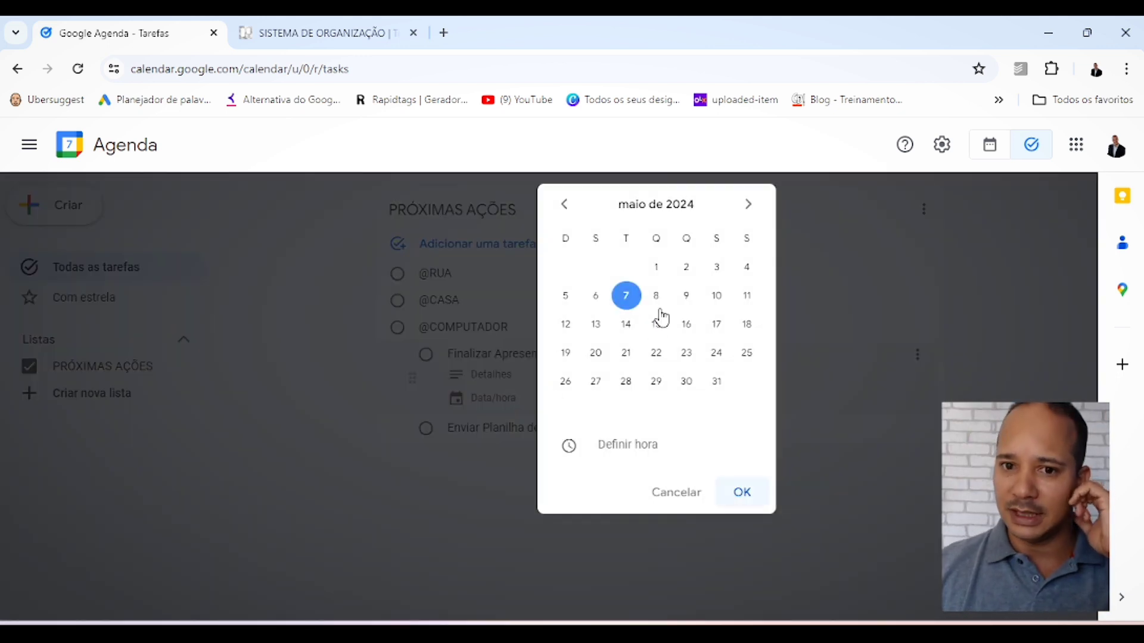
{"action": "left_click", "coordinate": [742, 494]}
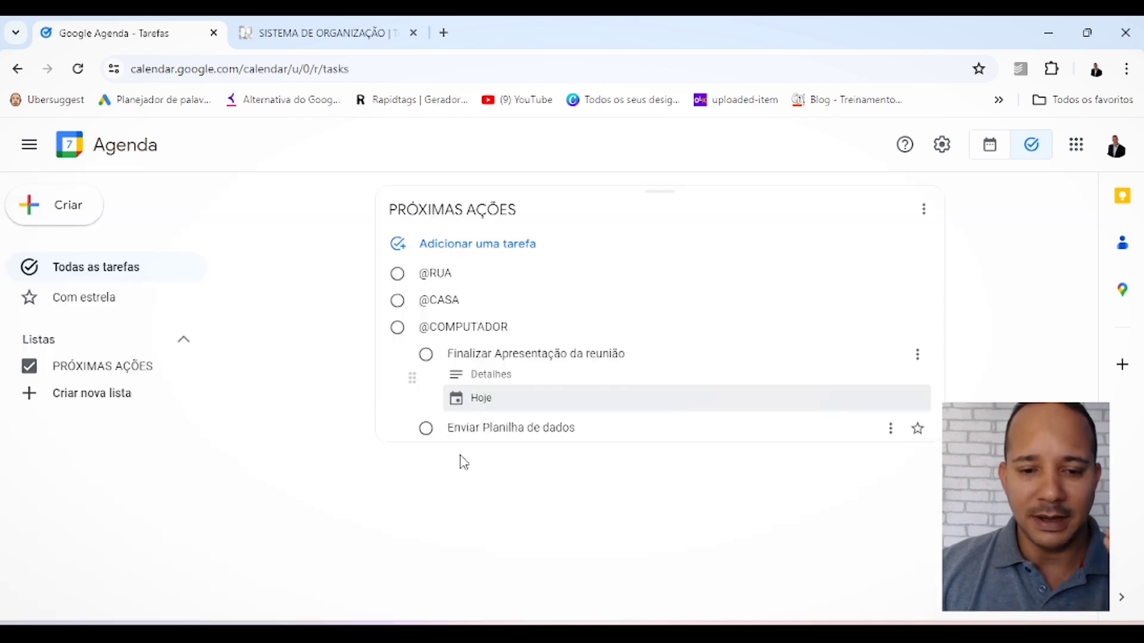
{"action": "left_click", "coordinate": [396, 489]}
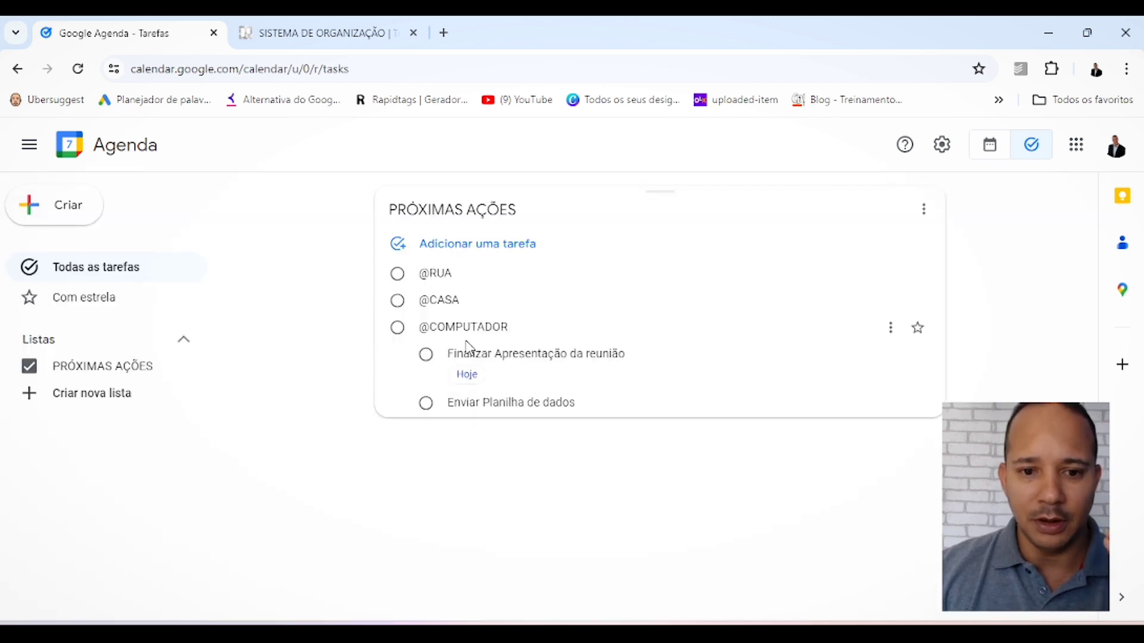
{"action": "triple_click", "coordinate": [451, 304]}
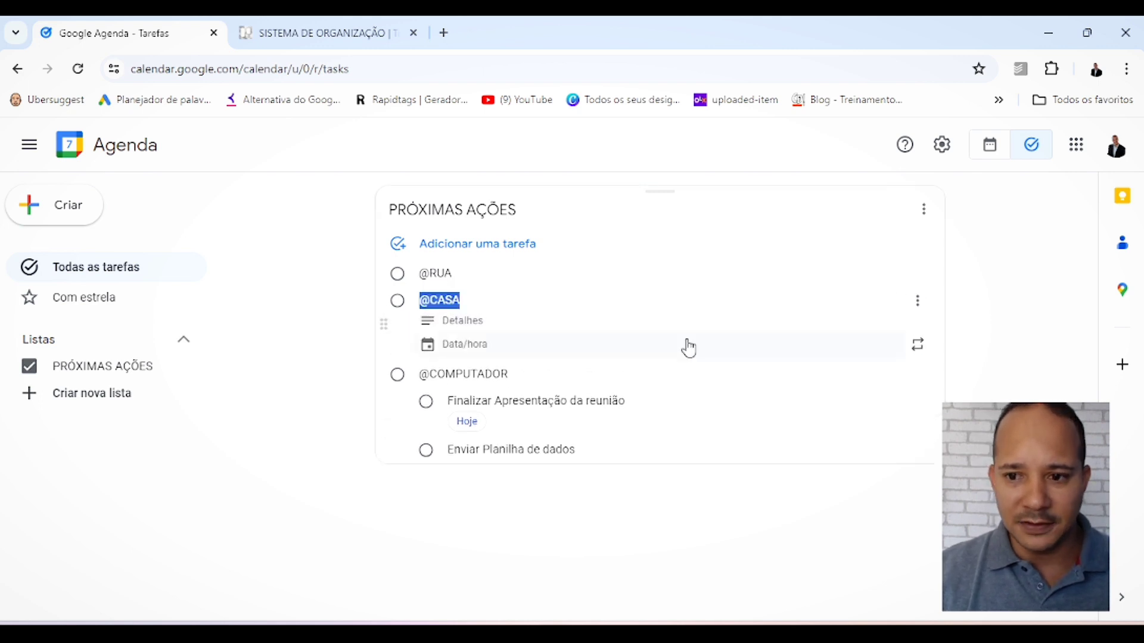
{"action": "left_click", "coordinate": [916, 302]}
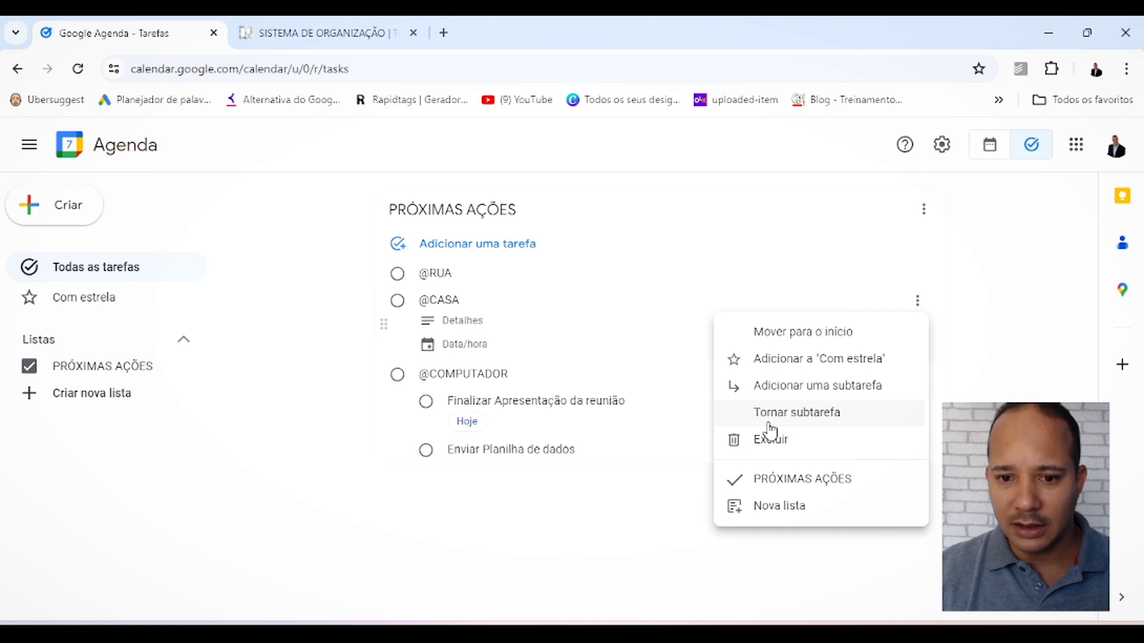
{"action": "left_click", "coordinate": [386, 560]}
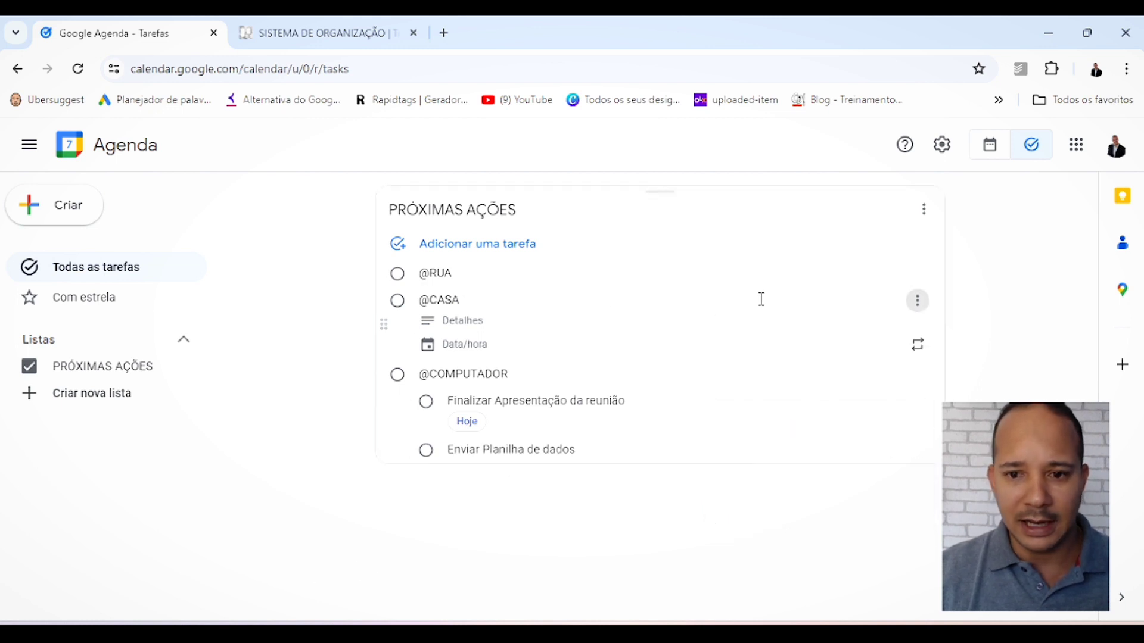
{"action": "left_click", "coordinate": [922, 309]}
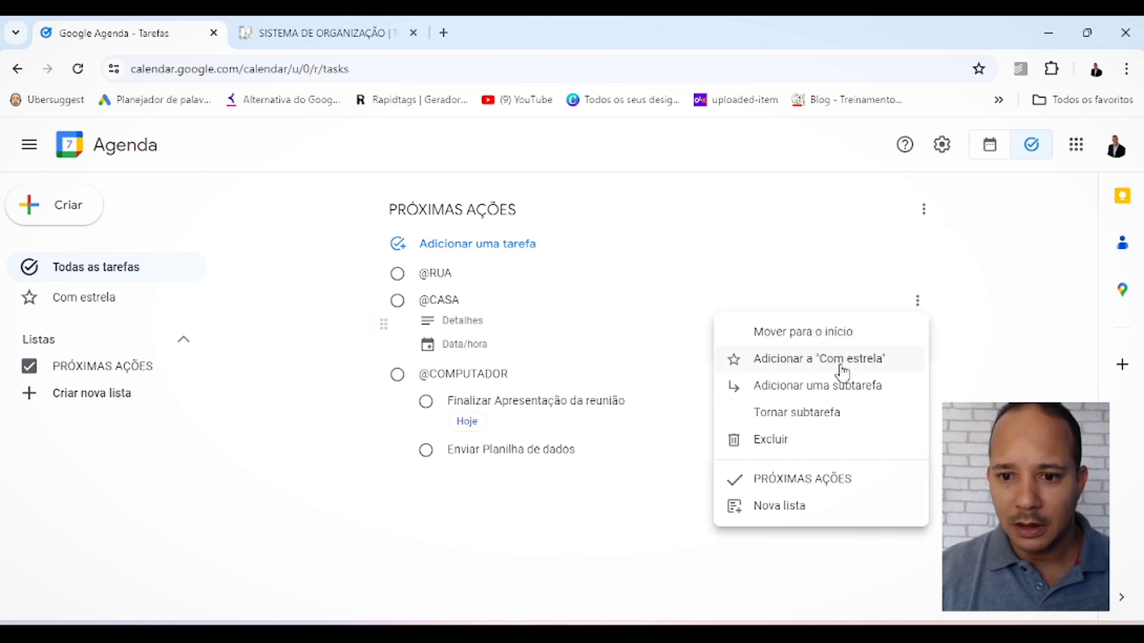
{"action": "left_click", "coordinate": [812, 392]}
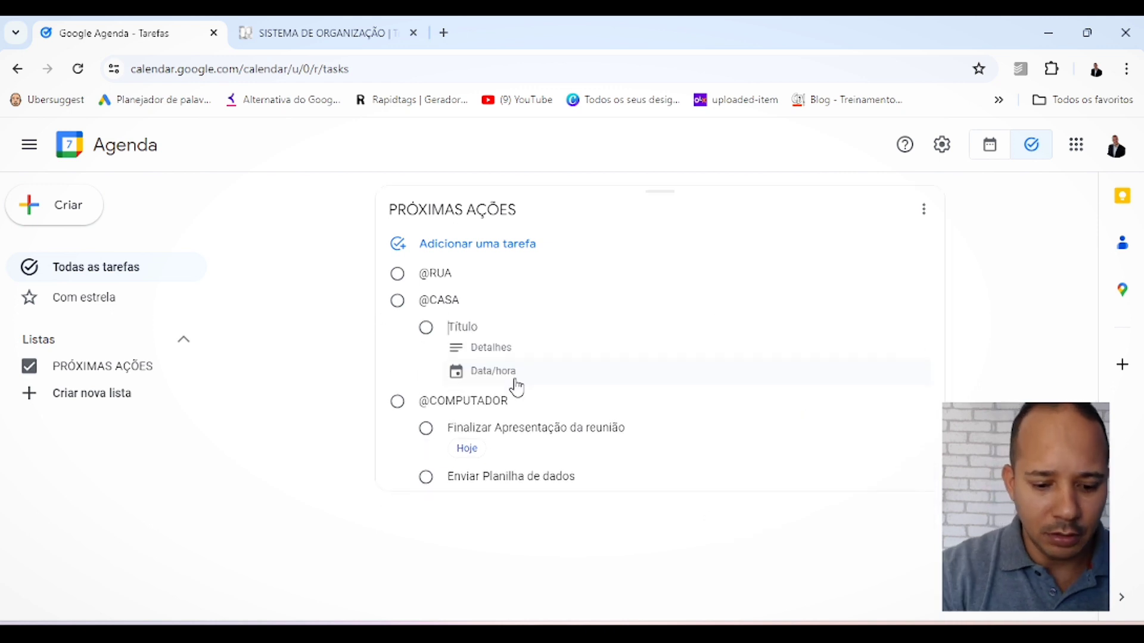
{"action": "type", "text": "Limpar or a"}
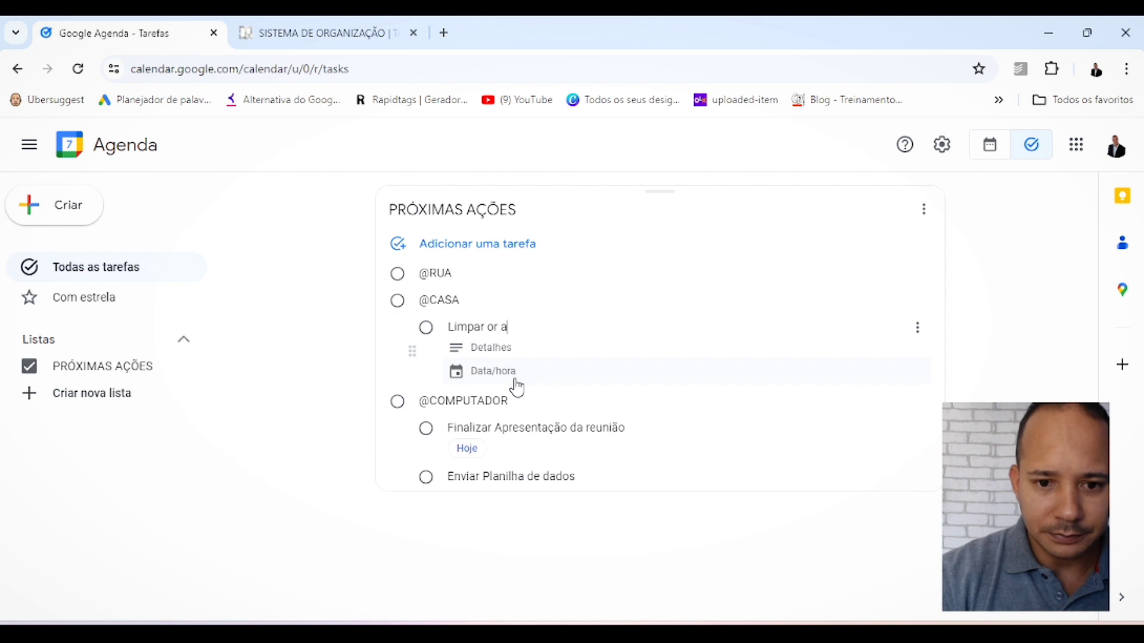
{"action": "type", "text": "rs arm"}
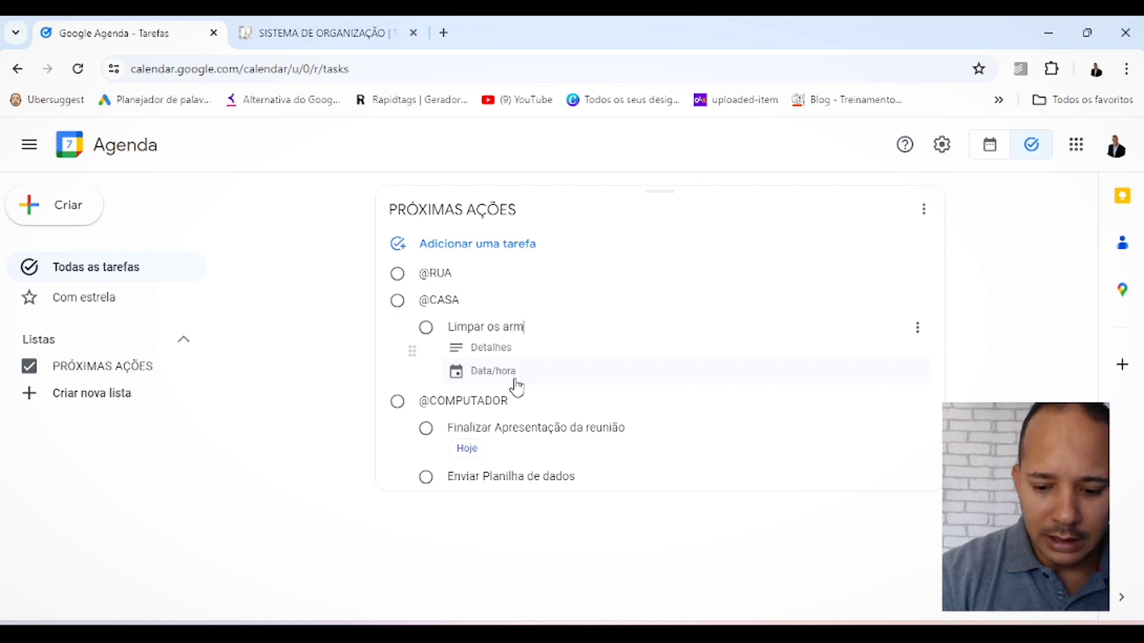
{"action": "type", "text": "arios"}
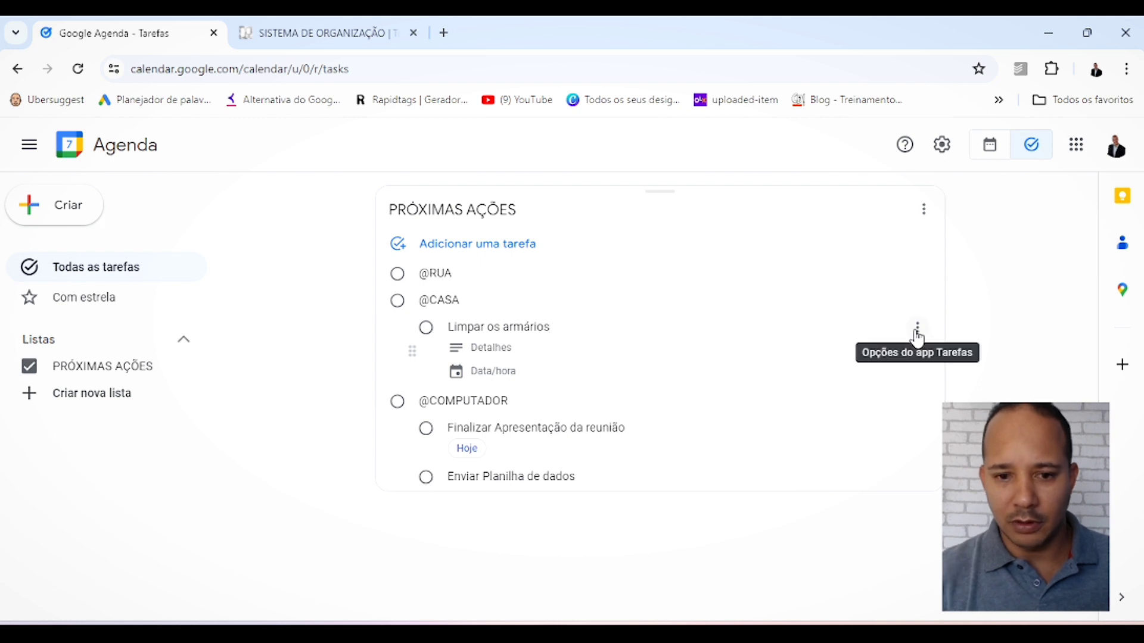
{"action": "key", "text": "Return"}
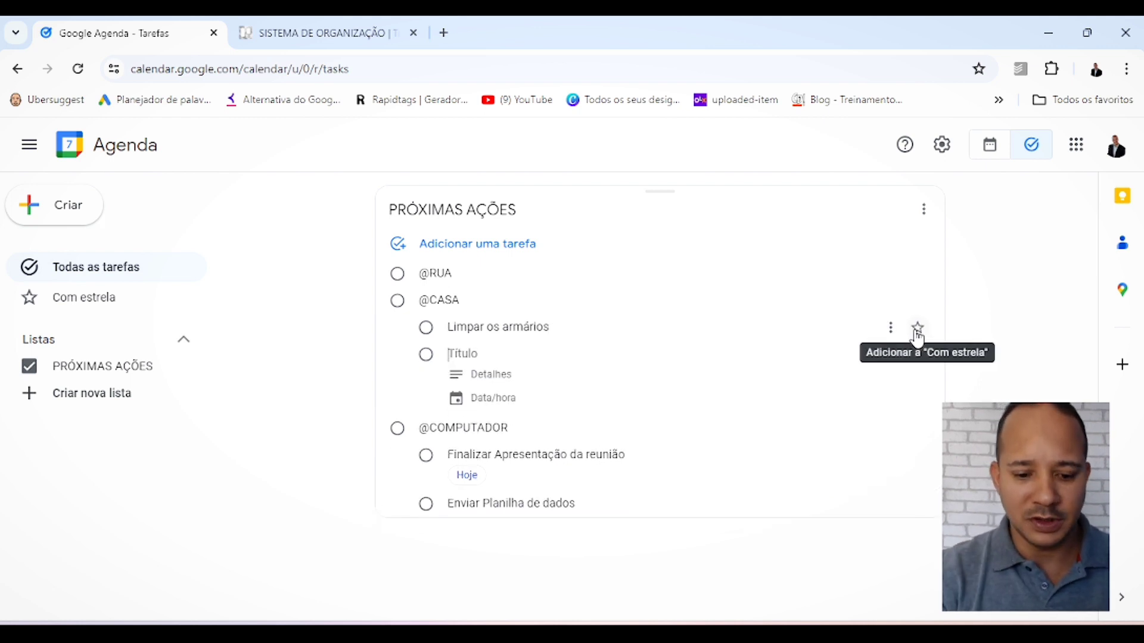
{"action": "type", "text": "Organi"}
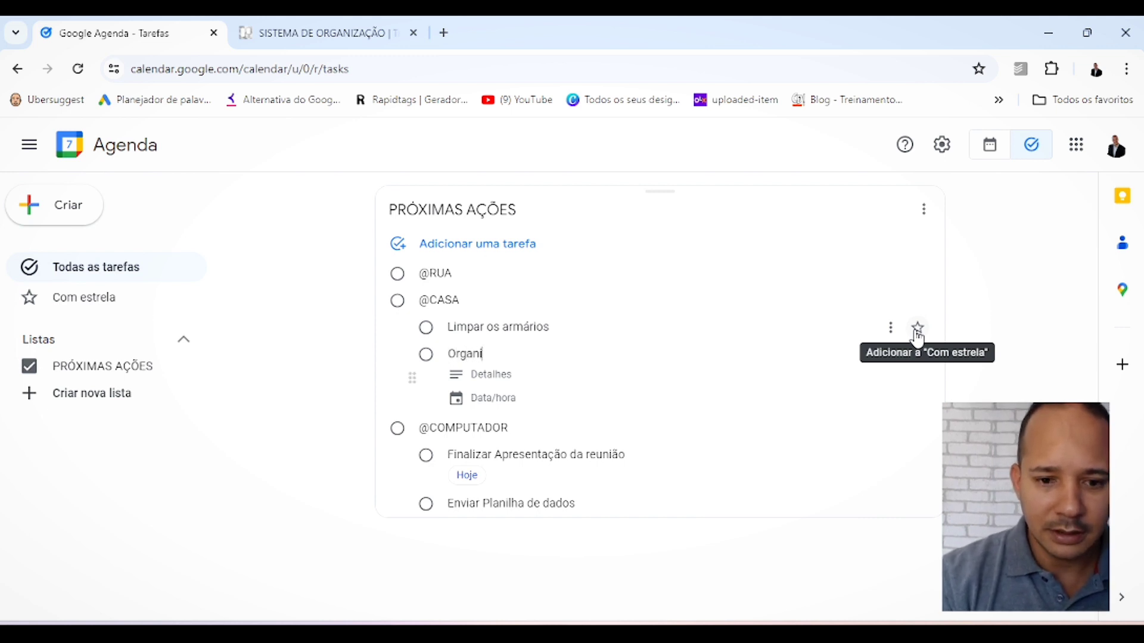
{"action": "type", "text": "zar os li"}
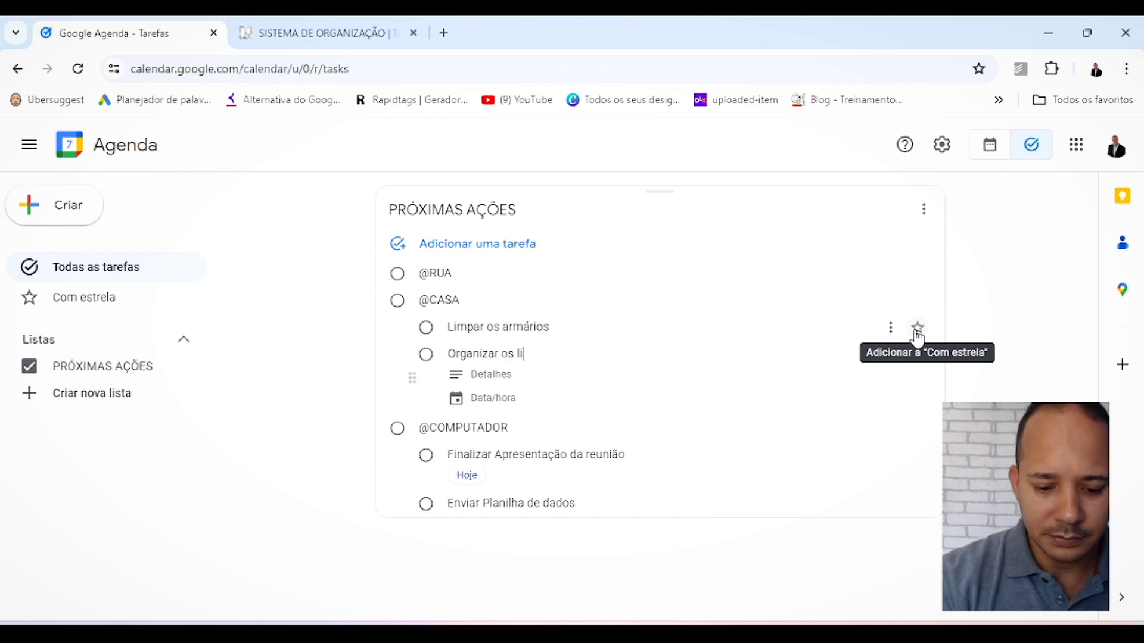
{"action": "type", "text": "vros"}
{"action": "left_click", "coordinate": [590, 551]}
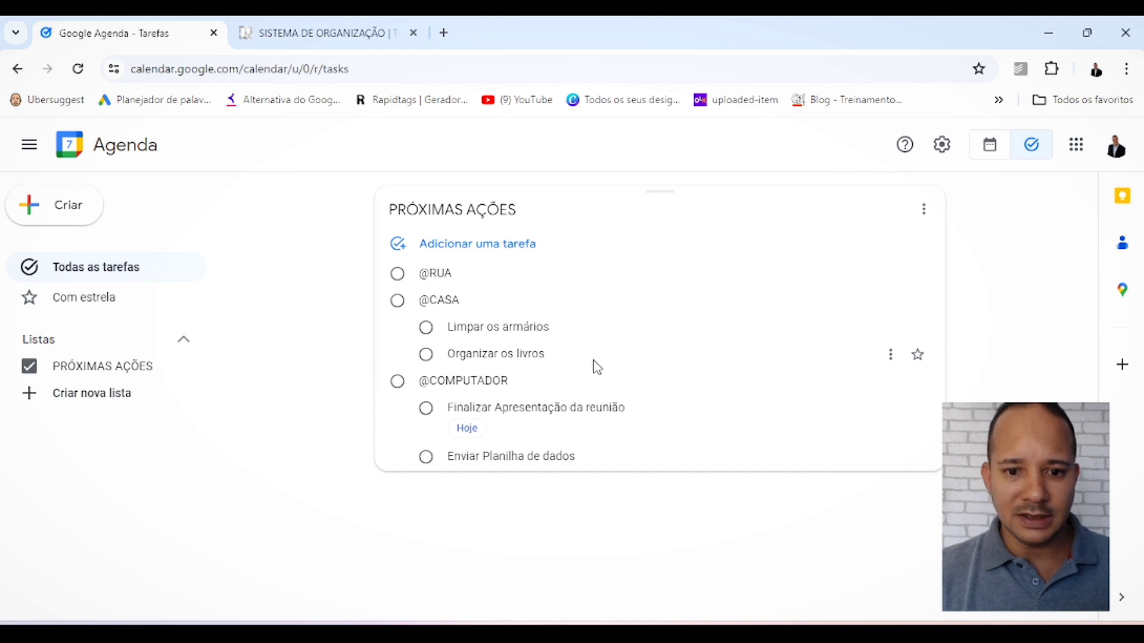
{"action": "left_click", "coordinate": [467, 429]}
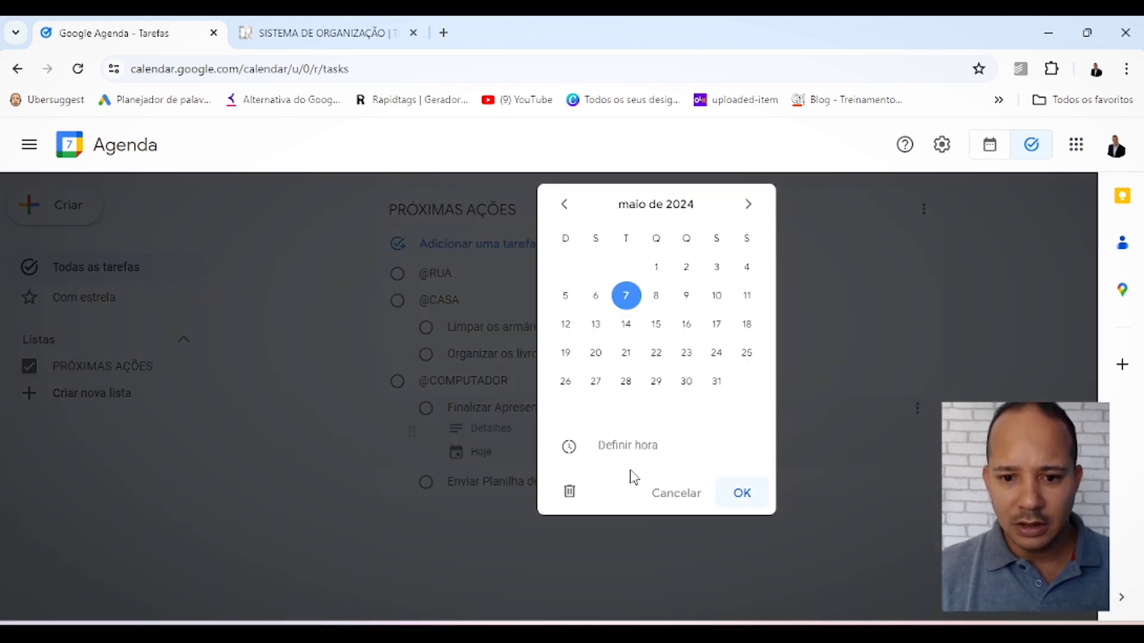
{"action": "left_click", "coordinate": [570, 491]}
{"action": "left_click", "coordinate": [519, 544]}
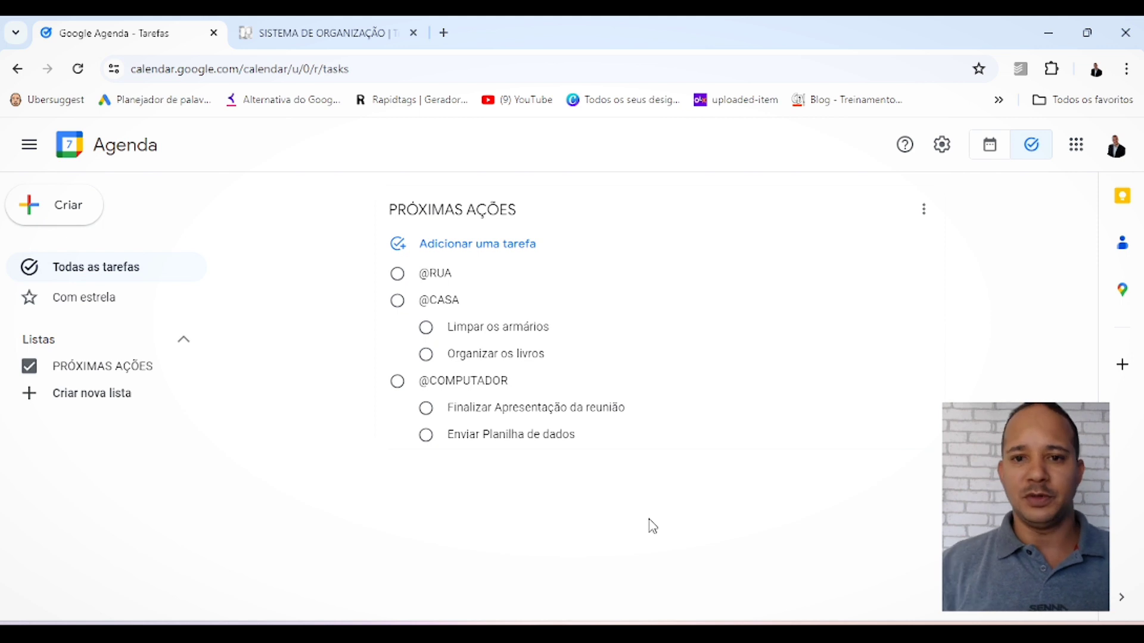
Create a new task list named PROJETOS
{"action": "left_click", "coordinate": [106, 409]}
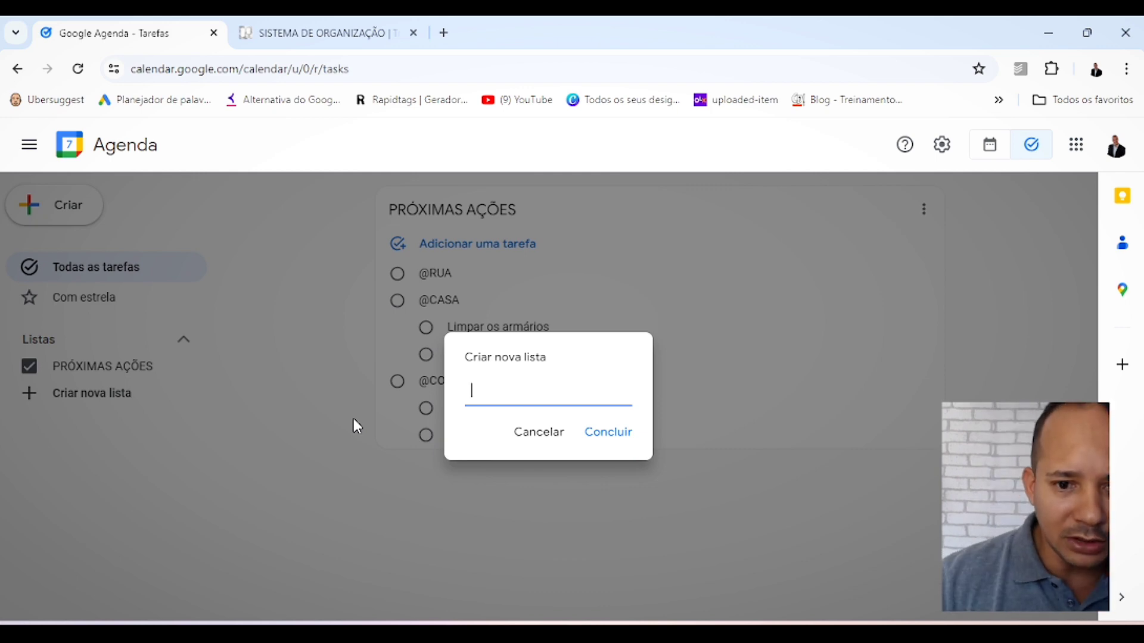
{"action": "type", "text": "PROJETOS"}
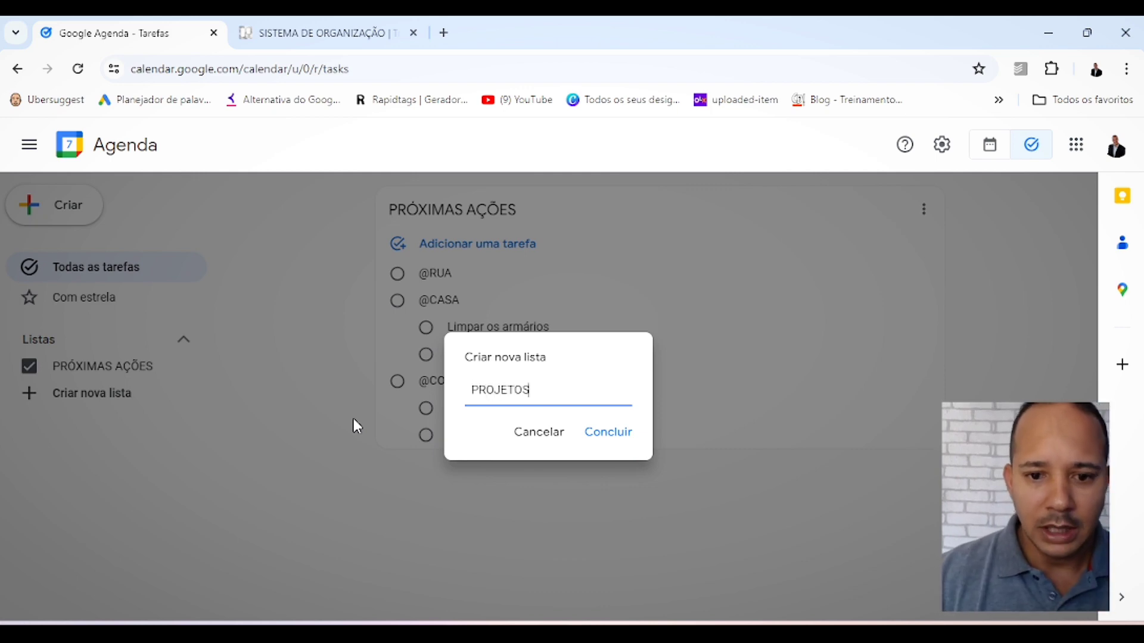
{"action": "left_click", "coordinate": [603, 439]}
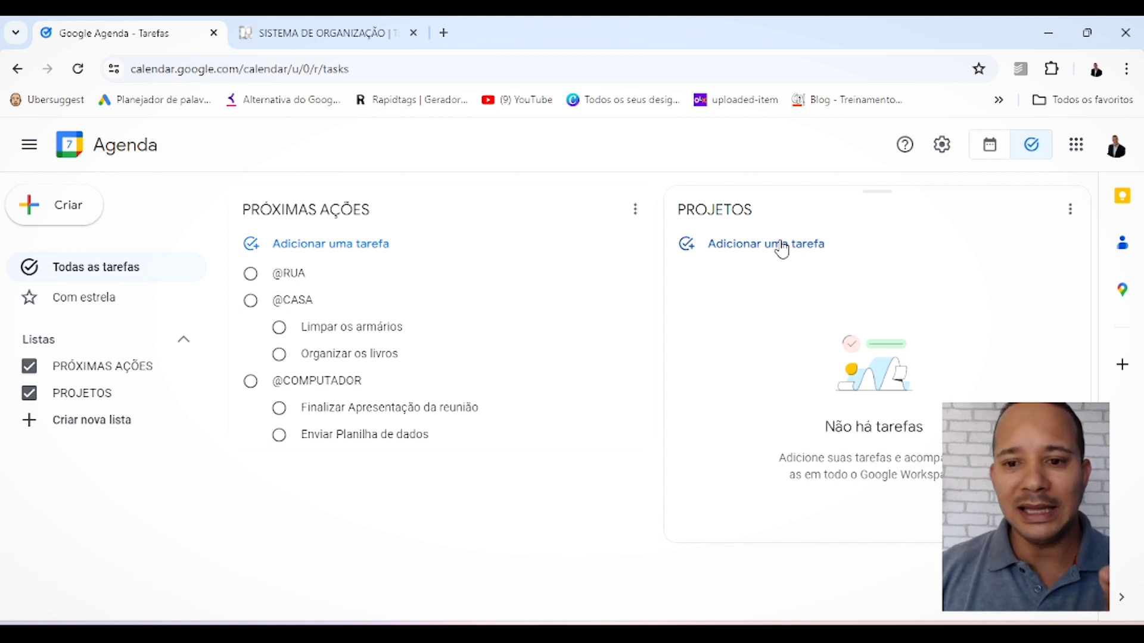
Add a task titled PROFISSIONAL to the PROJETOS list
{"action": "left_click", "coordinate": [777, 245]}
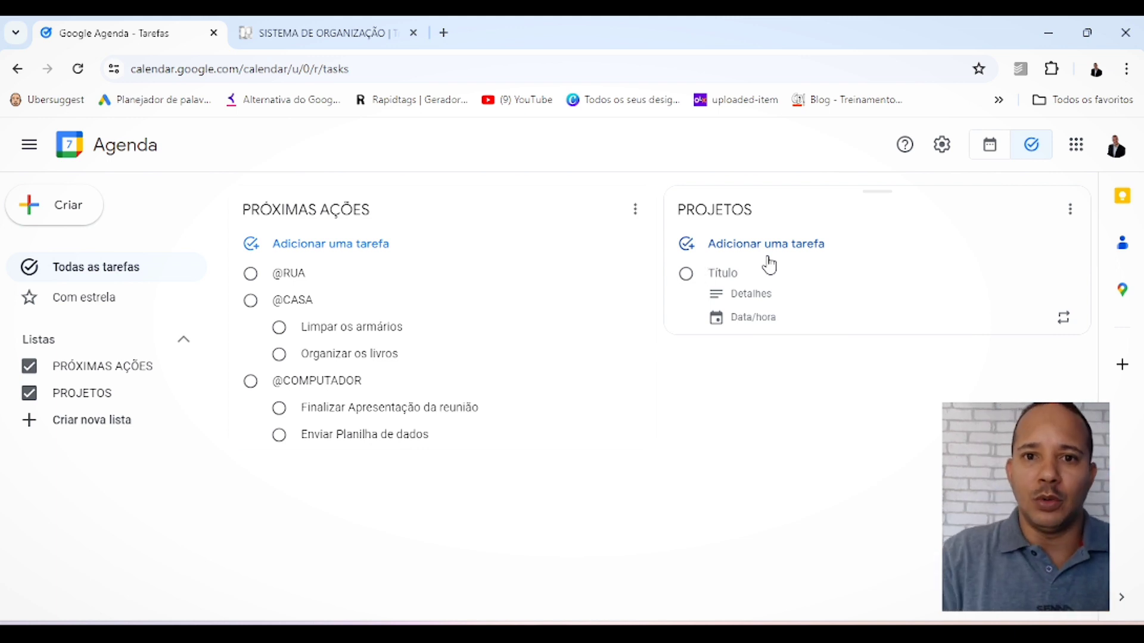
{"action": "type", "text": "P"}
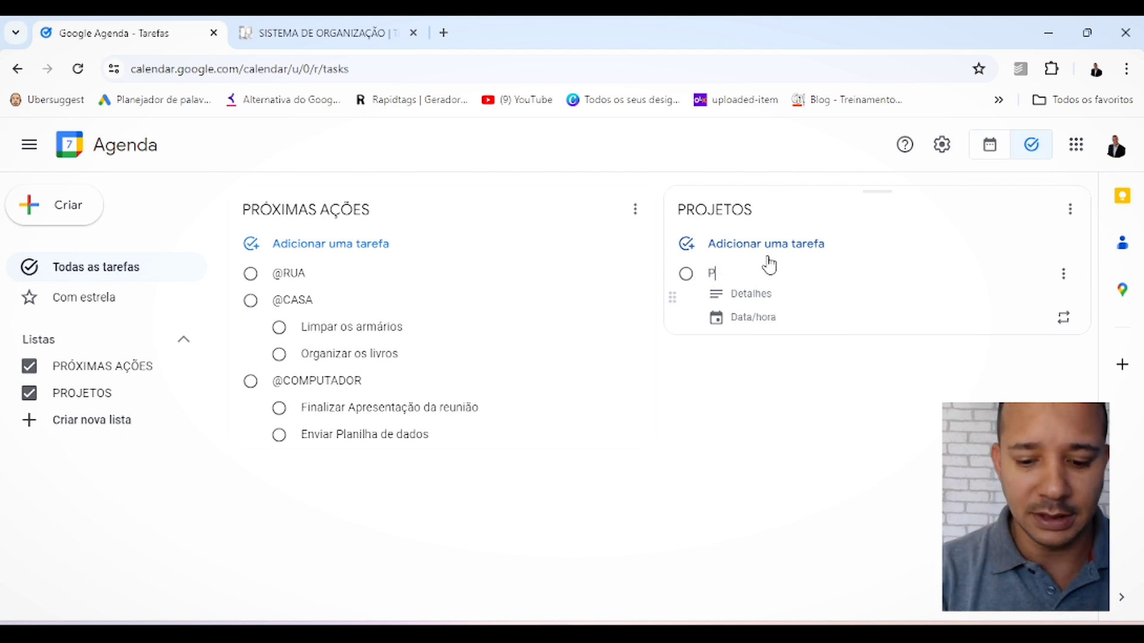
{"action": "type", "text": "ROFISSIONAL"}
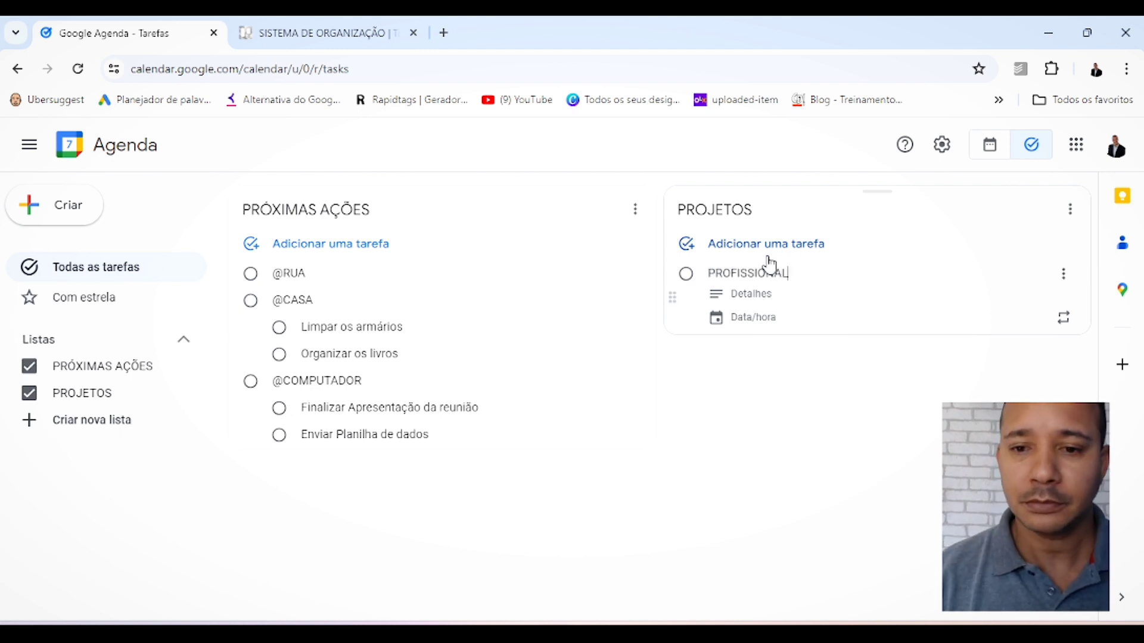
Add the subtask "Contratar um funcionário" under the PROFISSIONAL task
{"action": "left_click", "coordinate": [1064, 275]}
{"action": "left_click", "coordinate": [986, 342]}
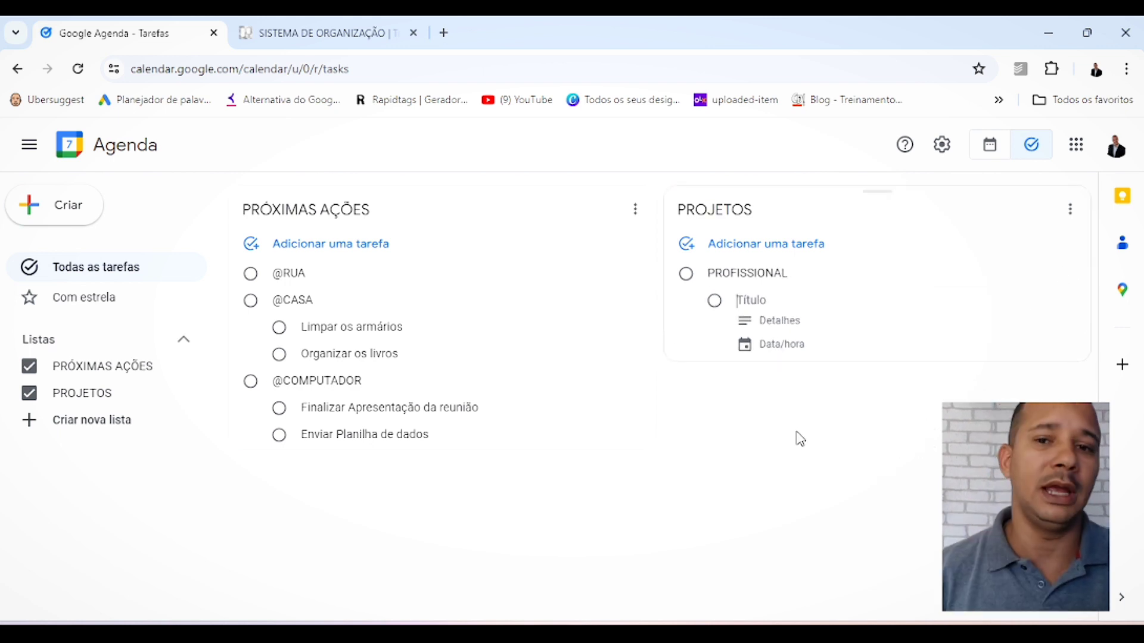
{"action": "type", "text": "Contratar"}
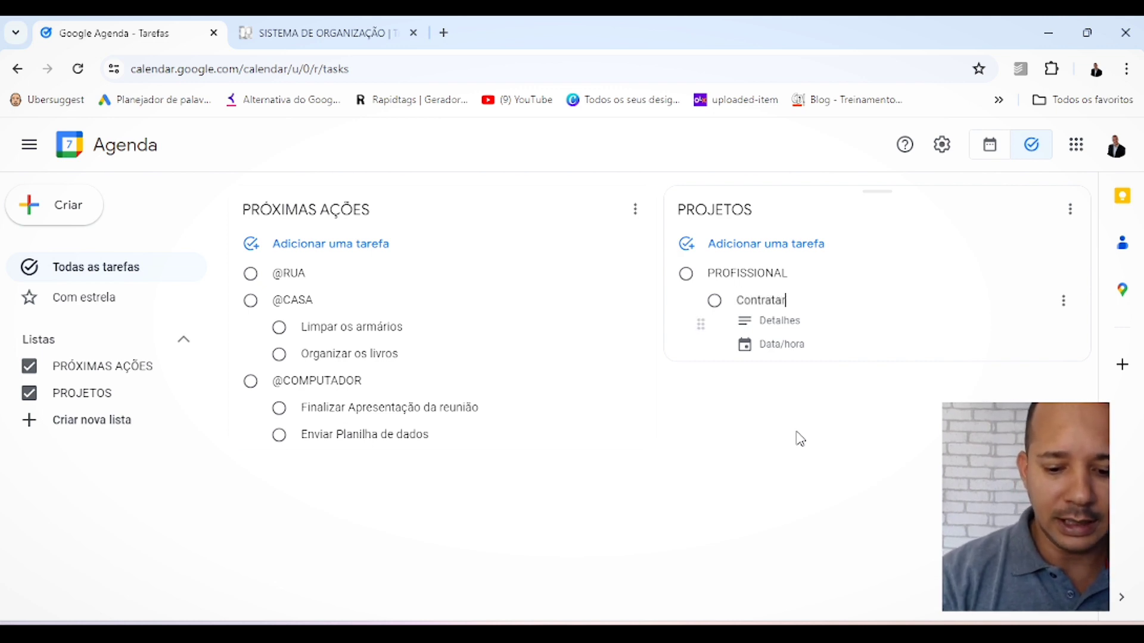
{"action": "type", "text": " um funcionário"}
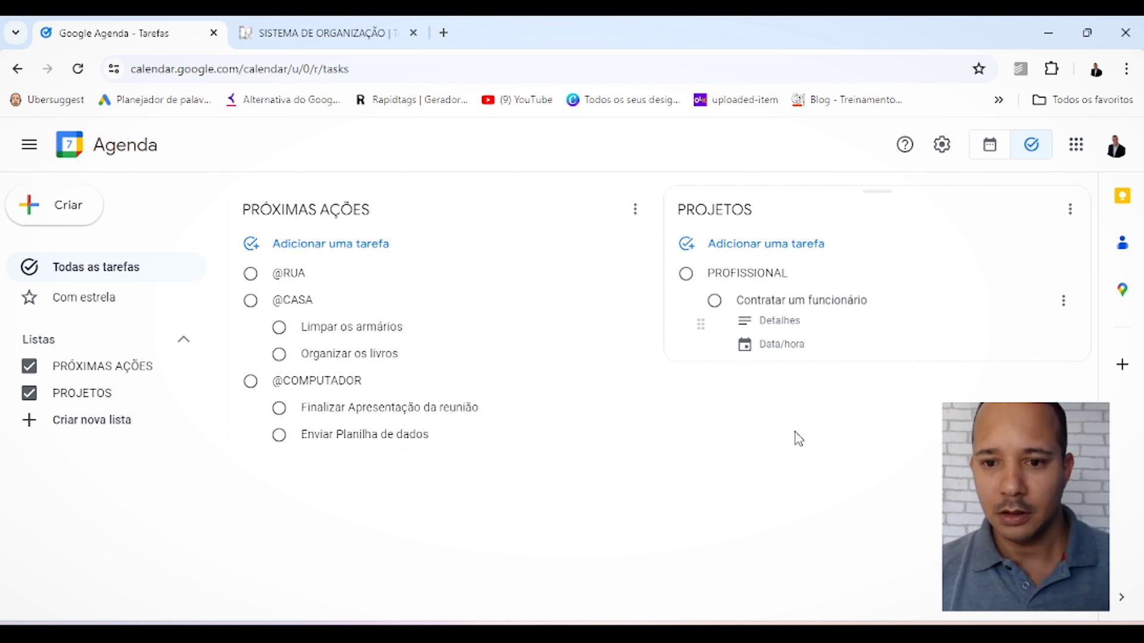
Add a second subtask under PROFISSIONAL titled "Finalizar planilha geral do ano"
{"action": "key", "text": "Return"}
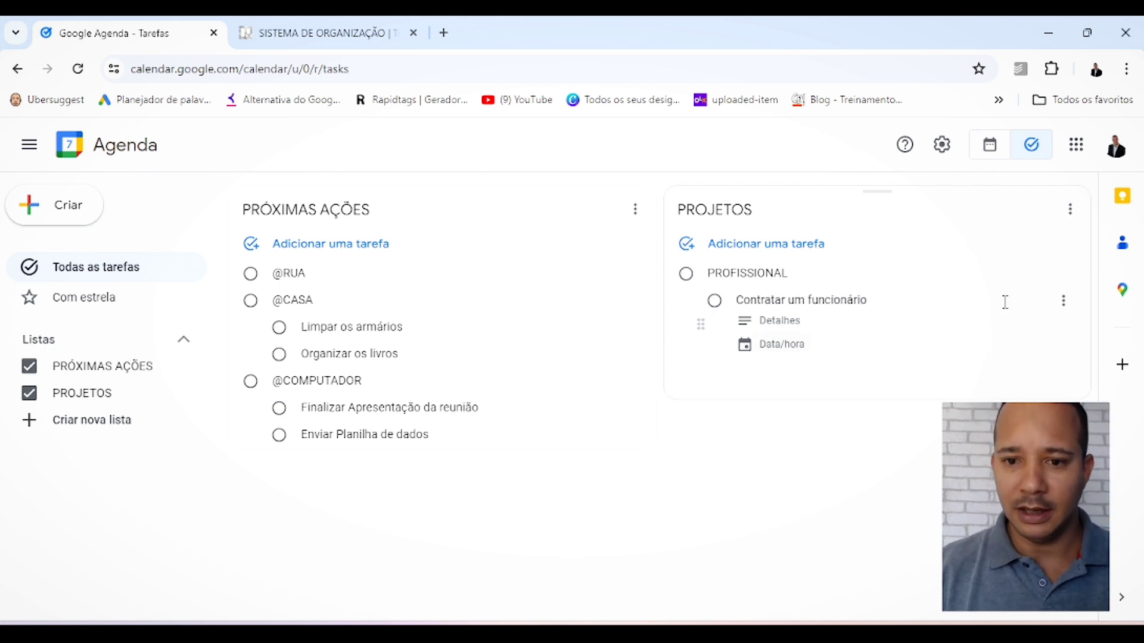
{"action": "type", "text": "Finalizar"}
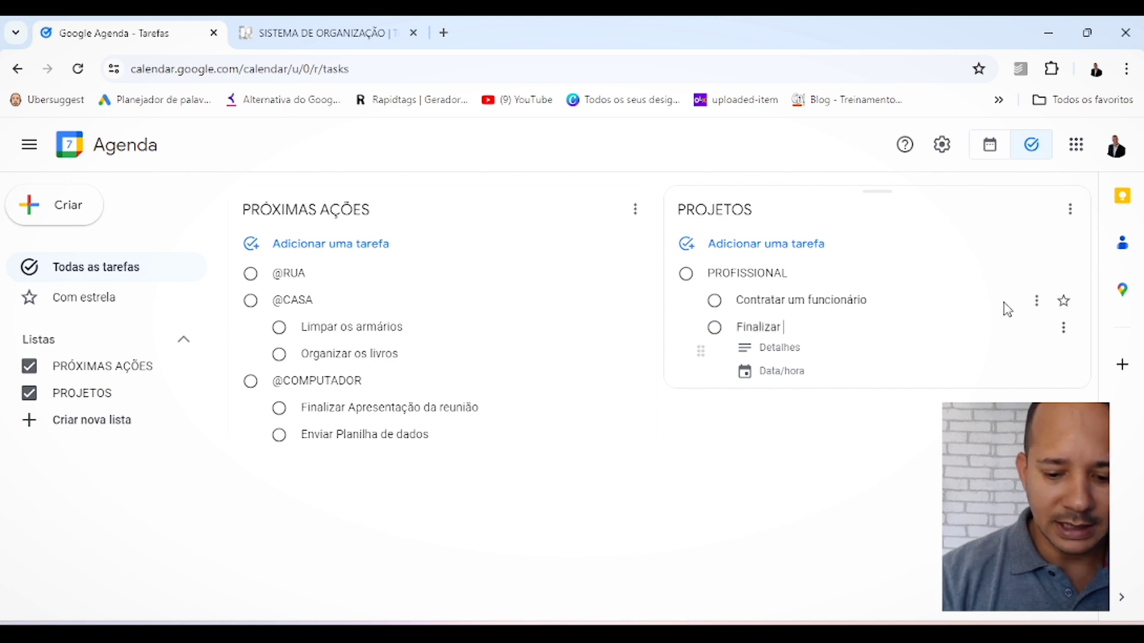
{"action": "type", "text": " planilha geral do ano"}
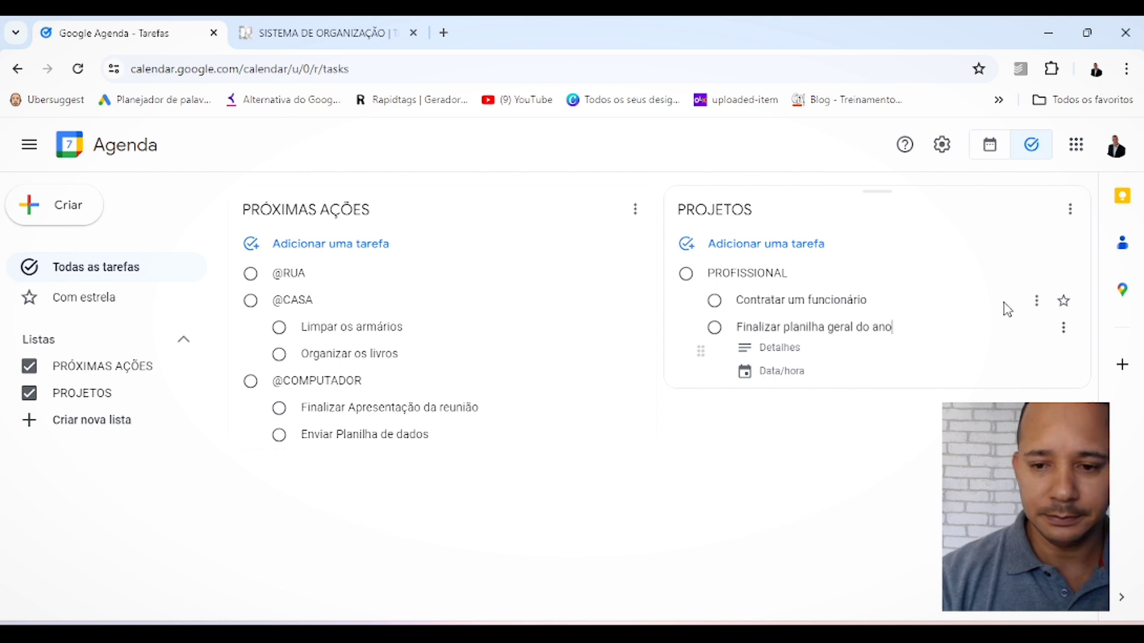
{"action": "key", "text": "Return"}
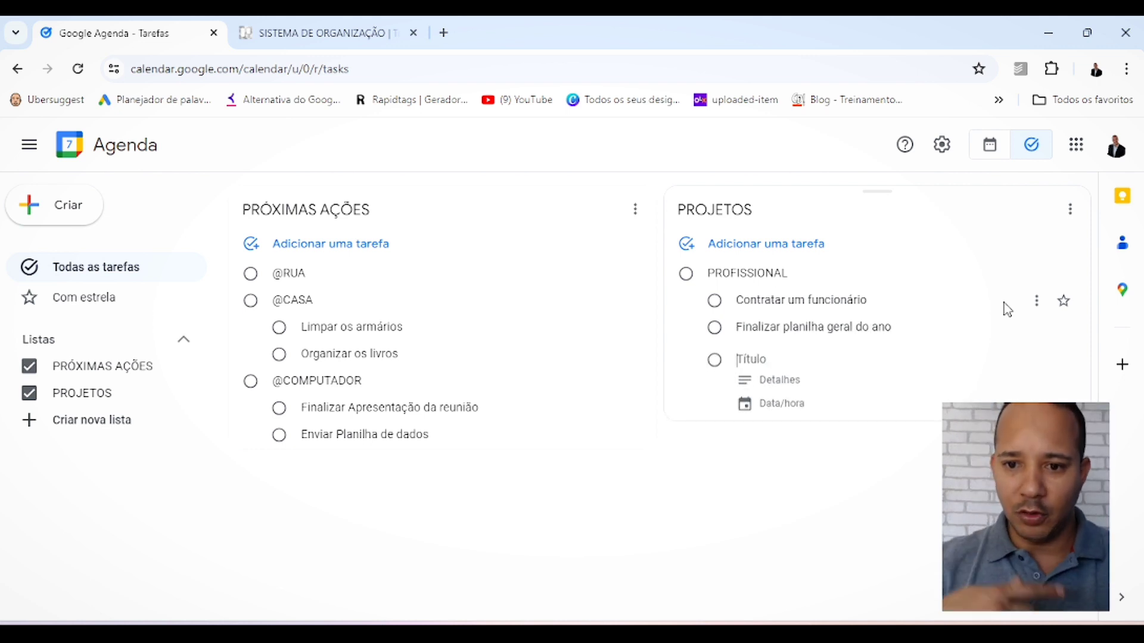
{"action": "left_click", "coordinate": [805, 536]}
Add a PESSOAL task to the PROJETOS list and give it the subtask "Fazer uma viagem de férias"
{"action": "left_click", "coordinate": [754, 254]}
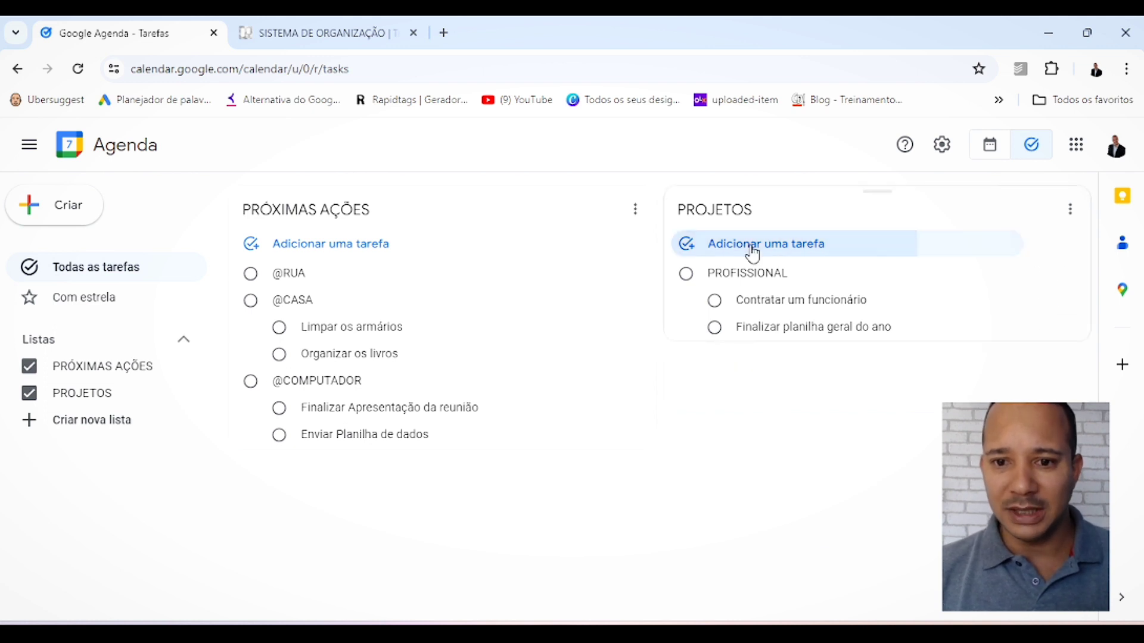
{"action": "type", "text": "PESSOAL"}
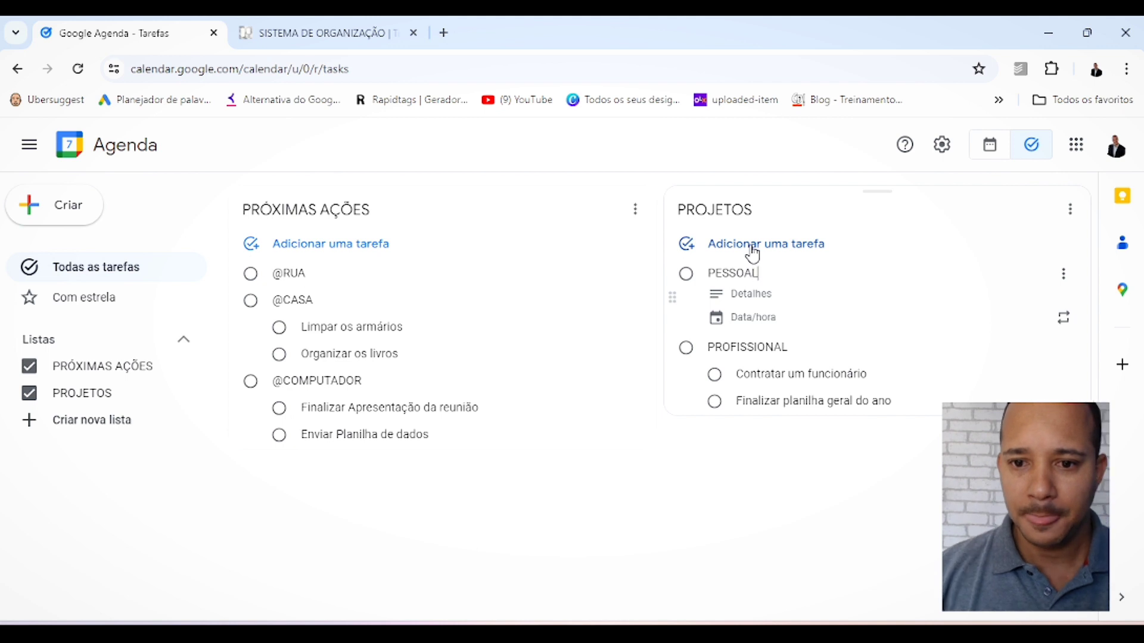
{"action": "left_click", "coordinate": [1063, 289]}
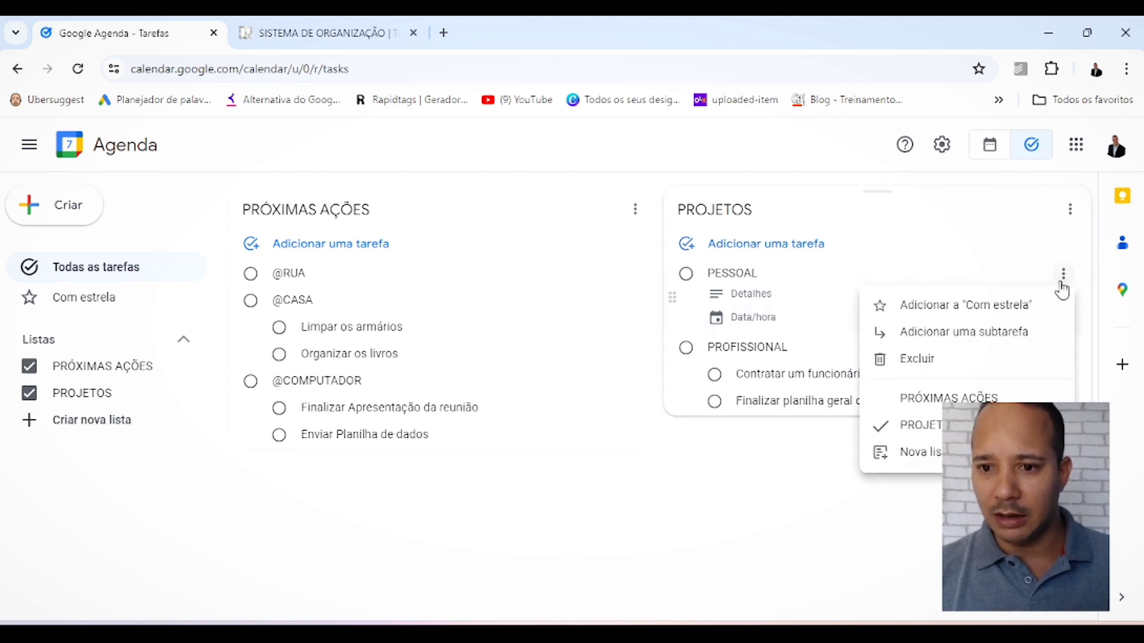
{"action": "left_click", "coordinate": [975, 339]}
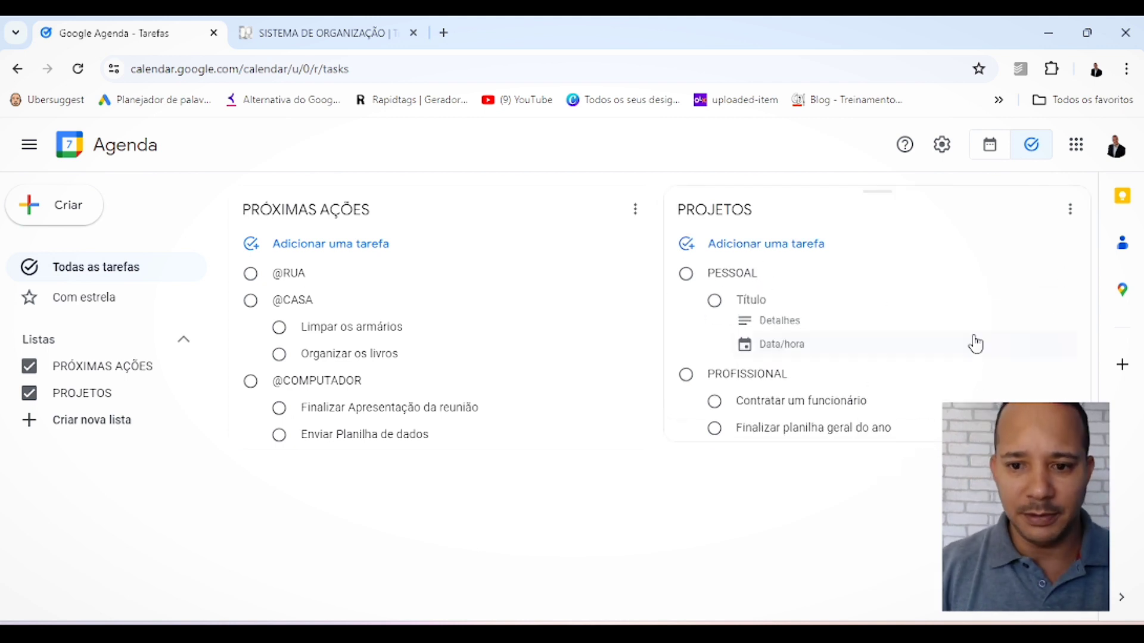
{"action": "type", "text": "F"}
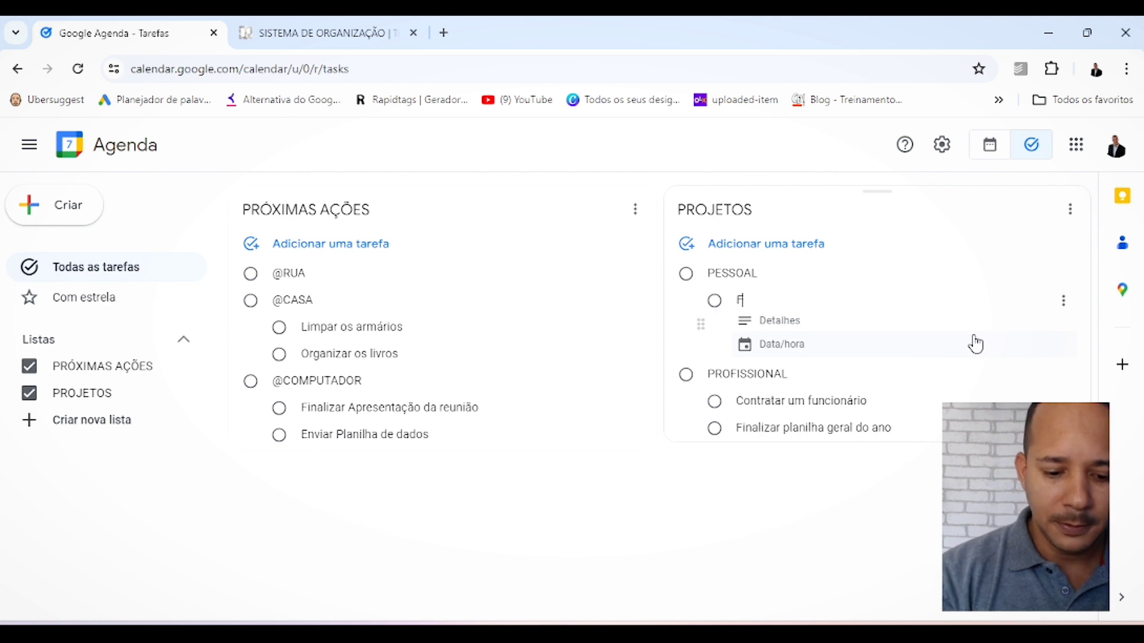
{"action": "type", "text": "azer uma v"}
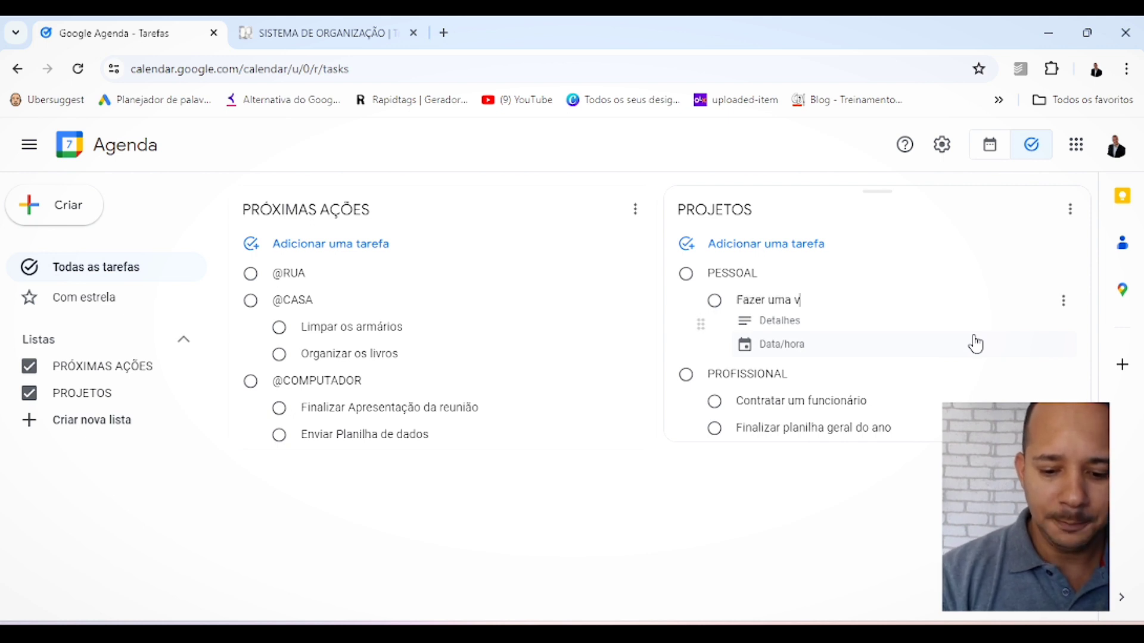
{"action": "type", "text": "iagem de férias"}
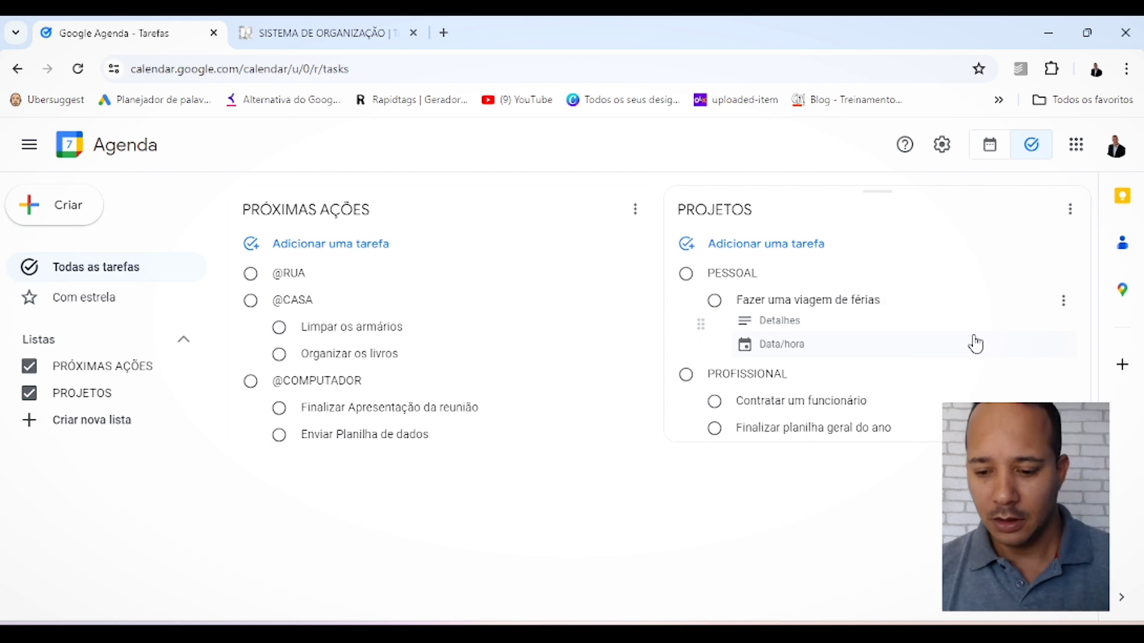
Add another subtask under PESSOAL titled "Trocar de carro"
{"action": "key", "text": "Return"}
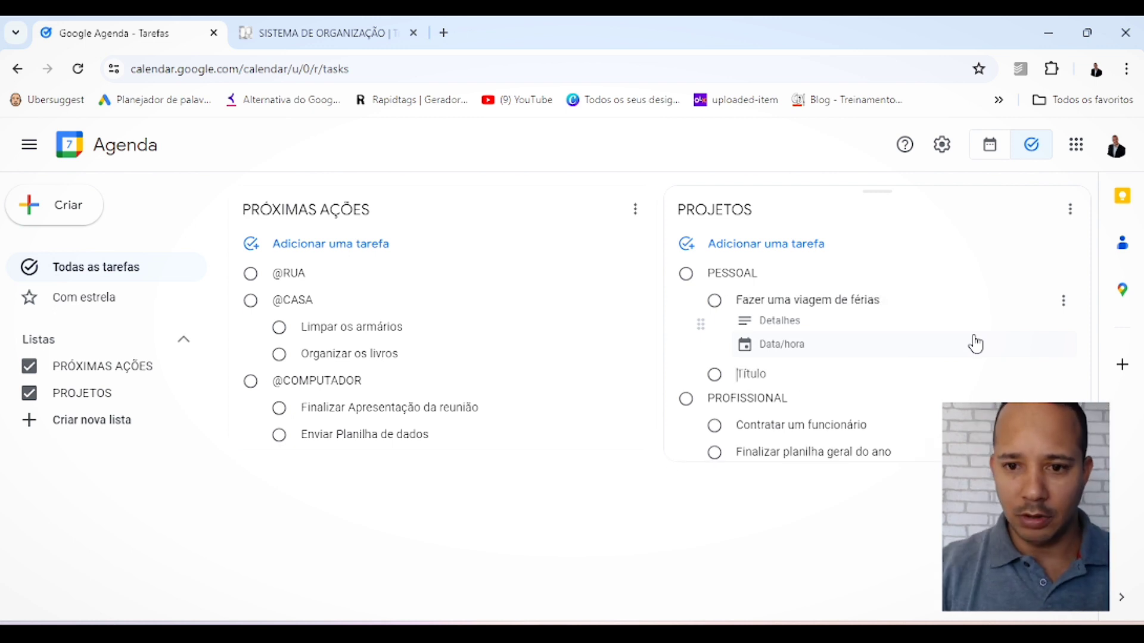
{"action": "type", "text": "Tro"}
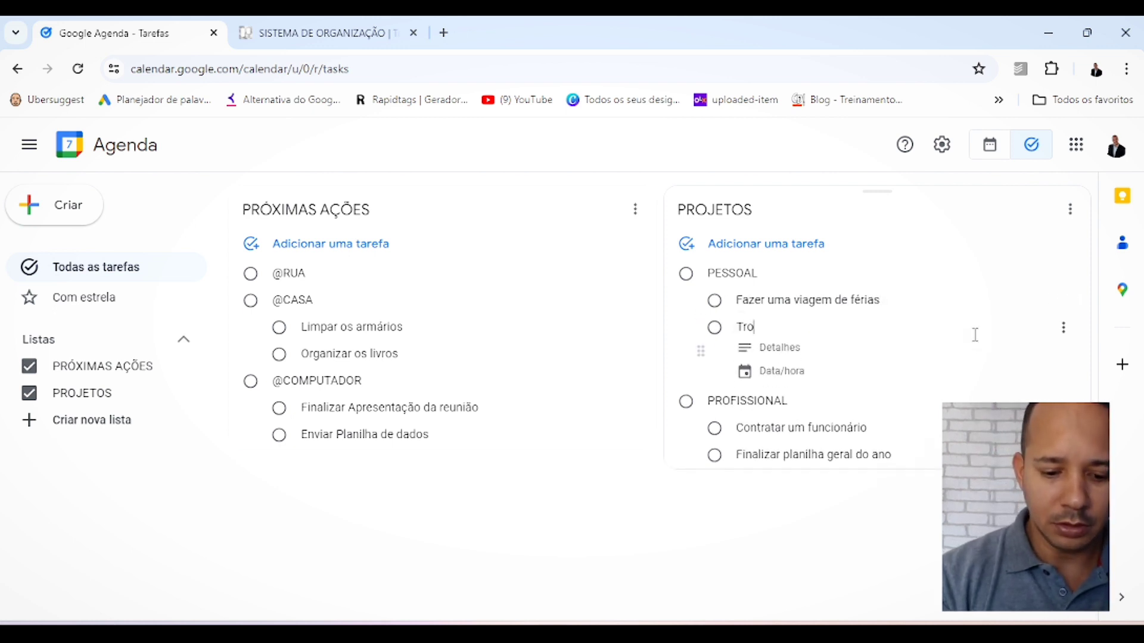
{"action": "type", "text": "car de carrpo"}
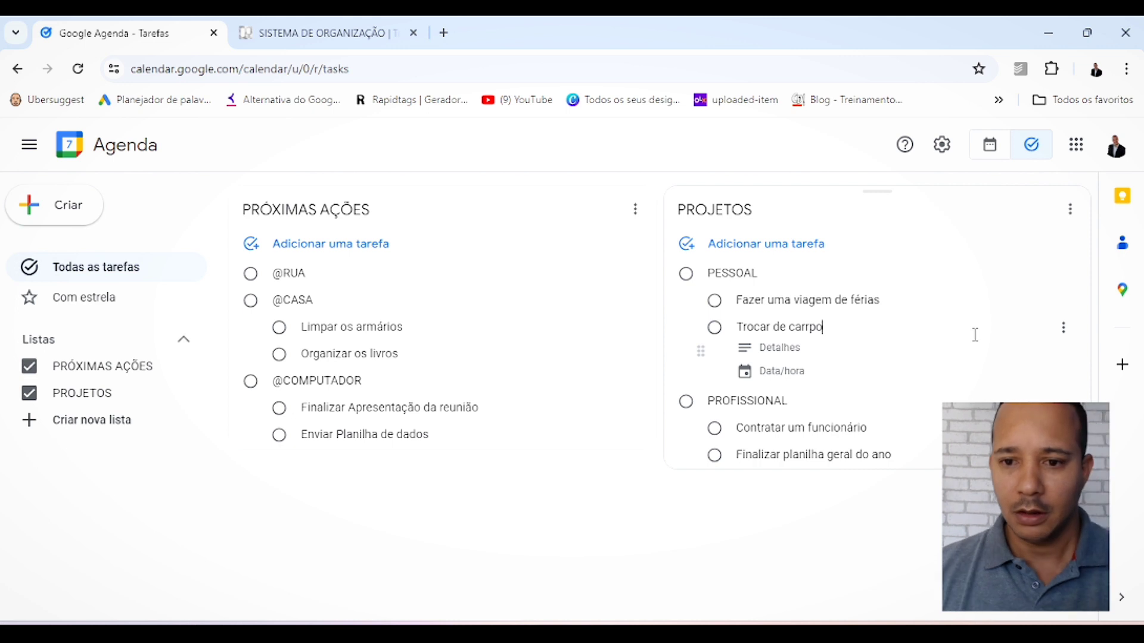
{"action": "key", "text": "BackSpace"}
{"action": "key", "text": "BackSpace"}
{"action": "type", "text": "o"}
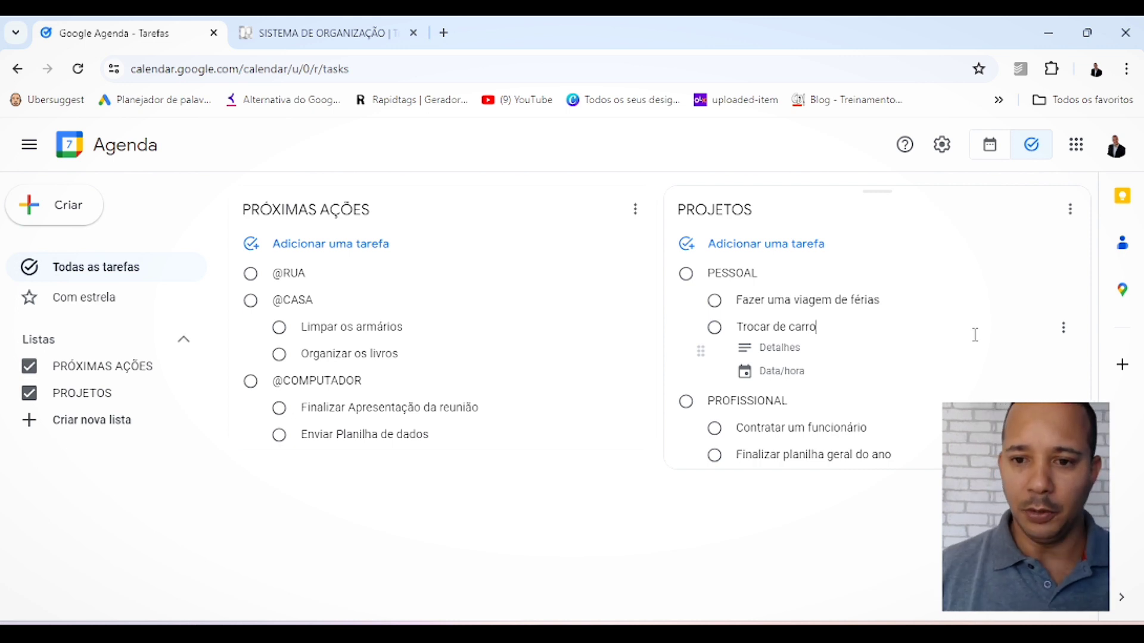
{"action": "left_click", "coordinate": [730, 535]}
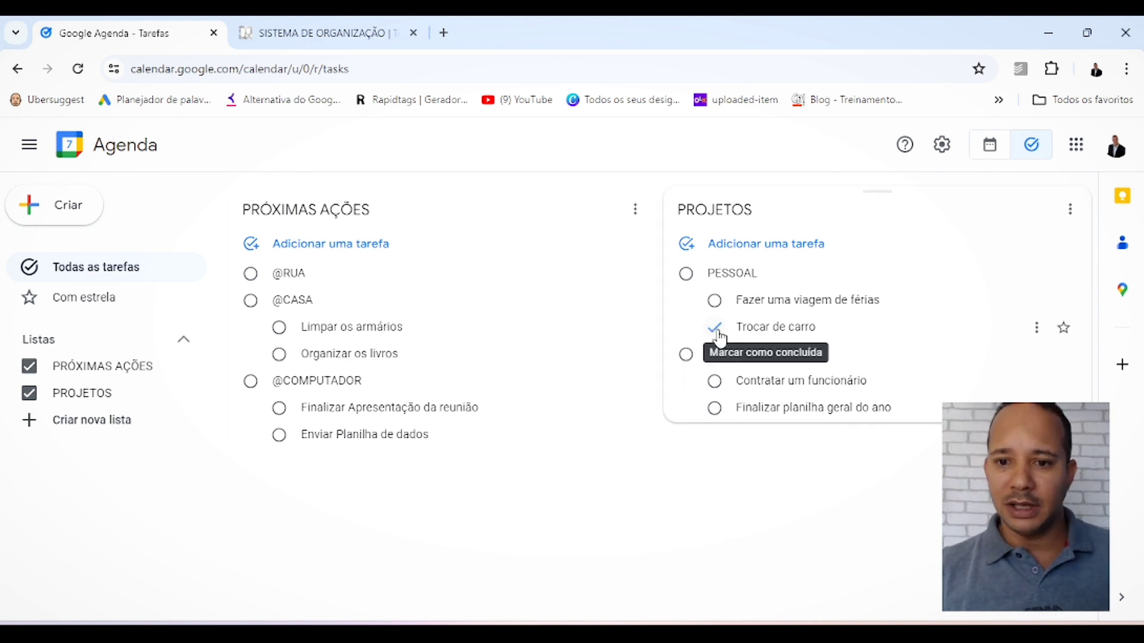
Mark the "Trocar de carro" subtask as completed and expand the completed tasks of the PROJETOS list
{"action": "left_click", "coordinate": [716, 329]}
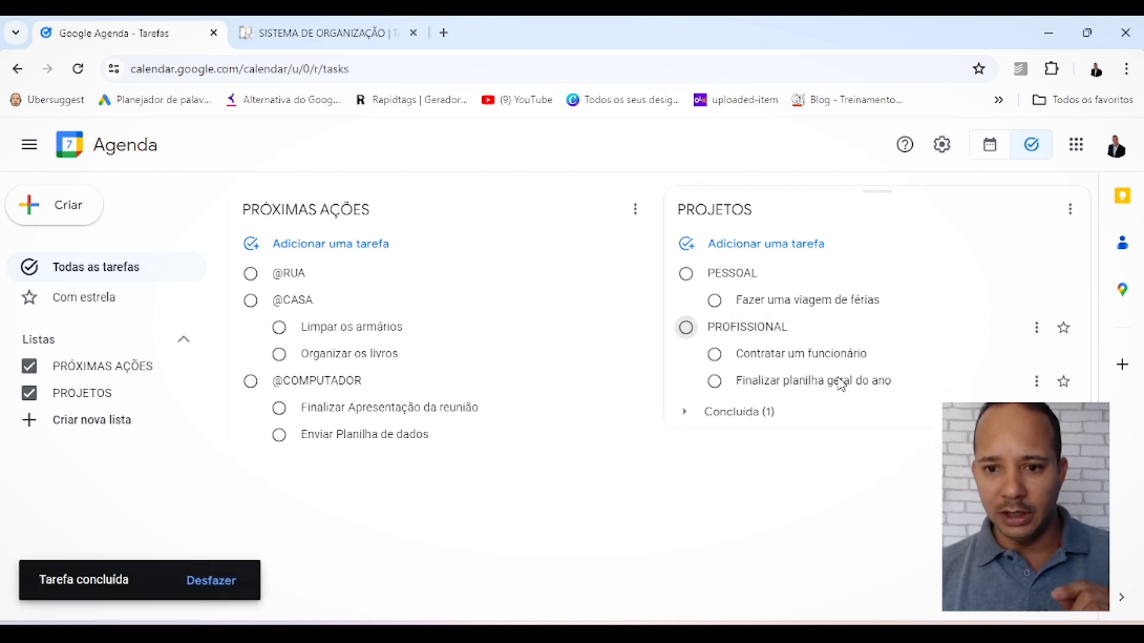
{"action": "left_click", "coordinate": [734, 421]}
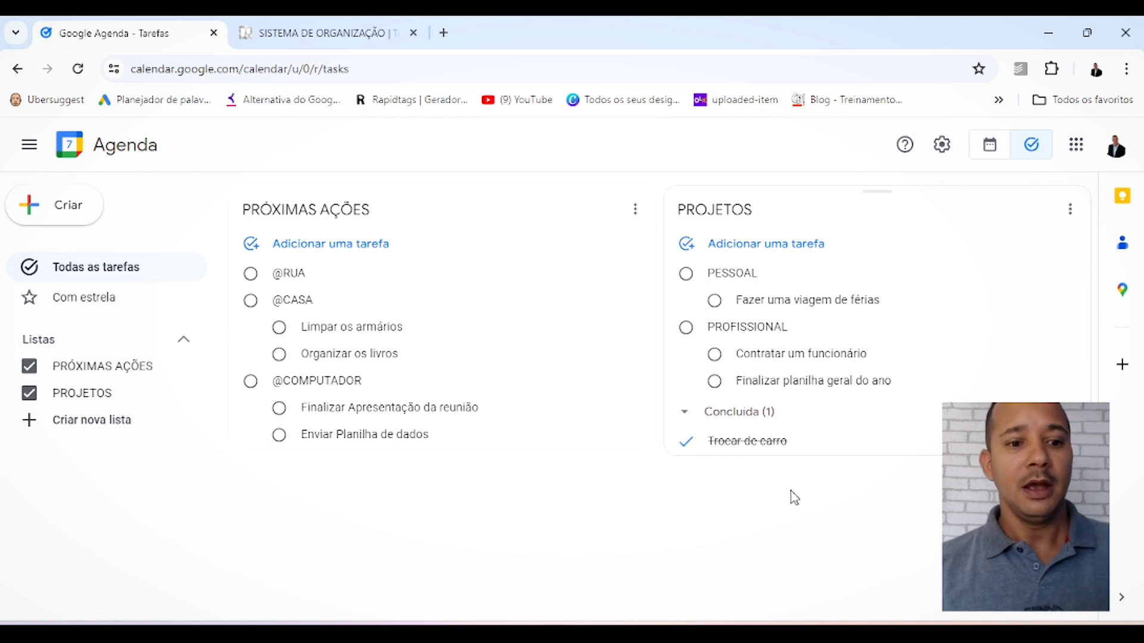
Create a new task list named "AGUARDANDO RESPOSTA"
{"action": "left_click", "coordinate": [84, 430]}
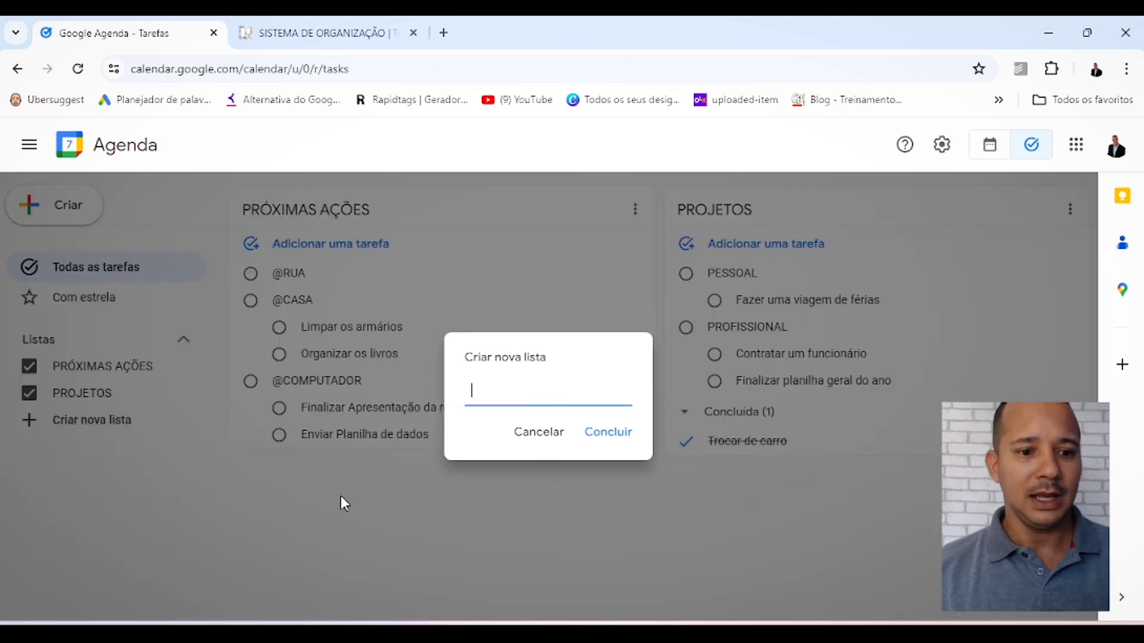
{"action": "type", "text": "A"}
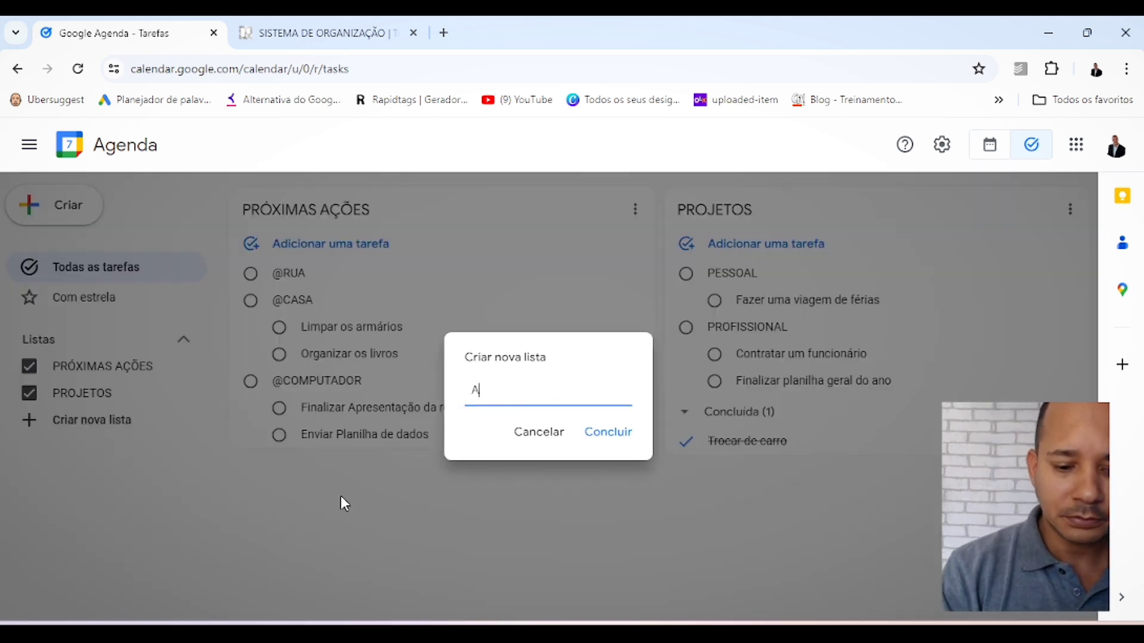
{"action": "type", "text": "GUARDANDO RESPOSTA"}
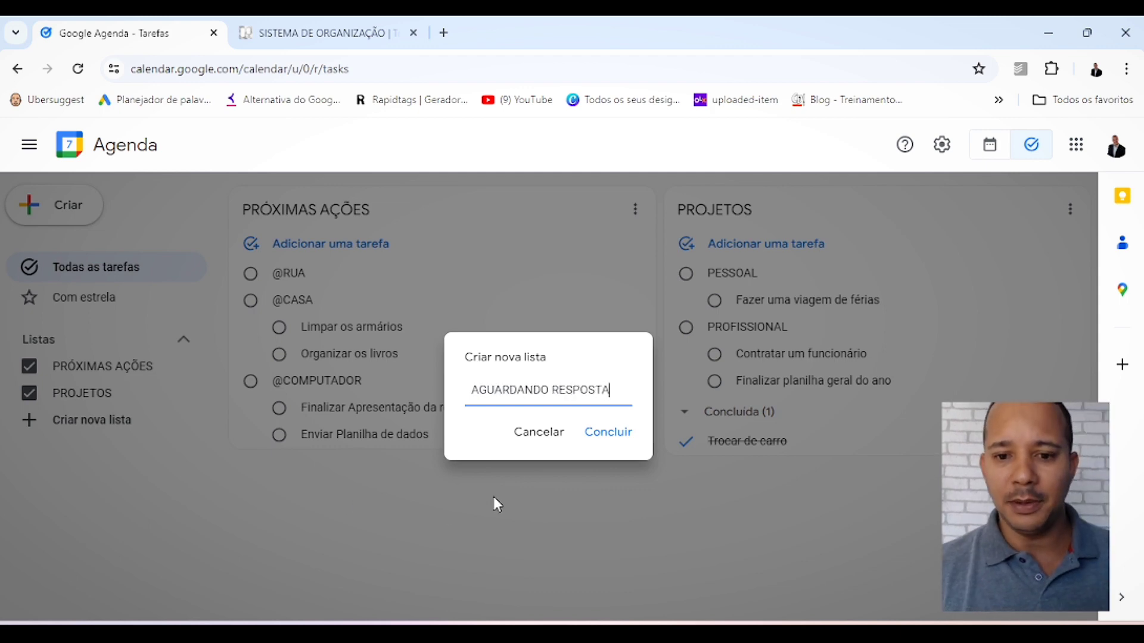
{"action": "left_click", "coordinate": [624, 439]}
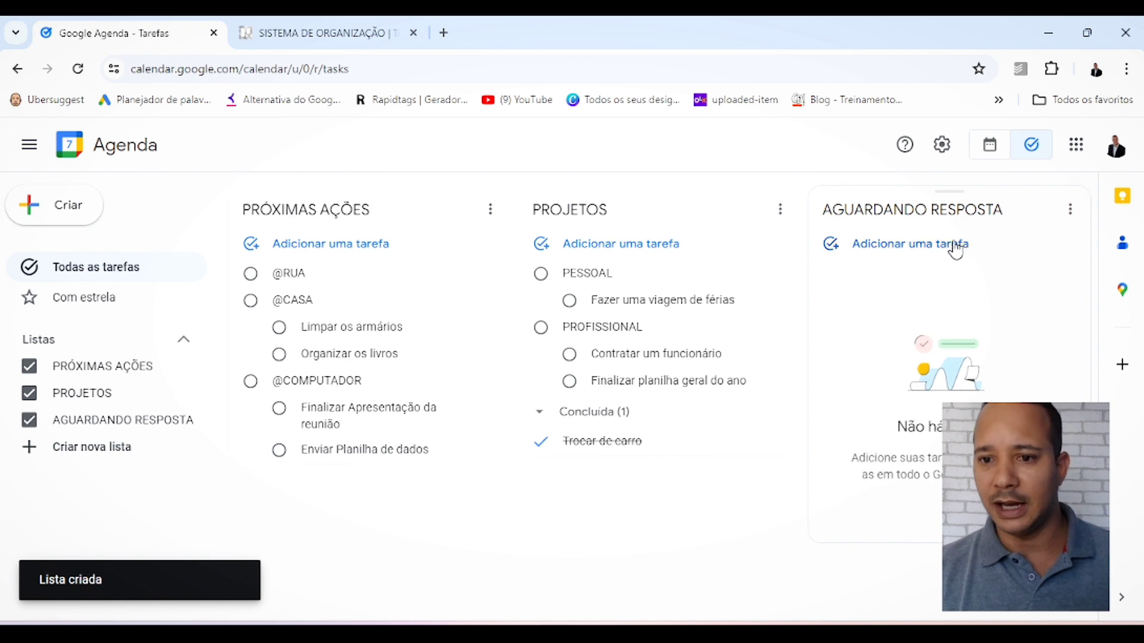
Add a task to the AGUARDANDO RESPOSTA list titled with only the first name of the person being waited on
{"action": "left_click", "coordinate": [946, 246]}
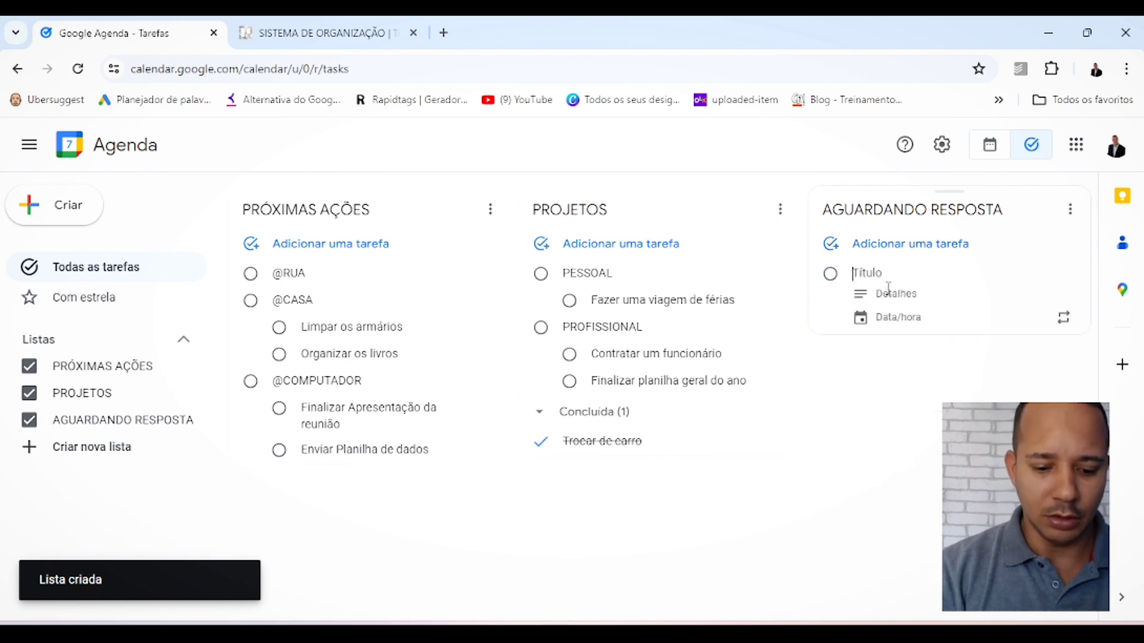
{"action": "type", "text": "Marta -"}
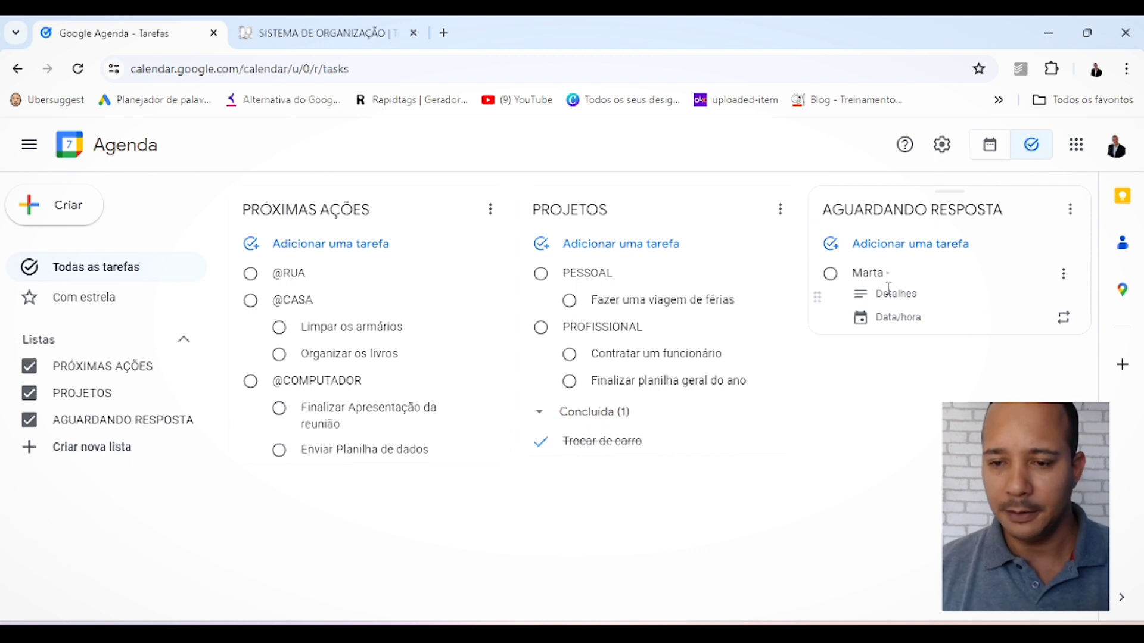
{"action": "key", "text": "BackSpace"}
{"action": "key", "text": "BackSpace"}
{"action": "key", "text": "BackSpace"}
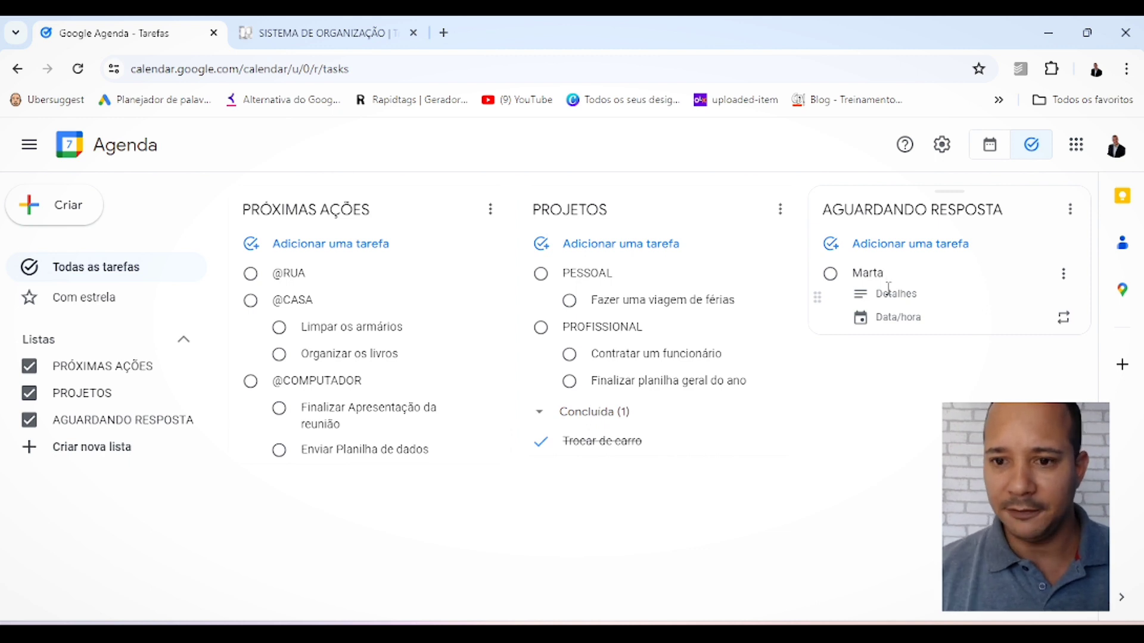
Add a subtask titled "PPT do curso X - 05/05" under the person's task in AGUARDANDO RESPOSTA
{"action": "left_click", "coordinate": [1065, 276]}
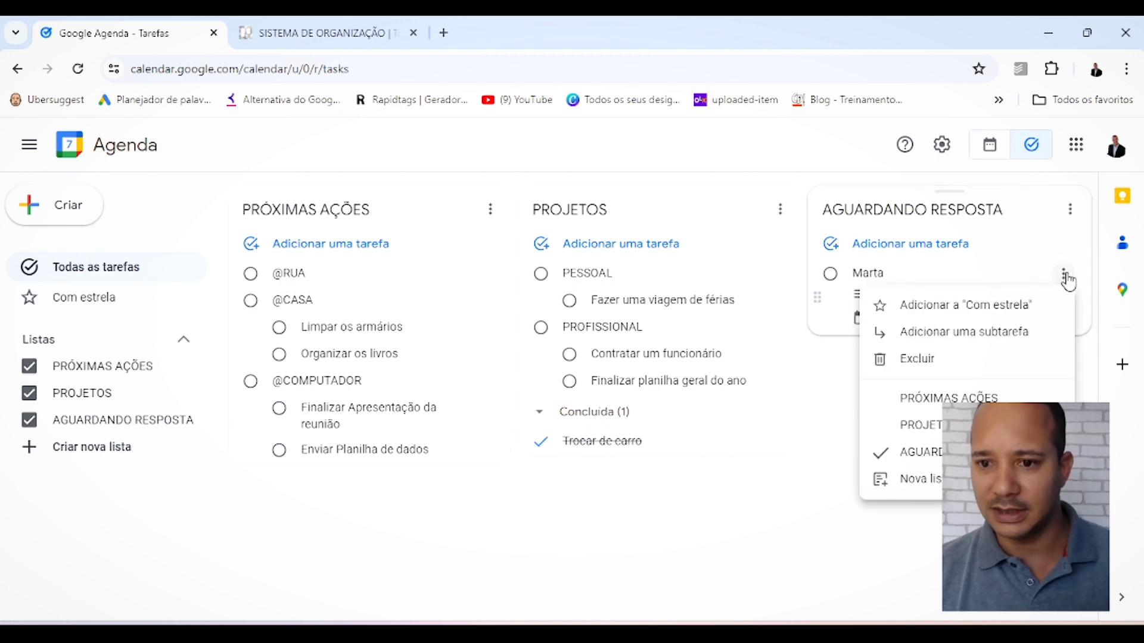
{"action": "left_click", "coordinate": [984, 336]}
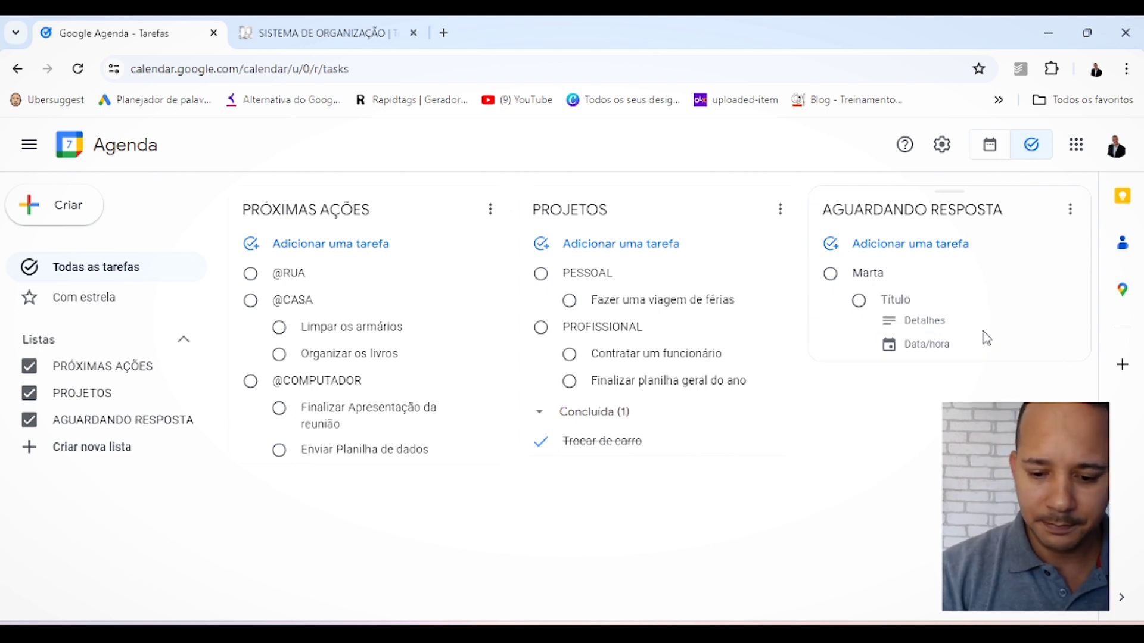
{"action": "type", "text": "PP"}
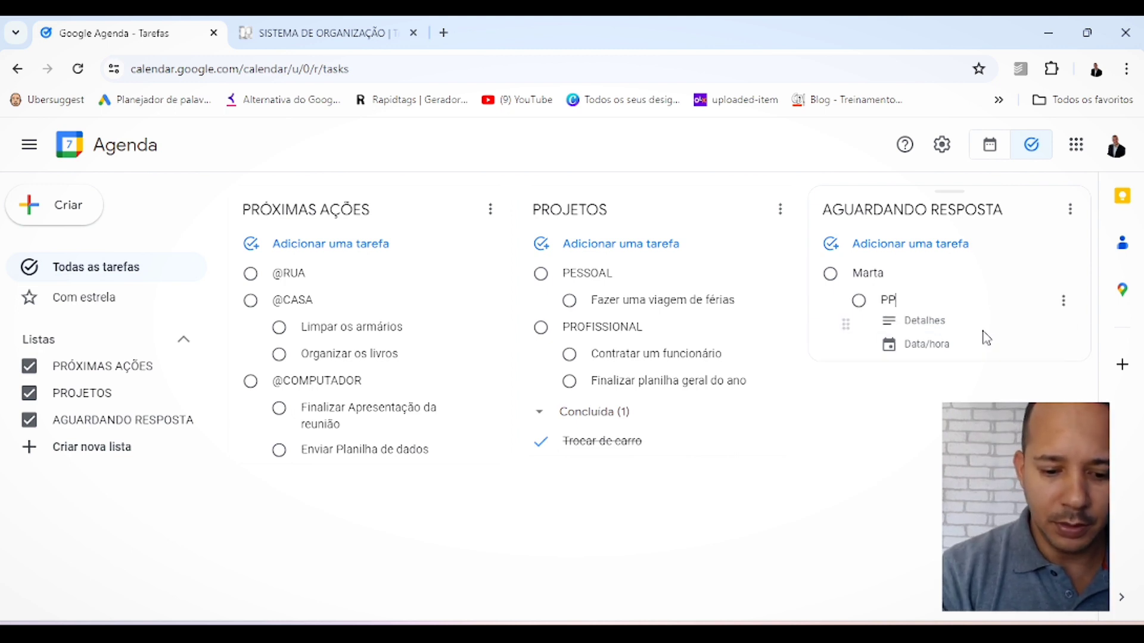
{"action": "type", "text": "T do curso "}
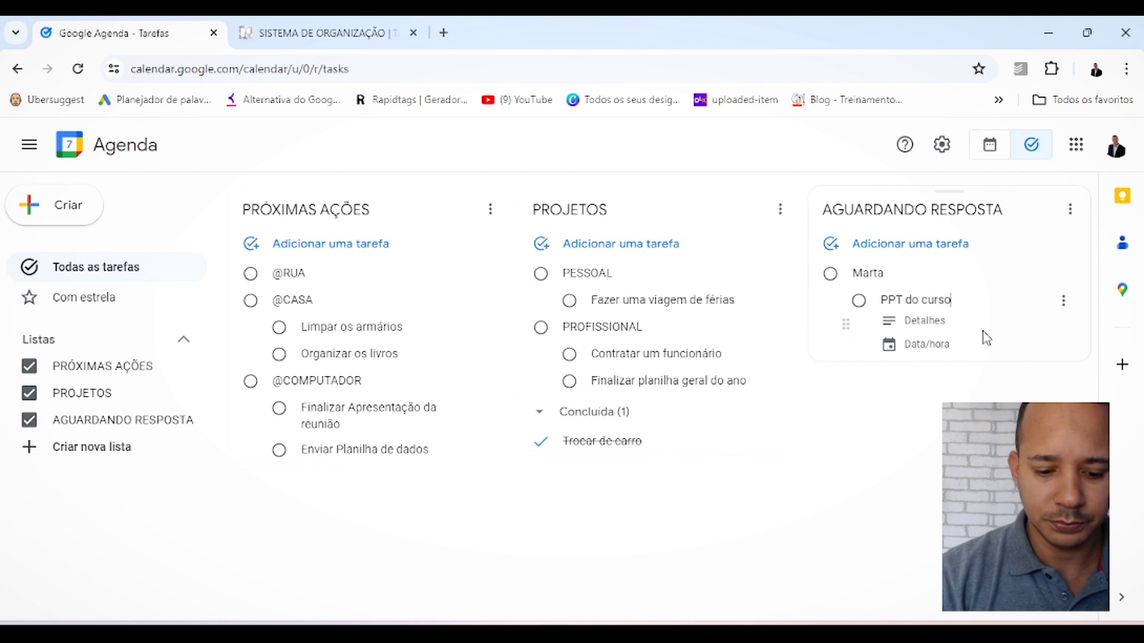
{"action": "type", "text": "X"}
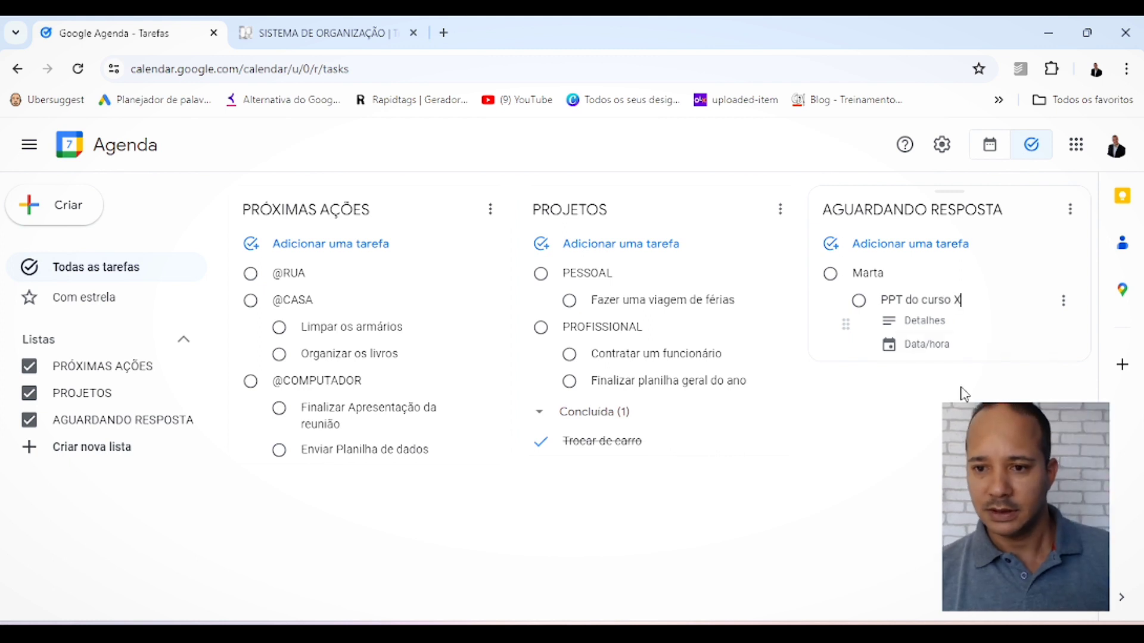
{"action": "type", "text": " -"}
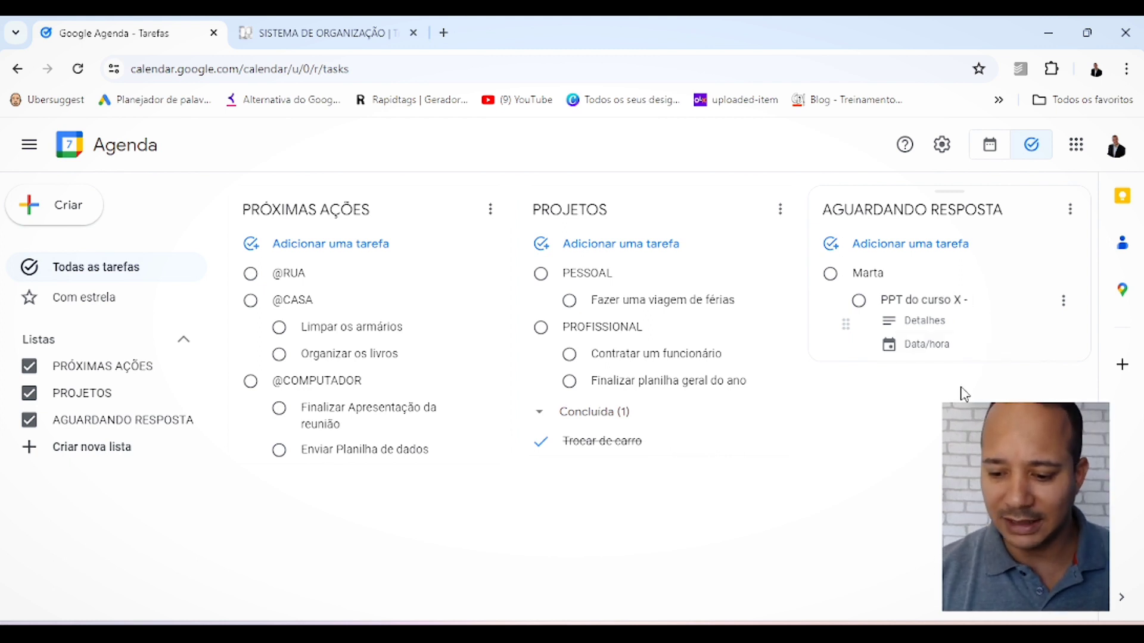
{"action": "type", "text": " 05/05"}
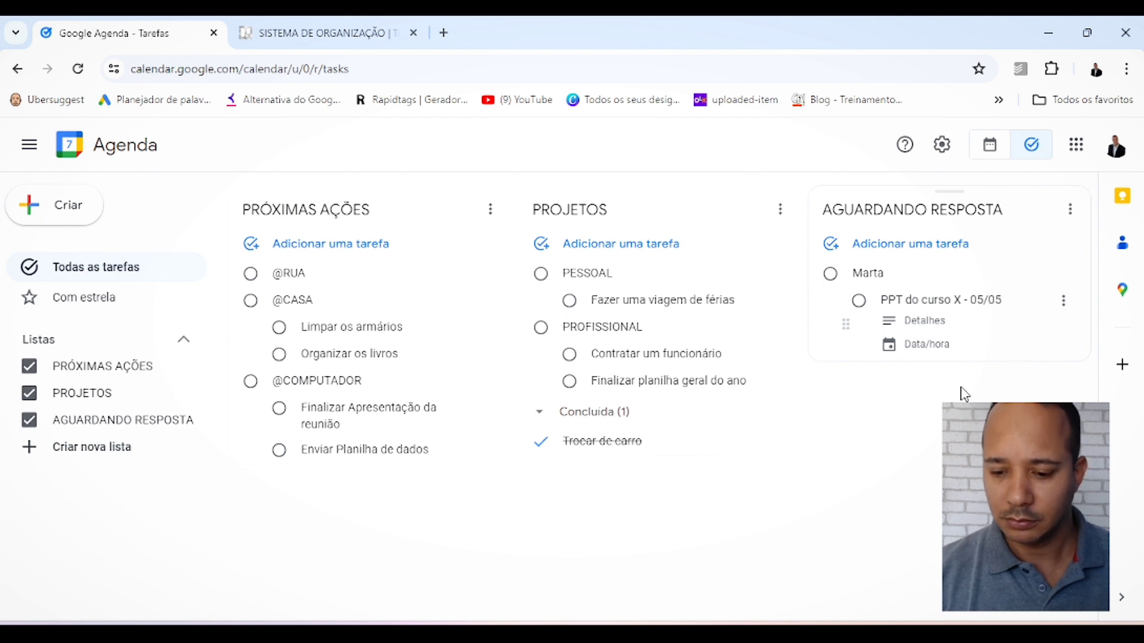
{"action": "left_click", "coordinate": [993, 429]}
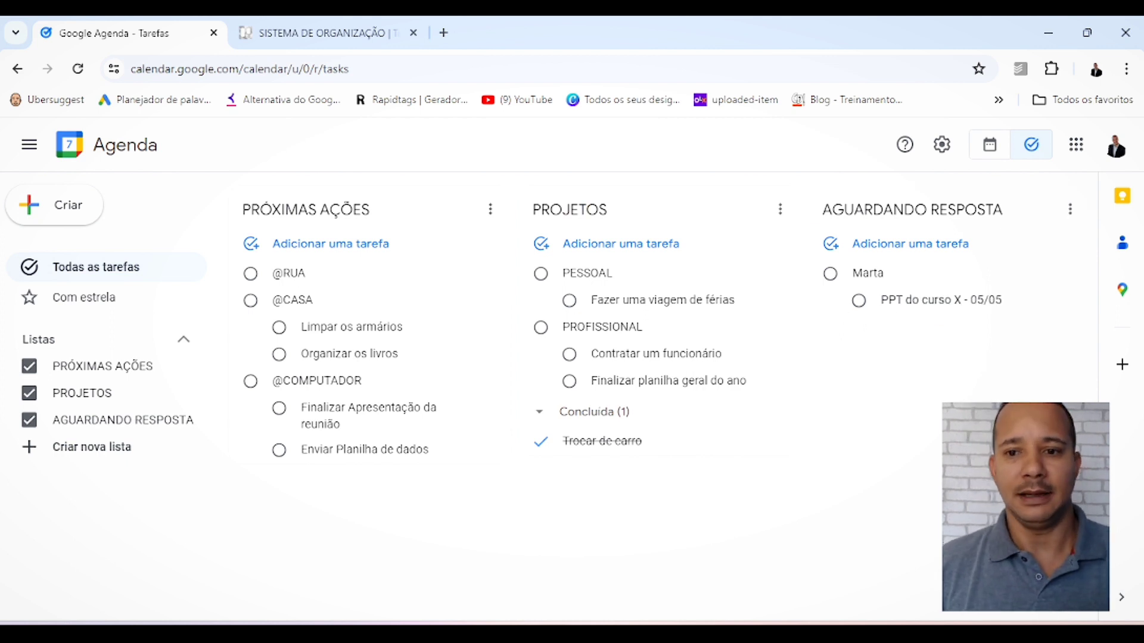
Add a task with a second person's first name to AGUARDANDO RESPOSTA and give it the subtask "Material de estudo"
{"action": "left_click", "coordinate": [940, 247]}
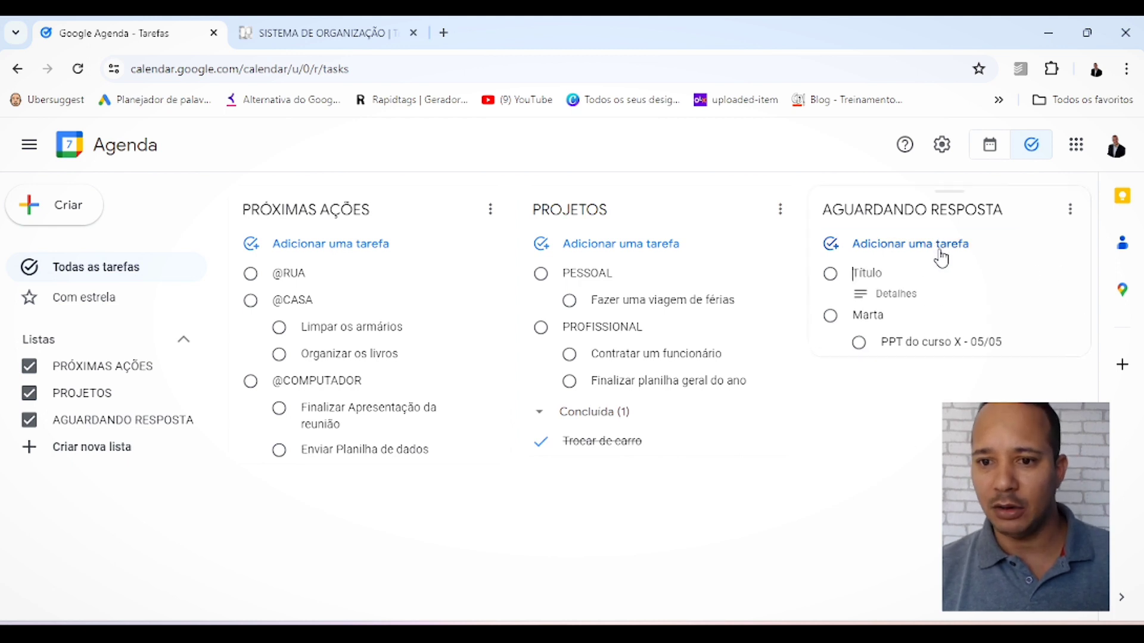
{"action": "type", "text": "João"}
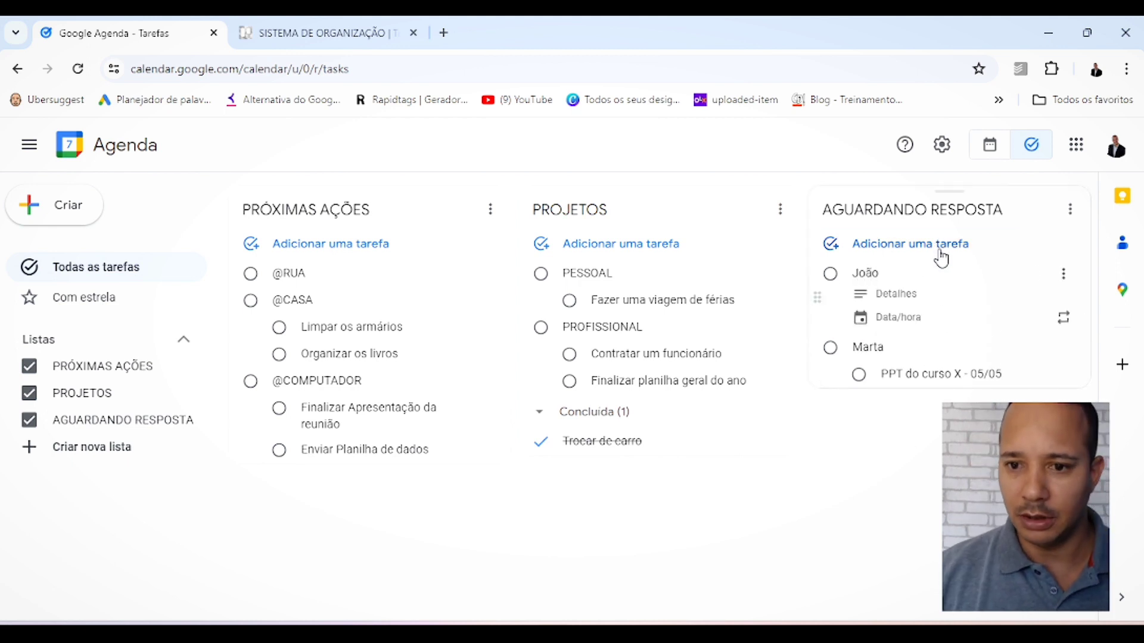
{"action": "left_click", "coordinate": [1063, 274]}
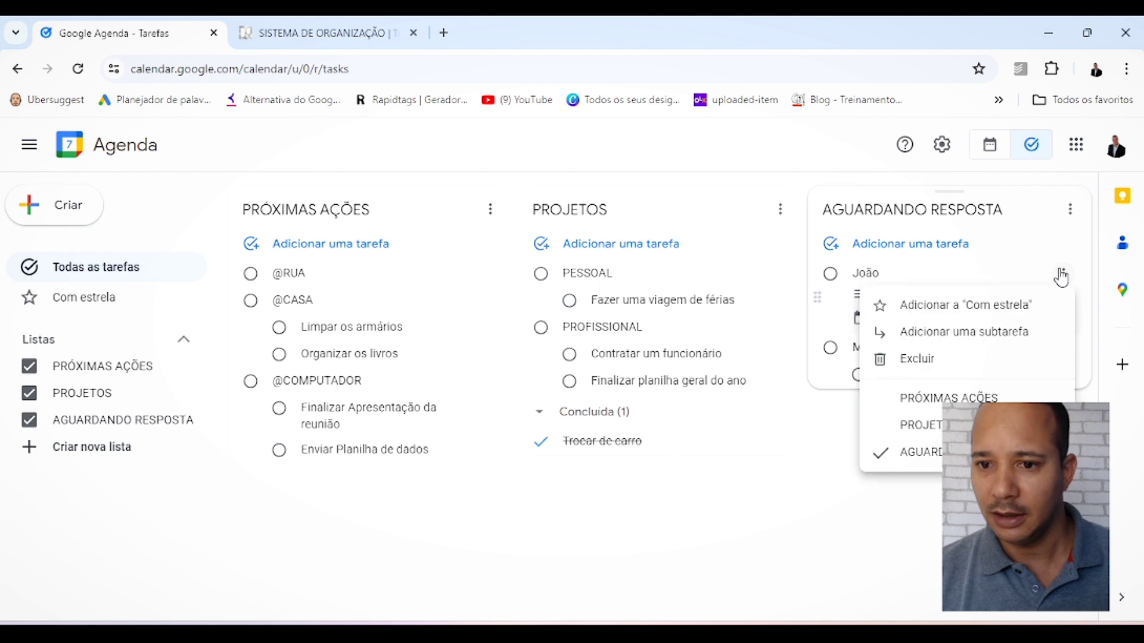
{"action": "left_click", "coordinate": [985, 341]}
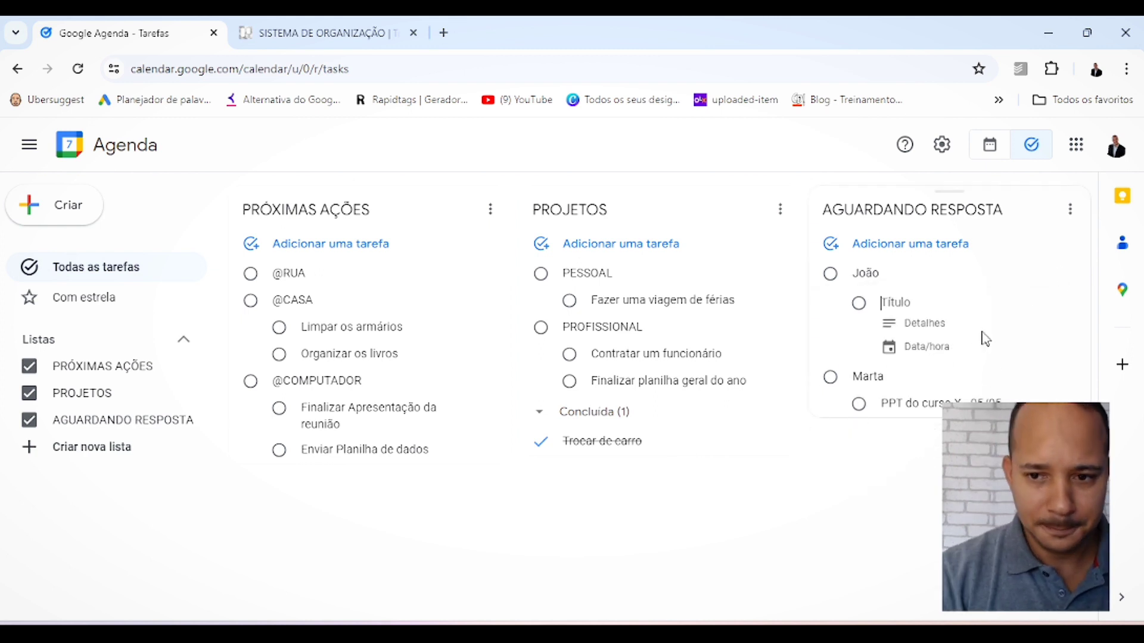
{"action": "type", "text": "Mater"}
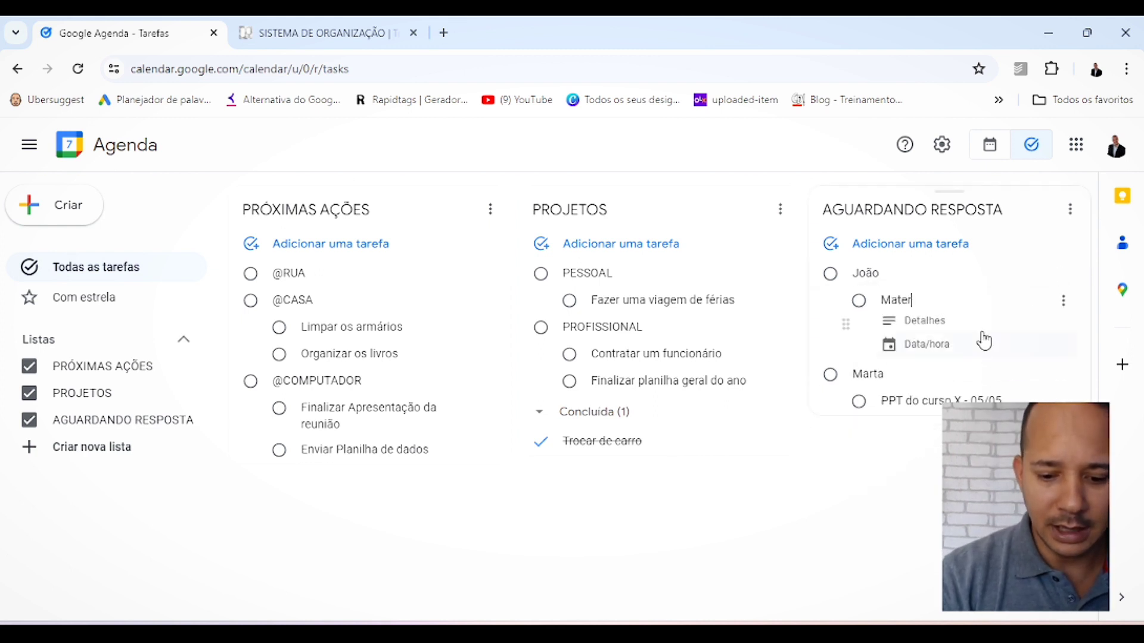
{"action": "type", "text": "ial de estudo"}
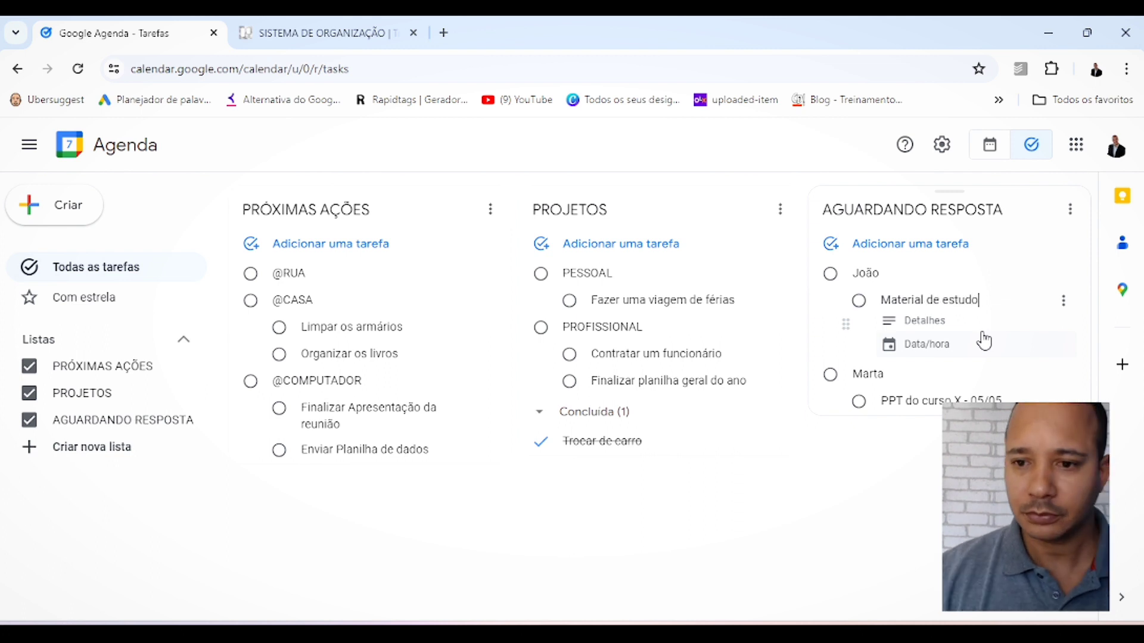
{"action": "left_click", "coordinate": [926, 470]}
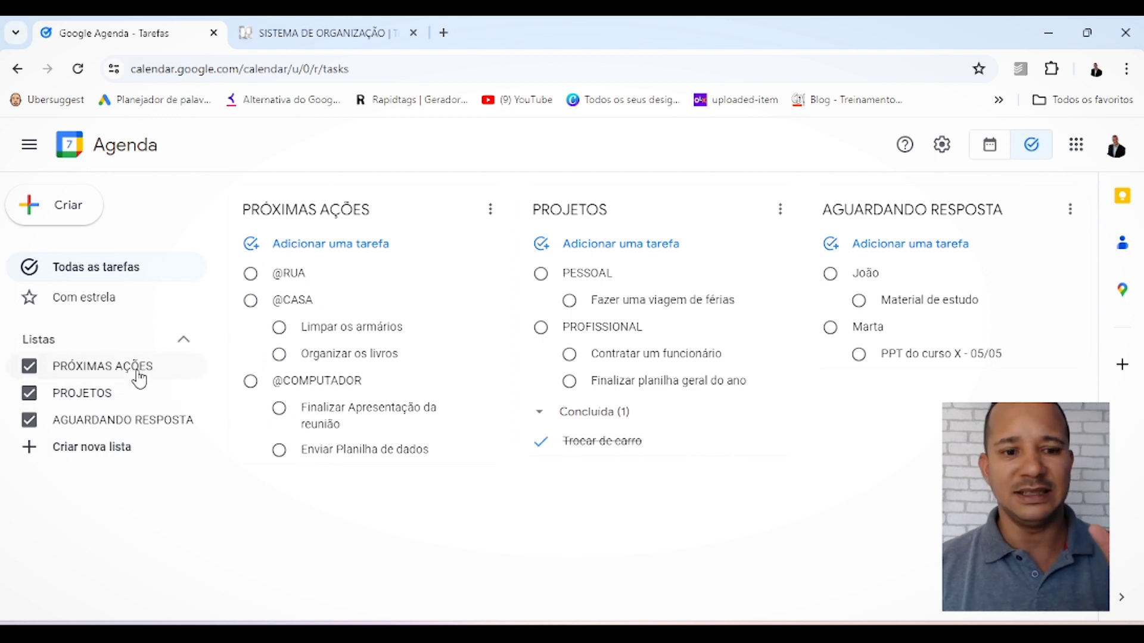
Create another task list named "ALGUM DIA TALVEZ"
{"action": "left_click", "coordinate": [108, 447]}
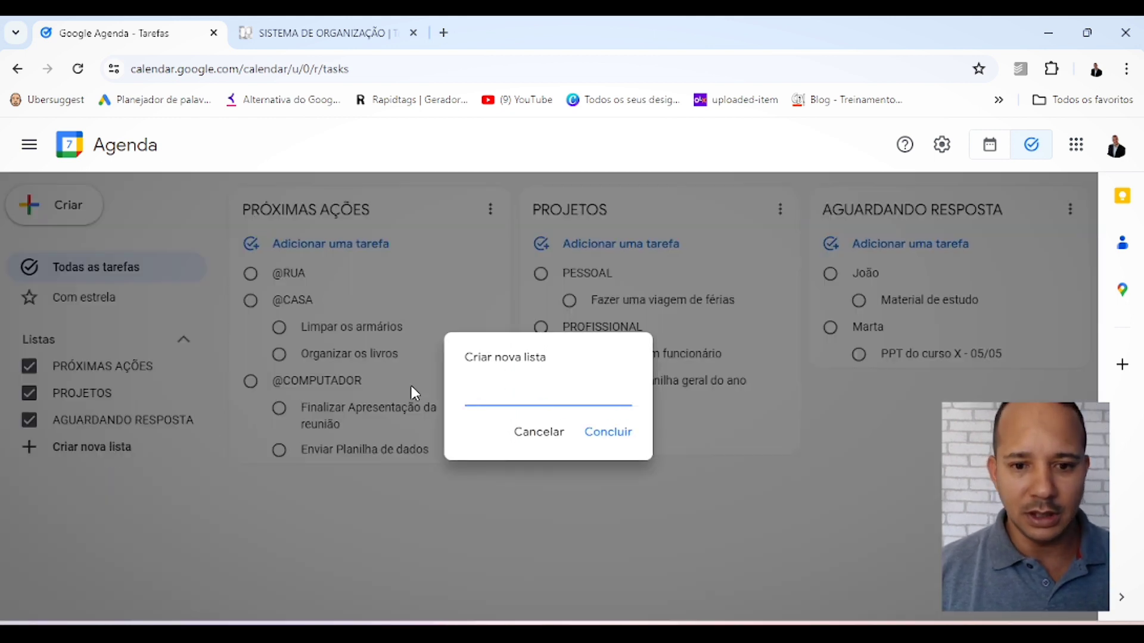
{"action": "type", "text": "ALGUM DIA TALVEZ"}
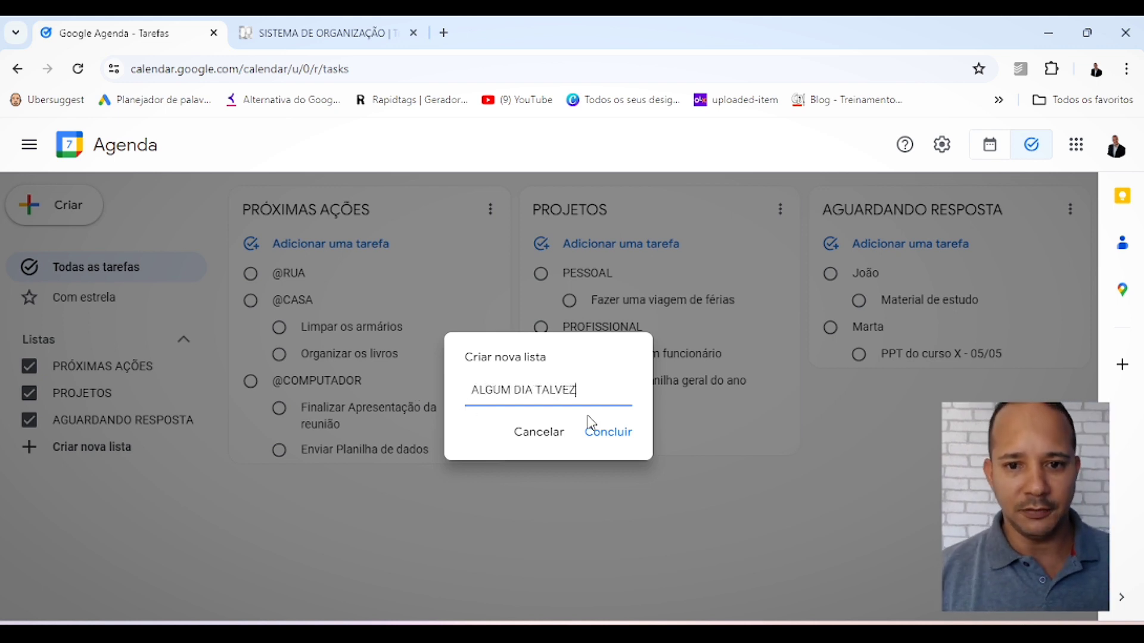
{"action": "left_click", "coordinate": [588, 437]}
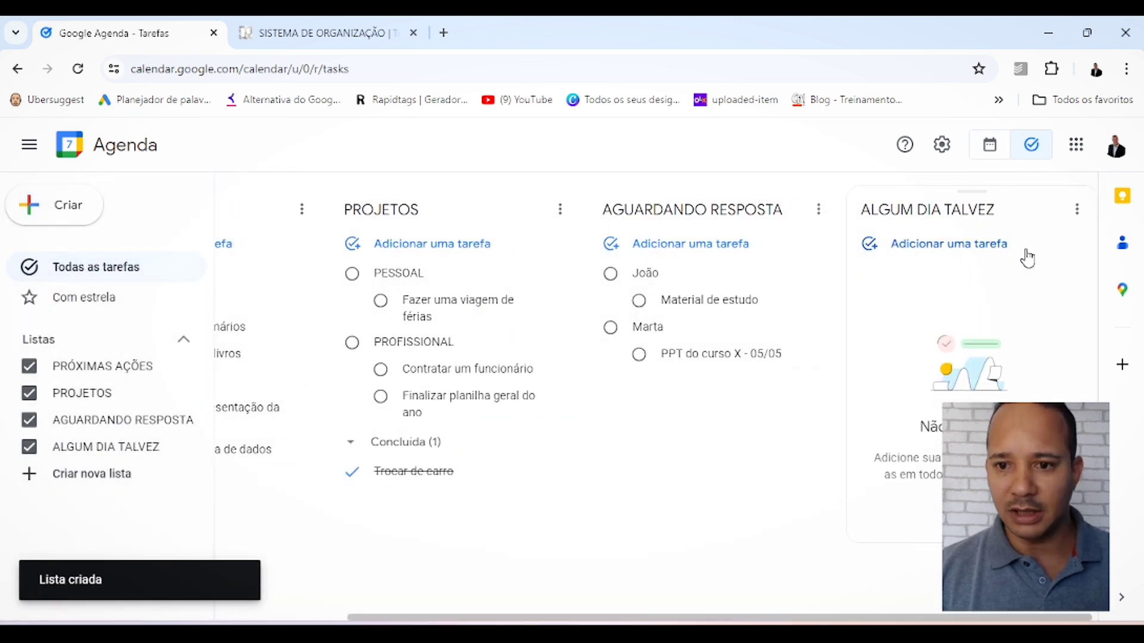
Add the task "Melhorar minha mesa de trabalho" to the ALGUM DIA TALVEZ list
{"action": "left_click", "coordinate": [966, 256]}
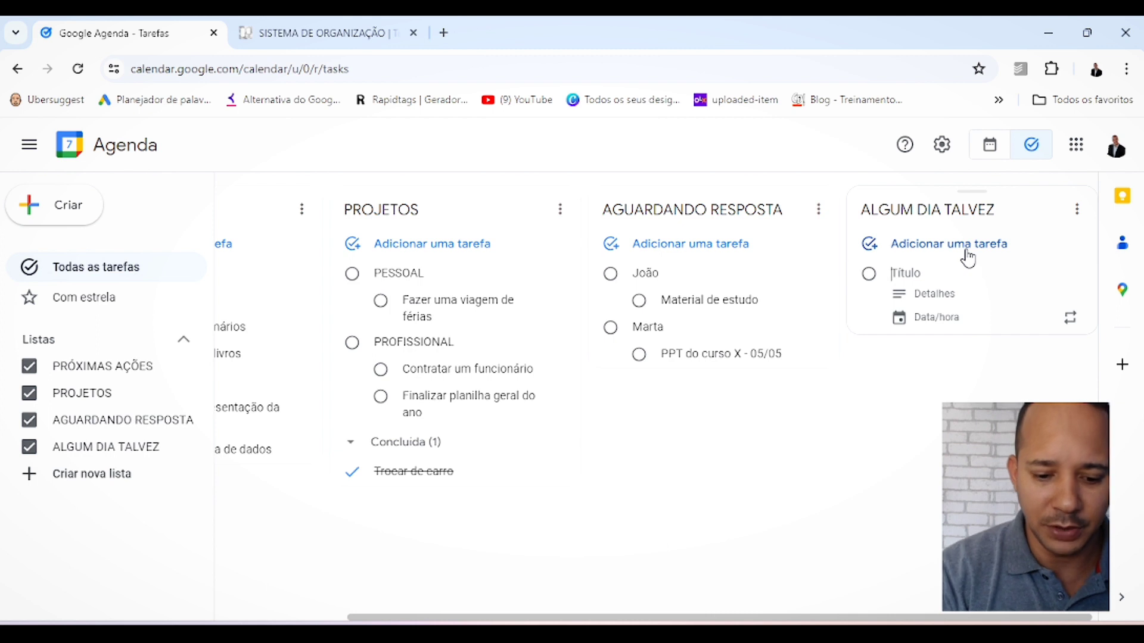
{"action": "type", "text": "M"}
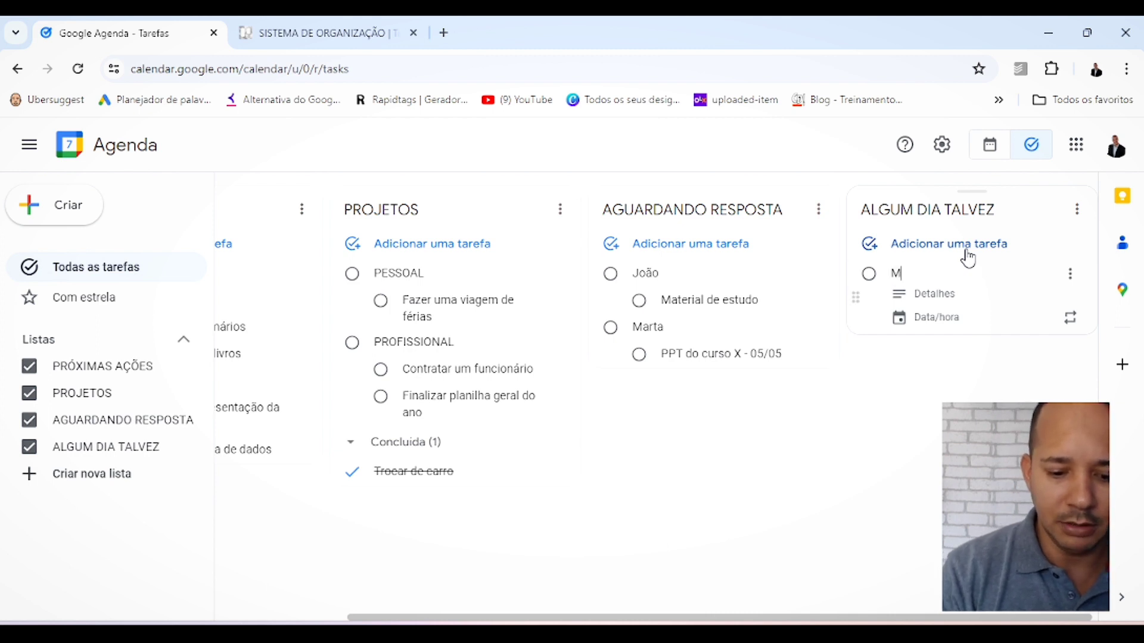
{"action": "type", "text": "elhorar minh"}
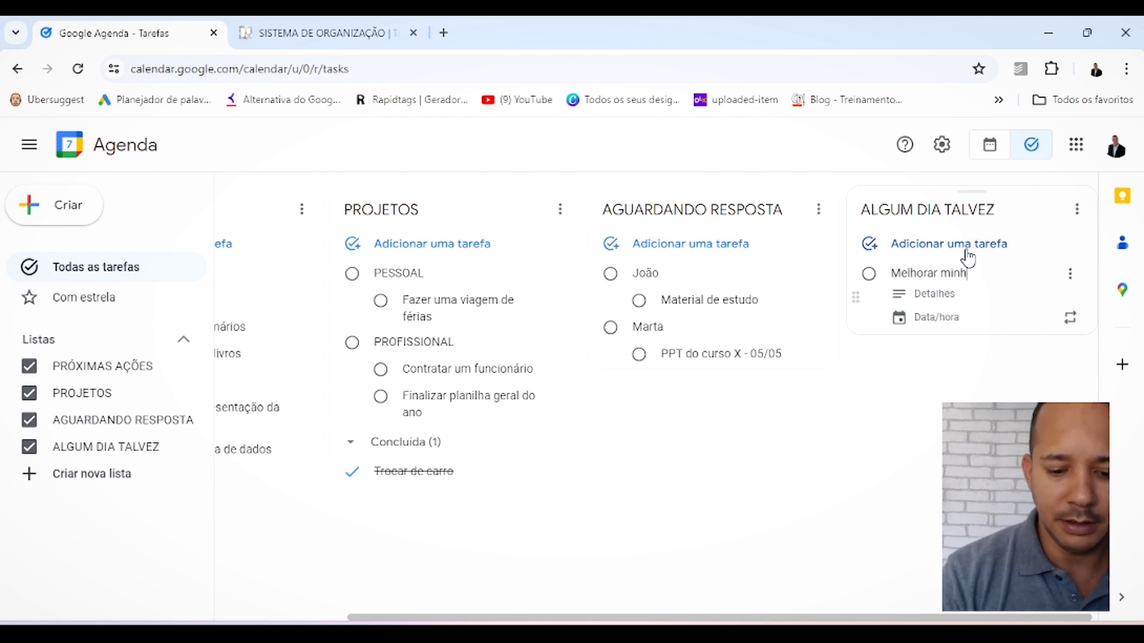
{"action": "type", "text": "a mesa de trabalho"}
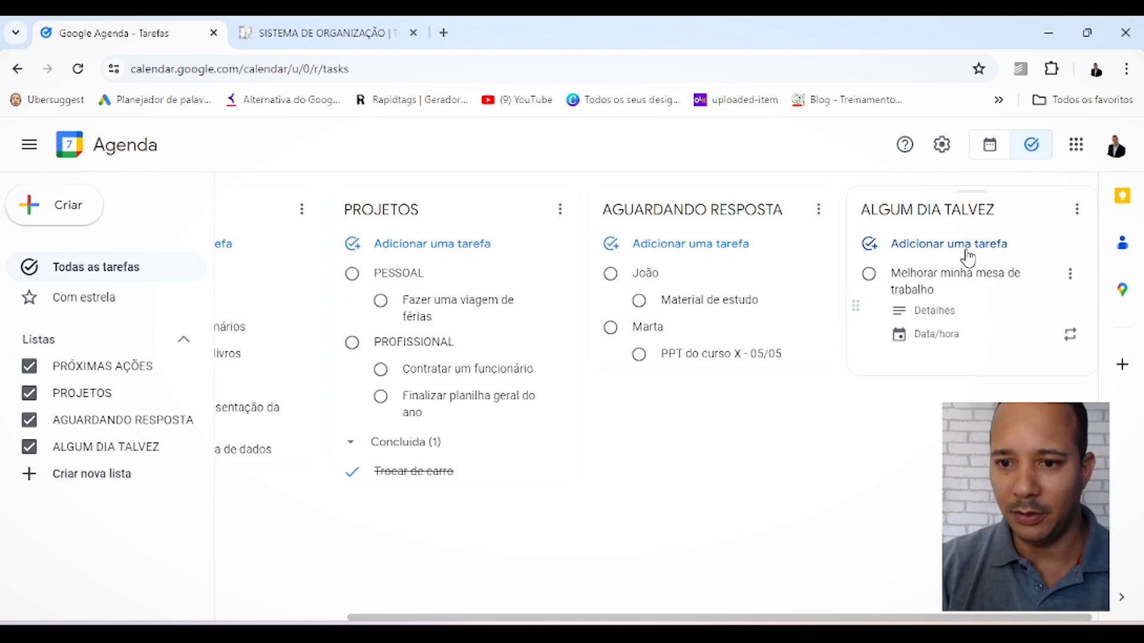
Add a second task titled "Fazer uma viagem para Orlando" to the ALGUM DIA TALVEZ list
{"action": "key", "text": "Return"}
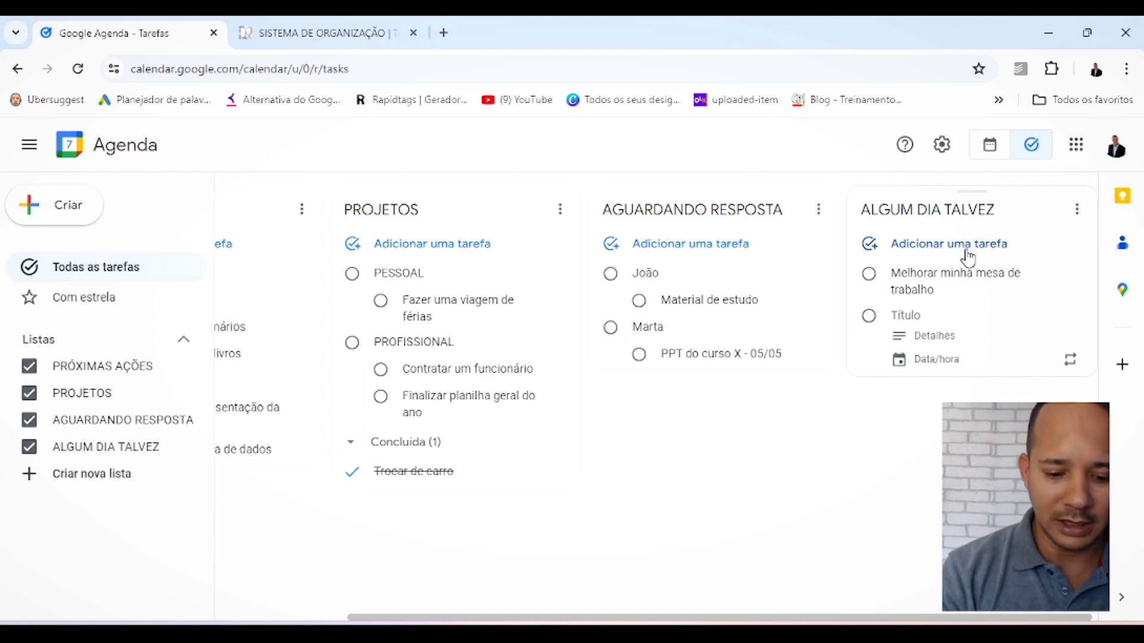
{"action": "type", "text": "Fazer uma "}
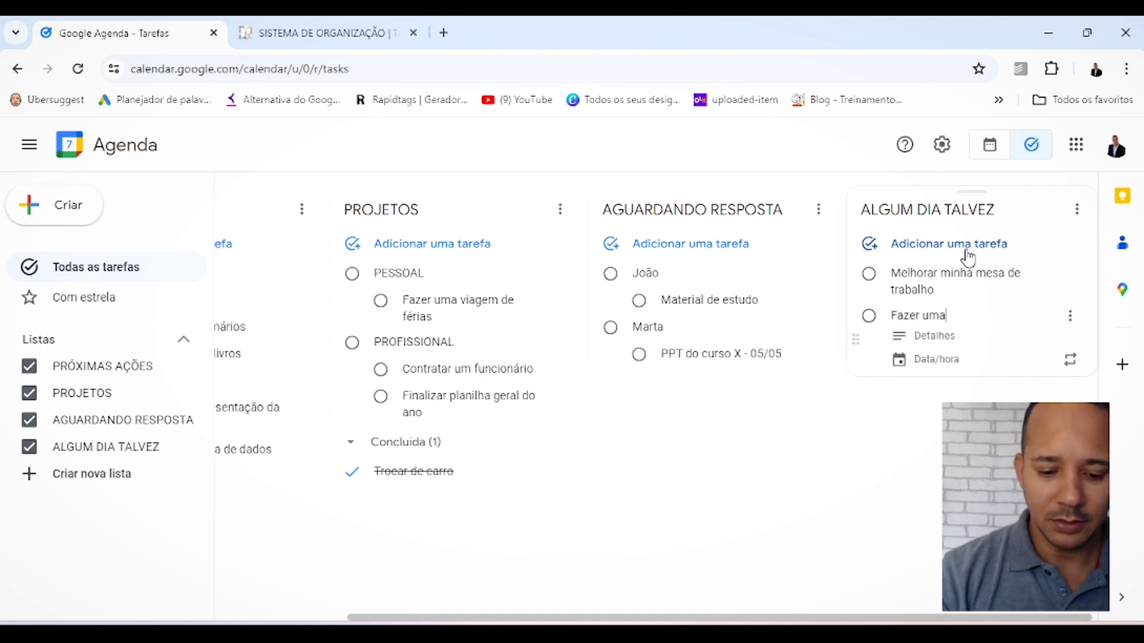
{"action": "type", "text": "viagem par"}
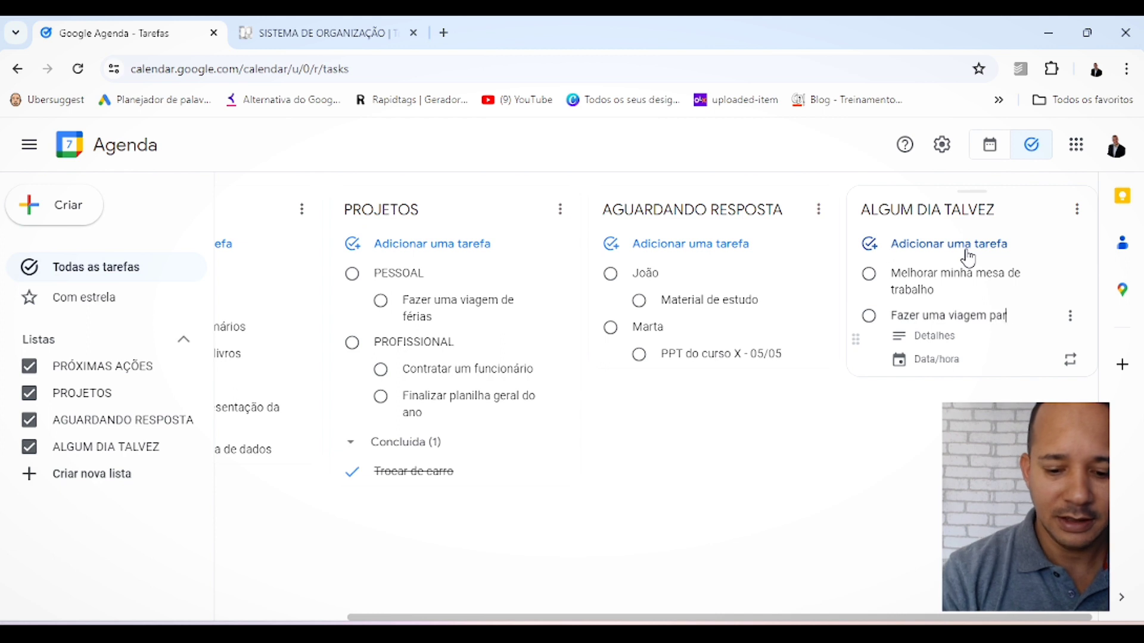
{"action": "type", "text": "a Orlando"}
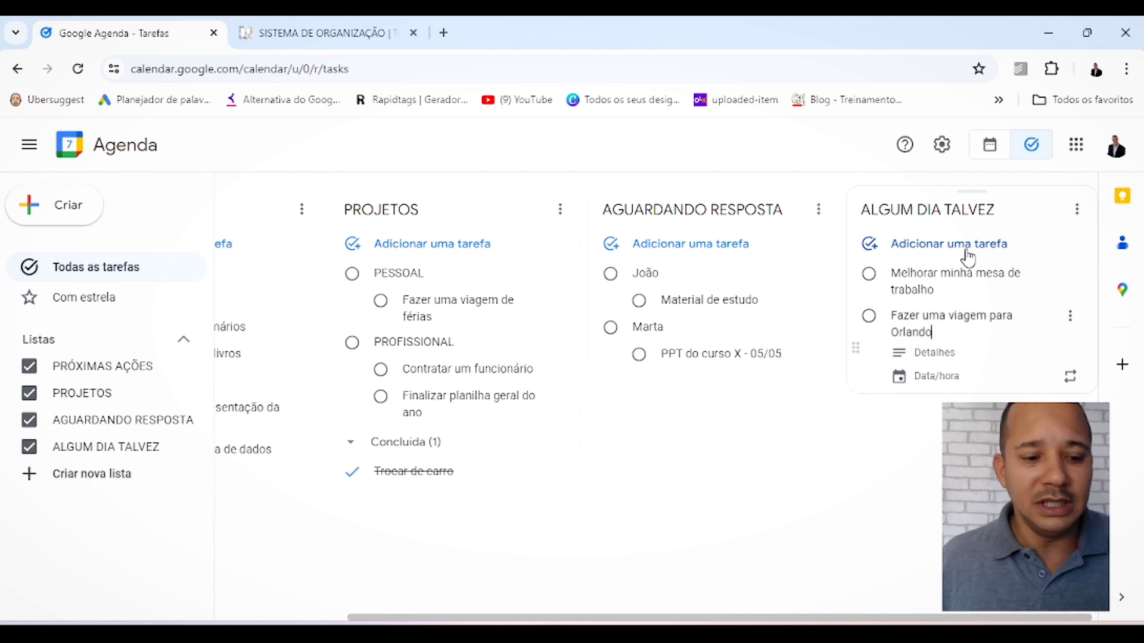
{"action": "key", "text": "Return"}
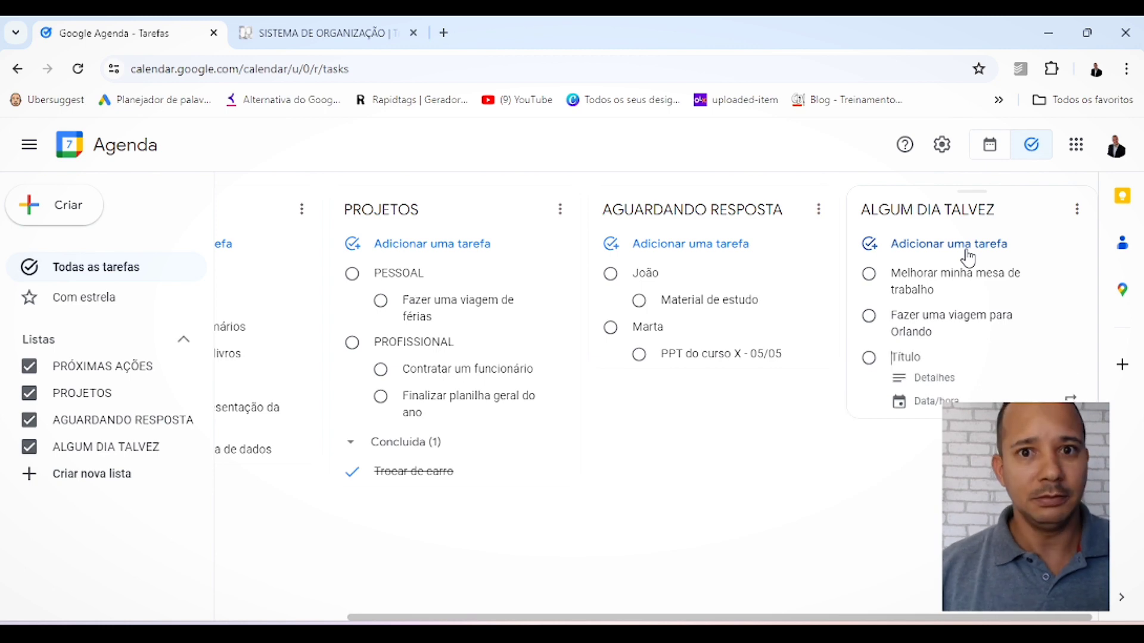
{"action": "left_click", "coordinate": [813, 480]}
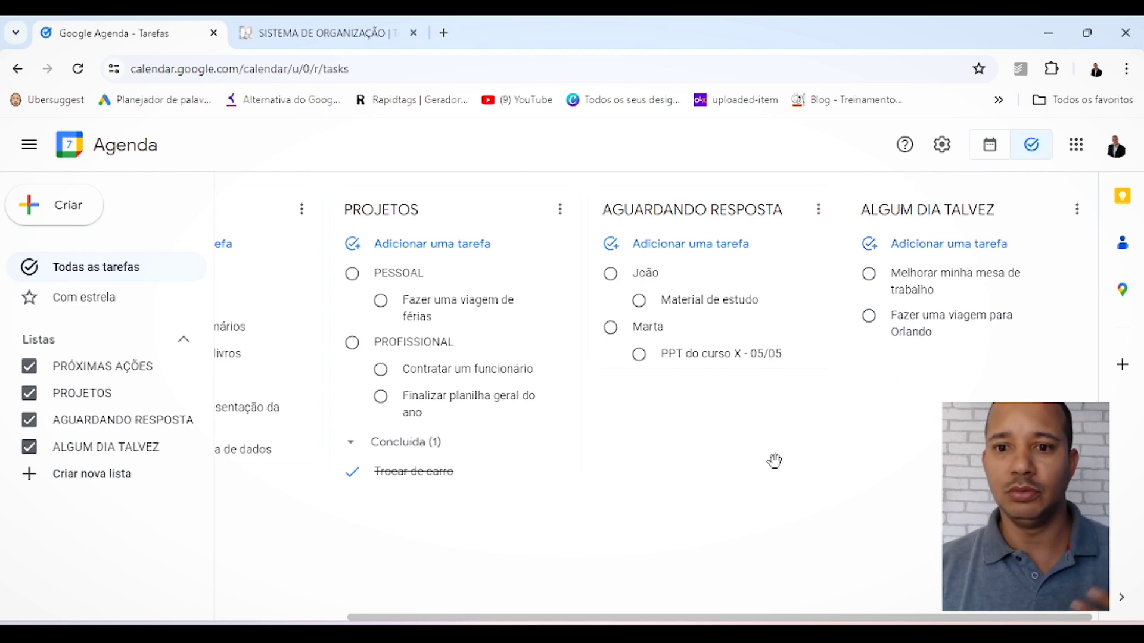
Create another task list named "REFERÊNCIAS"
{"action": "left_click", "coordinate": [101, 490]}
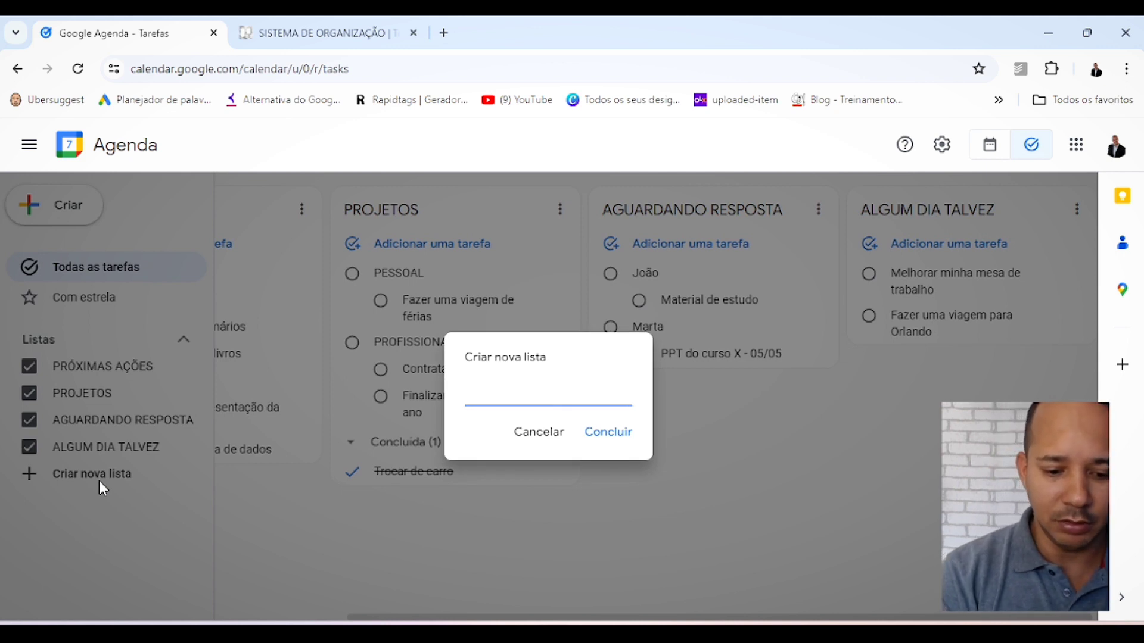
{"action": "type", "text": "REFERÊNCIAS"}
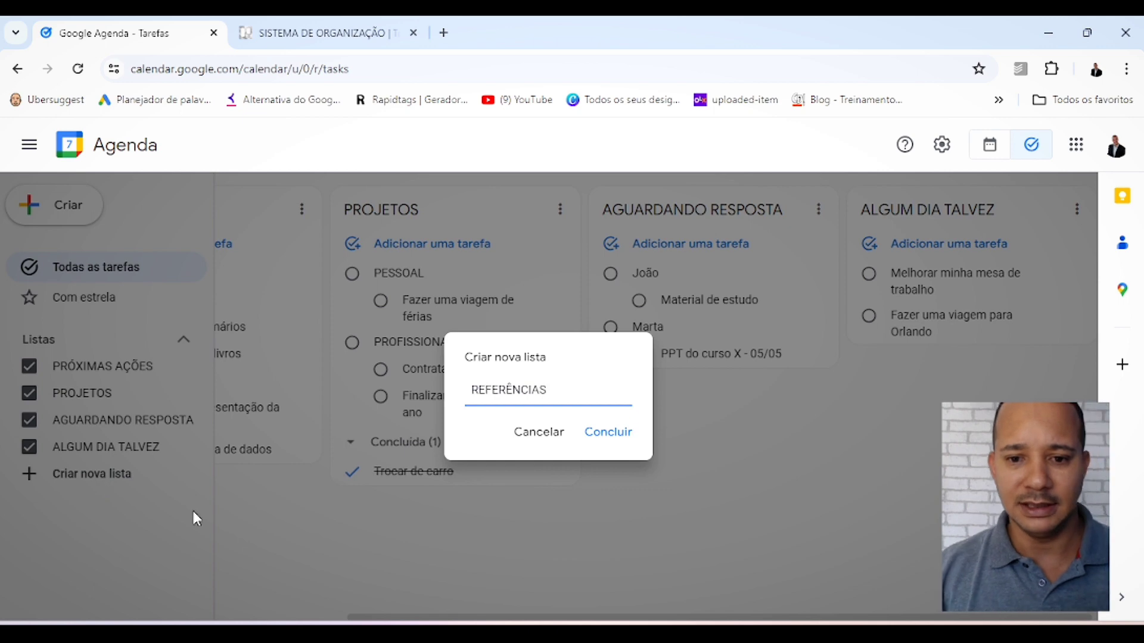
{"action": "left_click", "coordinate": [612, 433]}
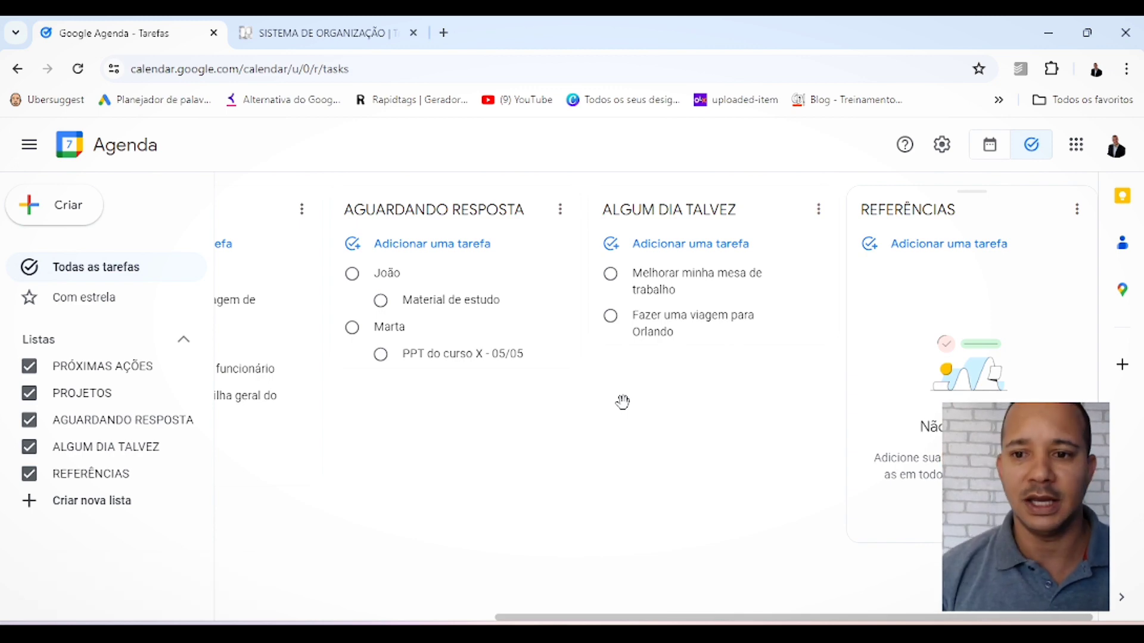
Add the task "Estudos sobre o GTD" to the REFERÊNCIAS list with the details "Cinco passos"
{"action": "left_click", "coordinate": [971, 244]}
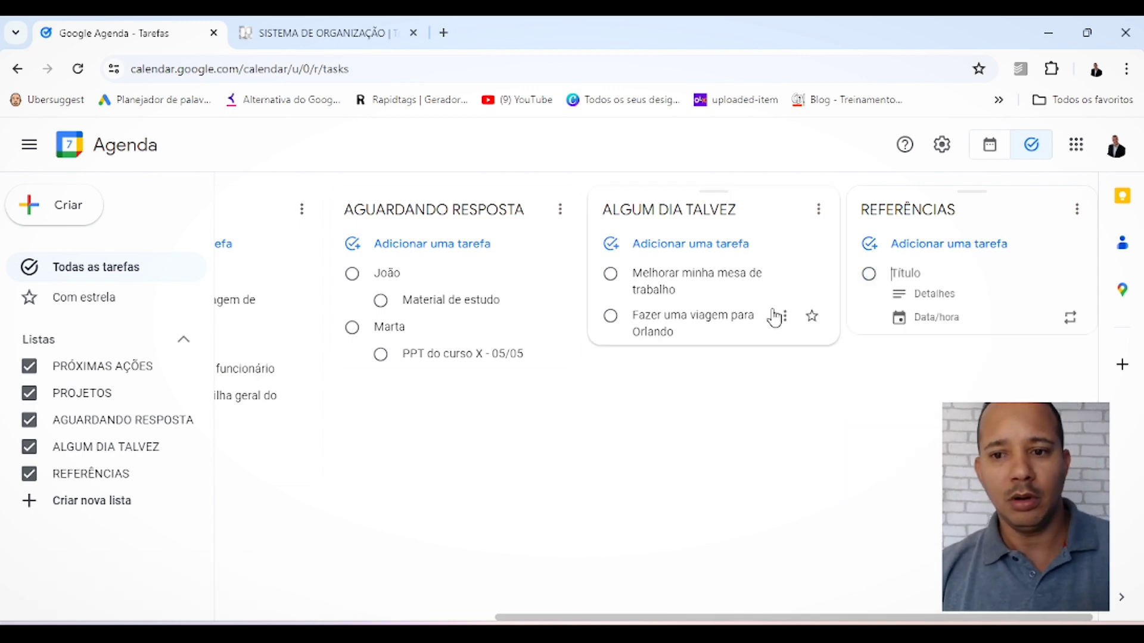
{"action": "type", "text": "E"}
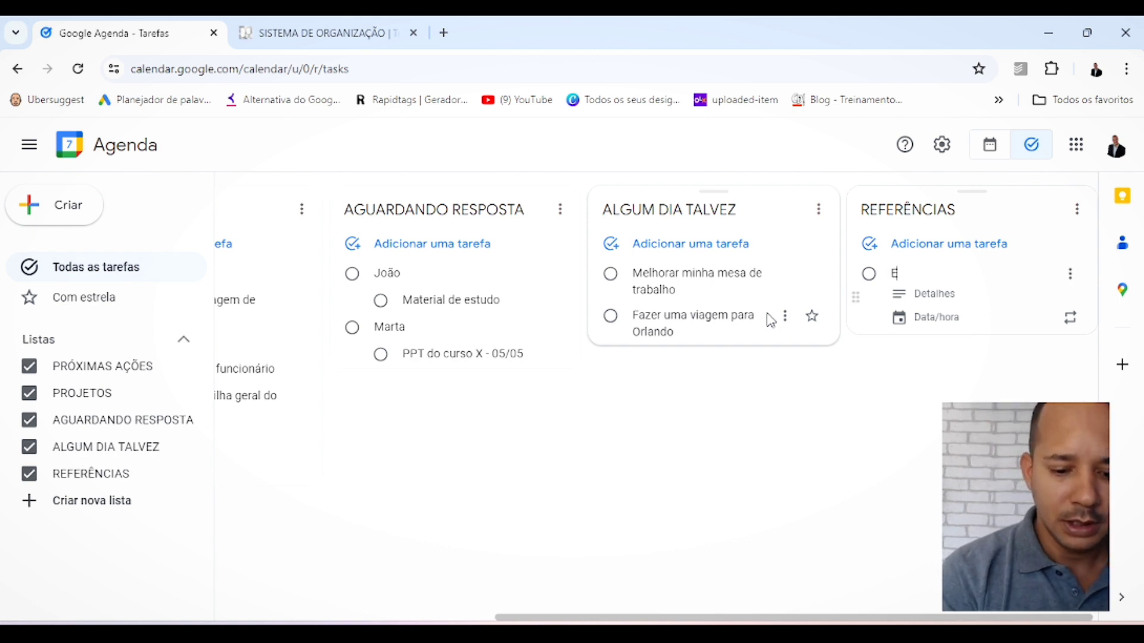
{"action": "type", "text": "studos sobre o"}
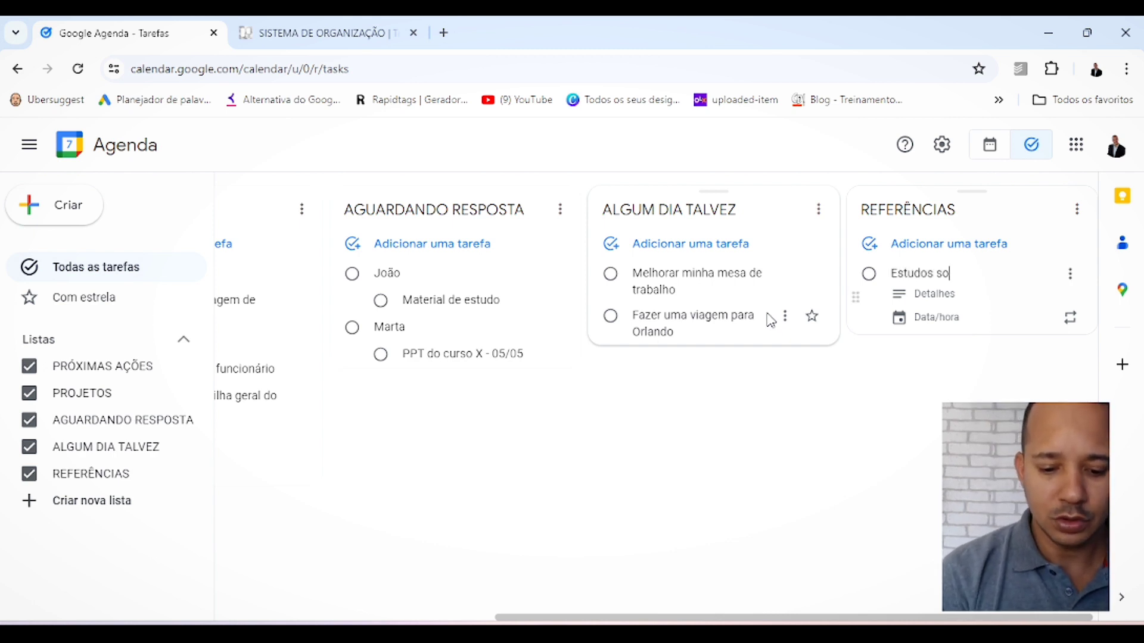
{"action": "type", "text": "D"}
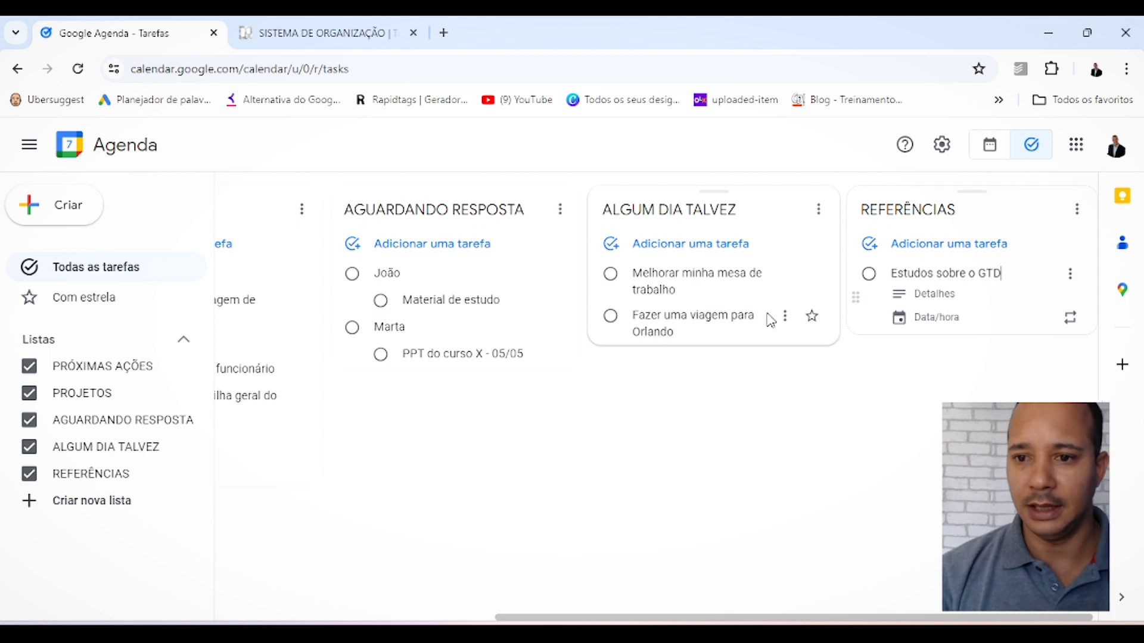
{"action": "left_click", "coordinate": [952, 294]}
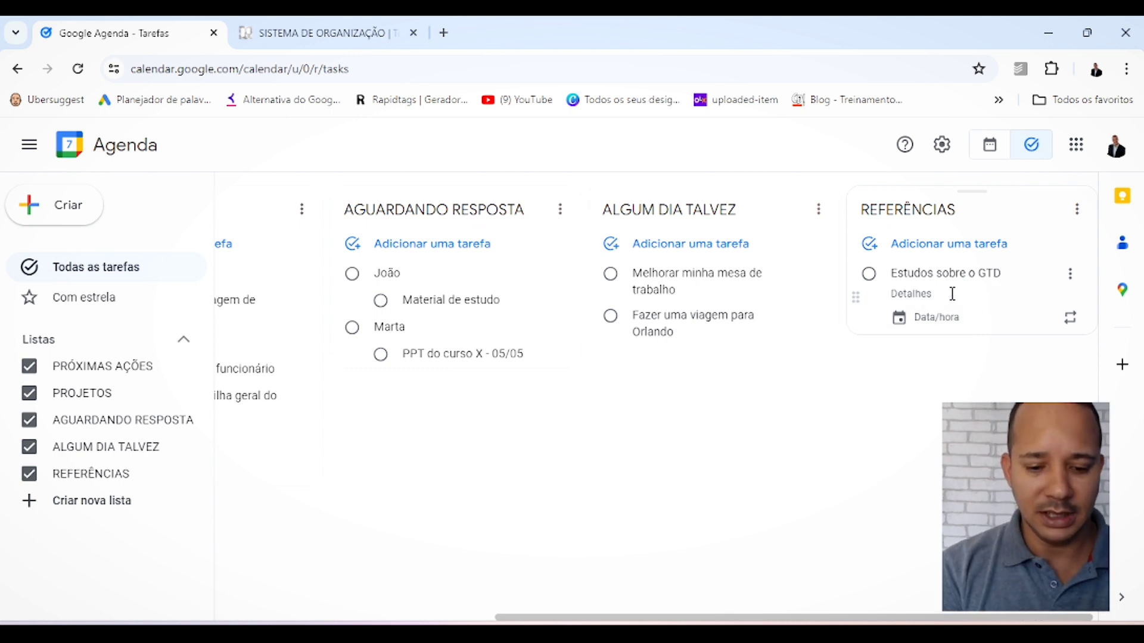
{"action": "type", "text": "Cinco pa"}
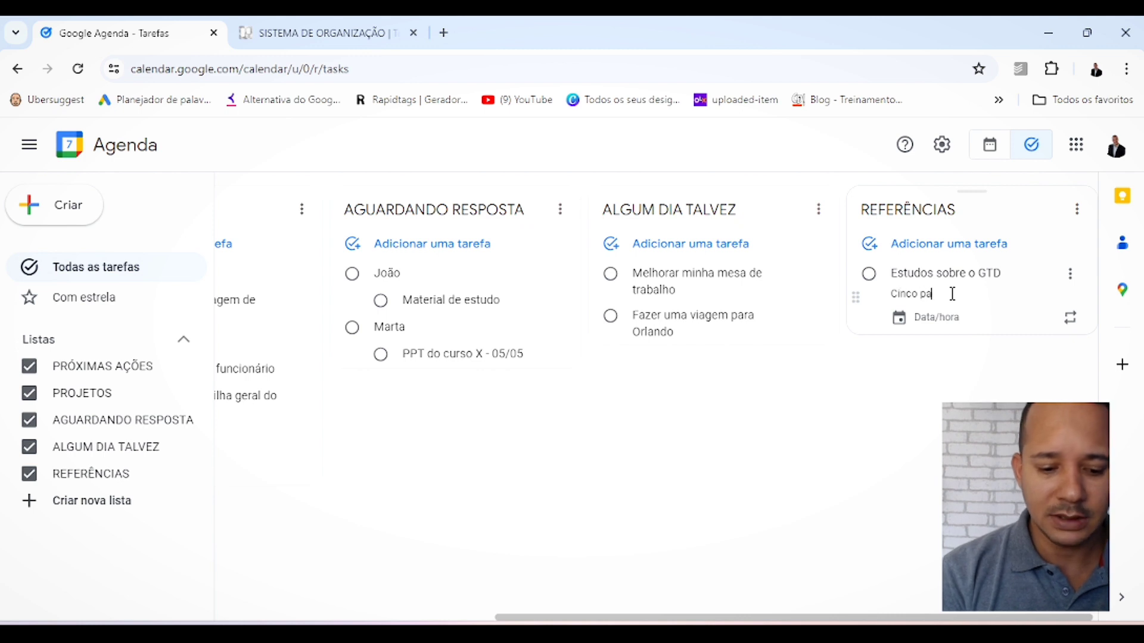
{"action": "type", "text": "ssos"}
{"action": "key", "text": "Return"}
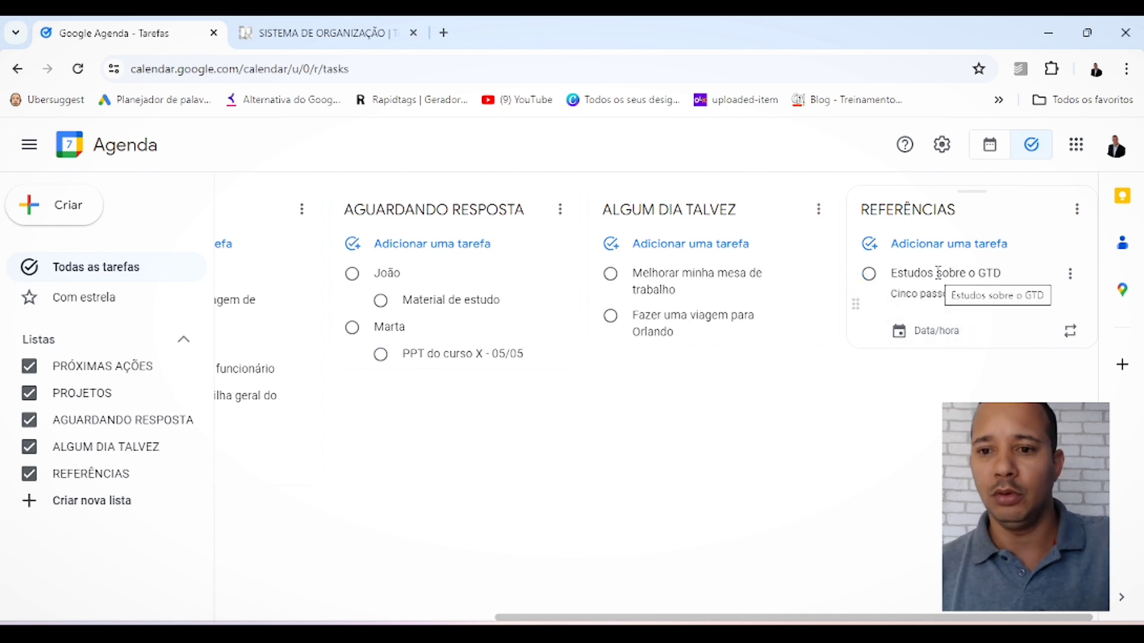
Mark "Estudos sobre o GTD" as completed and restore it from the completed tasks of REFERÊNCIAS
{"action": "left_click", "coordinate": [868, 276]}
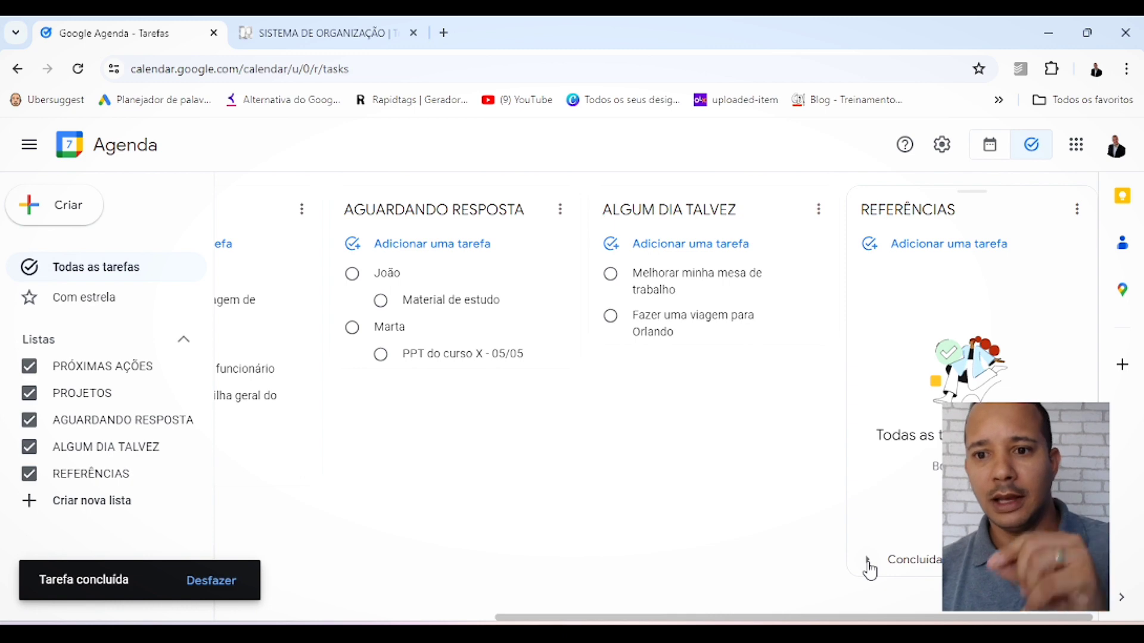
{"action": "left_click", "coordinate": [869, 563]}
{"action": "triple_click", "coordinate": [933, 588]}
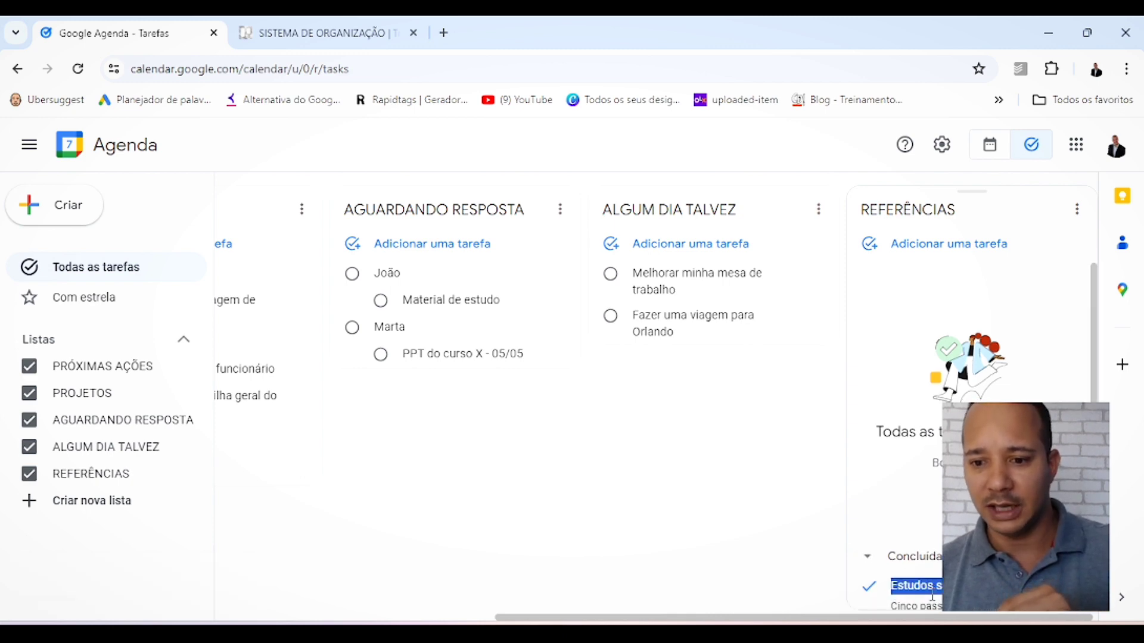
{"action": "left_click", "coordinate": [733, 525]}
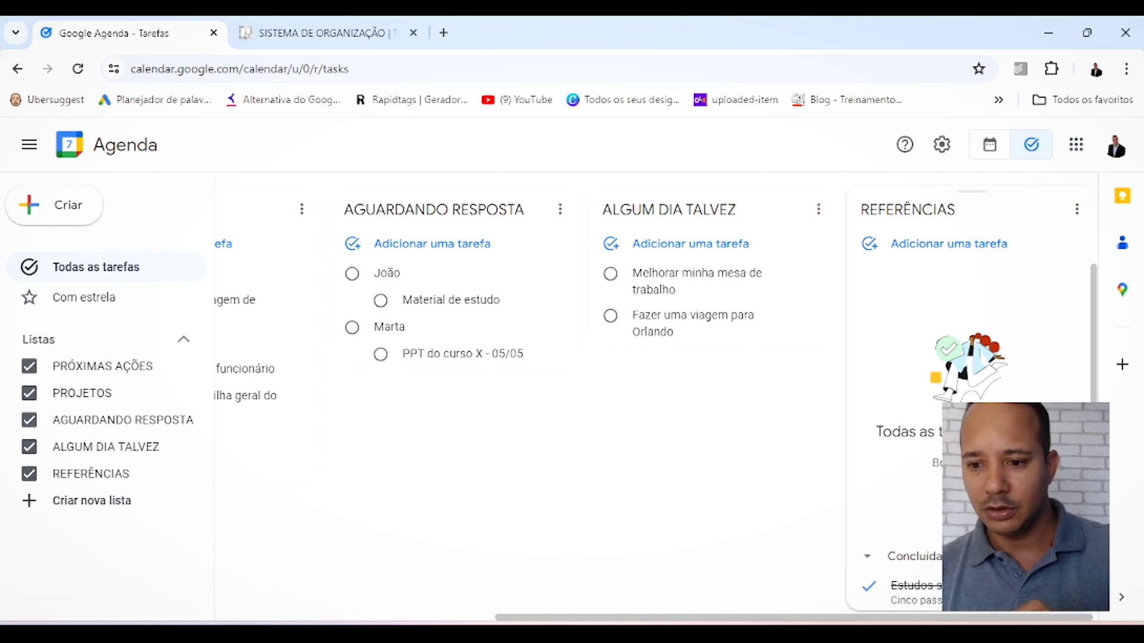
{"action": "left_click", "coordinate": [869, 586]}
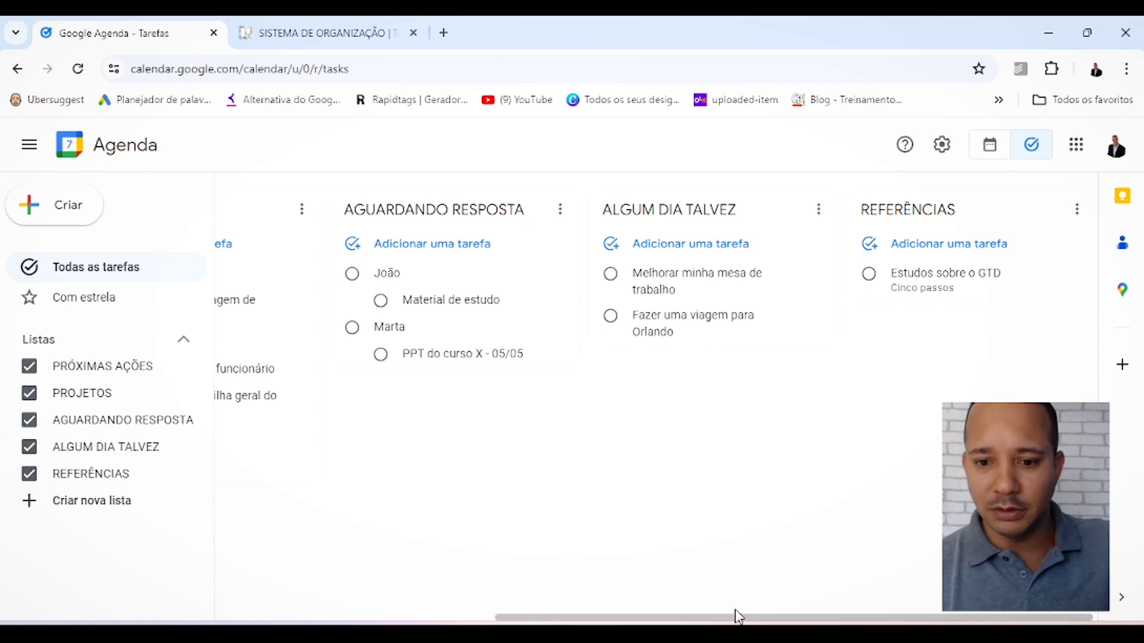
Schedule the "Limpar os armários" subtask in PRÓXIMAS AÇÕES for 8 May 2024 at 10:00
{"action": "left_click_drag", "start_coordinate": [735, 616], "coordinate": [427, 588]}
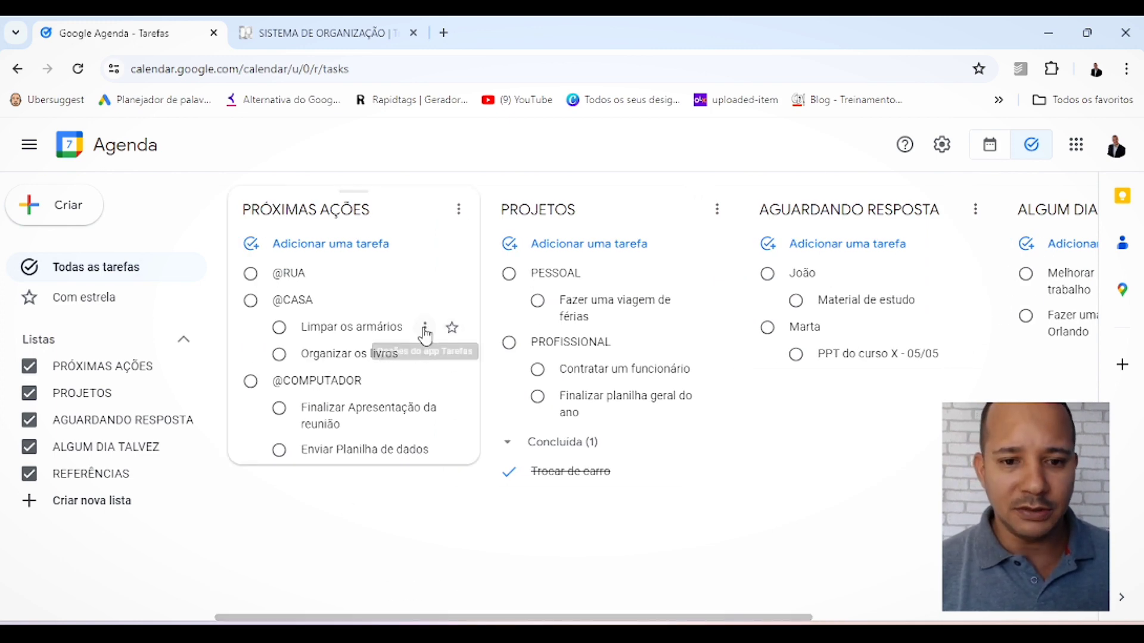
{"action": "left_click", "coordinate": [381, 329]}
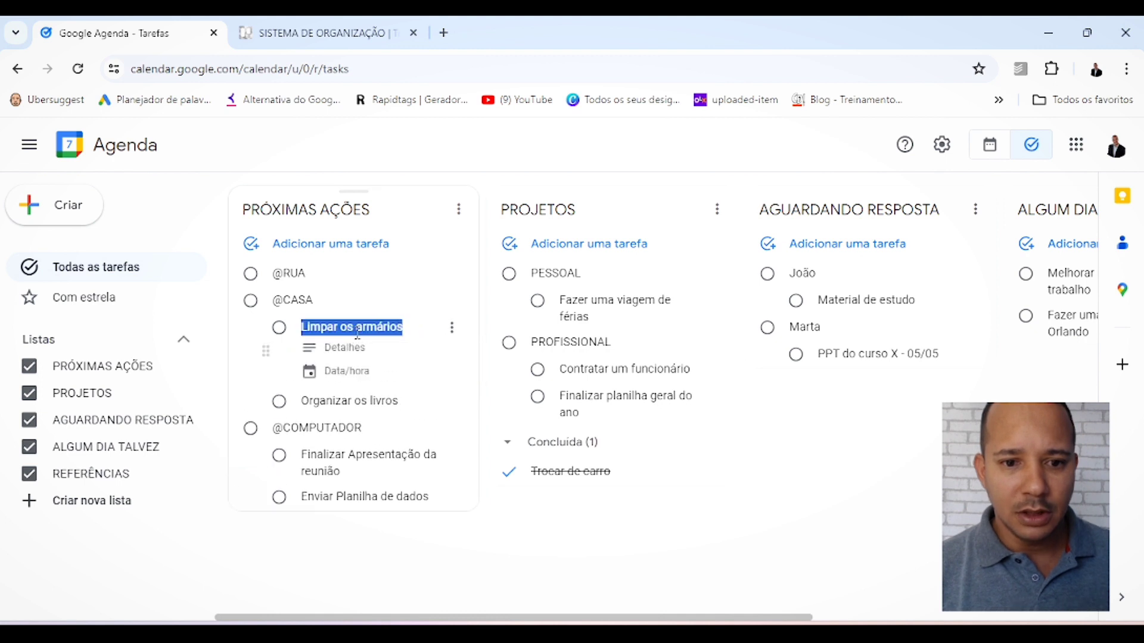
{"action": "left_click", "coordinate": [353, 379]}
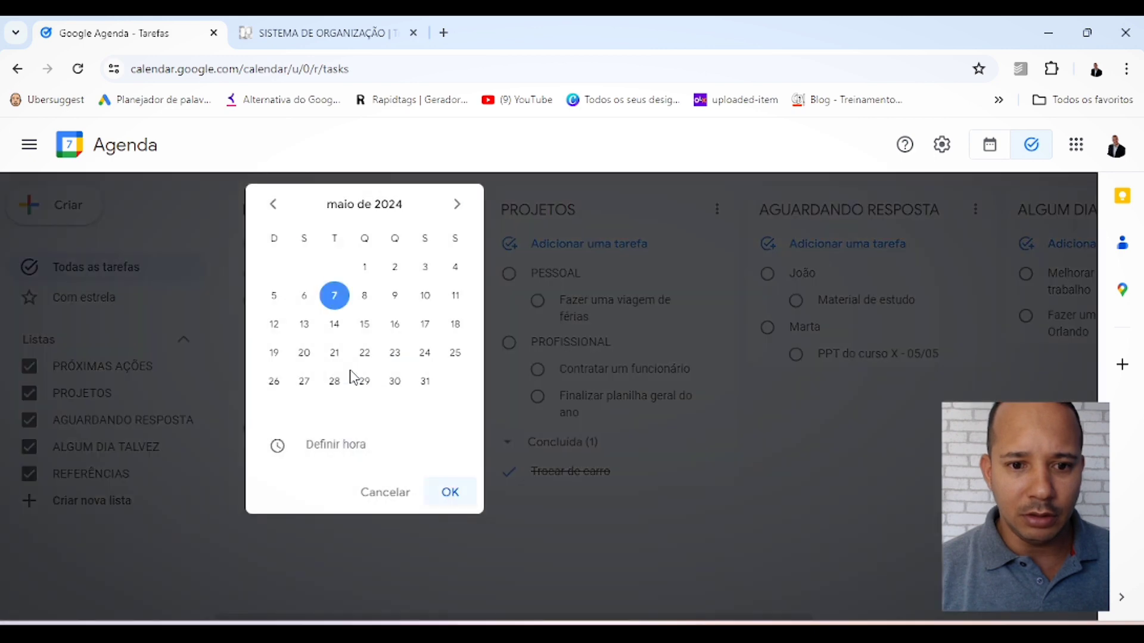
{"action": "left_click", "coordinate": [365, 305]}
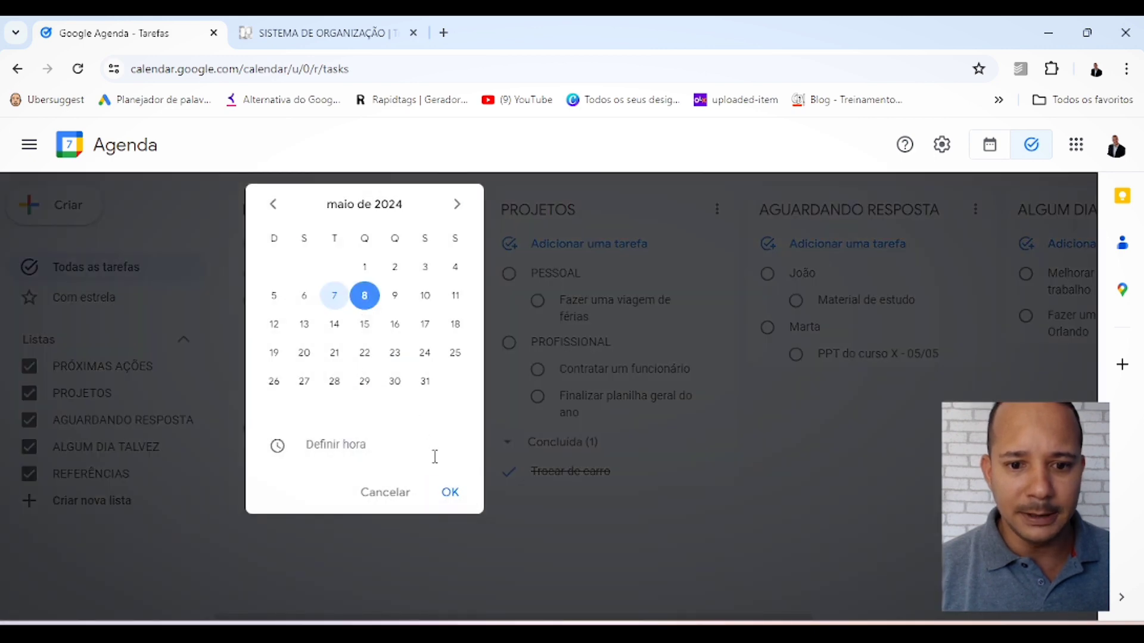
{"action": "left_click", "coordinate": [348, 444]}
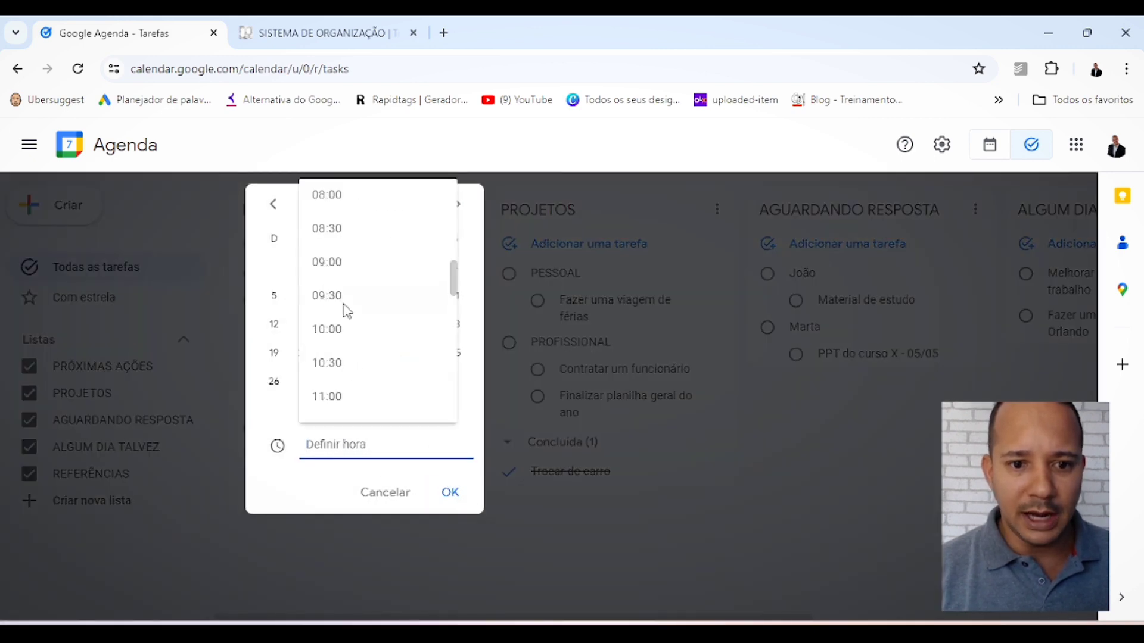
{"action": "left_click", "coordinate": [327, 335]}
{"action": "left_click", "coordinate": [444, 490]}
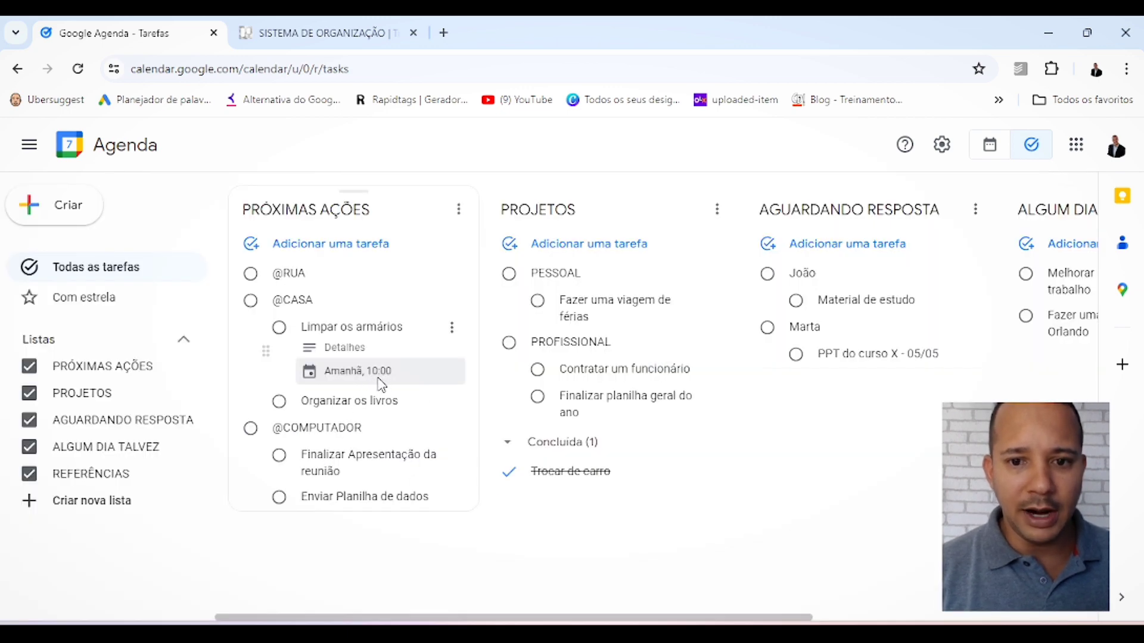
Mark "Limpar os armários" as completed from the weekly calendar and show the completed tasks of PRÓXIMAS AÇÕES
{"action": "left_click", "coordinate": [991, 155]}
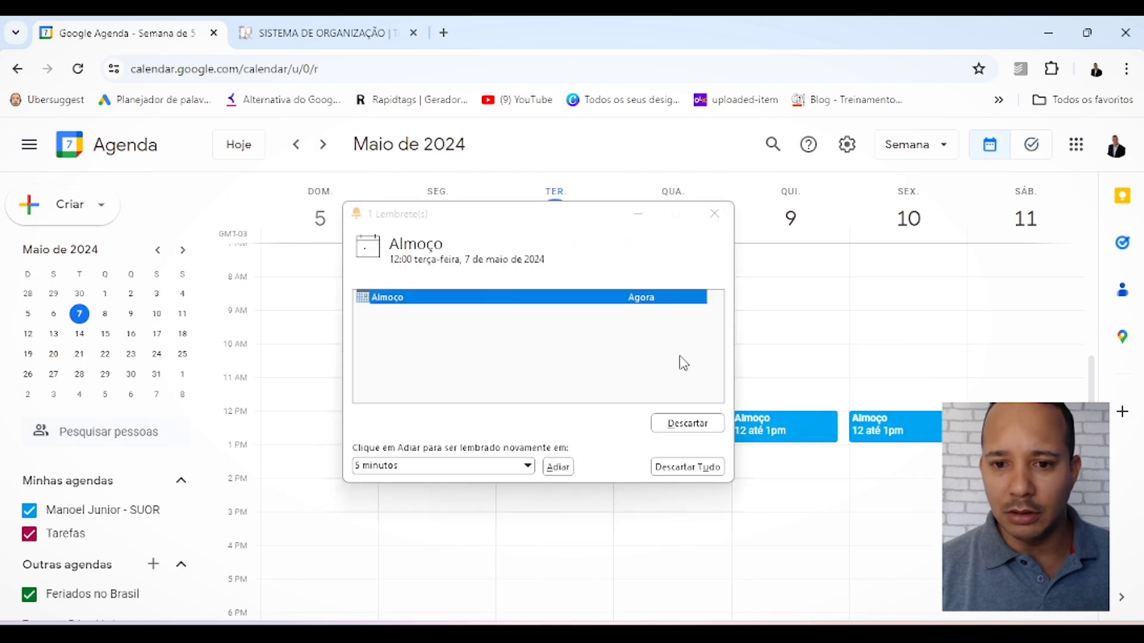
{"action": "left_click", "coordinate": [716, 215]}
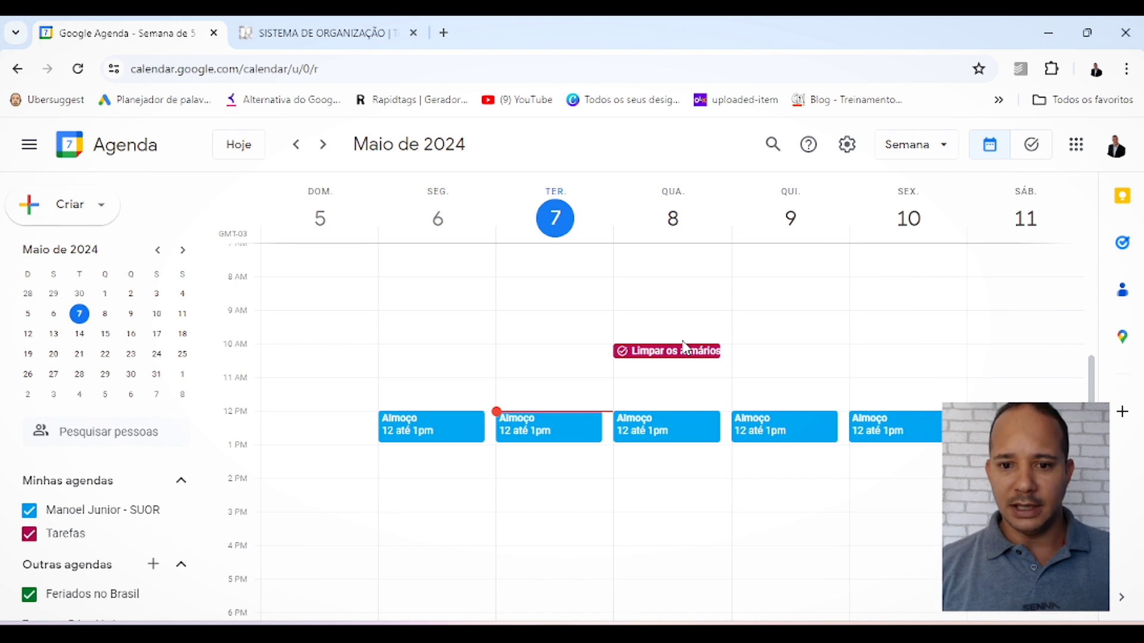
{"action": "left_click", "coordinate": [681, 356]}
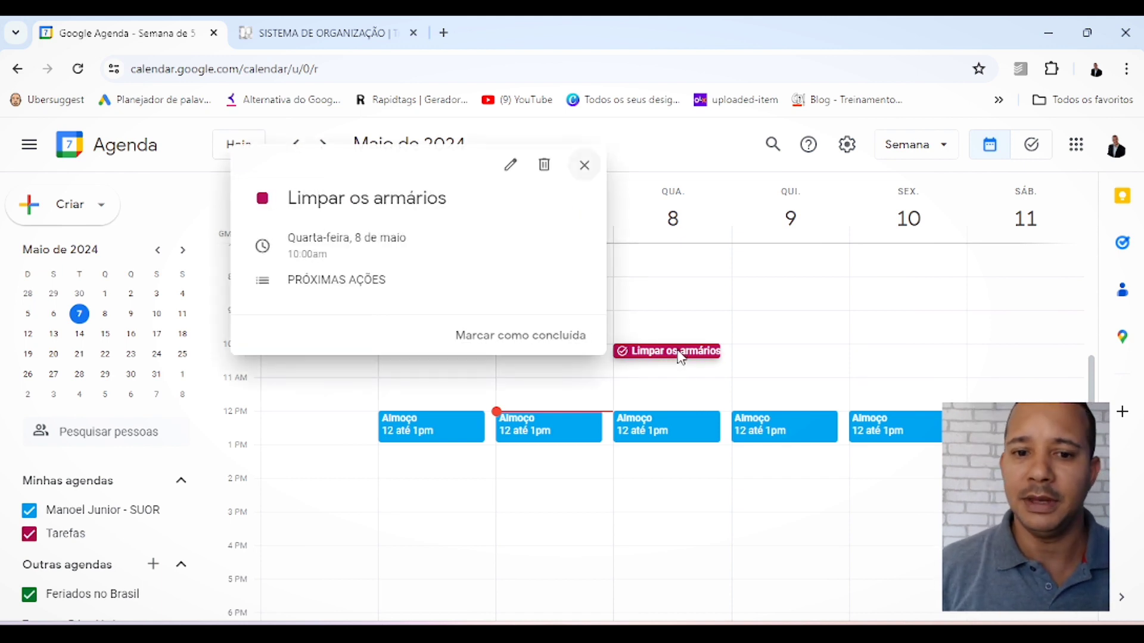
{"action": "left_click", "coordinate": [538, 345]}
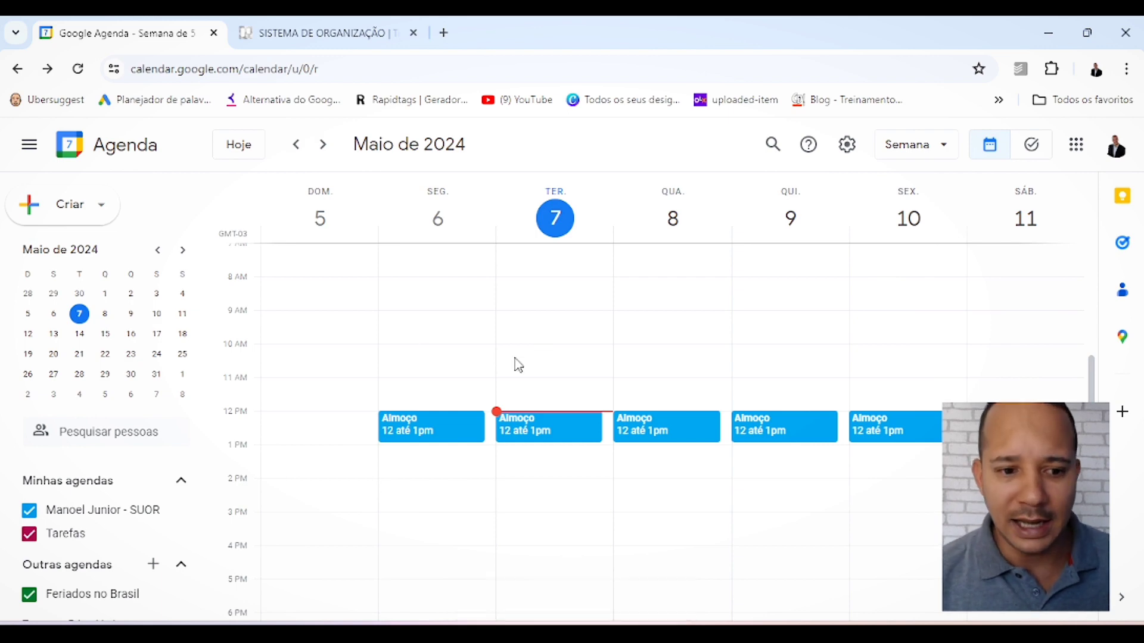
{"action": "left_click", "coordinate": [1022, 156]}
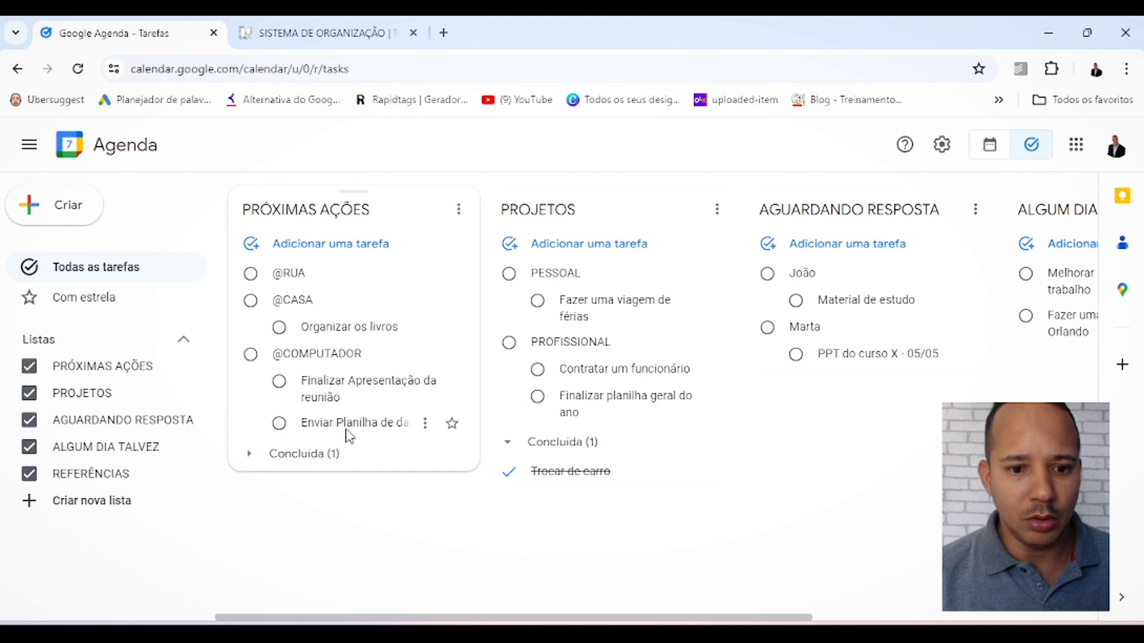
{"action": "left_click", "coordinate": [249, 454]}
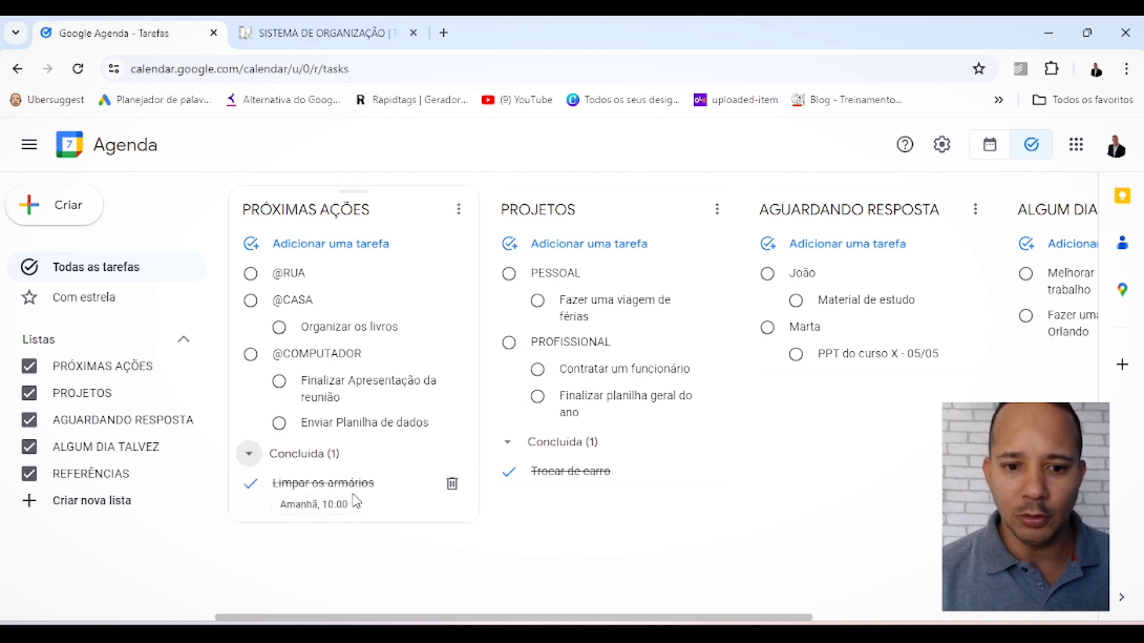
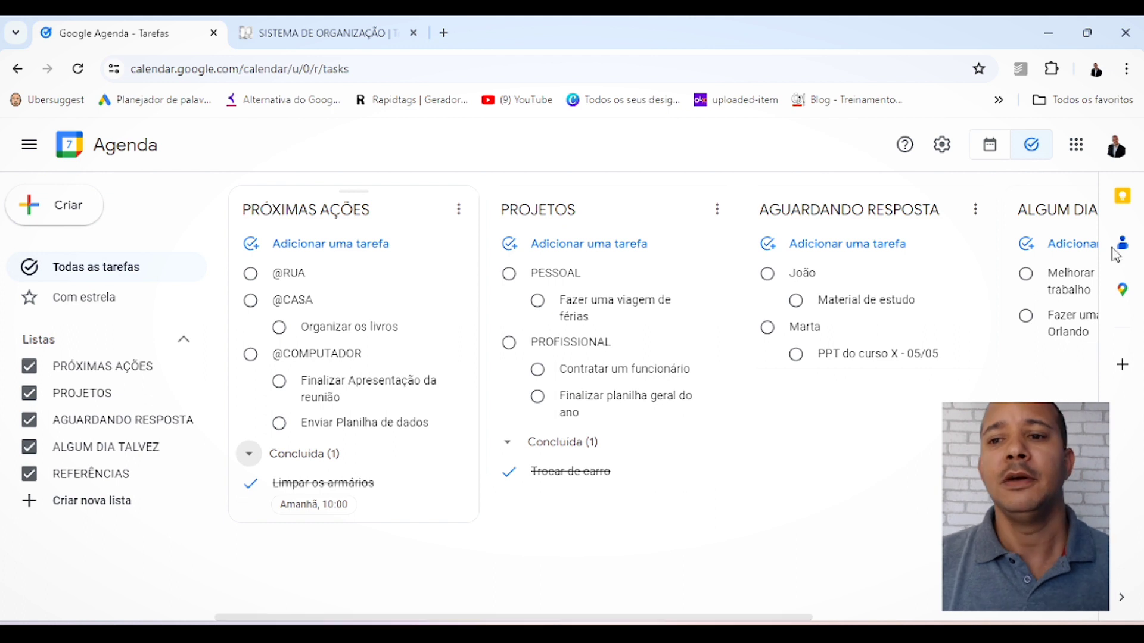
Open Google Keep from the list of Google apps
{"action": "left_click", "coordinate": [1077, 153]}
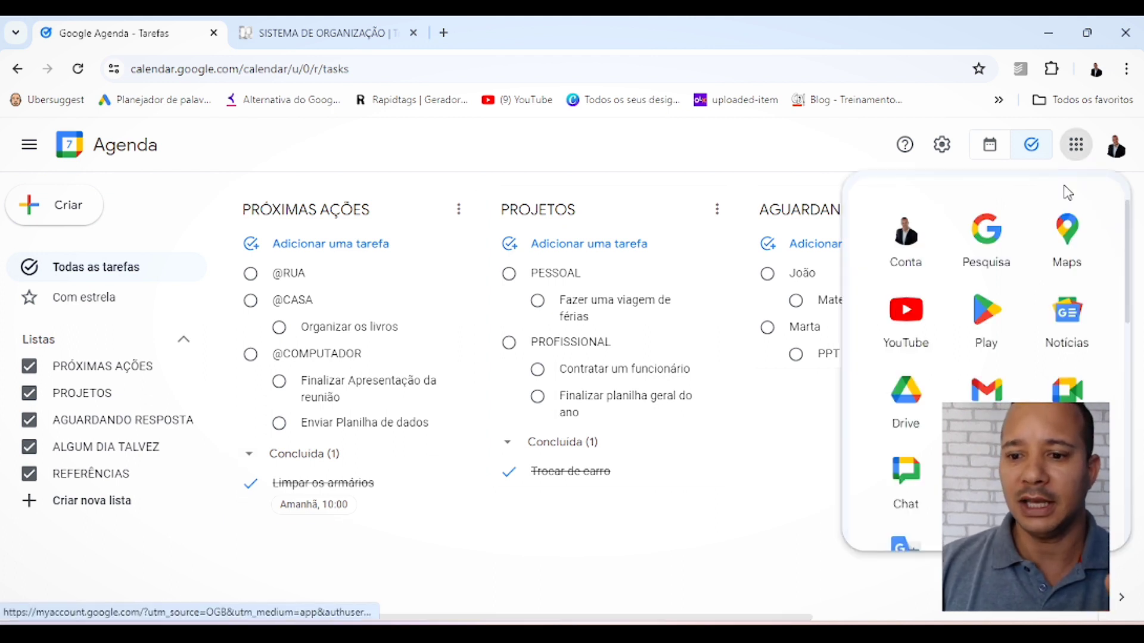
{"action": "scroll", "coordinate": [957, 370], "scroll_direction": "down", "scroll_amount": 4}
{"action": "scroll", "coordinate": [960, 370], "scroll_direction": "down", "scroll_amount": 5}
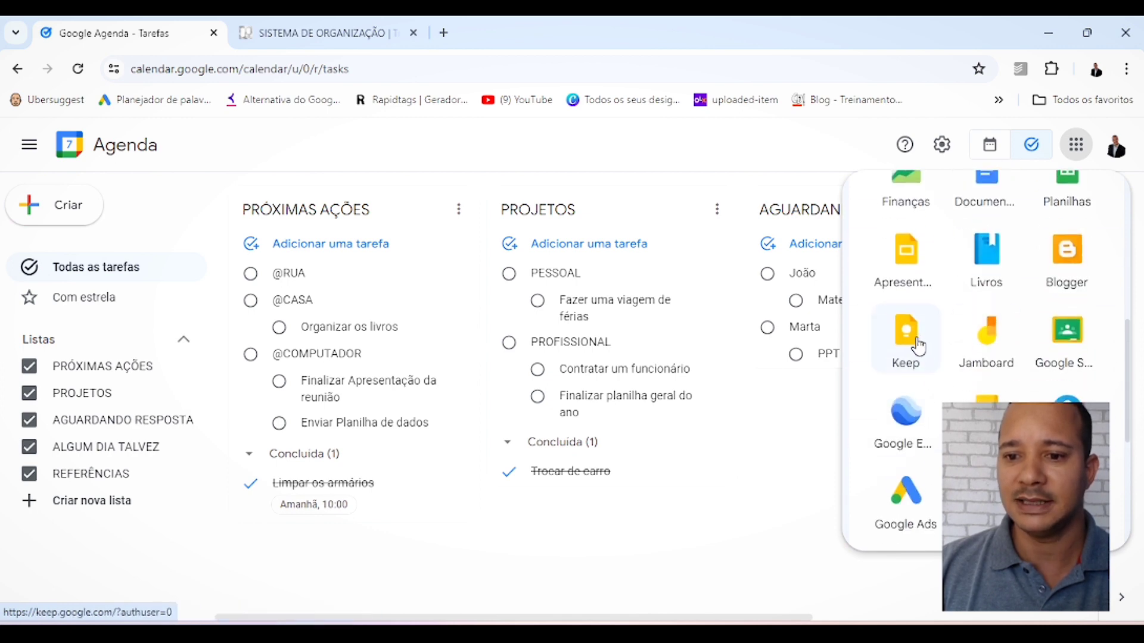
{"action": "scroll", "coordinate": [953, 349], "scroll_direction": "up", "scroll_amount": 10}
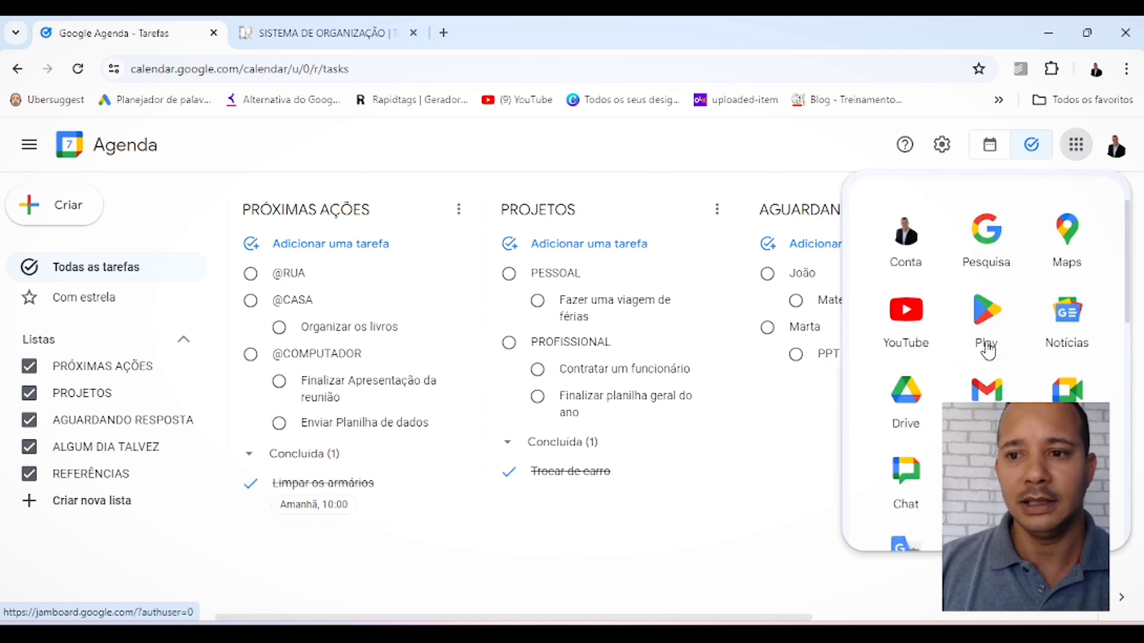
{"action": "scroll", "coordinate": [959, 365], "scroll_direction": "down", "scroll_amount": 8}
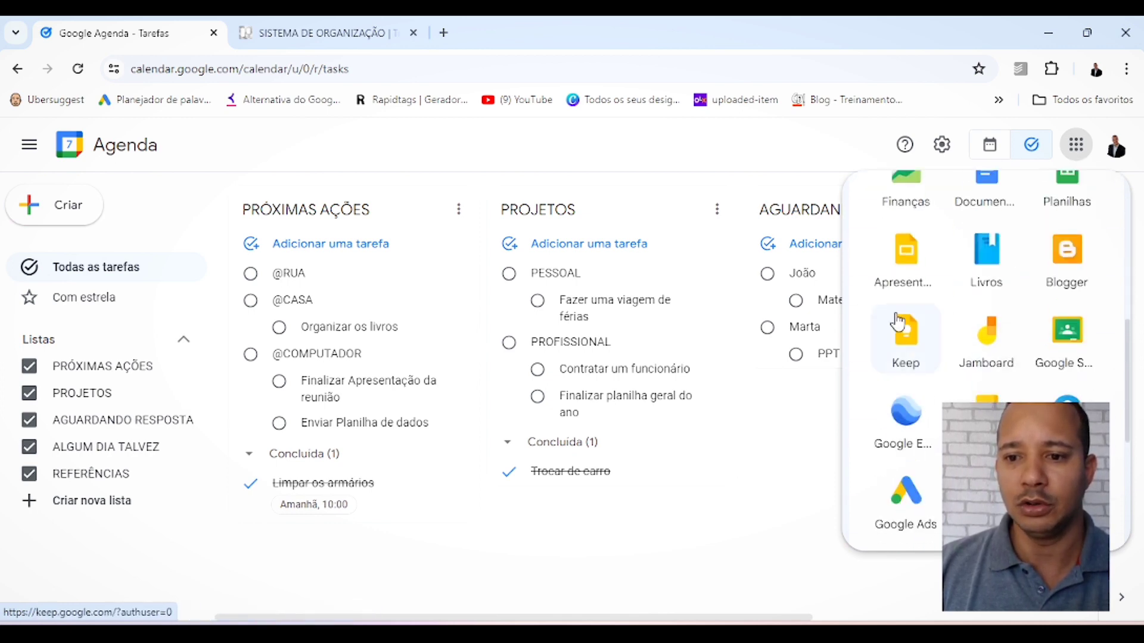
{"action": "left_click", "coordinate": [909, 347]}
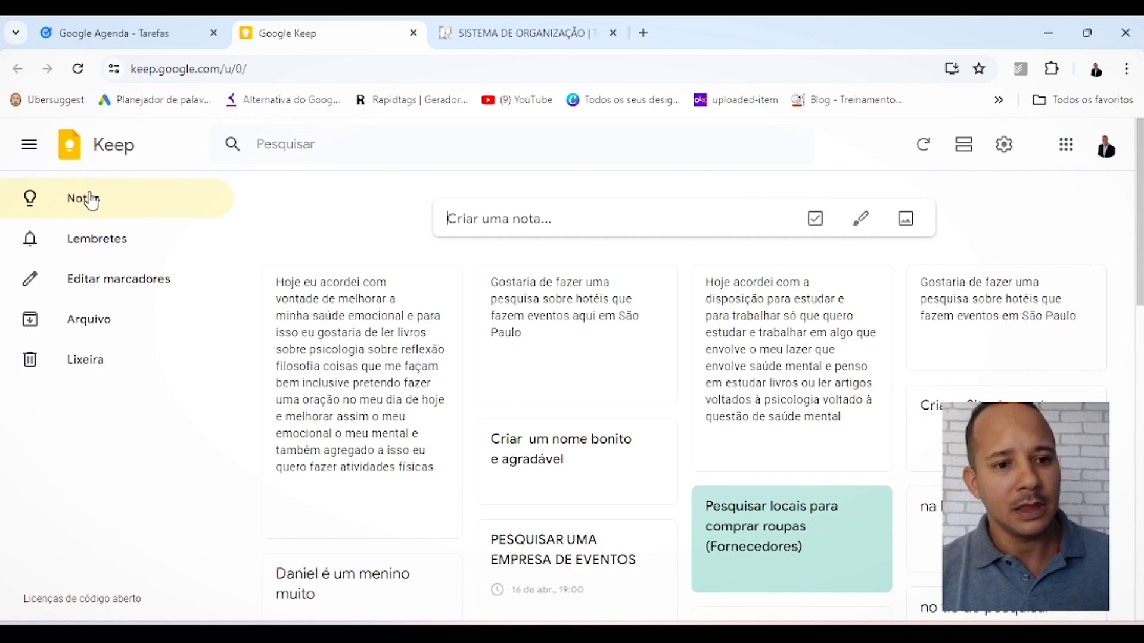
Create a label named "PRÓXIMAS AÇÕES" for the notes
{"action": "left_click", "coordinate": [115, 284]}
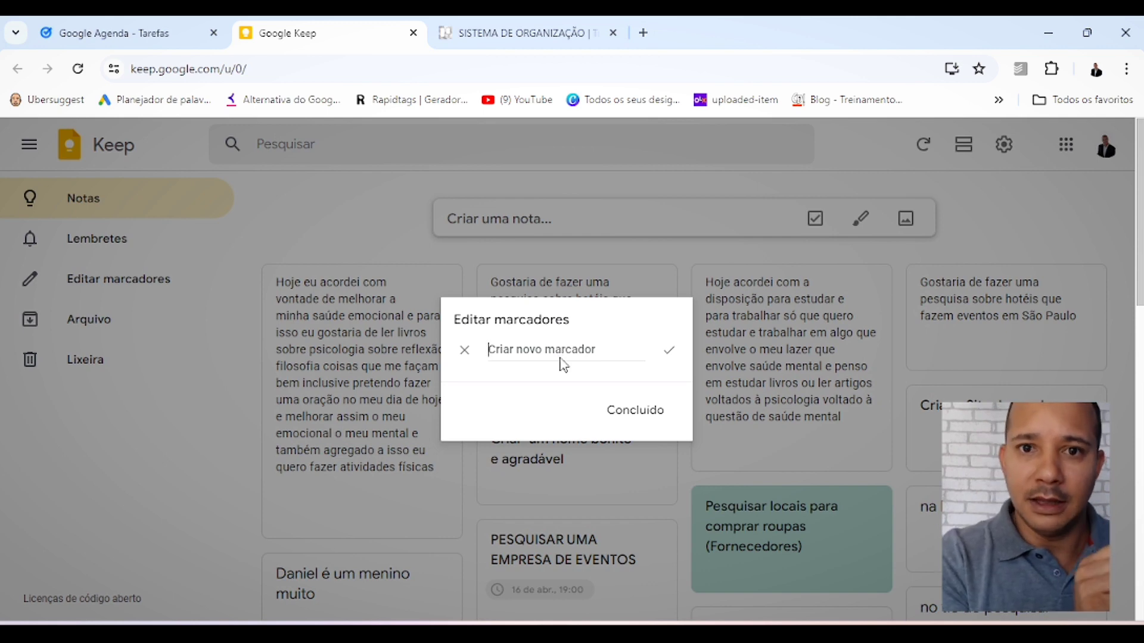
{"action": "type", "text": "PR"}
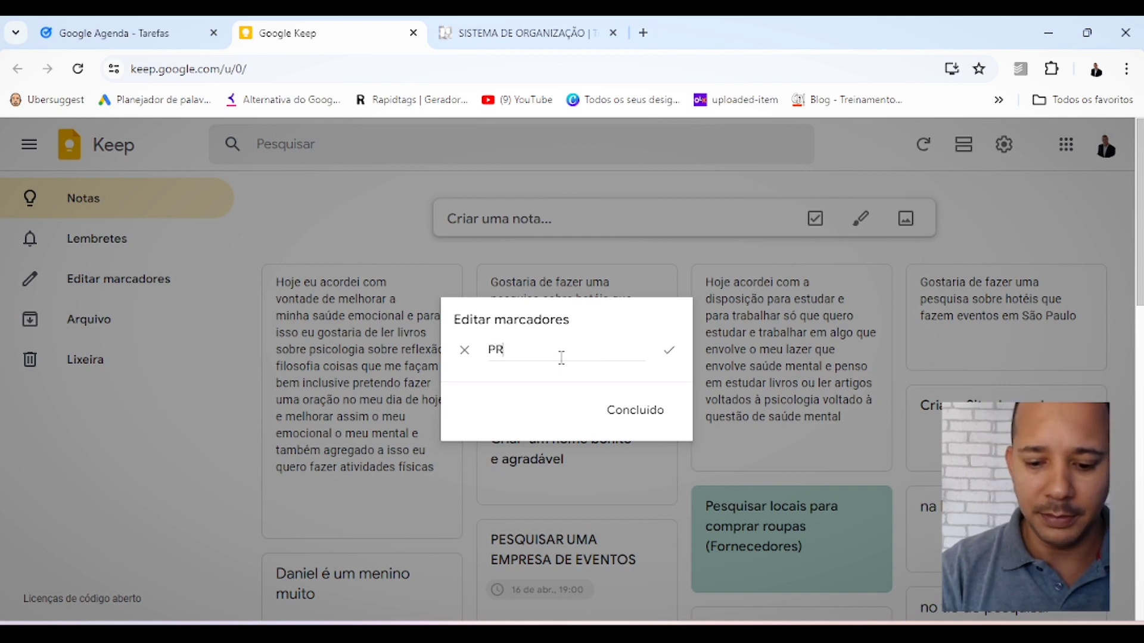
{"action": "type", "text": "O"}
{"action": "key", "text": "BackSpace"}
{"action": "type", "text": "Ó"}
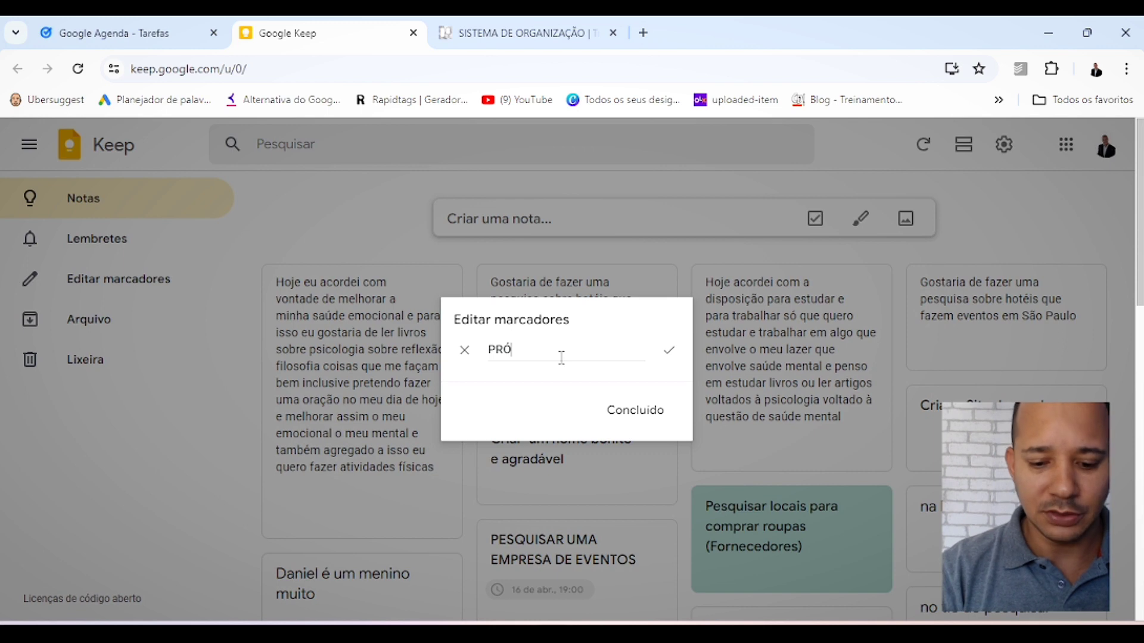
{"action": "type", "text": "XIMAS AÇÕES"}
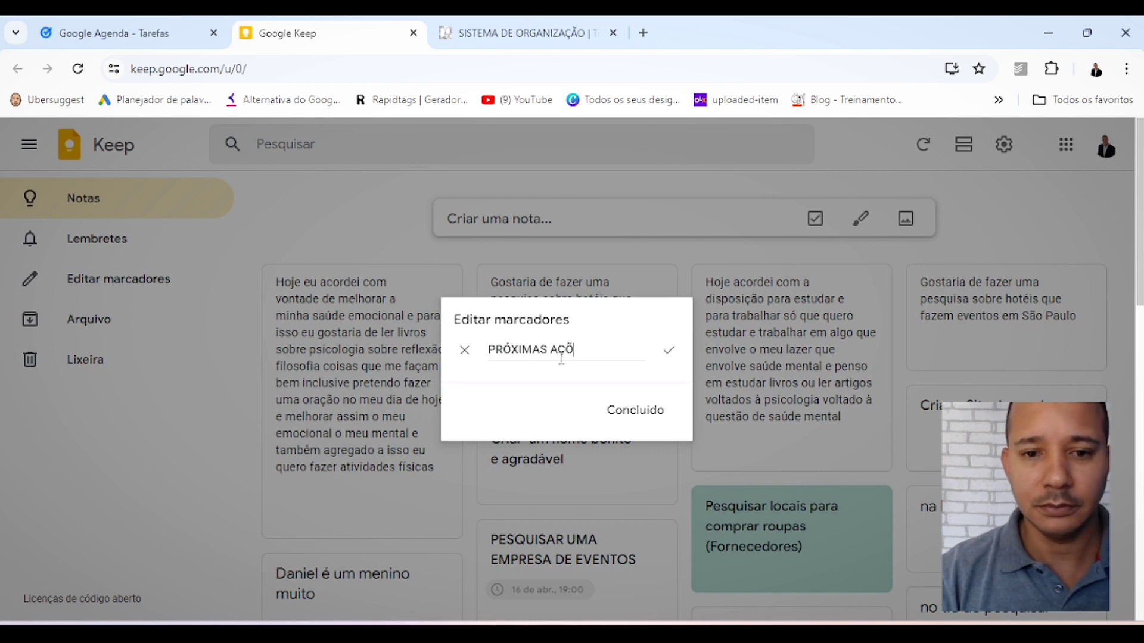
{"action": "left_click", "coordinate": [633, 411]}
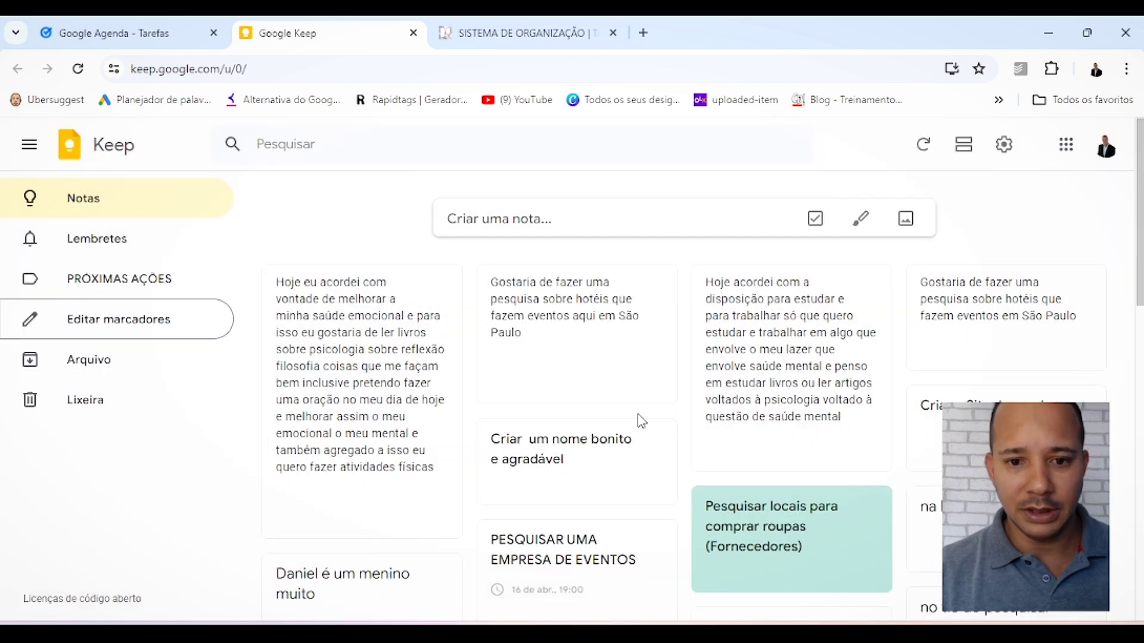
Create a label named "PROJETOS"
{"action": "left_click", "coordinate": [106, 327]}
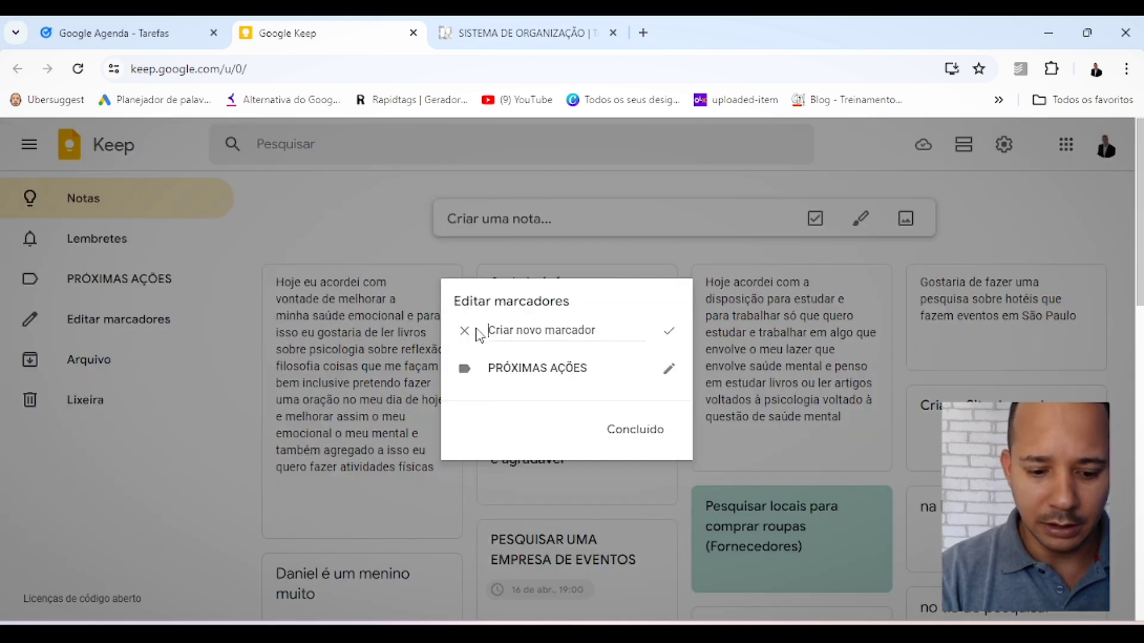
{"action": "type", "text": "PROJETOS"}
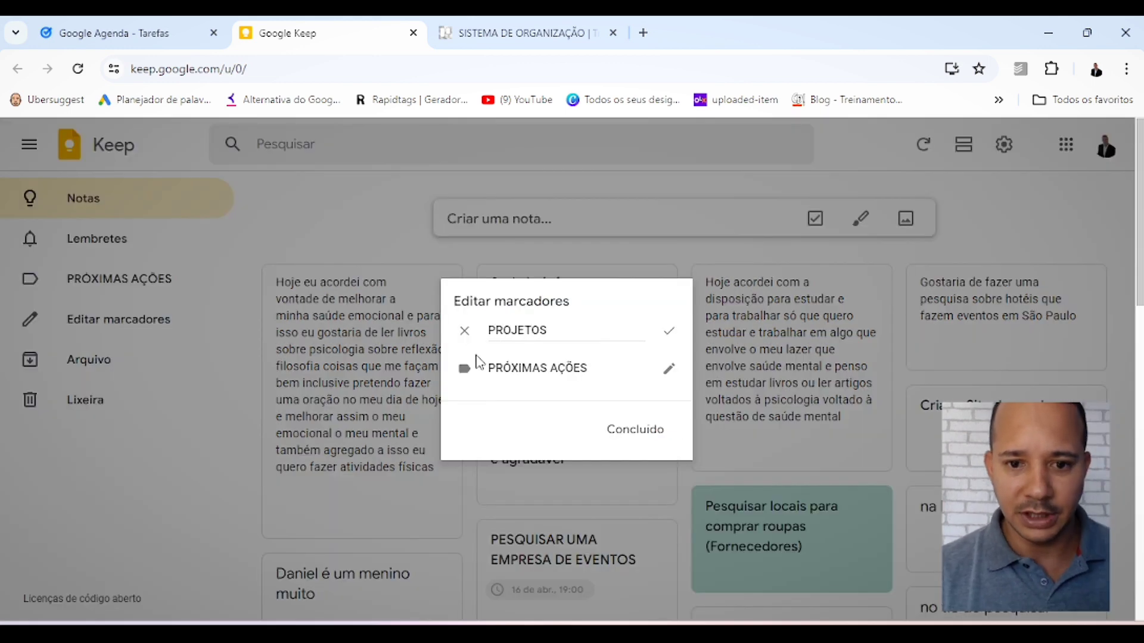
{"action": "left_click", "coordinate": [625, 429]}
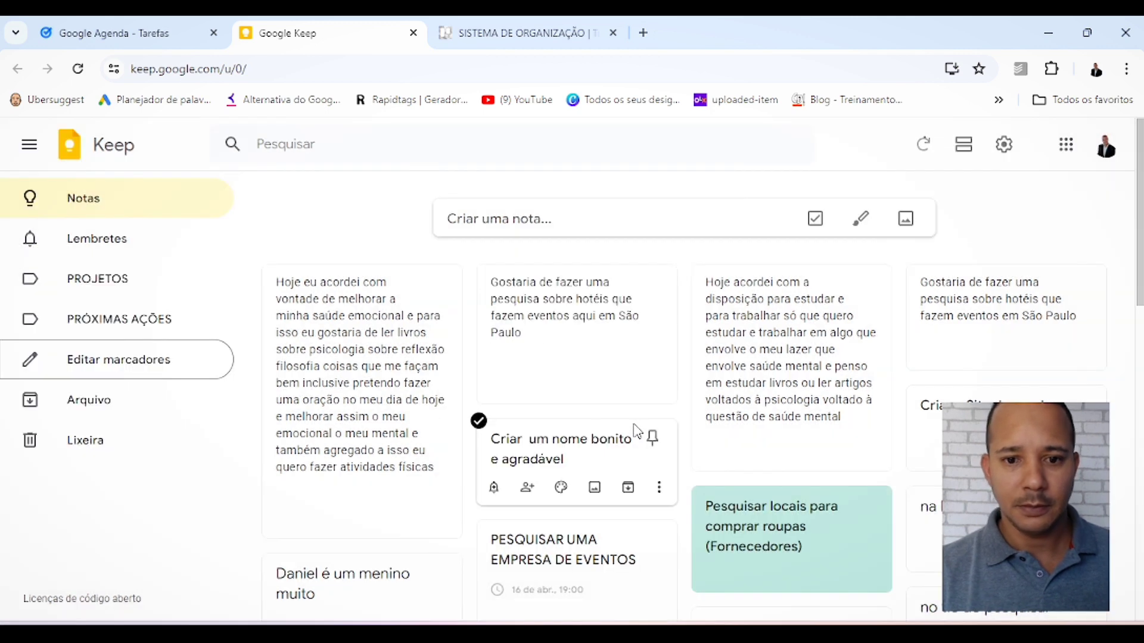
Create a label named "AGUARDANDO RESPOSTA"
{"action": "left_click", "coordinate": [119, 368]}
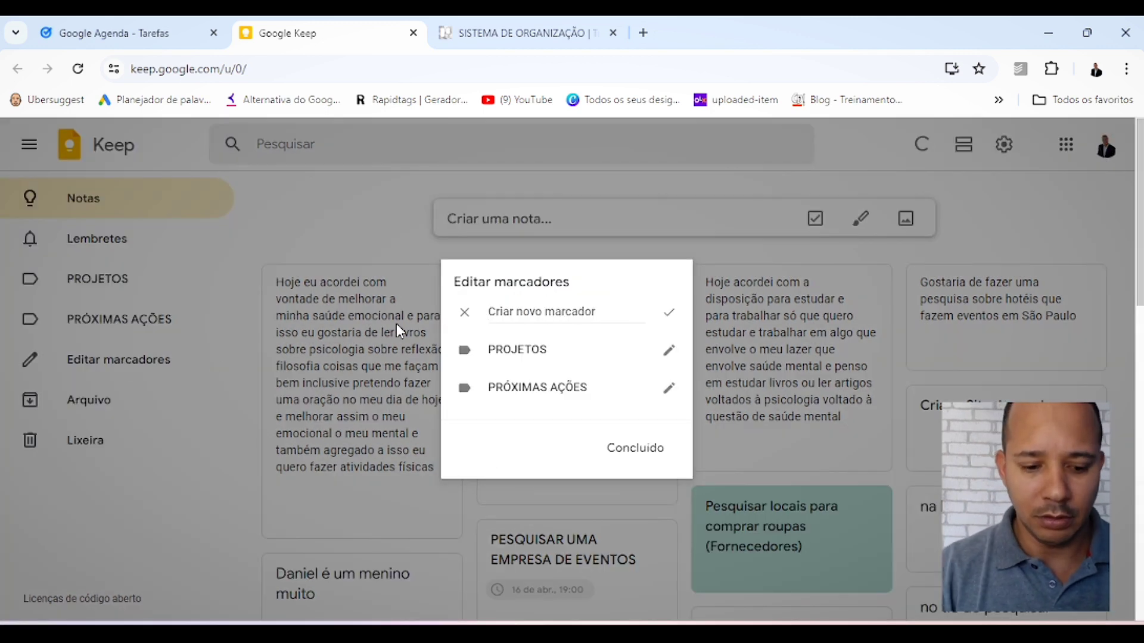
{"action": "type", "text": "AGUARDAN"}
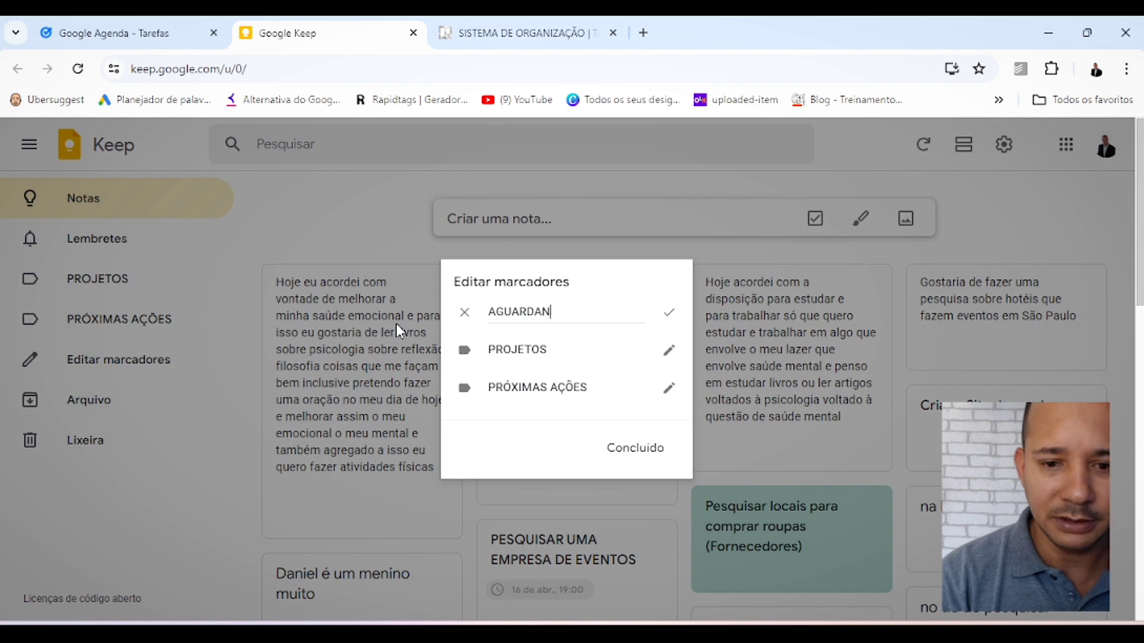
{"action": "type", "text": "DO R"}
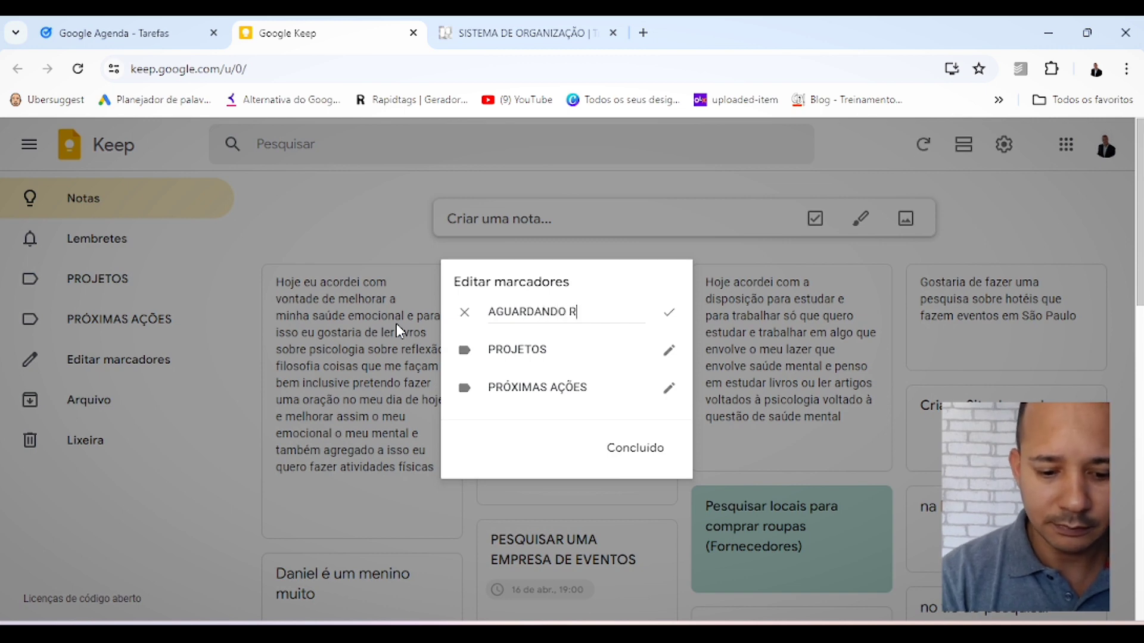
{"action": "type", "text": "ESPOSTA"}
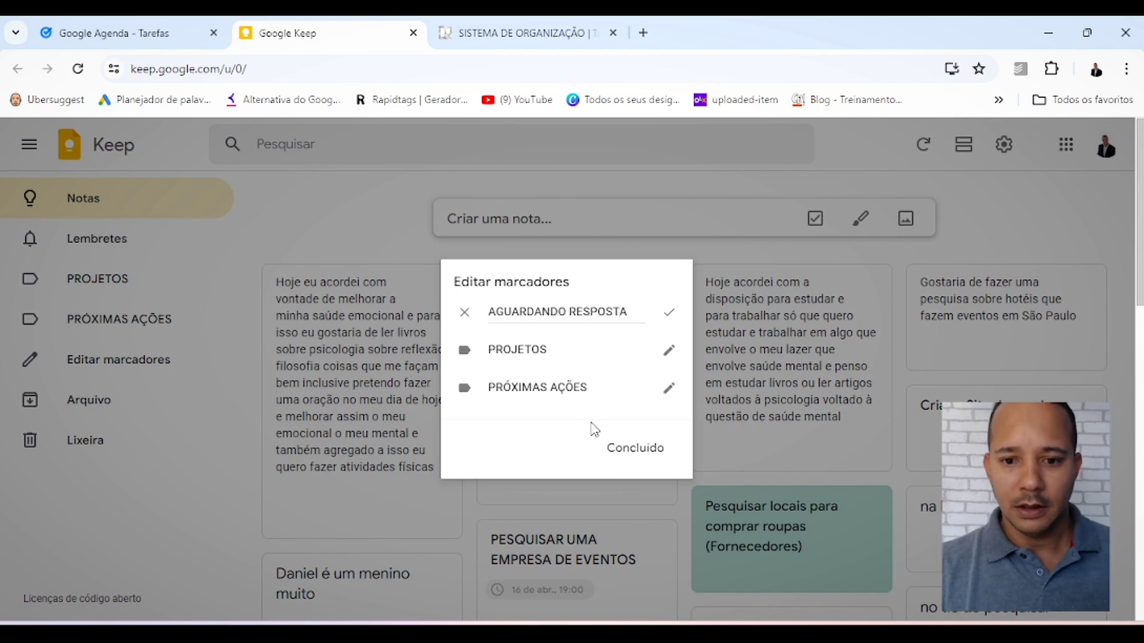
{"action": "left_click", "coordinate": [628, 458]}
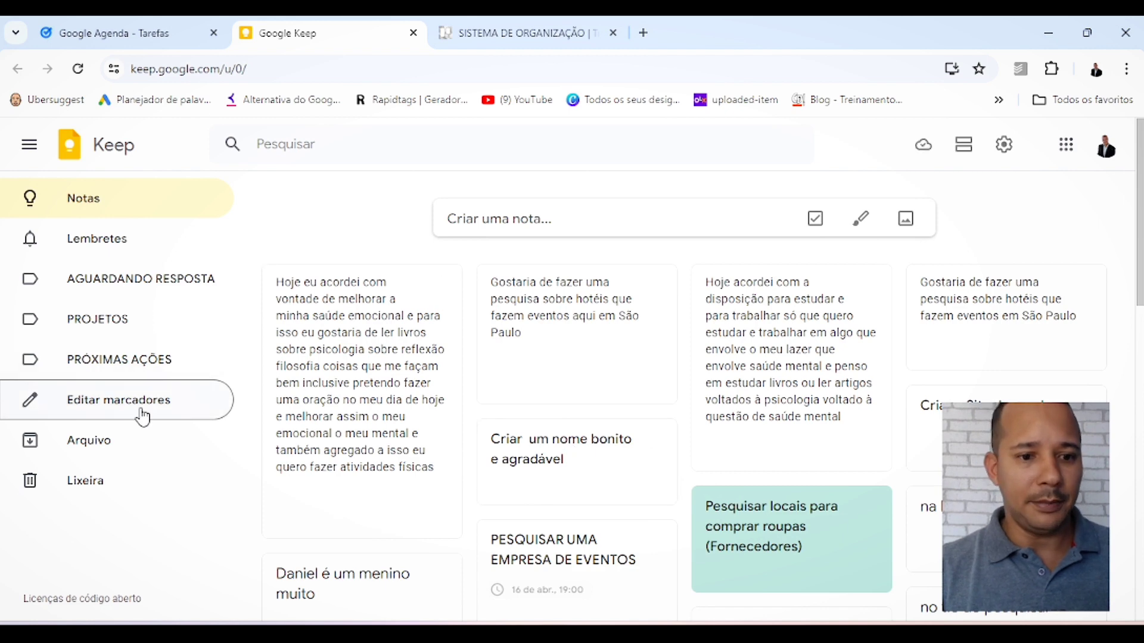
Create a label named "ALGUM DIA TALVEZ"
{"action": "left_click", "coordinate": [112, 411]}
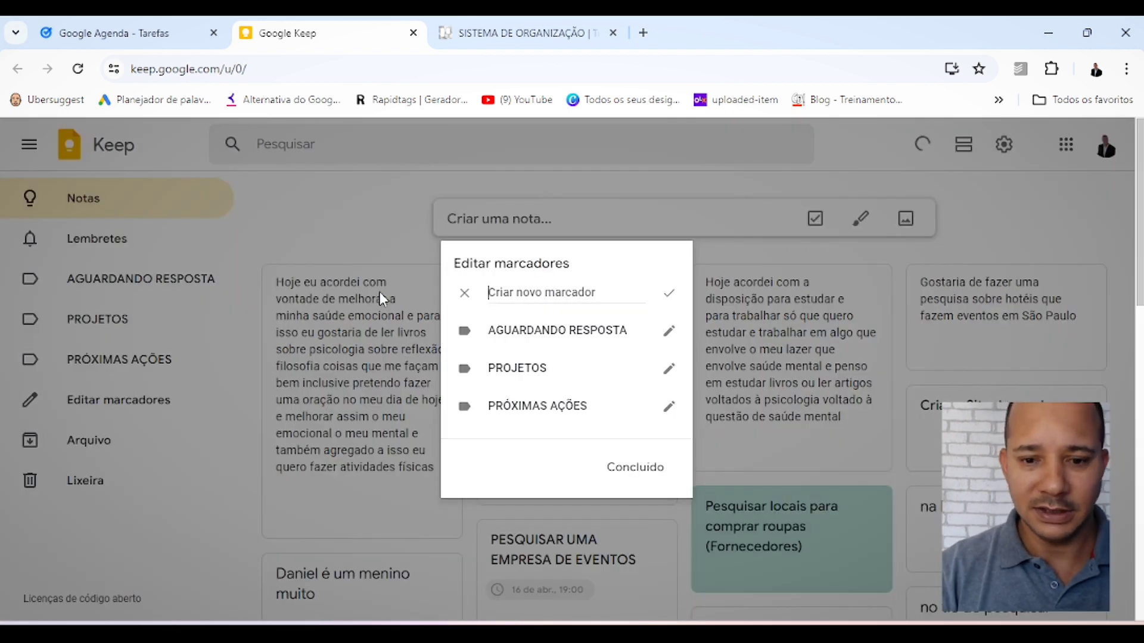
{"action": "type", "text": "ALGUM"}
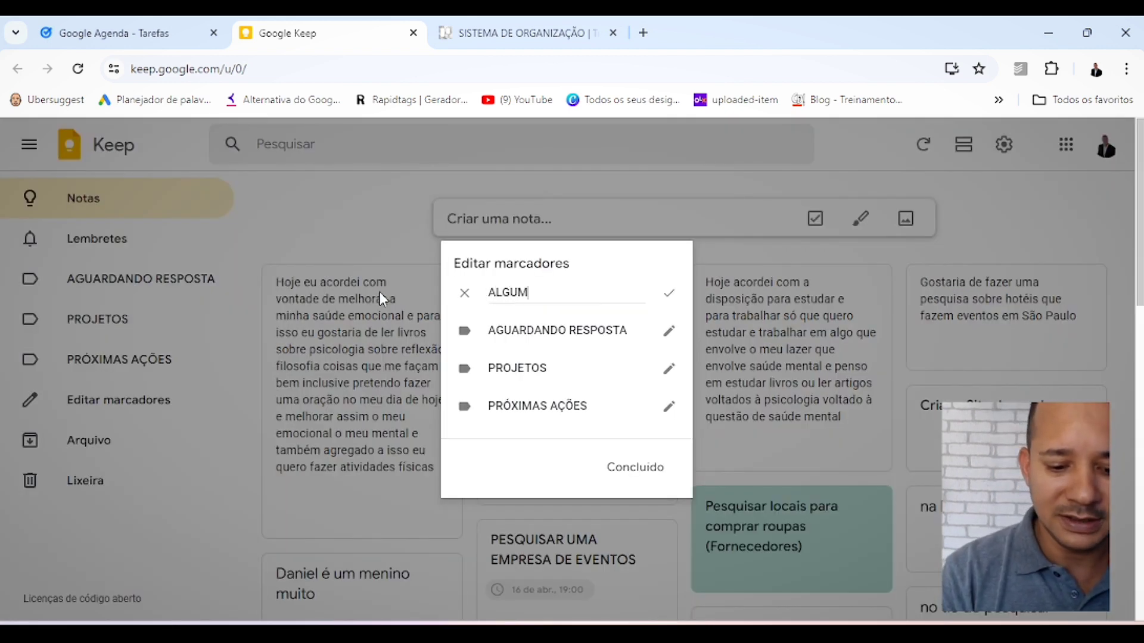
{"action": "type", "text": " DIA TALVEZ"}
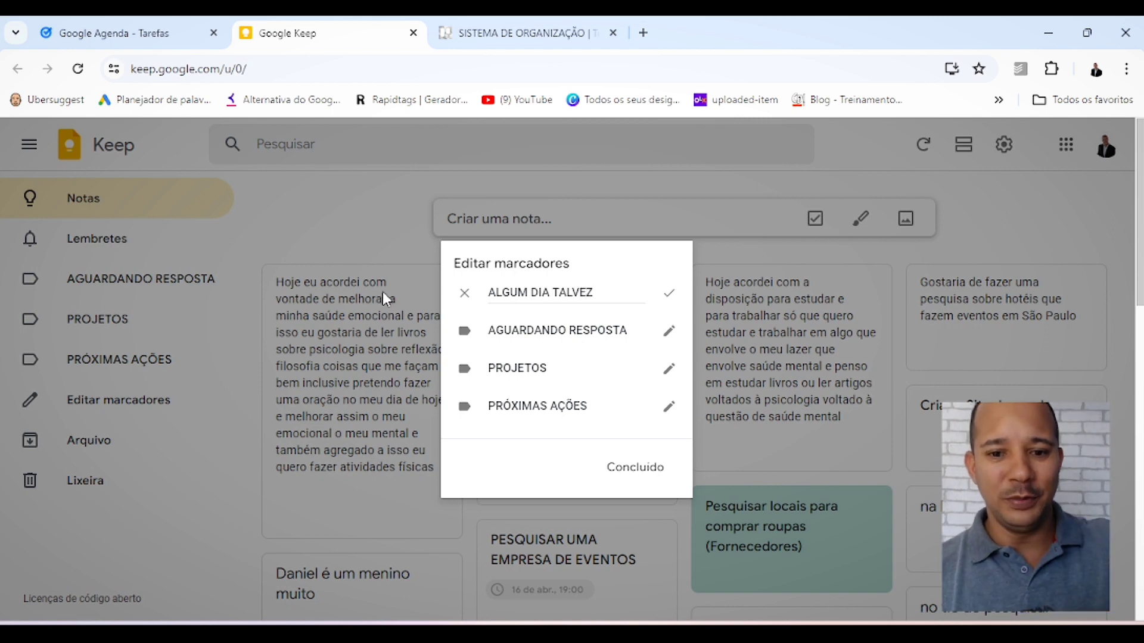
{"action": "left_click", "coordinate": [635, 468]}
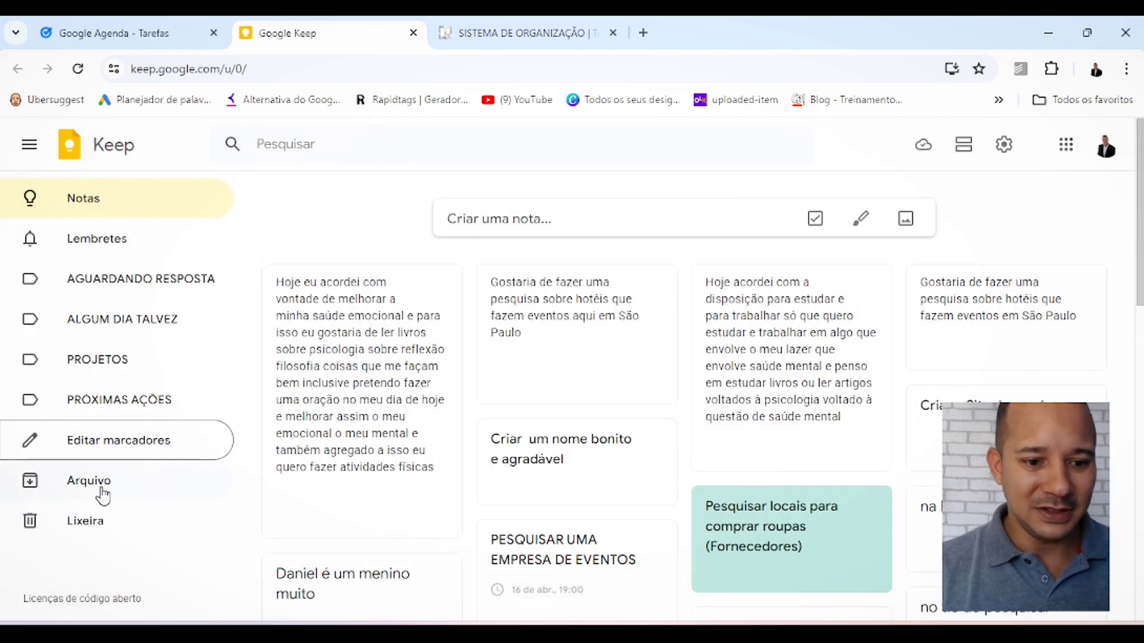
Create a label named "REFERÊNCIAS"
{"action": "left_click", "coordinate": [110, 456]}
{"action": "type", "text": "RE"}
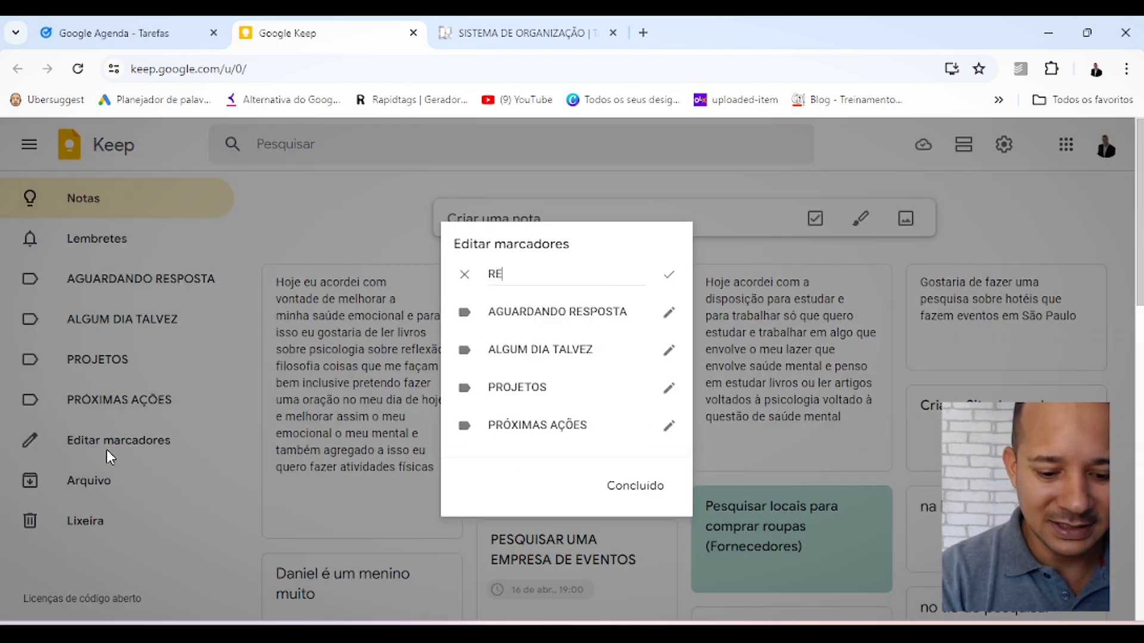
{"action": "type", "text": "FERÊNCIAS"}
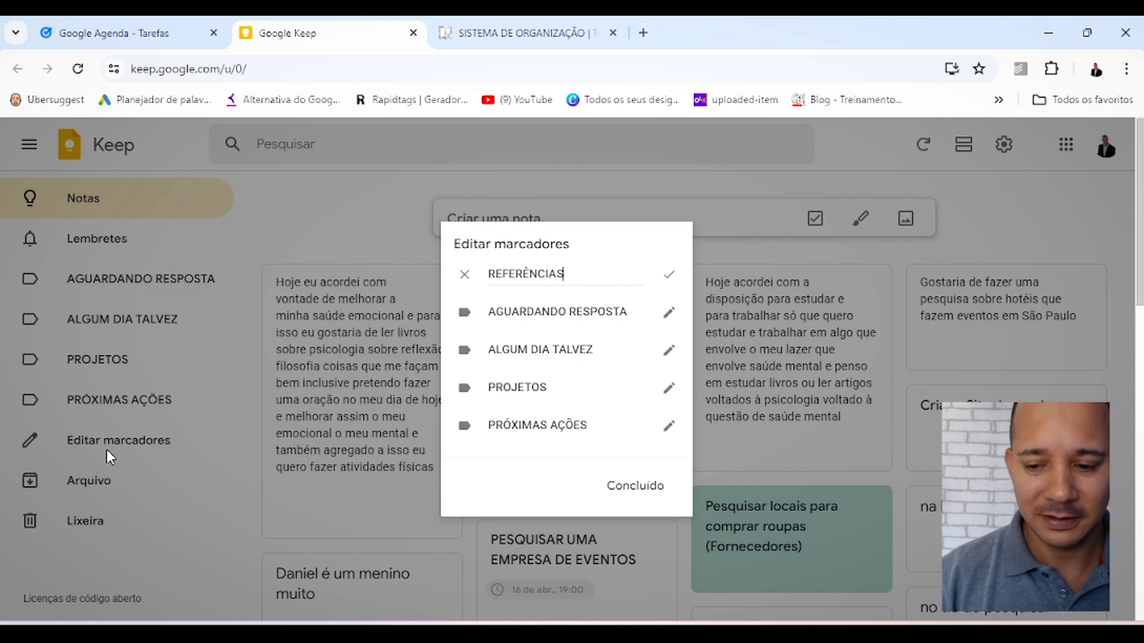
{"action": "left_click", "coordinate": [633, 485]}
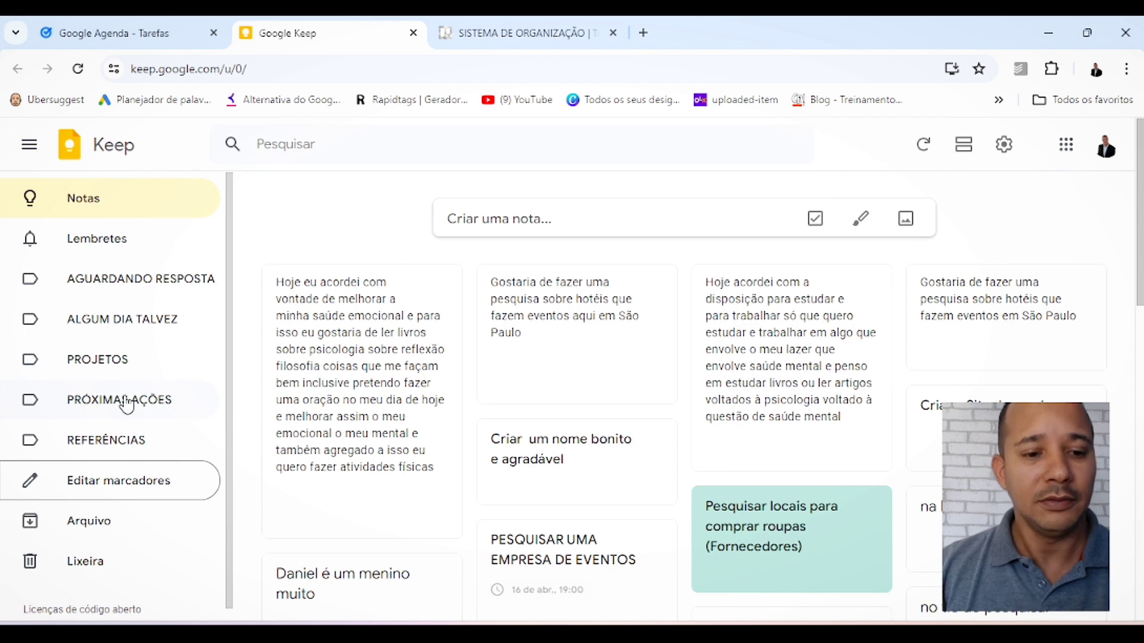
Rename the PRÓXIMAS AÇÕES label as "!PRÓXIMAS AÇÕES"
{"action": "left_click", "coordinate": [92, 480]}
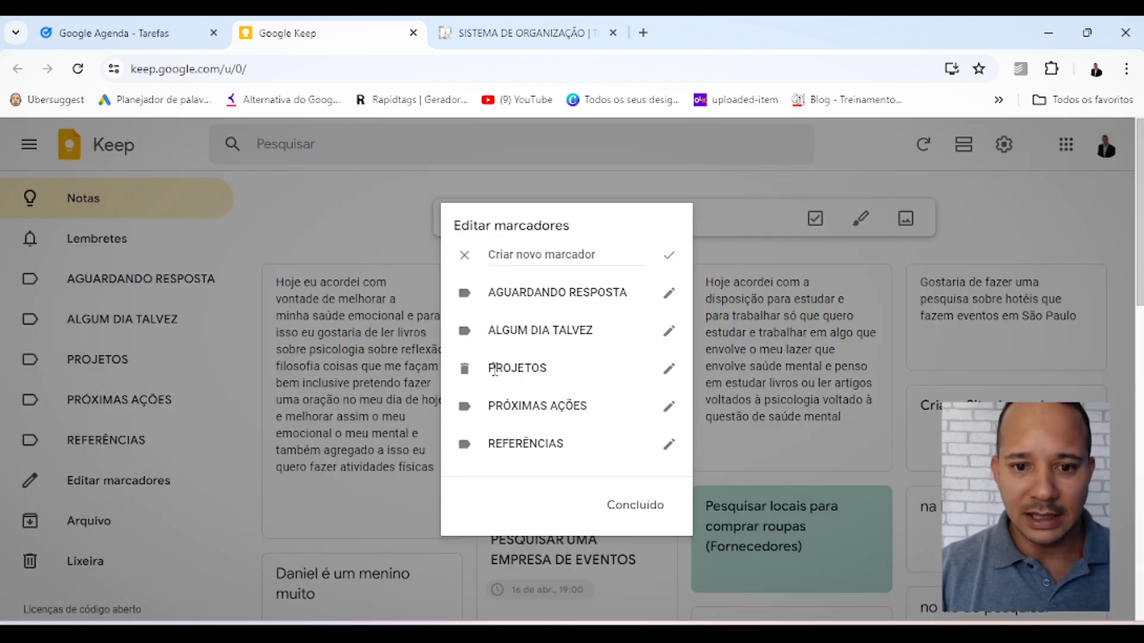
{"action": "left_click", "coordinate": [669, 407]}
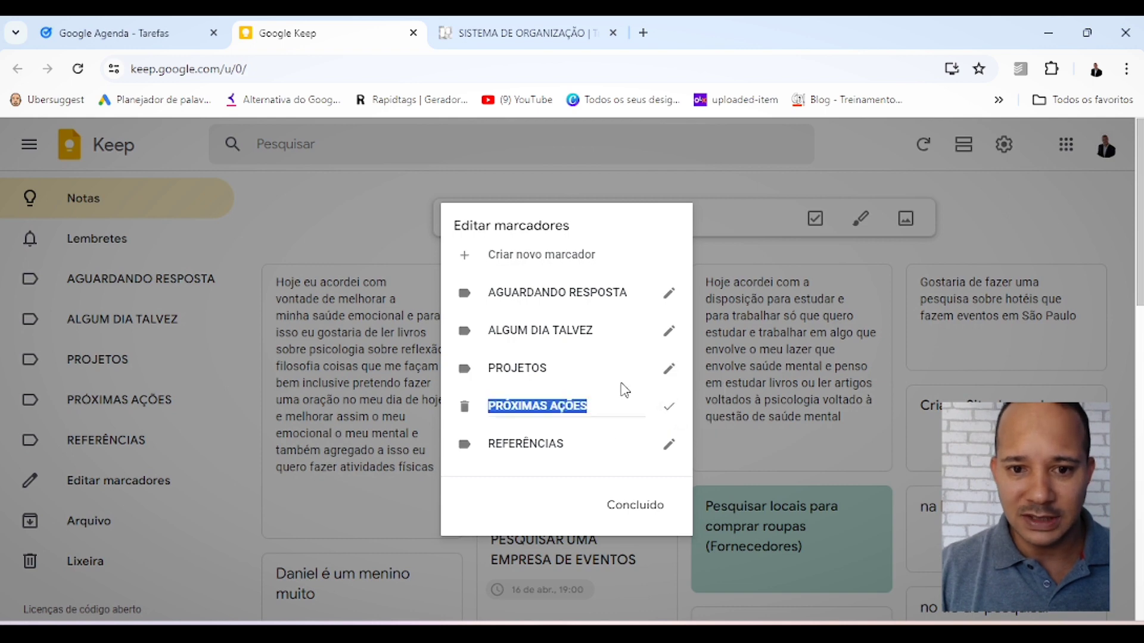
{"action": "left_click", "coordinate": [489, 410]}
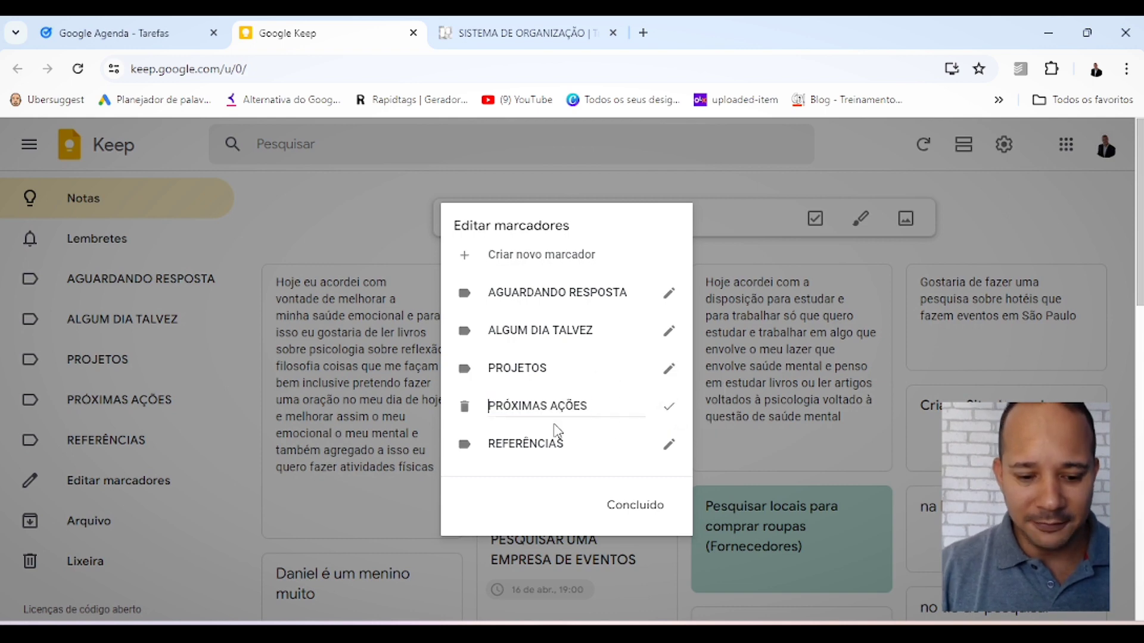
{"action": "type", "text": "!"}
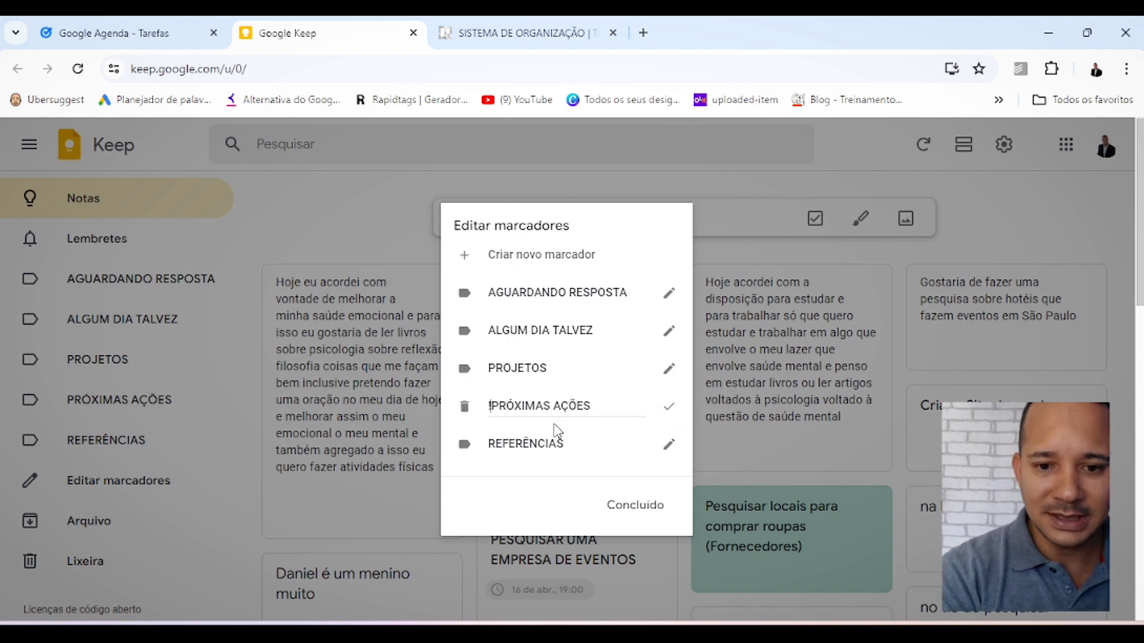
{"action": "left_click", "coordinate": [650, 505]}
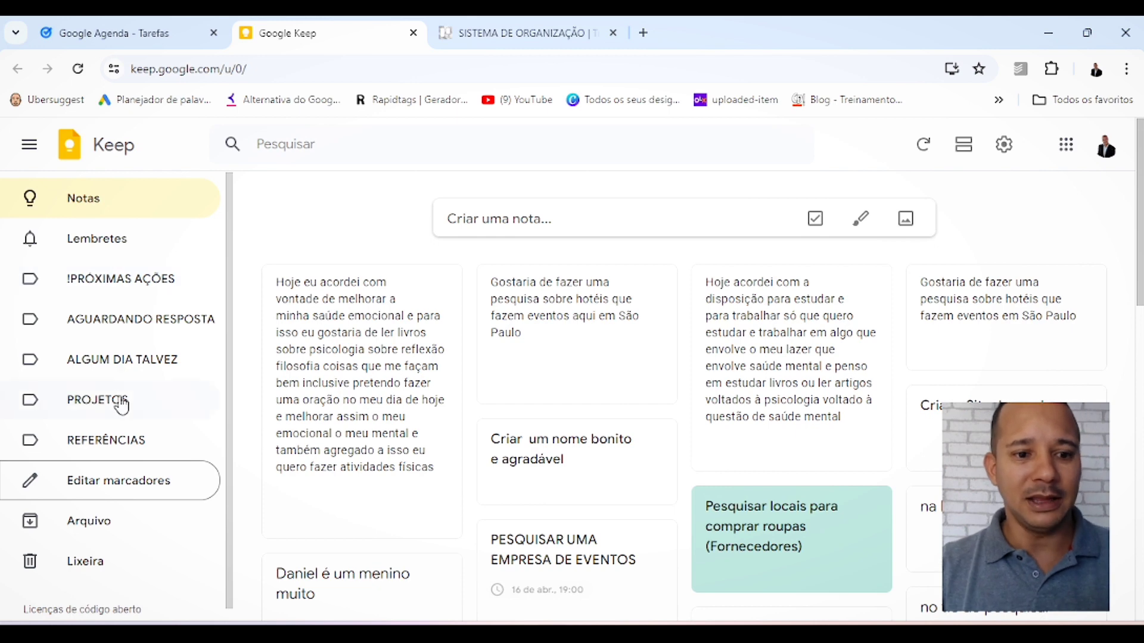
Rename the PROJETOS label as "!!PROJETOS"
{"action": "left_click", "coordinate": [122, 405]}
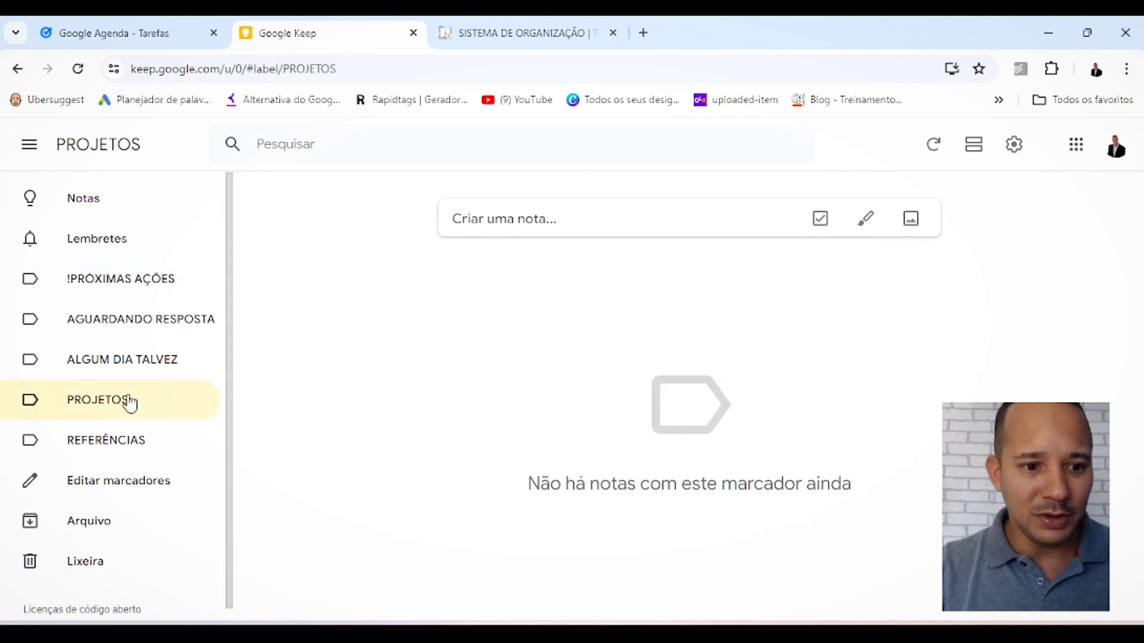
{"action": "left_click", "coordinate": [107, 492]}
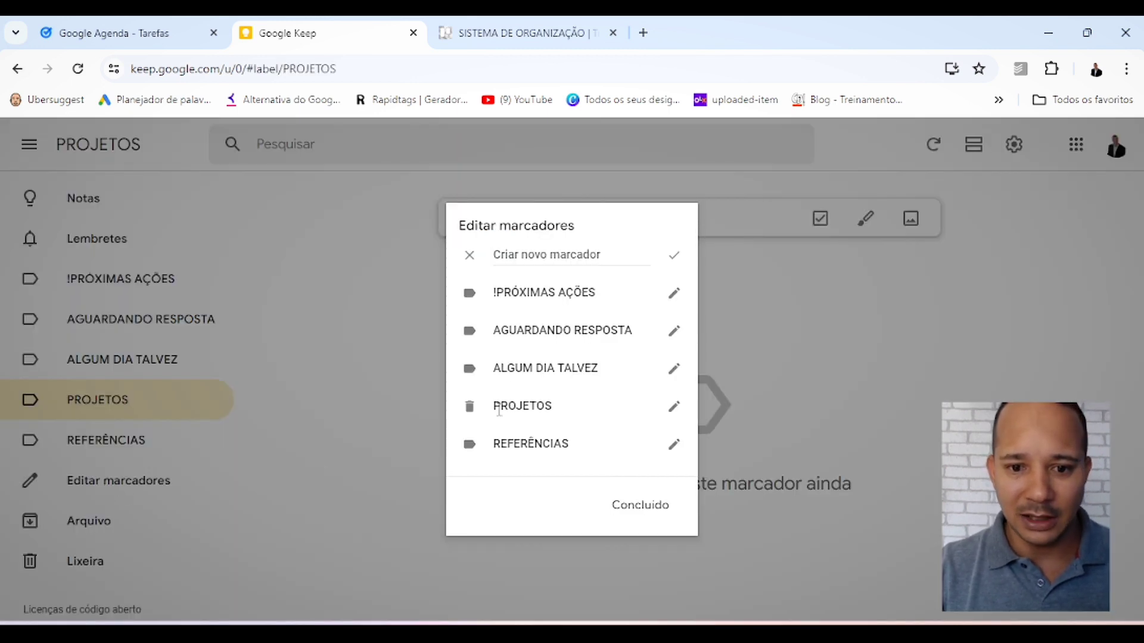
{"action": "left_click", "coordinate": [675, 410]}
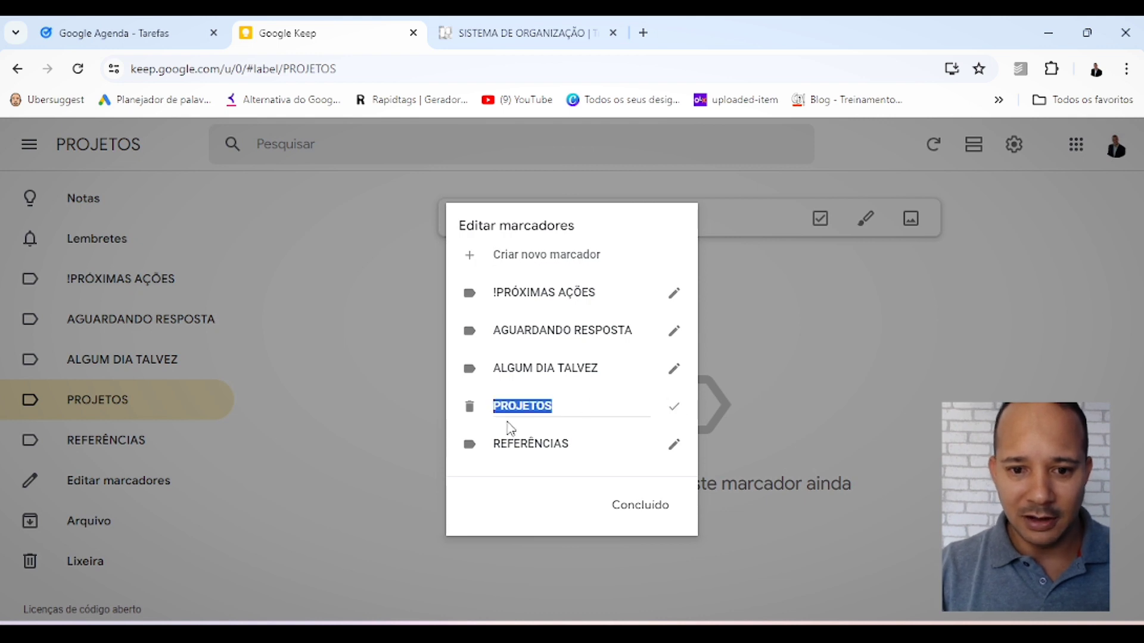
{"action": "left_click", "coordinate": [495, 406]}
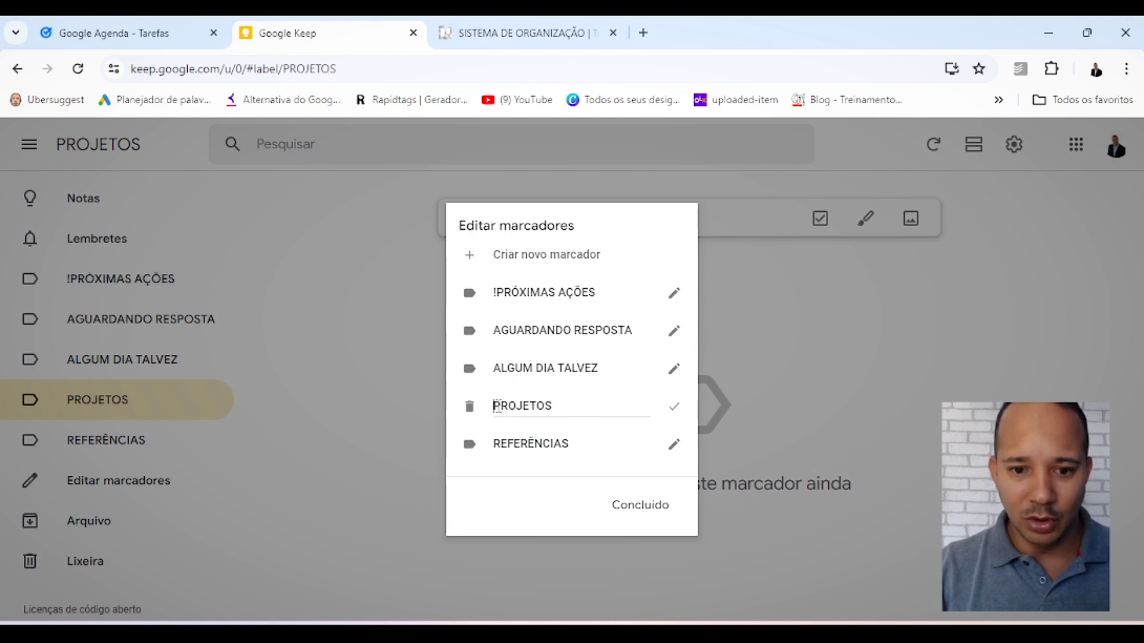
{"action": "type", "text": "!"}
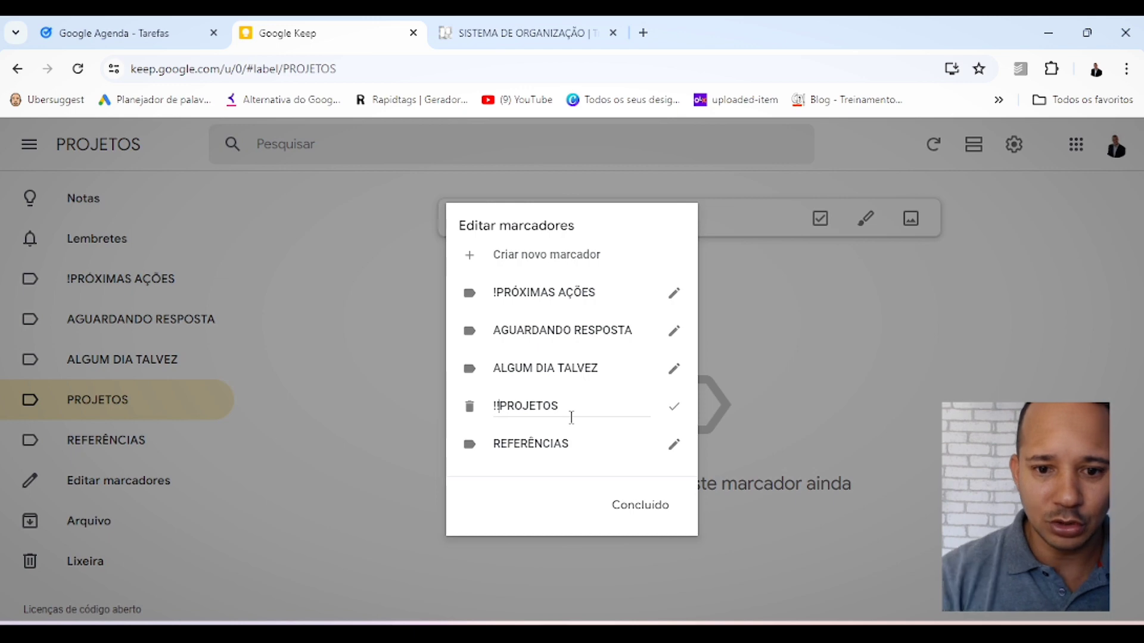
{"action": "left_click", "coordinate": [657, 514]}
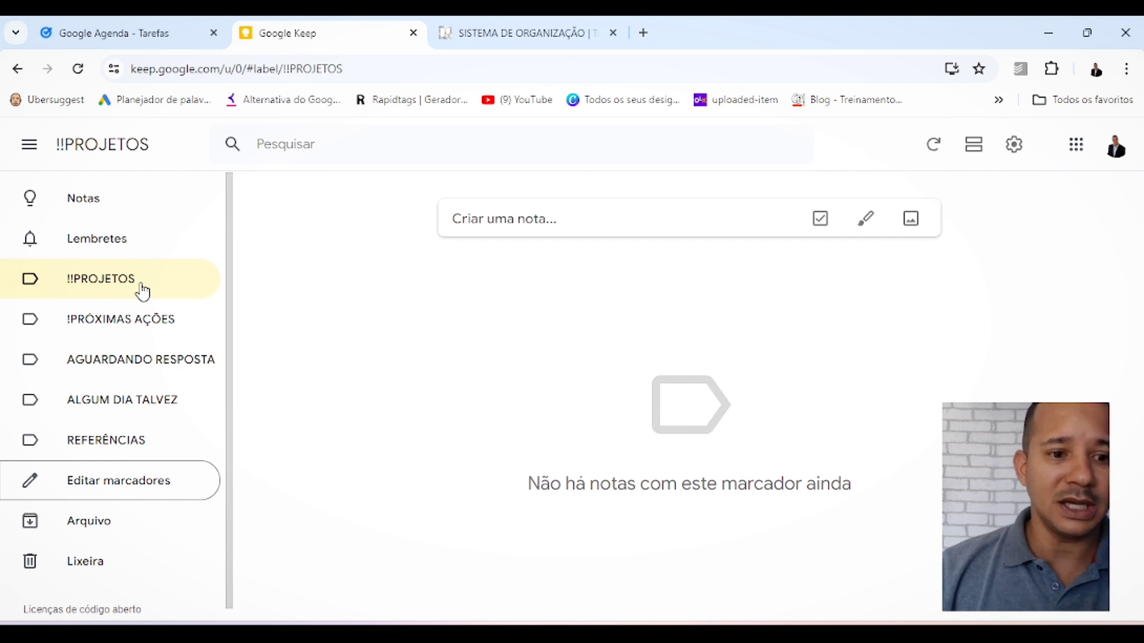
{"action": "left_click", "coordinate": [134, 324]}
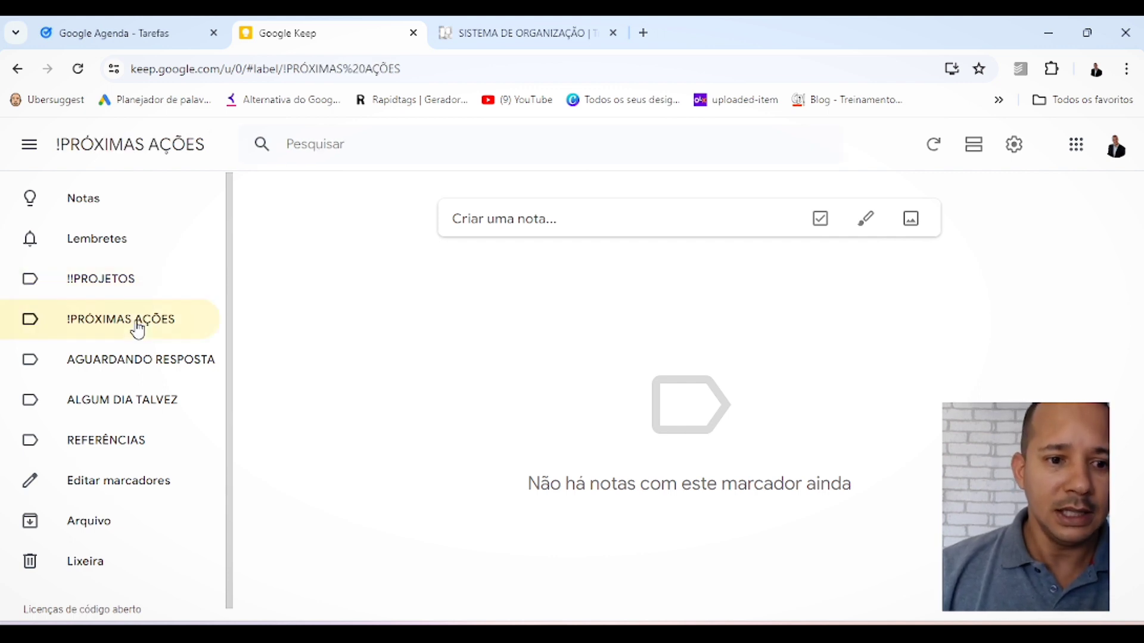
{"action": "left_click", "coordinate": [518, 226]}
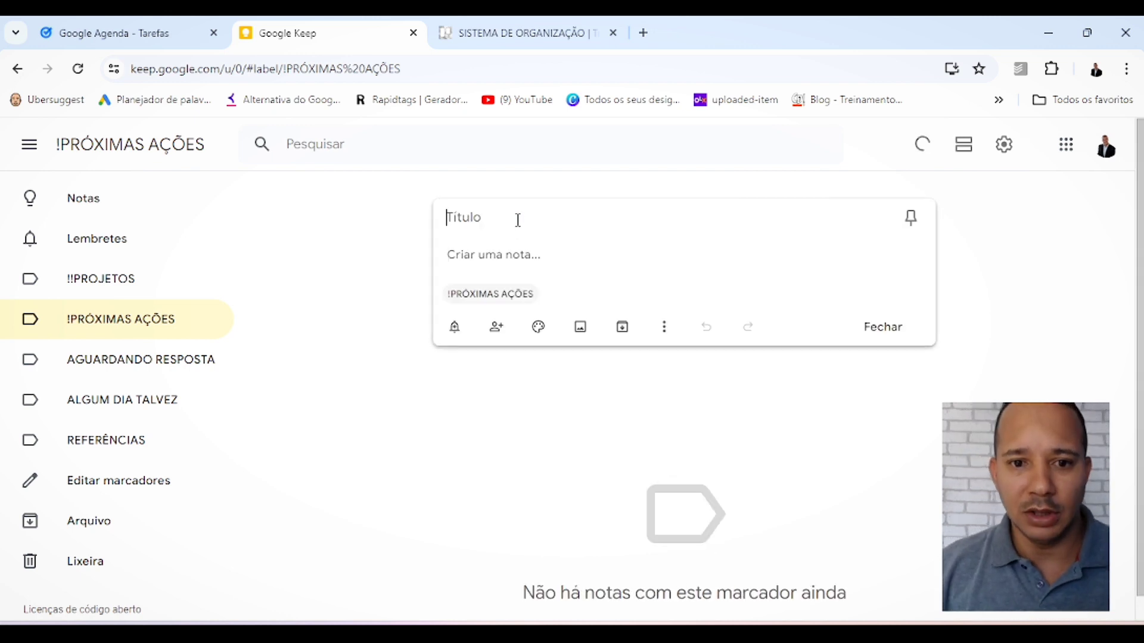
{"action": "left_click", "coordinate": [518, 220]}
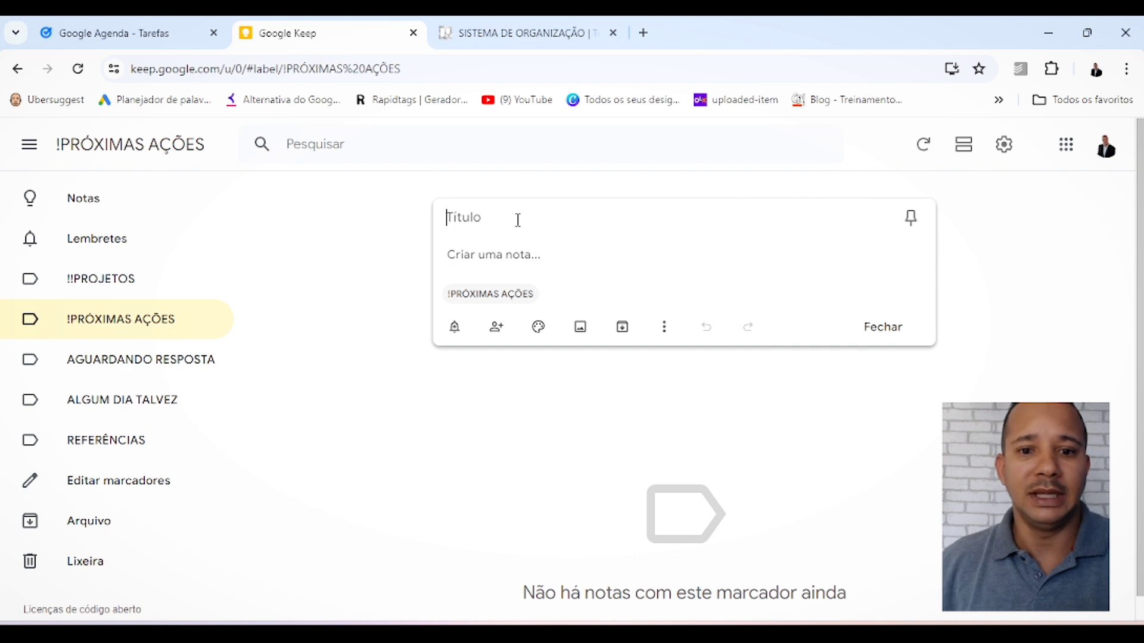
{"action": "type", "text": "@"}
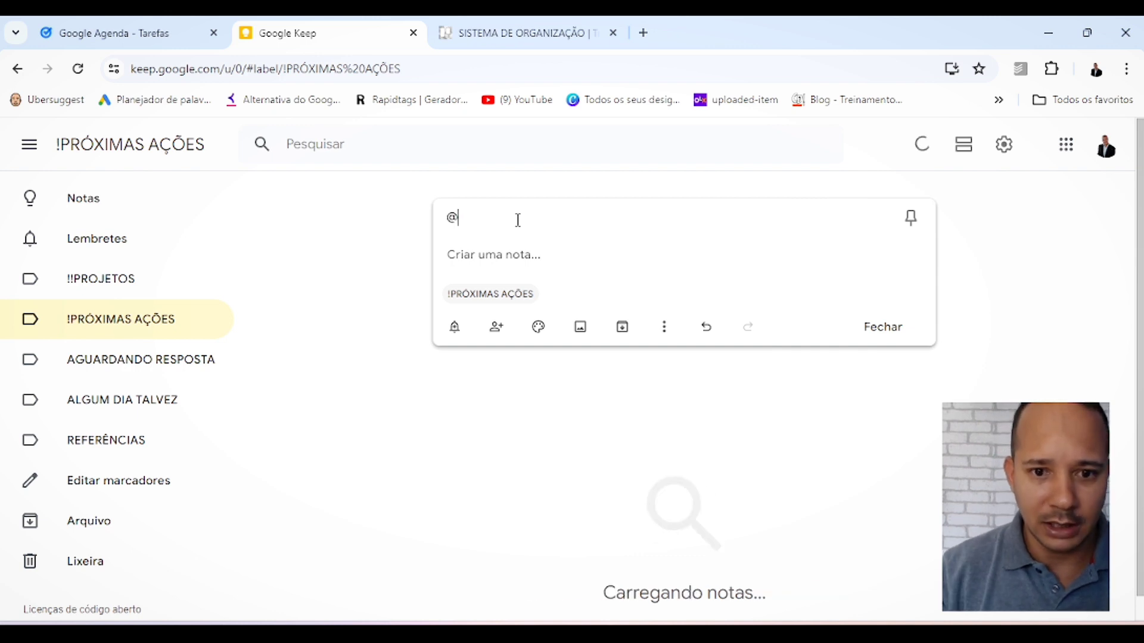
{"action": "type", "text": "COMPUTADOR"}
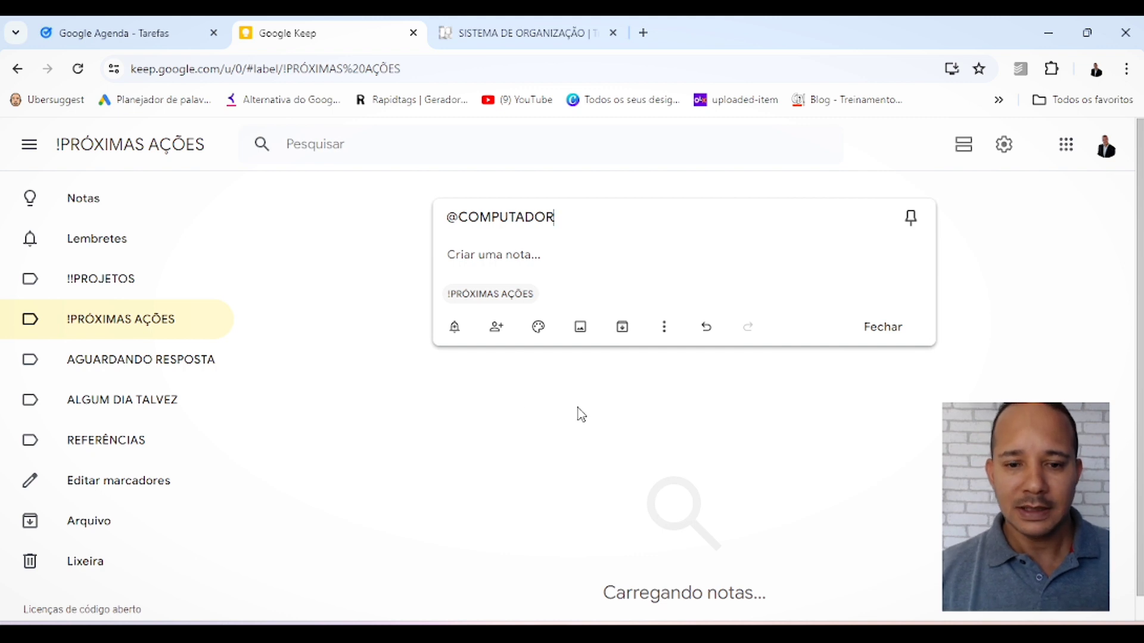
{"action": "left_click", "coordinate": [553, 258]}
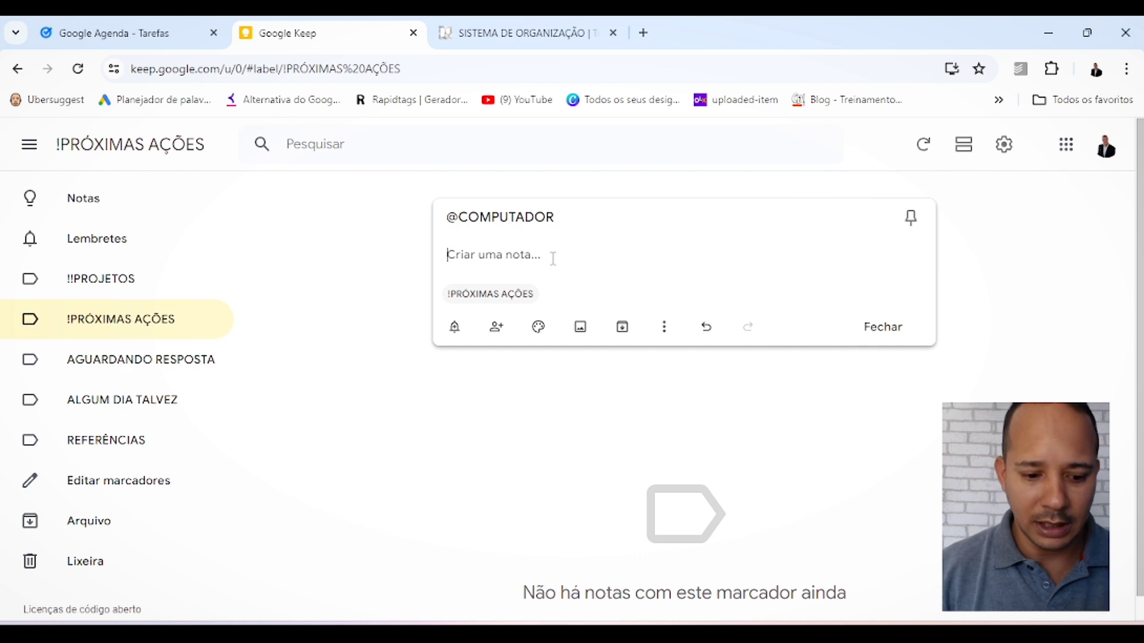
{"action": "type", "text": "Fa"}
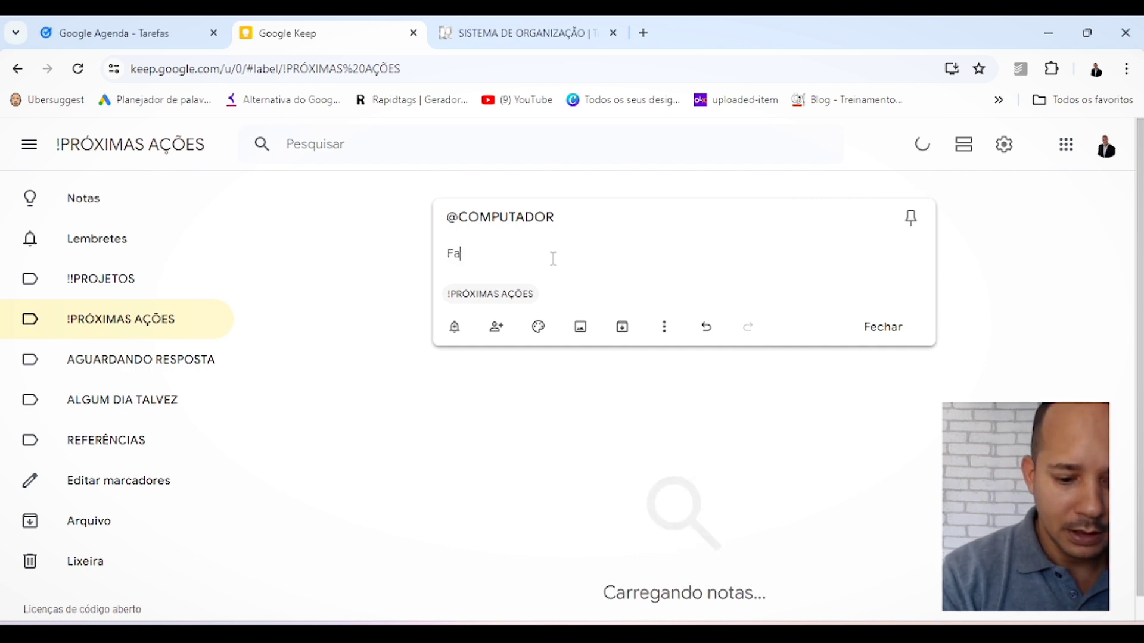
{"action": "type", "text": "zer uma apresentação"}
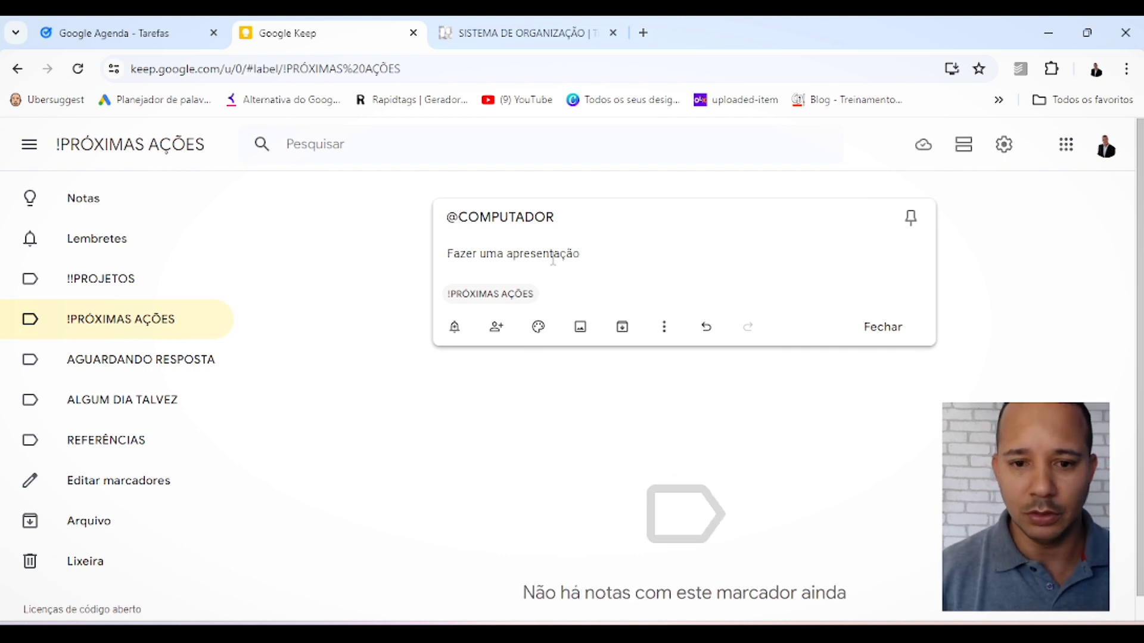
{"action": "key", "text": "Return"}
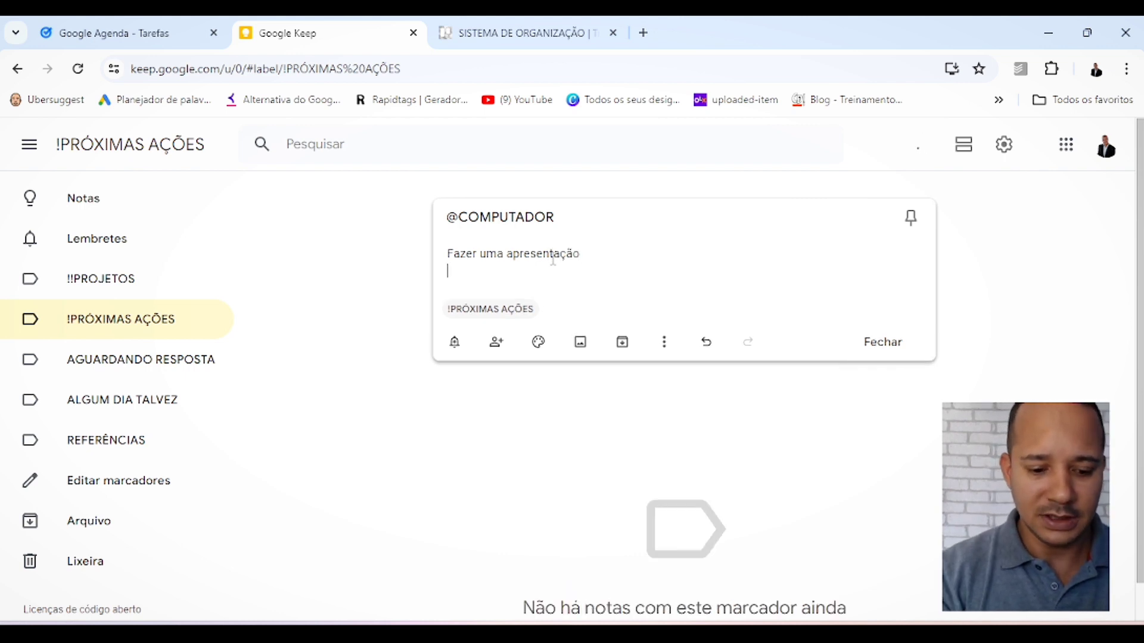
{"action": "type", "text": "C"}
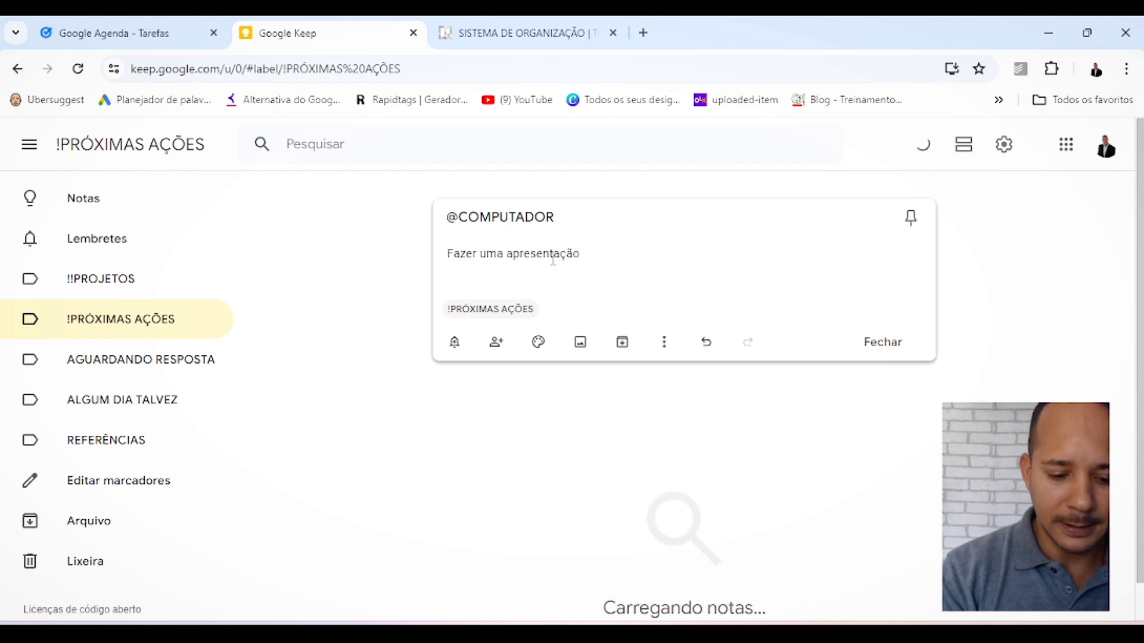
{"action": "type", "text": "riar uma "}
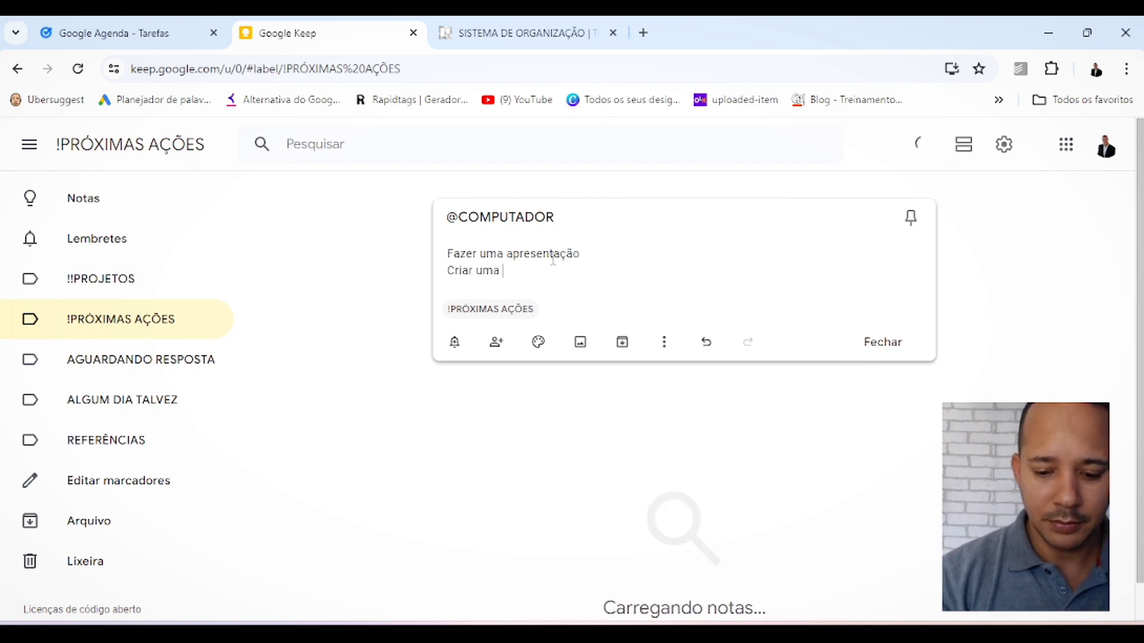
{"action": "type", "text": "planilha de dados"}
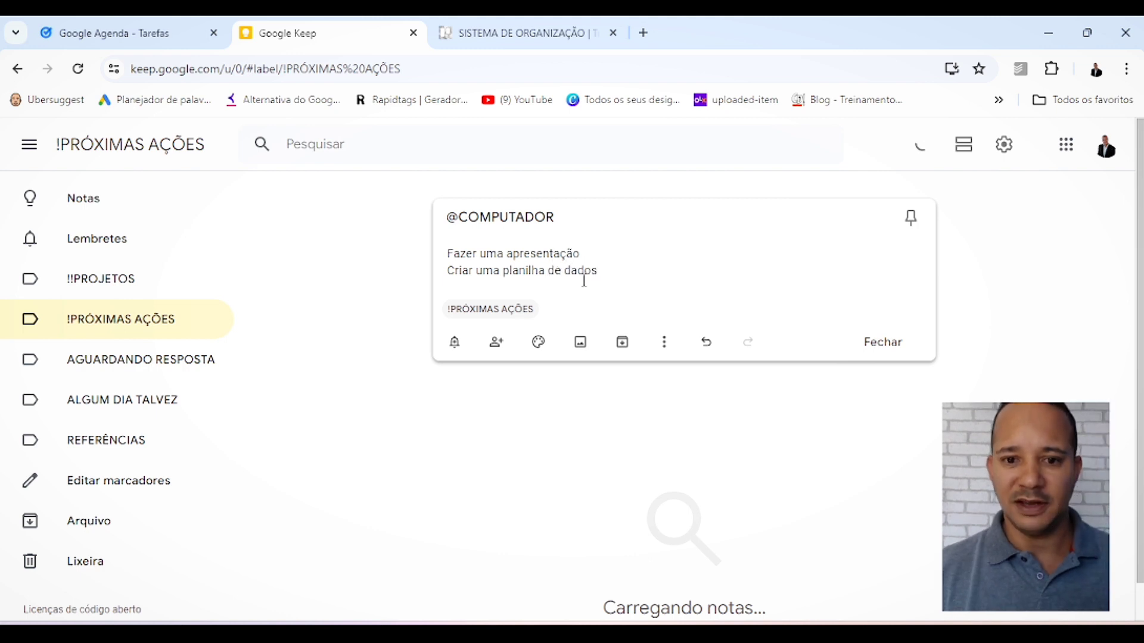
{"action": "left_click_drag", "start_coordinate": [609, 269], "coordinate": [427, 247]}
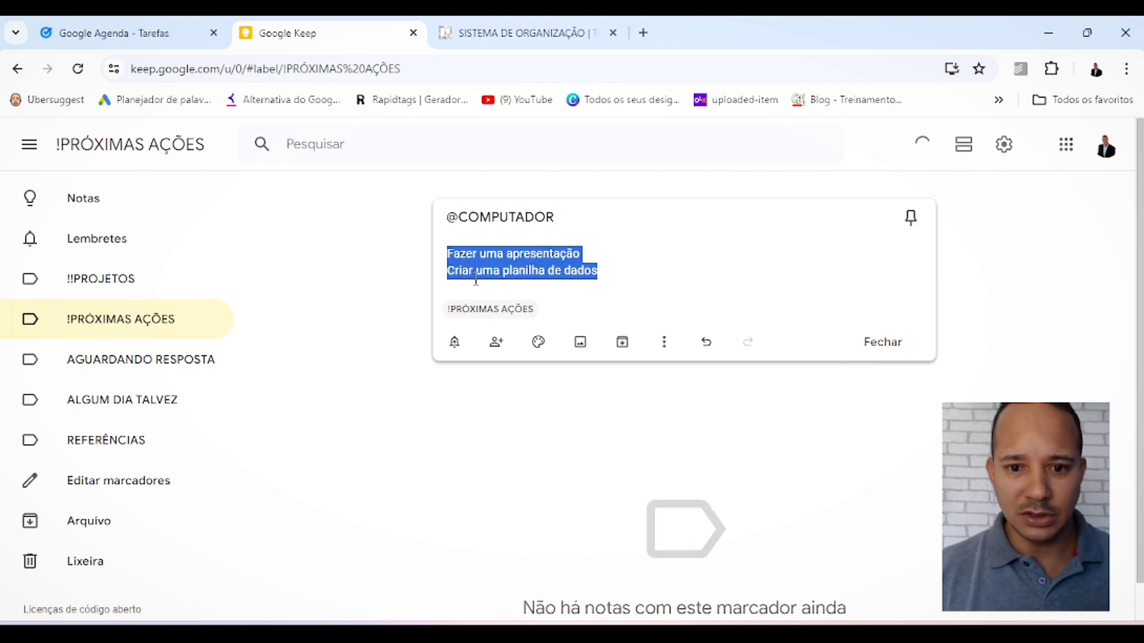
{"action": "left_click", "coordinate": [666, 347]}
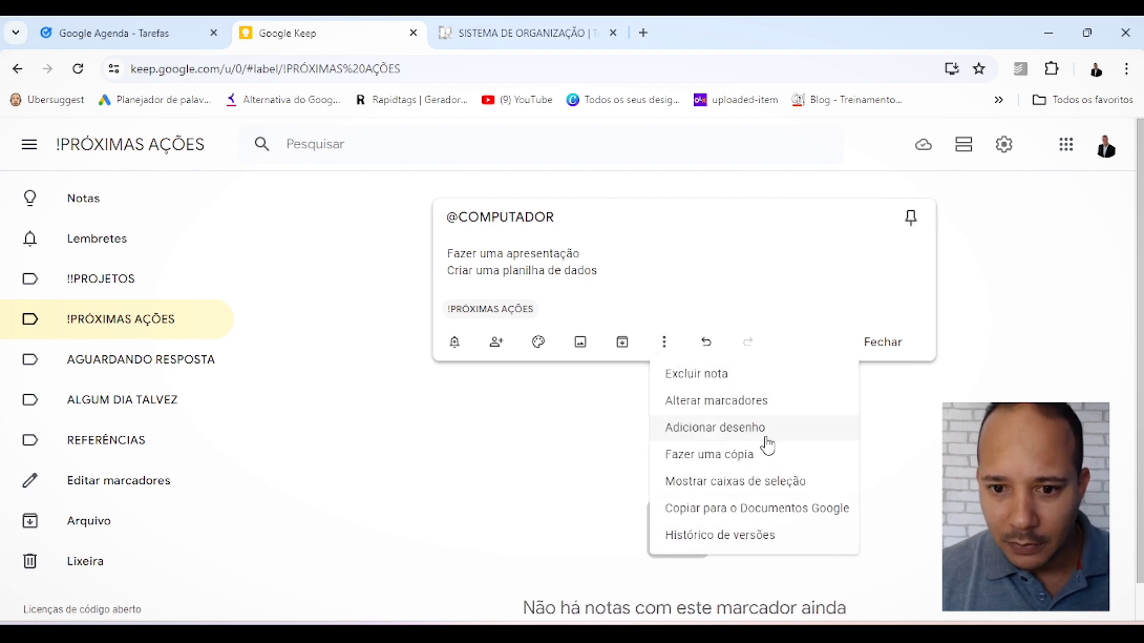
{"action": "left_click", "coordinate": [763, 482]}
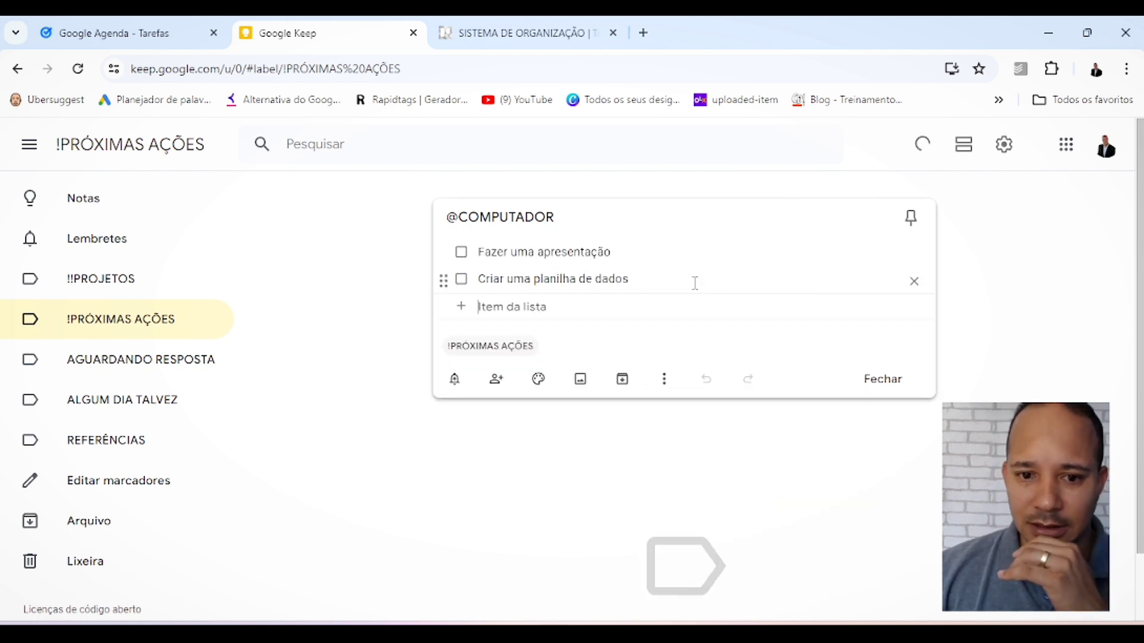
{"action": "left_click", "coordinate": [659, 387]}
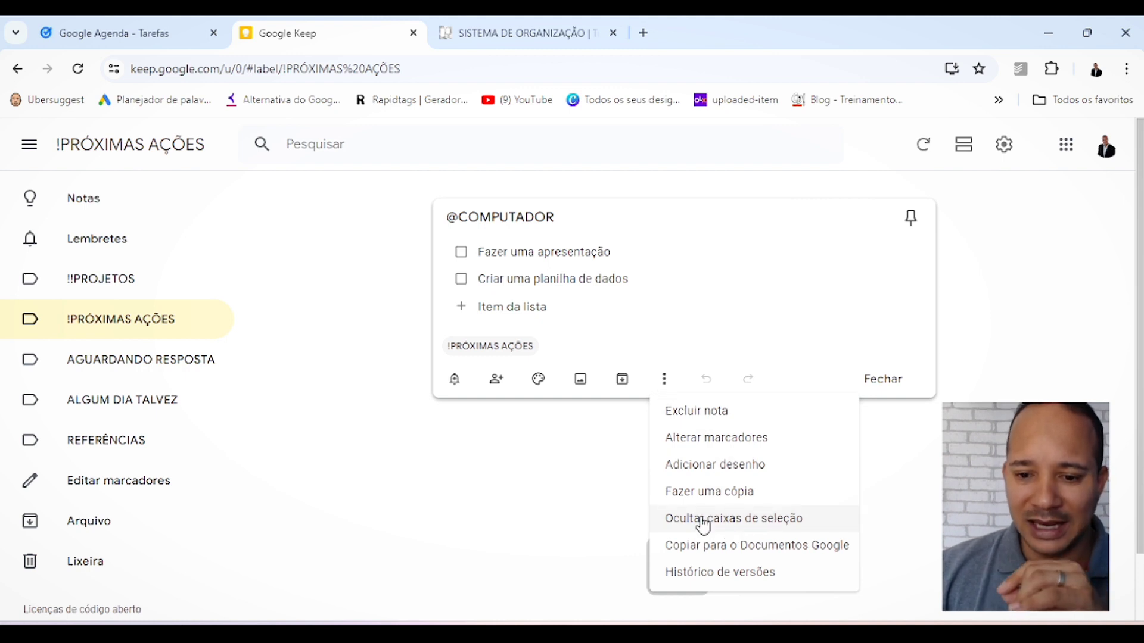
{"action": "left_click", "coordinate": [724, 524]}
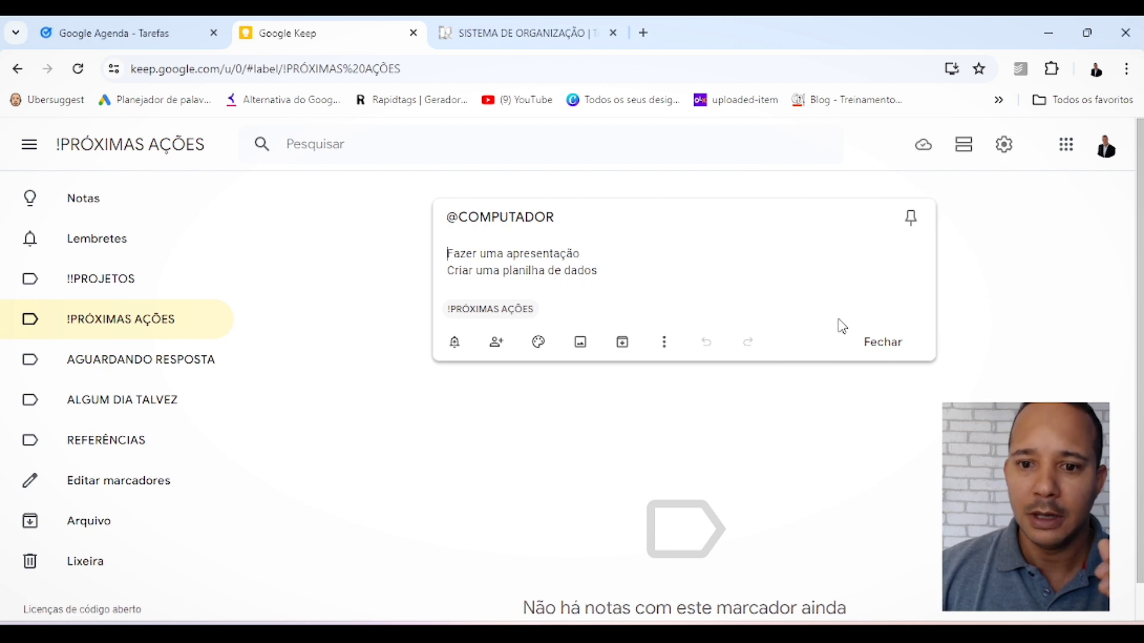
{"action": "left_click", "coordinate": [664, 349]}
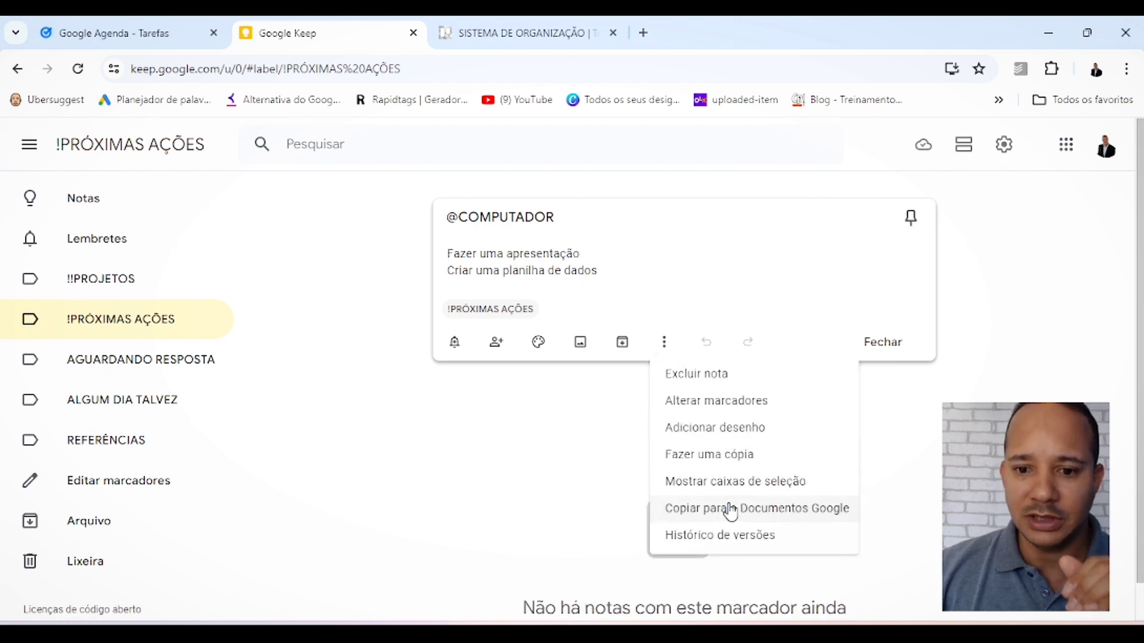
{"action": "left_click", "coordinate": [749, 490]}
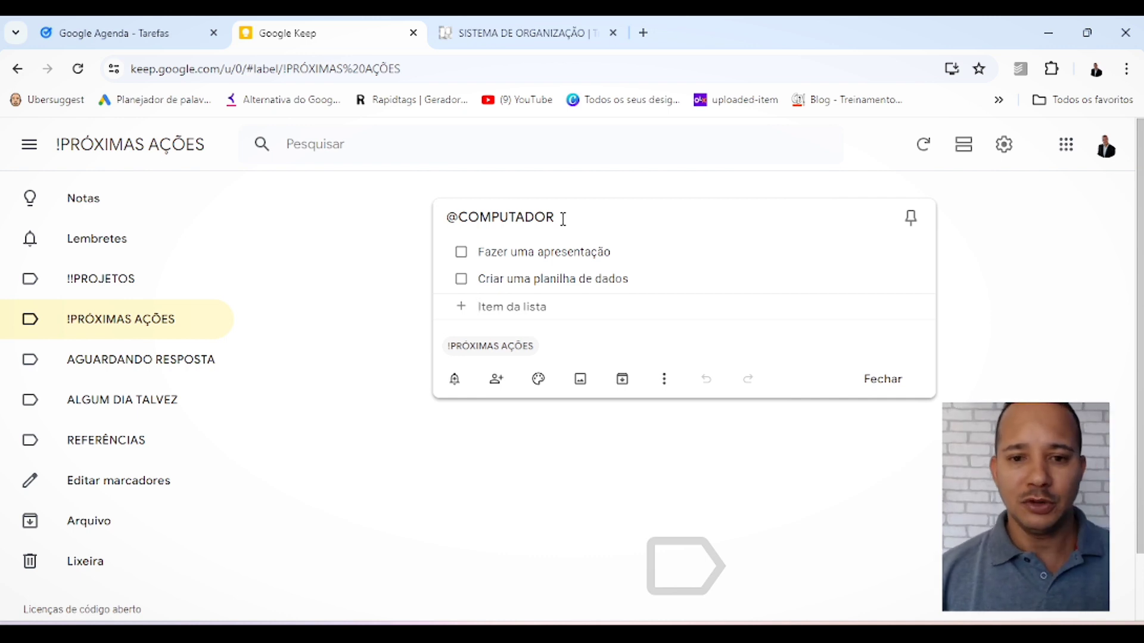
{"action": "left_click", "coordinate": [543, 387]}
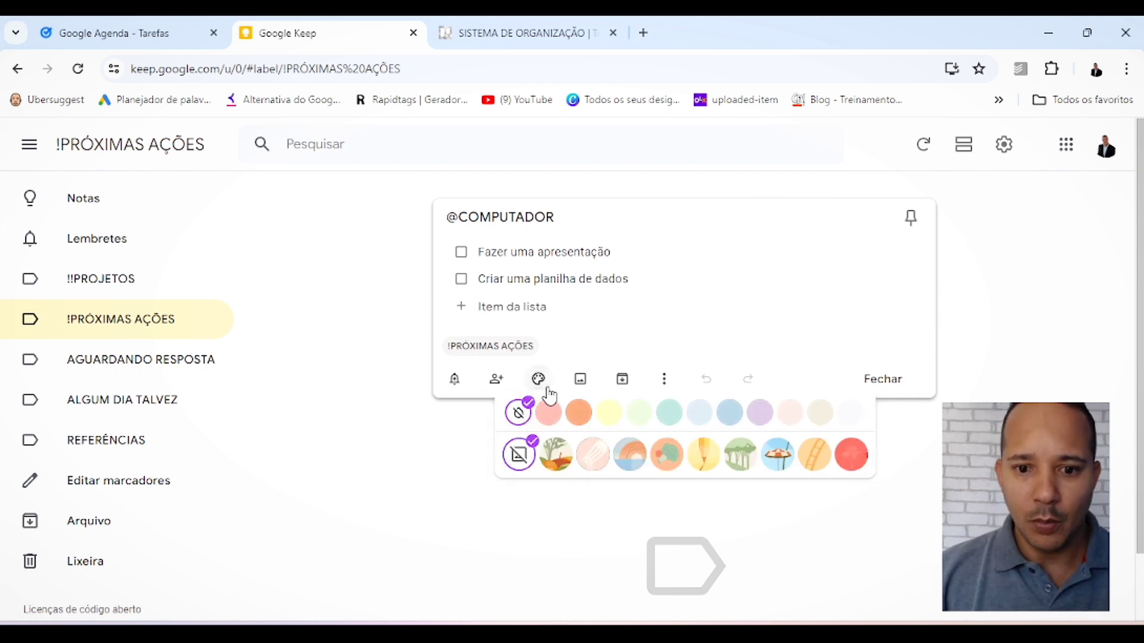
{"action": "left_click", "coordinate": [639, 412]}
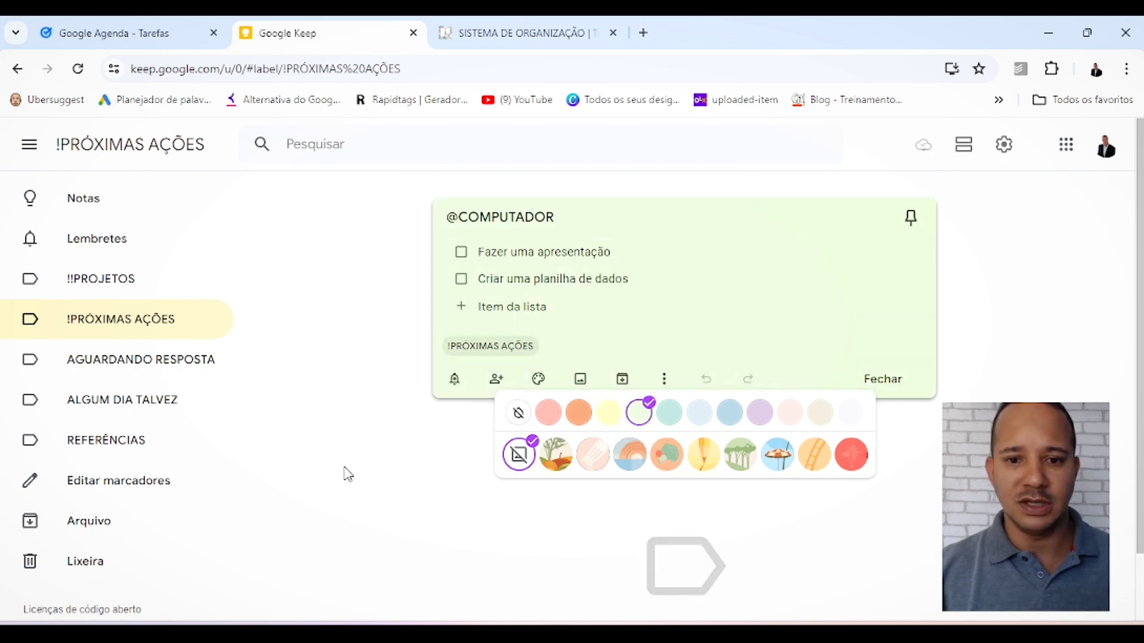
{"action": "left_click", "coordinate": [350, 474]}
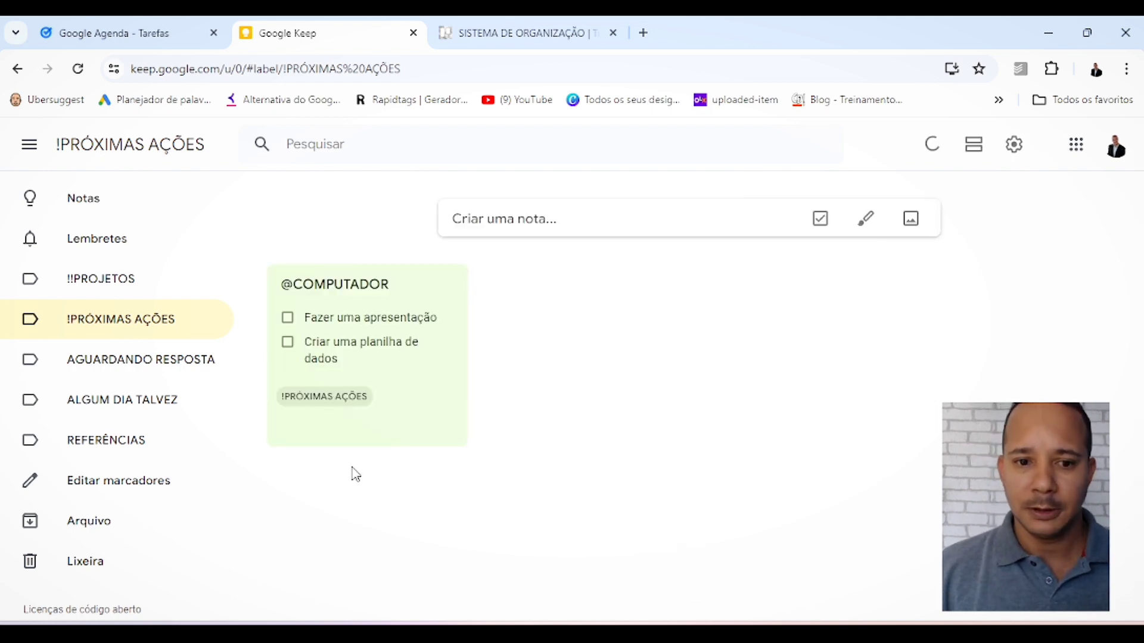
{"action": "left_click", "coordinate": [420, 308]}
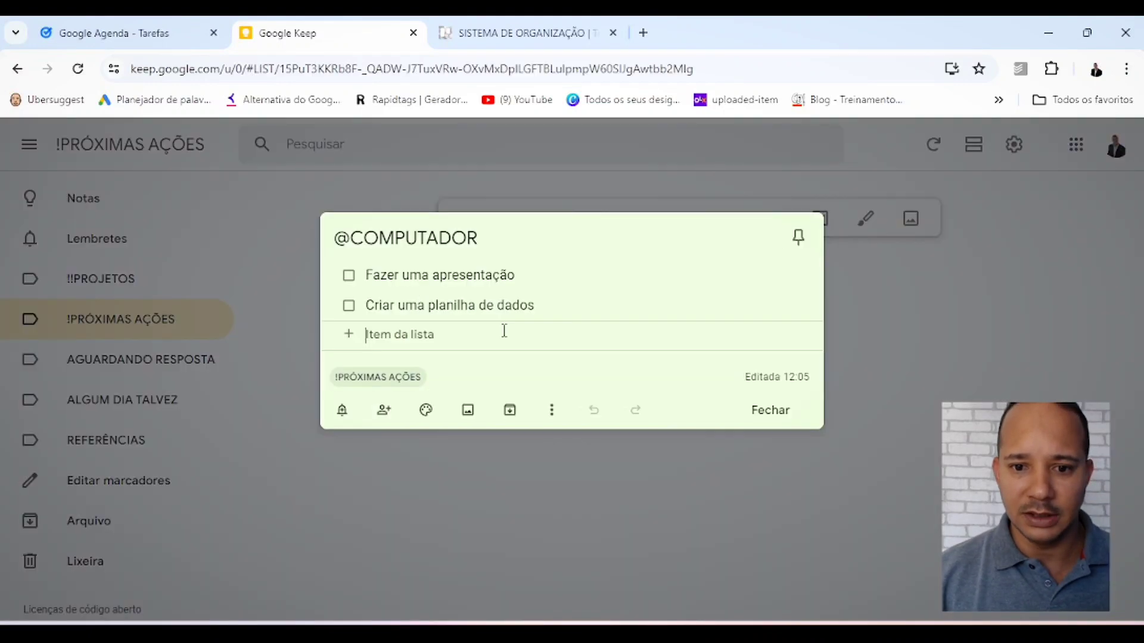
{"action": "left_click", "coordinate": [429, 417]}
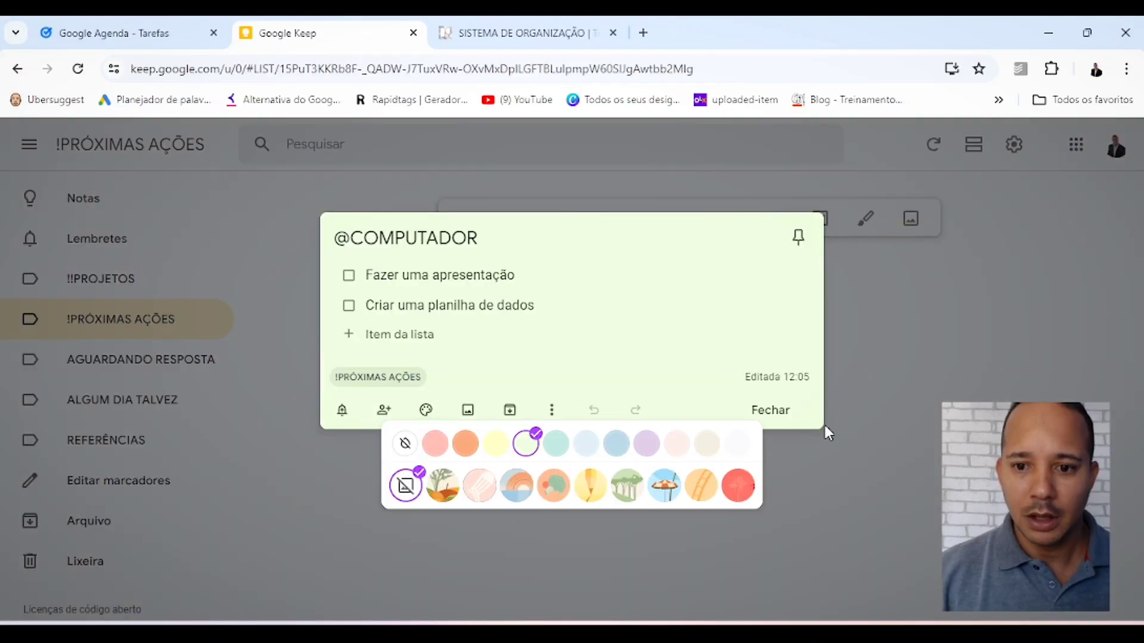
{"action": "left_click", "coordinate": [884, 438]}
{"action": "left_click", "coordinate": [465, 392]}
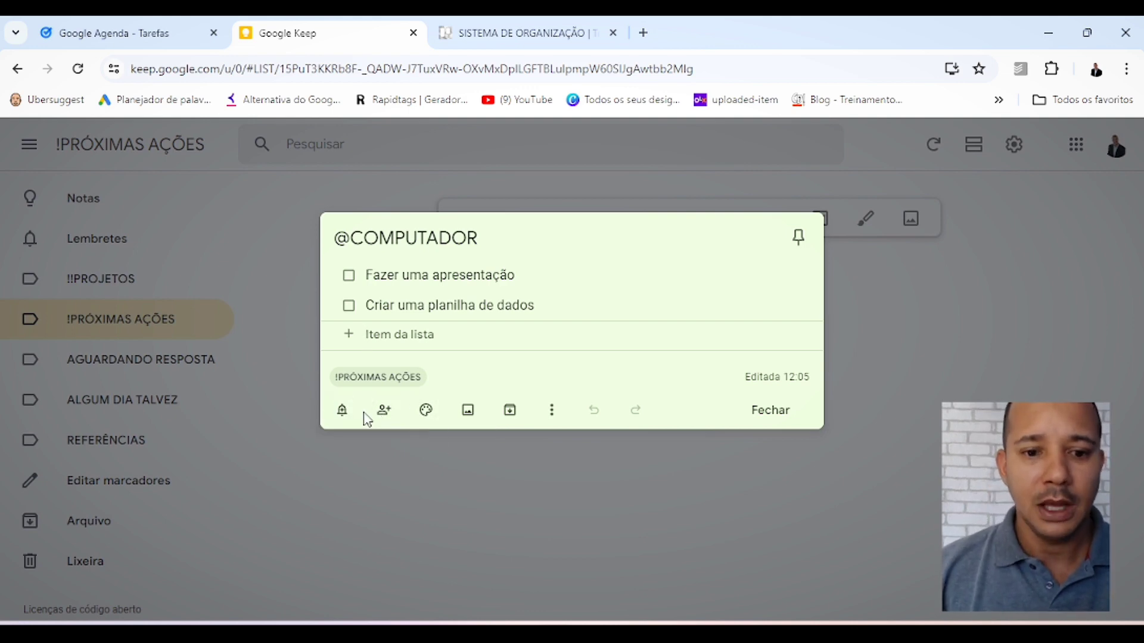
{"action": "left_click", "coordinate": [342, 410]}
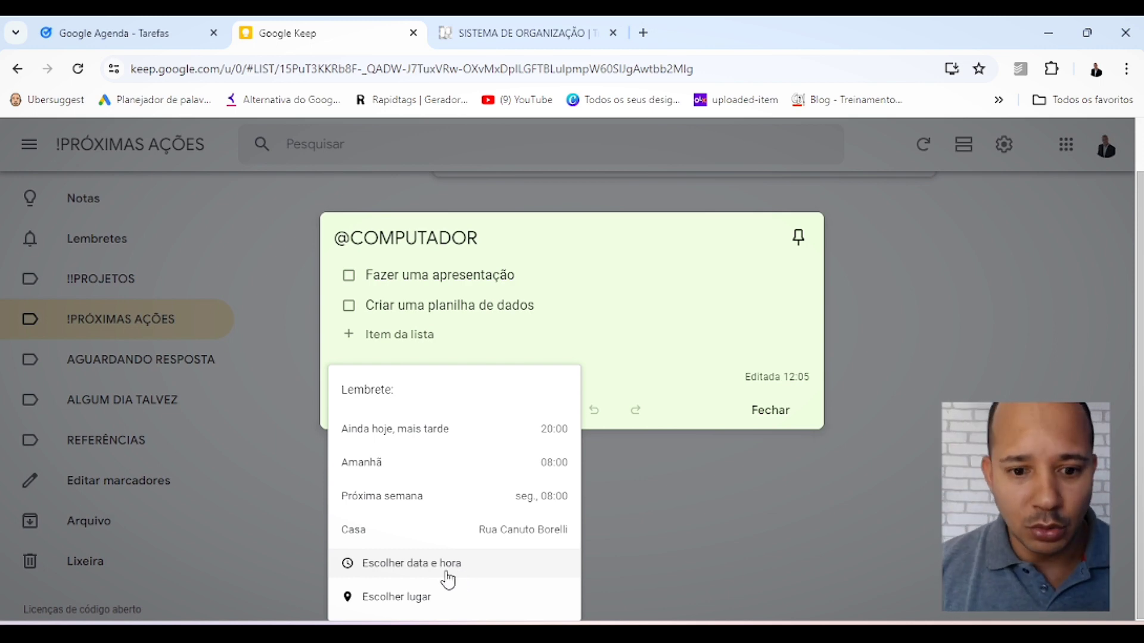
{"action": "left_click", "coordinate": [414, 598]}
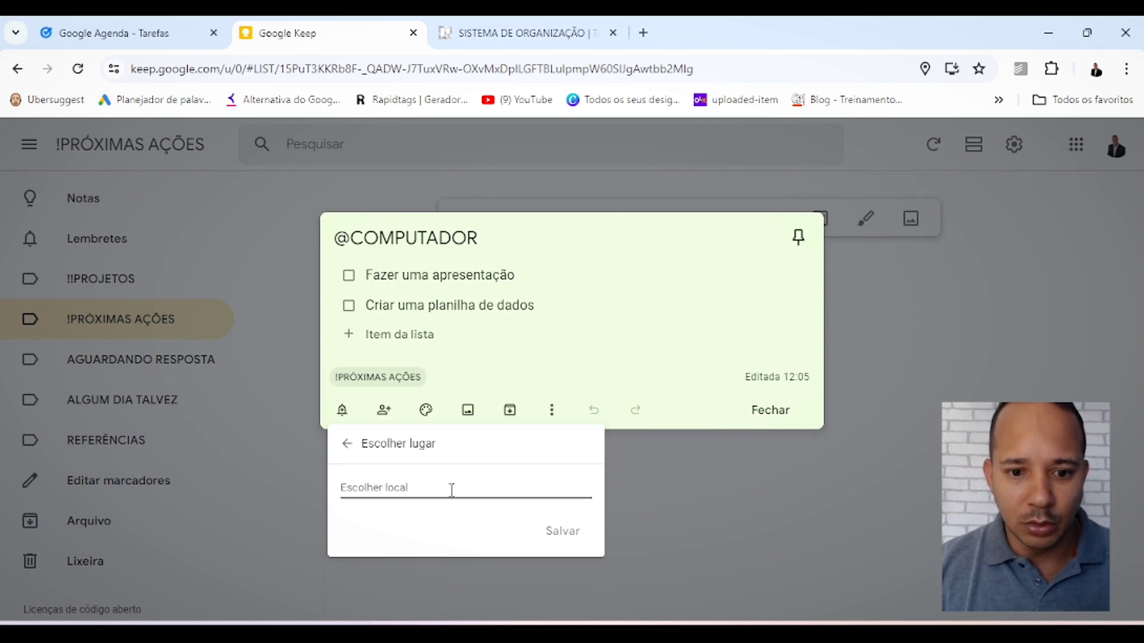
{"action": "type", "text": "casa"}
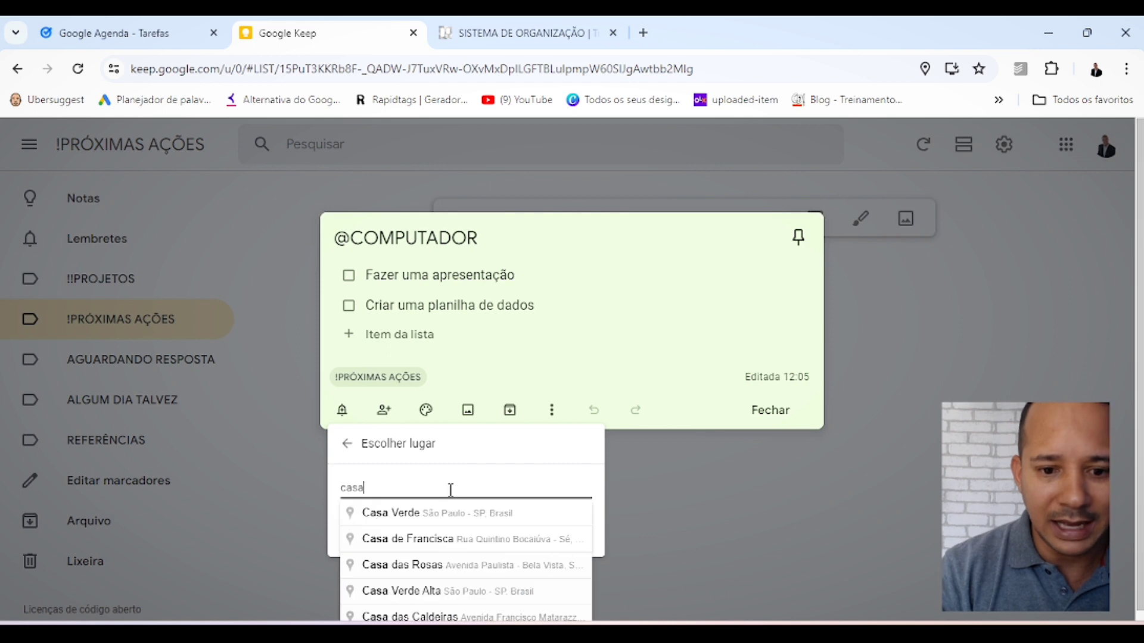
{"action": "key", "text": "BackSpace"}
{"action": "key", "text": "BackSpace"}
{"action": "key", "text": "BackSpace"}
{"action": "key", "text": "BackSpace"}
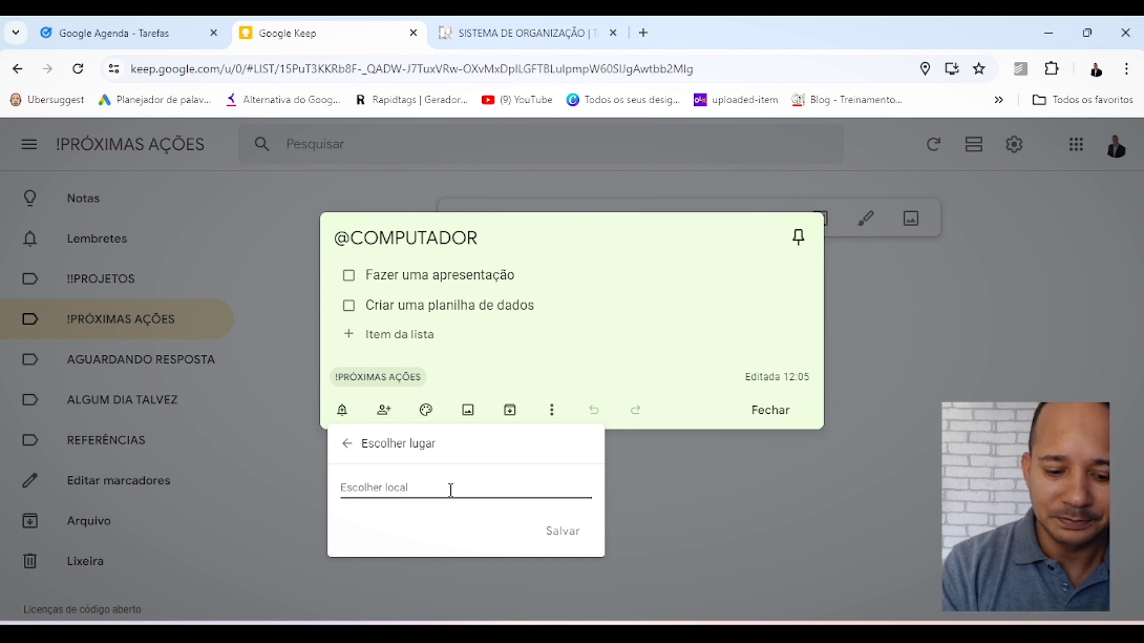
Search for "escrit" and save Escritório Santana as the note's location reminder
{"action": "type", "text": "escrit"}
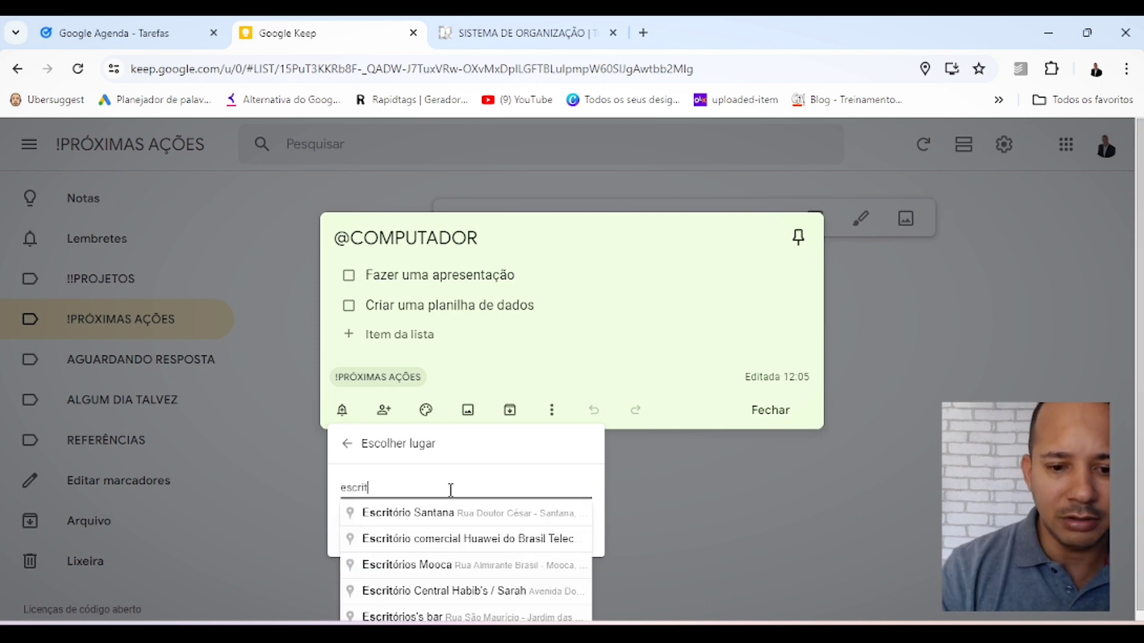
{"action": "left_click", "coordinate": [460, 520]}
{"action": "left_click", "coordinate": [548, 535]}
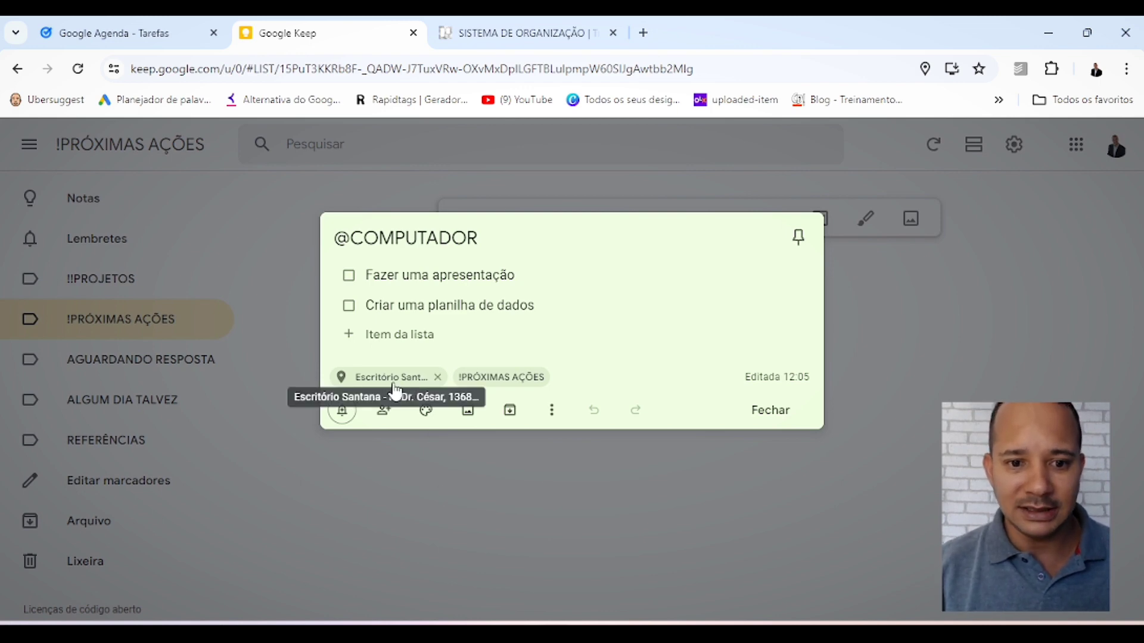
{"action": "left_click", "coordinate": [342, 410]}
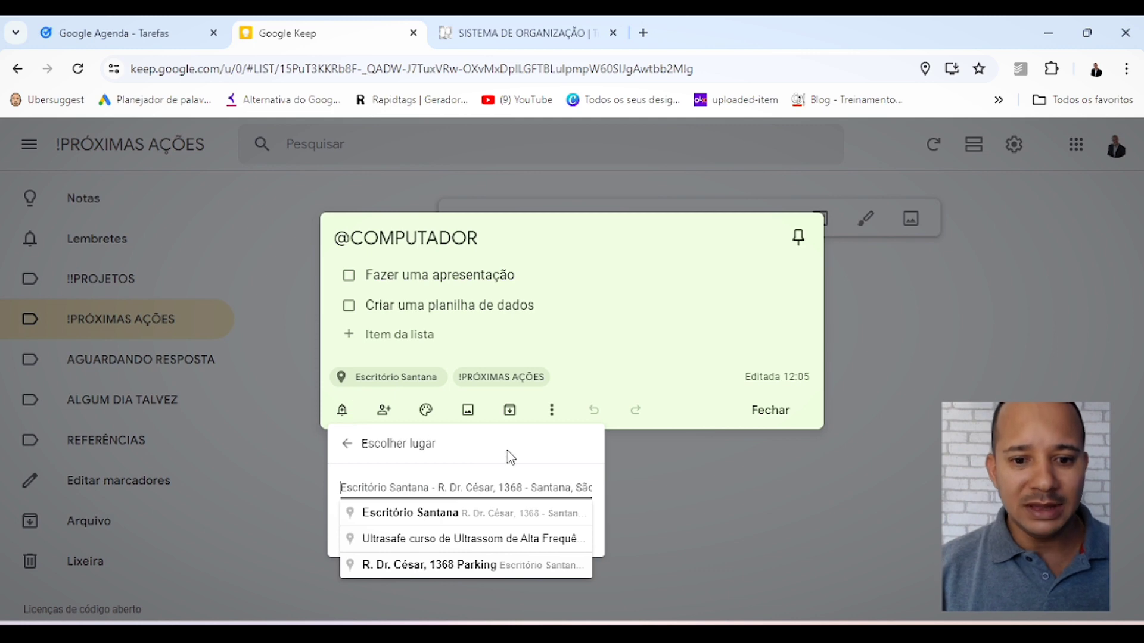
{"action": "left_click", "coordinate": [347, 444]}
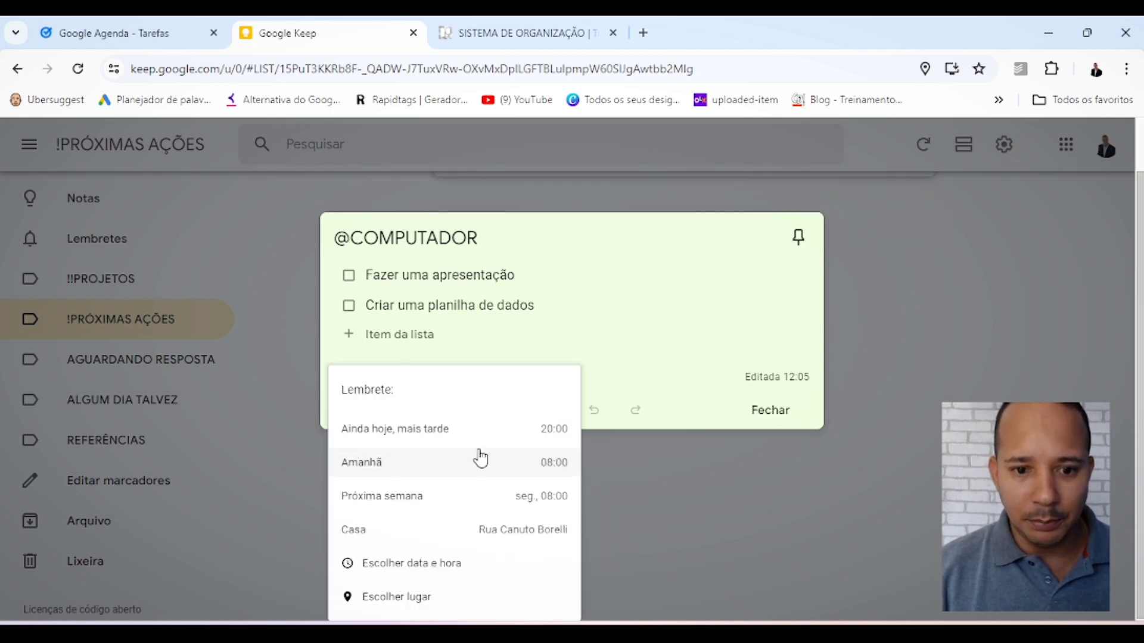
{"action": "left_click", "coordinate": [428, 466]}
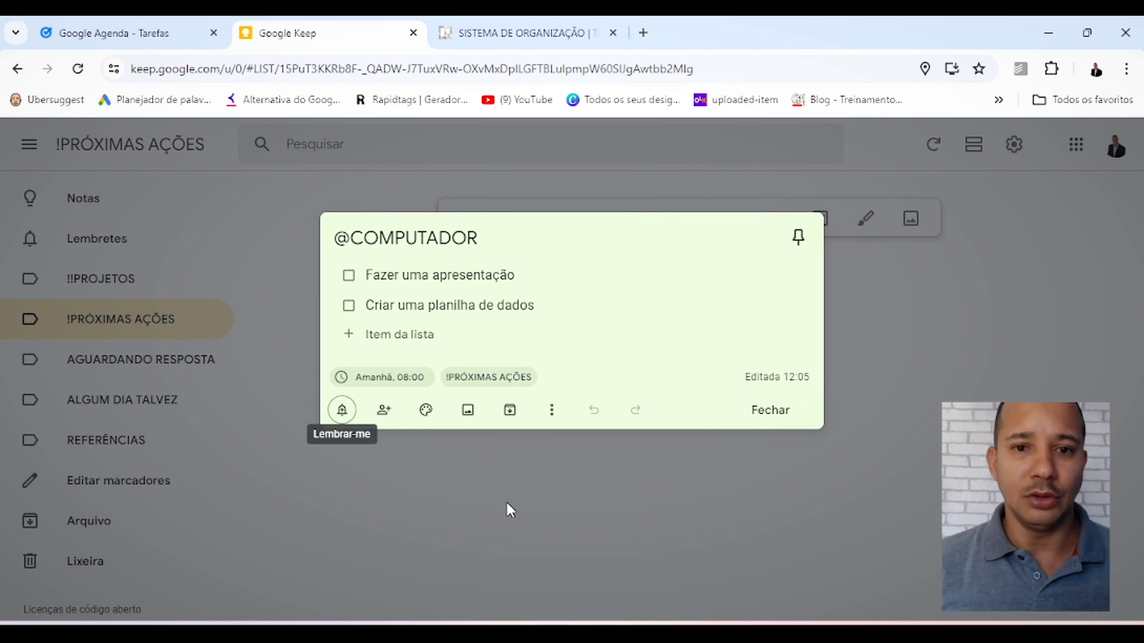
{"action": "left_click", "coordinate": [599, 477]}
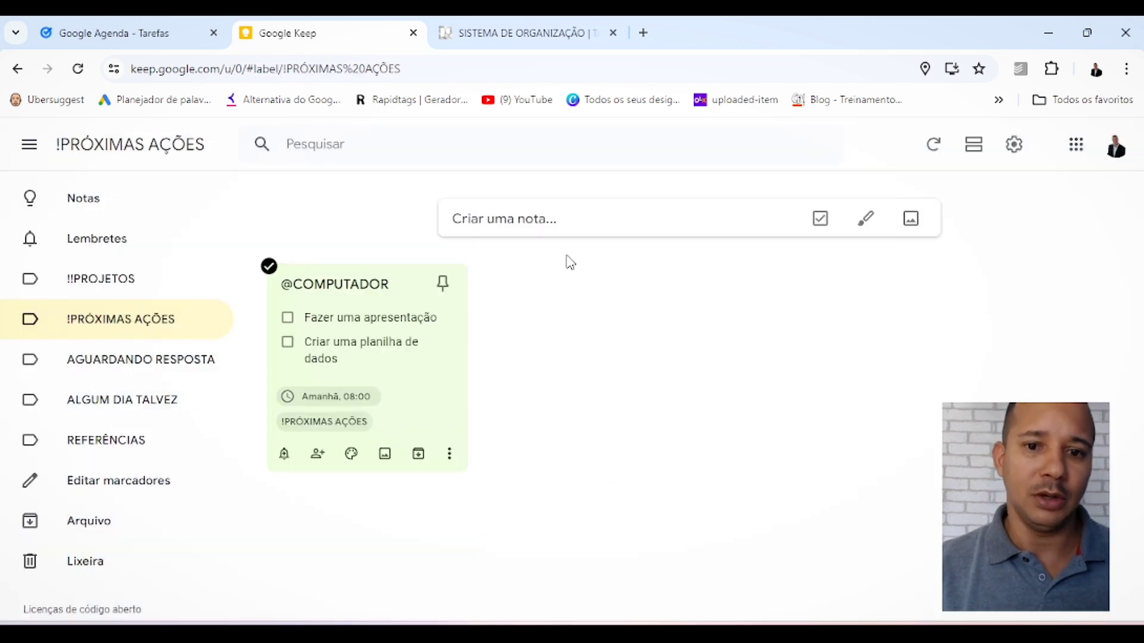
{"action": "left_click", "coordinate": [583, 219]}
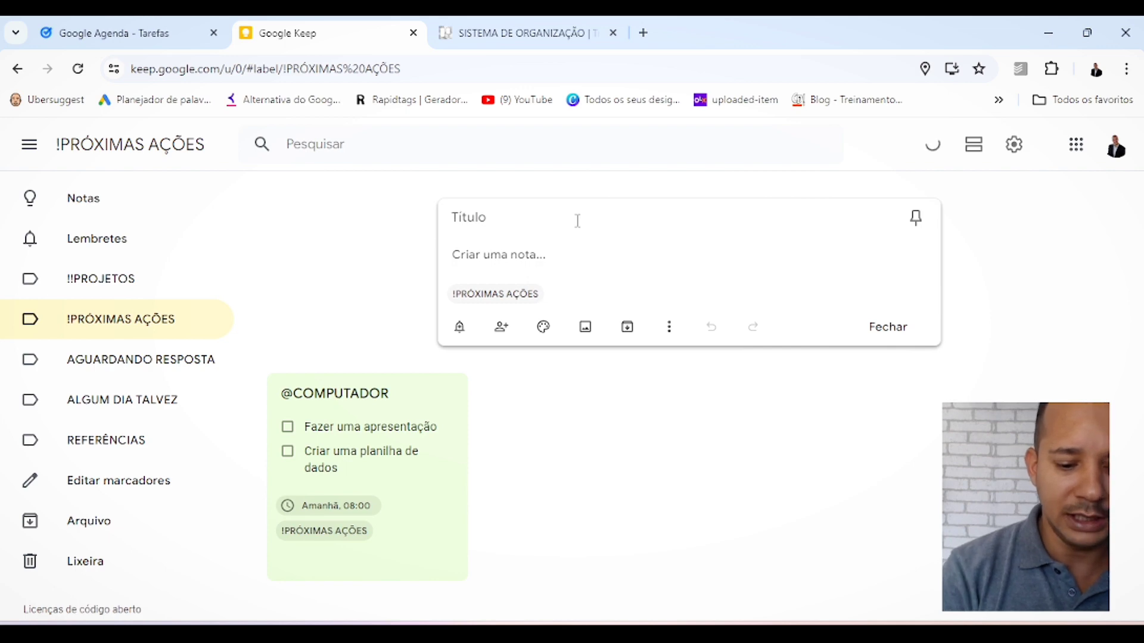
{"action": "type", "text": "@CASA"}
{"action": "left_click", "coordinate": [499, 262]}
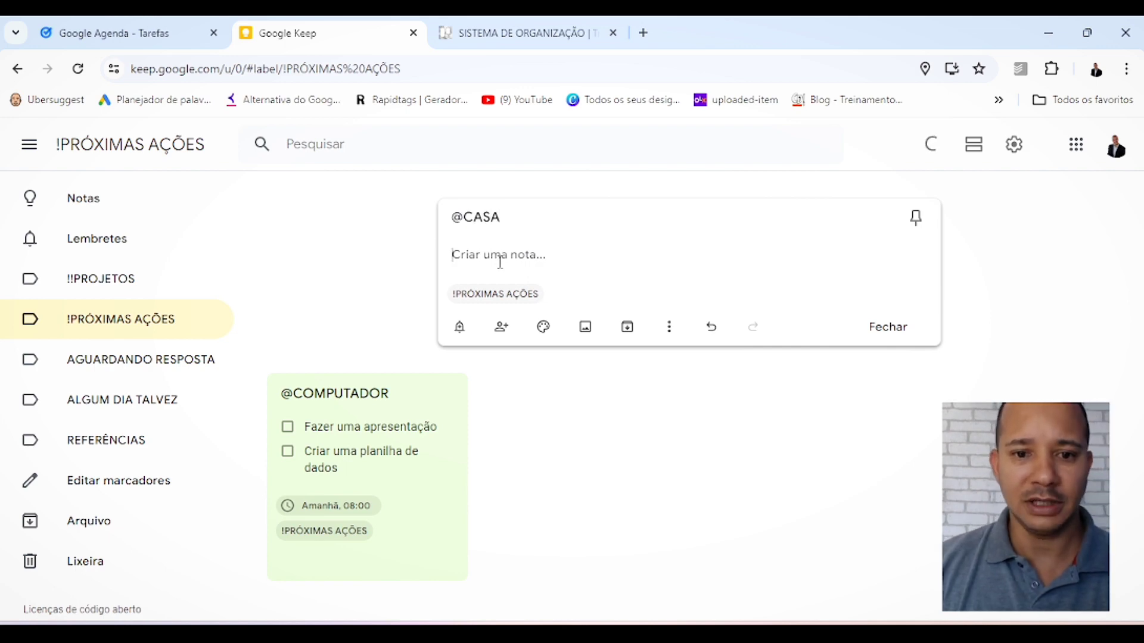
{"action": "type", "text": "Arr"}
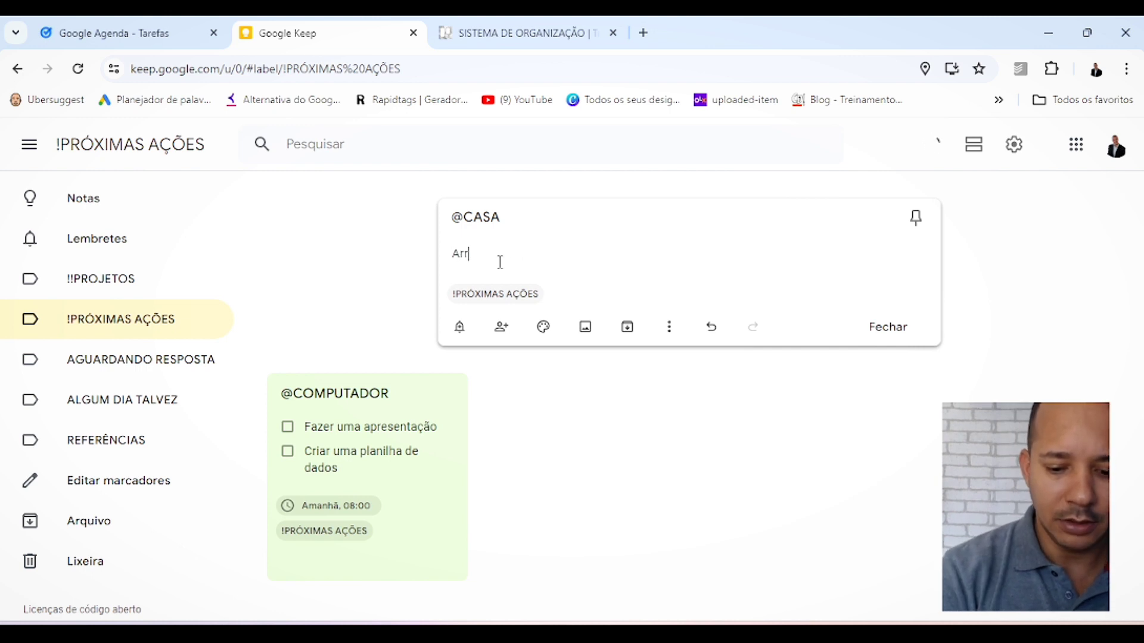
{"action": "type", "text": "umar o guarda roupa"}
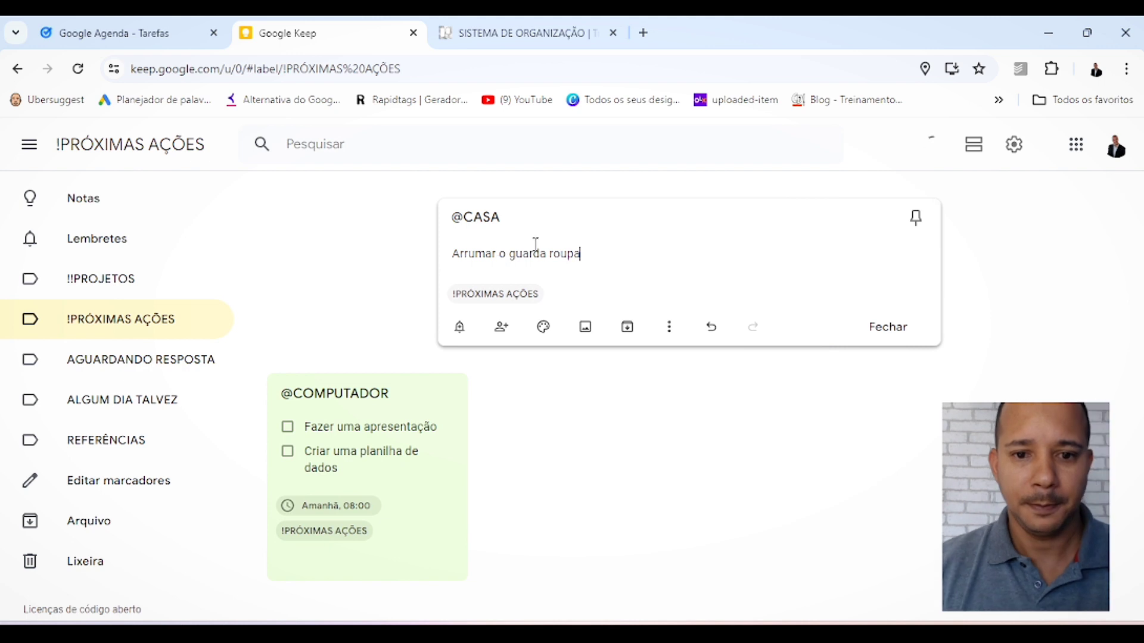
{"action": "left_click", "coordinate": [667, 333]}
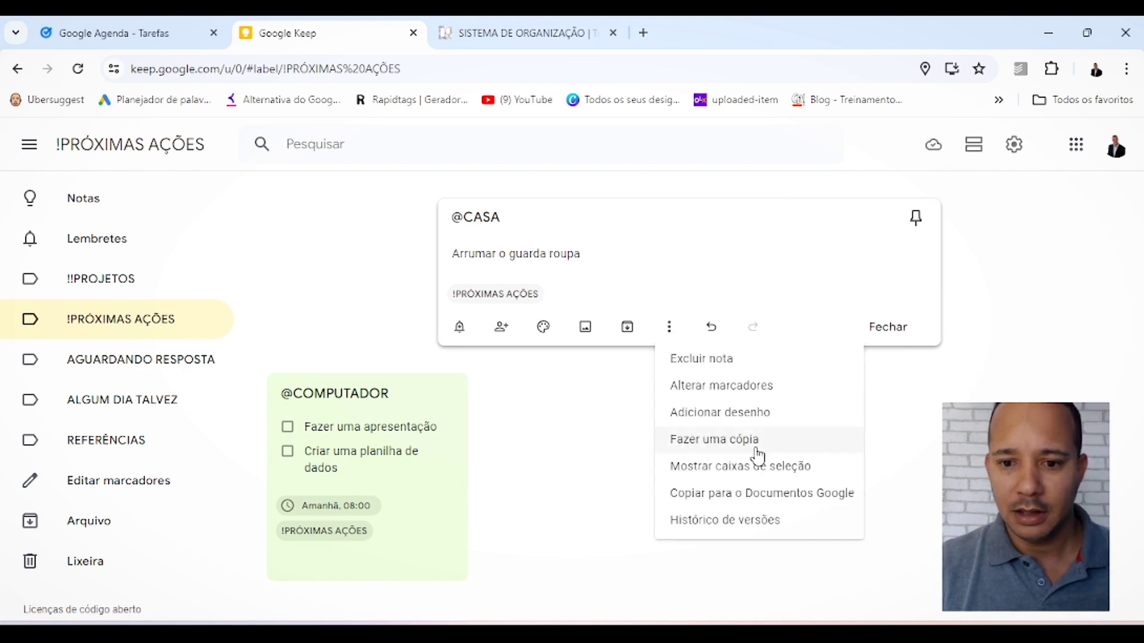
{"action": "left_click", "coordinate": [747, 473]}
{"action": "left_click", "coordinate": [646, 465]}
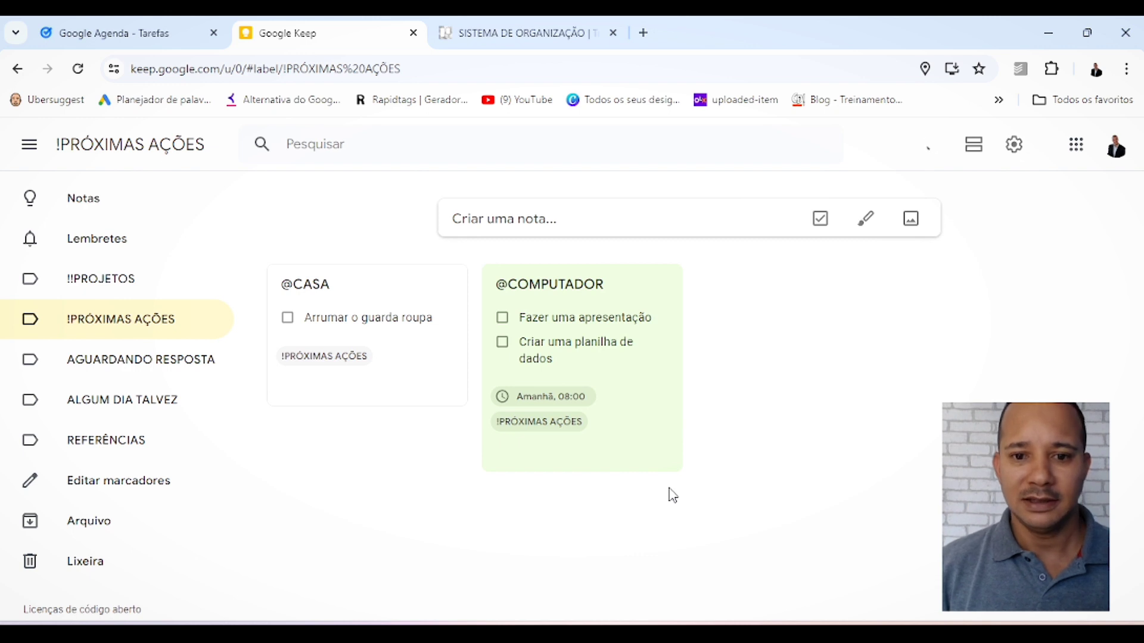
{"action": "left_click", "coordinate": [578, 214]}
{"action": "type", "text": "@"}
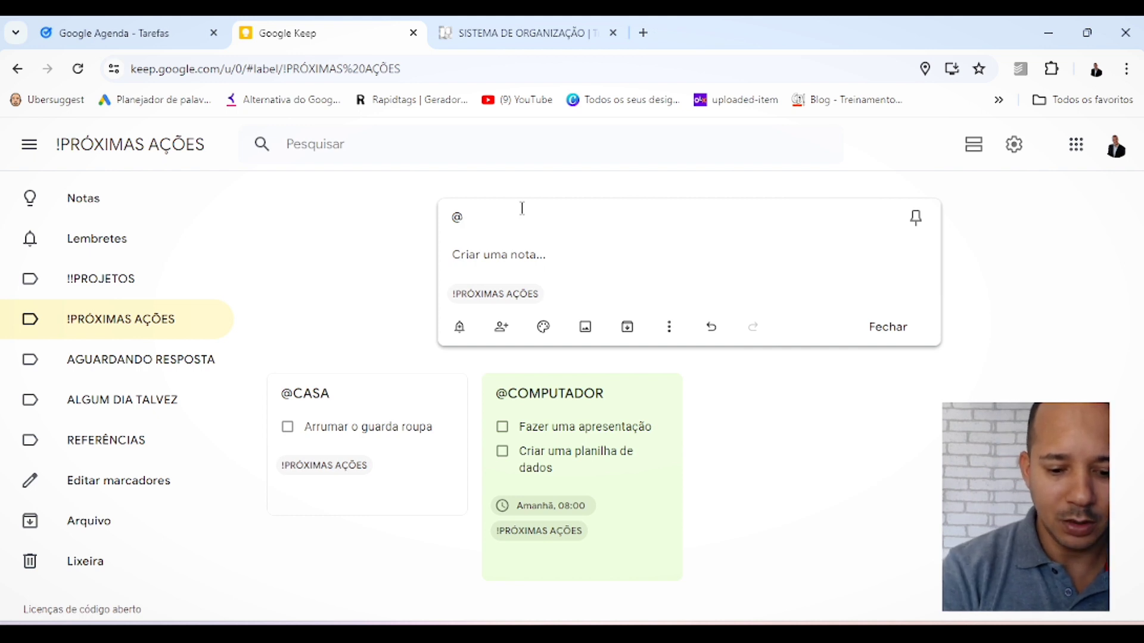
{"action": "type", "text": "RUA"}
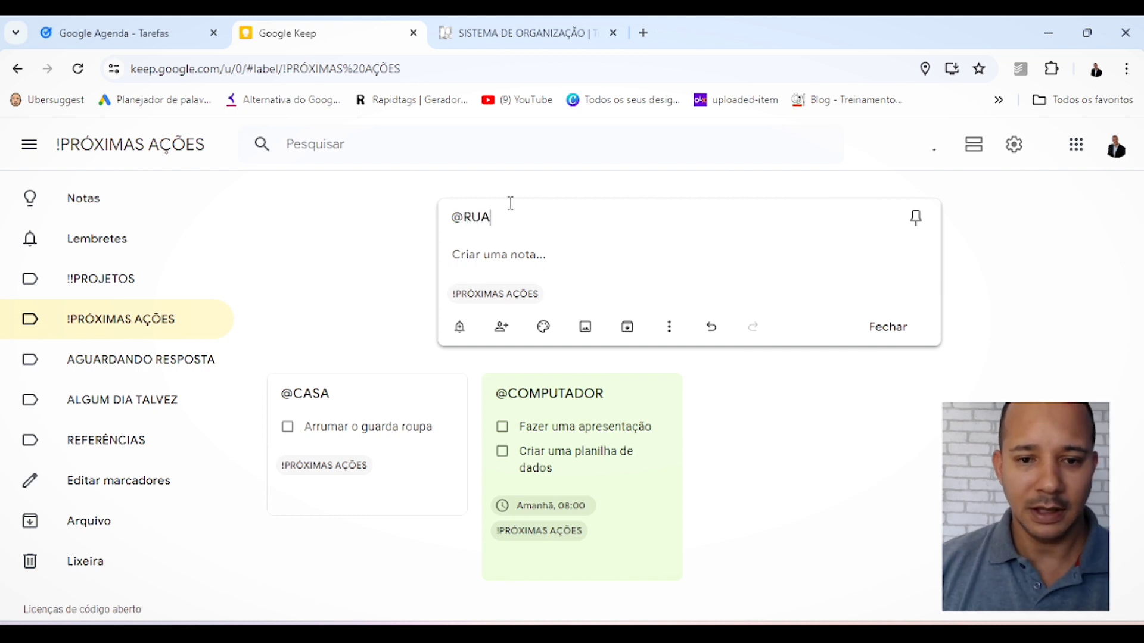
{"action": "left_click", "coordinate": [543, 254]}
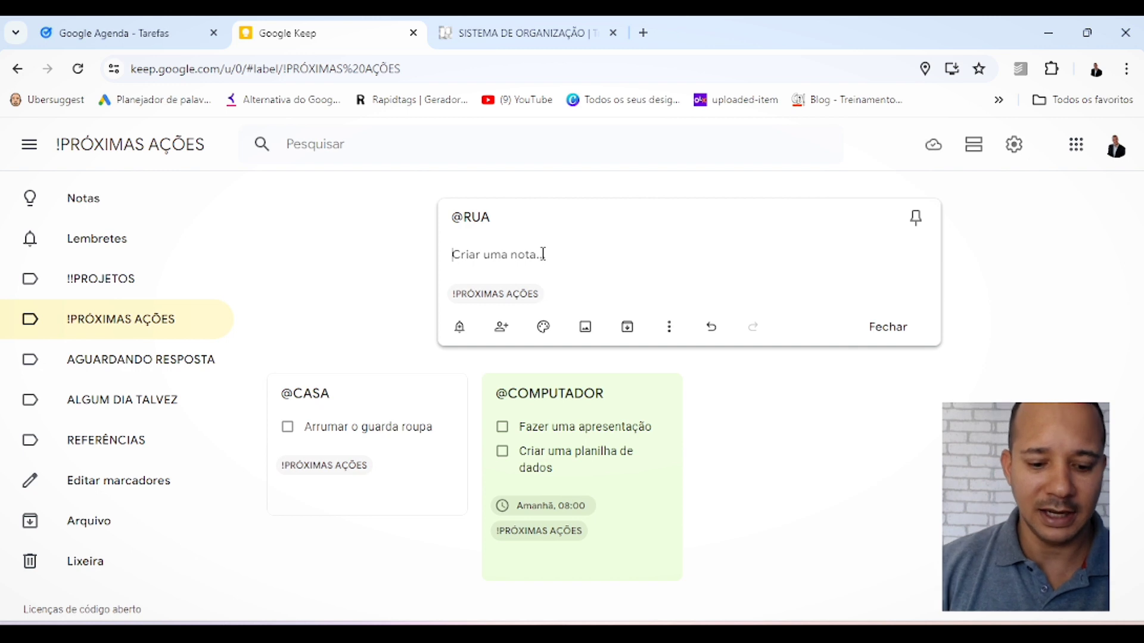
{"action": "type", "text": "Comprar "}
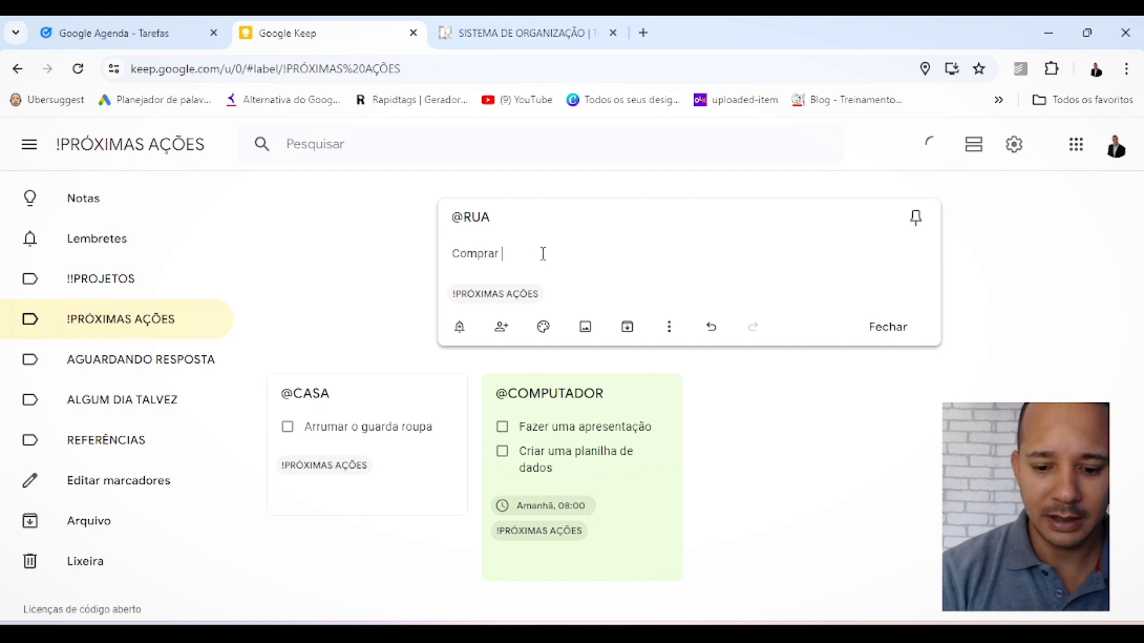
{"action": "type", "text": "pilhas"}
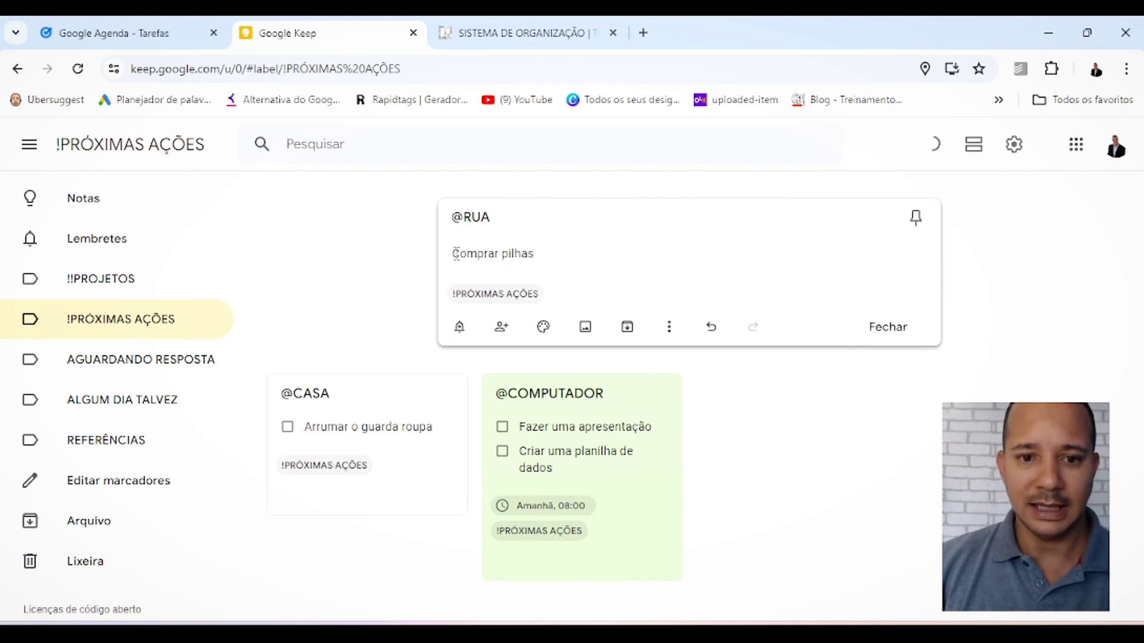
{"action": "left_click", "coordinate": [667, 330]}
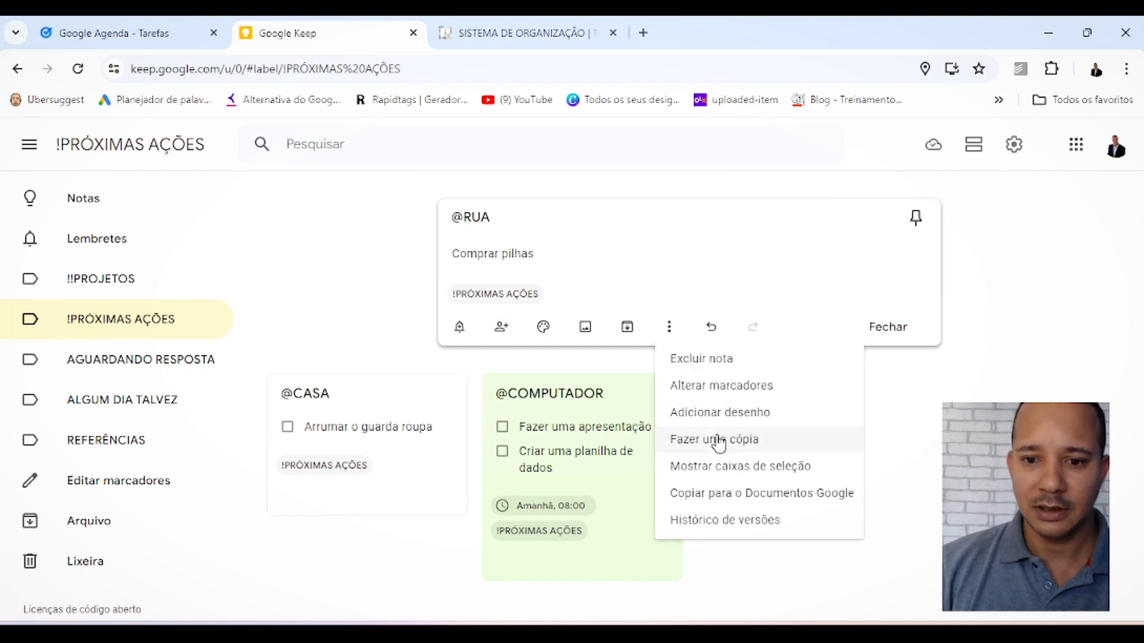
{"action": "left_click", "coordinate": [731, 471]}
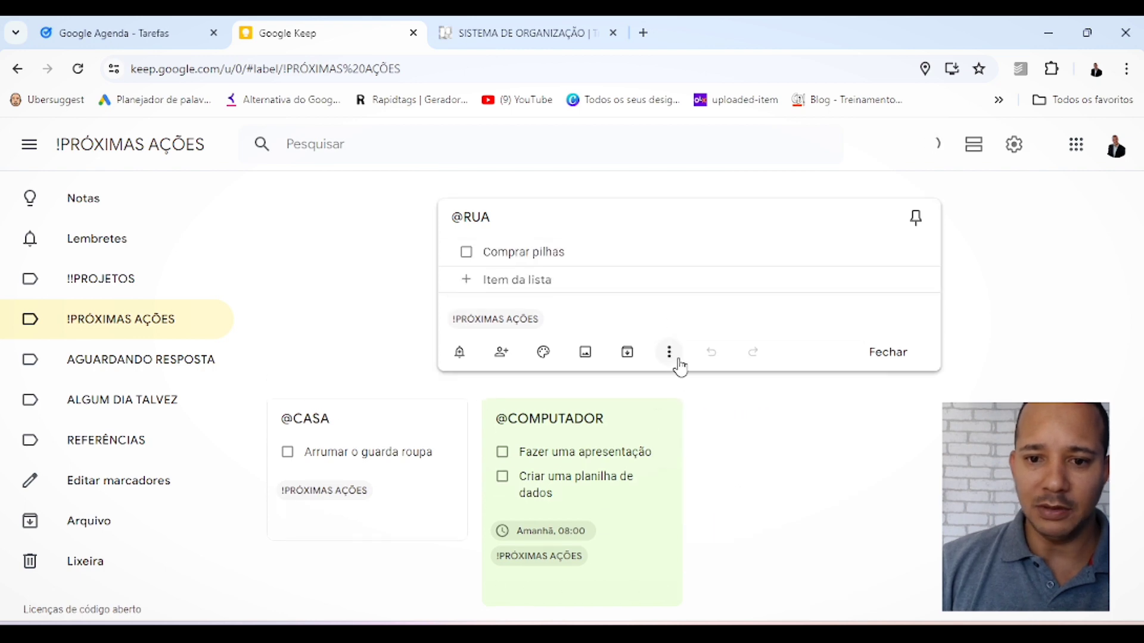
{"action": "left_click", "coordinate": [670, 357]}
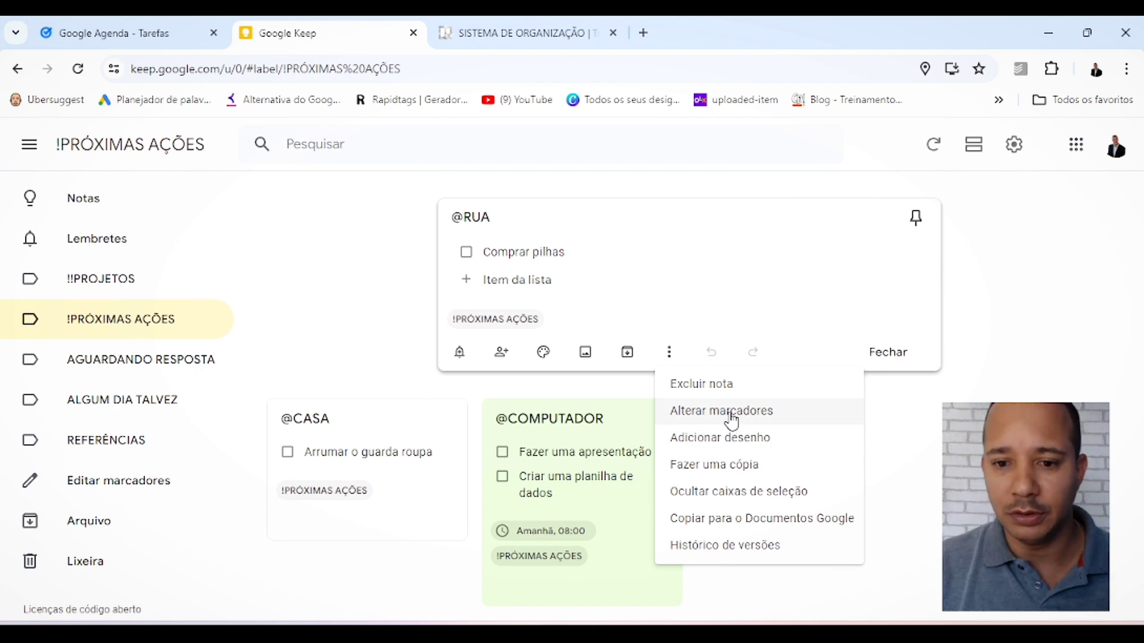
{"action": "left_click", "coordinate": [733, 446]}
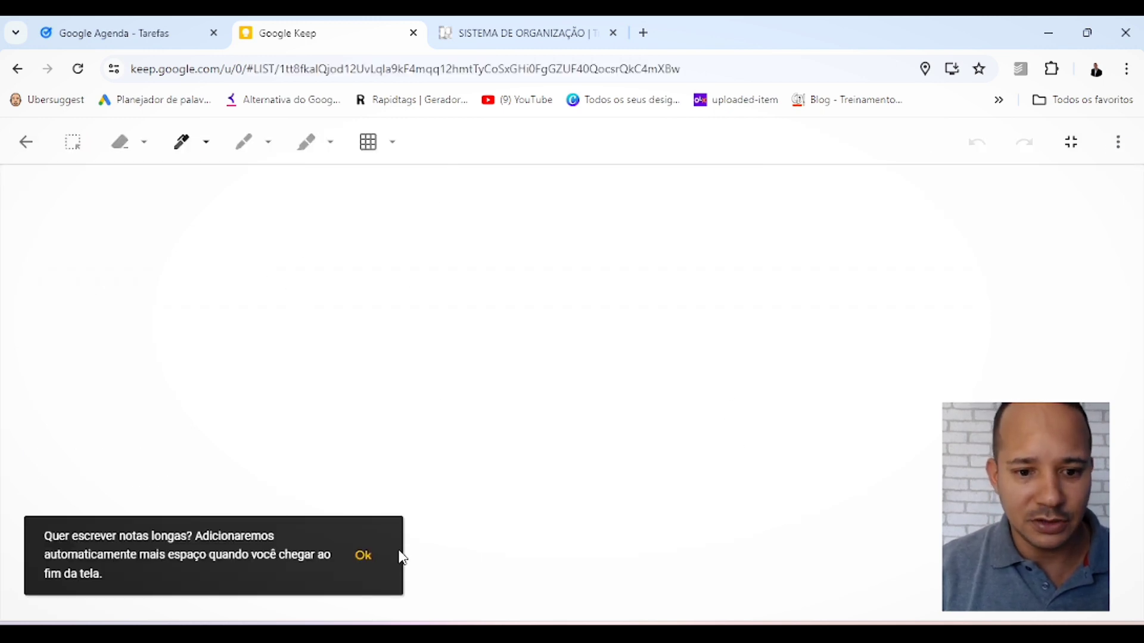
{"action": "left_click", "coordinate": [365, 558]}
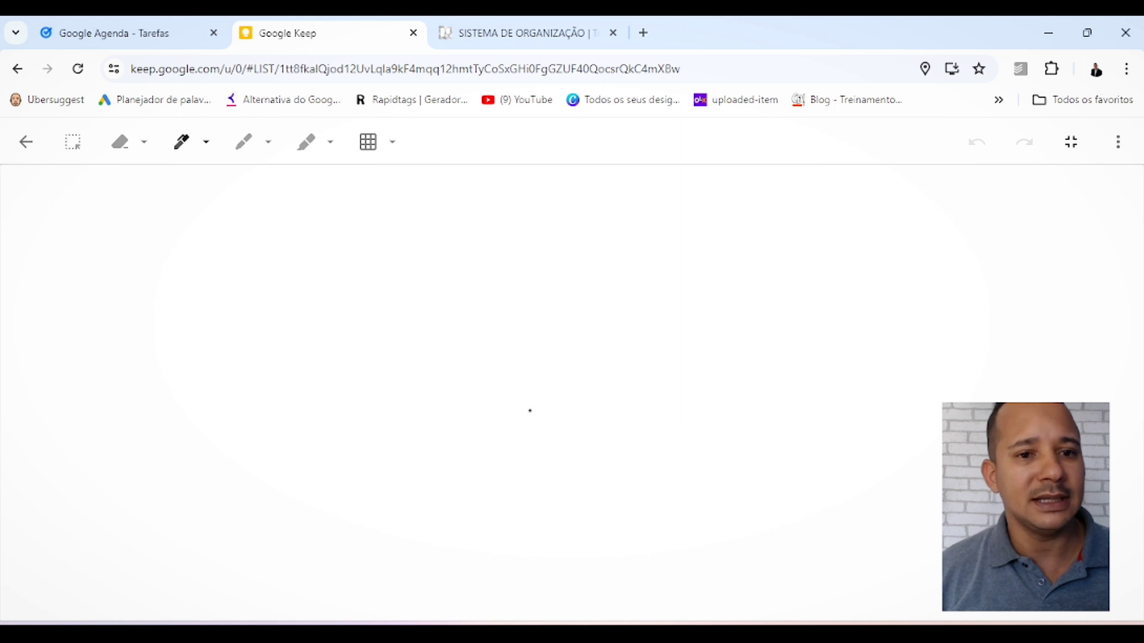
{"action": "left_click", "coordinate": [17, 69]}
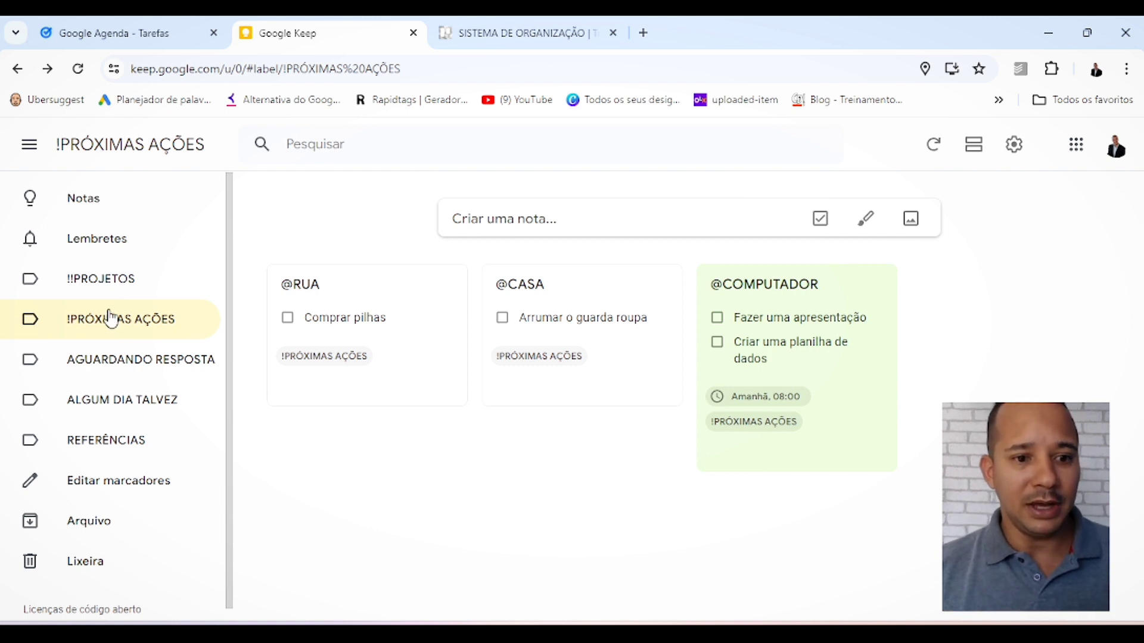
Create a note titled "Trocar de carro" under the !!PROJETOS label and give it a light teal background colour
{"action": "left_click", "coordinate": [110, 287]}
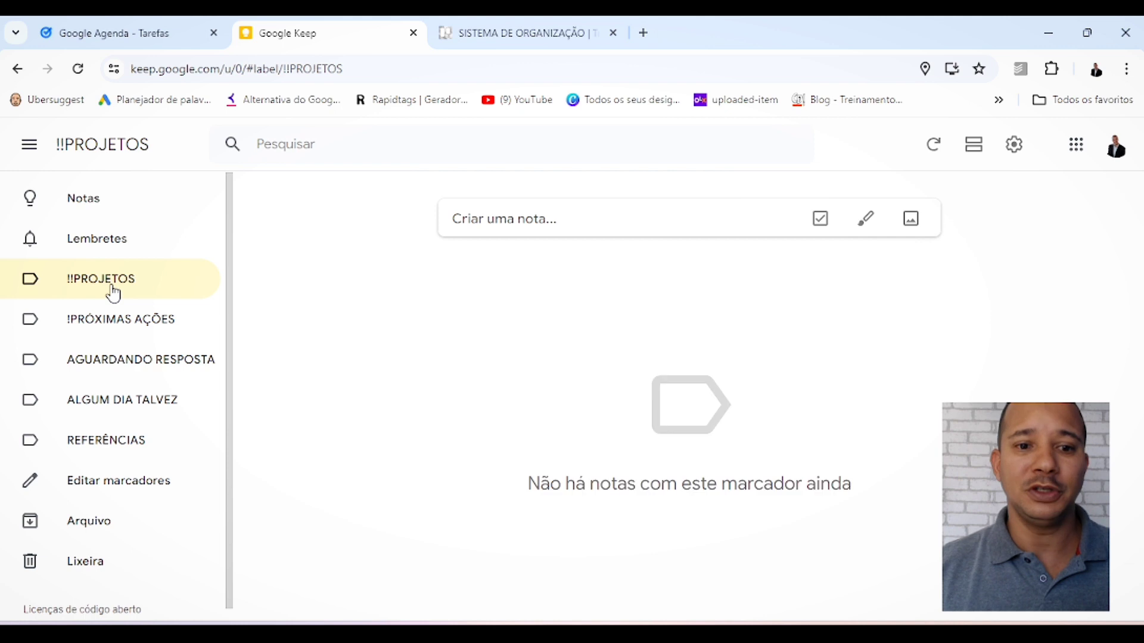
{"action": "left_click", "coordinate": [493, 223]}
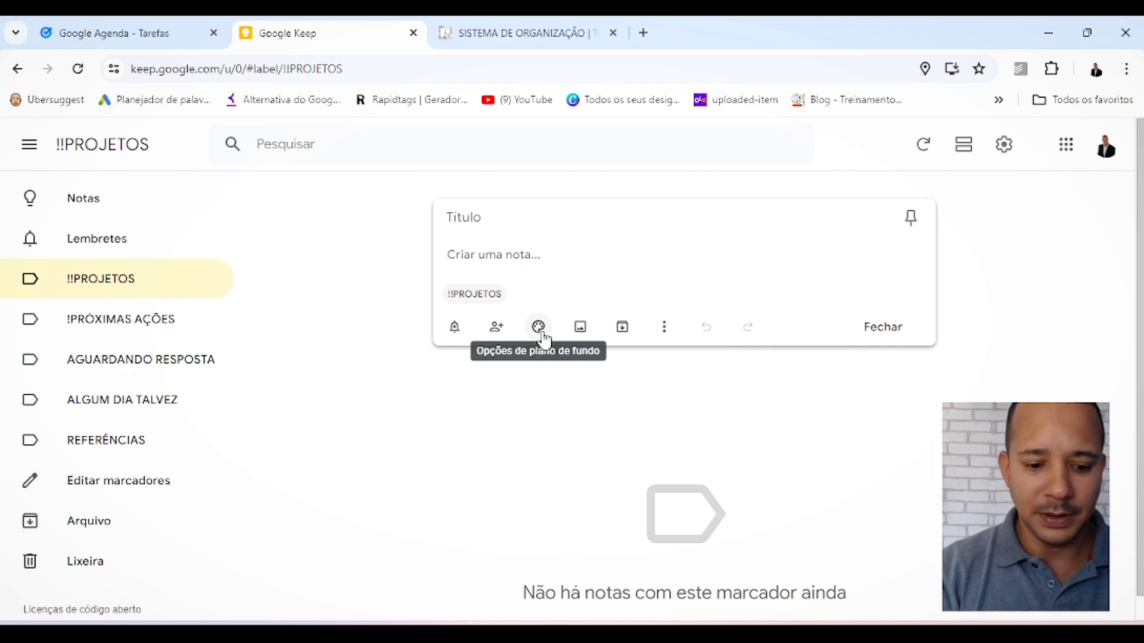
{"action": "type", "text": "Tro"}
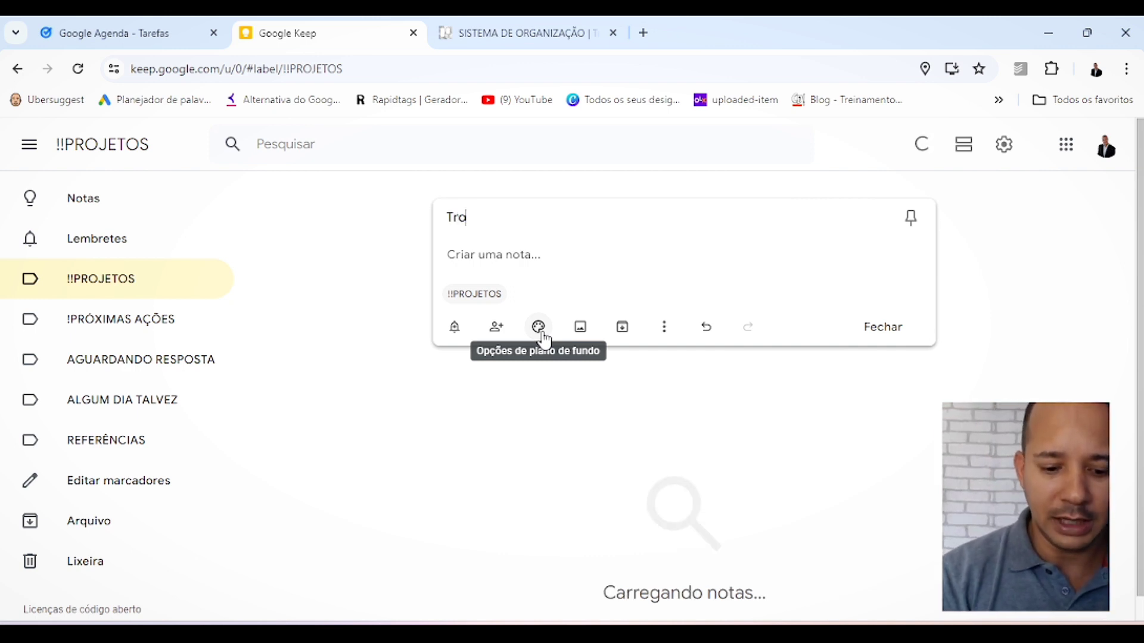
{"action": "type", "text": "car de carro"}
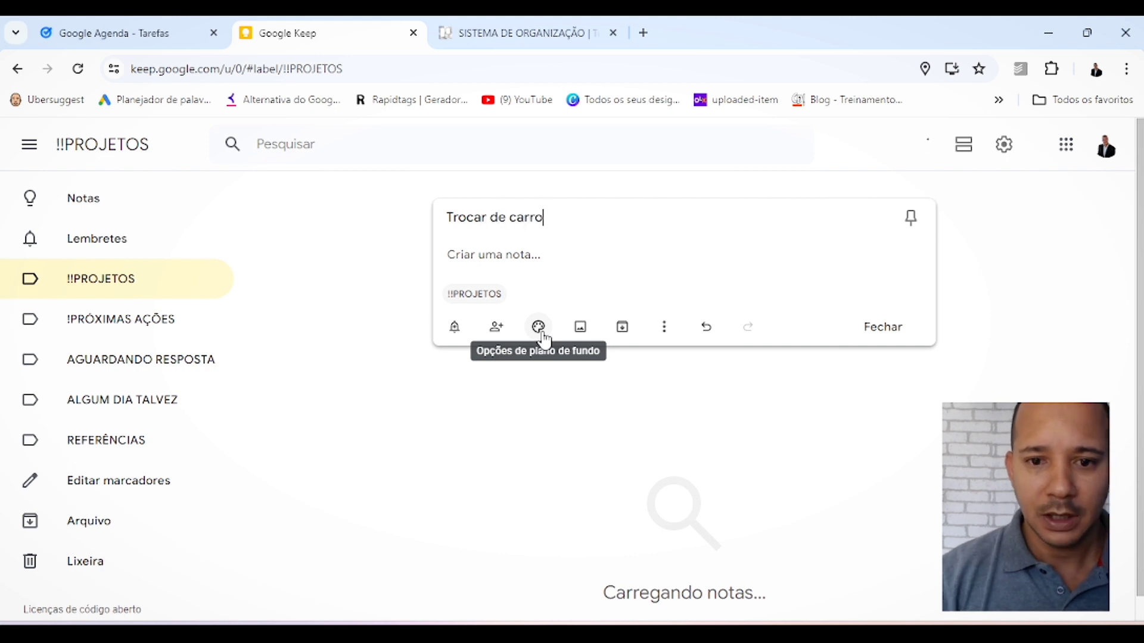
{"action": "left_click", "coordinate": [539, 328]}
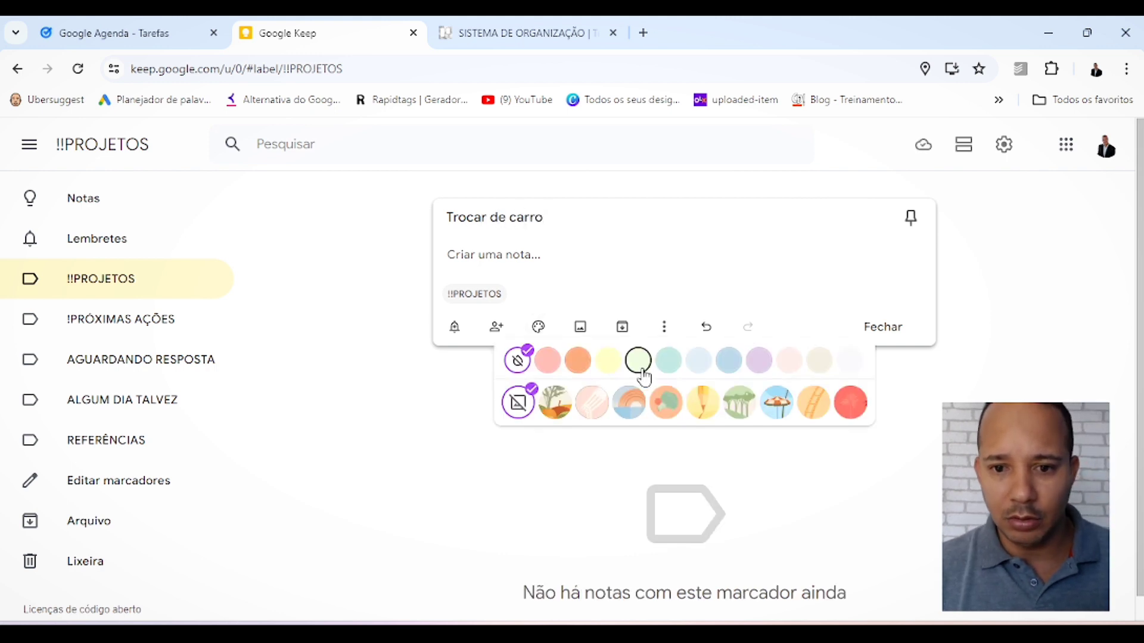
{"action": "left_click", "coordinate": [668, 360]}
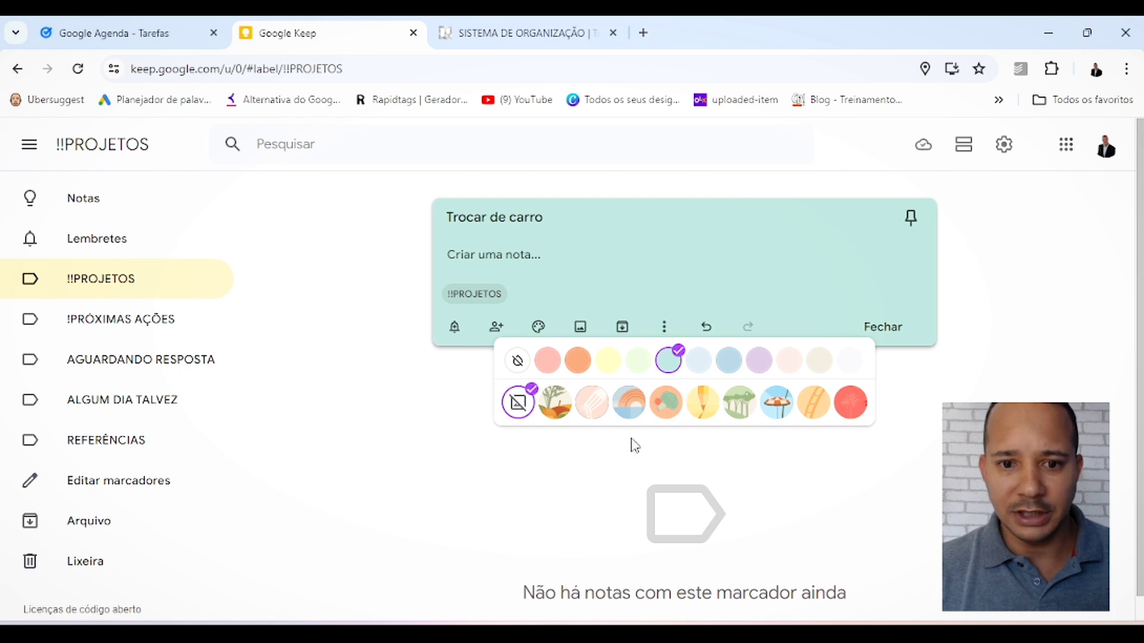
{"action": "left_click", "coordinate": [524, 263]}
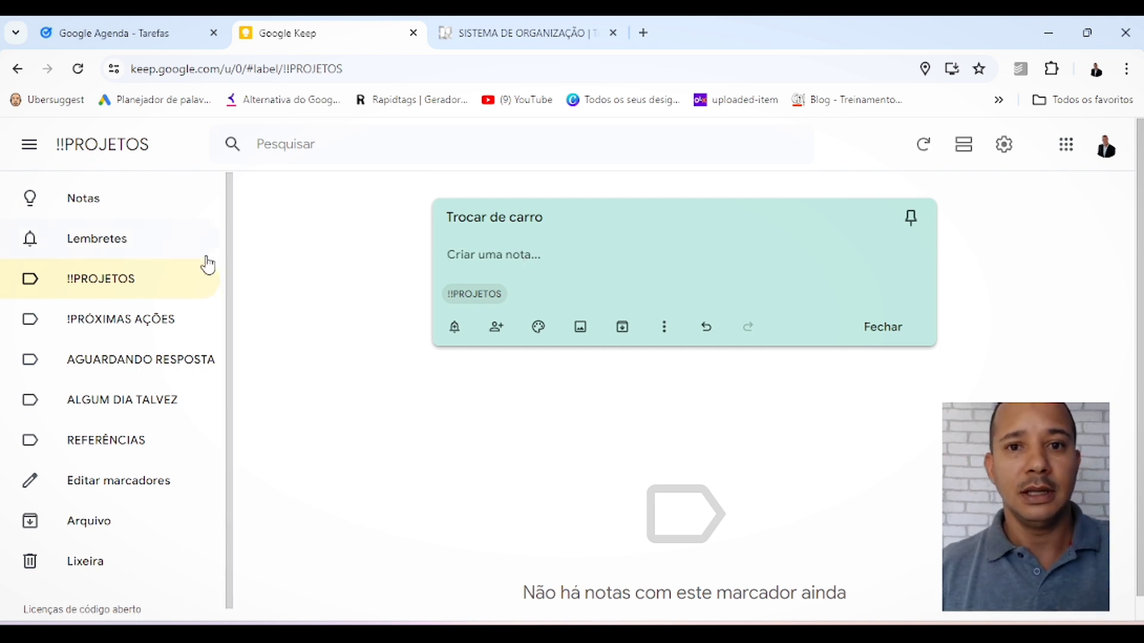
Look at the !PRÓXIMAS AÇÕES label, return to !!PROJETOS, and view and close the "Trocar de carro" note
{"action": "left_click", "coordinate": [126, 326]}
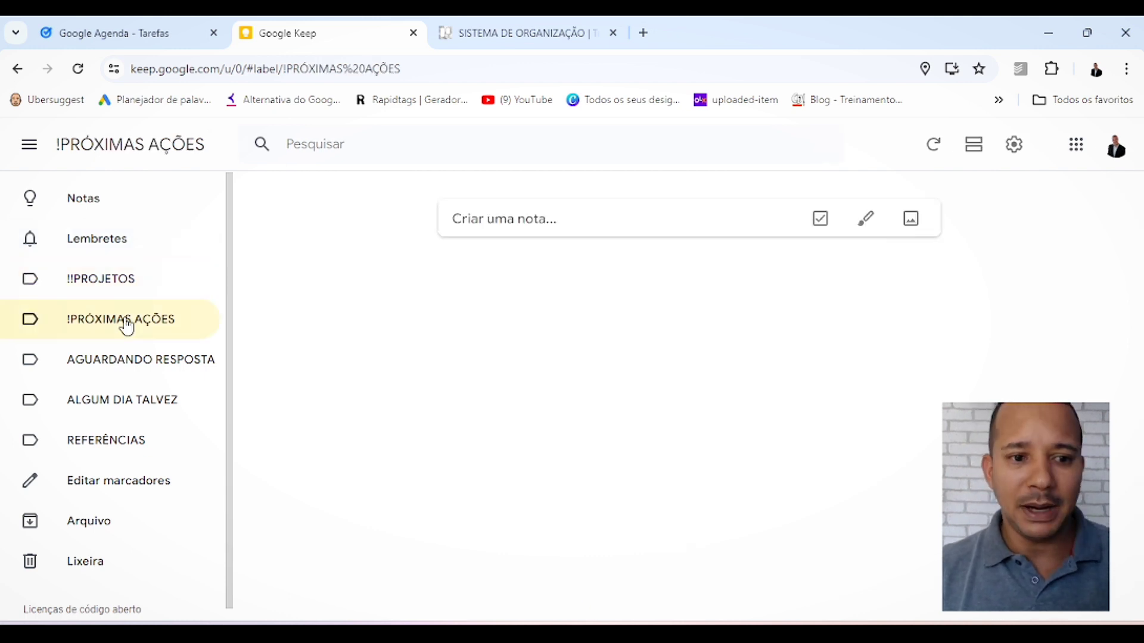
{"action": "left_click", "coordinate": [121, 286]}
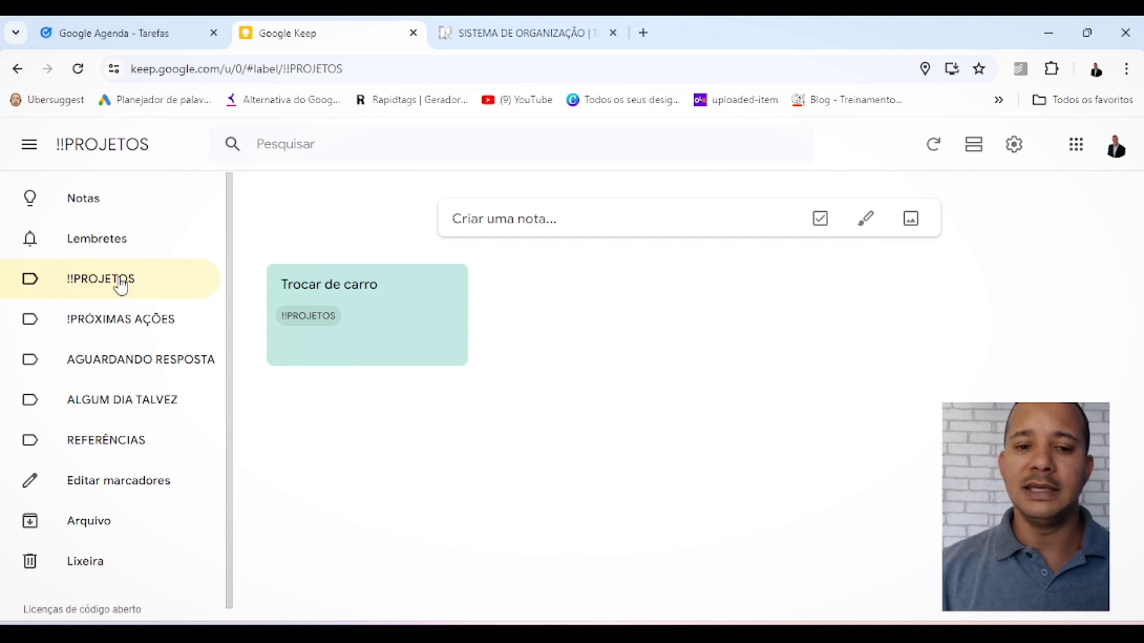
{"action": "left_click", "coordinate": [396, 302]}
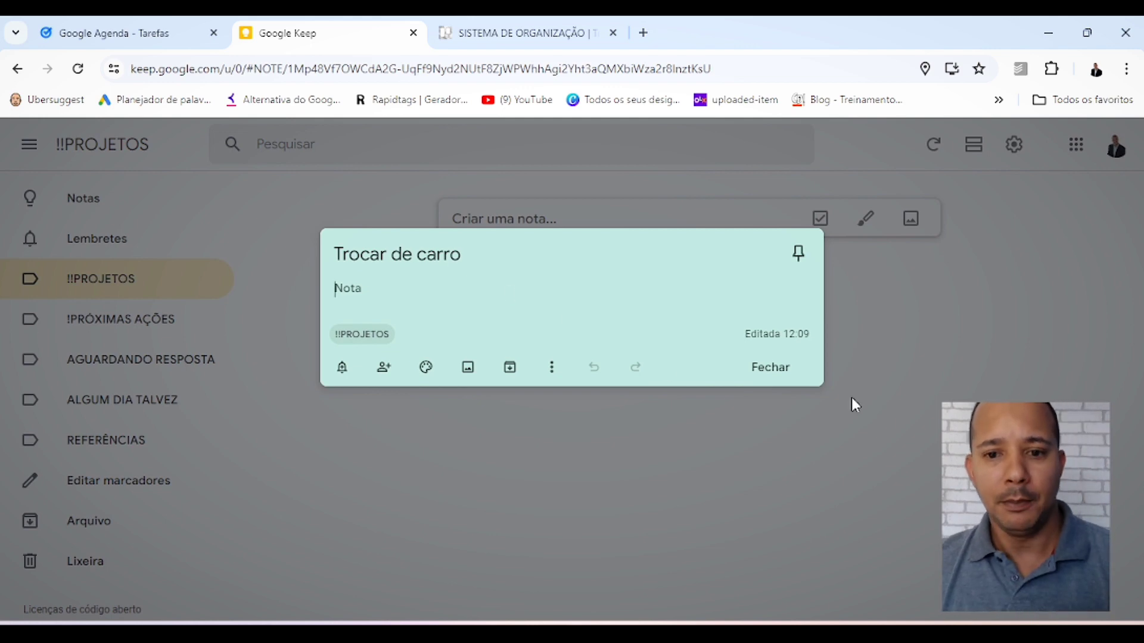
{"action": "left_click", "coordinate": [867, 399]}
Create a note titled "Fazer aniversário do filho" under !!PROJETOS with a light teal background colour, and close it
{"action": "left_click", "coordinate": [547, 219]}
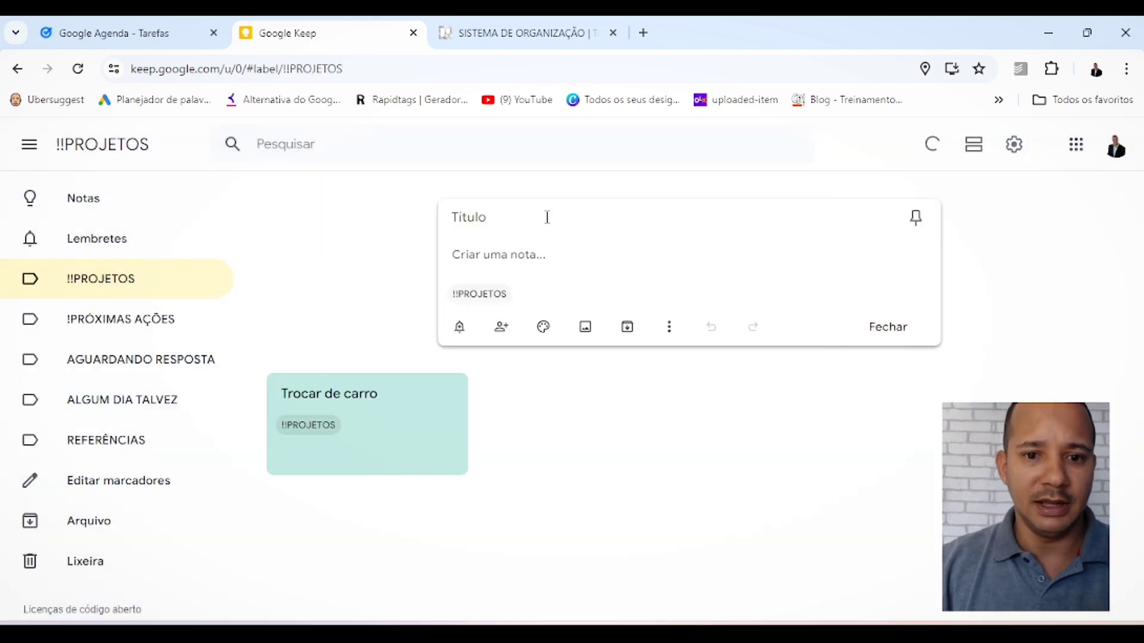
{"action": "left_click", "coordinate": [547, 218]}
{"action": "type", "text": "Fa"}
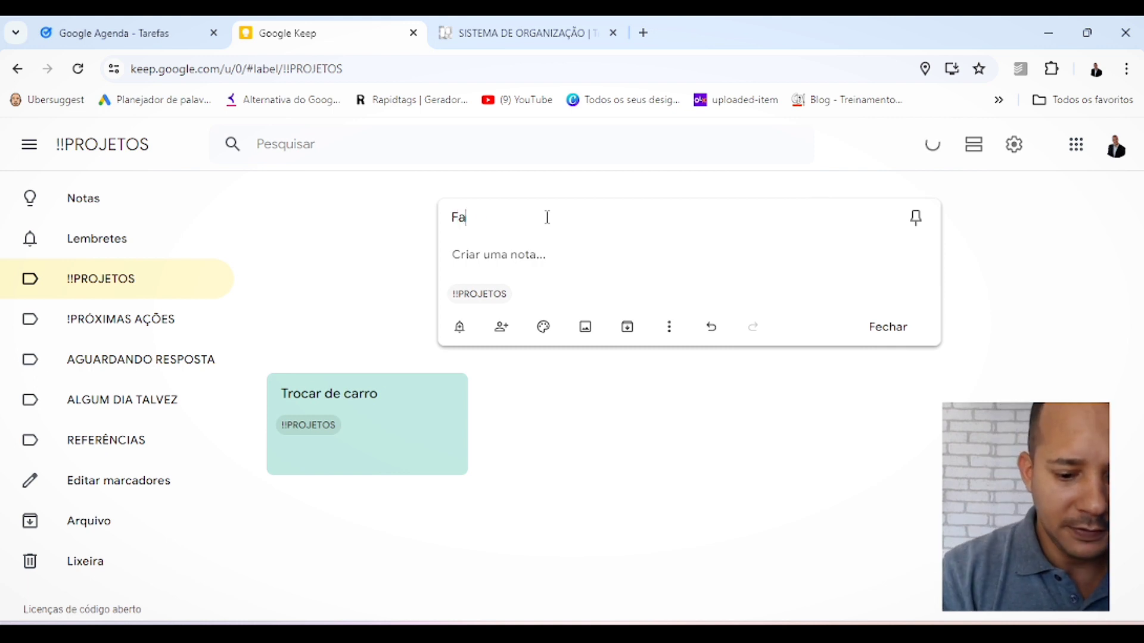
{"action": "type", "text": "zer anivers"}
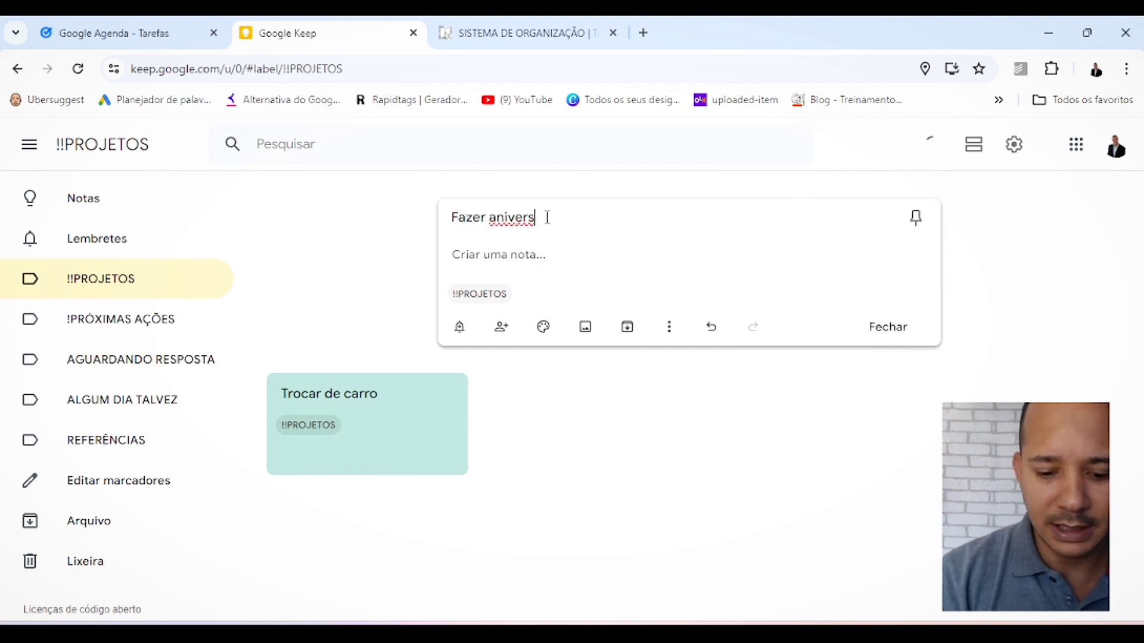
{"action": "type", "text": "ário do filho"}
{"action": "mouse_move", "coordinate": [544, 329]}
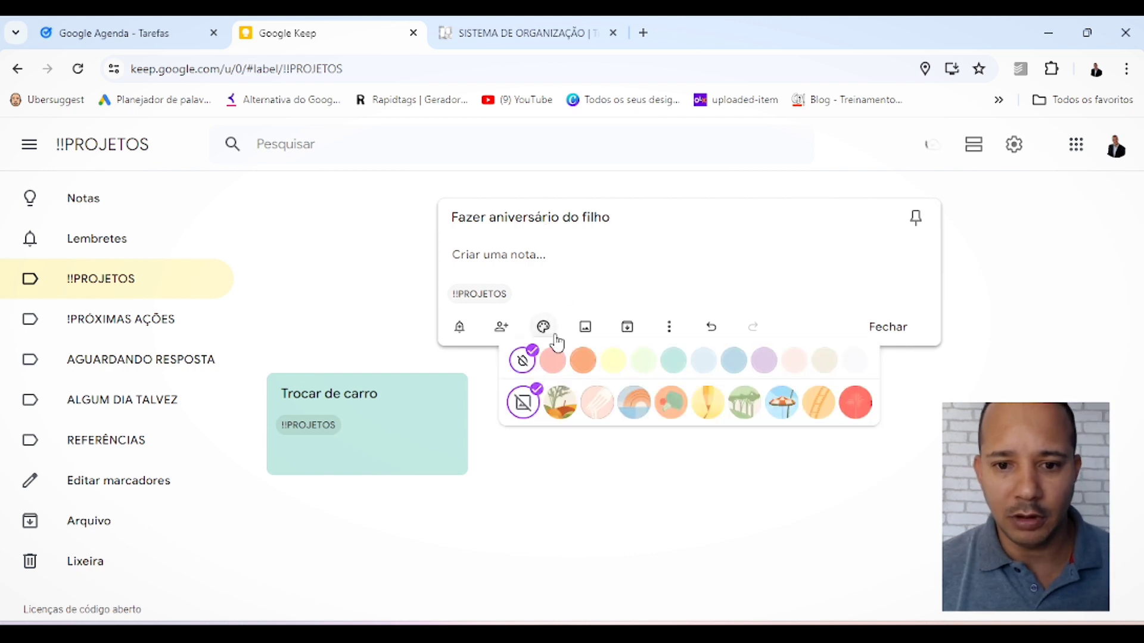
{"action": "left_click", "coordinate": [674, 360]}
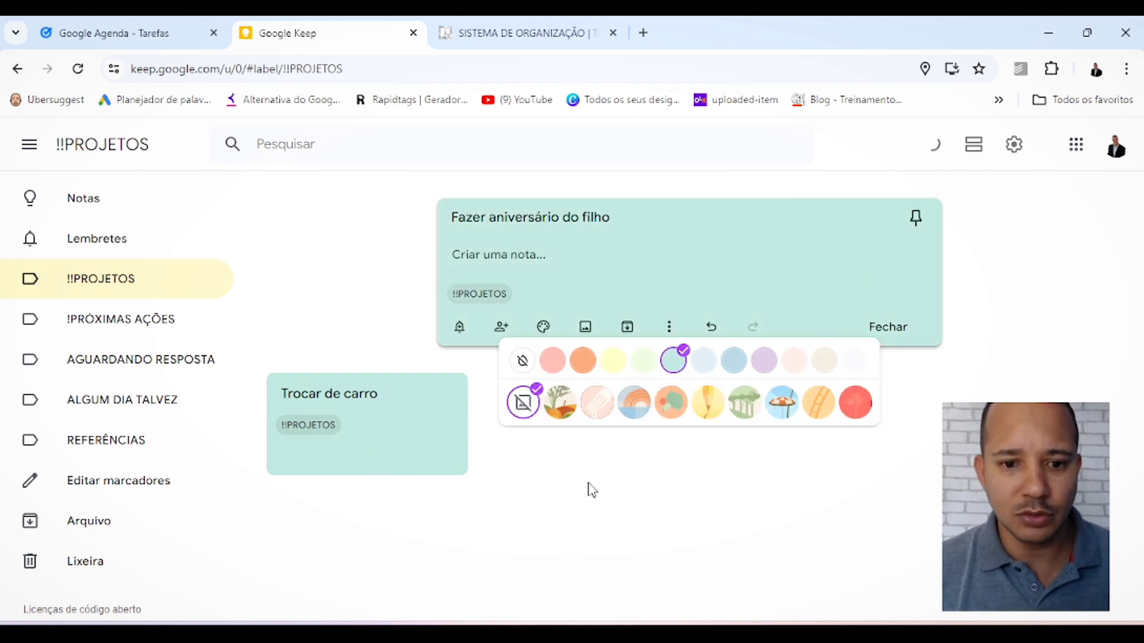
{"action": "left_click", "coordinate": [806, 504]}
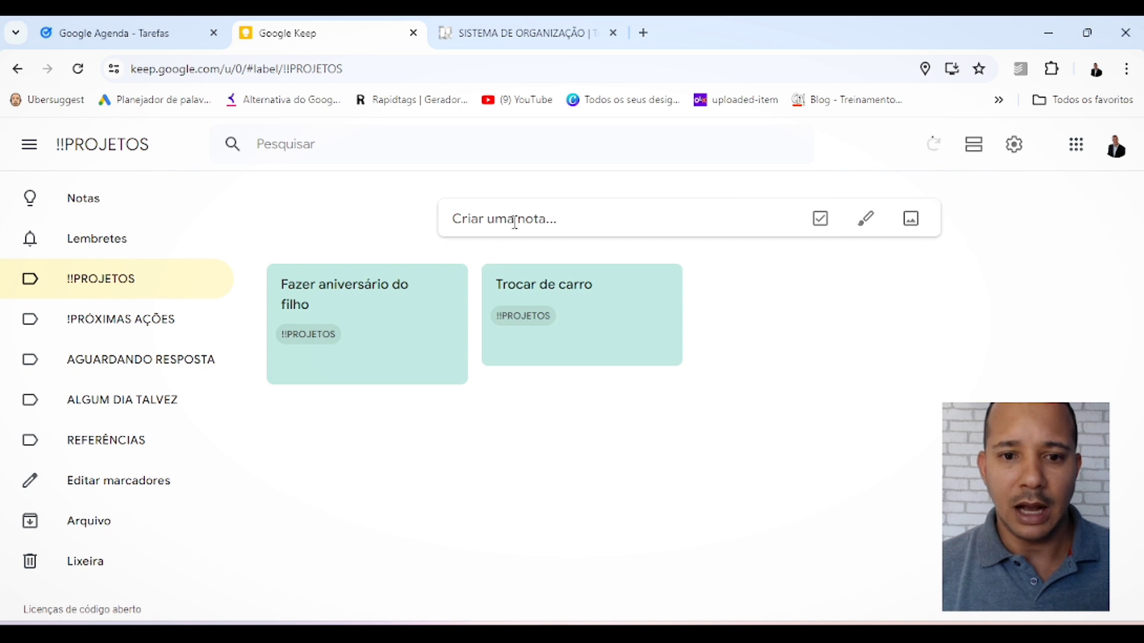
Create a note titled "Contratar um funcionário" under !!PROJETOS with an orange background colour, and close it
{"action": "left_click", "coordinate": [515, 222]}
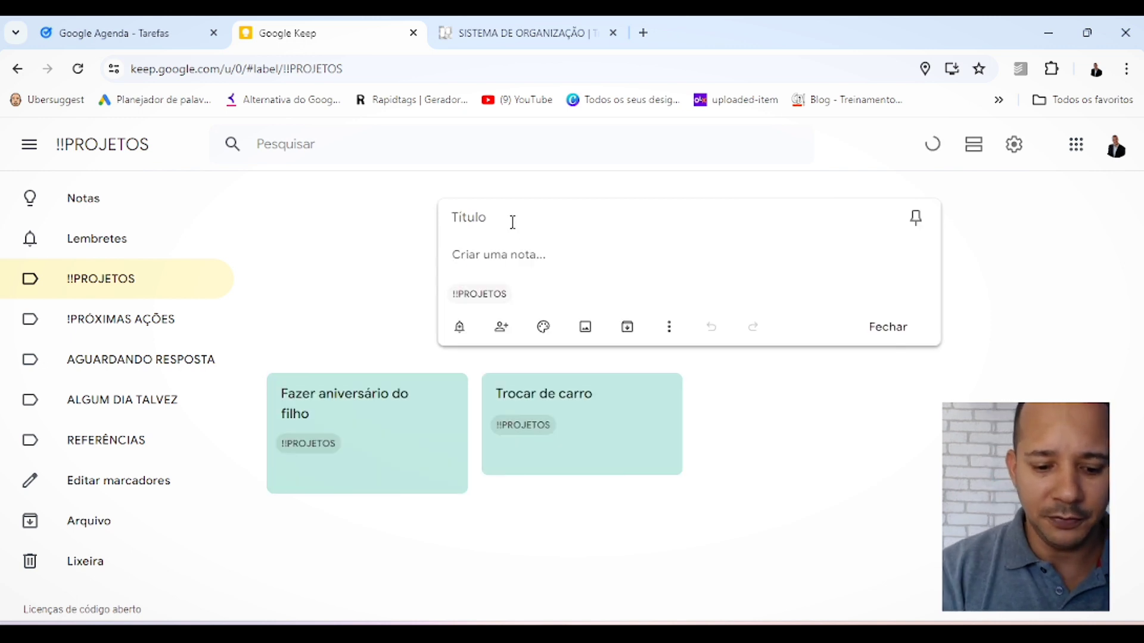
{"action": "type", "text": "Contratar um fi"}
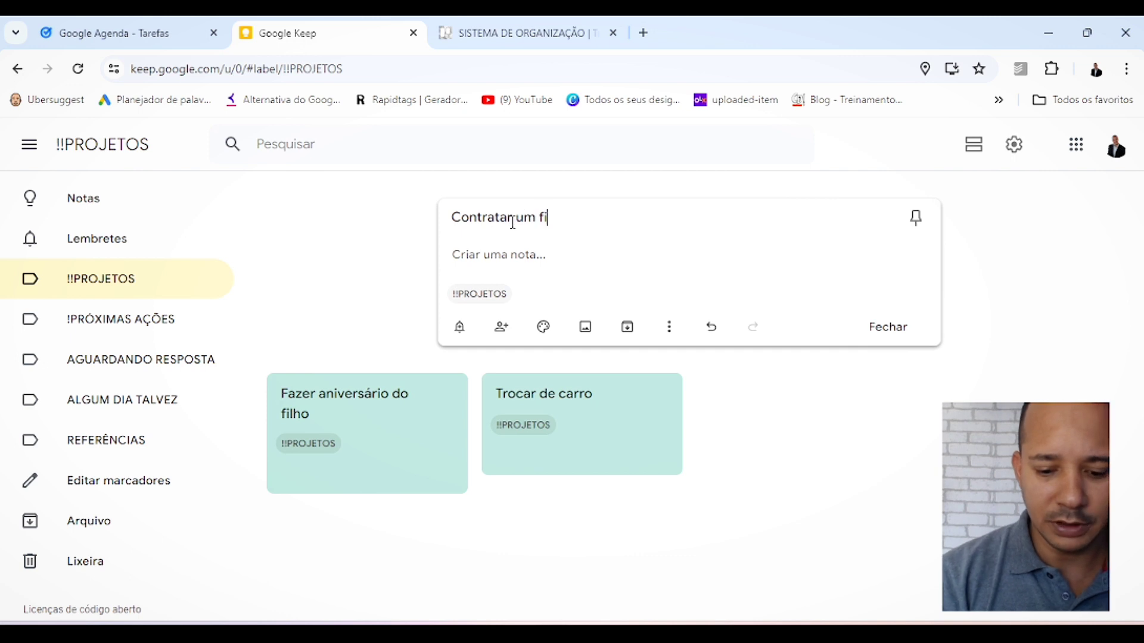
{"action": "key", "text": "BackSpace"}
{"action": "type", "text": "uncionário"}
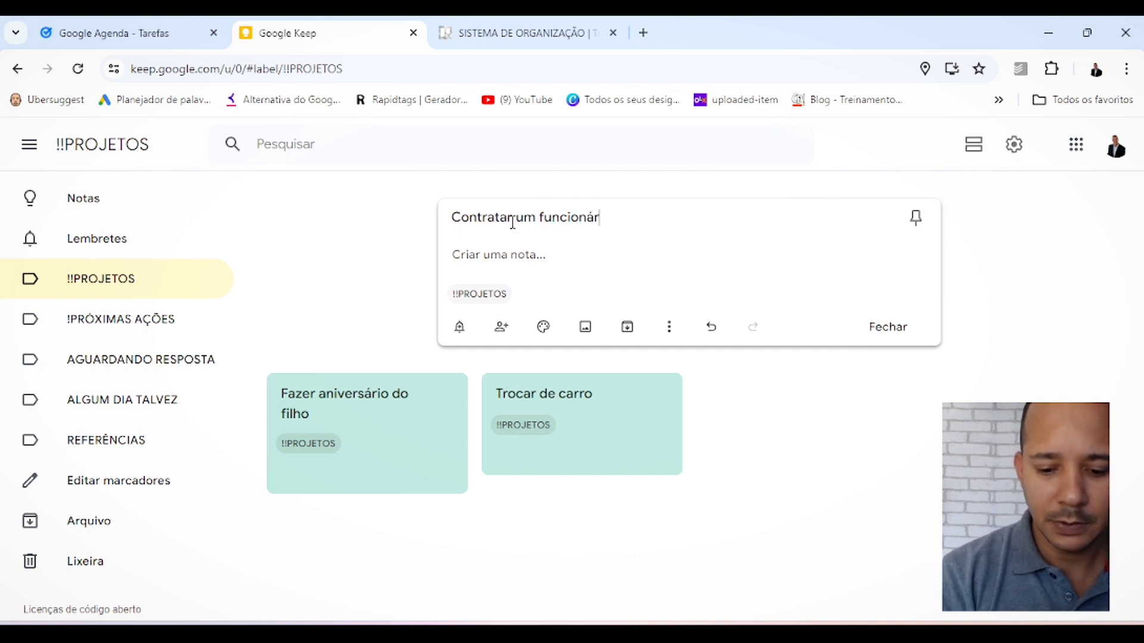
{"action": "left_click", "coordinate": [544, 327]}
{"action": "left_click", "coordinate": [583, 361]}
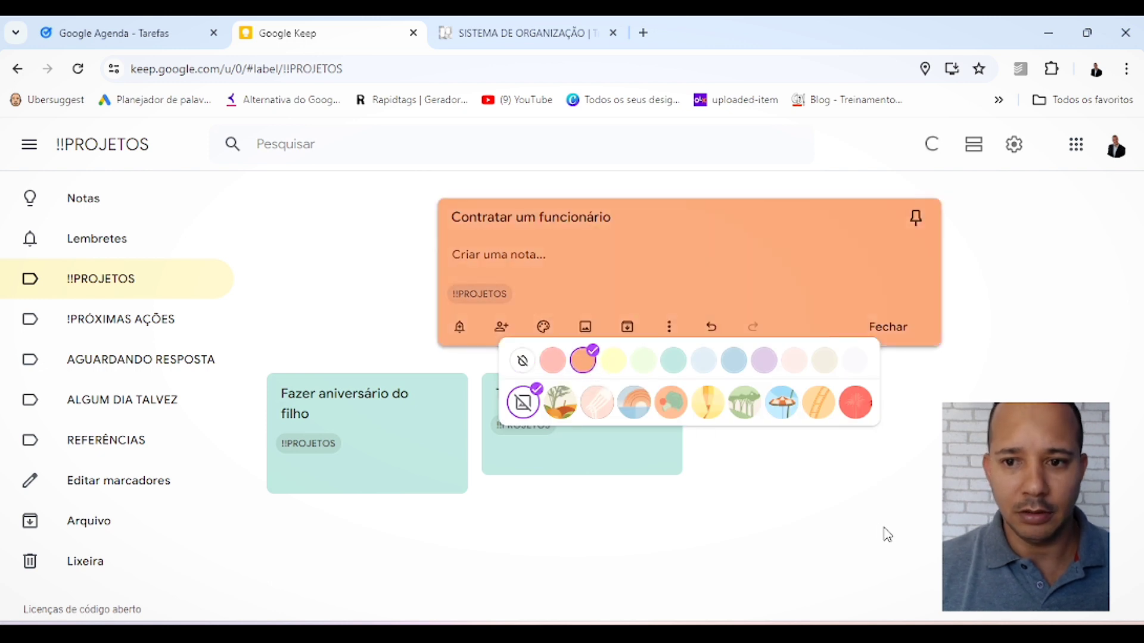
{"action": "left_click", "coordinate": [886, 528]}
Create a note titled "Fazer uma planilha geral de custos" under !!PROJETOS with an orange background colour, and close it
{"action": "left_click", "coordinate": [519, 218]}
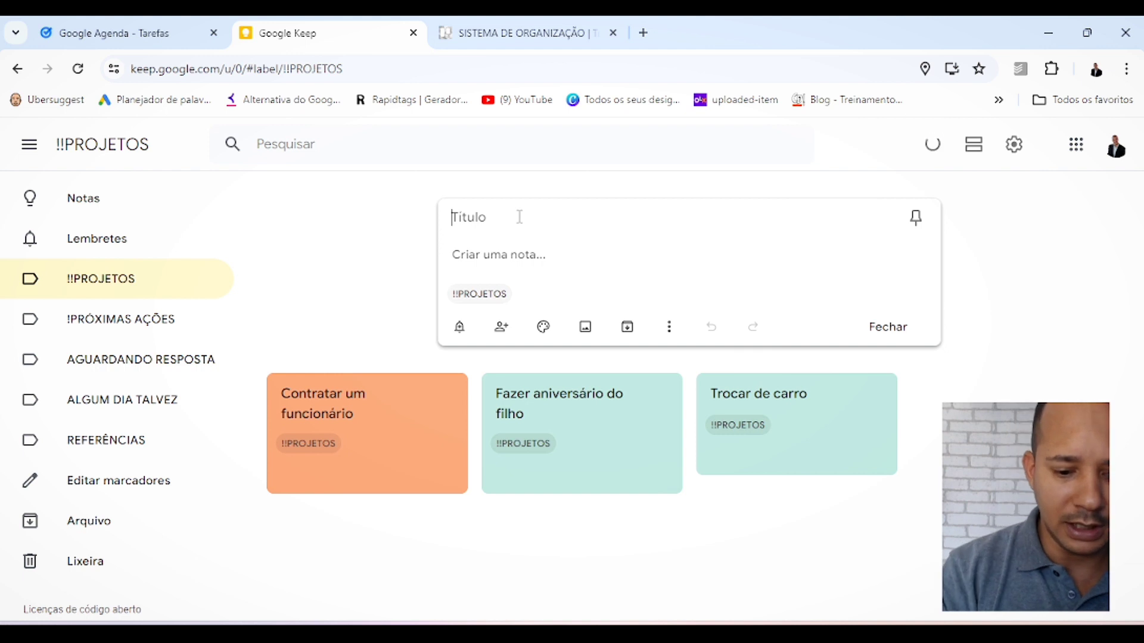
{"action": "type", "text": "Fazer "}
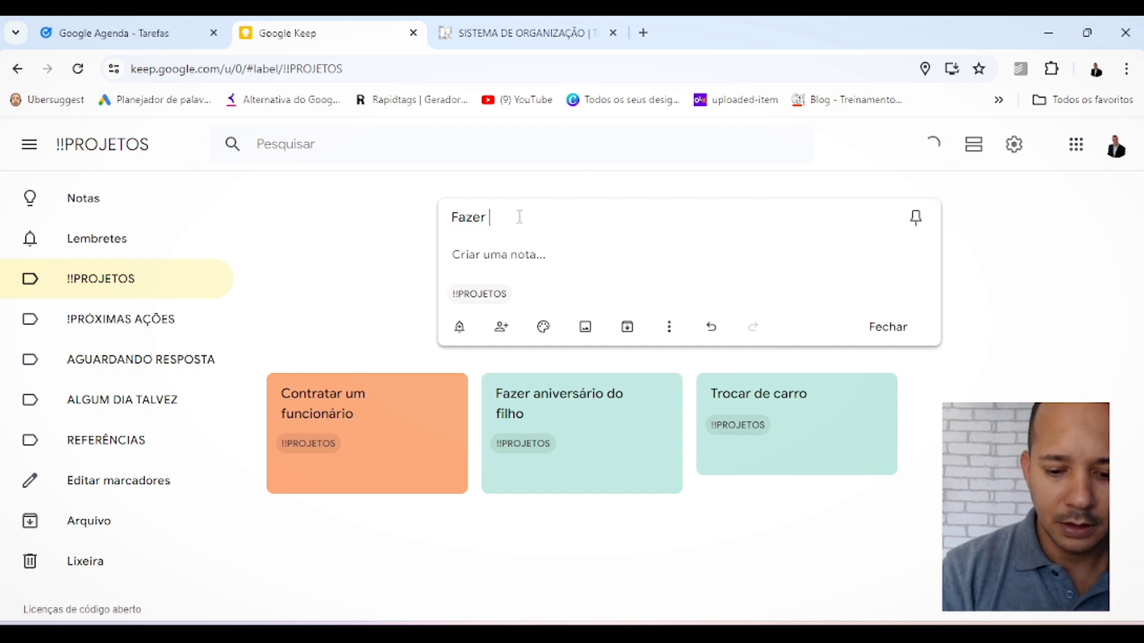
{"action": "type", "text": "uma planilha geral de custos"}
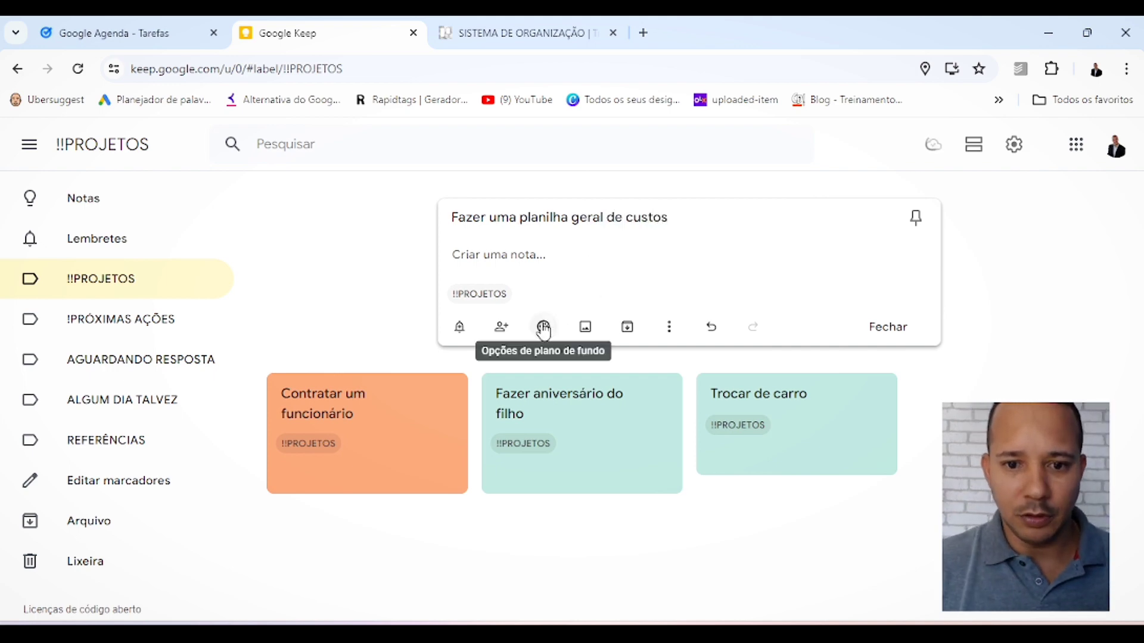
{"action": "mouse_move", "coordinate": [542, 327]}
{"action": "left_click", "coordinate": [583, 363]}
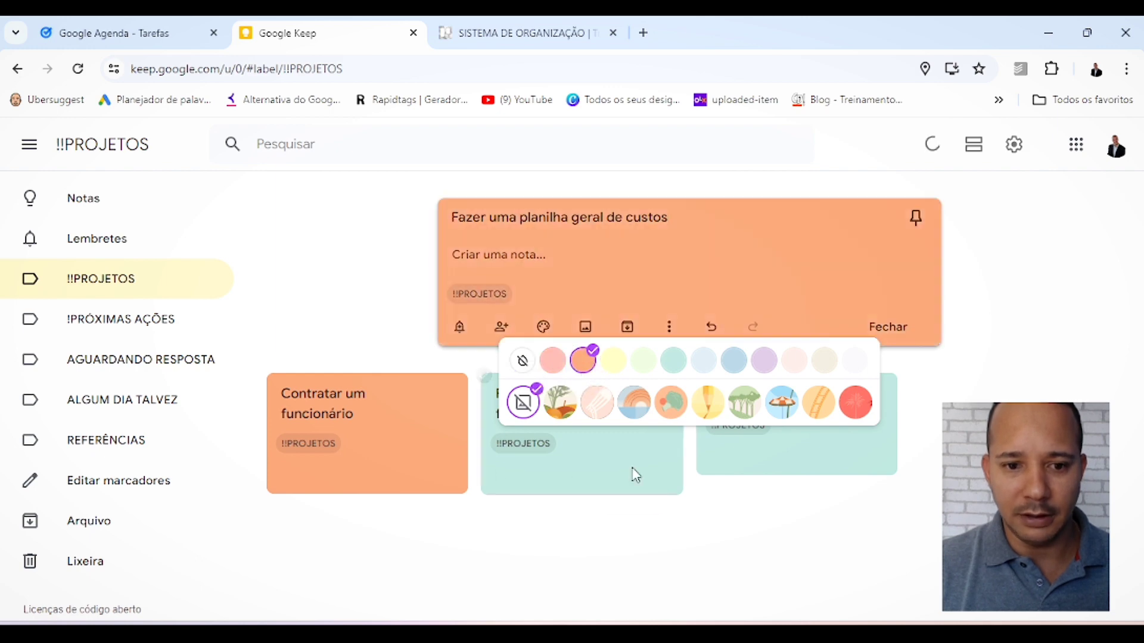
{"action": "left_click", "coordinate": [930, 495]}
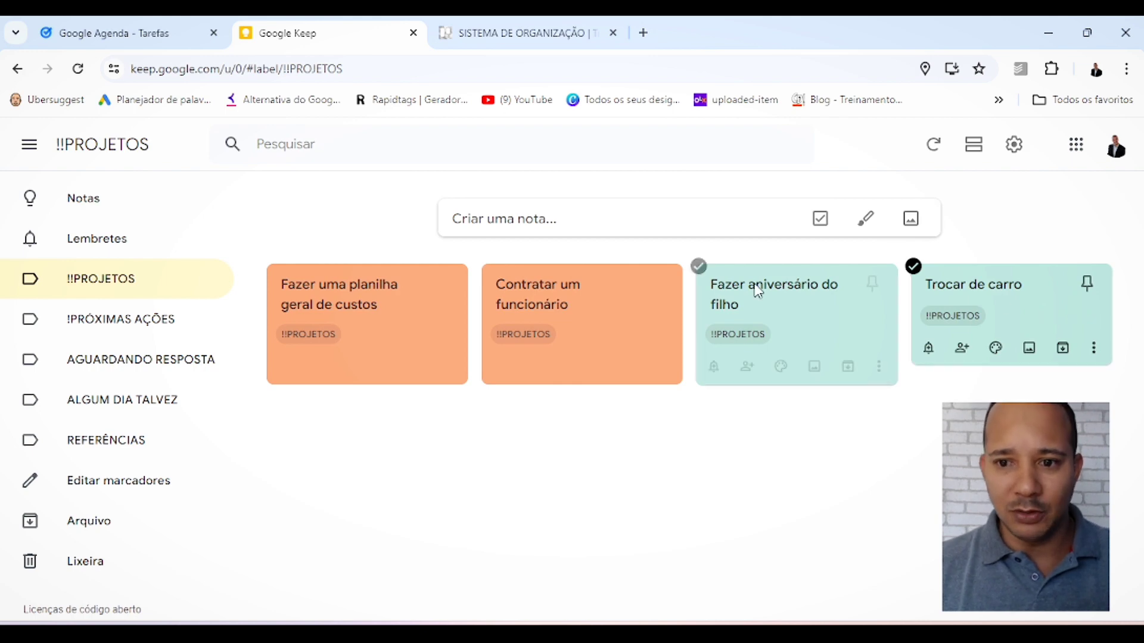
View the "Fazer uma planilha geral de custos" note, close it and look over the four project notes
{"action": "left_click", "coordinate": [304, 299]}
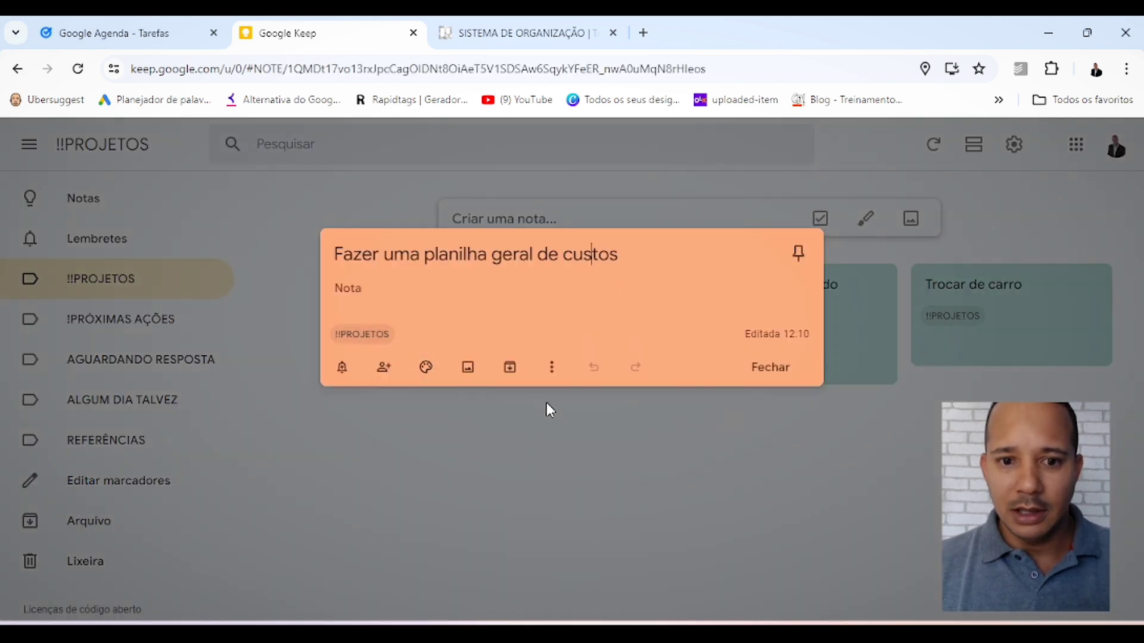
{"action": "left_click", "coordinate": [791, 462]}
{"action": "left_click_drag", "start_coordinate": [995, 287], "coordinate": [409, 300]}
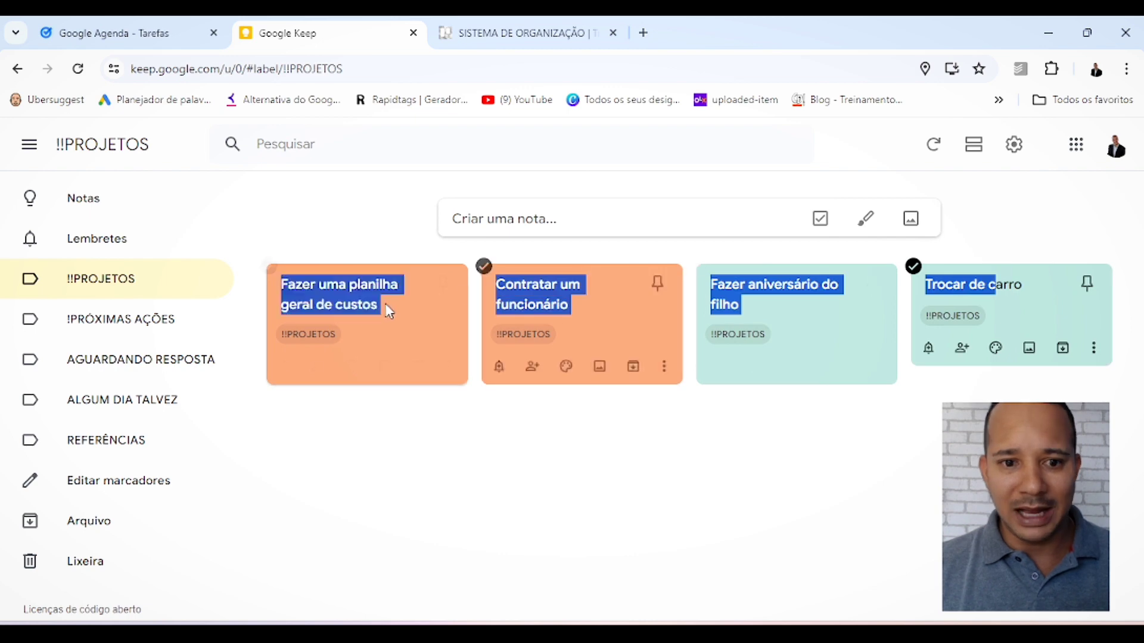
{"action": "left_click", "coordinate": [743, 541]}
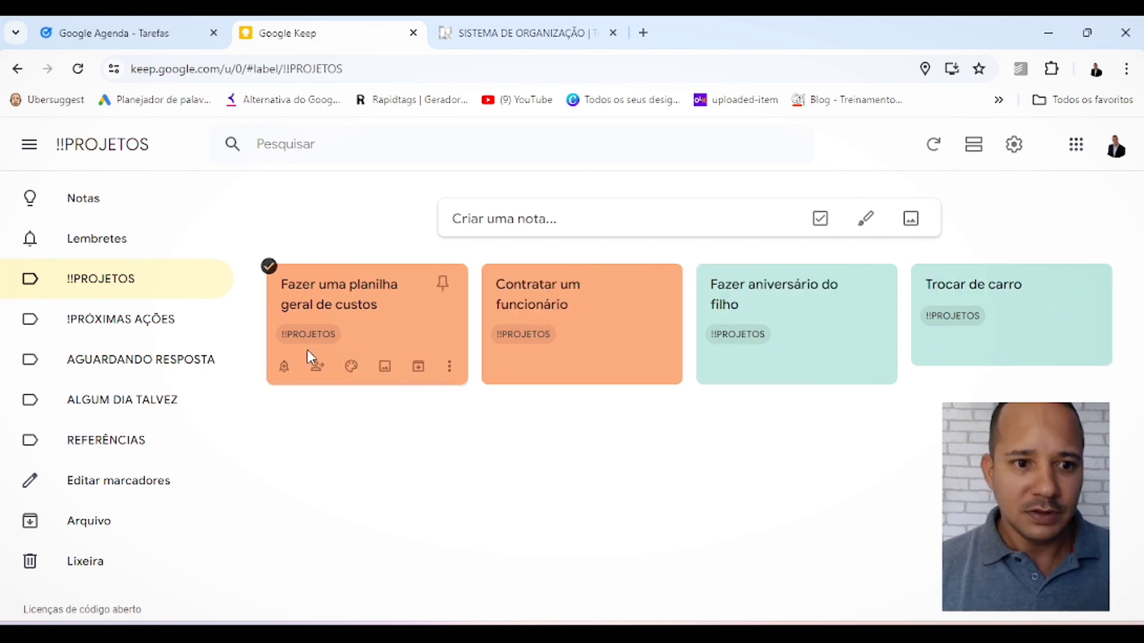
Move the "Trocar de carro" note to the first position among all notes and check the order under !!PROJETOS
{"action": "left_click", "coordinate": [67, 205]}
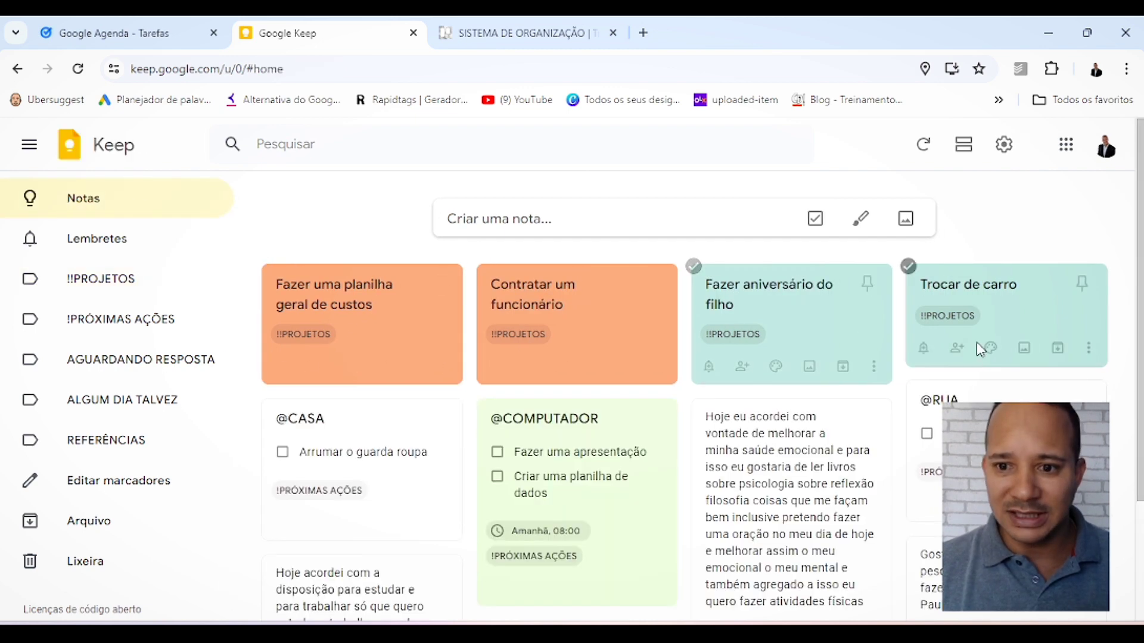
{"action": "left_click_drag", "start_coordinate": [989, 296], "coordinate": [349, 305]}
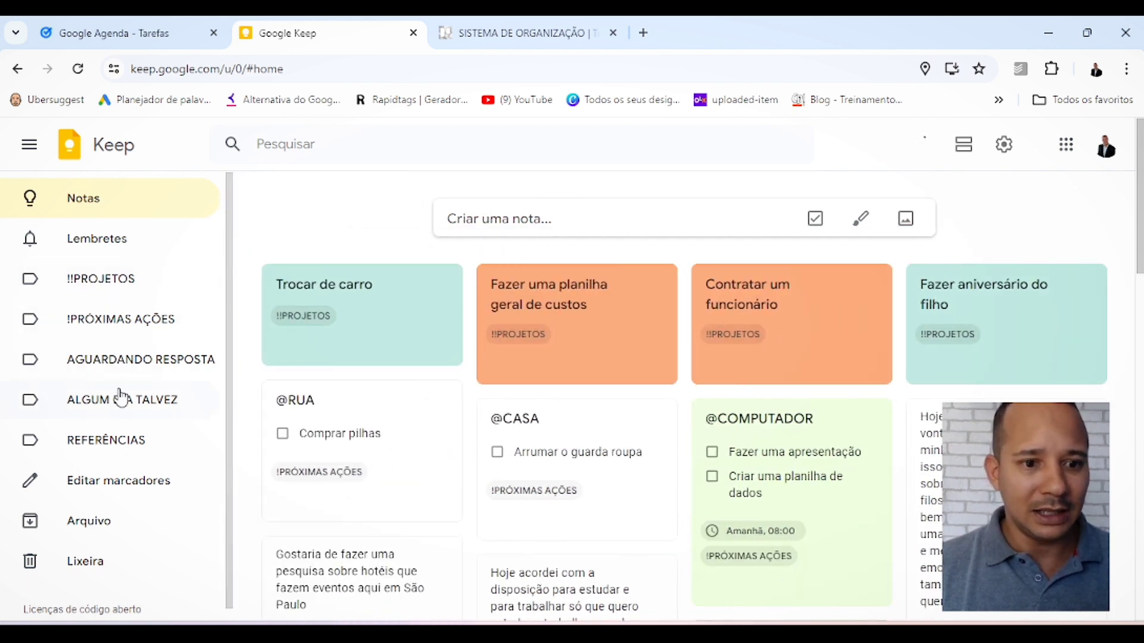
{"action": "left_click", "coordinate": [117, 285]}
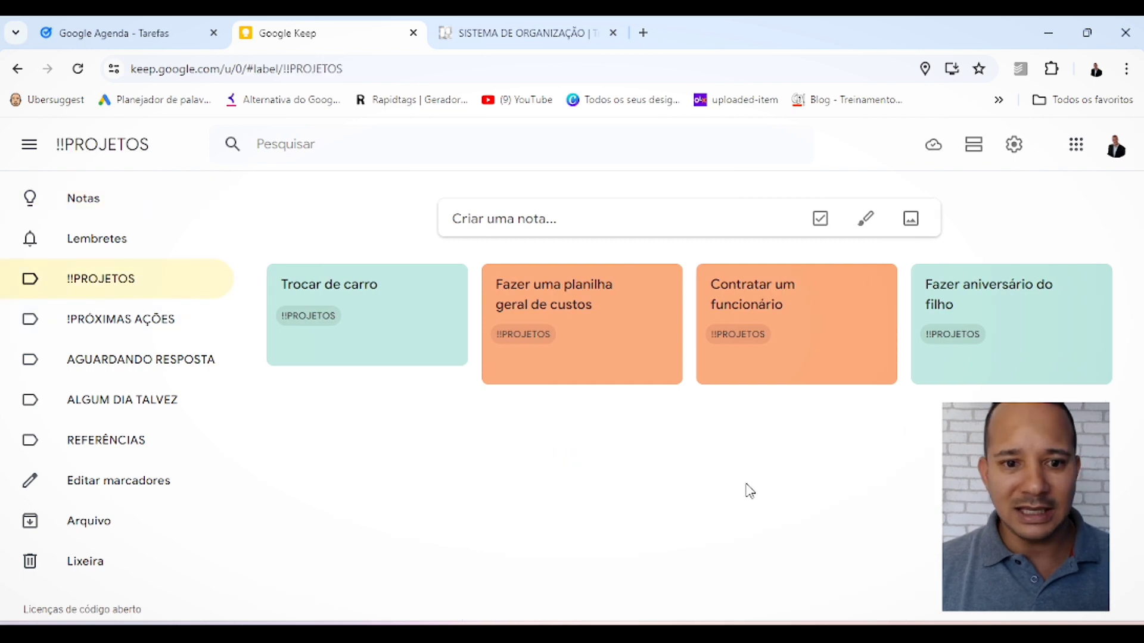
{"action": "mouse_move", "coordinate": [389, 330]}
{"action": "left_click", "coordinate": [123, 205]}
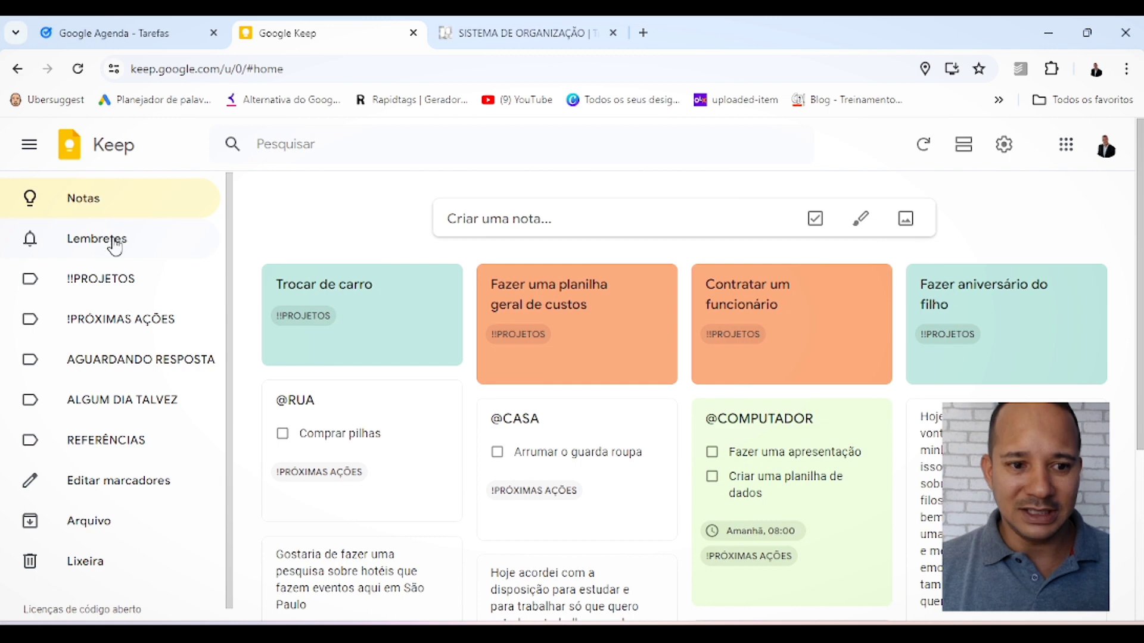
{"action": "left_click", "coordinate": [117, 288]}
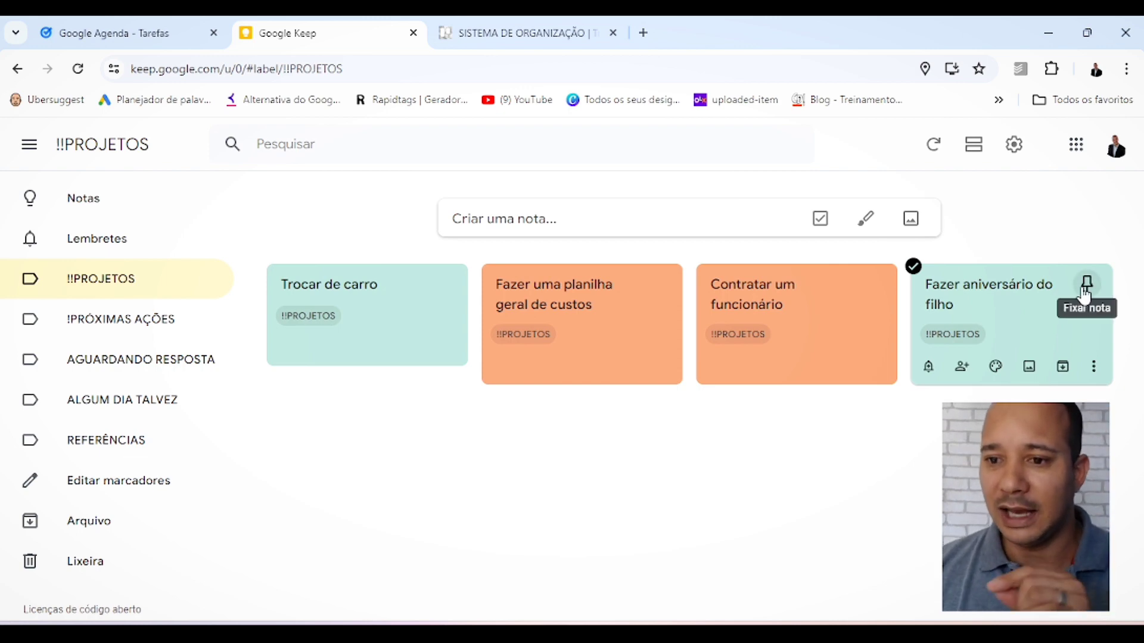
Pin and unpin the "Fazer aniversário do filho" note, and do the same with the "Contratar um funcionário" note
{"action": "left_click", "coordinate": [1085, 296]}
{"action": "left_click", "coordinate": [441, 301]}
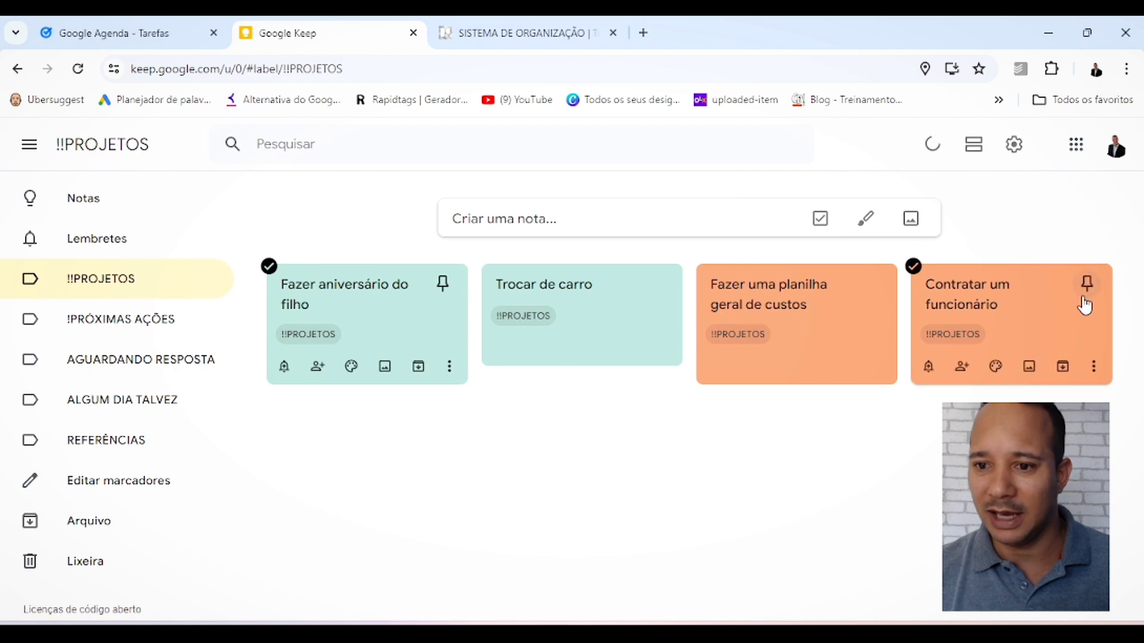
{"action": "left_click", "coordinate": [1086, 296]}
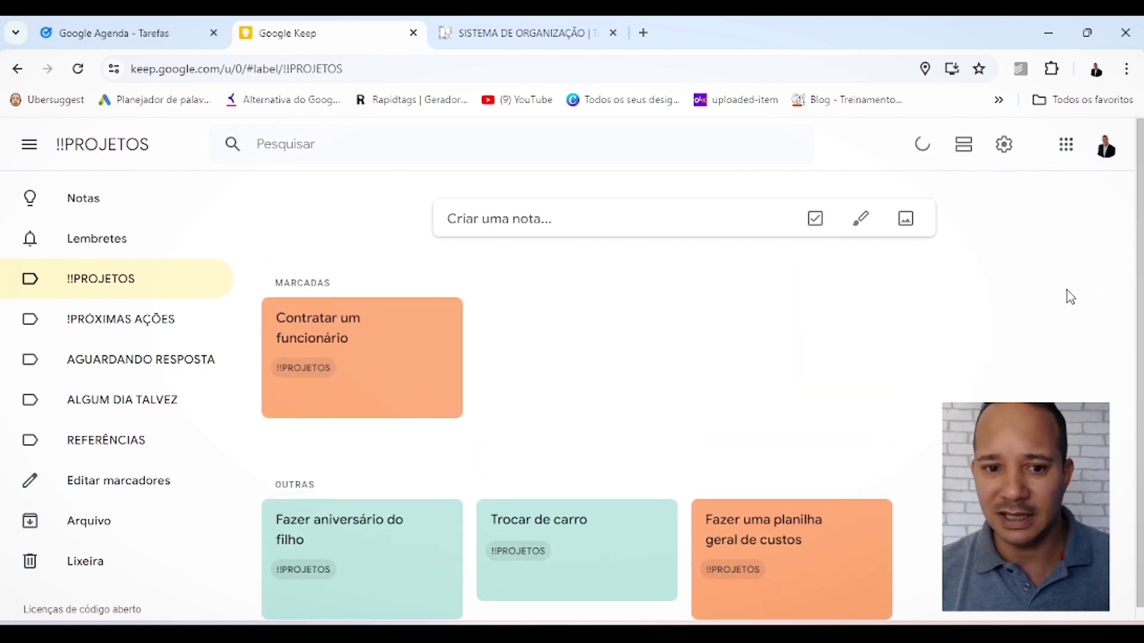
{"action": "left_click", "coordinate": [442, 317]}
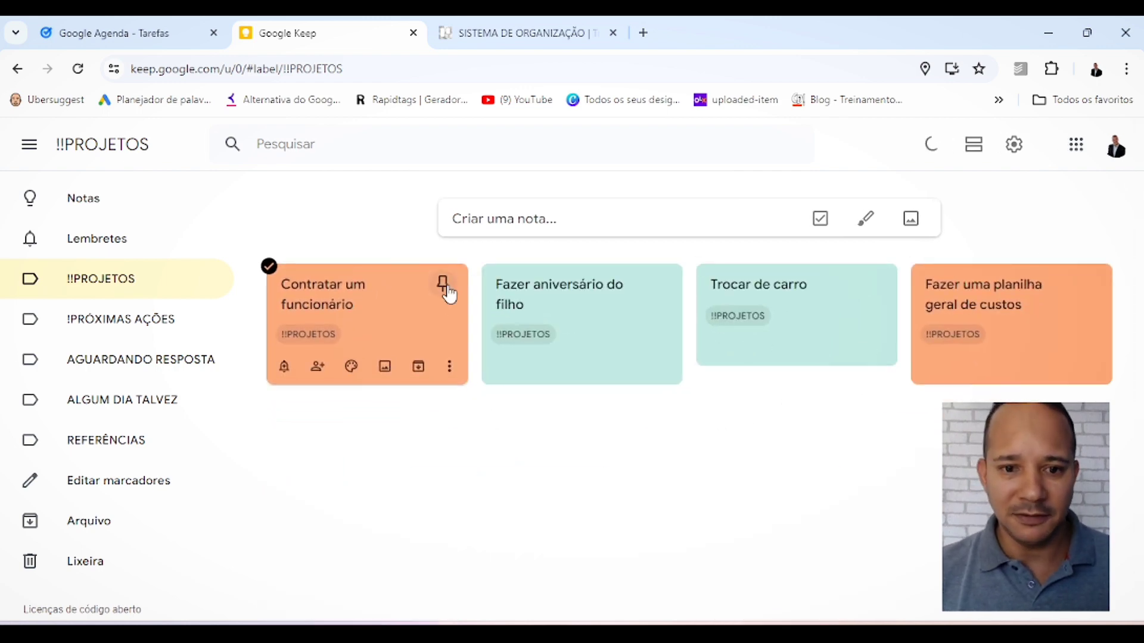
{"action": "left_click", "coordinate": [441, 298]}
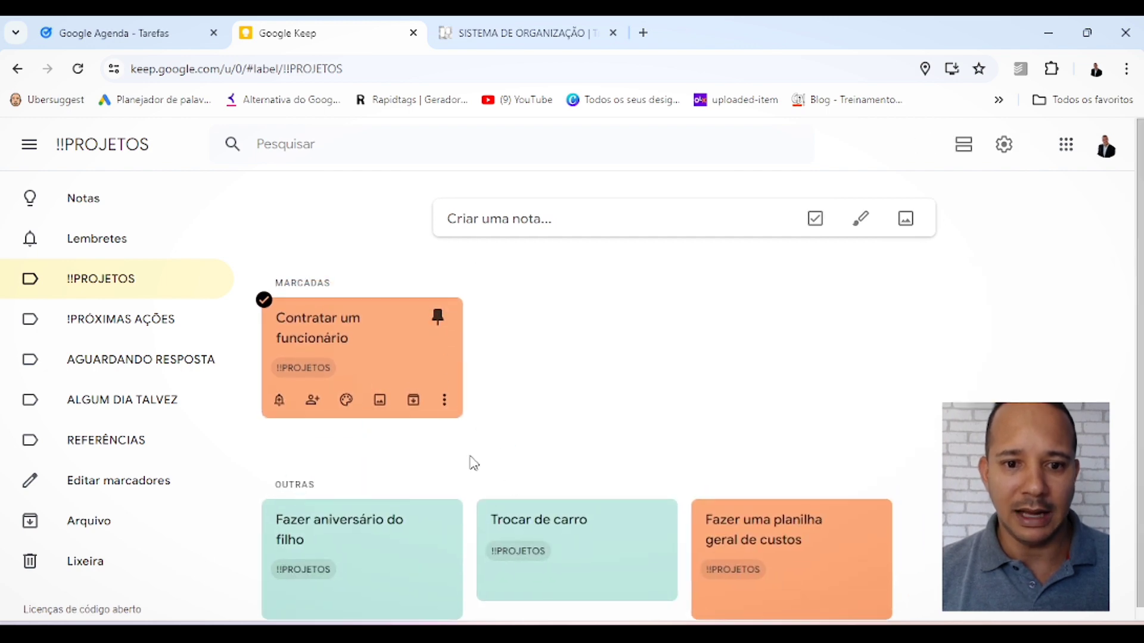
{"action": "left_click", "coordinate": [438, 317]}
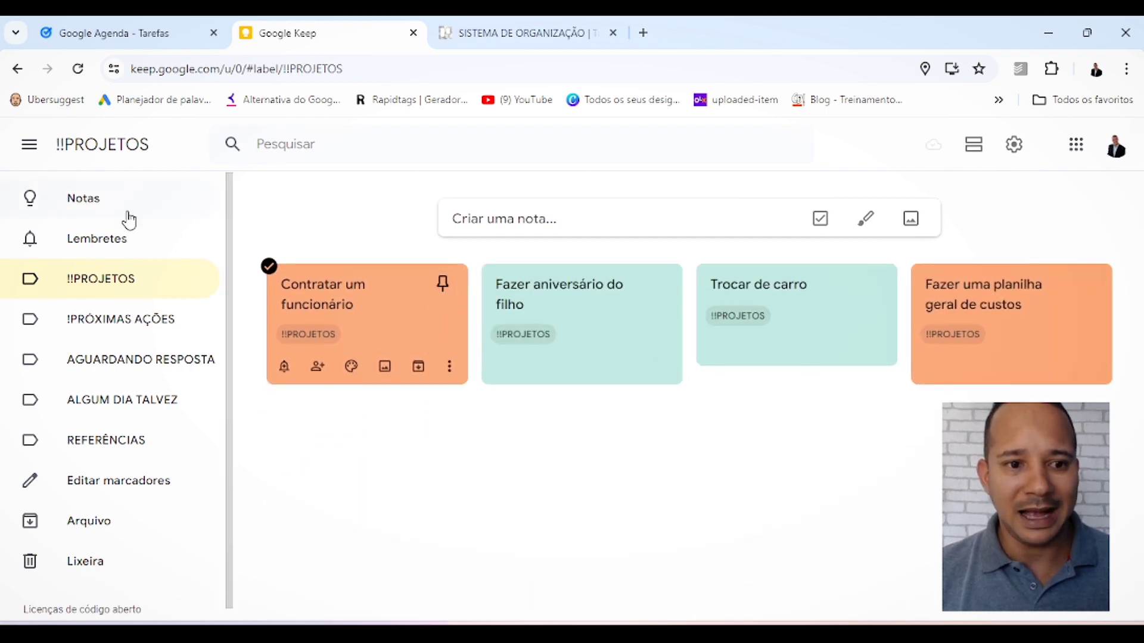
Pin the "Fazer uma planilha geral de custos" note under !!PROJETOS, check it among all notes, and unpin it
{"action": "left_click", "coordinate": [99, 203]}
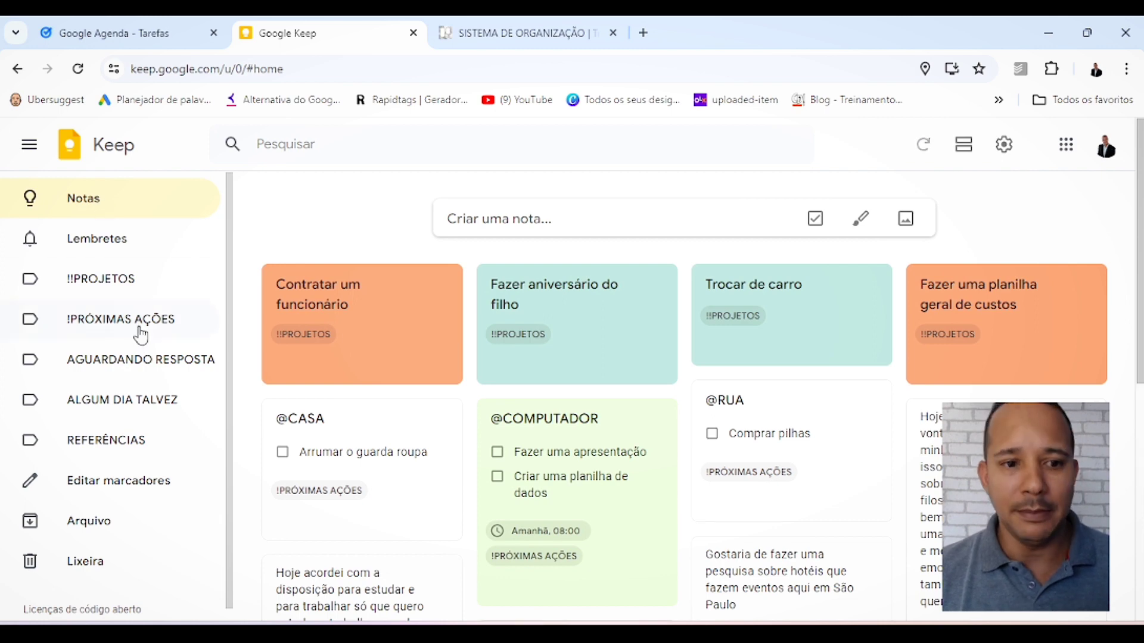
{"action": "left_click", "coordinate": [135, 287]}
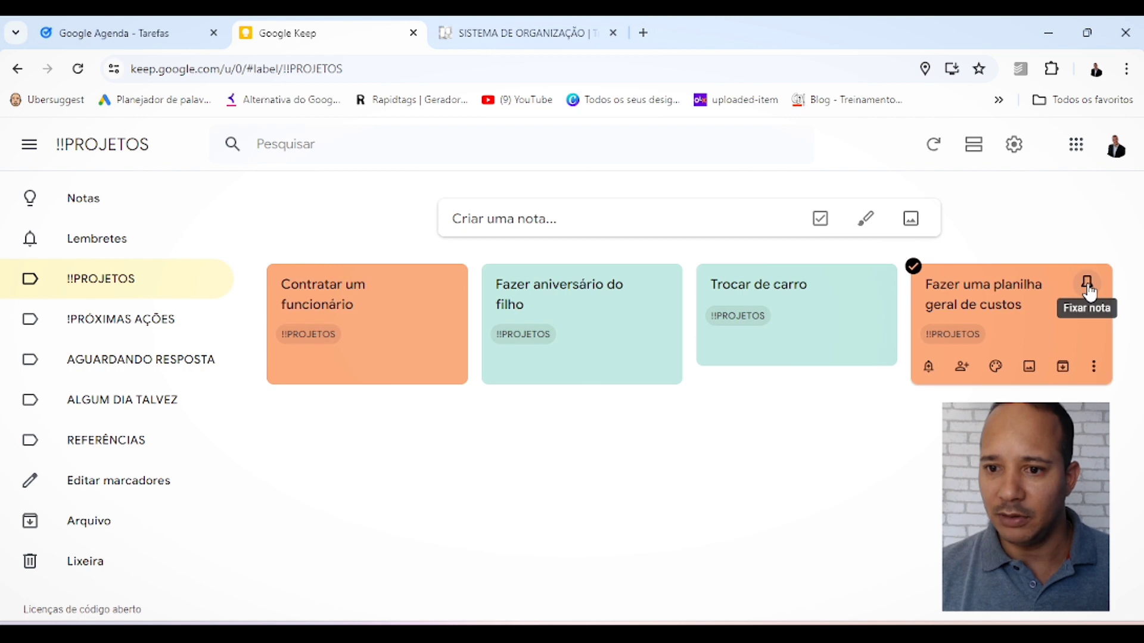
{"action": "left_click", "coordinate": [1088, 284]}
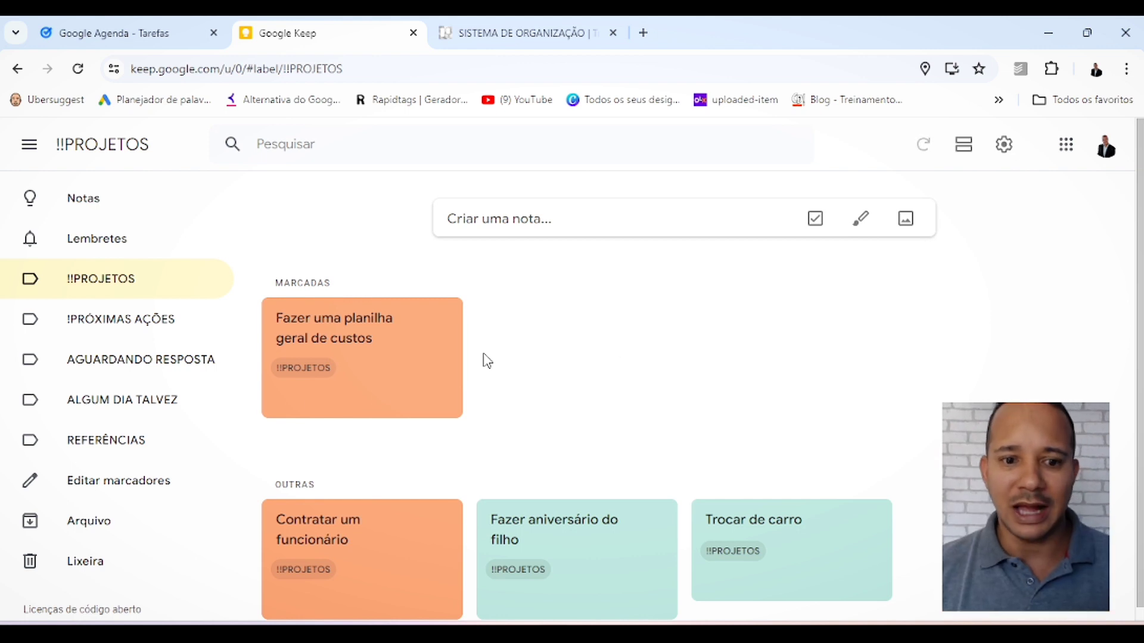
{"action": "left_click", "coordinate": [101, 210]}
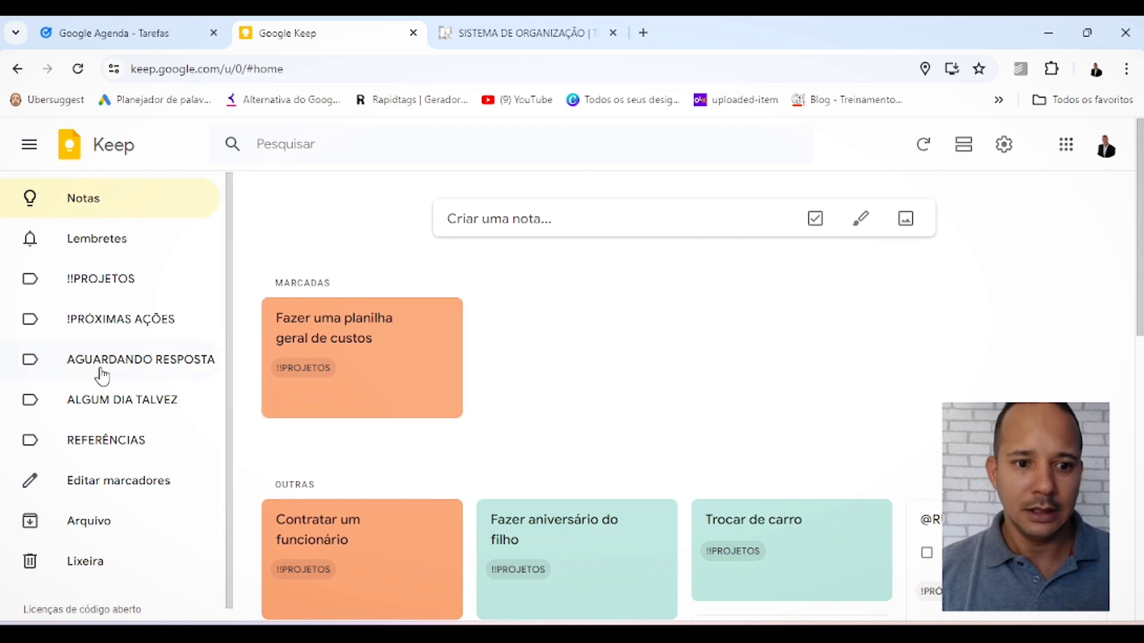
{"action": "left_click", "coordinate": [142, 283]}
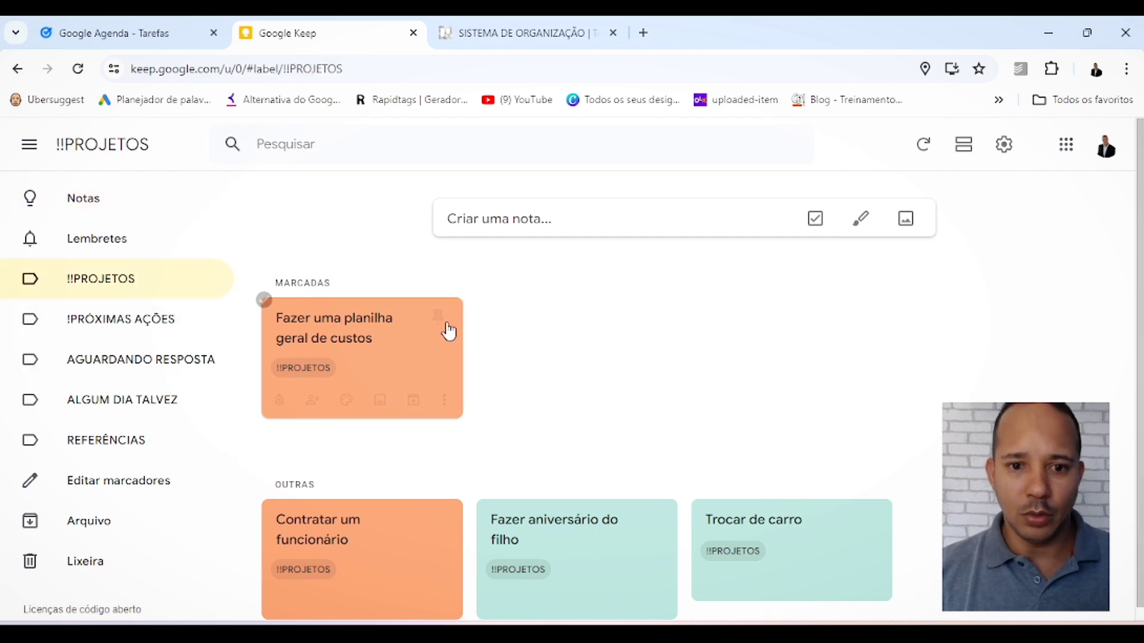
{"action": "left_click", "coordinate": [441, 322]}
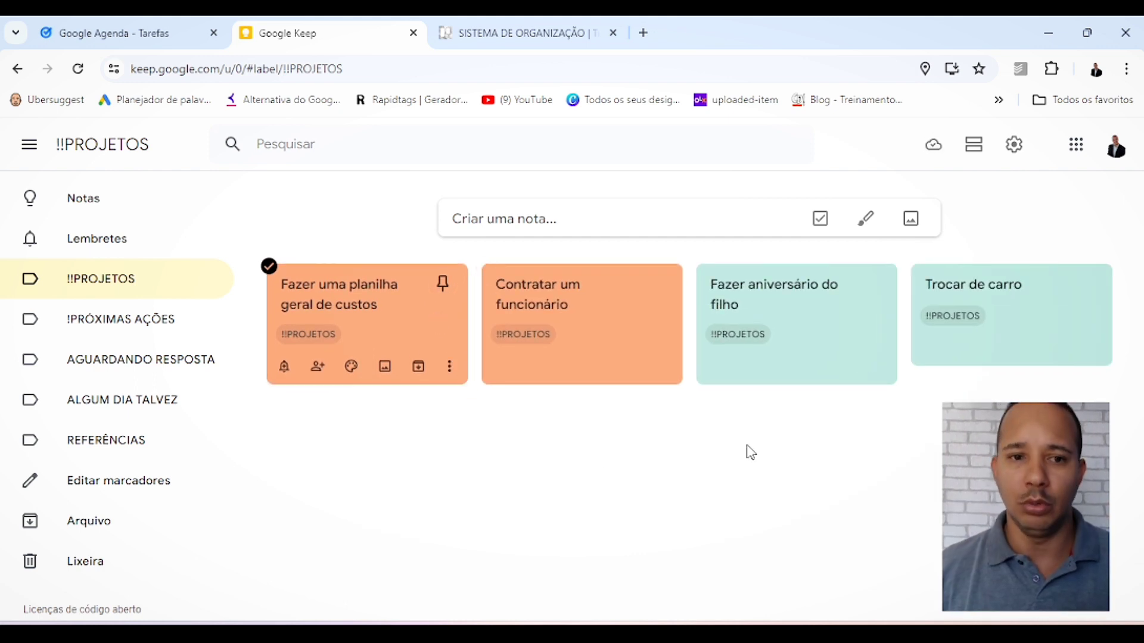
Start a note under AGUARDANDO RESPOSTA with the contact's first name as title and the text "Planilha de dados do projeto"
{"action": "left_click", "coordinate": [152, 370]}
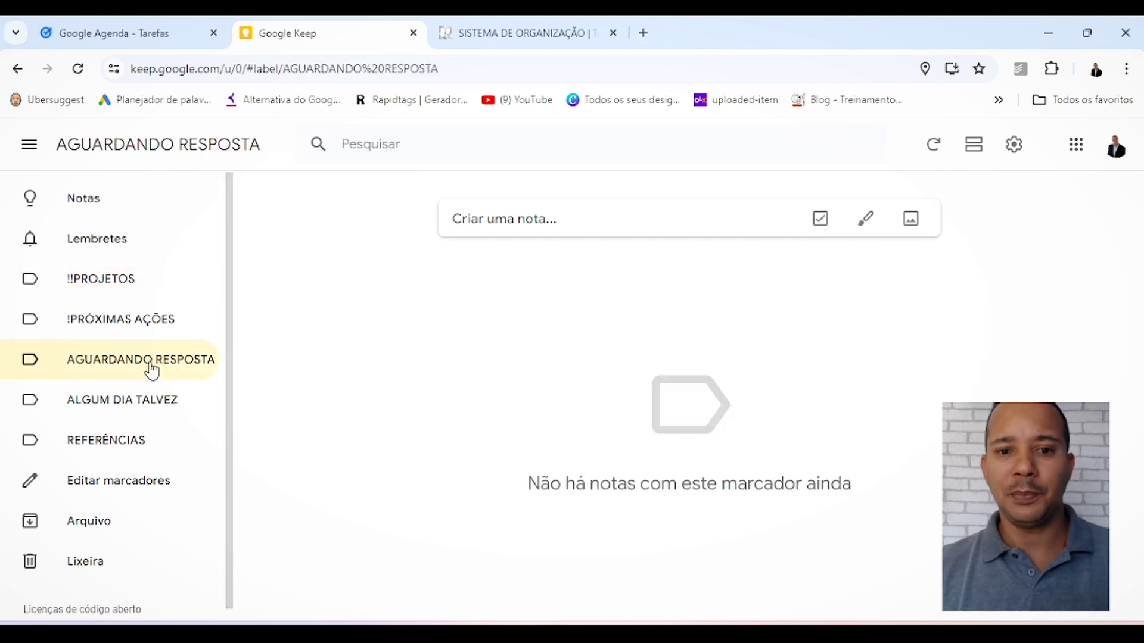
{"action": "left_click", "coordinate": [550, 219]}
{"action": "left_click", "coordinate": [549, 220]}
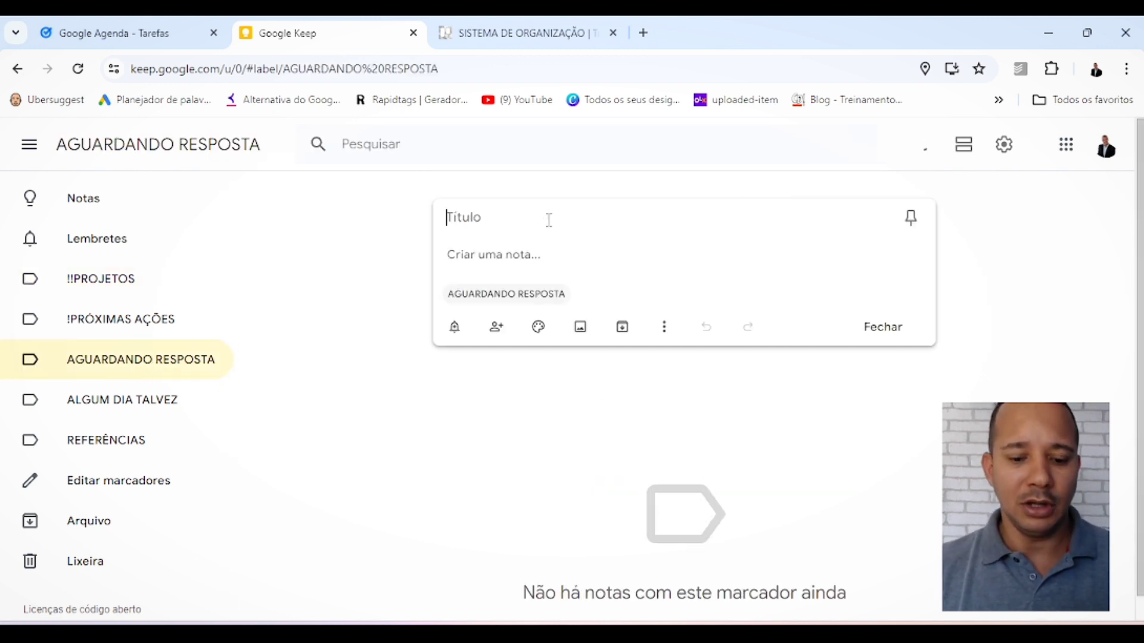
{"action": "type", "text": "Marta"}
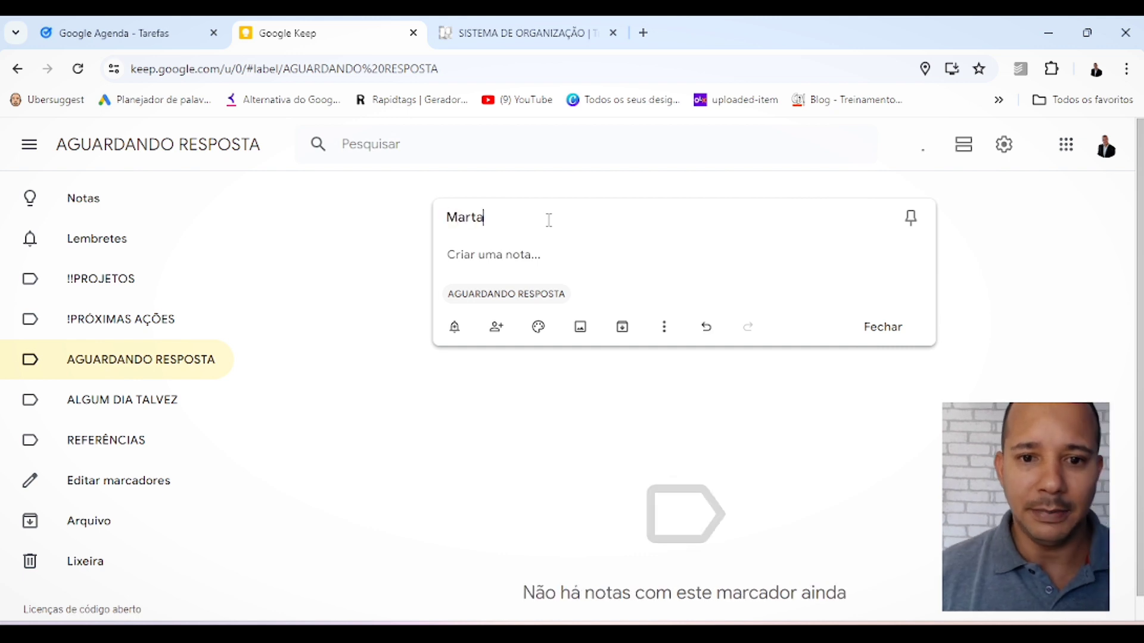
{"action": "left_click", "coordinate": [522, 255]}
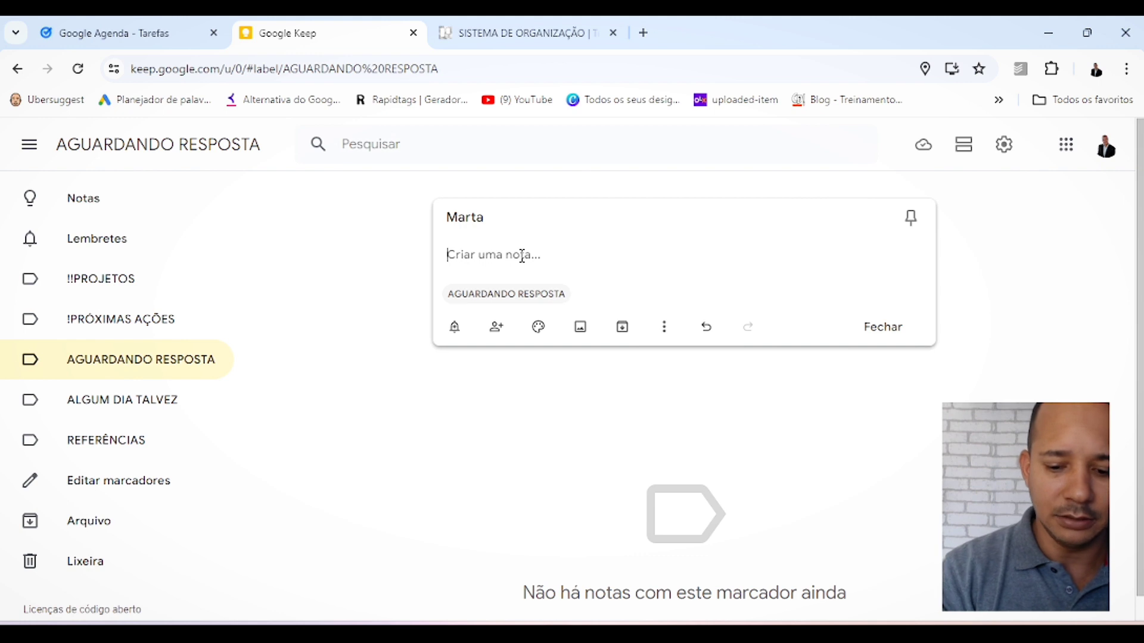
{"action": "type", "text": "Planilha"}
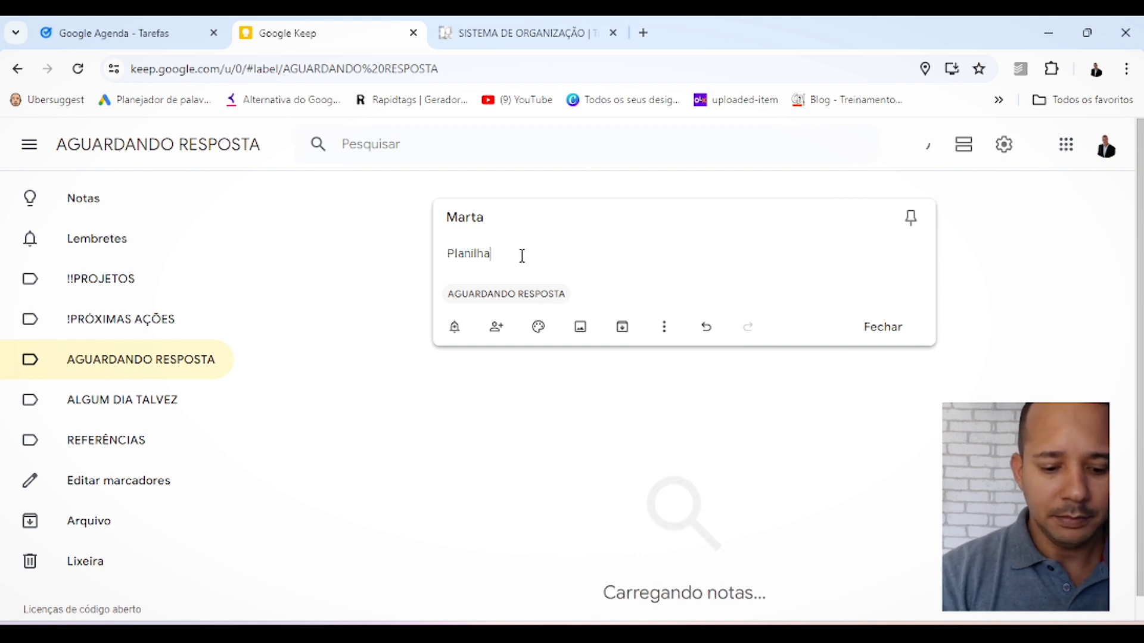
{"action": "type", "text": " de dados d"}
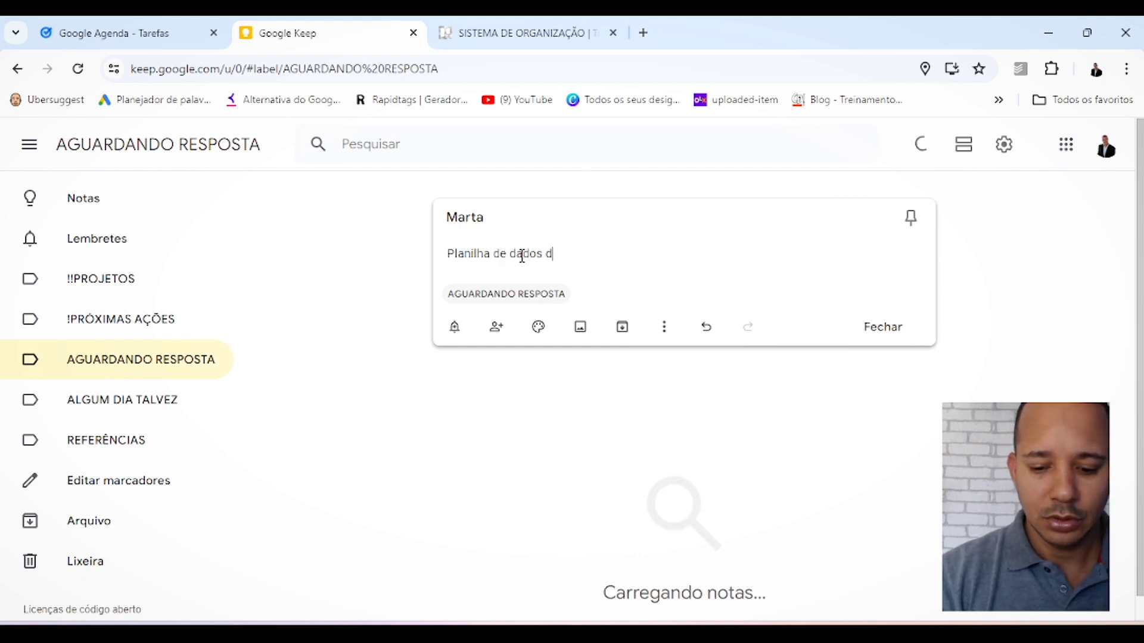
{"action": "type", "text": "o projeto"}
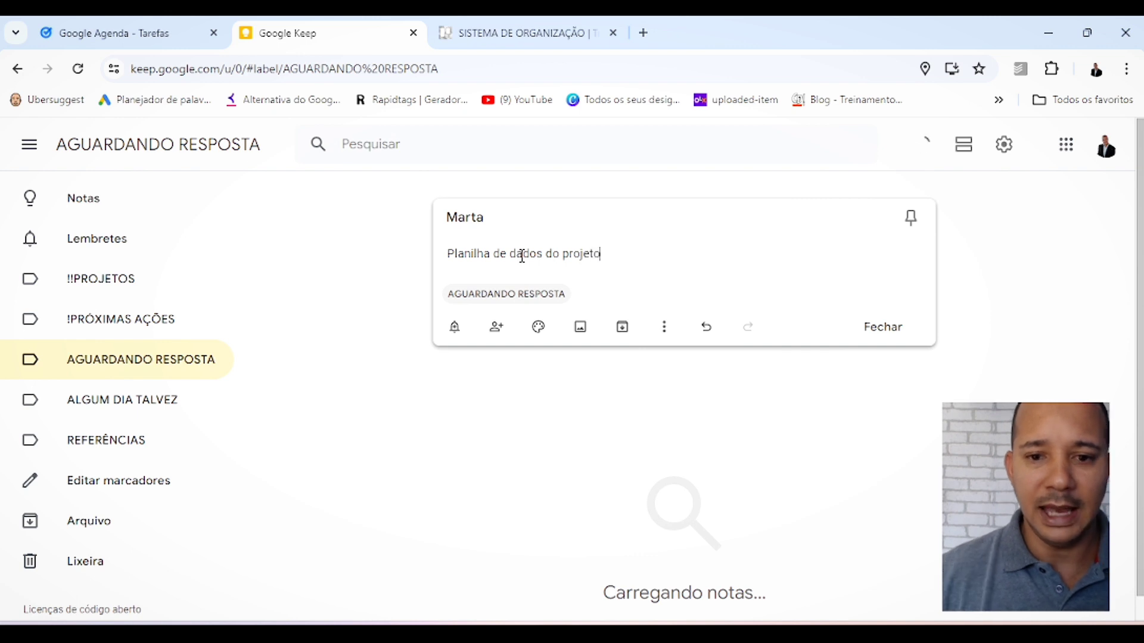
Turn the waiting note's text into a checkbox list and close the note
{"action": "left_click", "coordinate": [665, 328]}
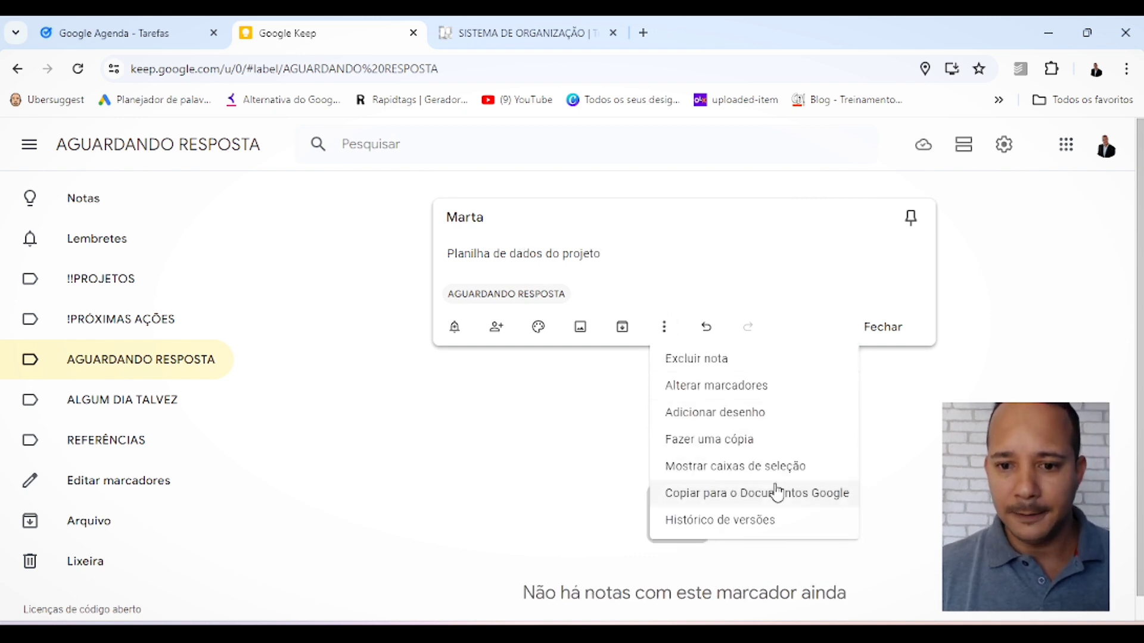
{"action": "left_click", "coordinate": [743, 472]}
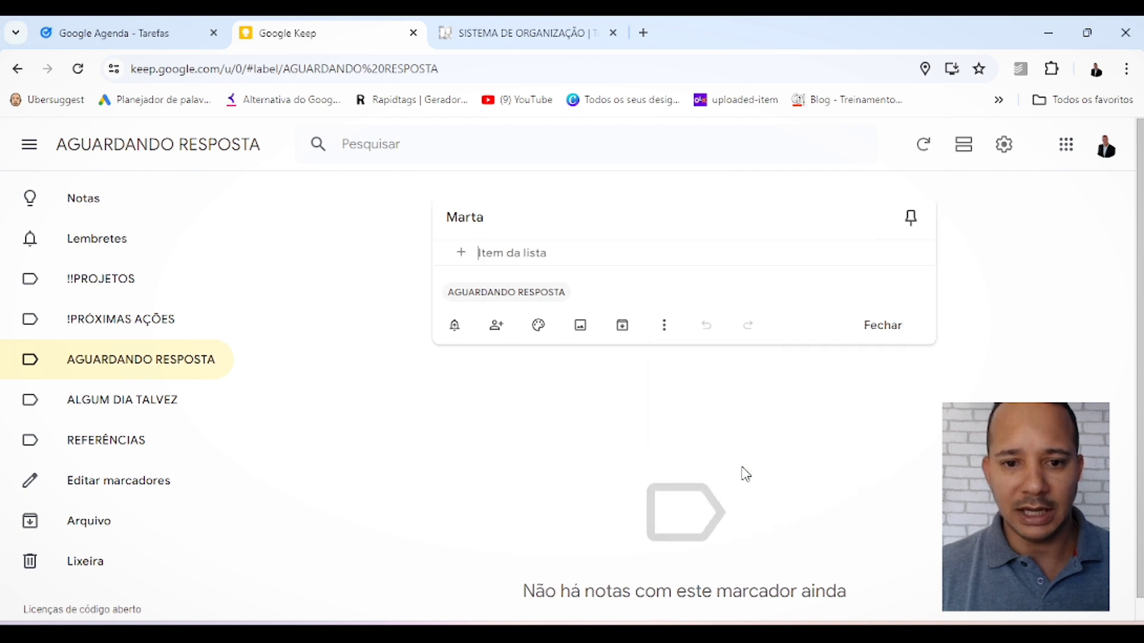
{"action": "left_click", "coordinate": [511, 408]}
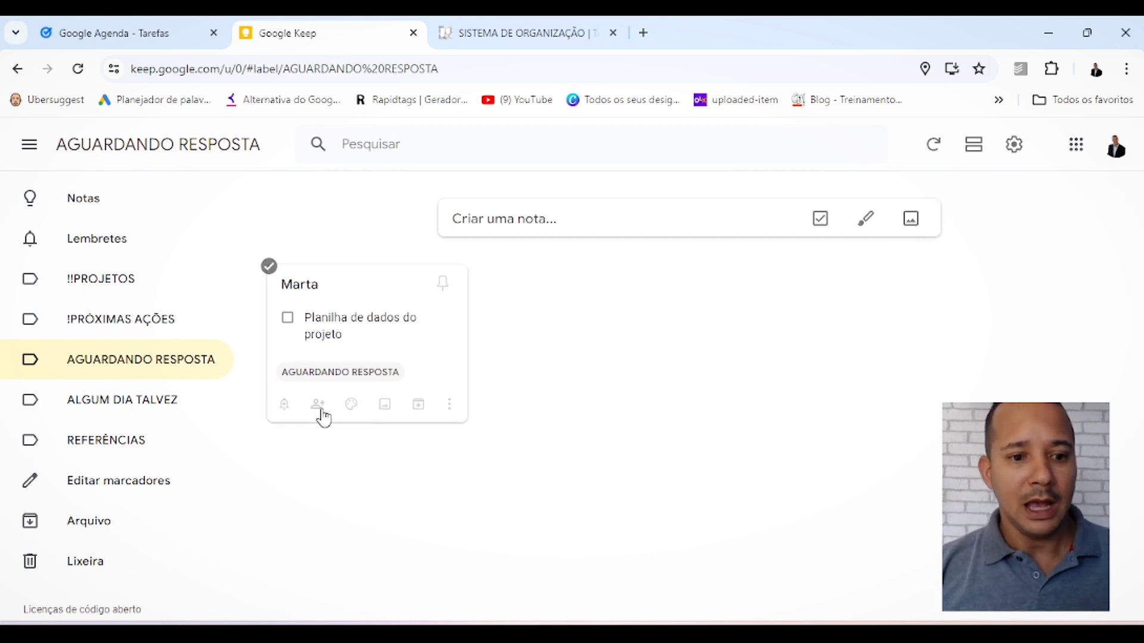
Create a note titled "Viagem para Orlando" under the ALGUM DIA TALVEZ label
{"action": "left_click", "coordinate": [85, 416]}
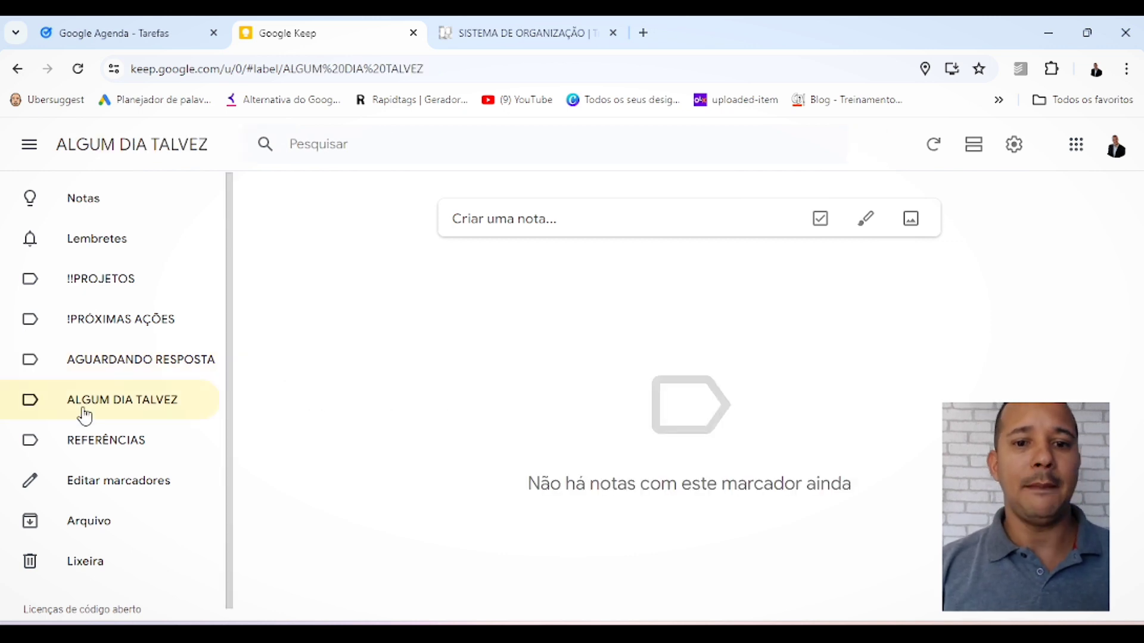
{"action": "left_click", "coordinate": [548, 218]}
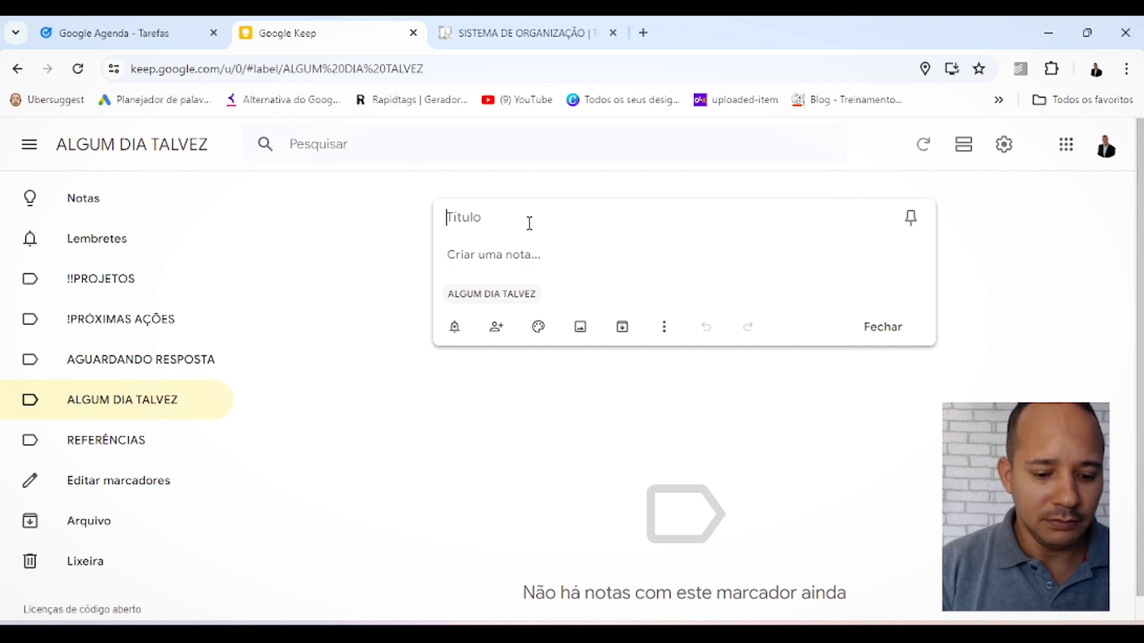
{"action": "type", "text": "Viagem pa"}
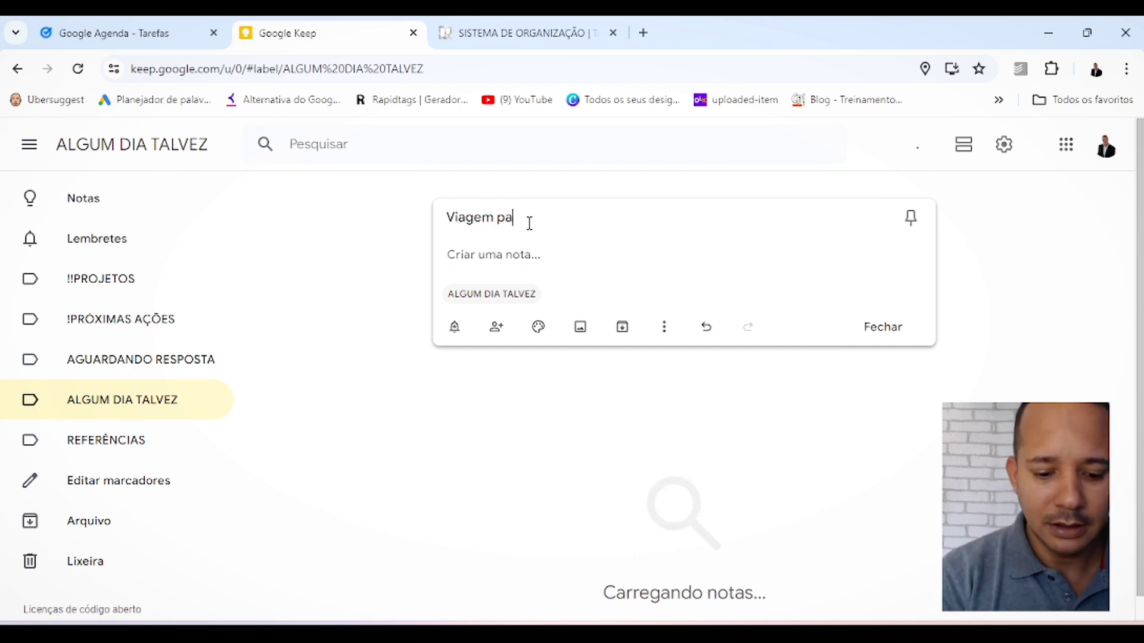
{"action": "type", "text": "ra Orlando"}
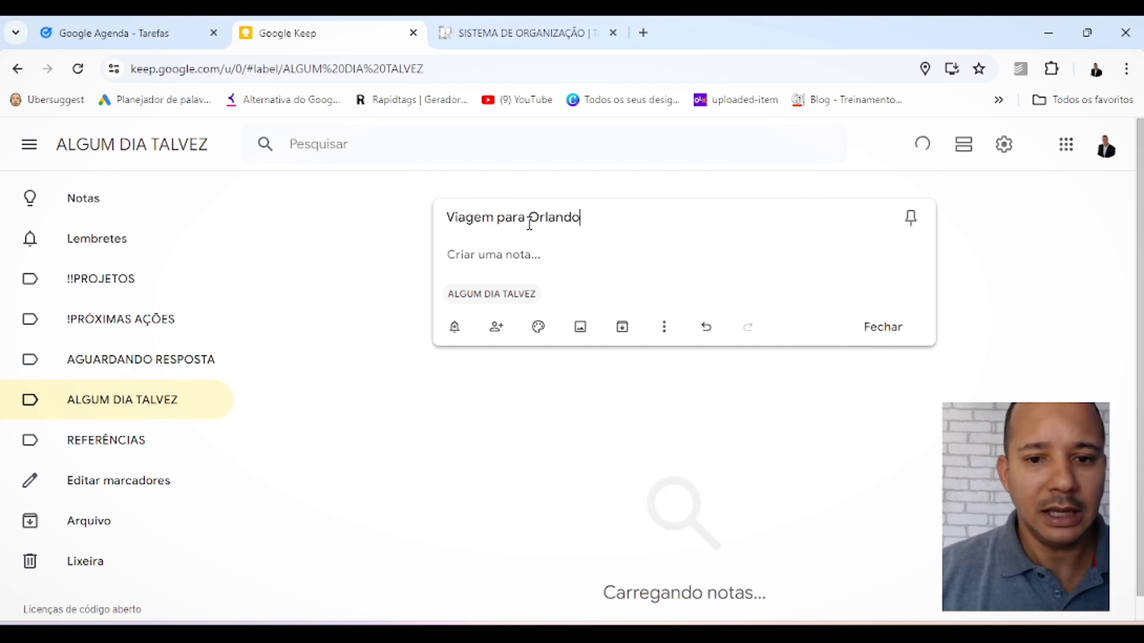
{"action": "left_click", "coordinate": [638, 439]}
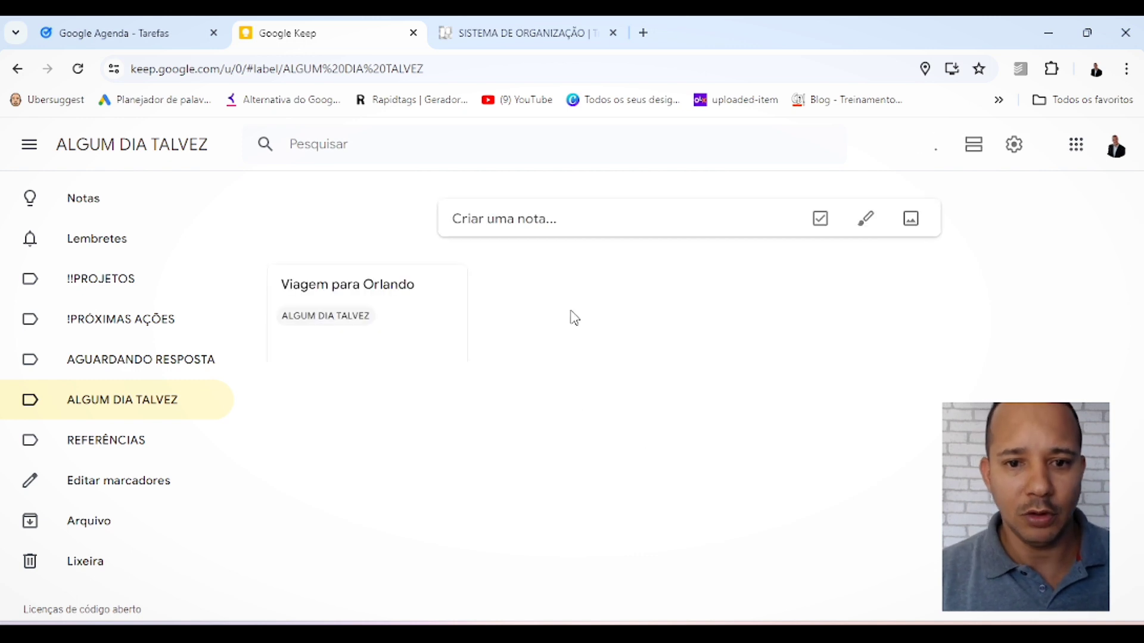
Add a second note under ALGUM DIA TALVEZ titled "Reformar minha casa"
{"action": "left_click", "coordinate": [554, 216]}
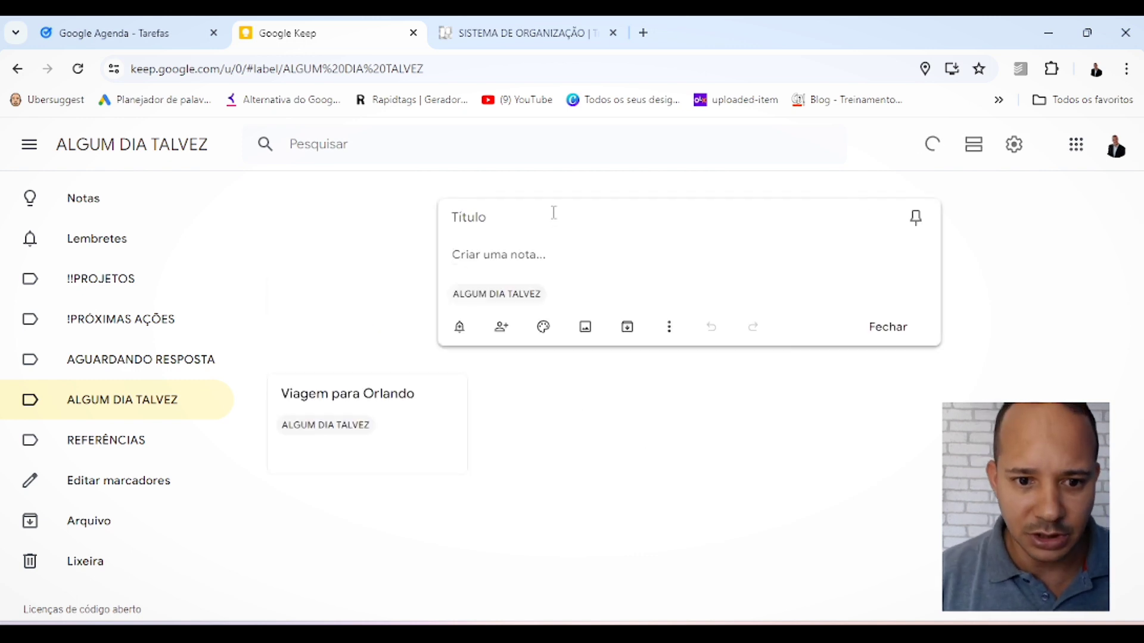
{"action": "type", "text": "Refor"}
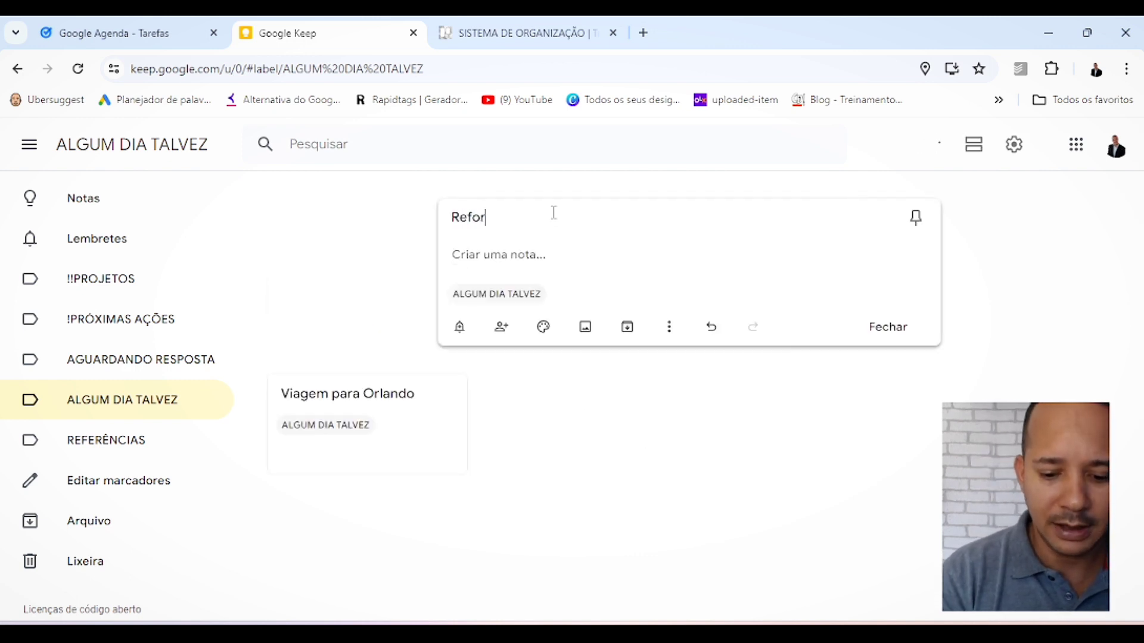
{"action": "type", "text": "mar minha casa"}
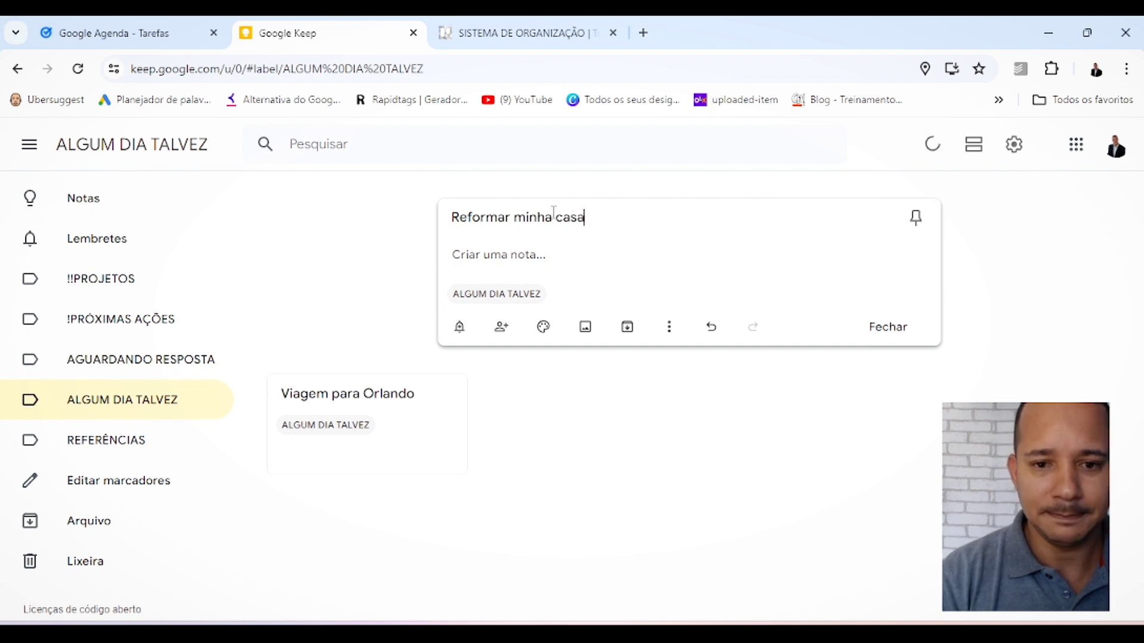
{"action": "left_click", "coordinate": [538, 448]}
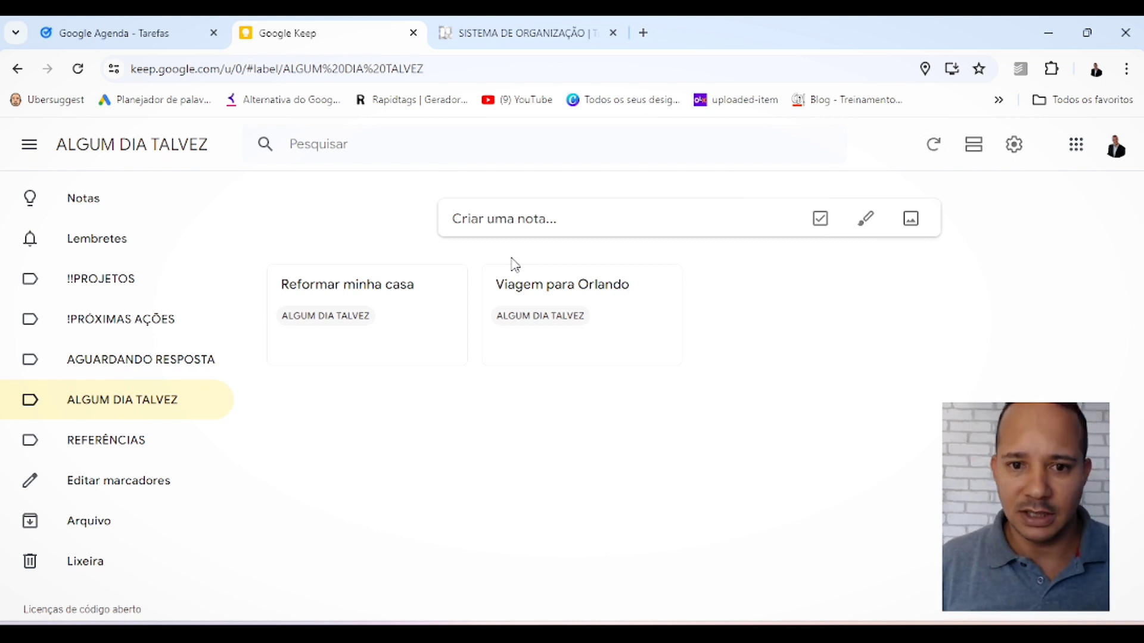
Create a note titled "Estudos sobre o GTD" under the REFERÊNCIAS label
{"action": "left_click", "coordinate": [144, 444]}
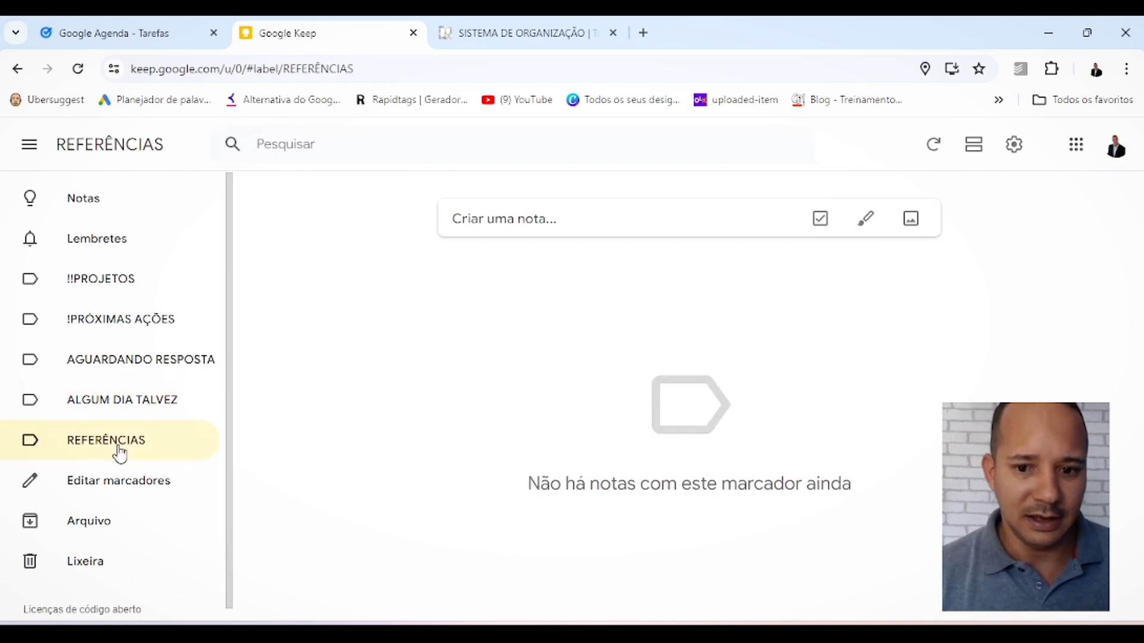
{"action": "left_click", "coordinate": [546, 220]}
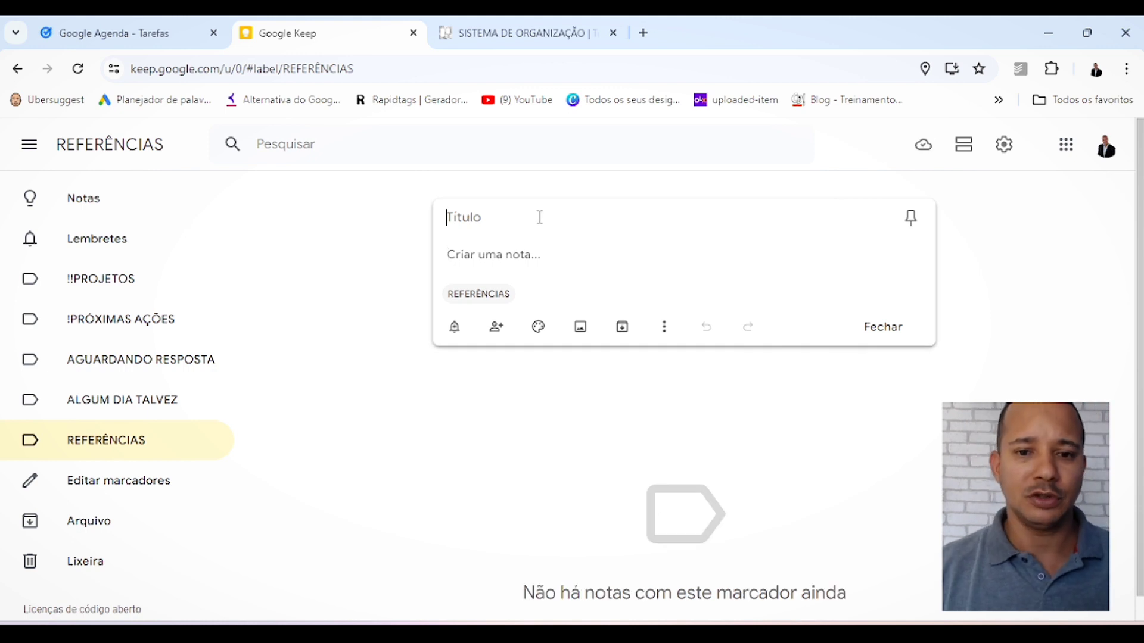
{"action": "type", "text": "Estudos sobre o GTD"}
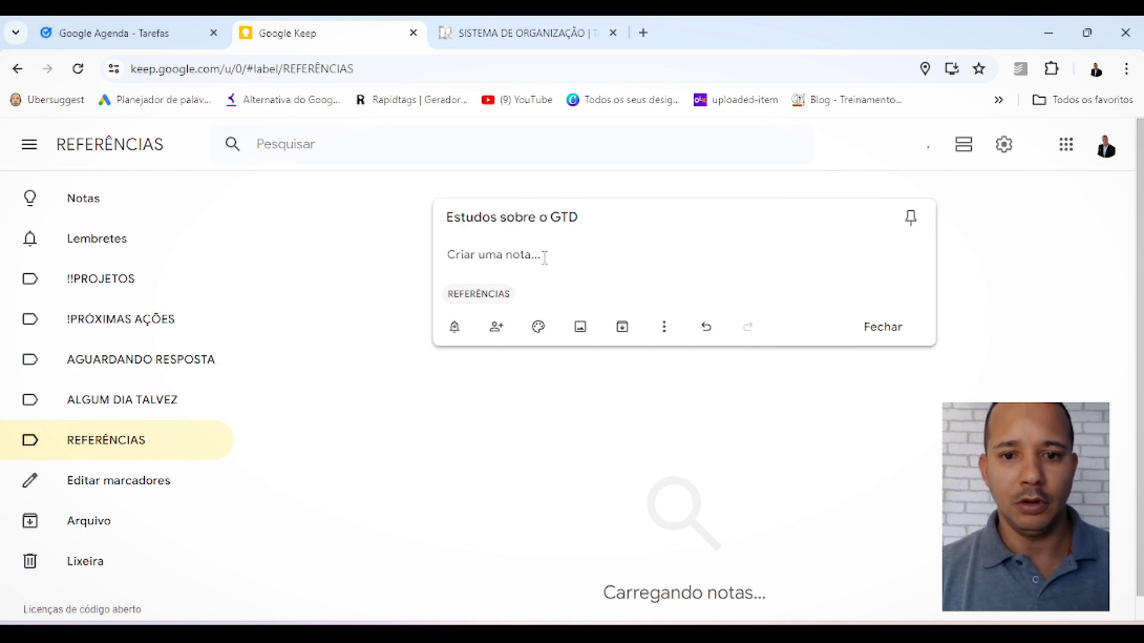
{"action": "left_click", "coordinate": [592, 416]}
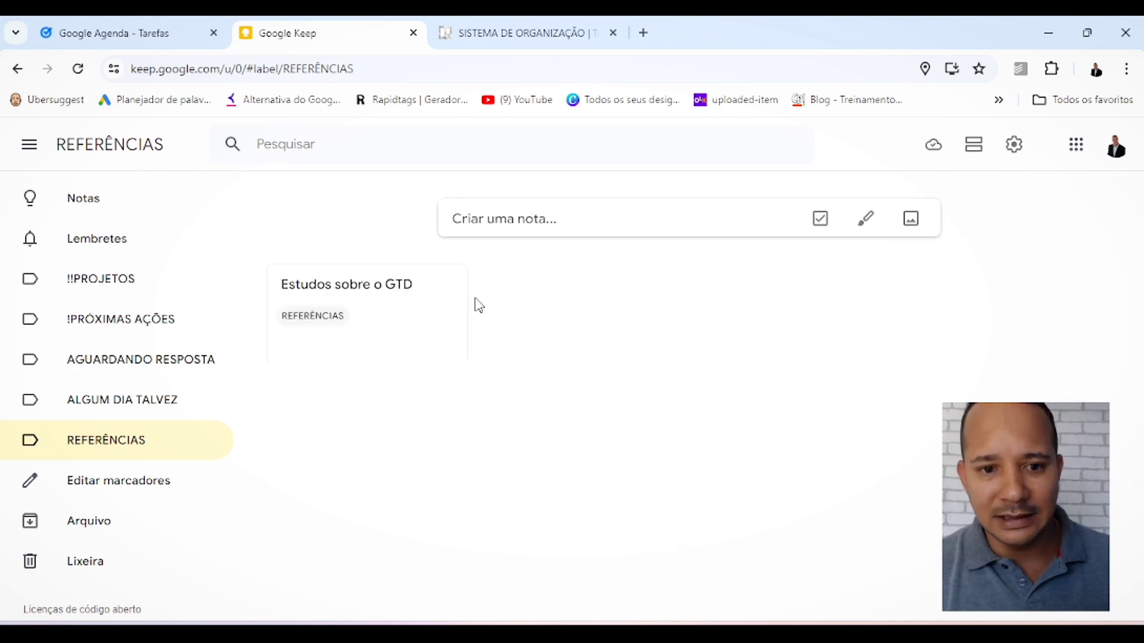
Add the text "Cinco passos" followed by a new line to the "Estudos sobre o GTD" note and close it
{"action": "left_click", "coordinate": [403, 312]}
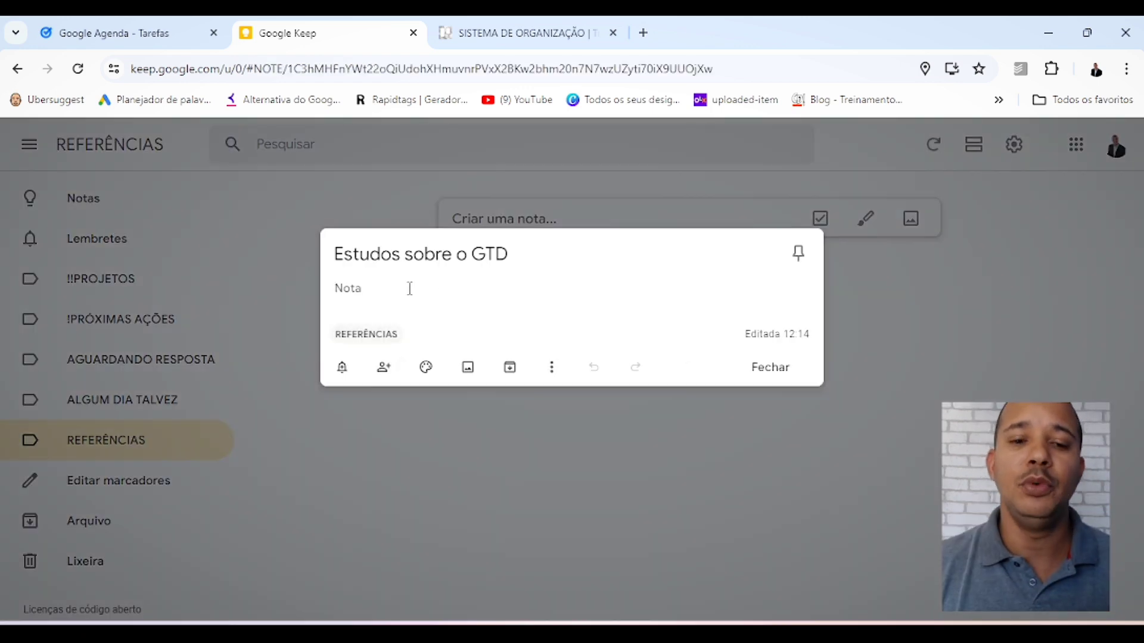
{"action": "type", "text": "Ci"}
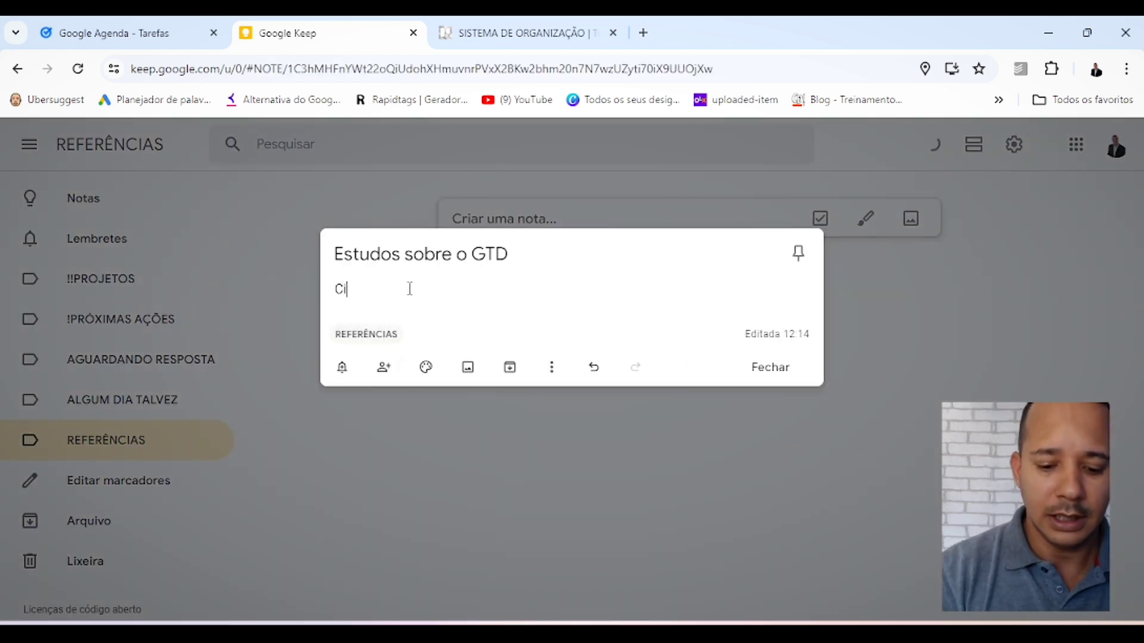
{"action": "type", "text": "nco passos"}
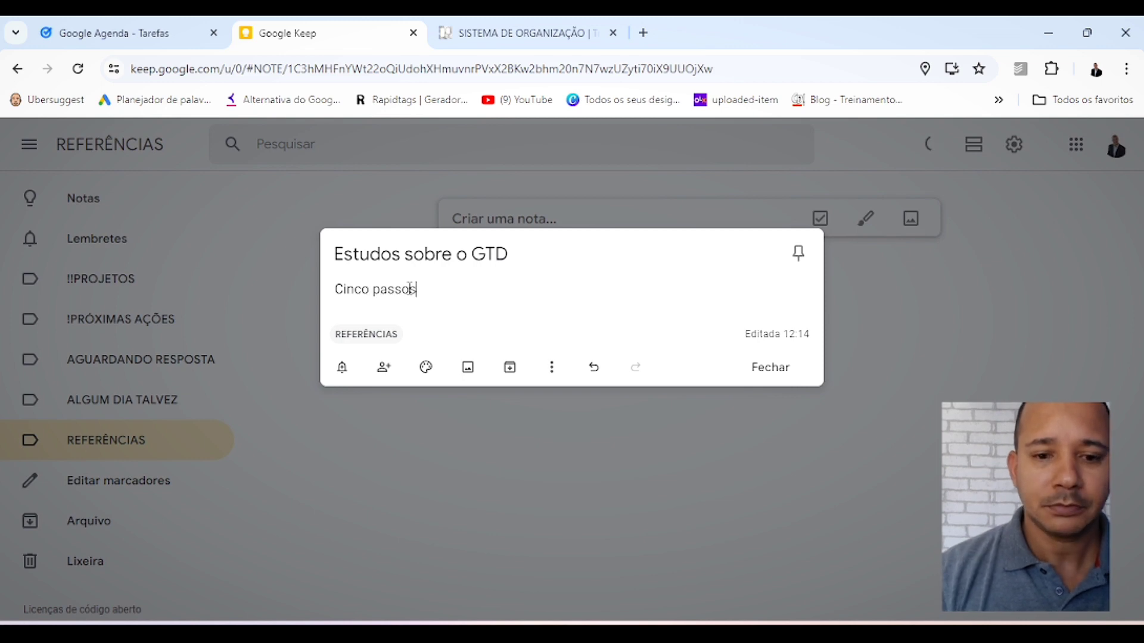
{"action": "key", "text": "Return"}
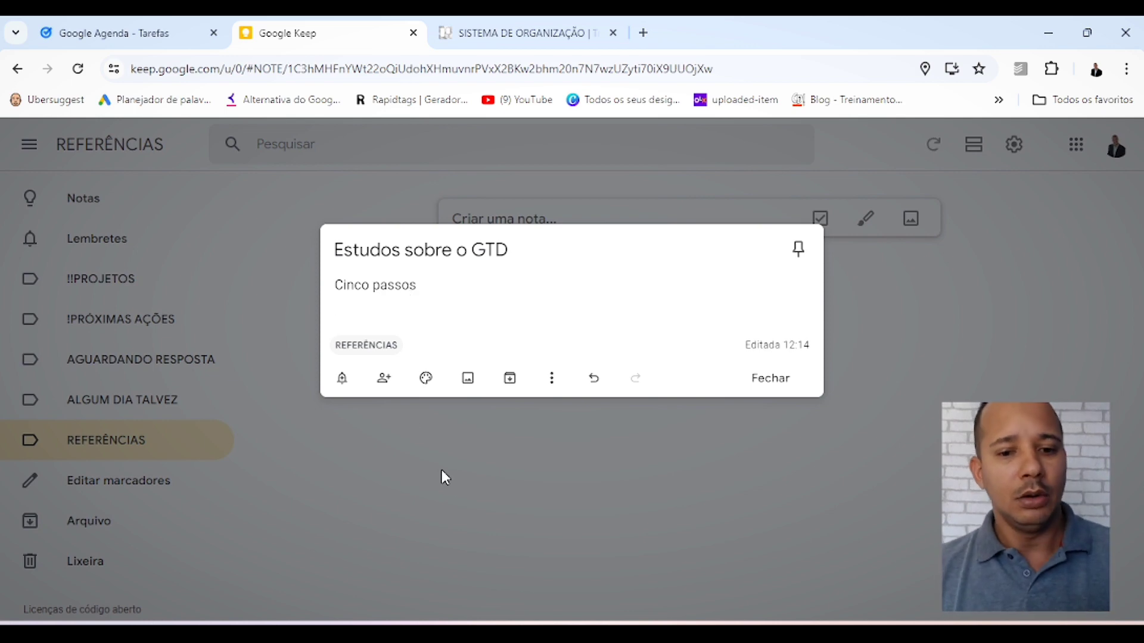
{"action": "left_click", "coordinate": [550, 475]}
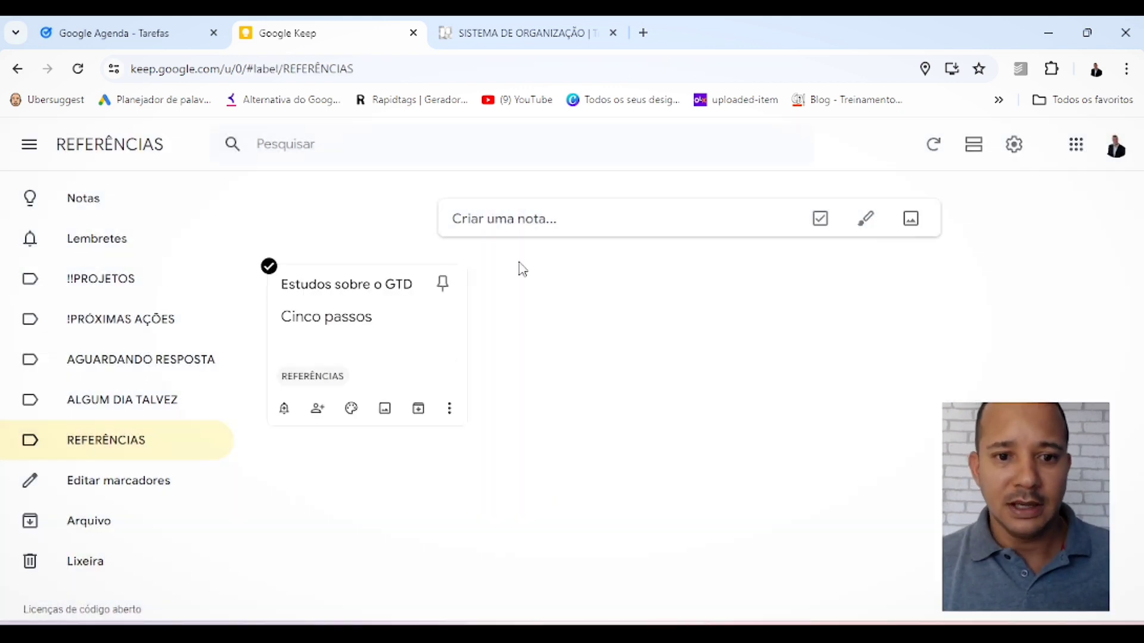
Create another note under REFERÊNCIAS titled "Telefones importantes"
{"action": "left_click", "coordinate": [529, 218]}
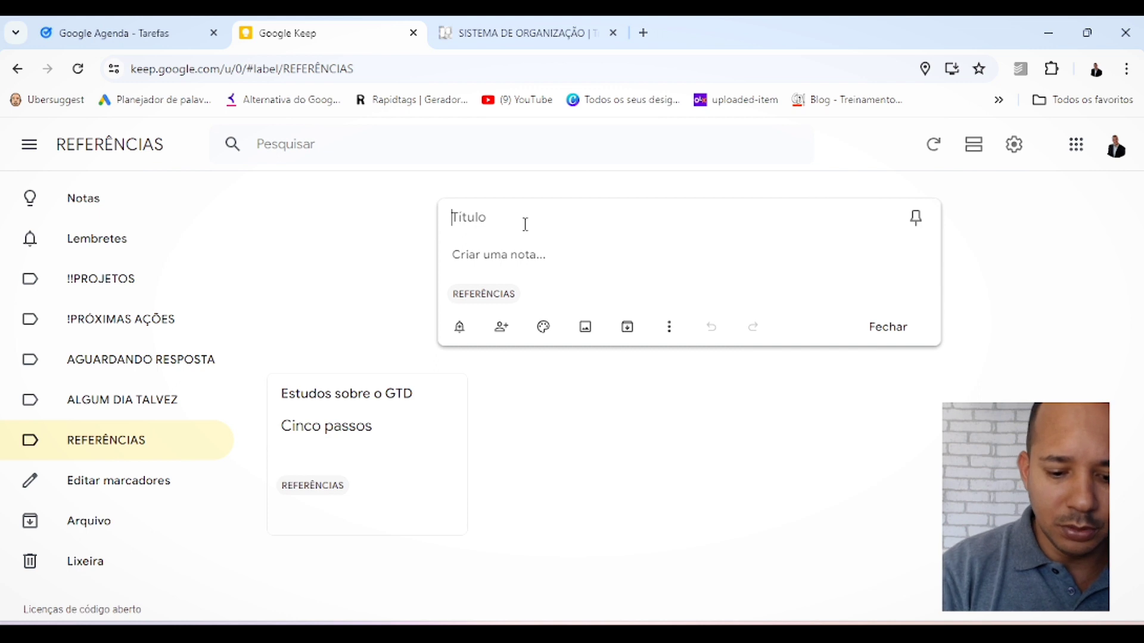
{"action": "type", "text": "Telefo"}
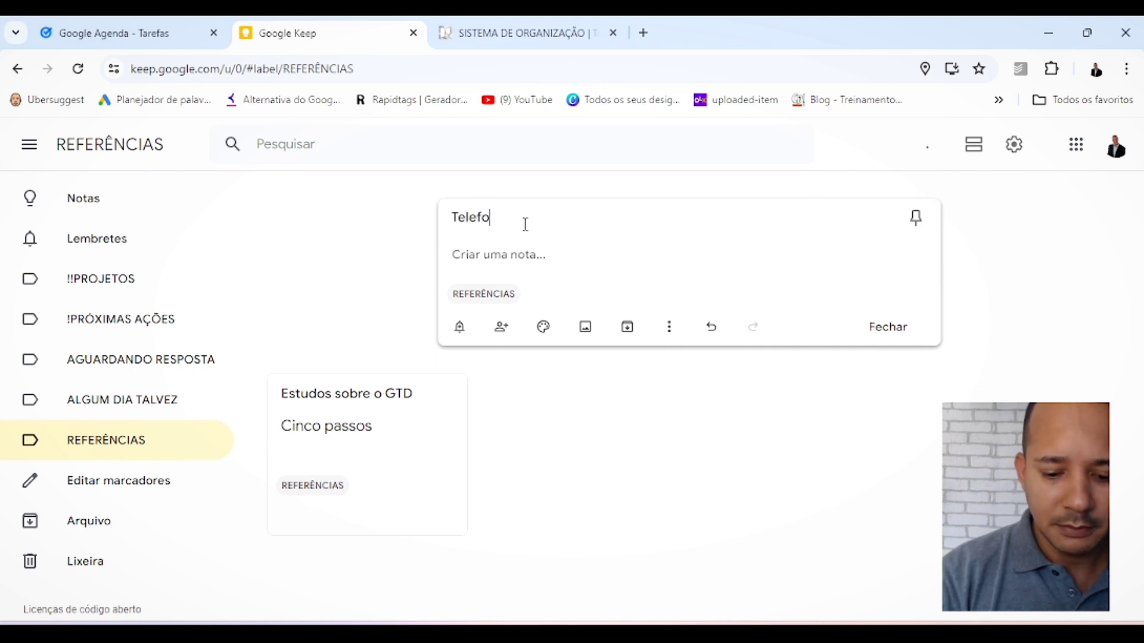
{"action": "type", "text": "nes importantes"}
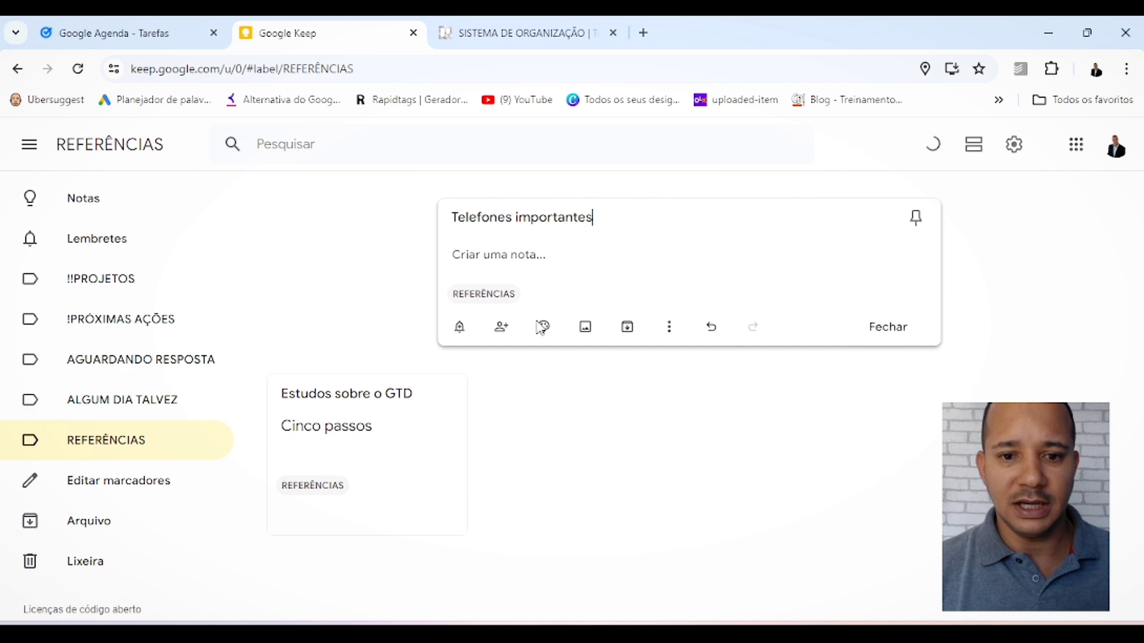
{"action": "left_click", "coordinate": [566, 408]}
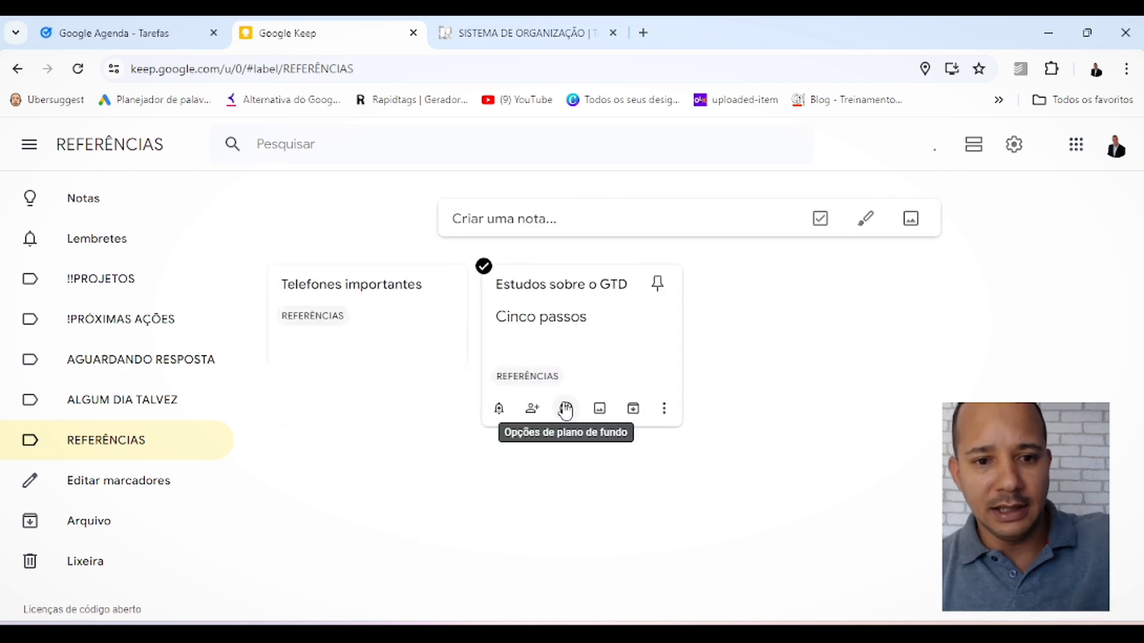
Create a third note under REFERÊNCIAS titled "E-mails de pessoas chaves" and close it
{"action": "left_click", "coordinate": [595, 217]}
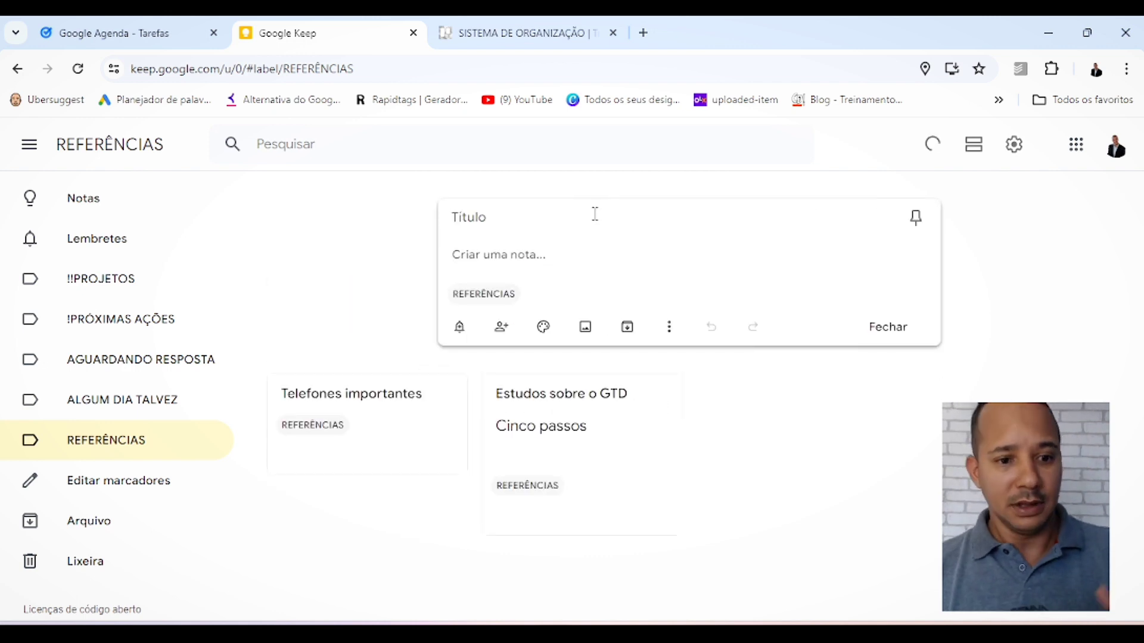
{"action": "left_click", "coordinate": [595, 213]}
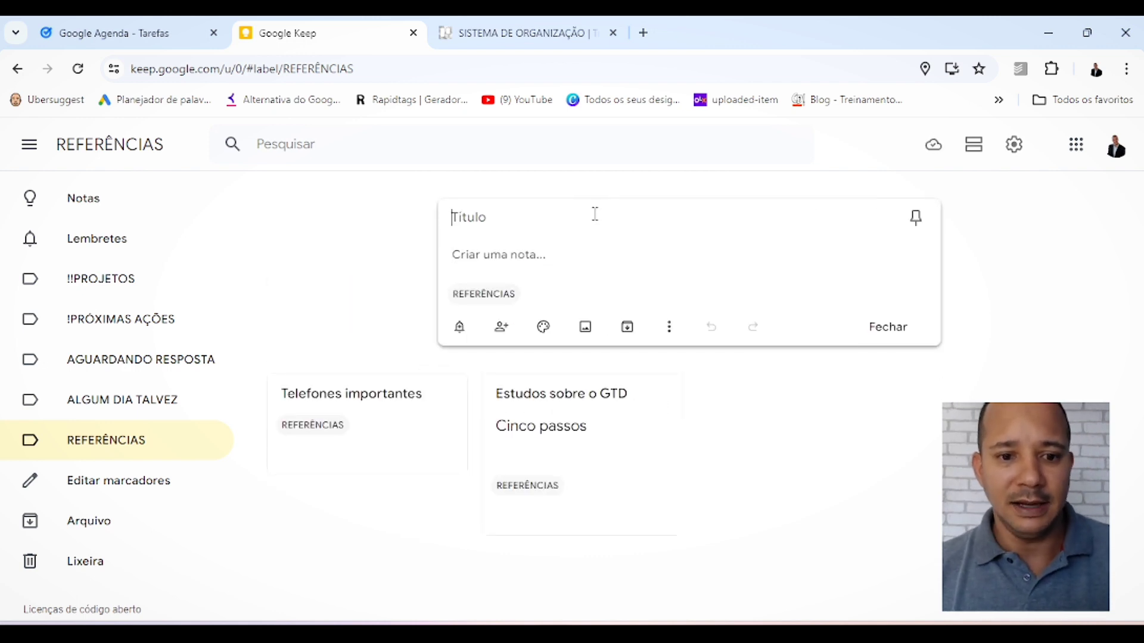
{"action": "type", "text": "E-mails de pessoas"}
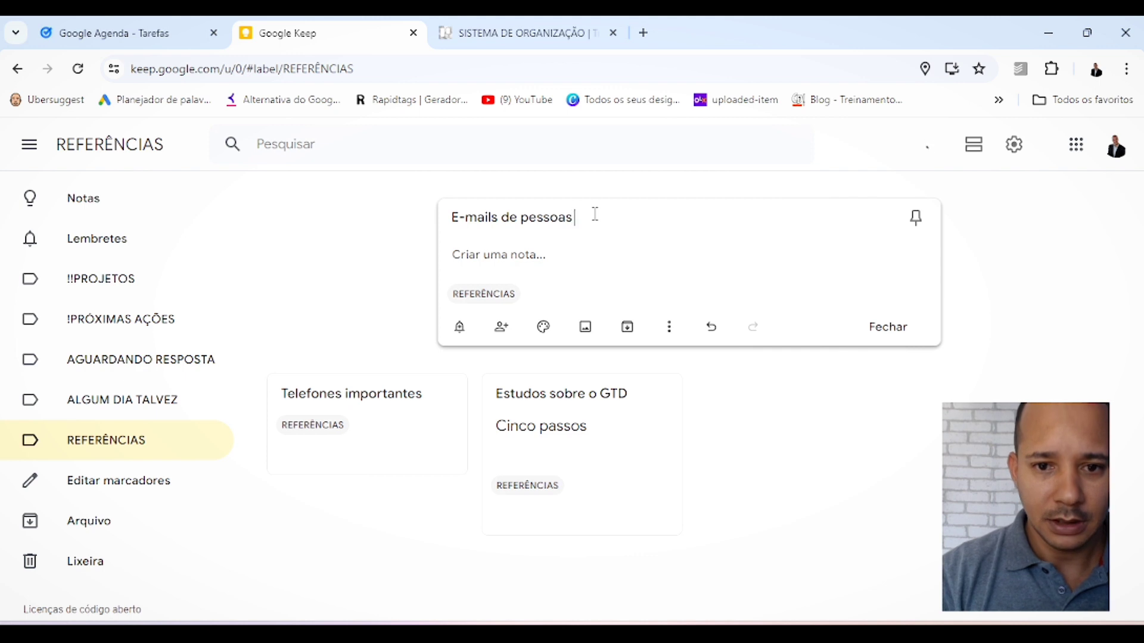
{"action": "type", "text": " chaves"}
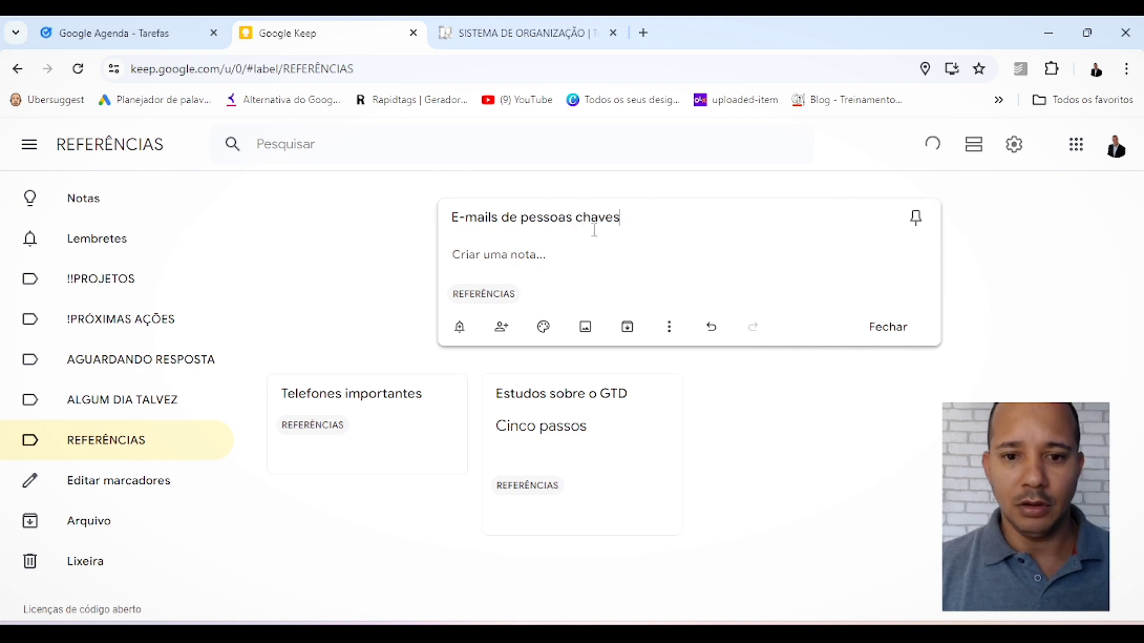
{"action": "left_click", "coordinate": [840, 460]}
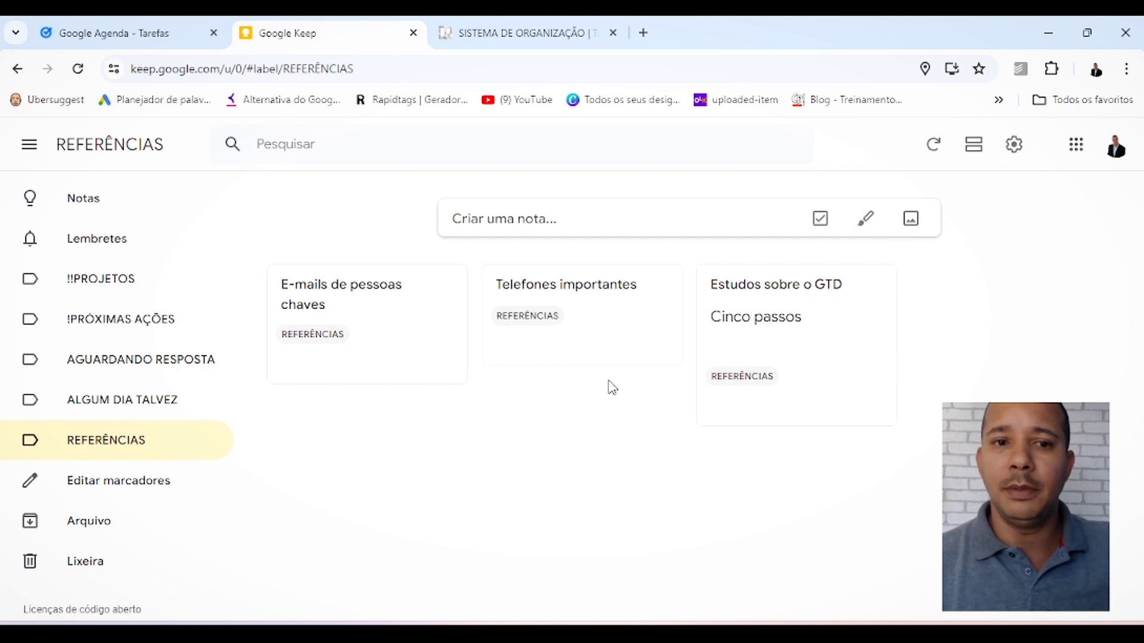
Switch to Google Tasks, review the lists across to REFERÊNCIAS, and return to Google Keep
{"action": "left_click", "coordinate": [152, 37]}
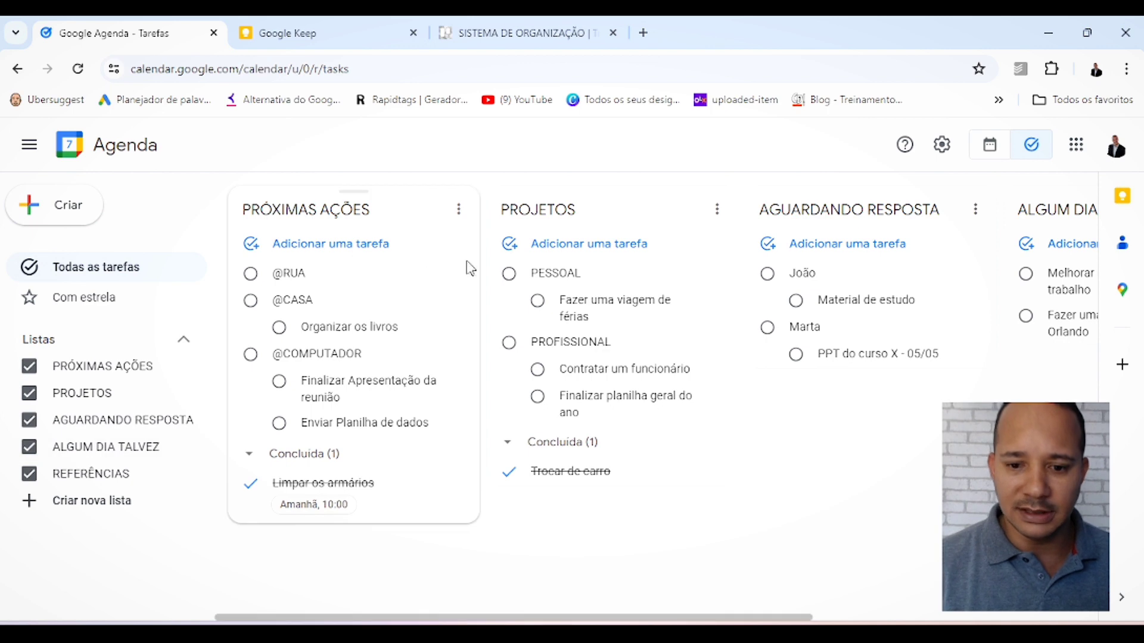
{"action": "left_click_drag", "start_coordinate": [508, 618], "coordinate": [793, 617]}
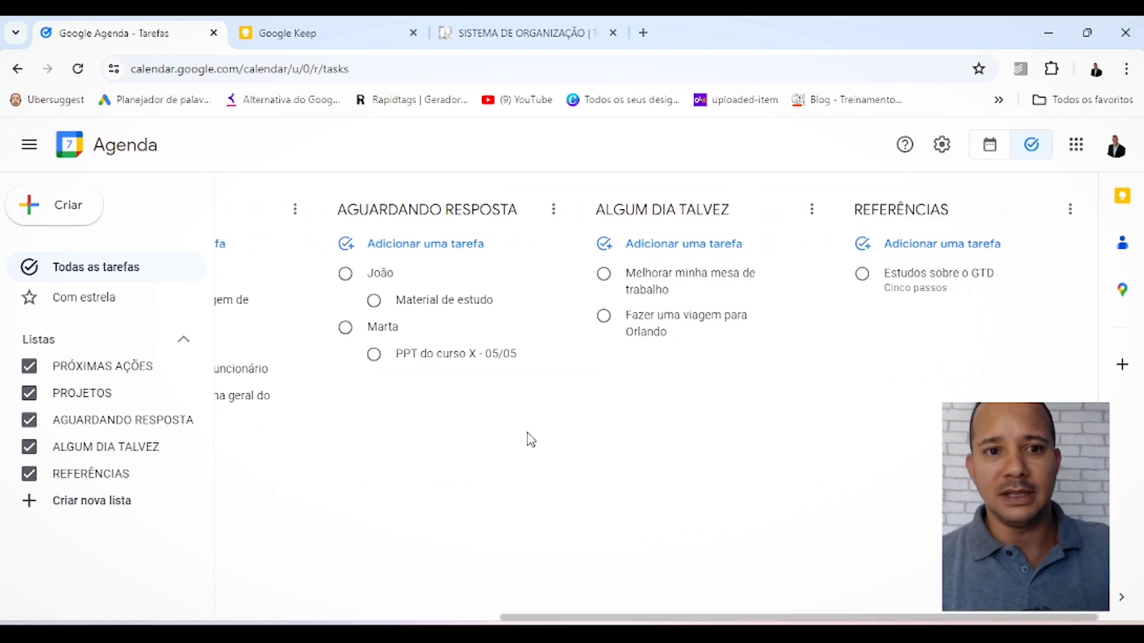
{"action": "left_click", "coordinate": [287, 43]}
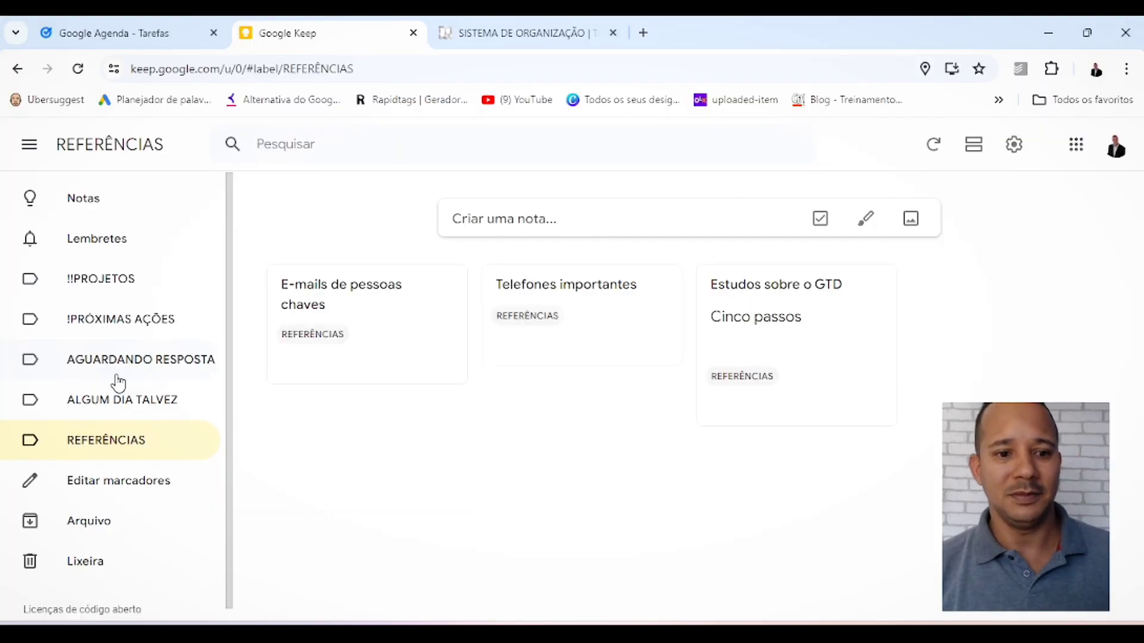
{"action": "left_click", "coordinate": [526, 33]}
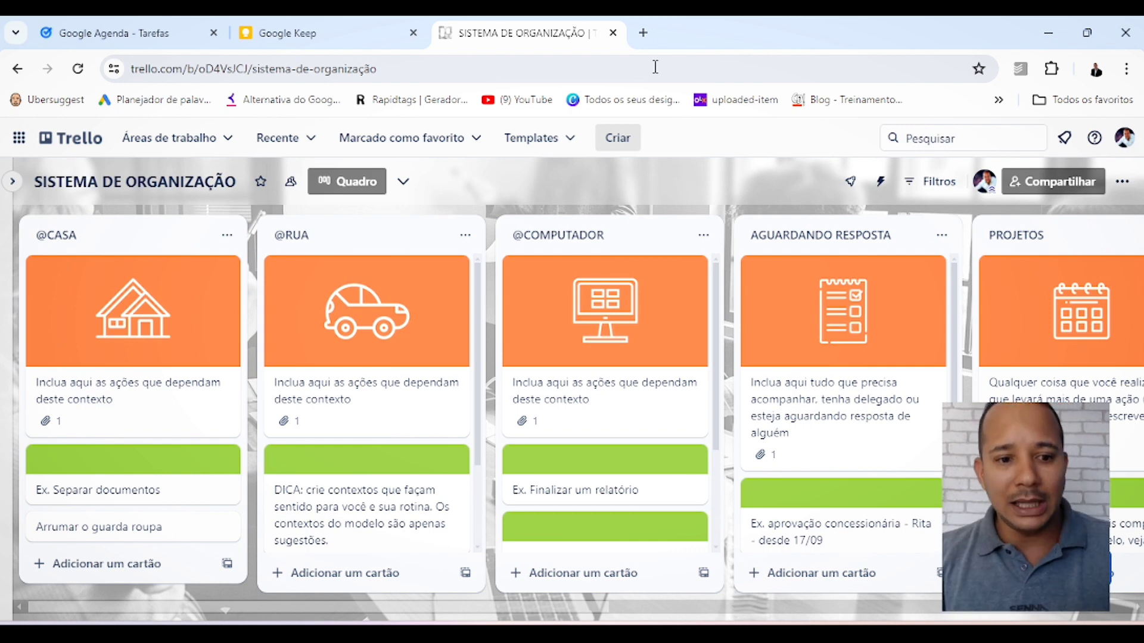
{"action": "left_click", "coordinate": [140, 236]}
{"action": "left_click", "coordinate": [252, 262]}
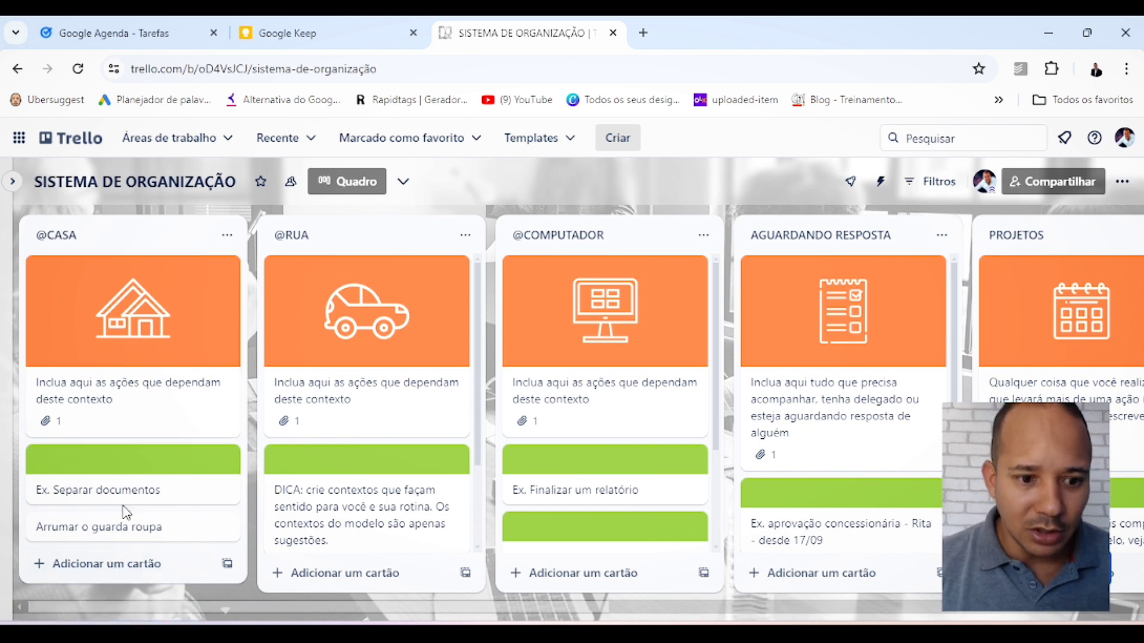
{"action": "left_click", "coordinate": [134, 475]}
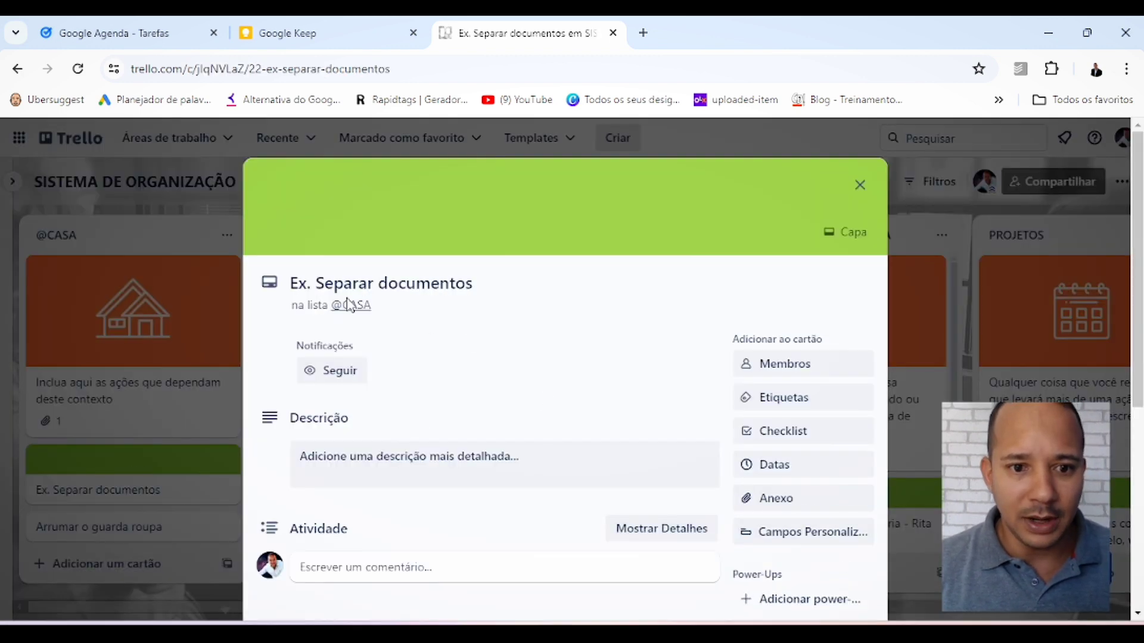
{"action": "scroll", "coordinate": [401, 306], "scroll_direction": "down", "scroll_amount": 3}
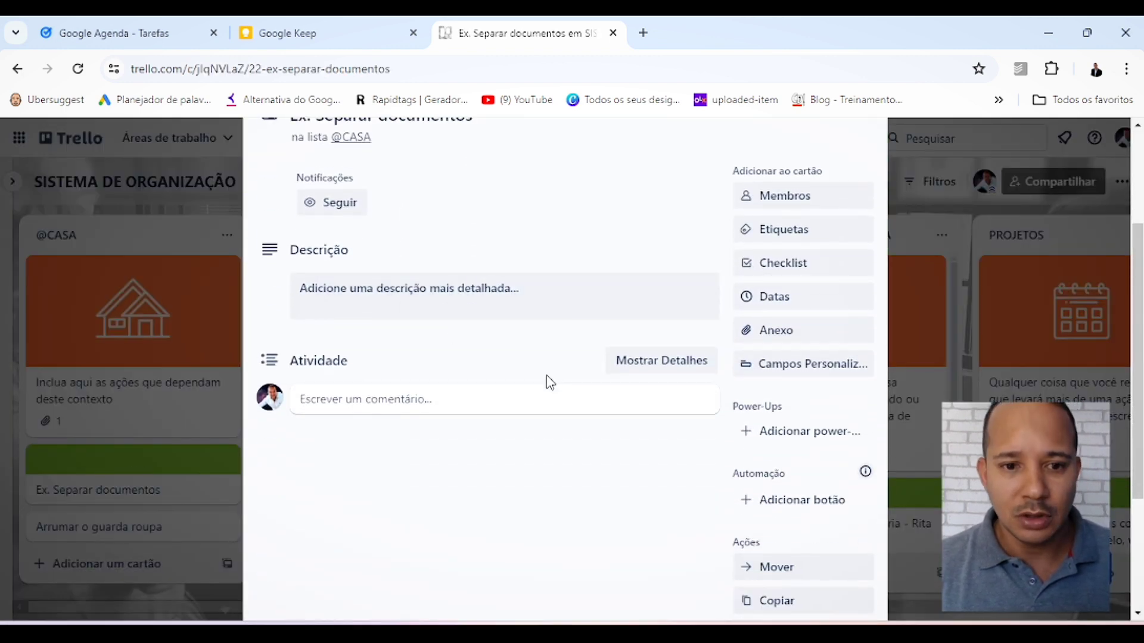
{"action": "scroll", "coordinate": [550, 382], "scroll_direction": "up", "scroll_amount": 2}
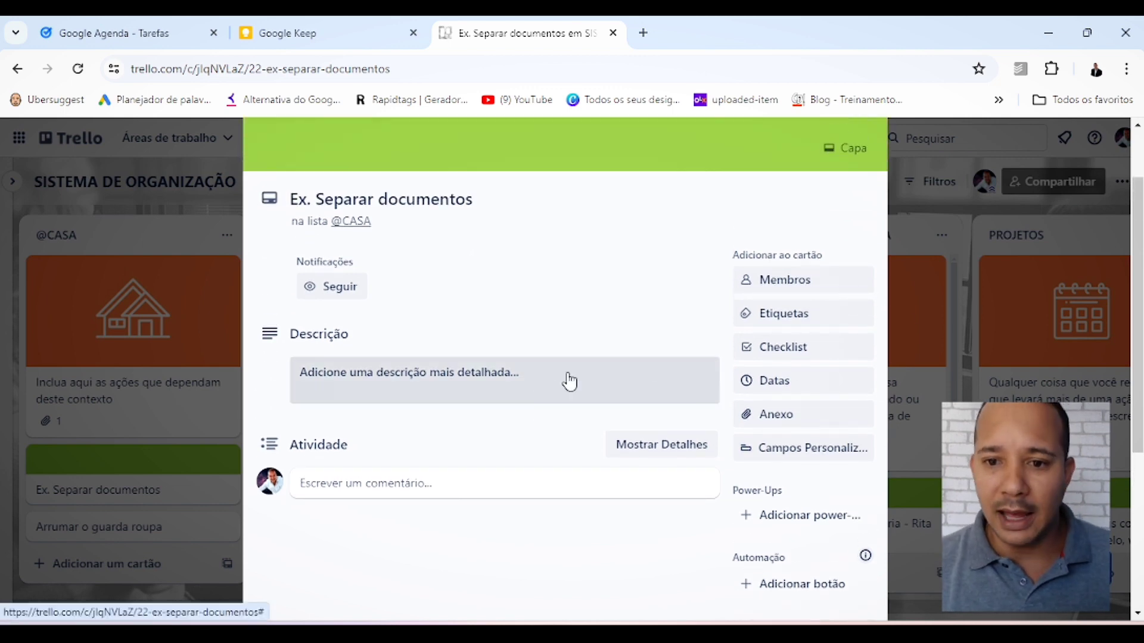
{"action": "left_click", "coordinate": [783, 318]}
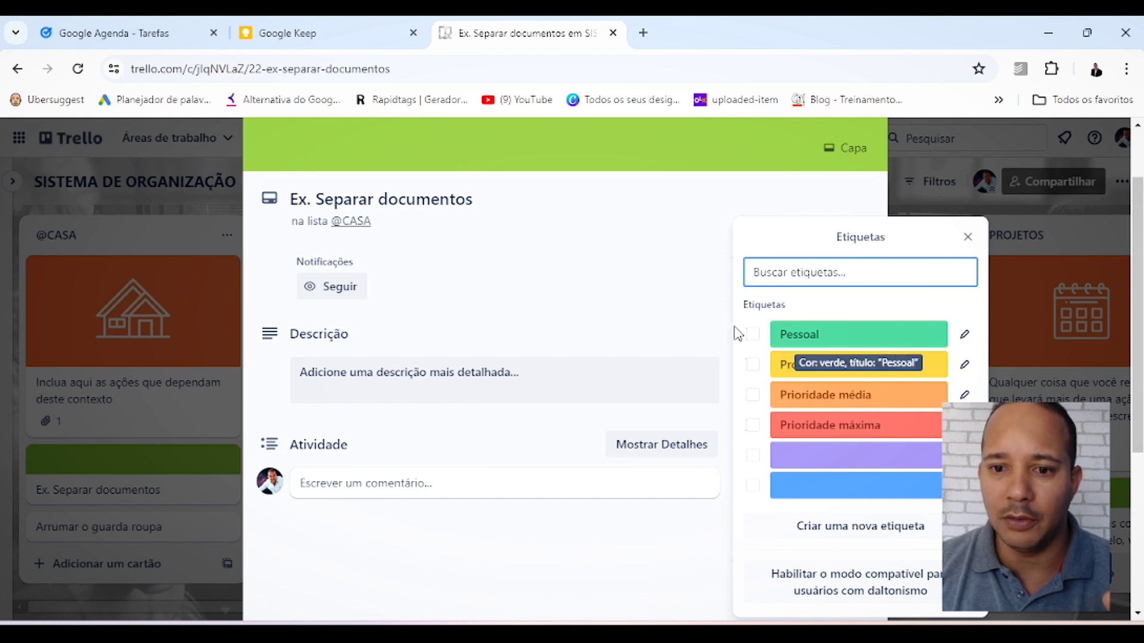
{"action": "left_click", "coordinate": [753, 335]}
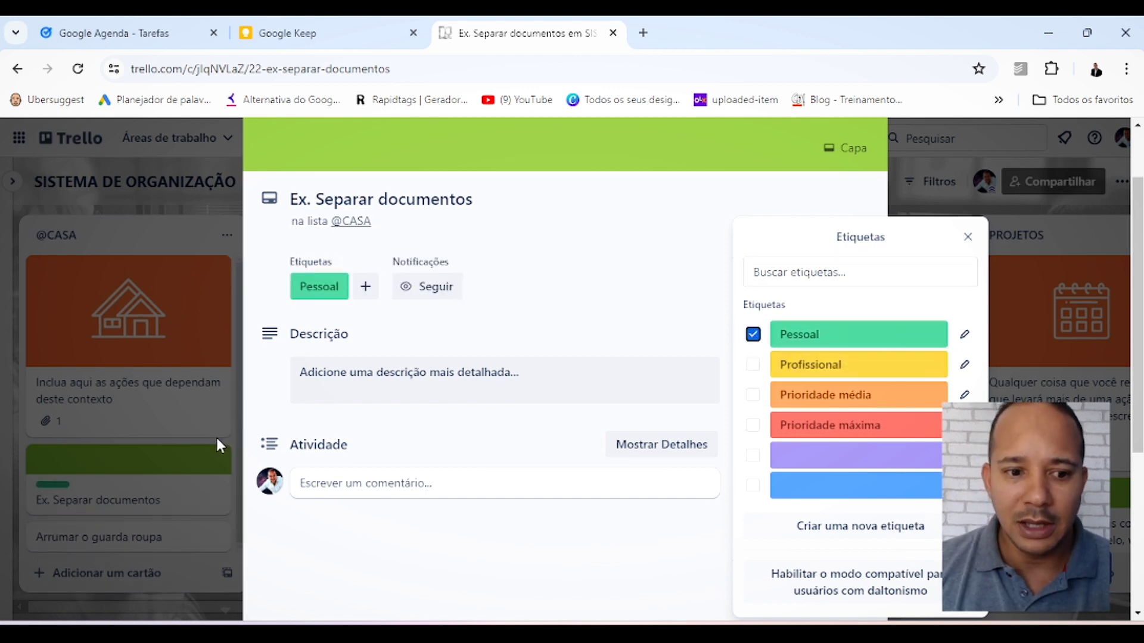
{"action": "left_click", "coordinate": [966, 238]}
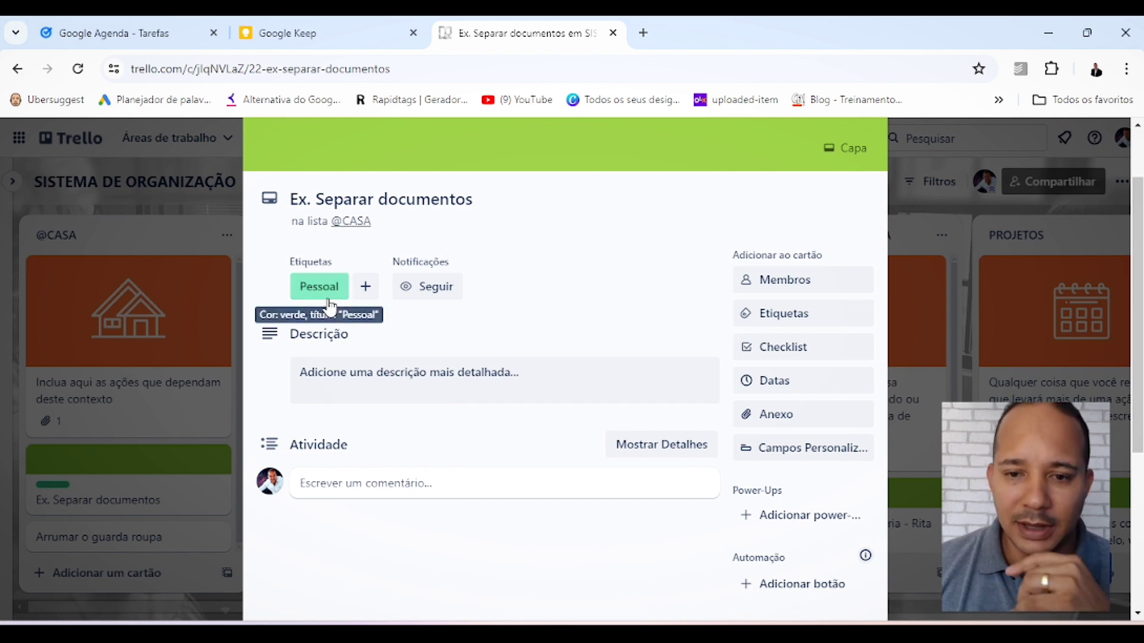
Add a checklist with the default title to the card, containing the item "Ligar para o RH"
{"action": "left_click", "coordinate": [790, 358]}
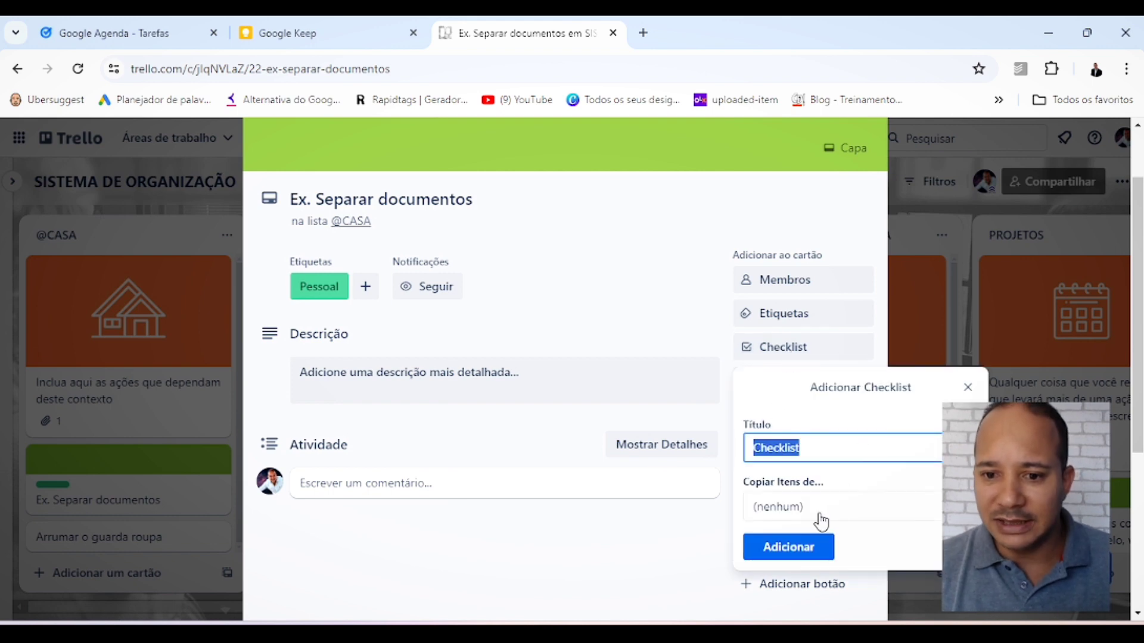
{"action": "left_click", "coordinate": [805, 549]}
{"action": "scroll", "coordinate": [471, 476], "scroll_direction": "down", "scroll_amount": 4}
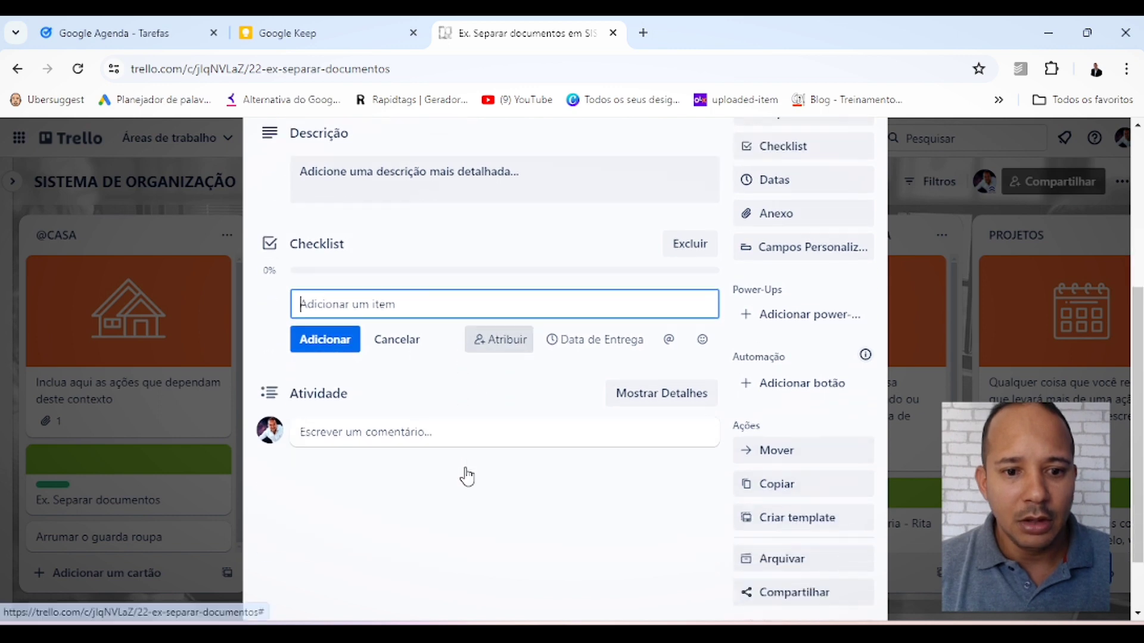
{"action": "scroll", "coordinate": [443, 416], "scroll_direction": "up", "scroll_amount": 1}
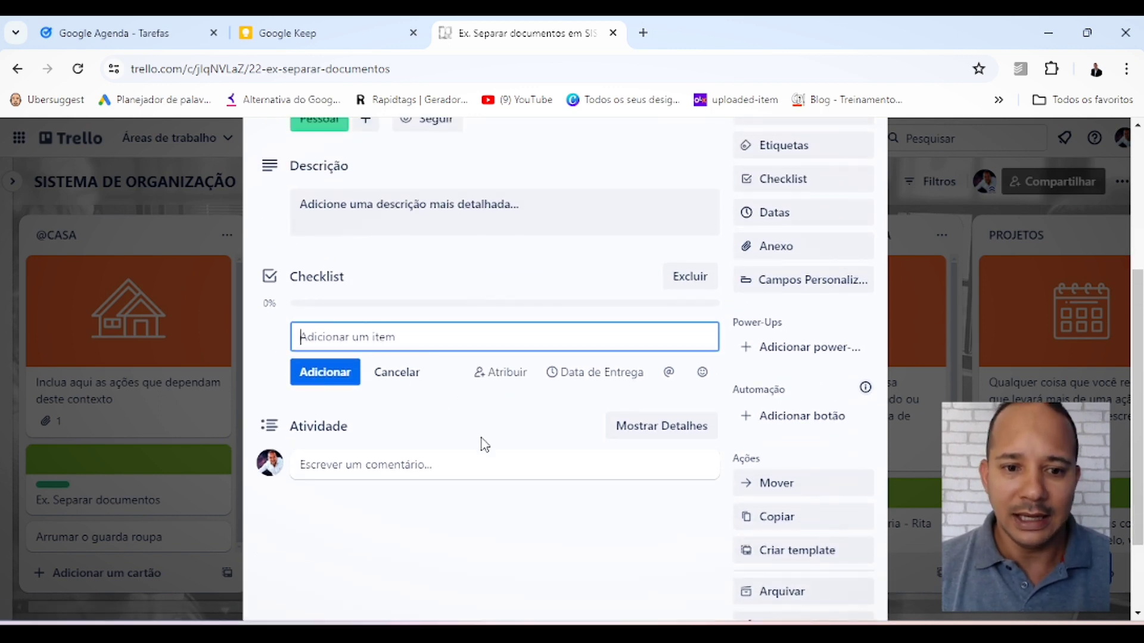
{"action": "type", "text": "Ligar"}
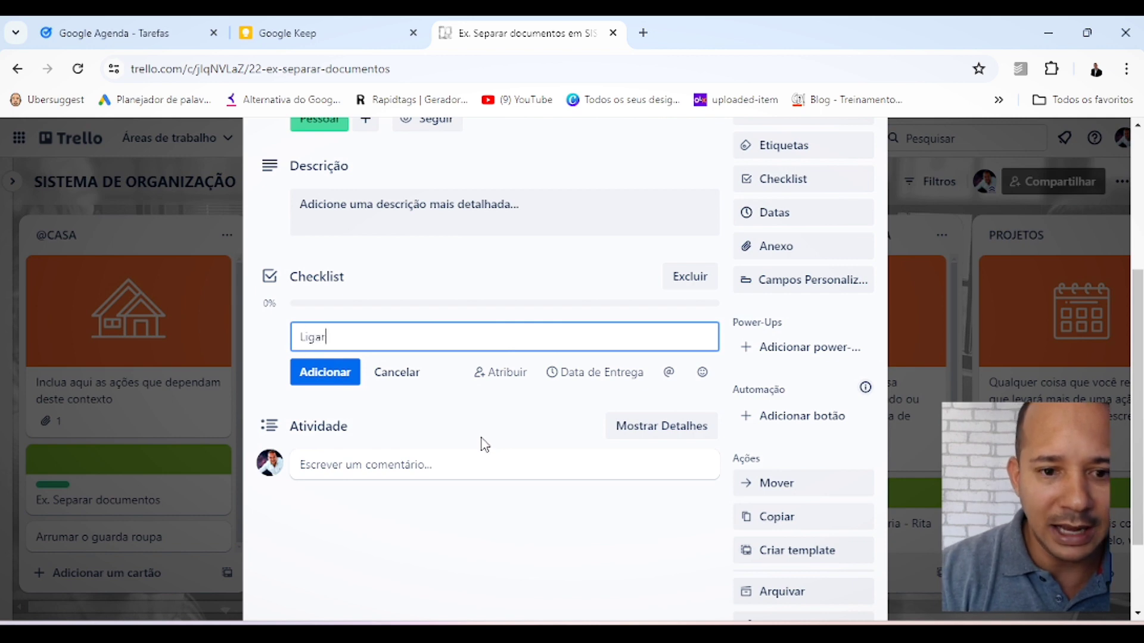
{"action": "type", "text": " para o RH"}
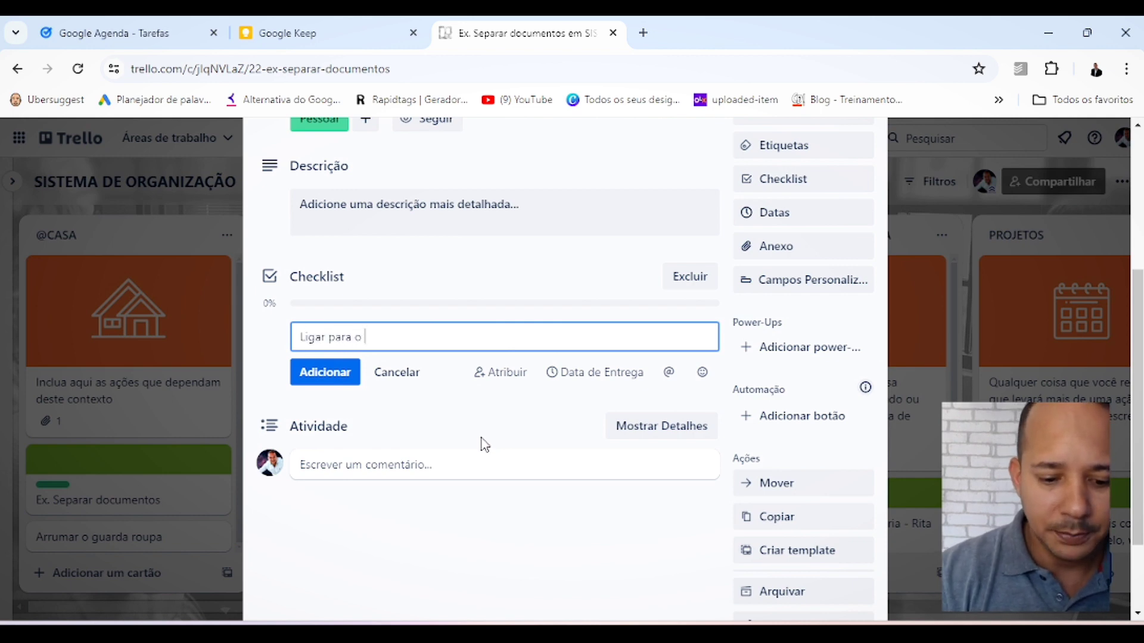
{"action": "left_click", "coordinate": [313, 373]}
Mark the checklist item "Ligar para o RH" as complete and close the card
{"action": "left_click", "coordinate": [271, 327]}
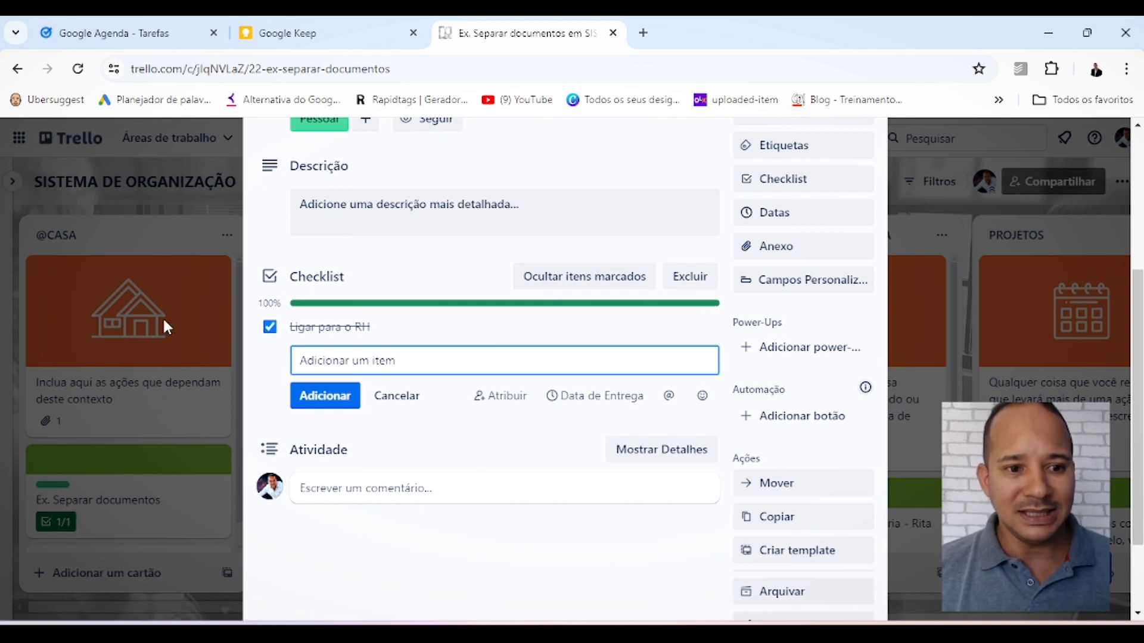
{"action": "scroll", "coordinate": [312, 288], "scroll_direction": "up", "scroll_amount": 5}
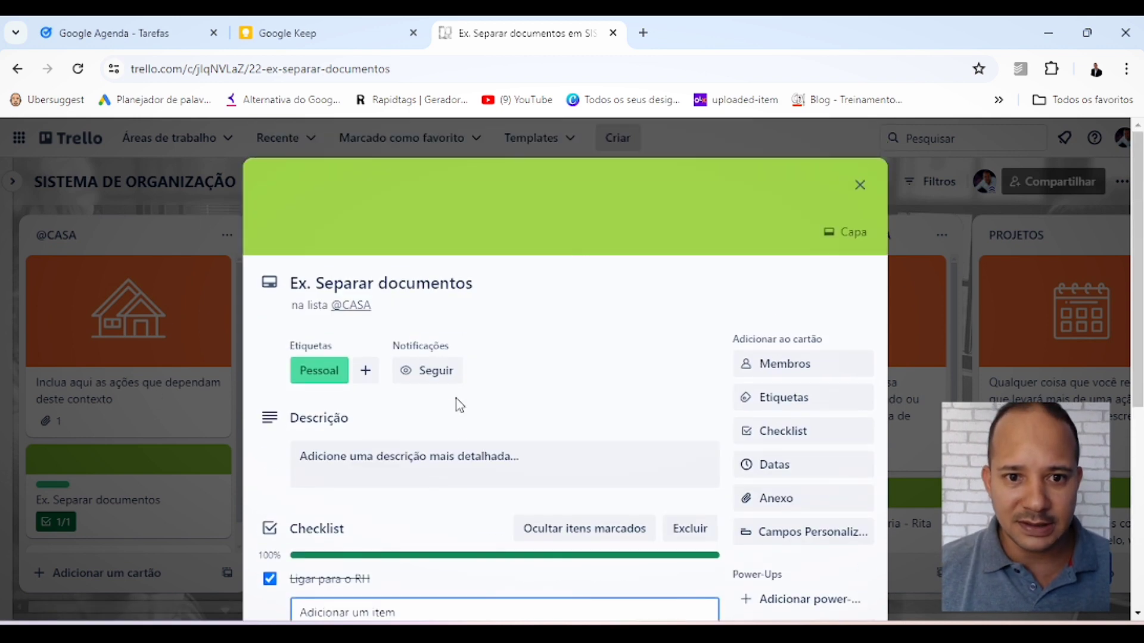
{"action": "left_click", "coordinate": [859, 185]}
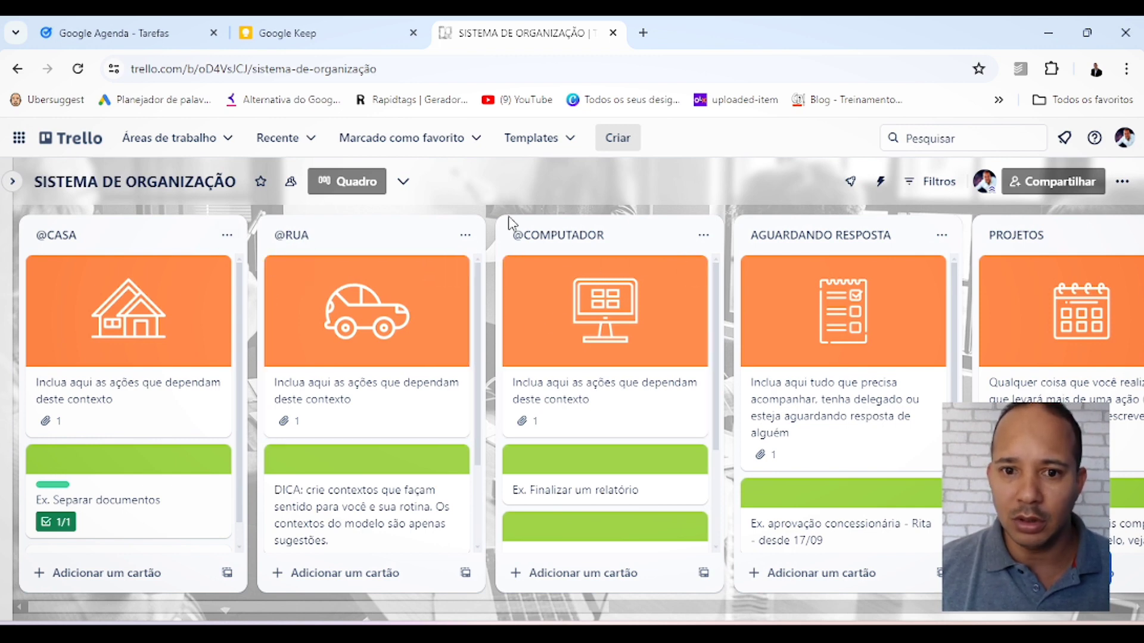
{"action": "left_click", "coordinate": [629, 467]}
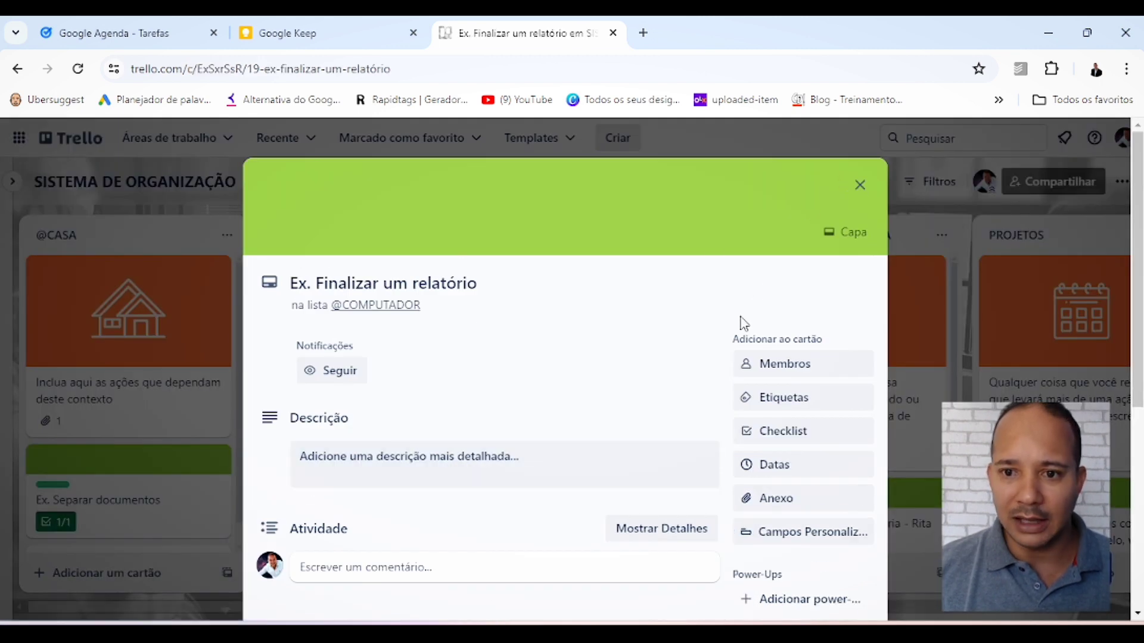
{"action": "left_click", "coordinate": [859, 184]}
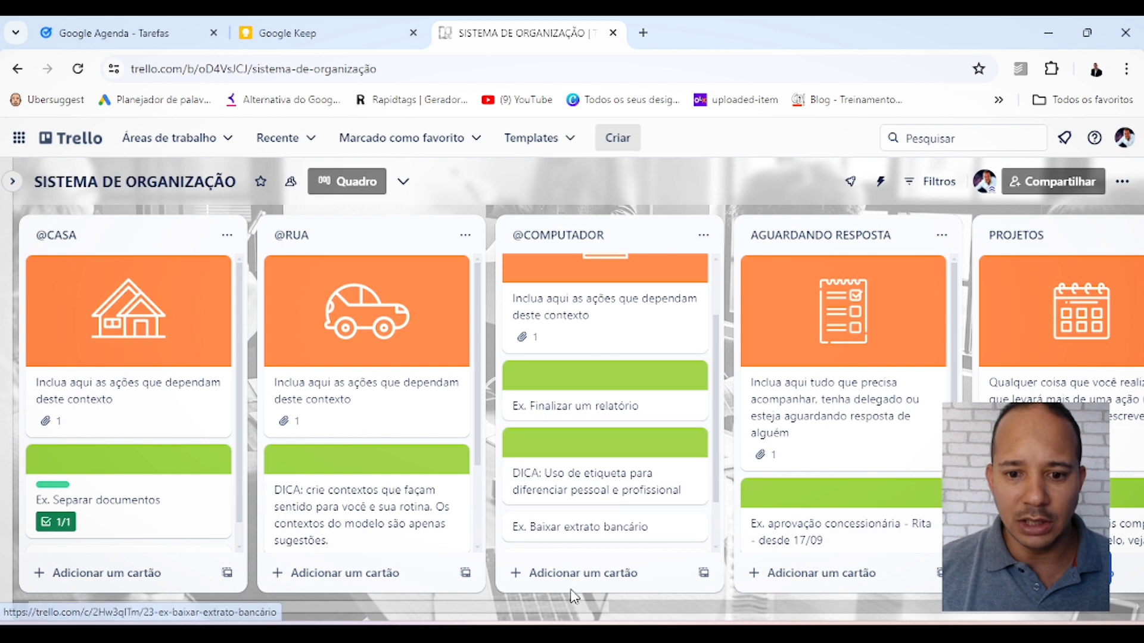
{"action": "scroll", "coordinate": [617, 441], "scroll_direction": "down", "scroll_amount": 1}
{"action": "scroll", "coordinate": [616, 446], "scroll_direction": "down", "scroll_amount": 2}
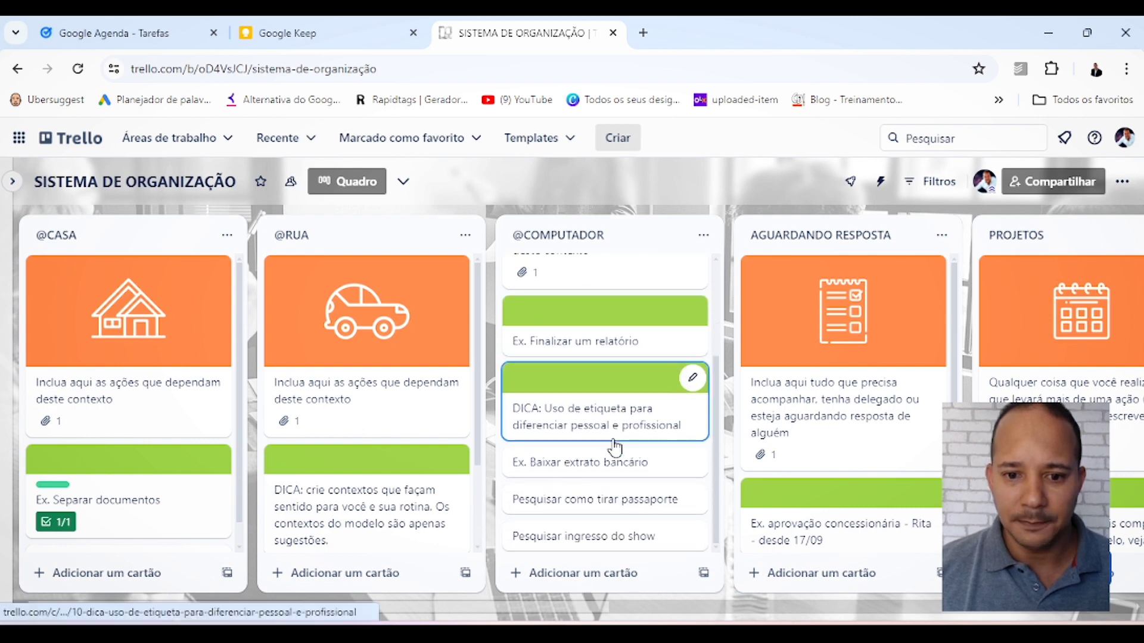
{"action": "left_click", "coordinate": [592, 573]}
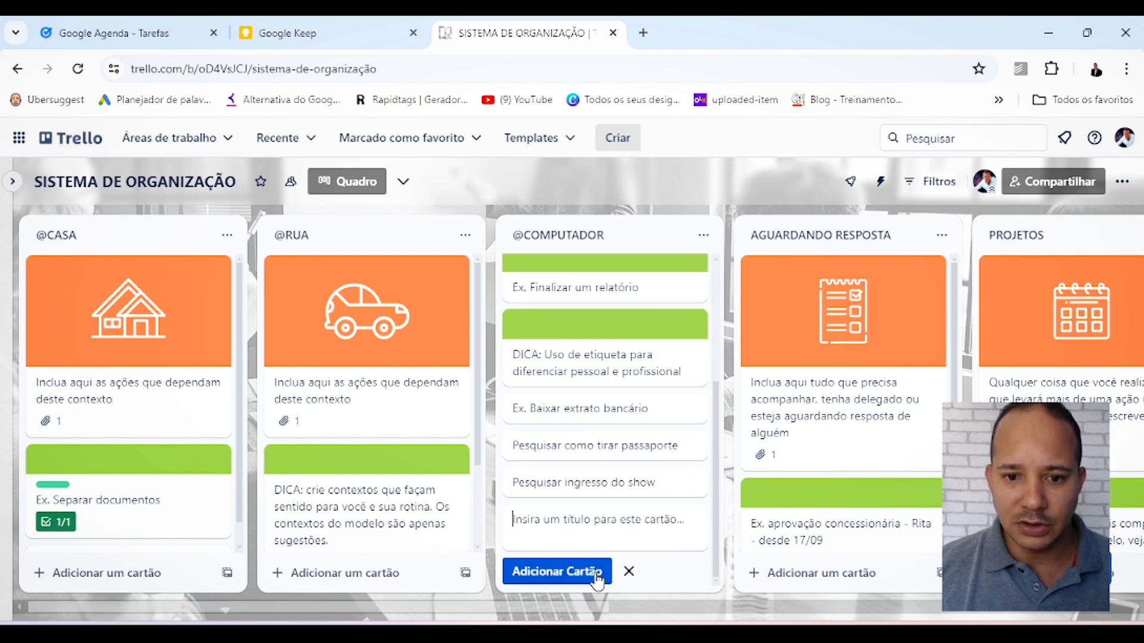
{"action": "left_click", "coordinate": [598, 411]}
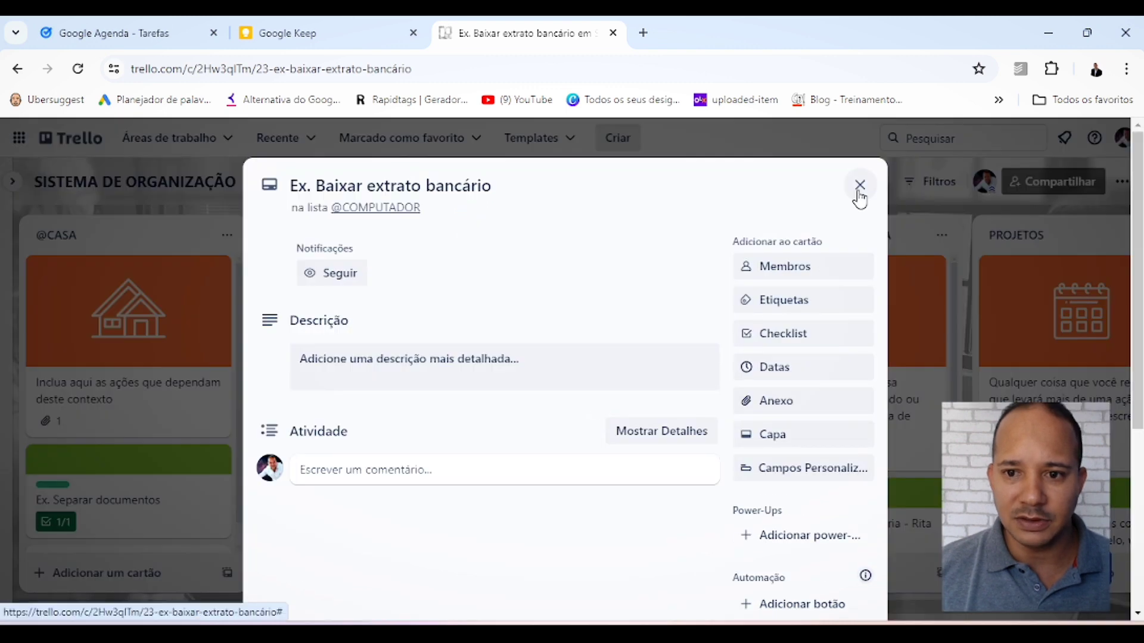
{"action": "left_click", "coordinate": [786, 300]}
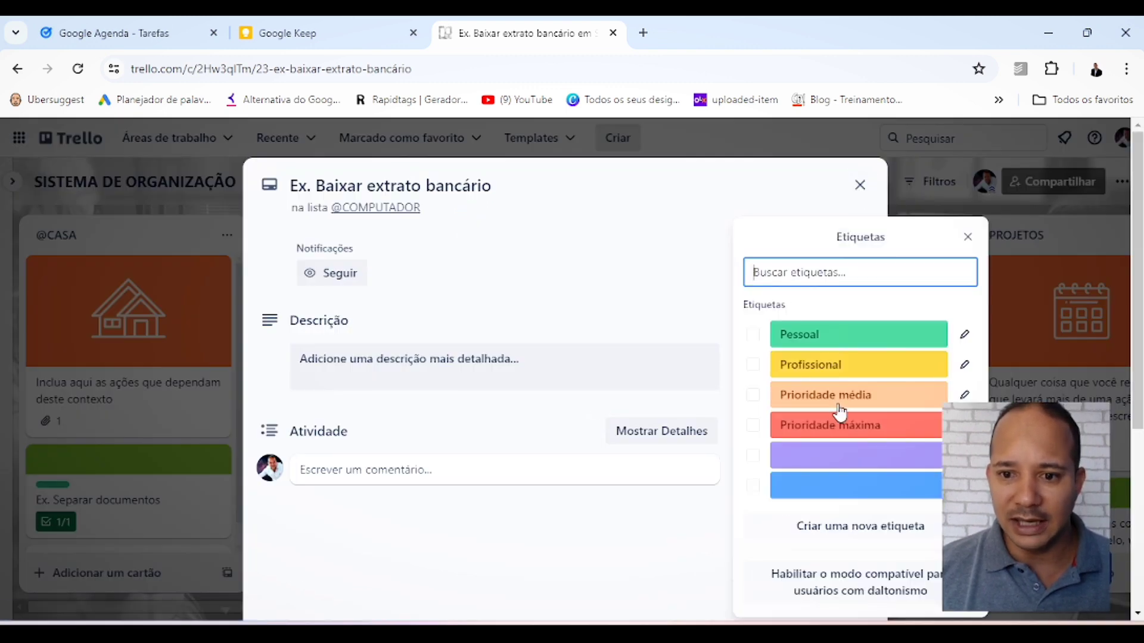
{"action": "left_click", "coordinate": [869, 370]}
{"action": "left_click", "coordinate": [967, 236]}
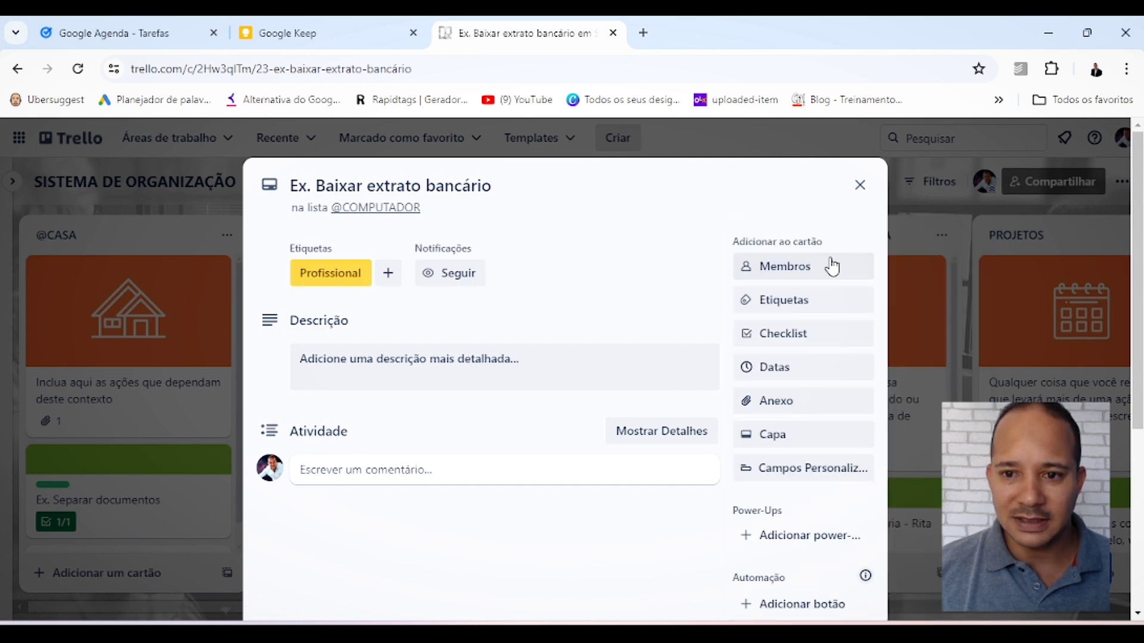
{"action": "left_click", "coordinate": [859, 186]}
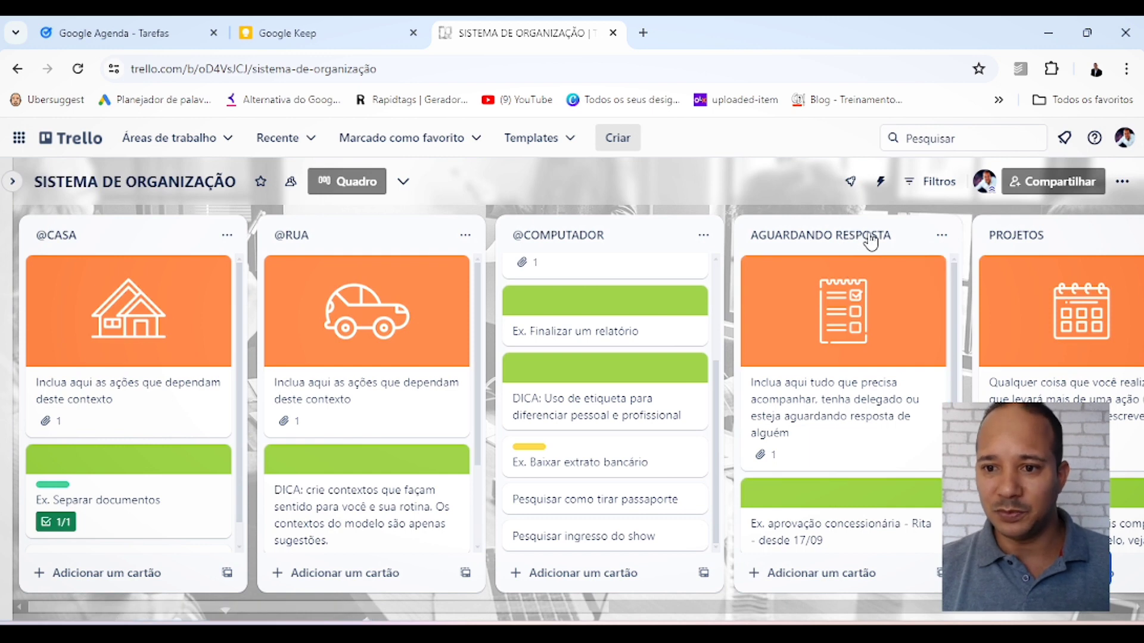
Move the PROJETOS list ahead of AGUARDANDO RESPOSTA and open its tip card about the GTD model for more complete projects
{"action": "left_click_drag", "start_coordinate": [1044, 238], "coordinate": [793, 234]}
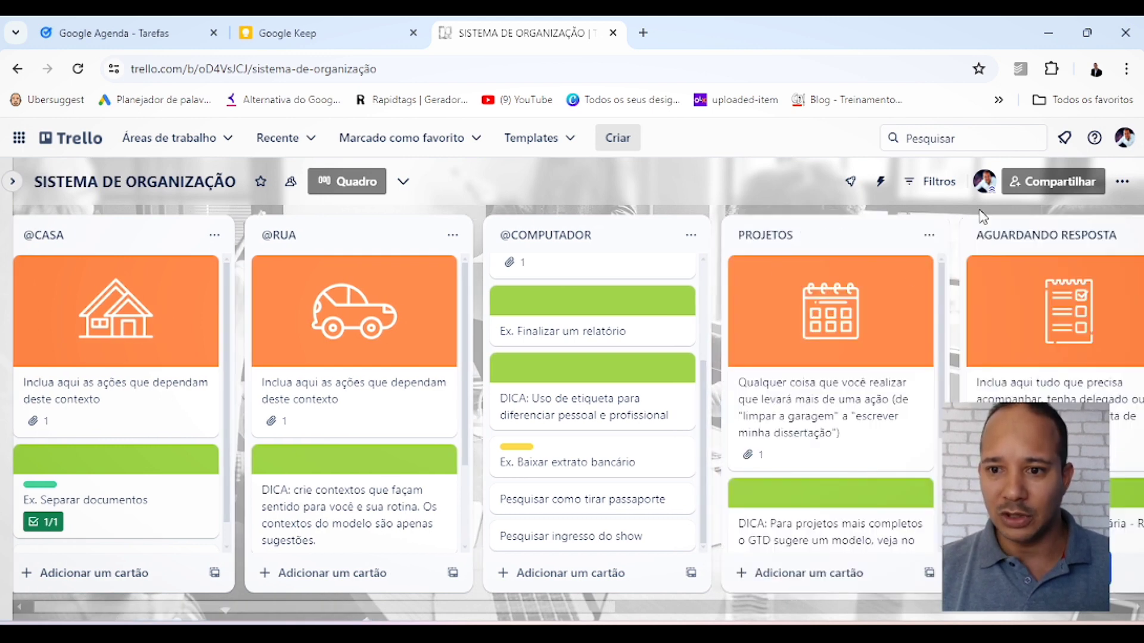
{"action": "left_click", "coordinate": [818, 522]}
{"action": "scroll", "coordinate": [572, 396], "scroll_direction": "down", "scroll_amount": 3}
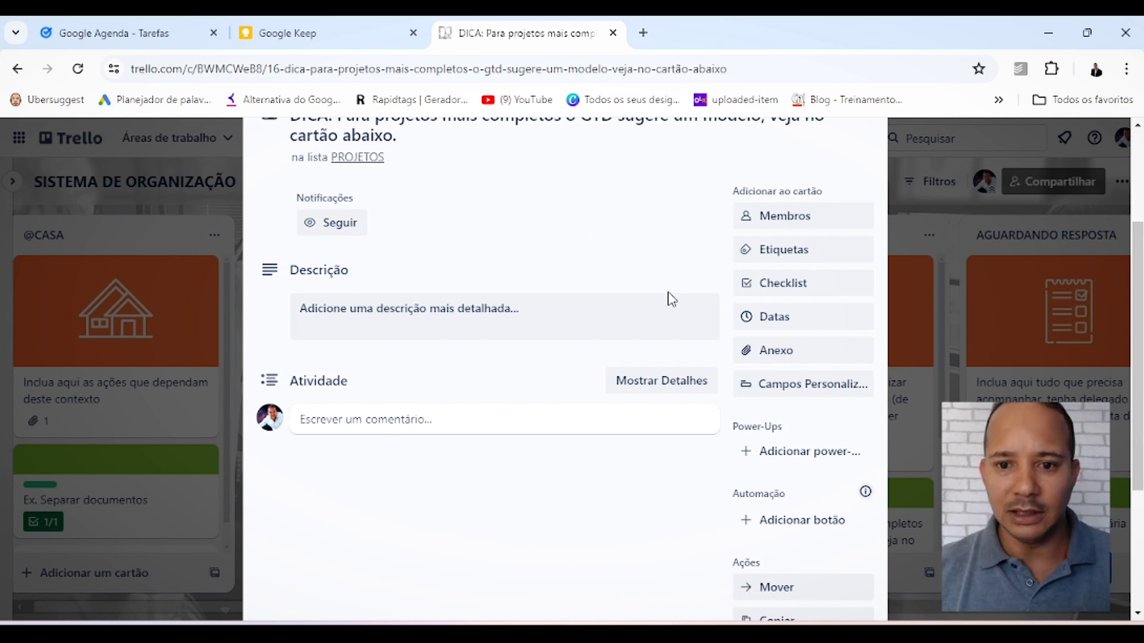
{"action": "scroll", "coordinate": [577, 329], "scroll_direction": "down", "scroll_amount": 3}
{"action": "scroll", "coordinate": [570, 340], "scroll_direction": "up", "scroll_amount": 3}
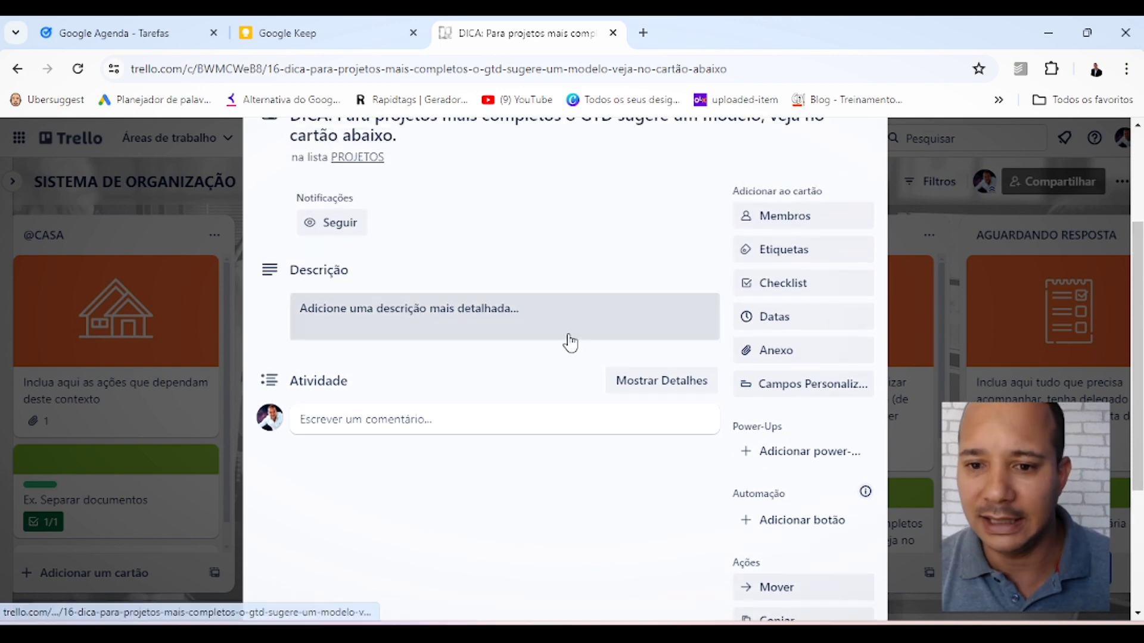
Apply the yellow Profissional label to the PROJETOS tip card about the GTD model for more complete projects
{"action": "scroll", "coordinate": [569, 340], "scroll_direction": "up", "scroll_amount": 3}
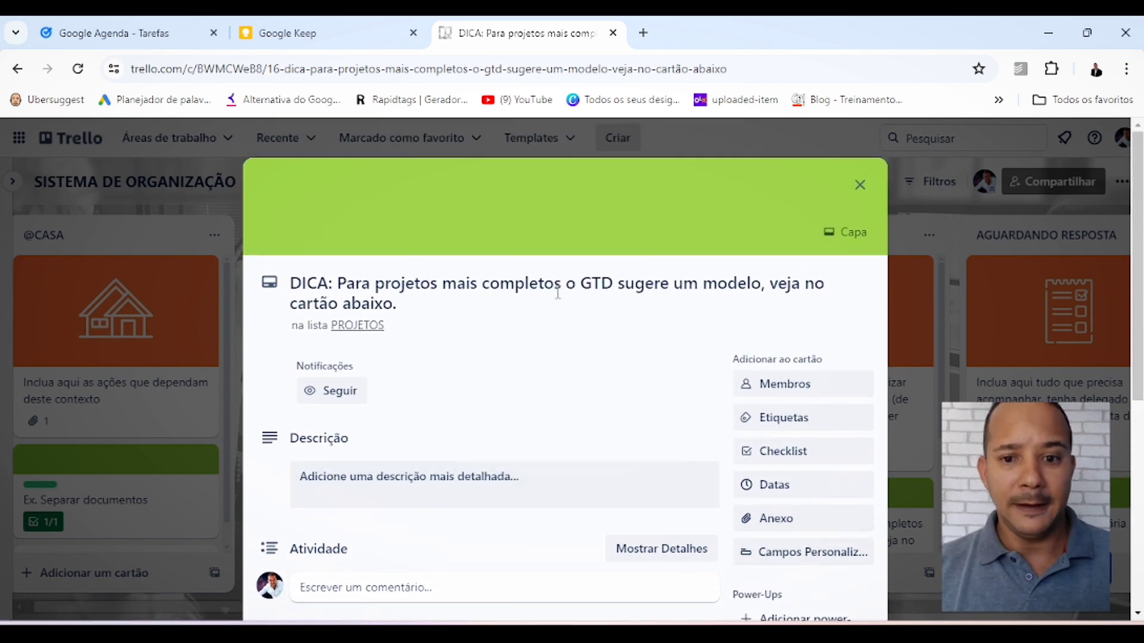
{"action": "scroll", "coordinate": [723, 361], "scroll_direction": "down", "scroll_amount": 1}
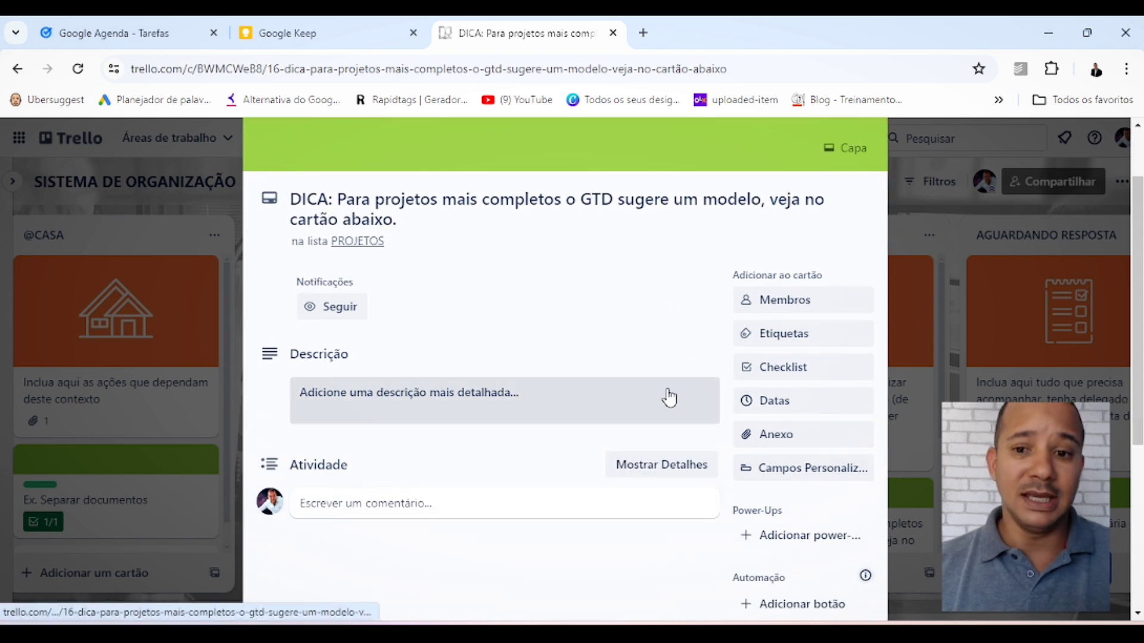
{"action": "left_click", "coordinate": [807, 335]}
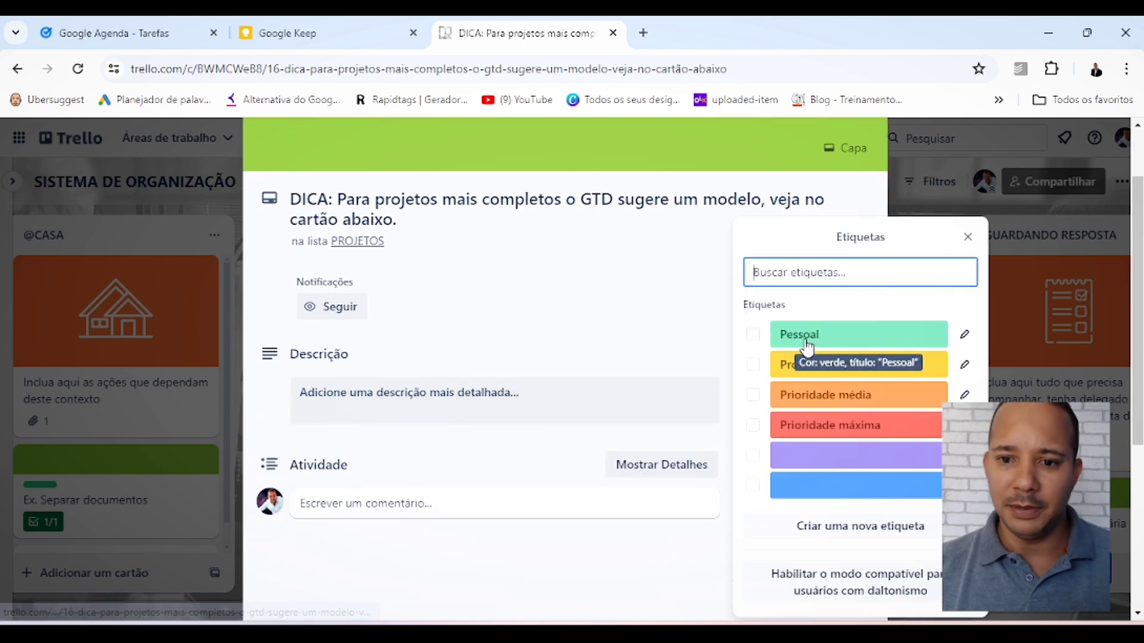
{"action": "left_click", "coordinate": [752, 365]}
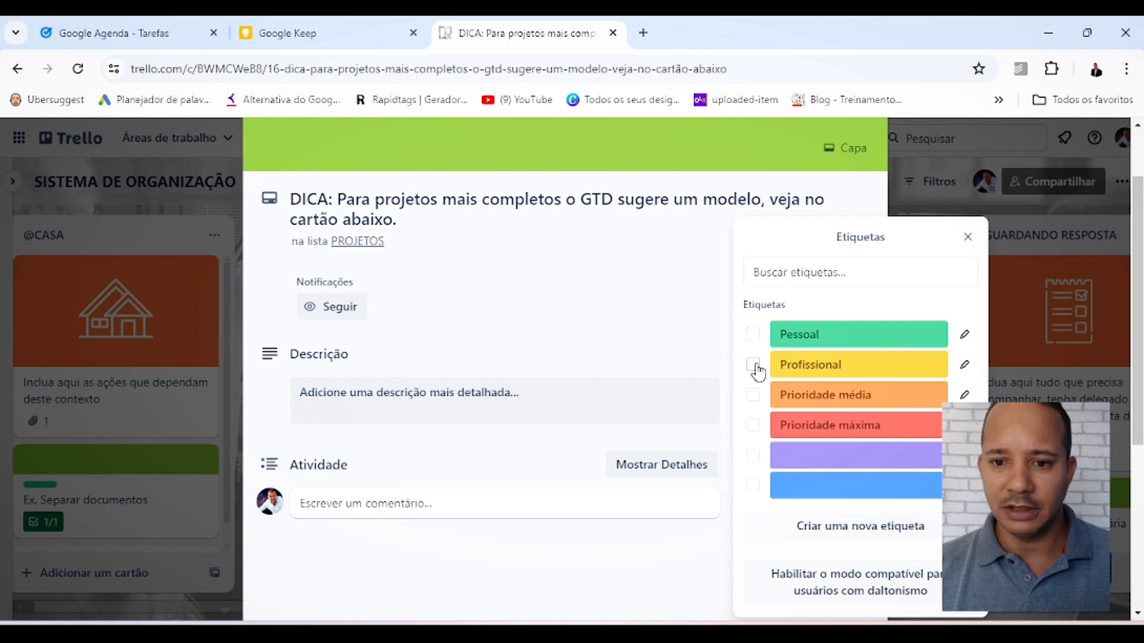
{"action": "left_click", "coordinate": [506, 471]}
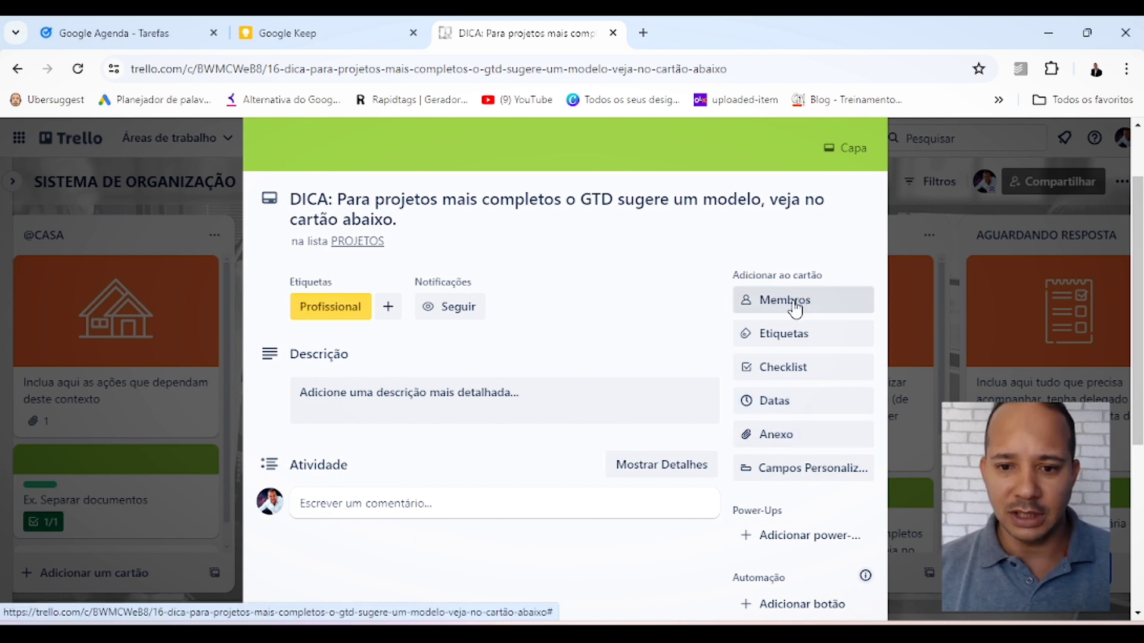
Check which board members can be assigned to the tip card and close the card
{"action": "left_click", "coordinate": [821, 301]}
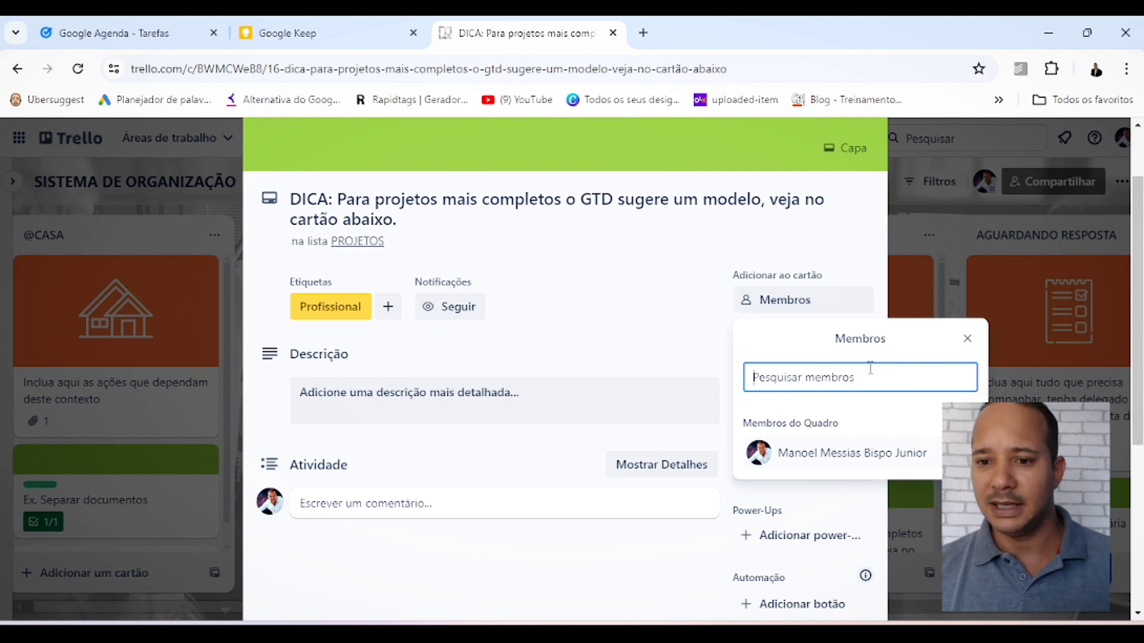
{"action": "left_click", "coordinate": [967, 340]}
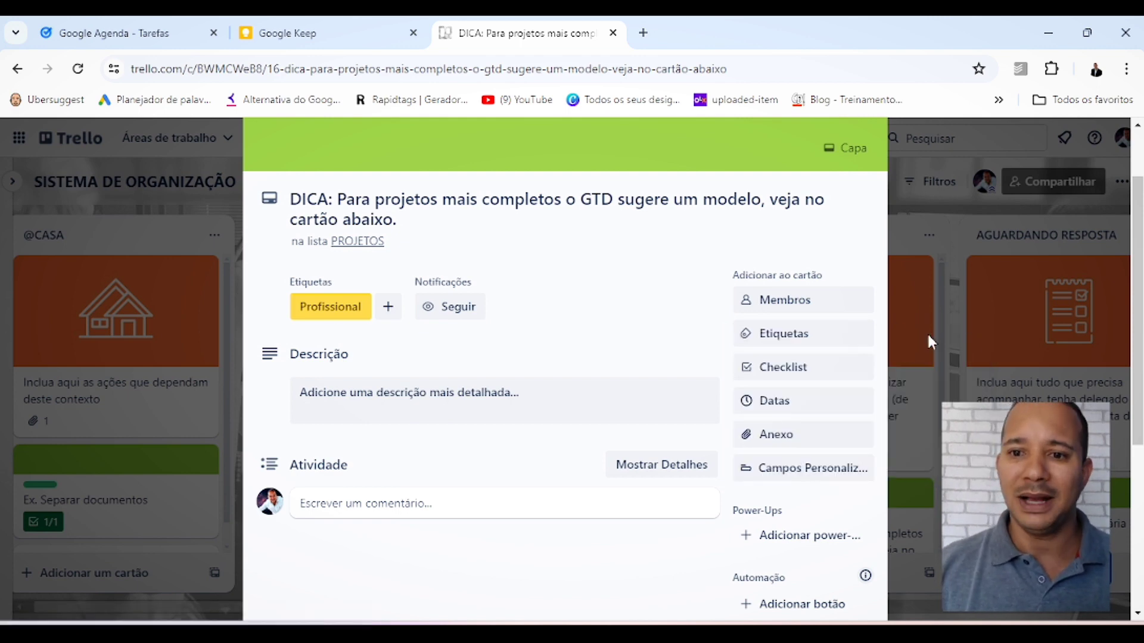
{"action": "left_click", "coordinate": [230, 202]}
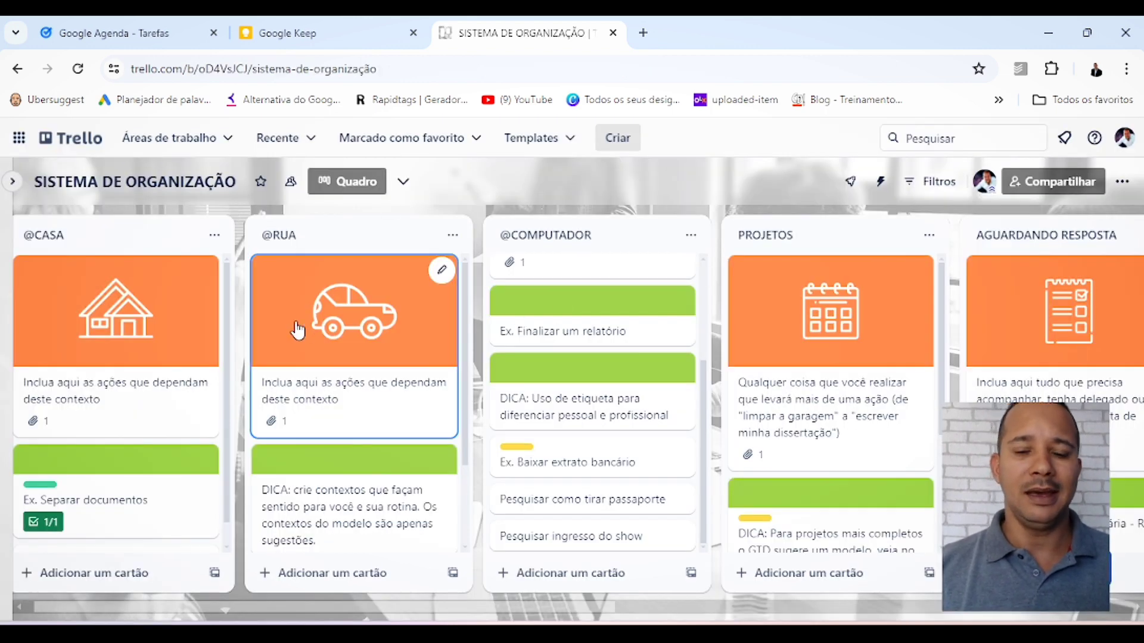
{"action": "scroll", "coordinate": [633, 460], "scroll_direction": "up", "scroll_amount": 3}
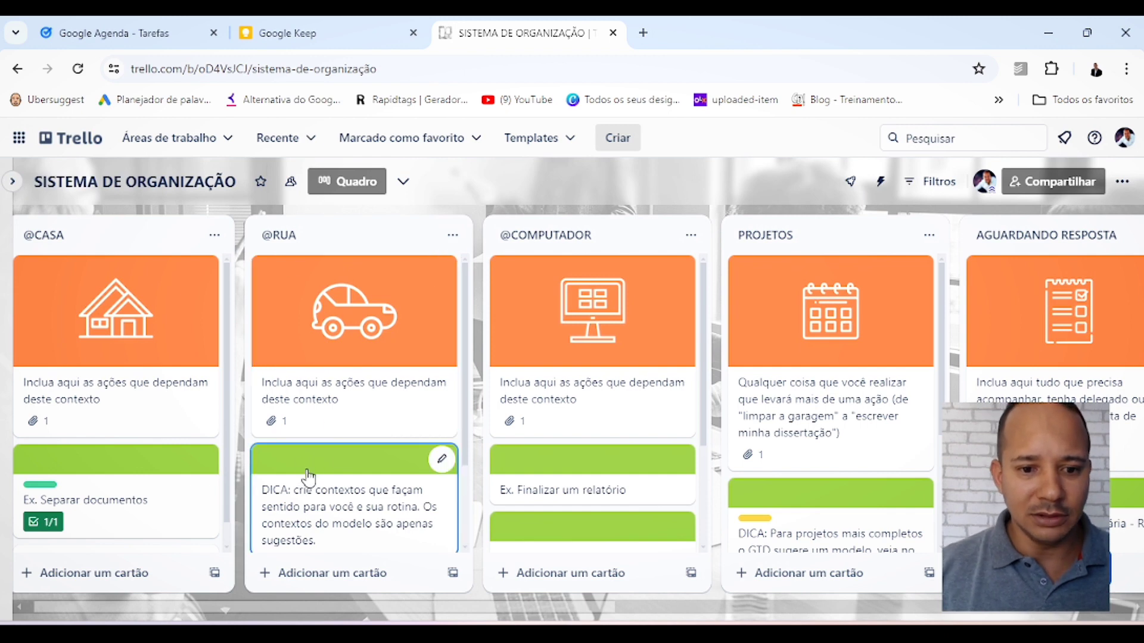
{"action": "mouse_move", "coordinate": [305, 460]}
{"action": "left_mouse_down"}
{"action": "mouse_move", "coordinate": [498, 293]}
{"action": "mouse_move", "coordinate": [610, 358]}
{"action": "mouse_move", "coordinate": [621, 469]}
{"action": "mouse_move", "coordinate": [356, 472]}
{"action": "mouse_move", "coordinate": [327, 460]}
{"action": "left_mouse_up"}
{"action": "scroll", "coordinate": [357, 441], "scroll_direction": "down", "scroll_amount": 3}
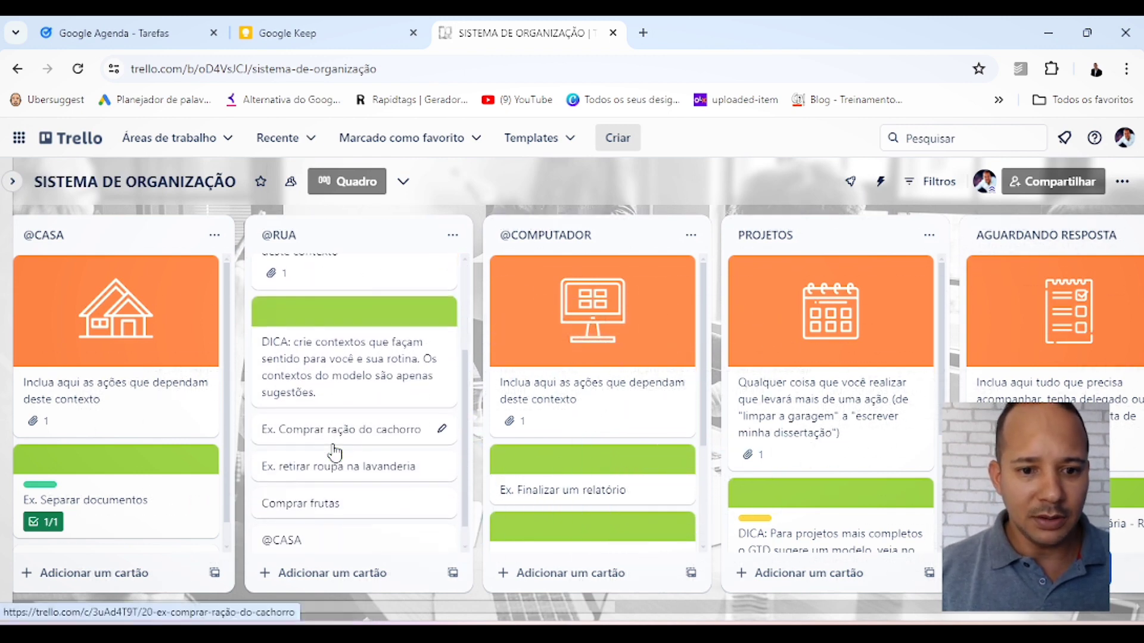
{"action": "left_click", "coordinate": [356, 430]}
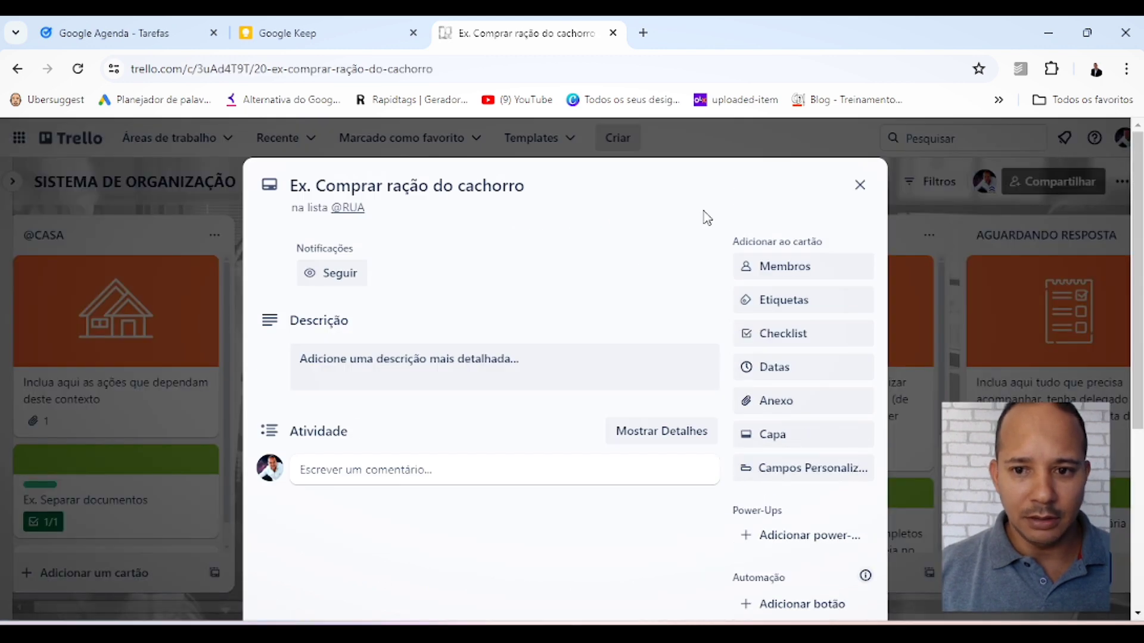
{"action": "left_click", "coordinate": [858, 185]}
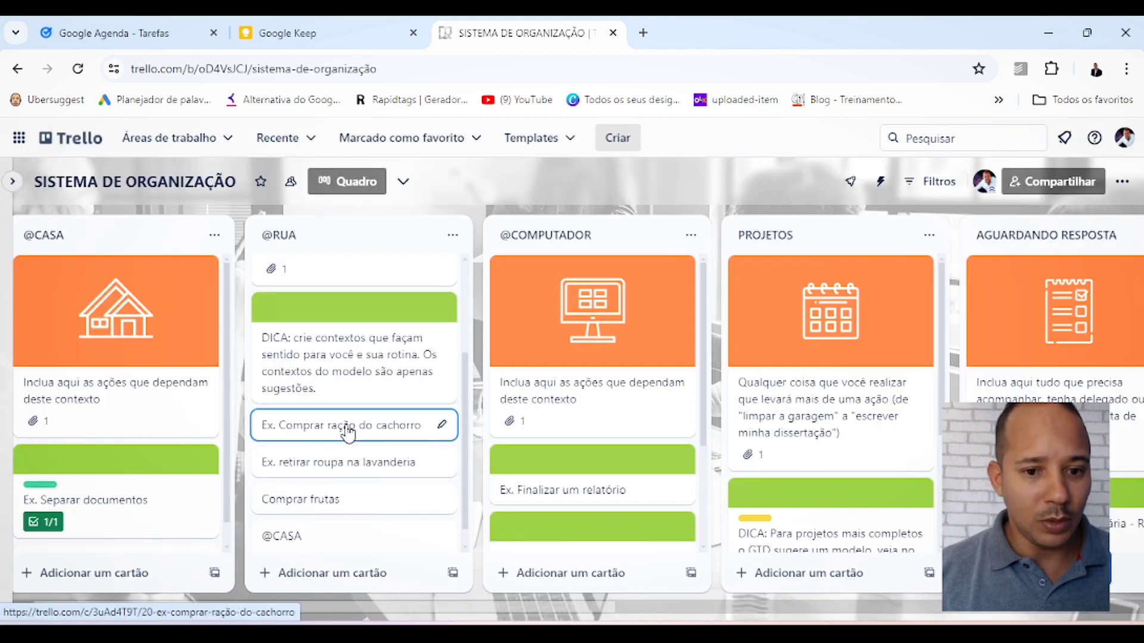
{"action": "left_click_drag", "start_coordinate": [349, 433], "coordinate": [577, 463]}
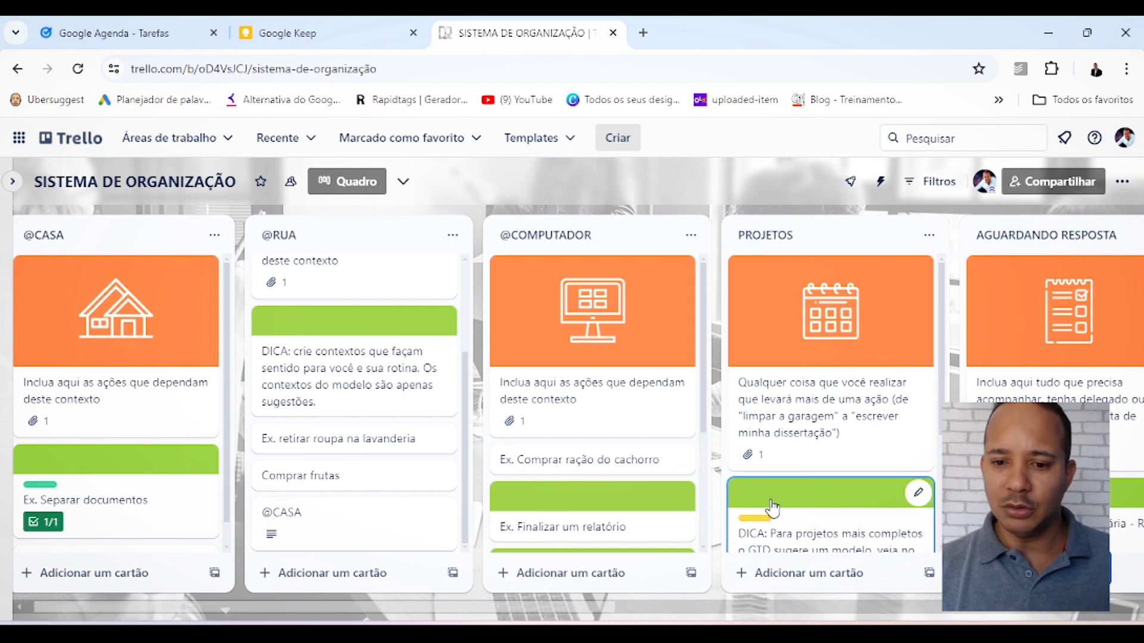
Review the board's lists through REFERÊNCIAS, inspect its card "Ex. Dados de acesso, checklists...", and return to the first list
{"action": "left_click_drag", "start_coordinate": [532, 617], "coordinate": [714, 614]}
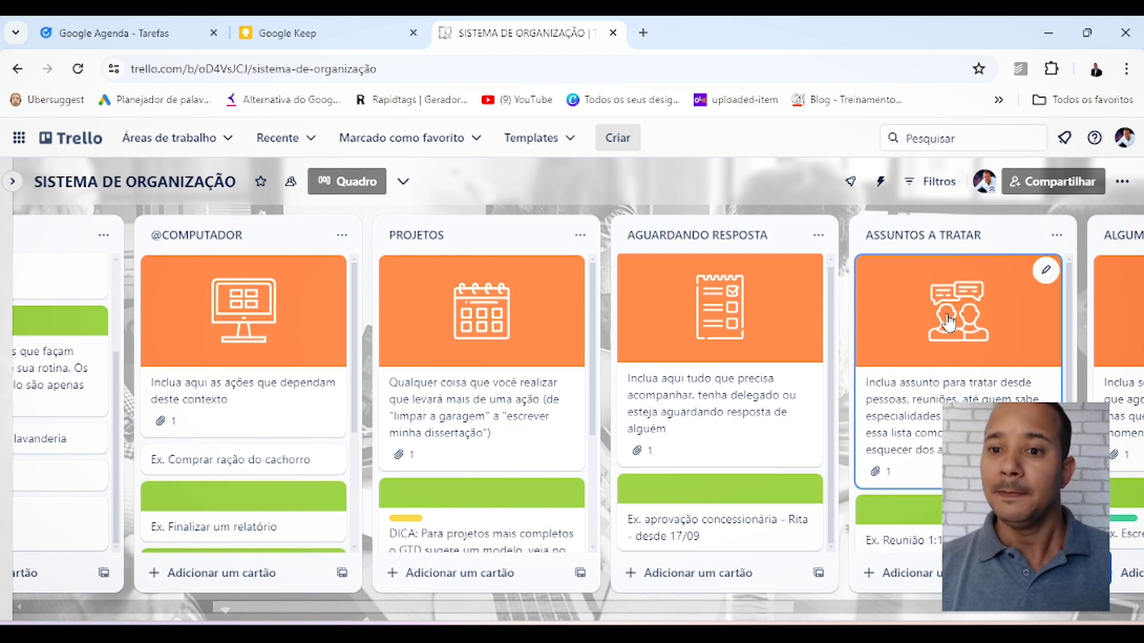
{"action": "left_click_drag", "start_coordinate": [681, 617], "coordinate": [854, 615]}
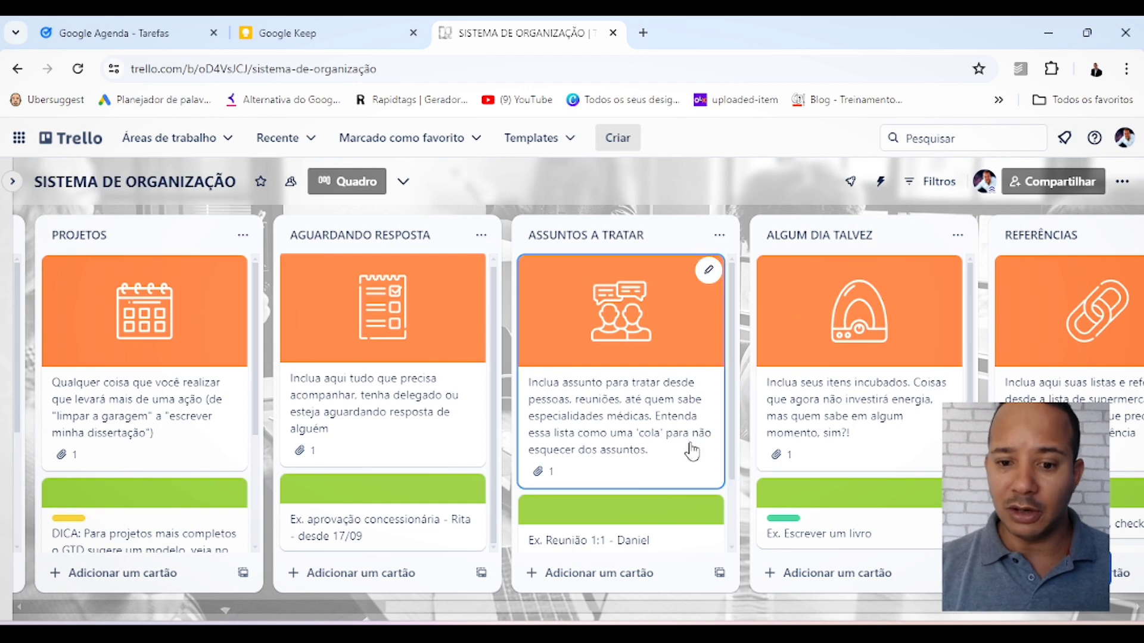
{"action": "left_click_drag", "start_coordinate": [661, 617], "coordinate": [812, 614]}
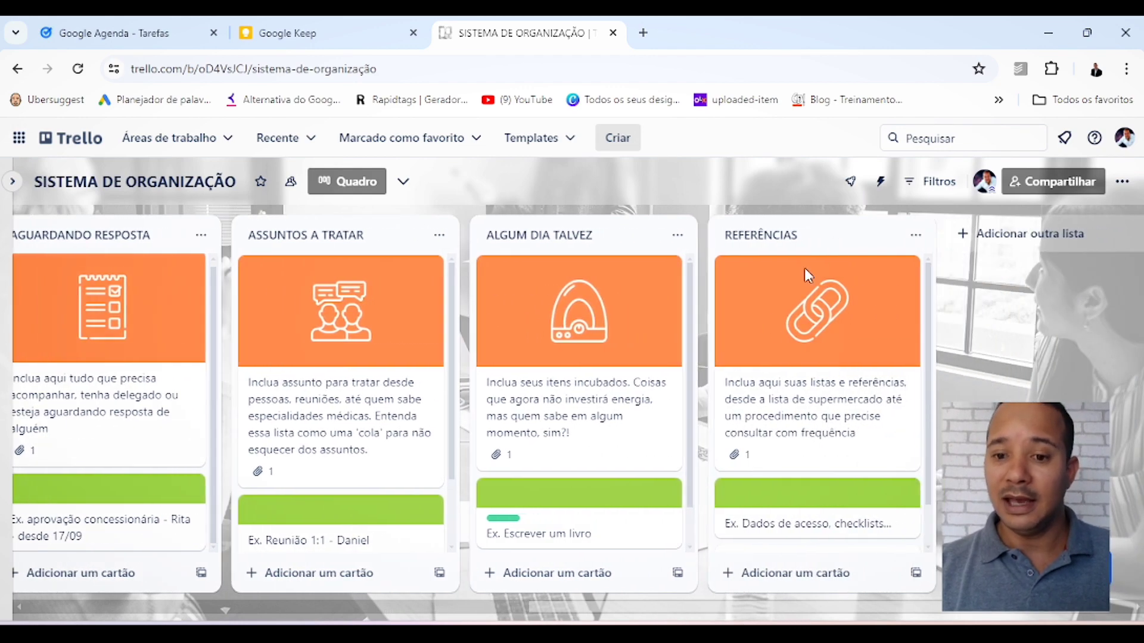
{"action": "left_click", "coordinate": [818, 512]}
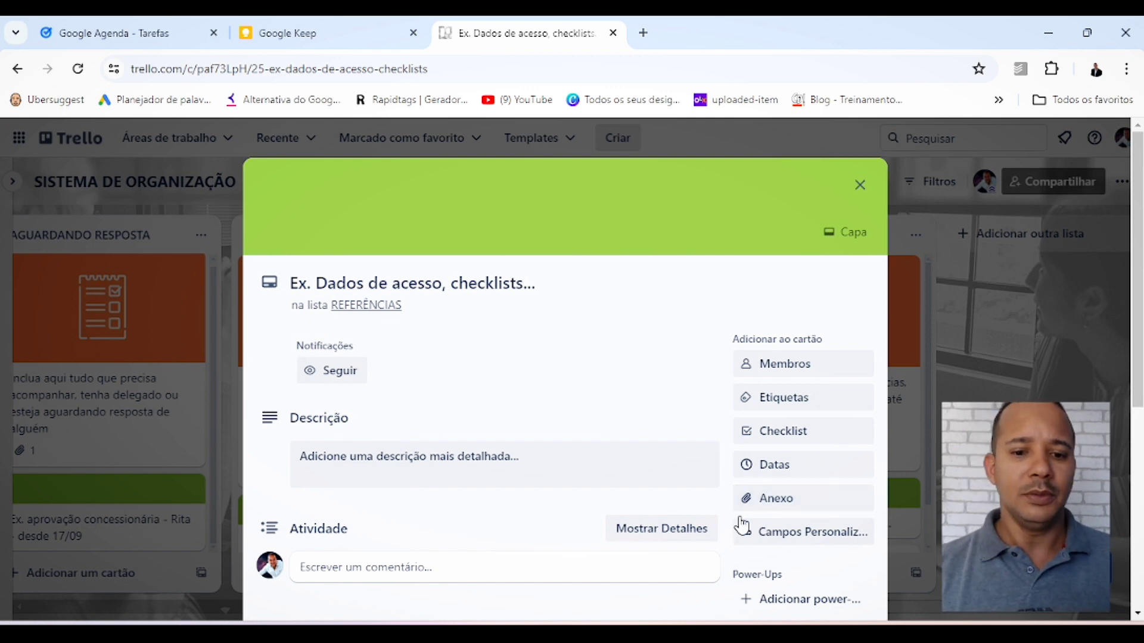
{"action": "left_click", "coordinate": [860, 184]}
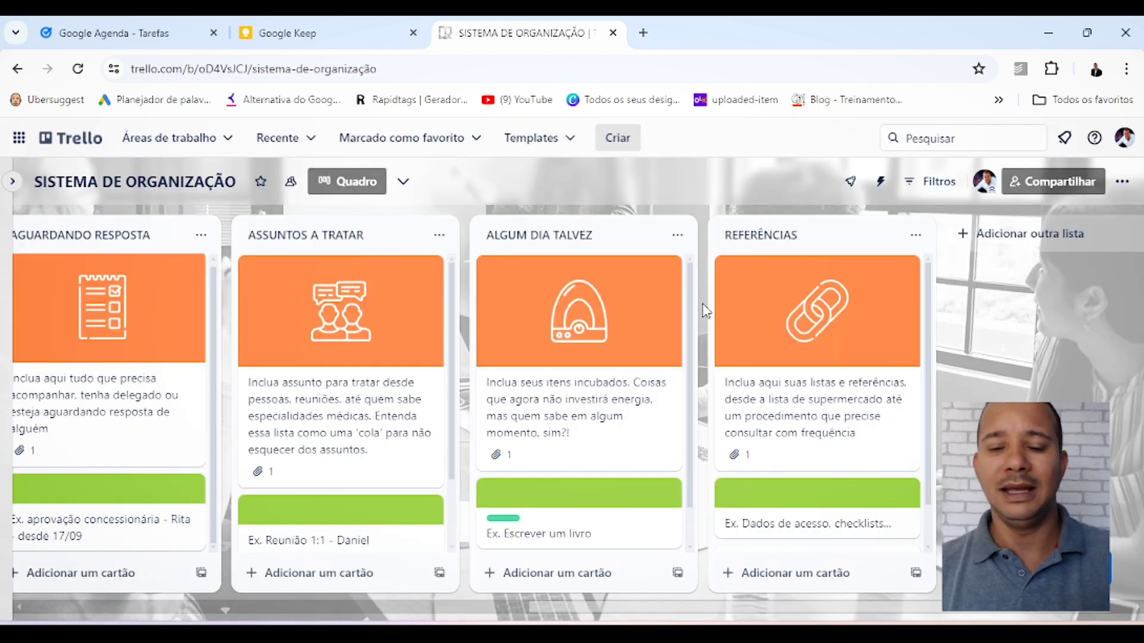
{"action": "left_click_drag", "start_coordinate": [740, 615], "coordinate": [191, 620]}
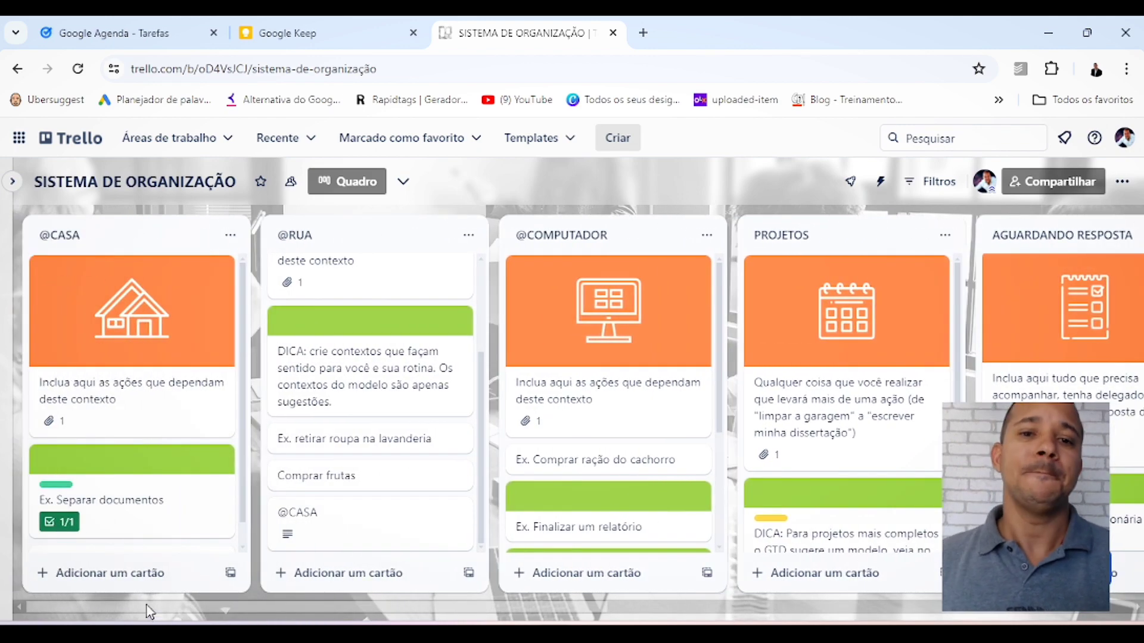